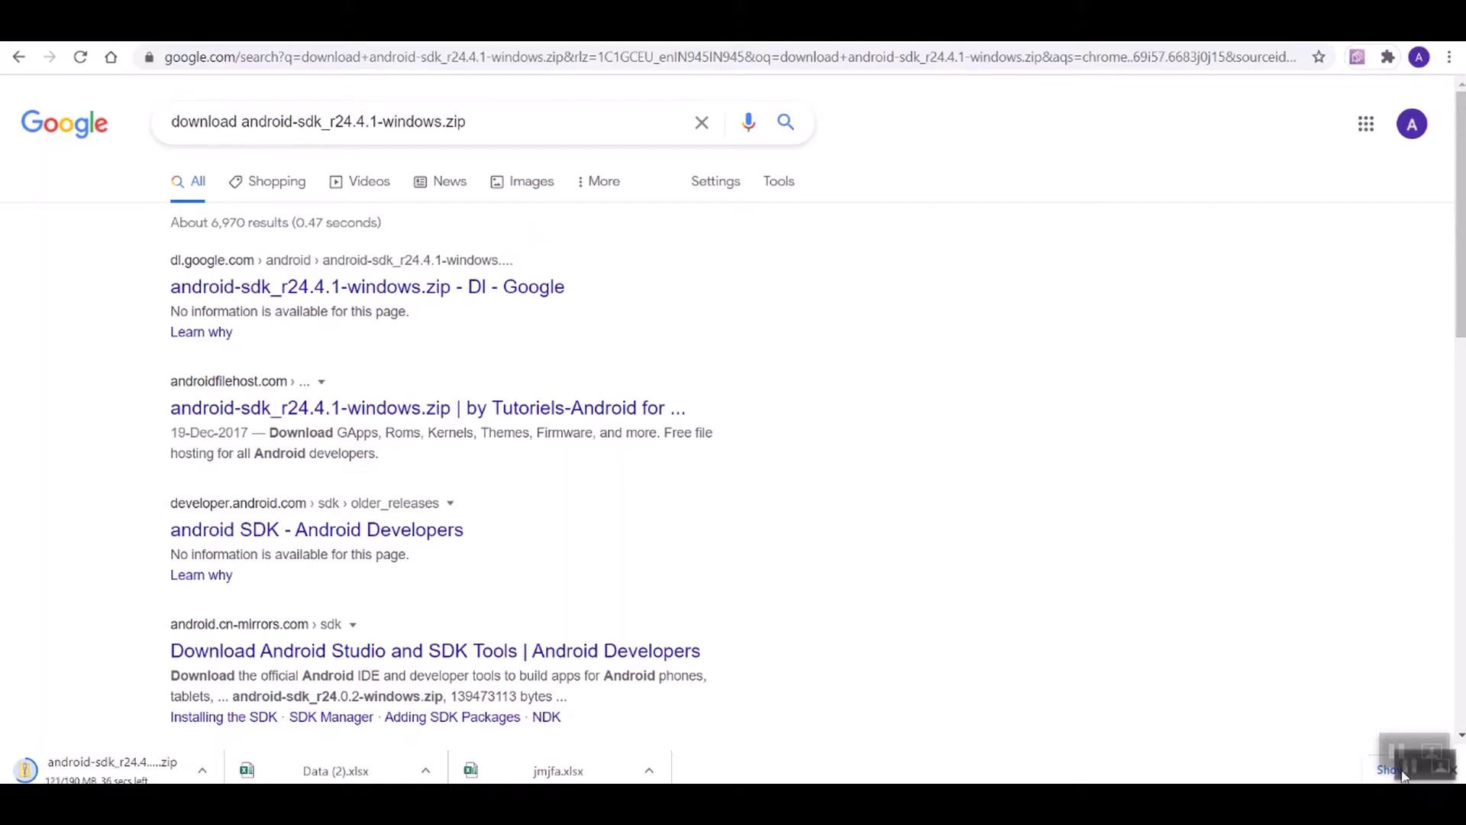
Step: Reveal android-sdk_r24.4.1-windows.zip in its Downloads folder from Chrome's download bar
click(202, 770)
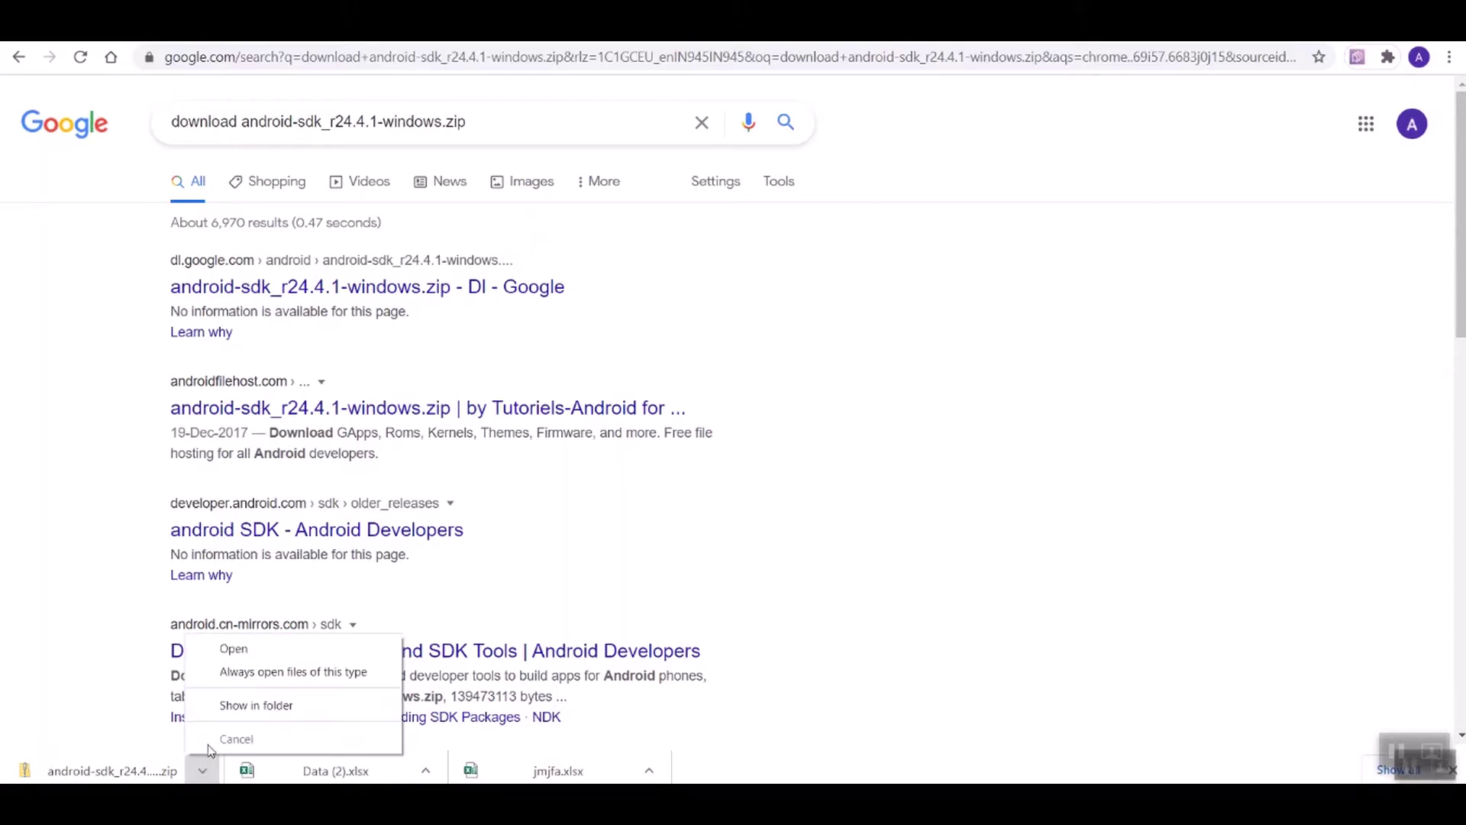
click(227, 704)
right_click(700, 420)
Step: Refresh the Downloads listing and cut the android-sdk_r24.4.1-windows zip
click(767, 496)
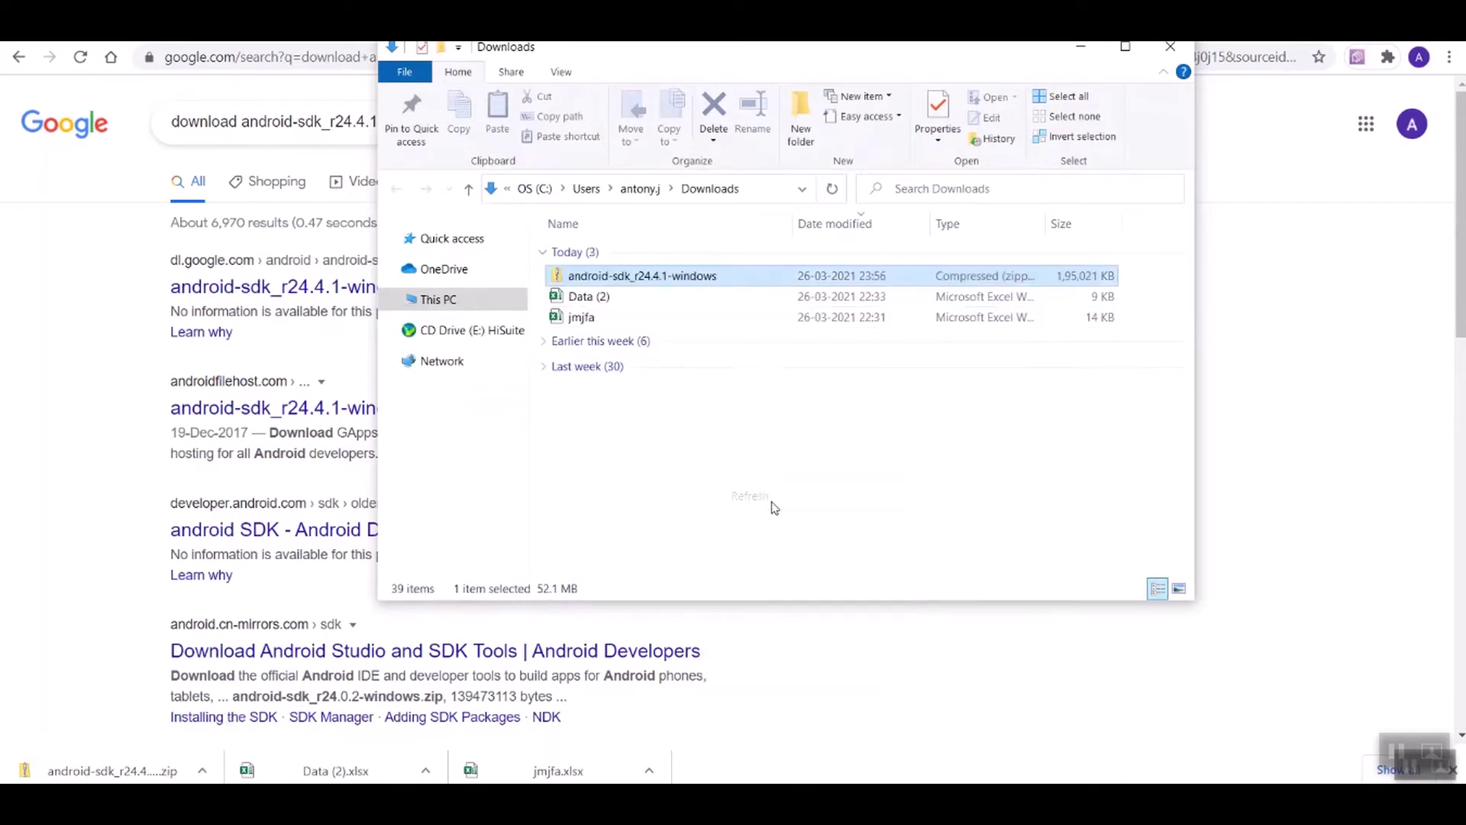
right_click(709, 278)
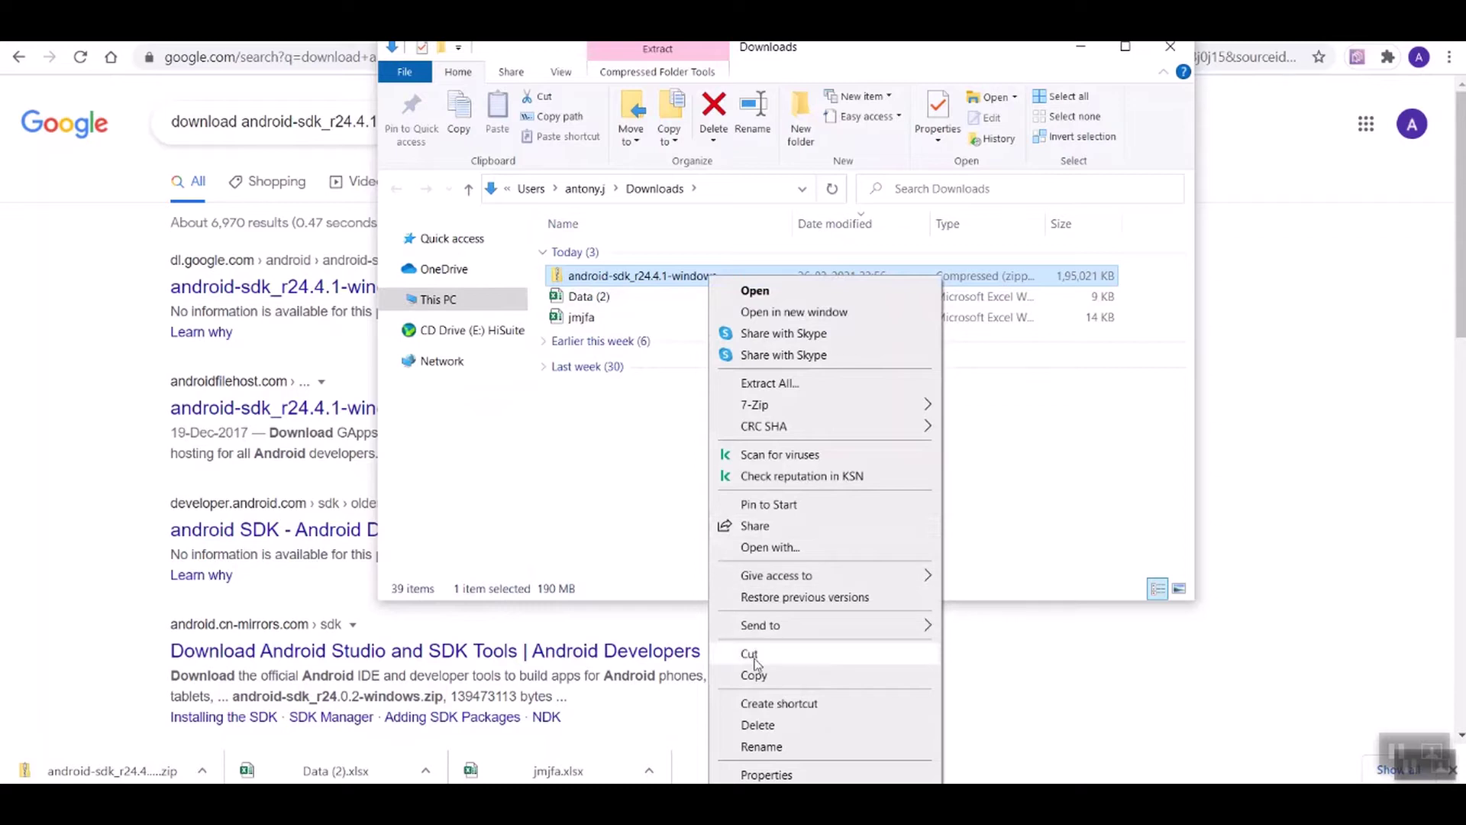
click(752, 655)
Step: Paste the zip into D:\Antony\Appium\New folder (2) and select it
mouse_move(539, 798)
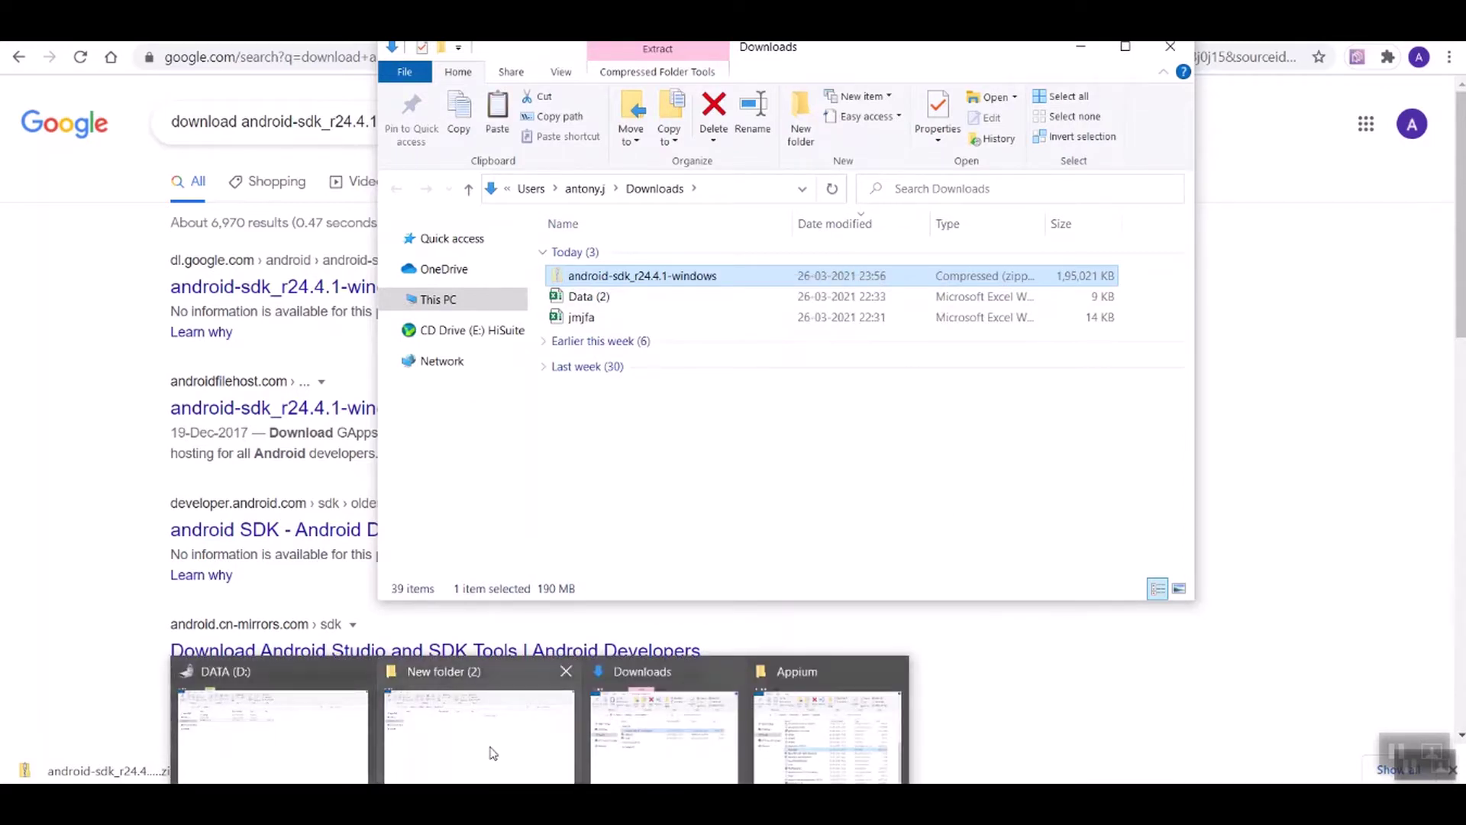
click(491, 747)
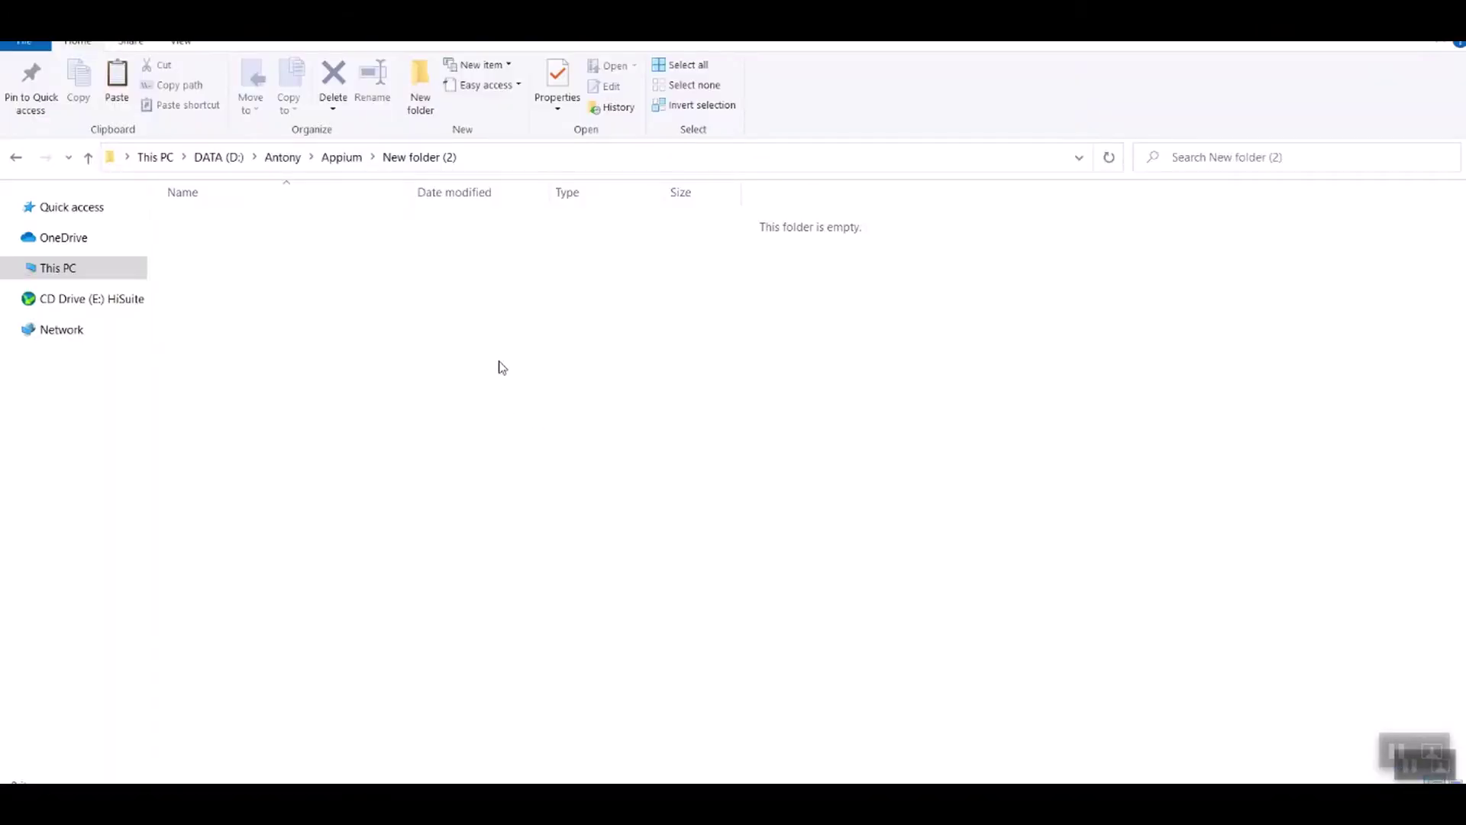
right_click(499, 362)
click(588, 496)
click(303, 223)
Step: Extract All of the android-sdk zip into the suggested android-sdk_r24.4.1-windows destination
right_click(303, 223)
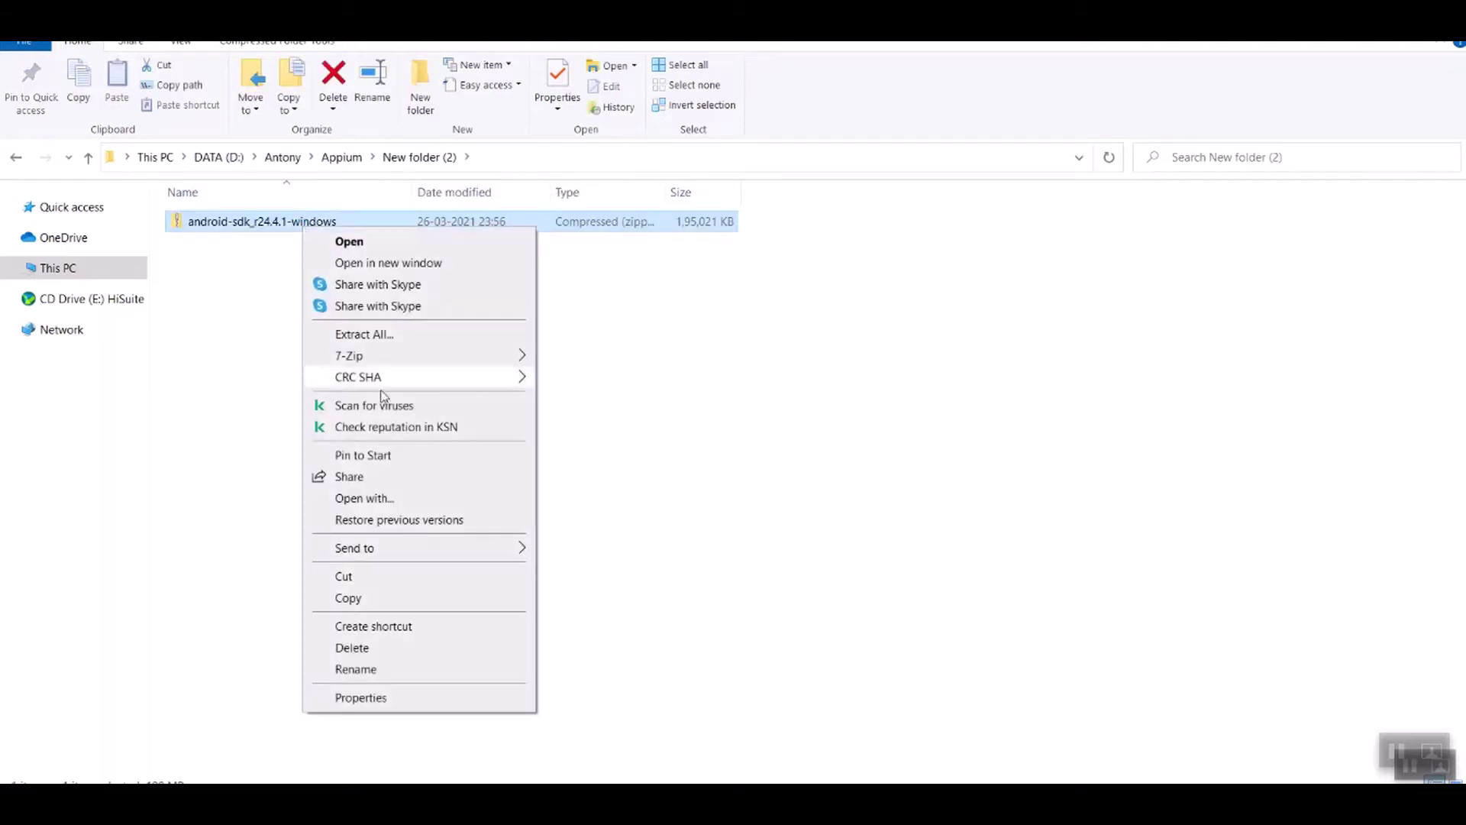
click(372, 334)
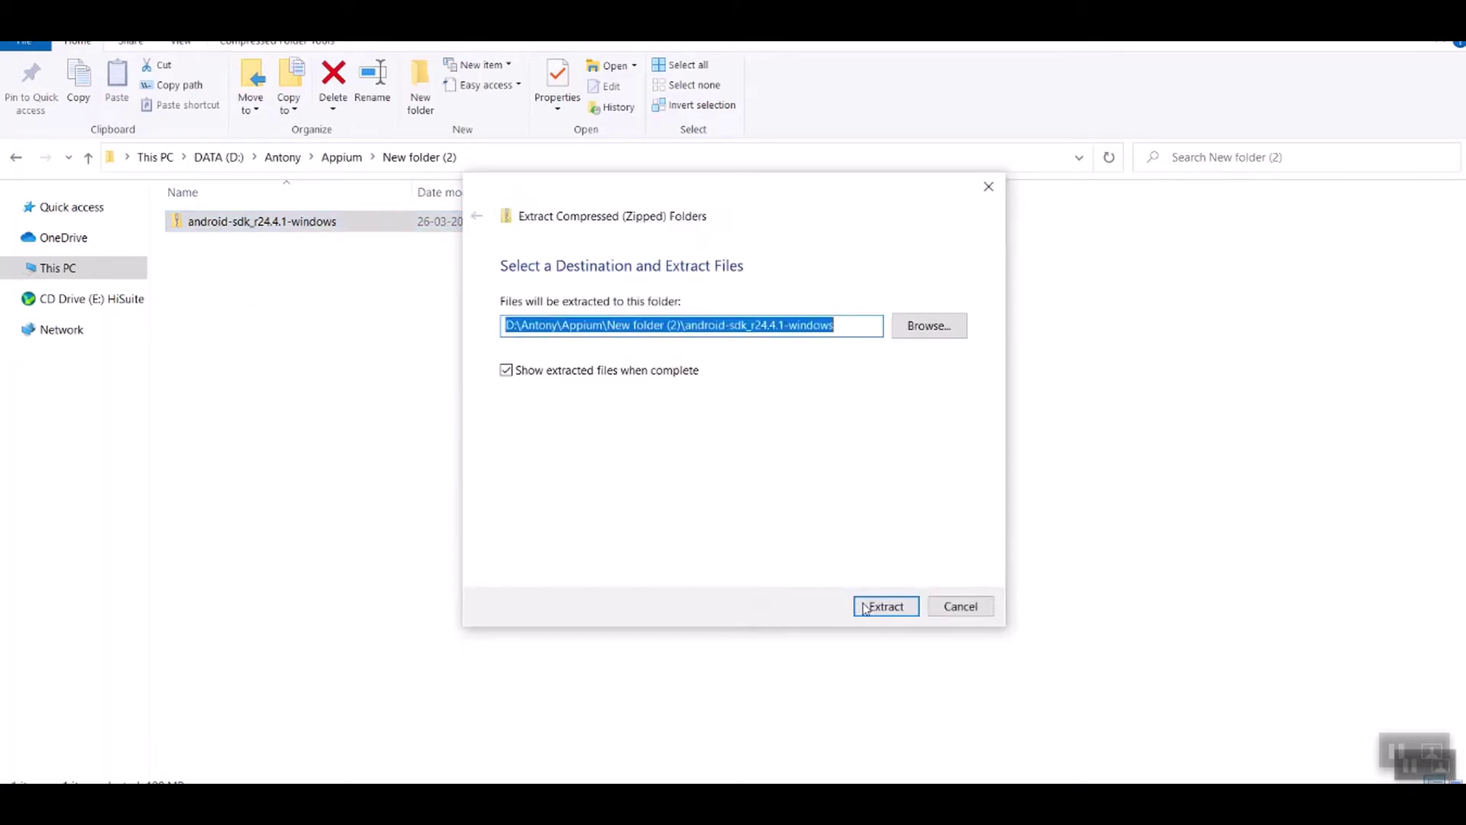
click(868, 608)
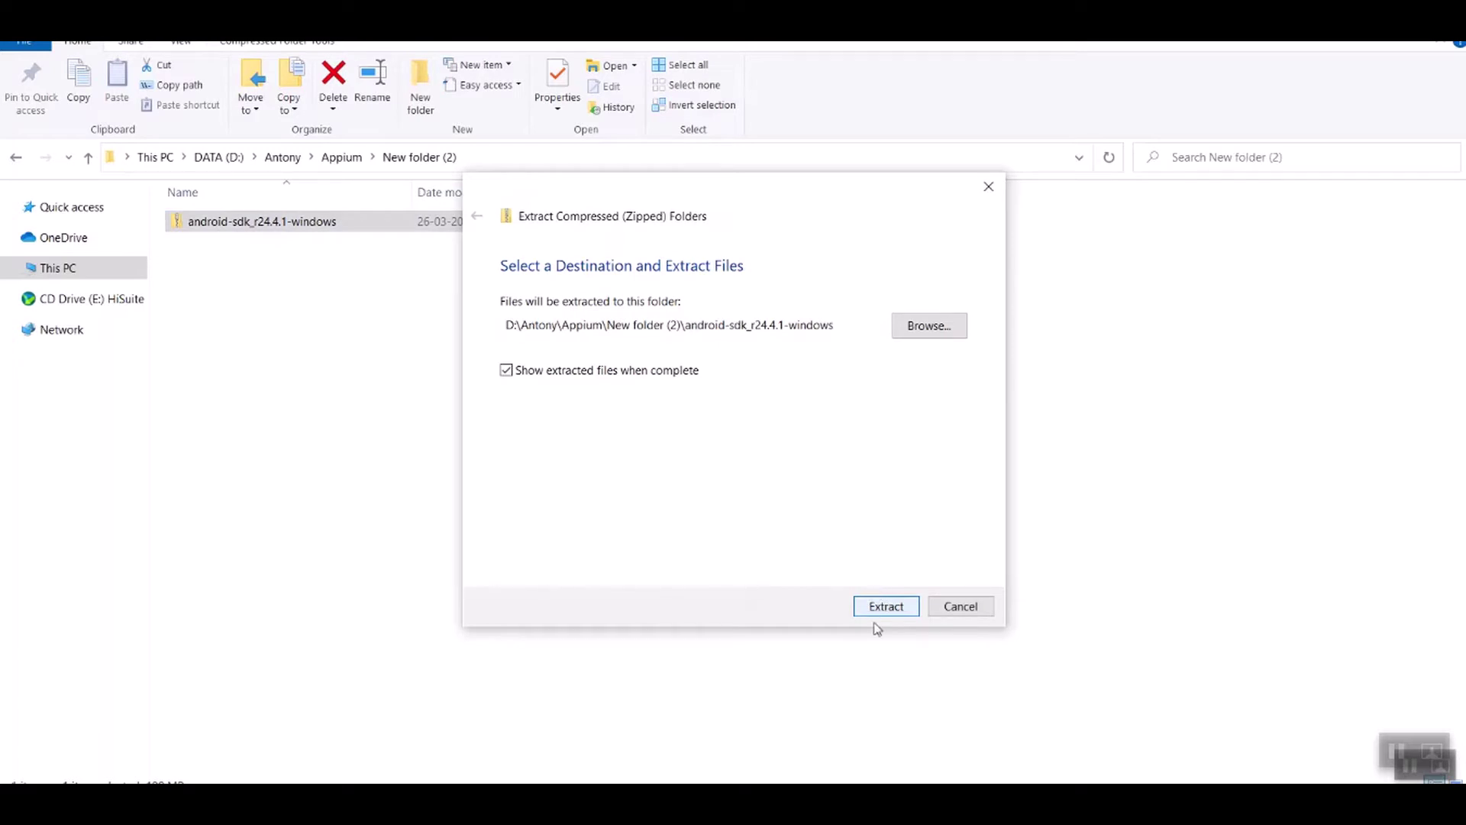
click(886, 607)
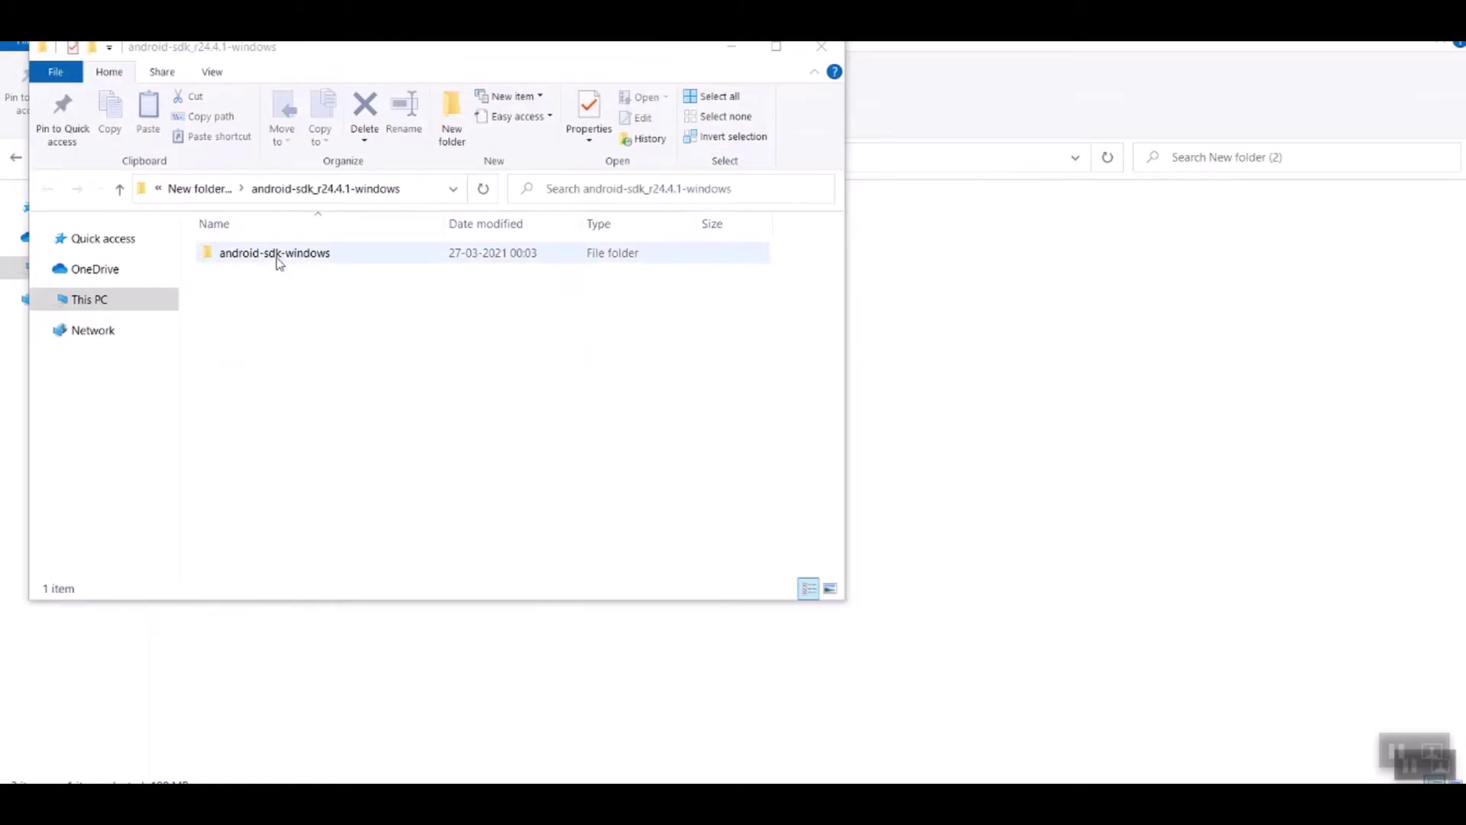
Step: Open android-sdk-windows, launch SDK Manager and choose to install the 17 checked packages
click(276, 258)
double_click(277, 258)
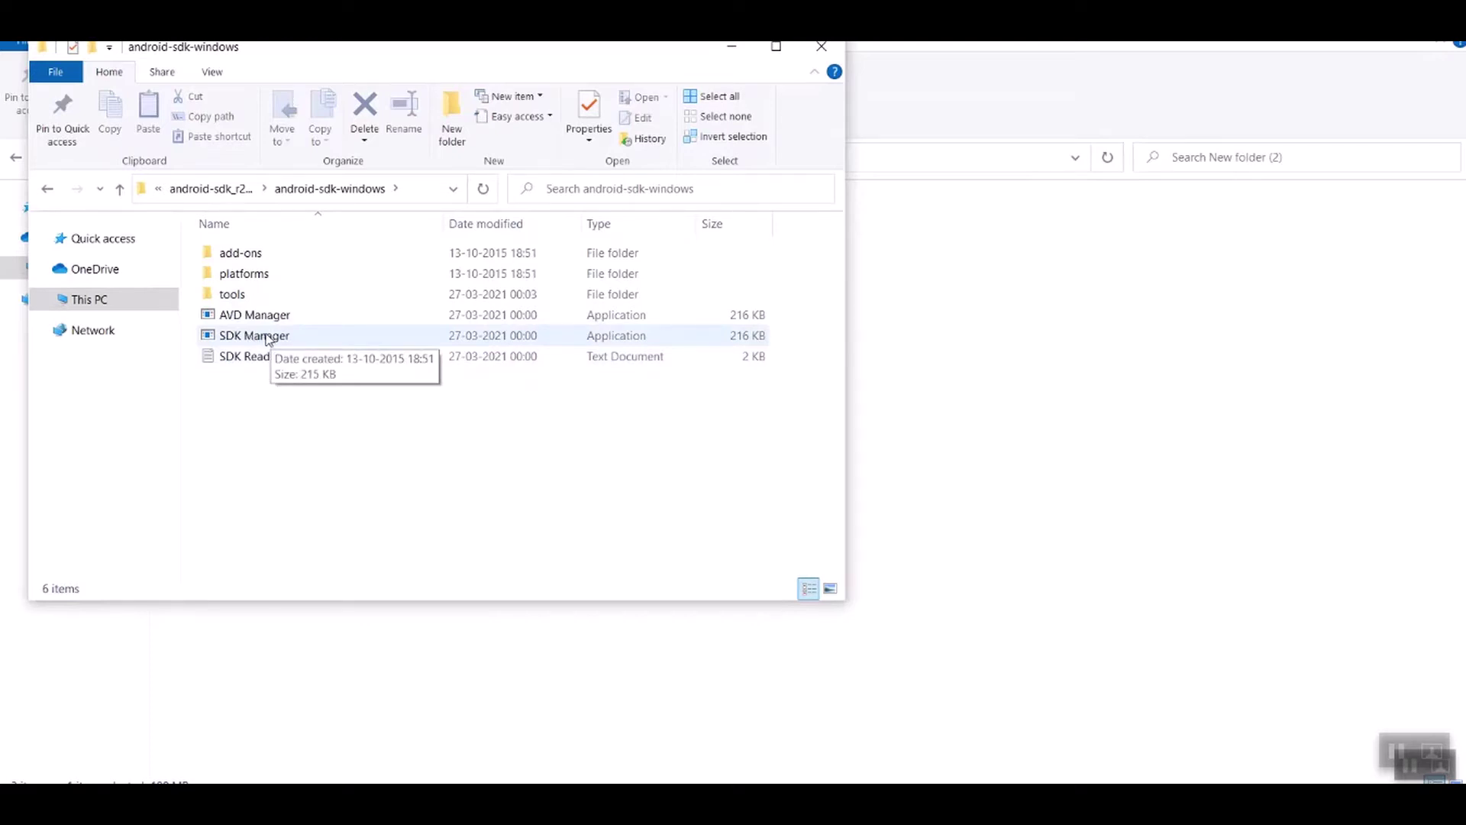
double_click(266, 337)
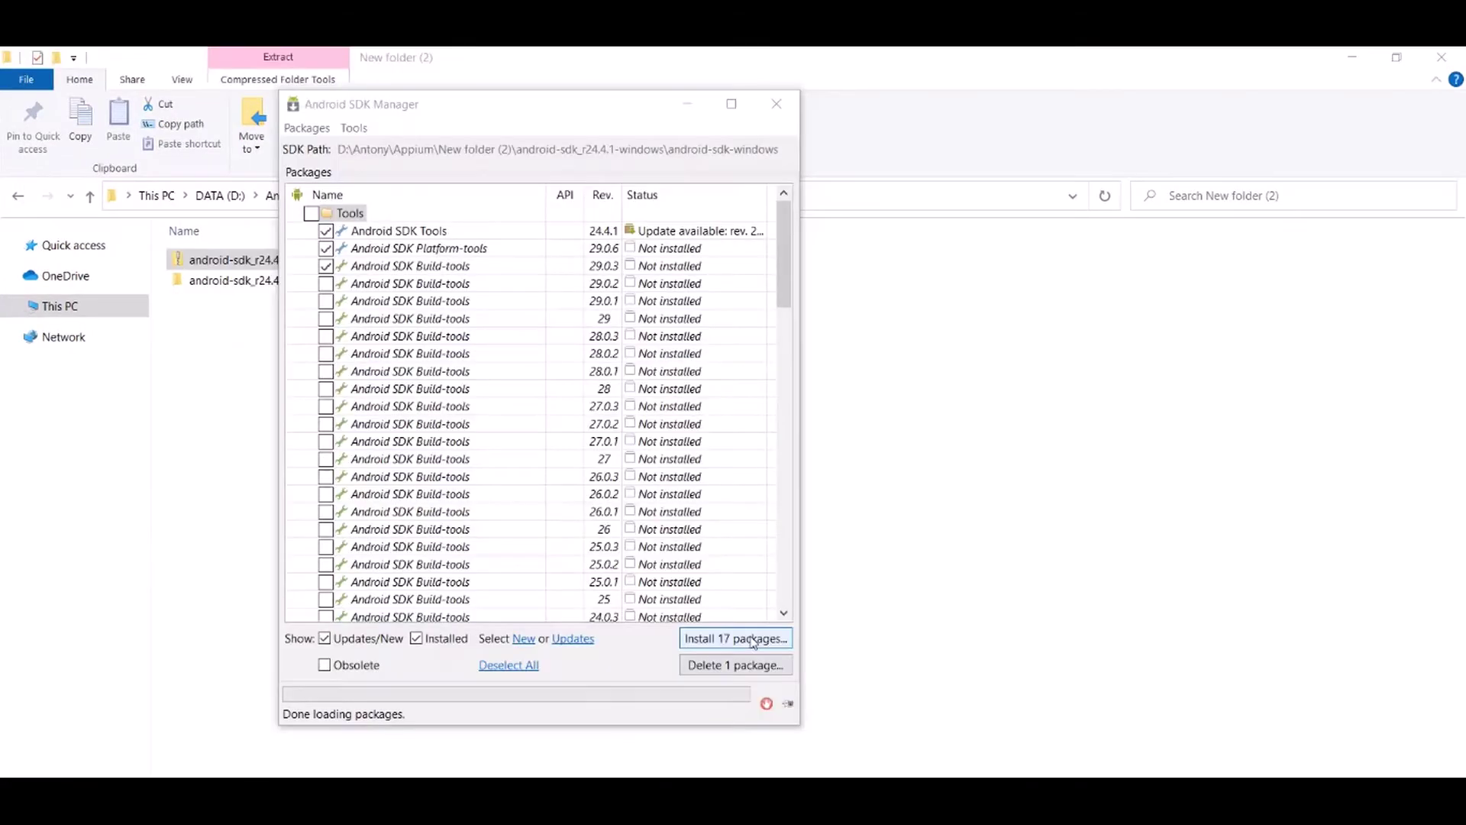
click(735, 638)
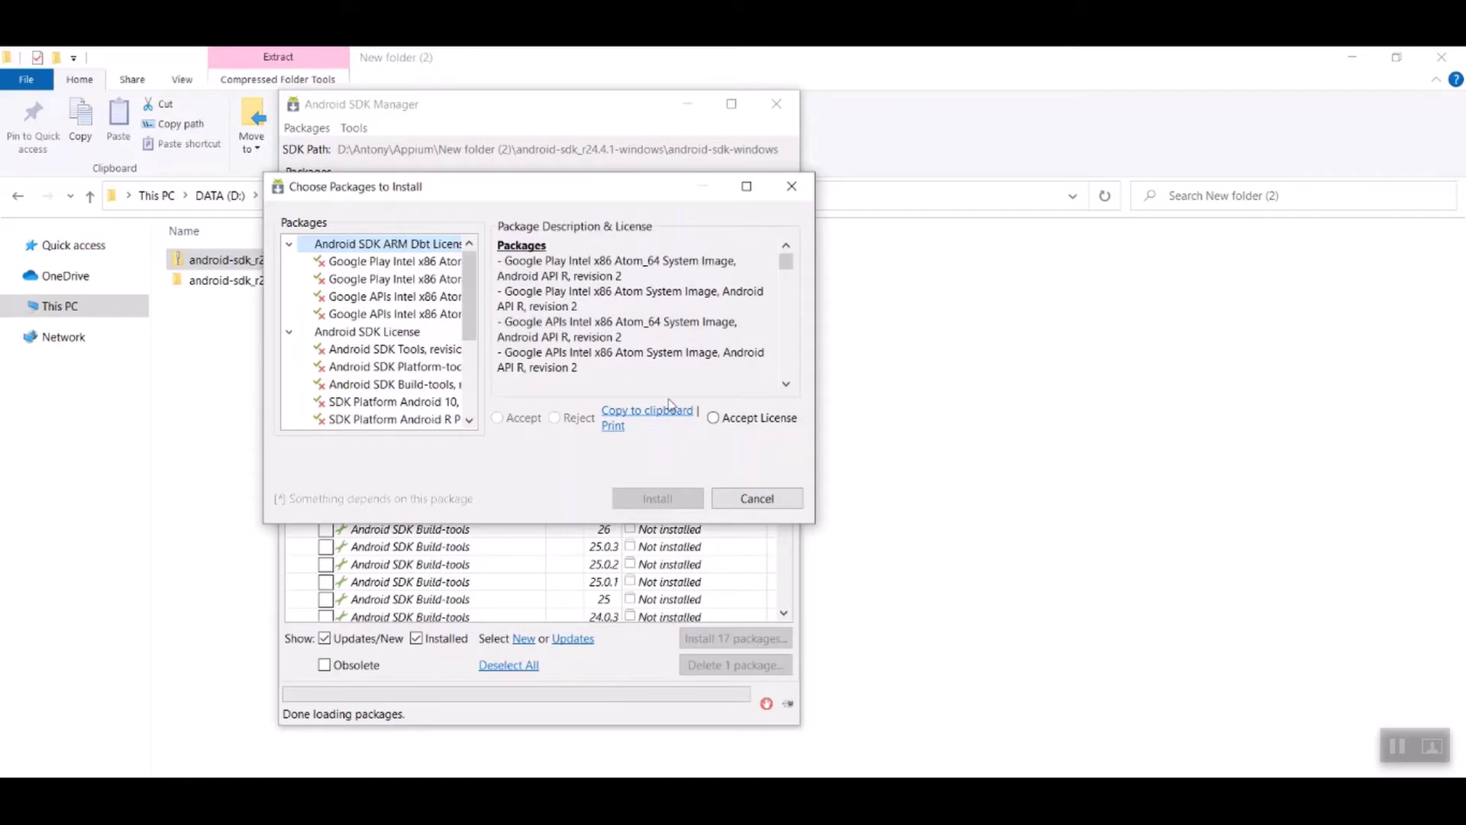
Step: Accept the licences for every package group and start installing the 17 packages
click(718, 421)
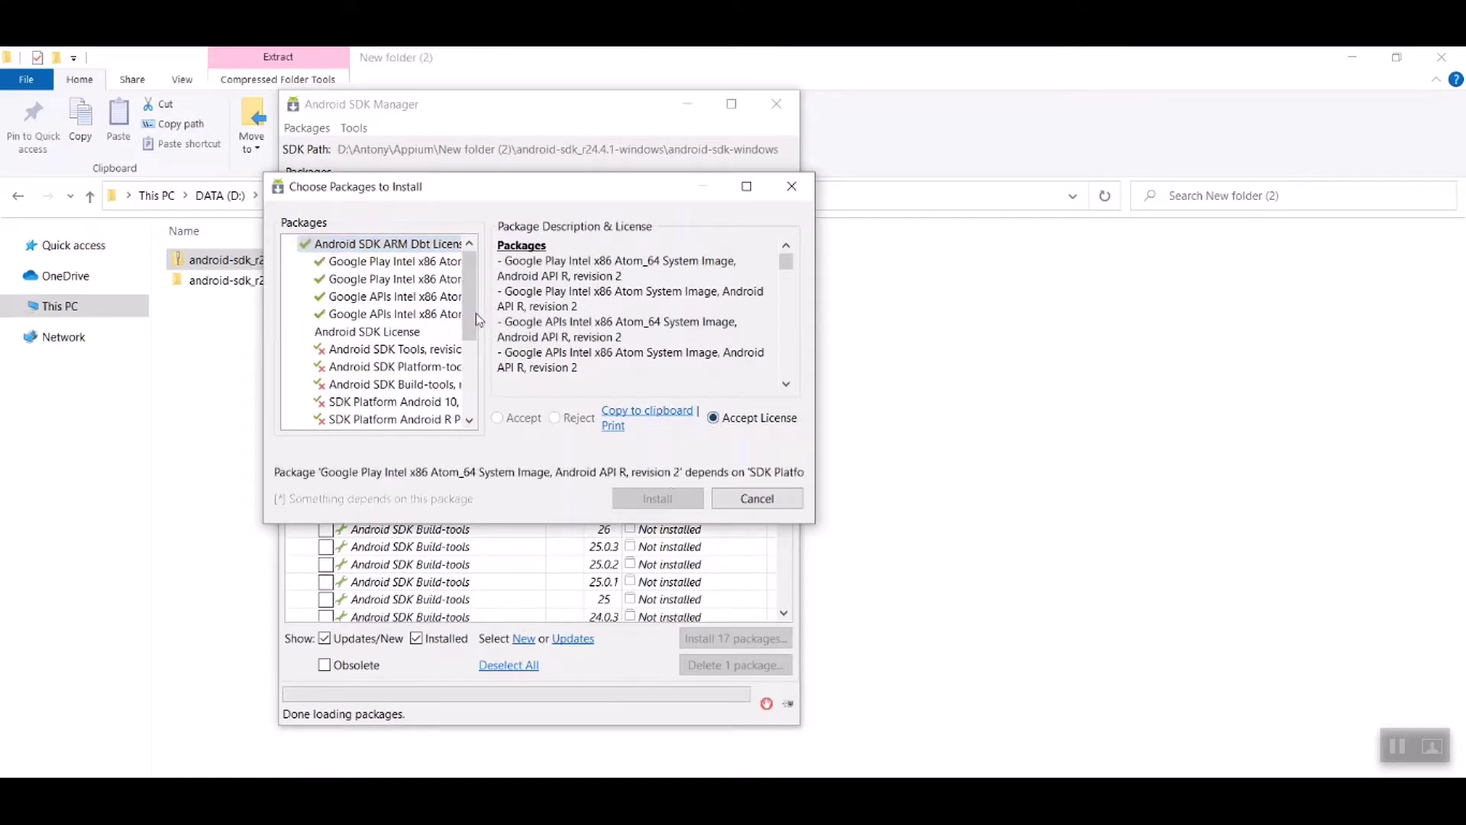
click(388, 353)
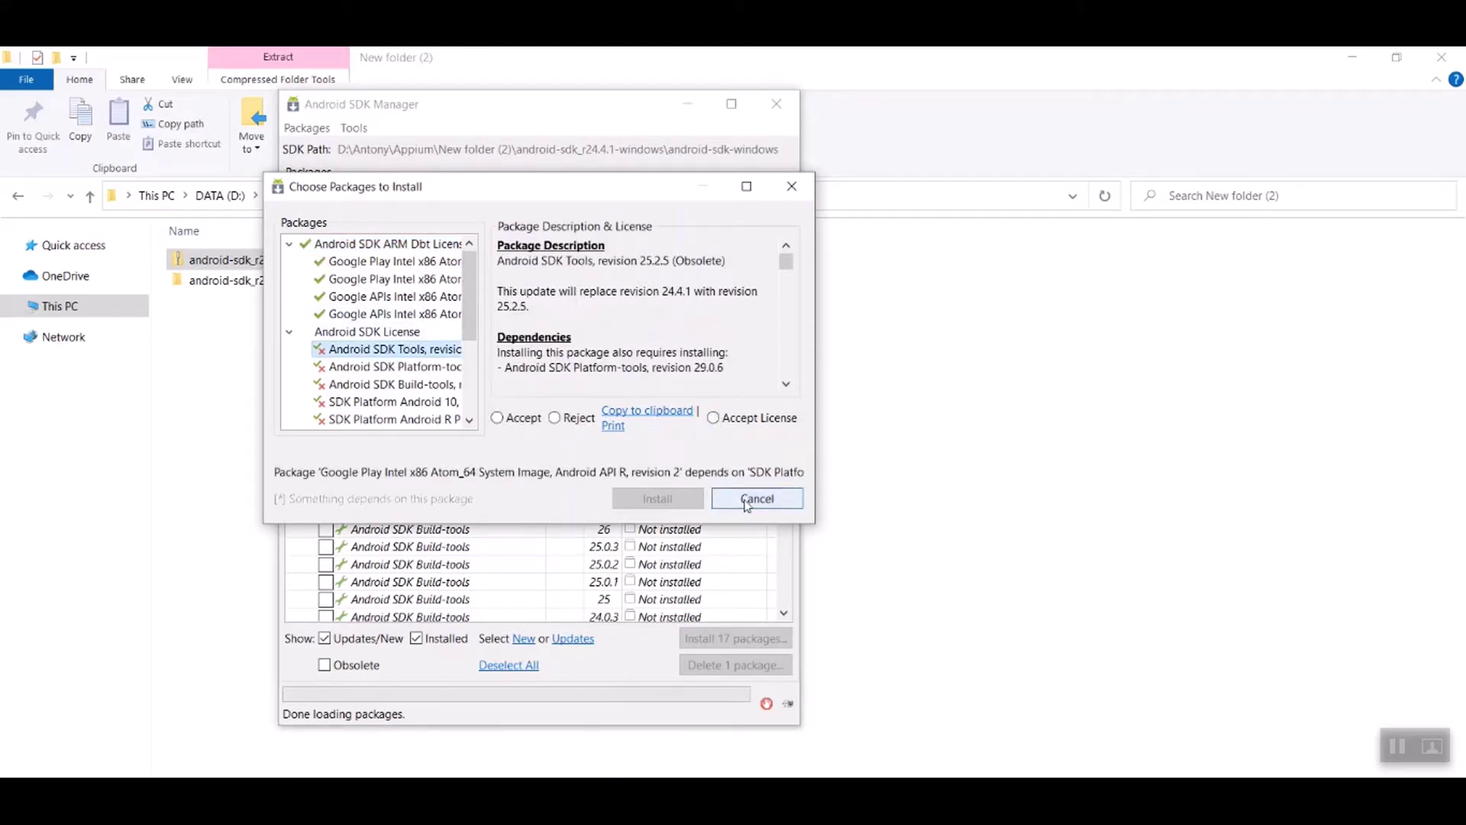
click(714, 418)
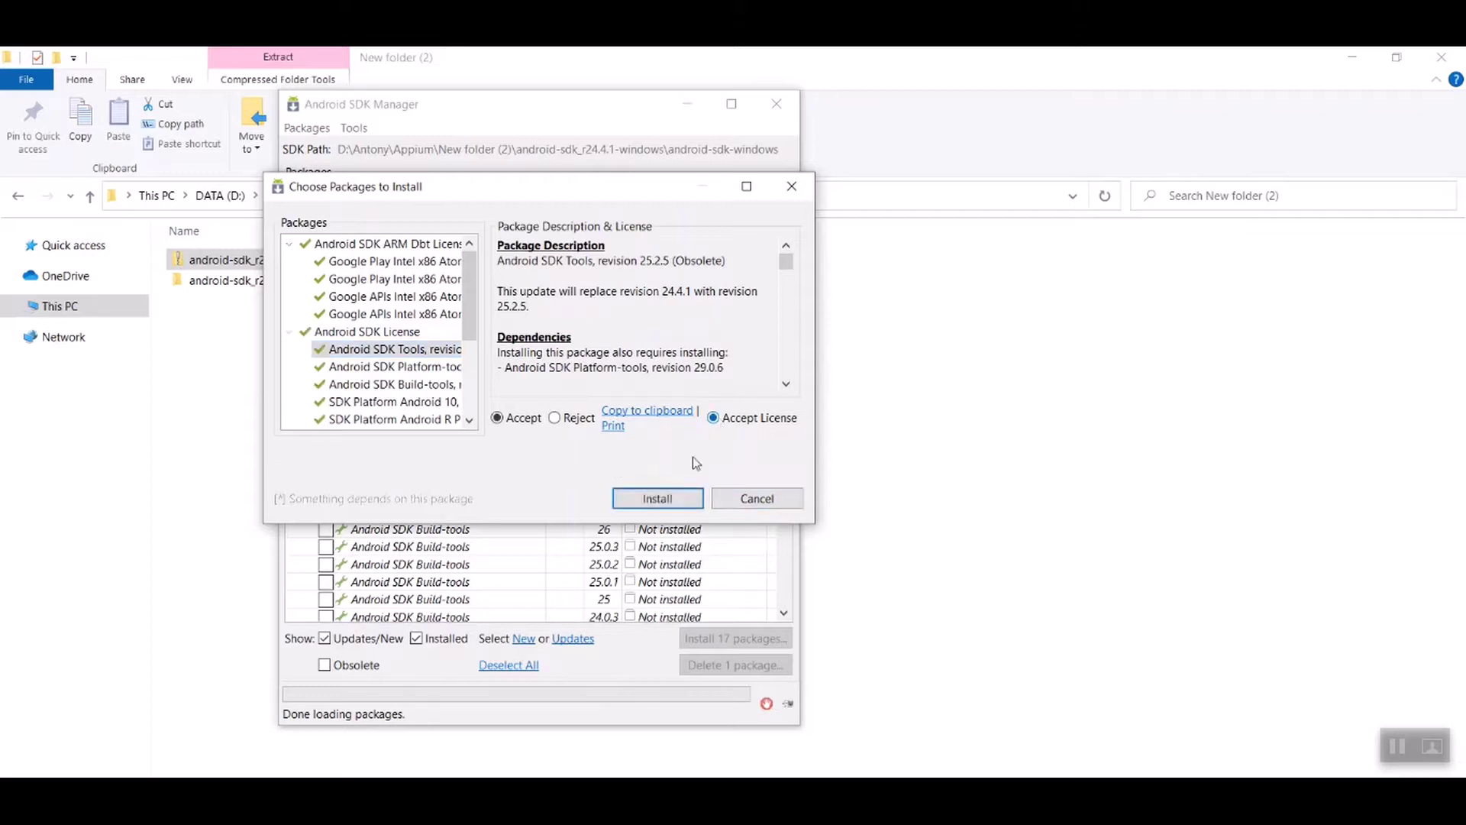
click(657, 499)
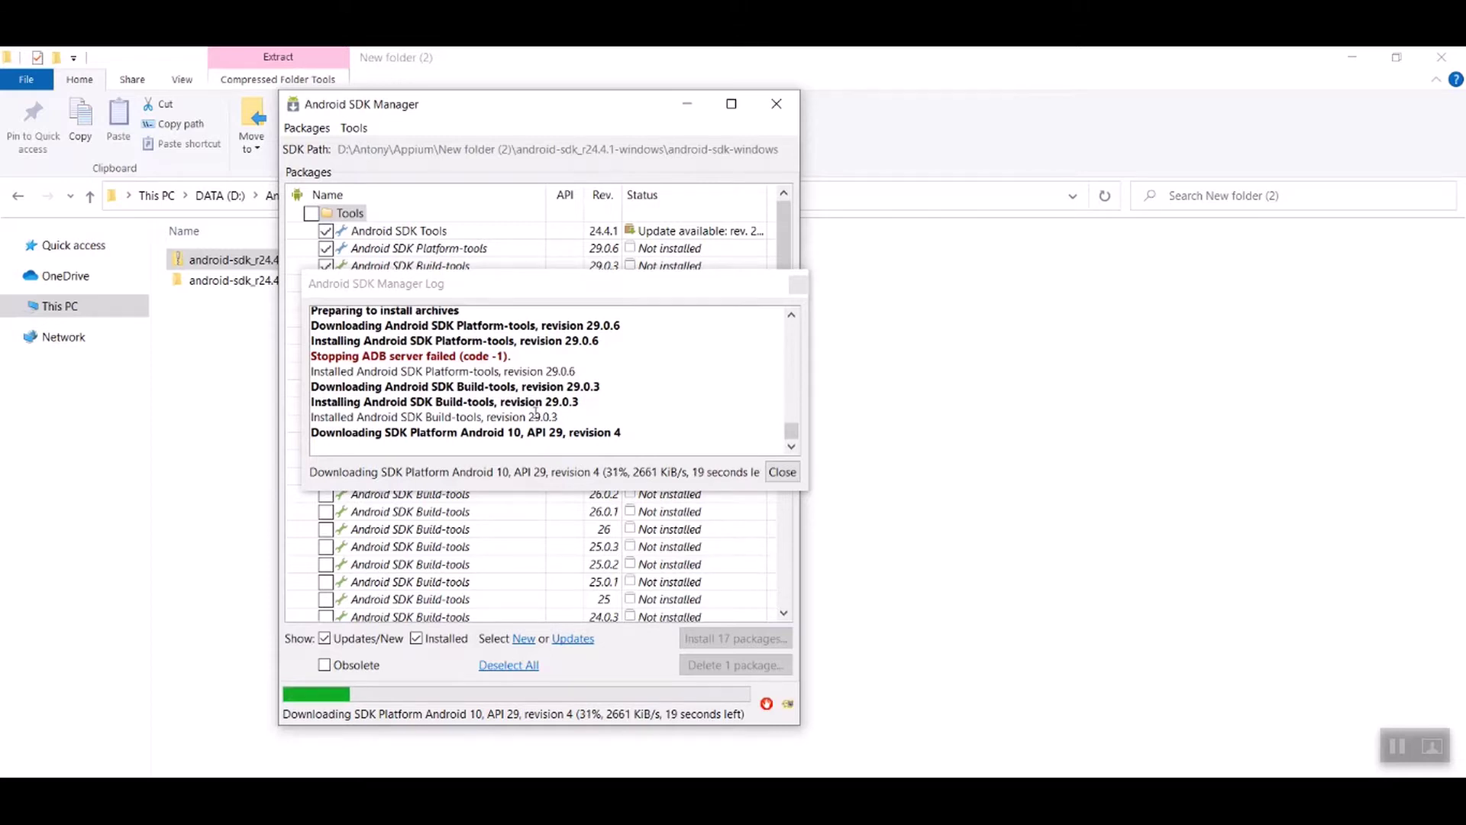
Step: Move the install log aside and scroll the SDK Manager package list during the Android 10 install
drag(504, 282, 994, 272)
drag(785, 273, 778, 393)
drag(778, 393, 790, 246)
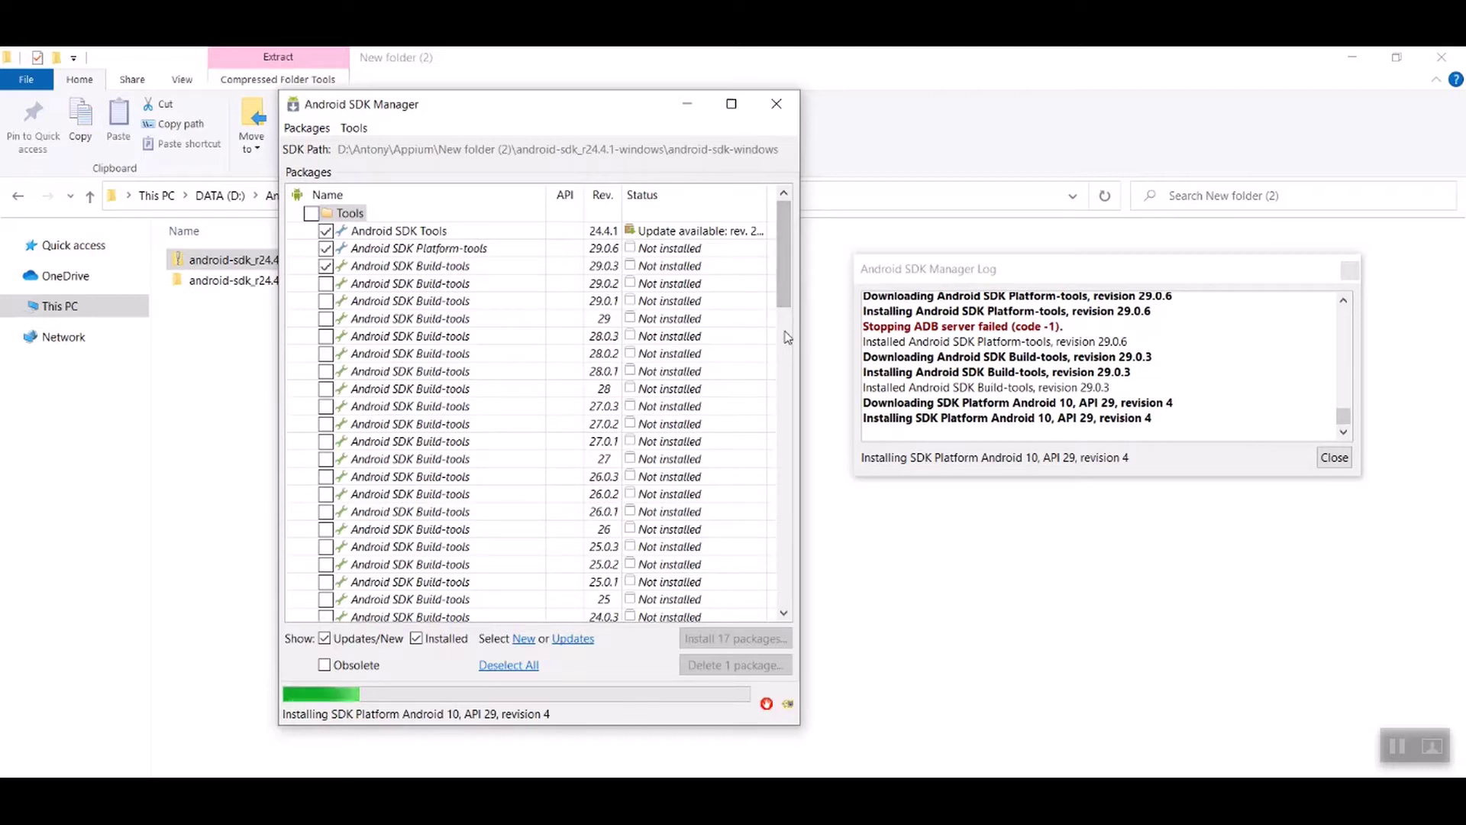
drag(785, 278, 762, 622)
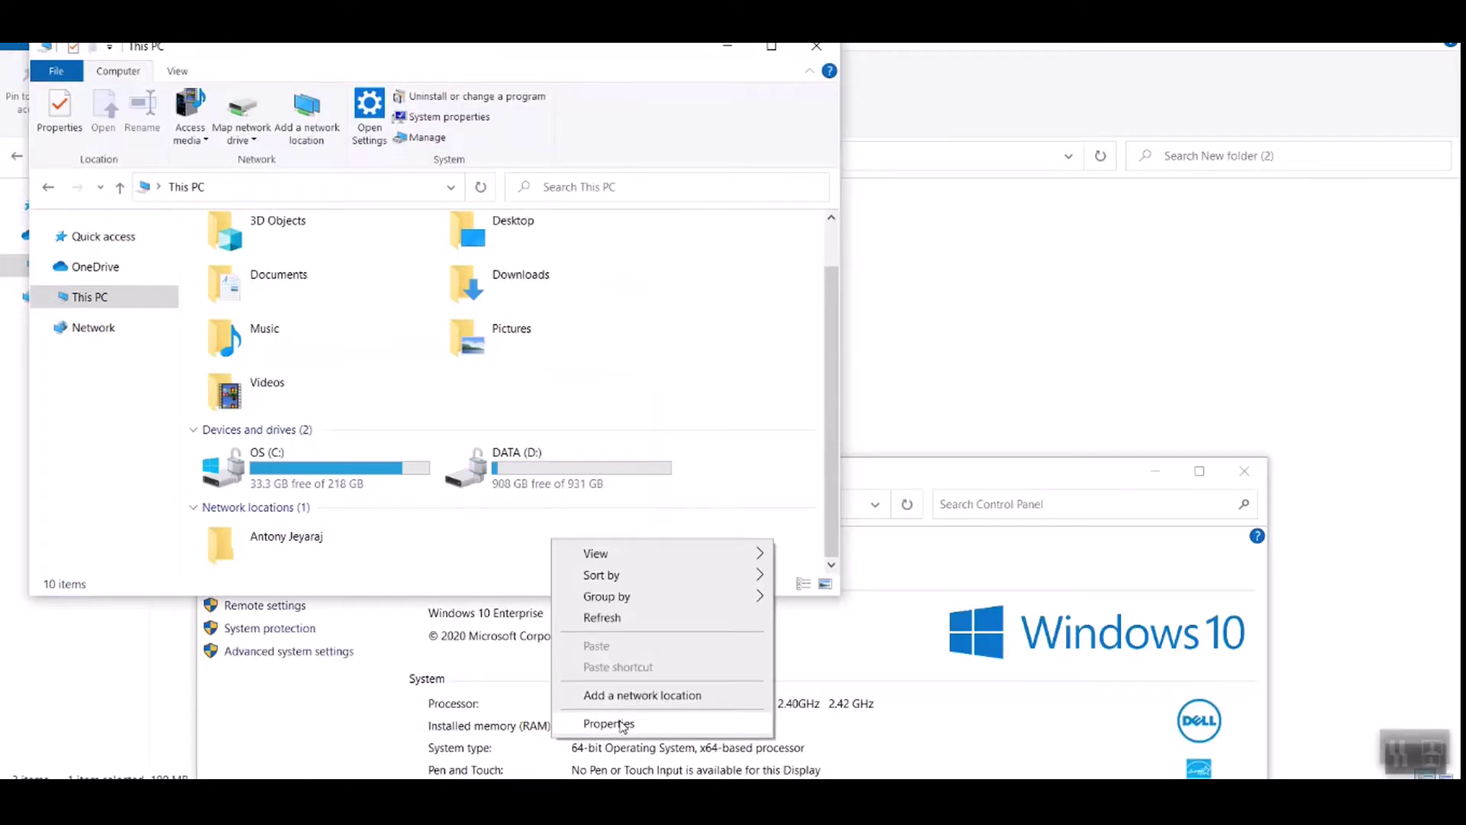
Step: Through Advanced system settings, open Environment Variables and edit the system Path variable
click(623, 724)
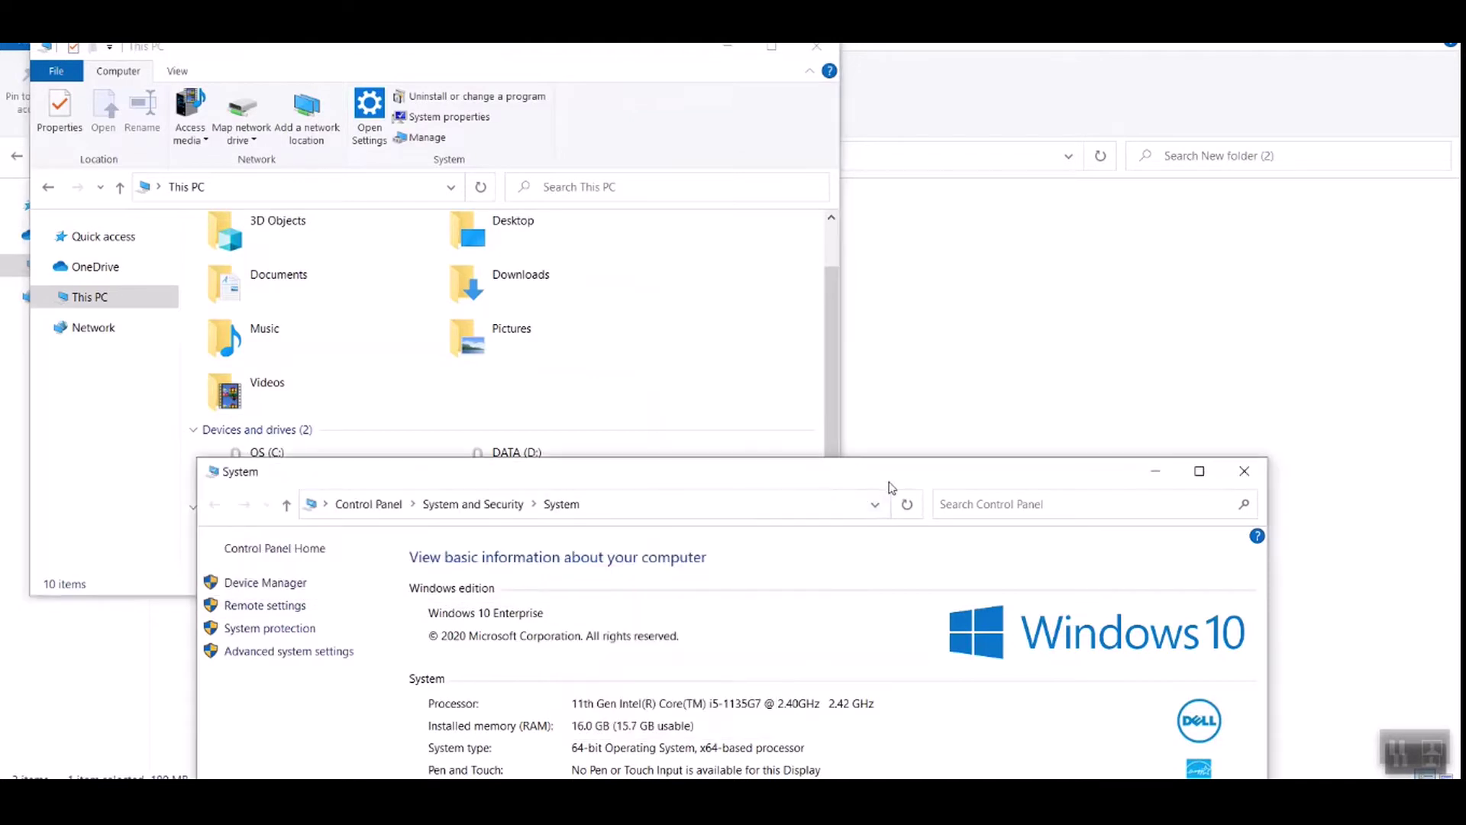
click(340, 657)
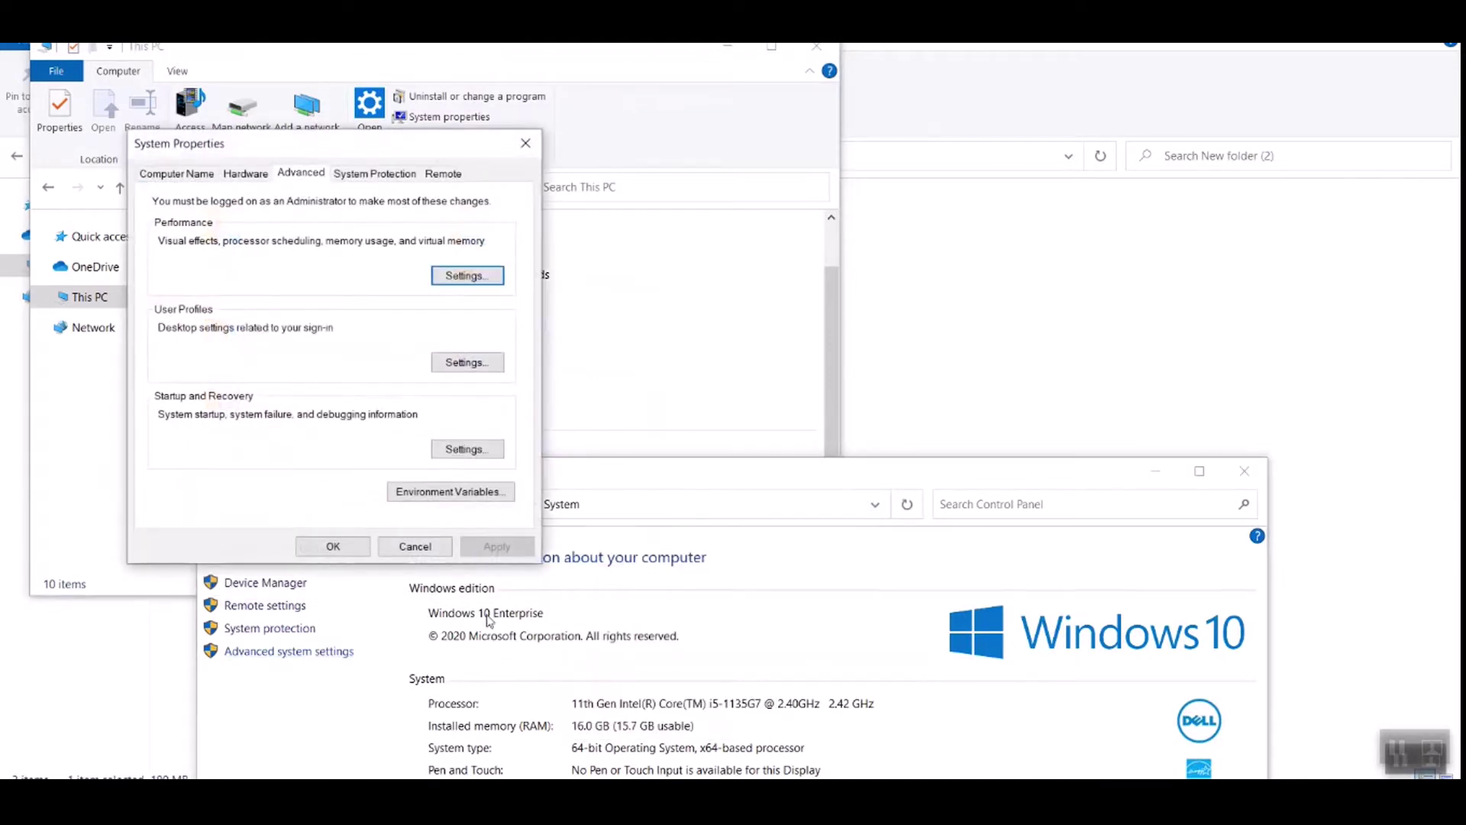
click(447, 492)
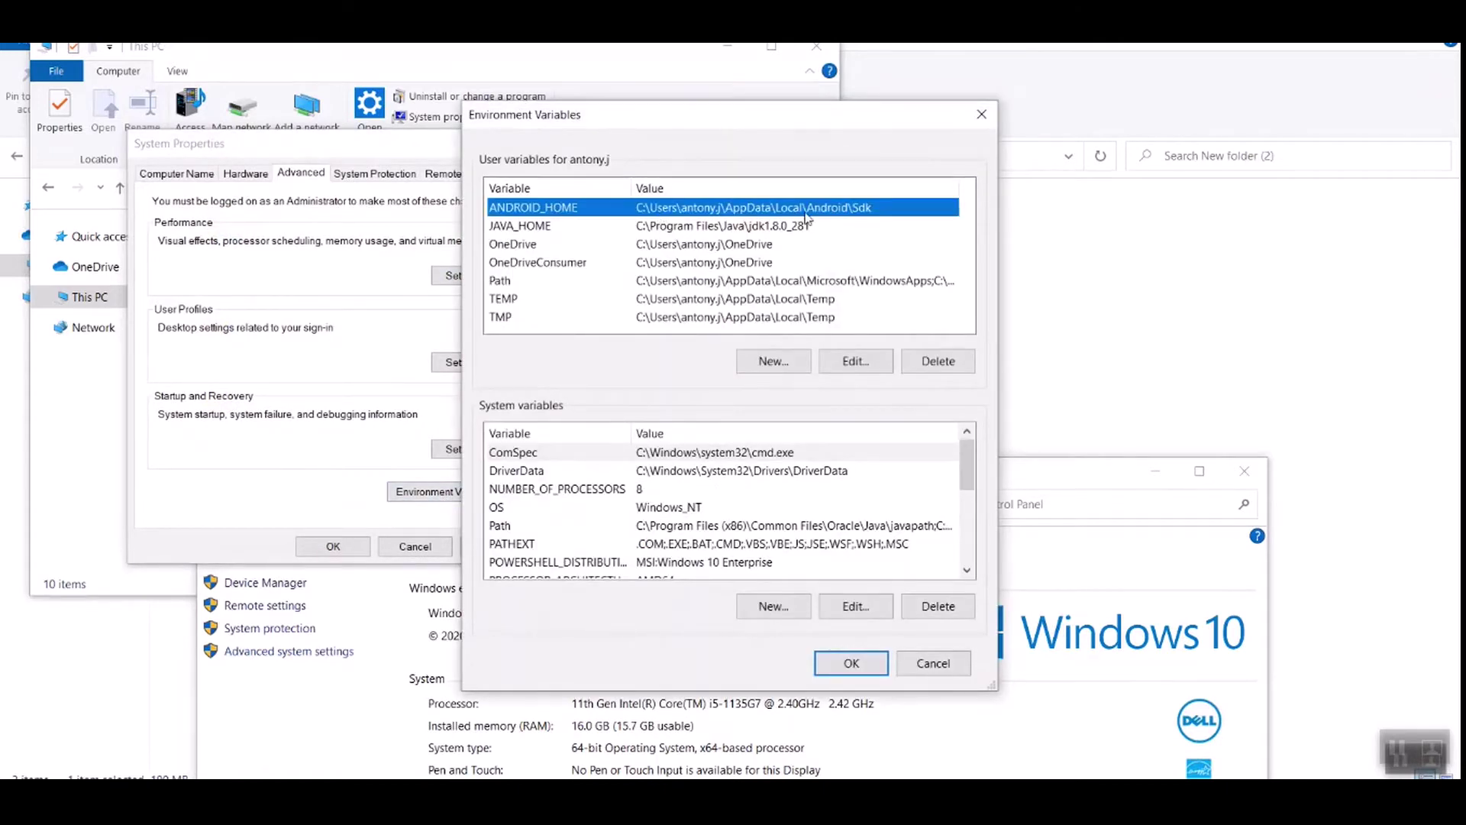
scroll(718, 506, down, 3)
scroll(687, 504, up, 2)
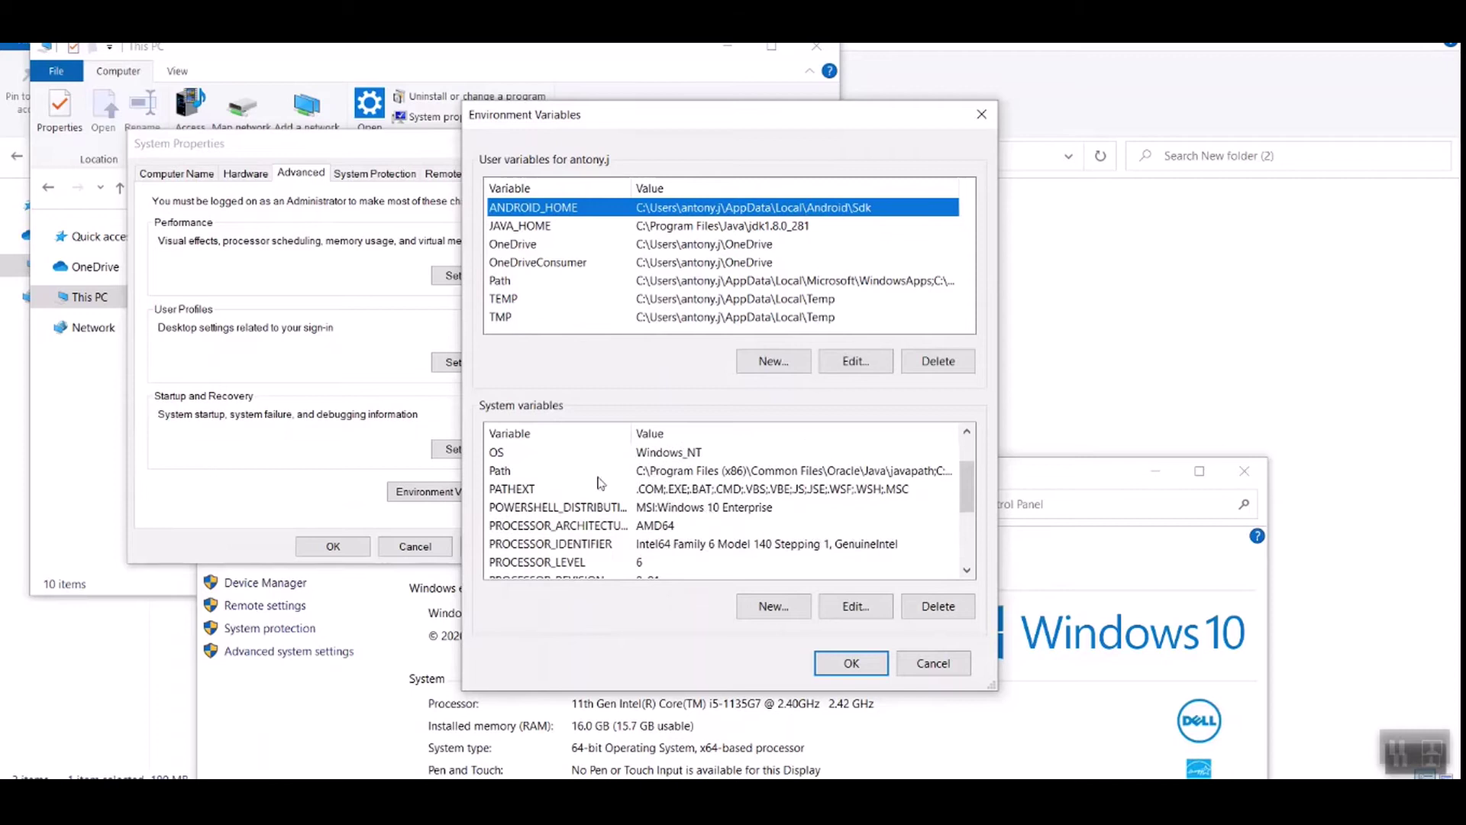
click(649, 474)
click(844, 607)
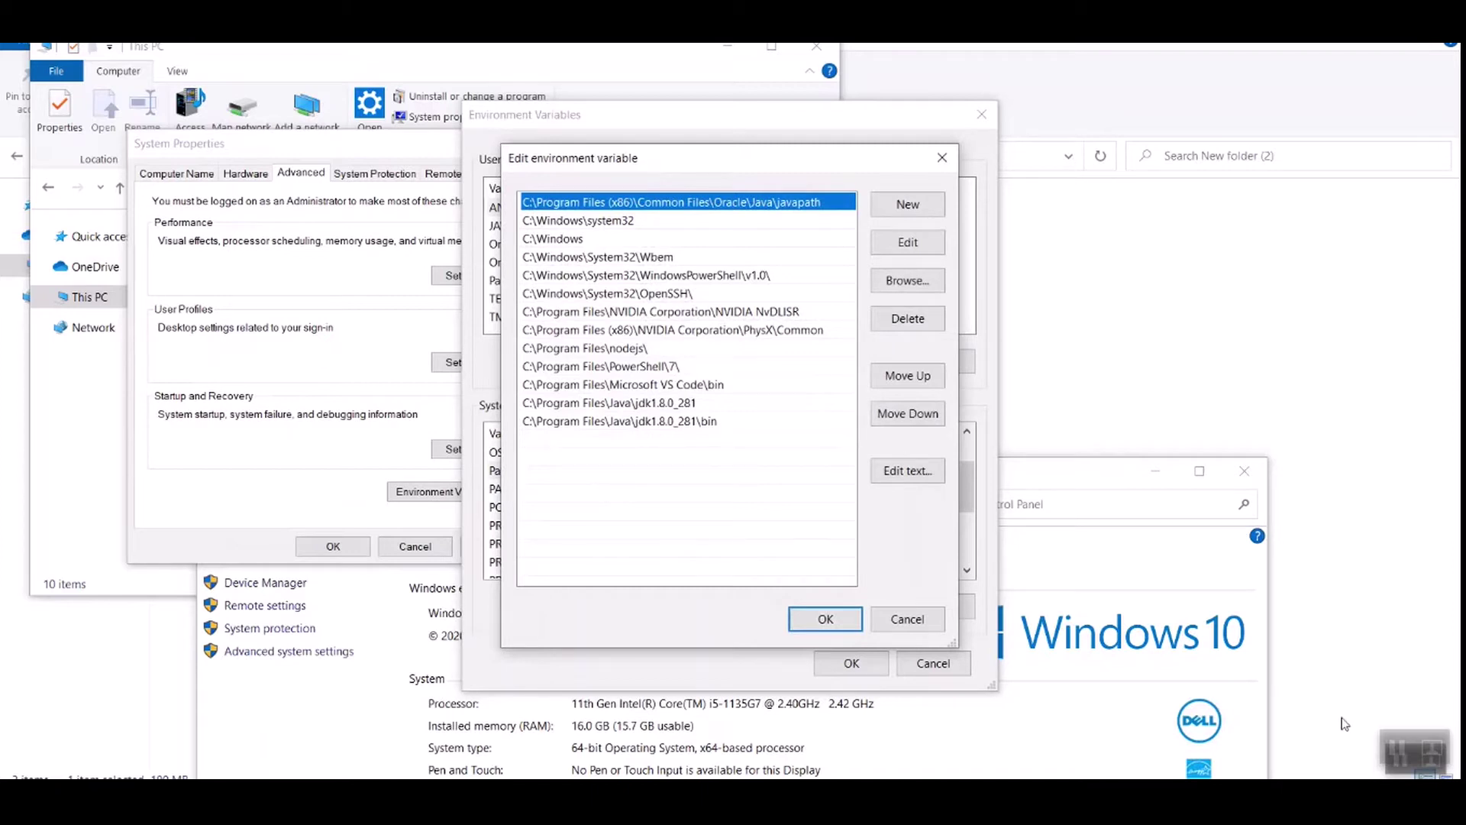
Step: Browse from the OS (C:) drive through Users into the user's AppData folder
click(339, 510)
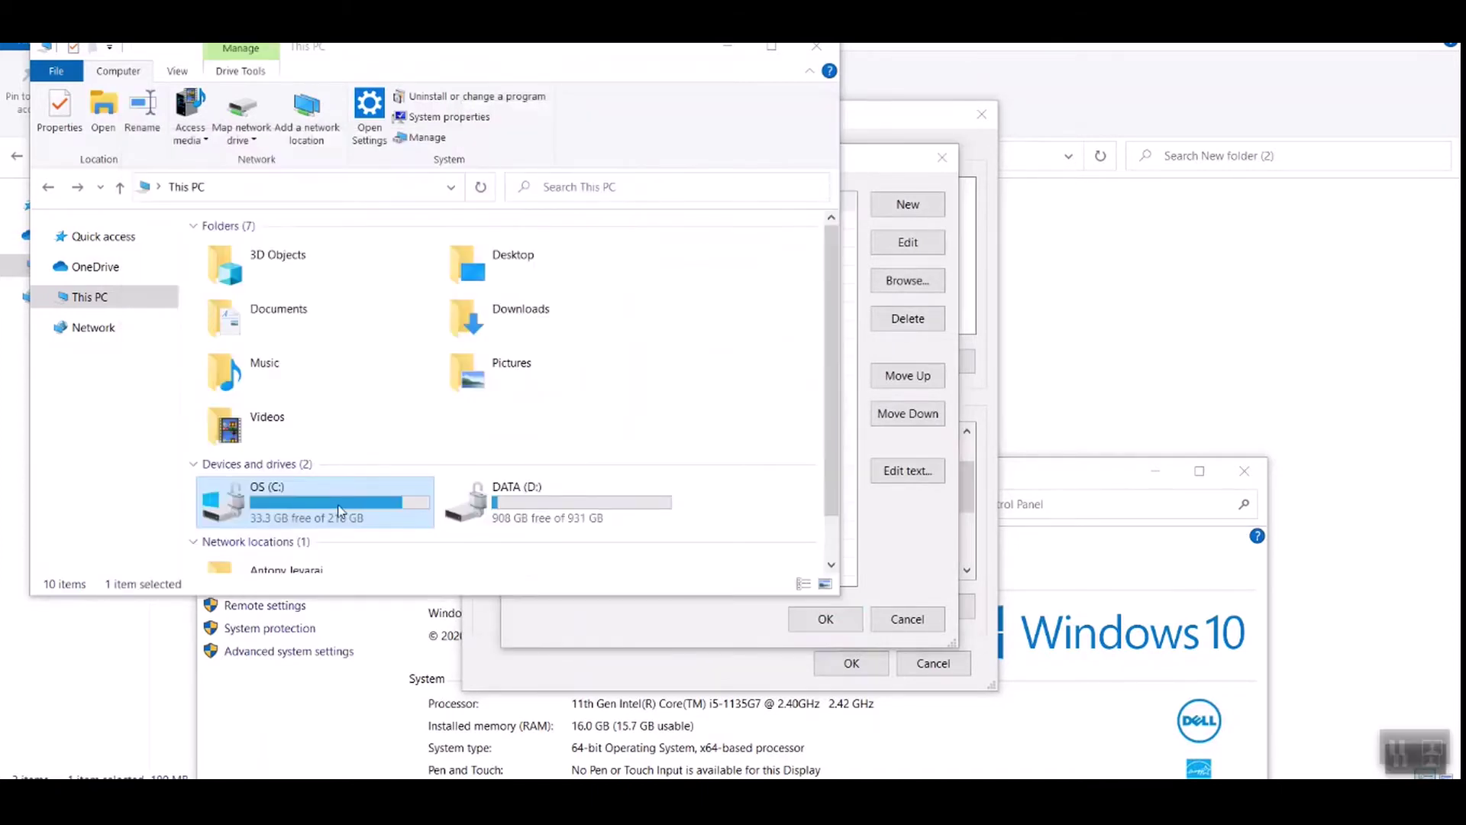
double_click(339, 511)
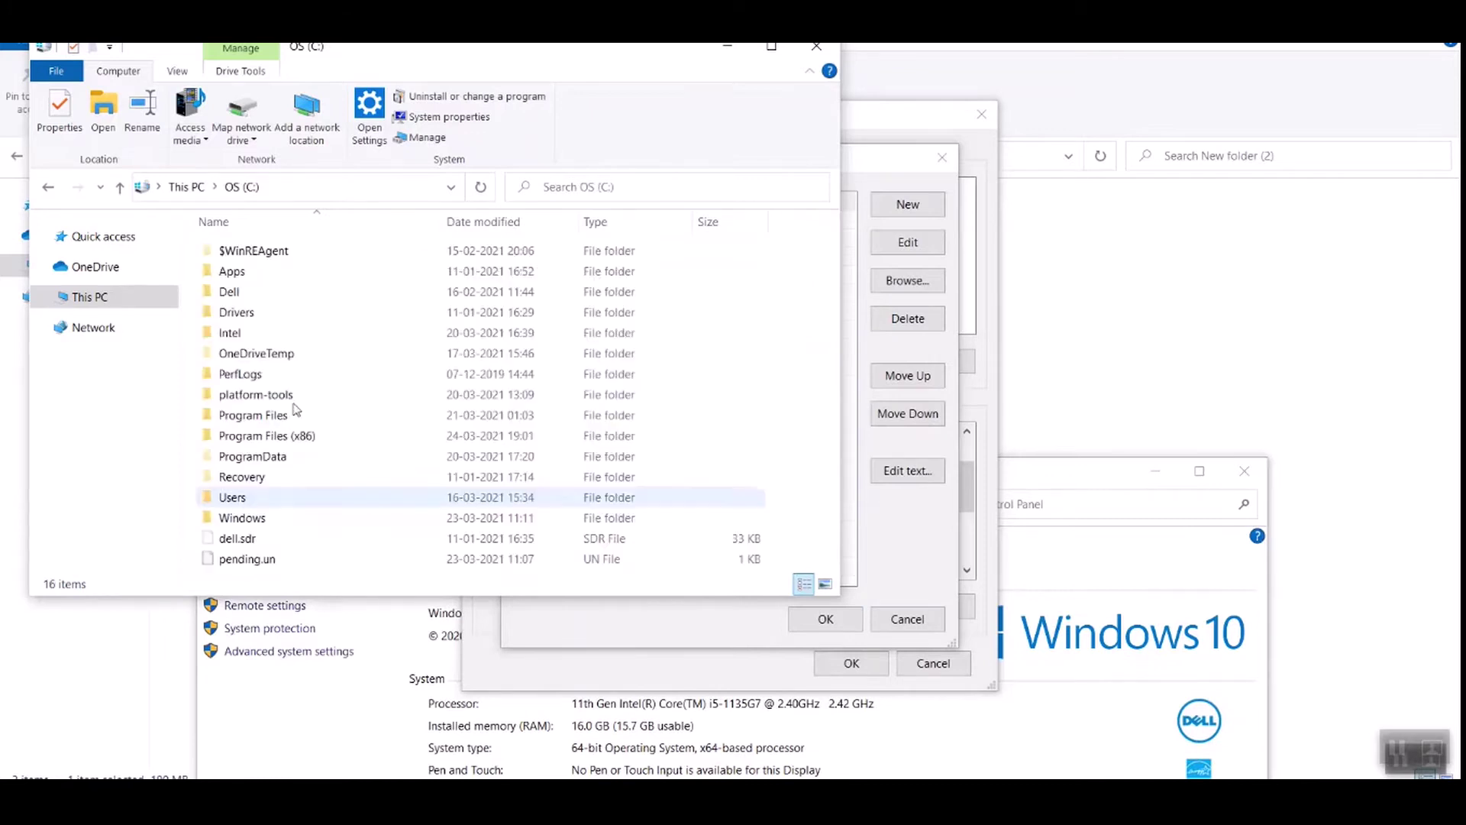
double_click(248, 498)
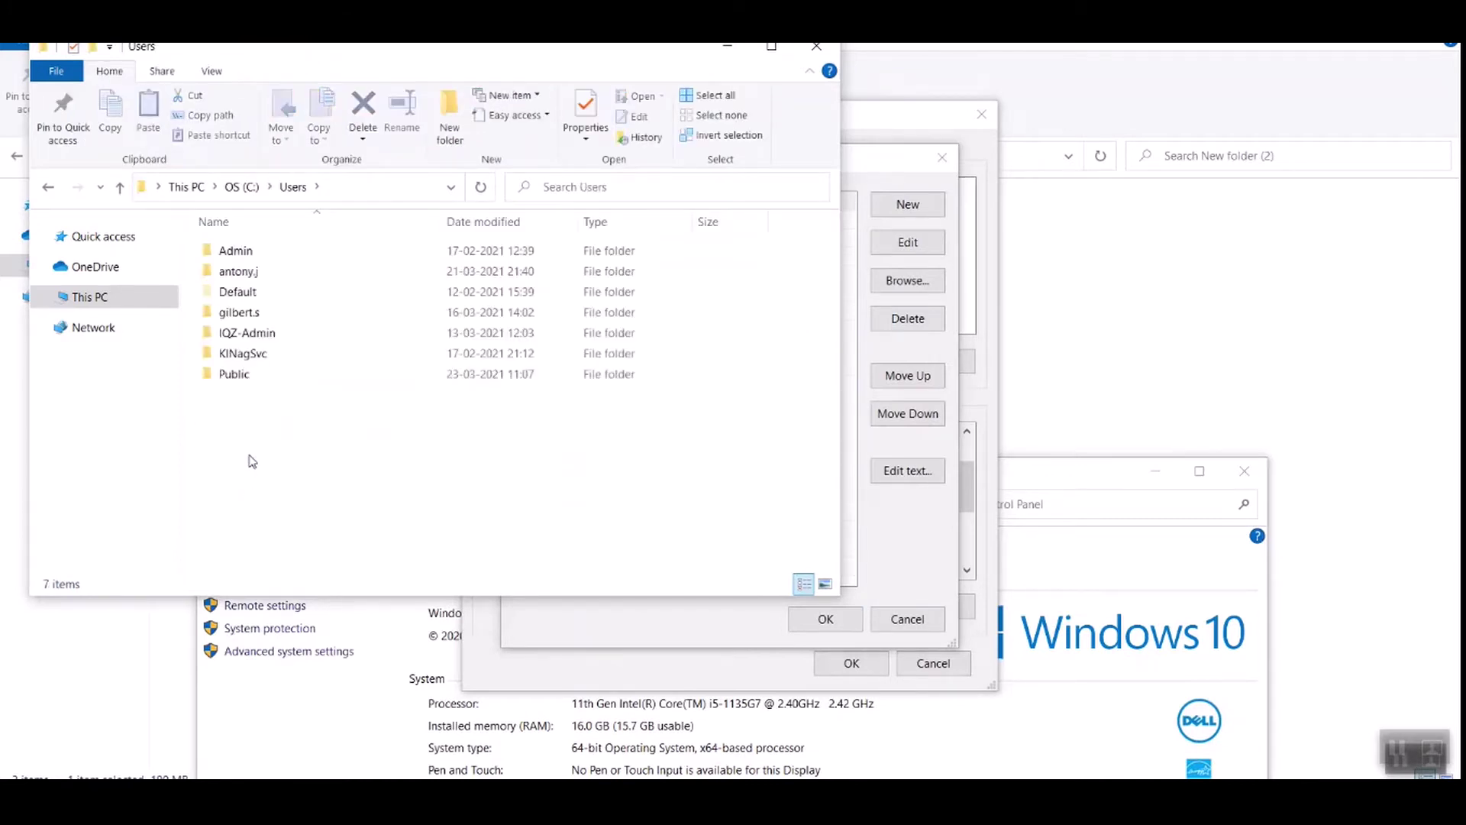
double_click(239, 275)
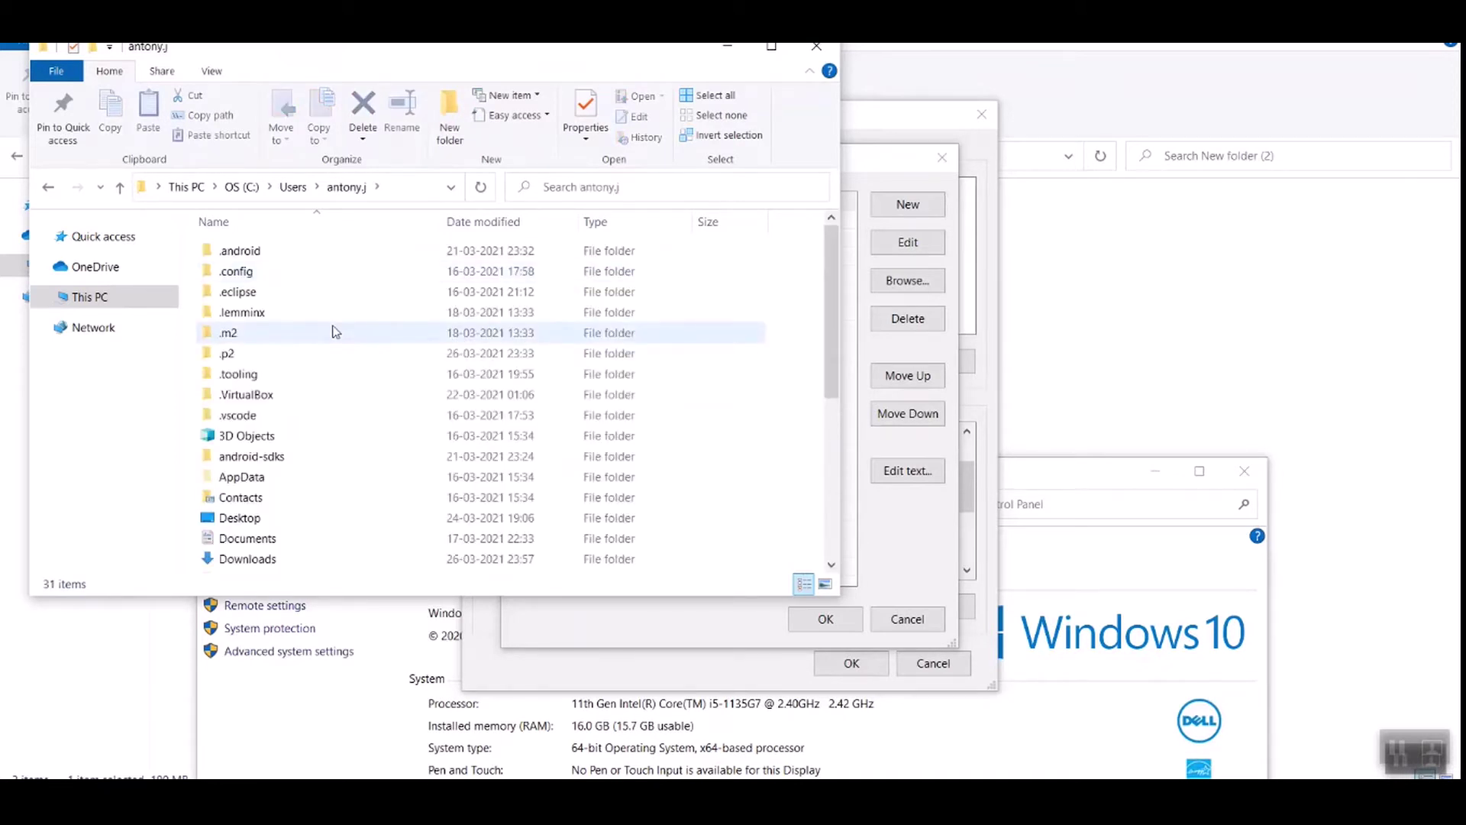
click(274, 481)
double_click(274, 484)
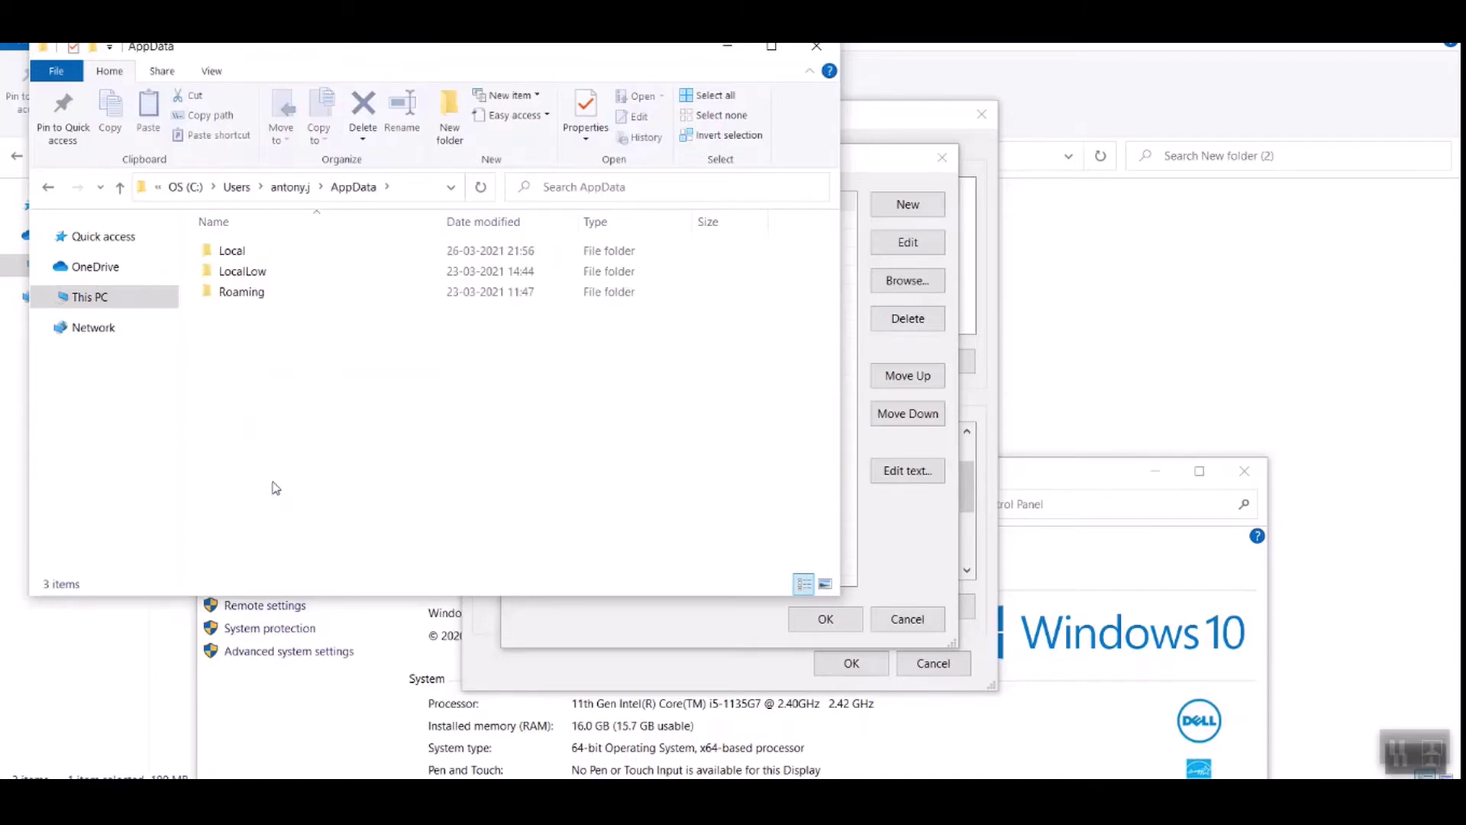
Step: Open Local\Android\Sdk\platforms, select its full address-bar path, and move the window aside
click(275, 254)
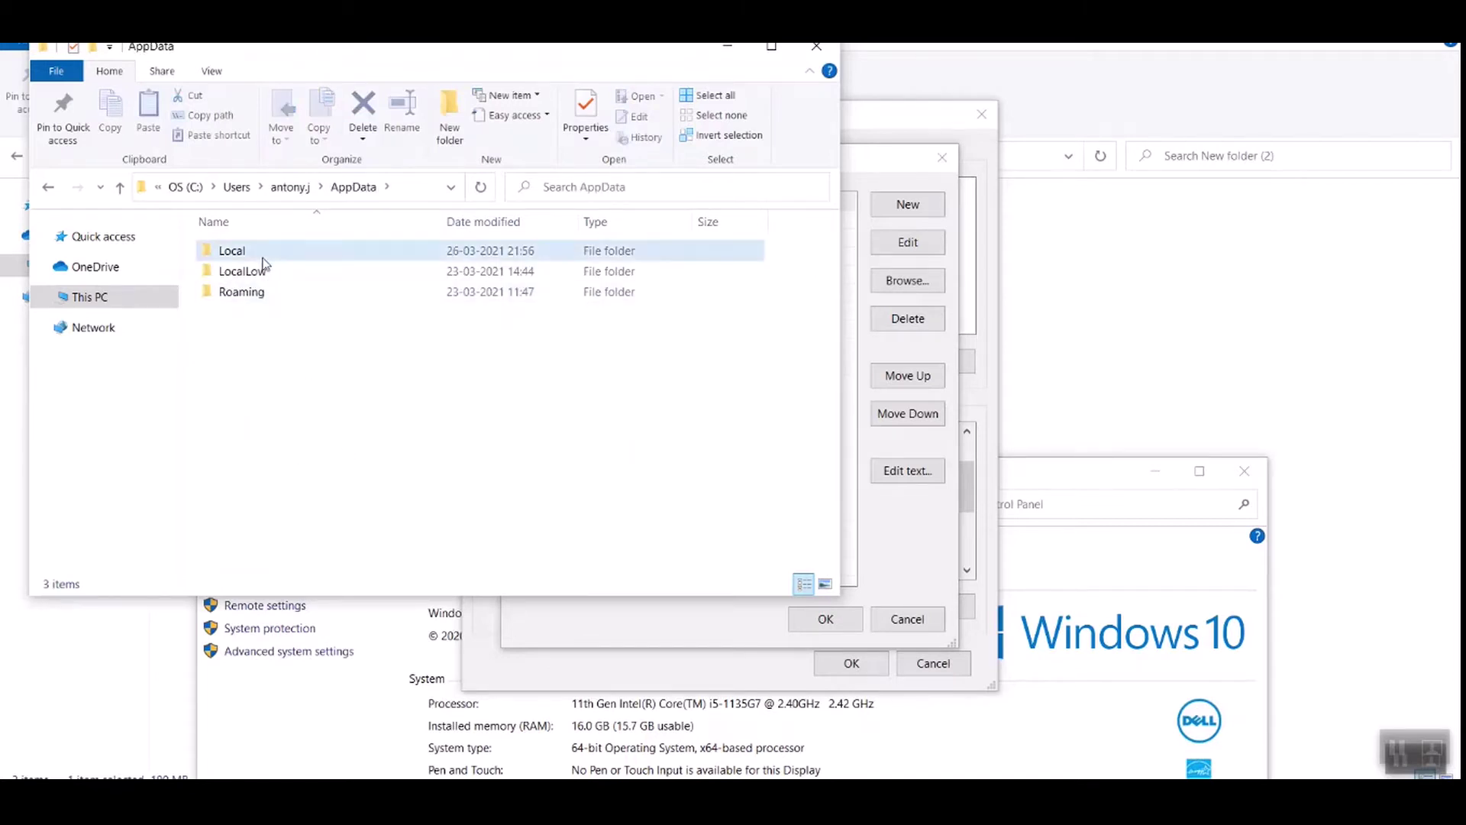
double_click(263, 255)
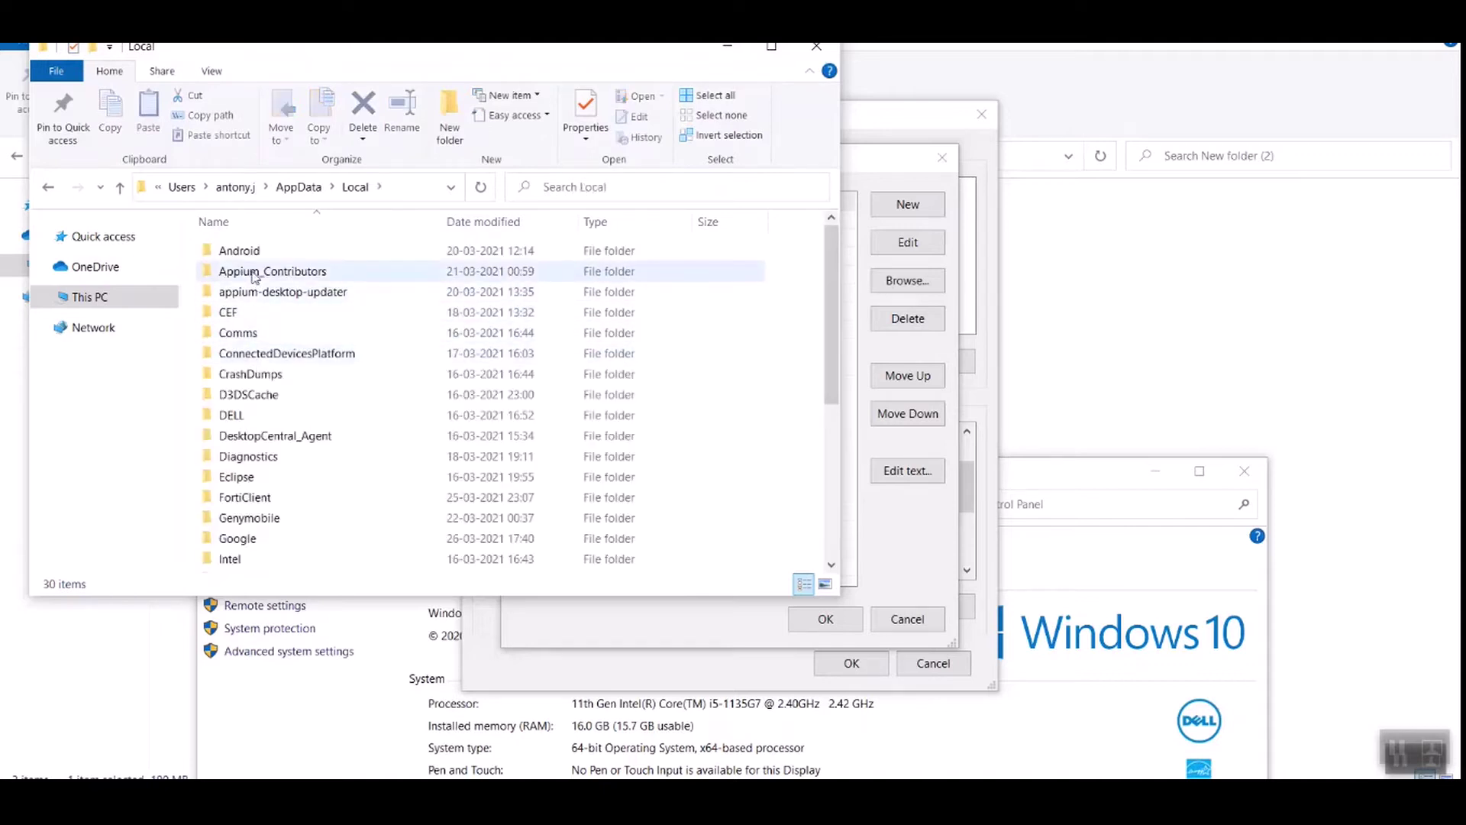
double_click(260, 259)
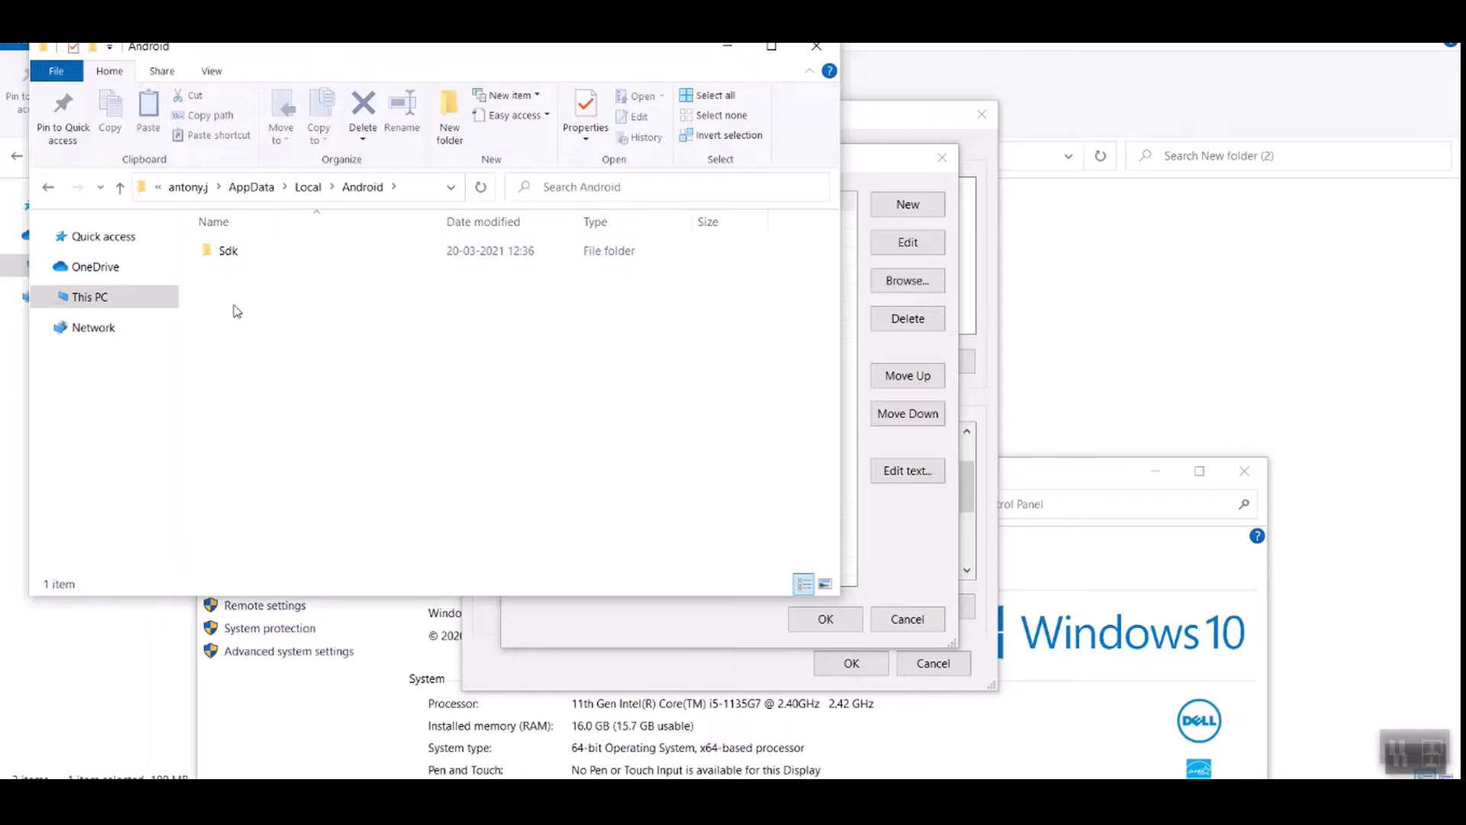
click(238, 255)
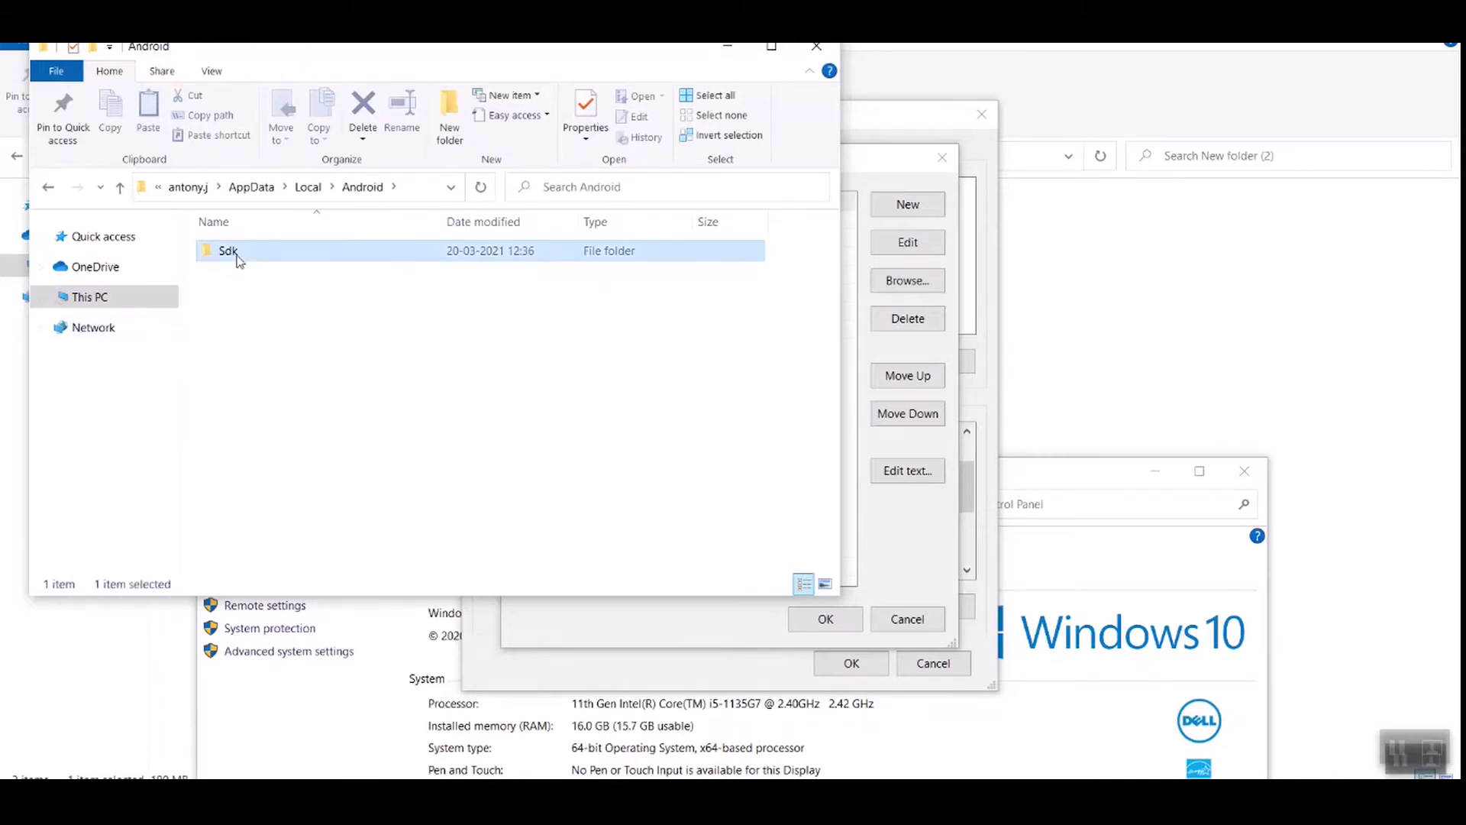
key(Return)
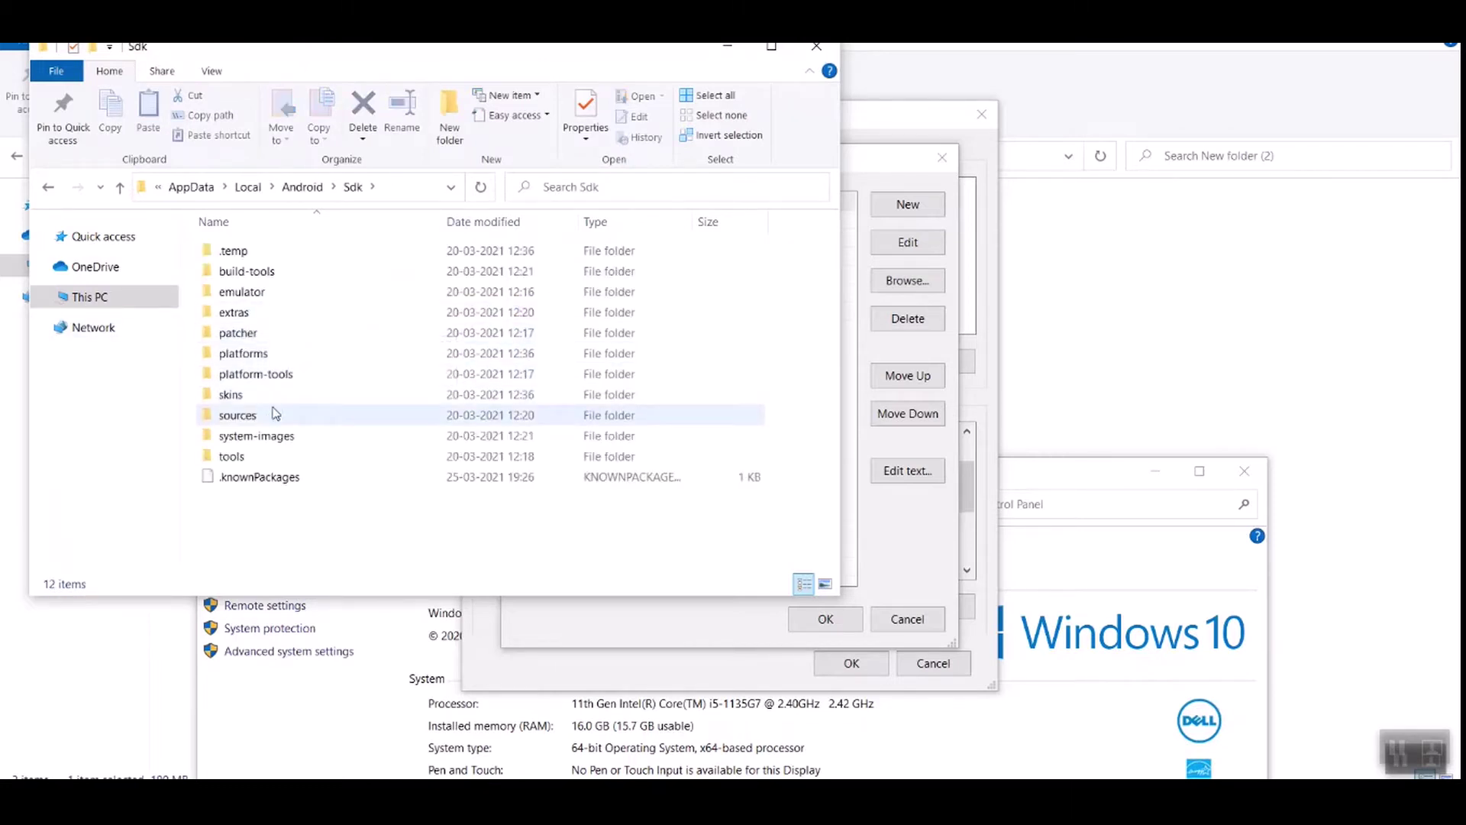
double_click(276, 355)
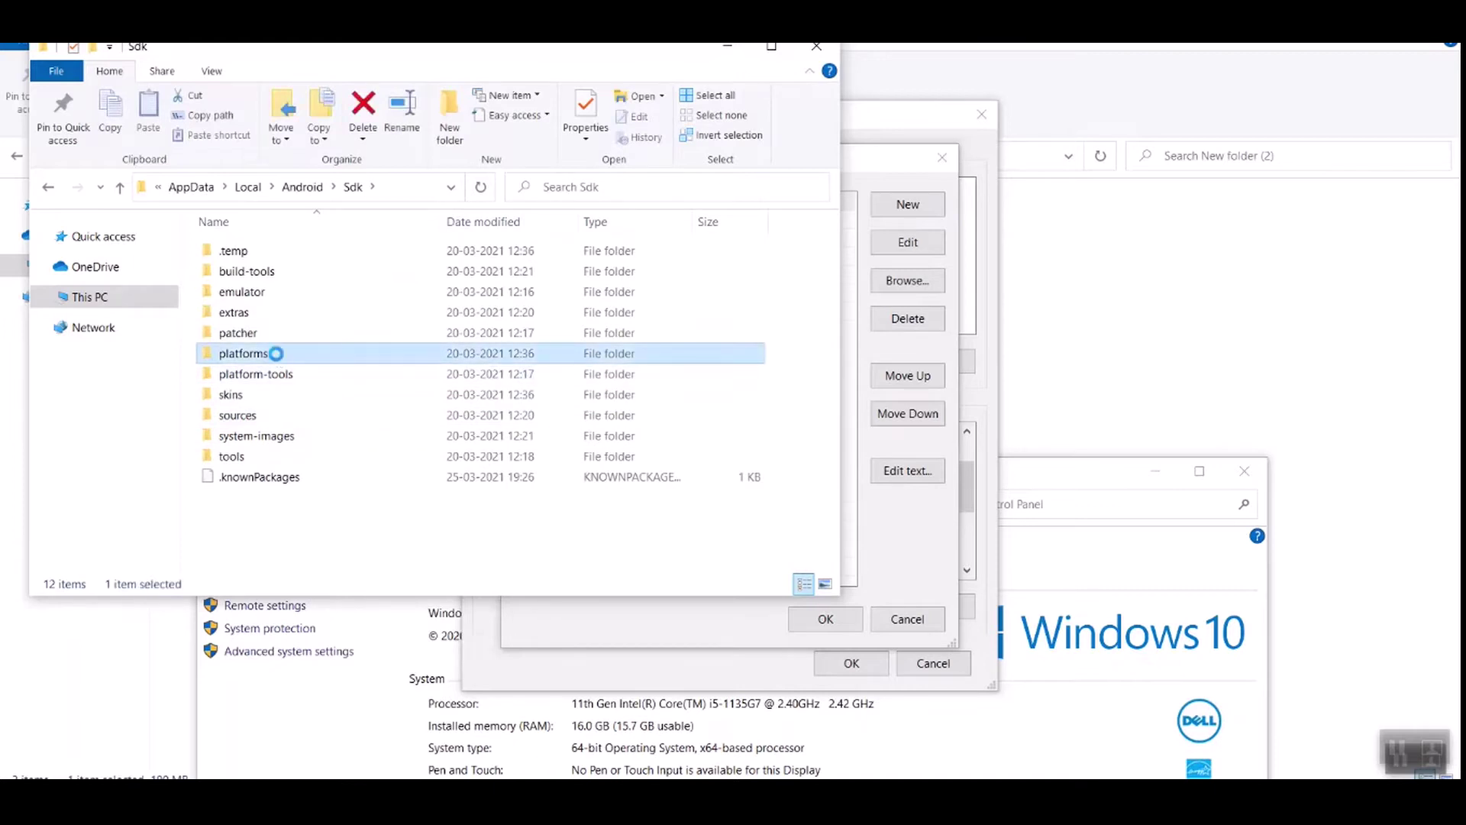
click(397, 193)
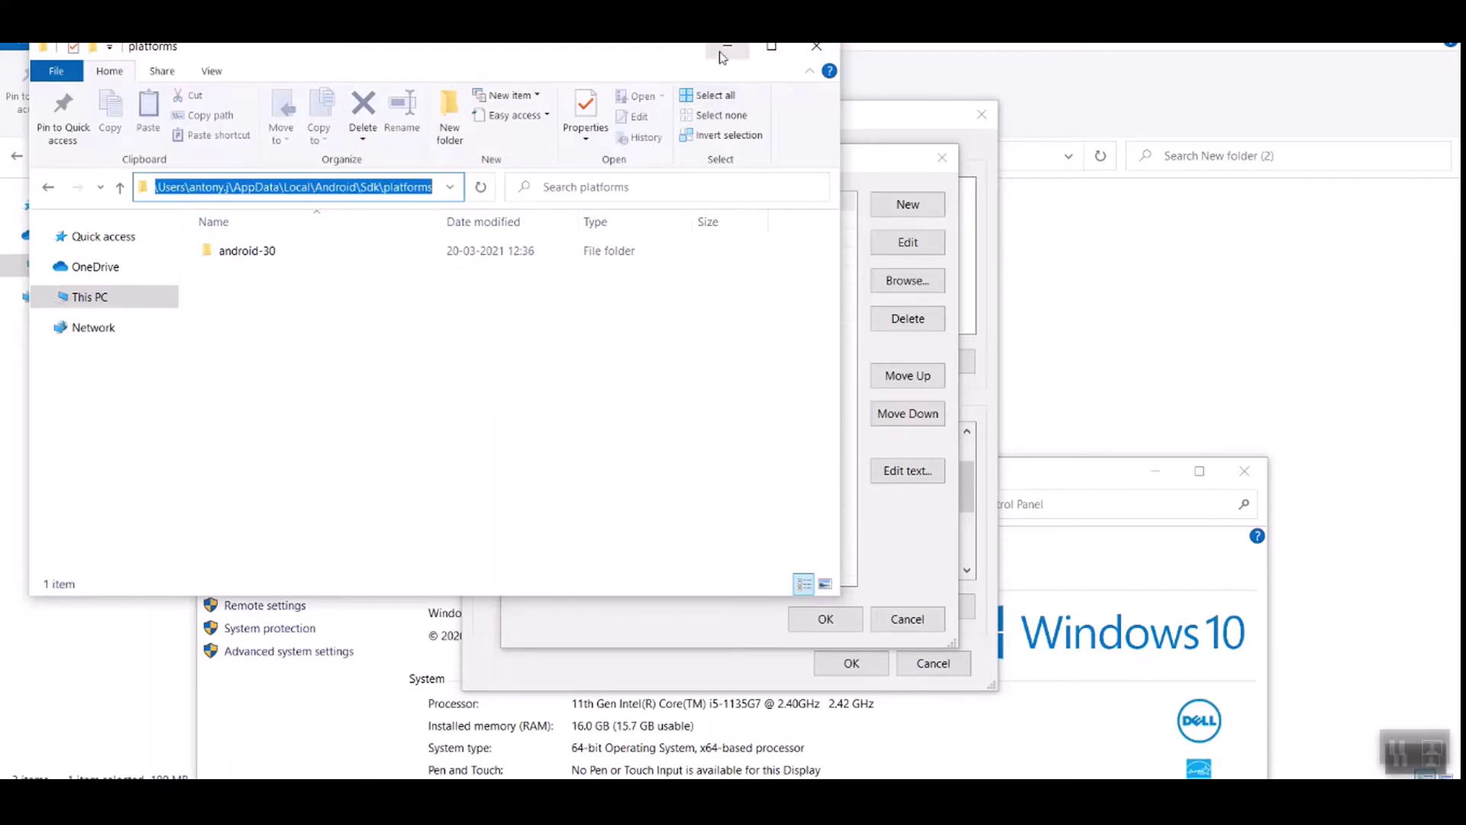
drag(681, 63, 631, 393)
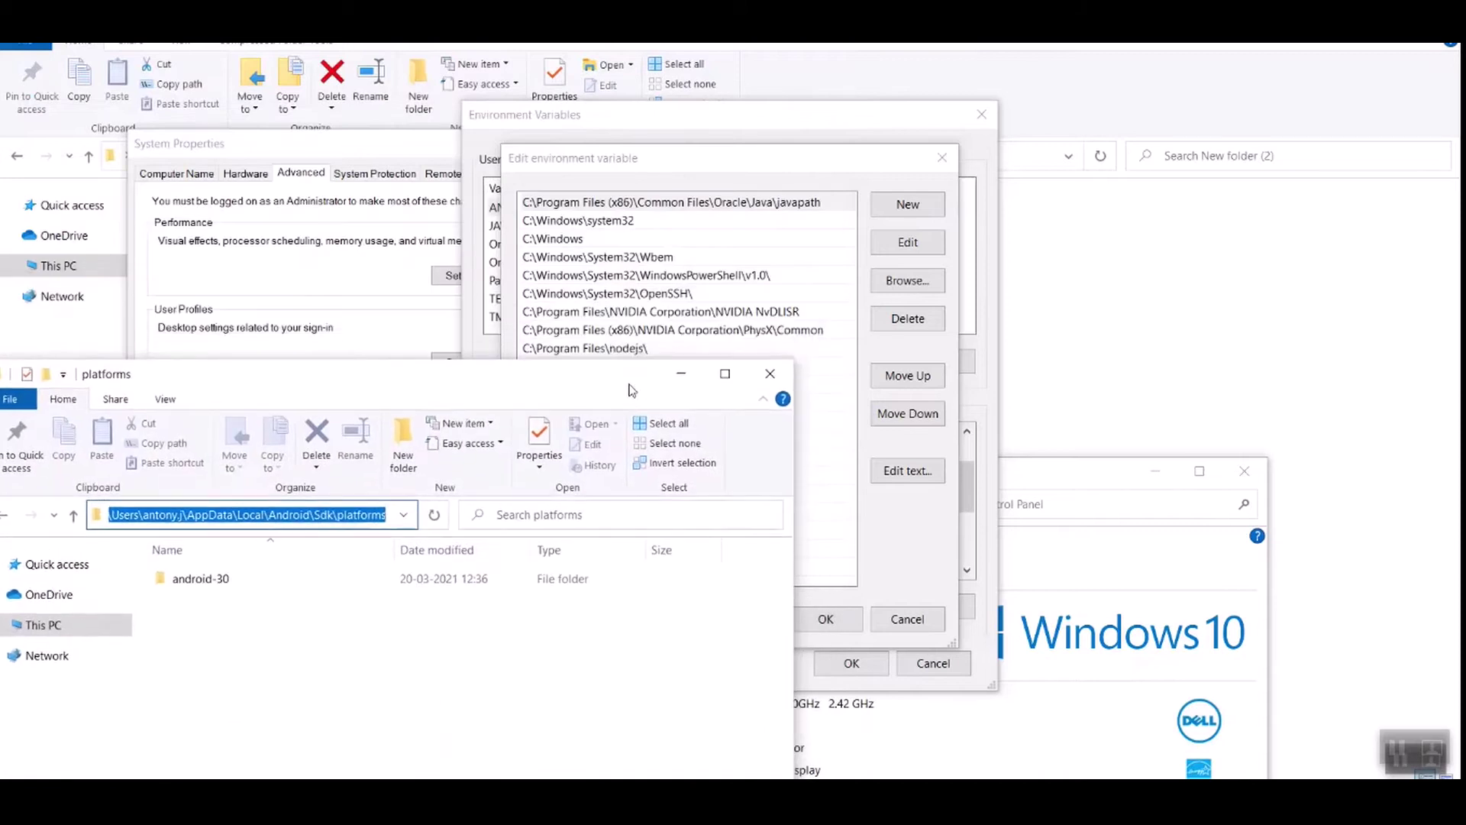
Step: Add the AppData\Local\Android\Sdk\platforms path as a new Path entry
click(810, 171)
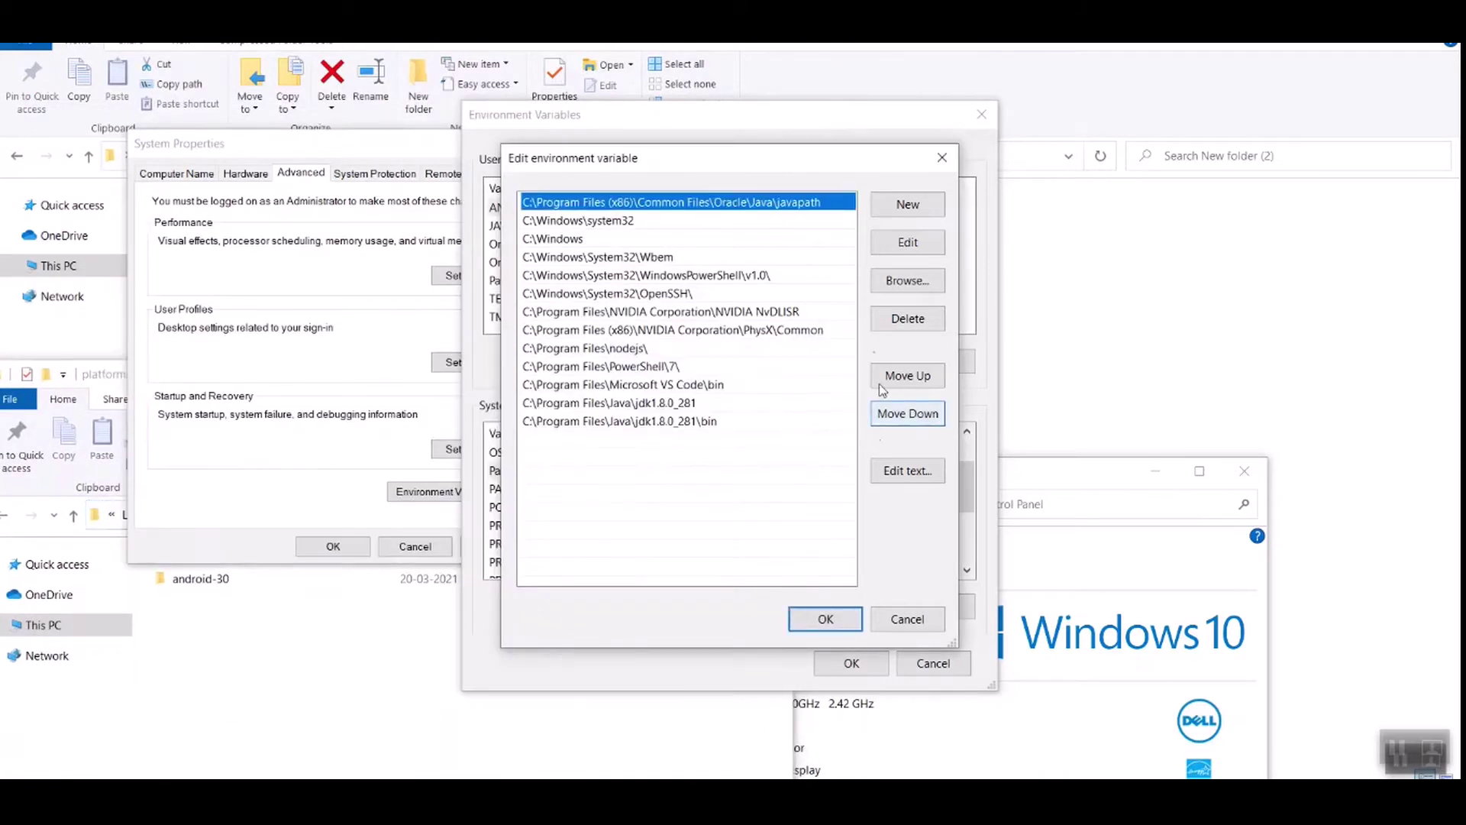
click(897, 208)
text(C:\Users\antony.j\AppData\Local\Android\Sdk\platforms)
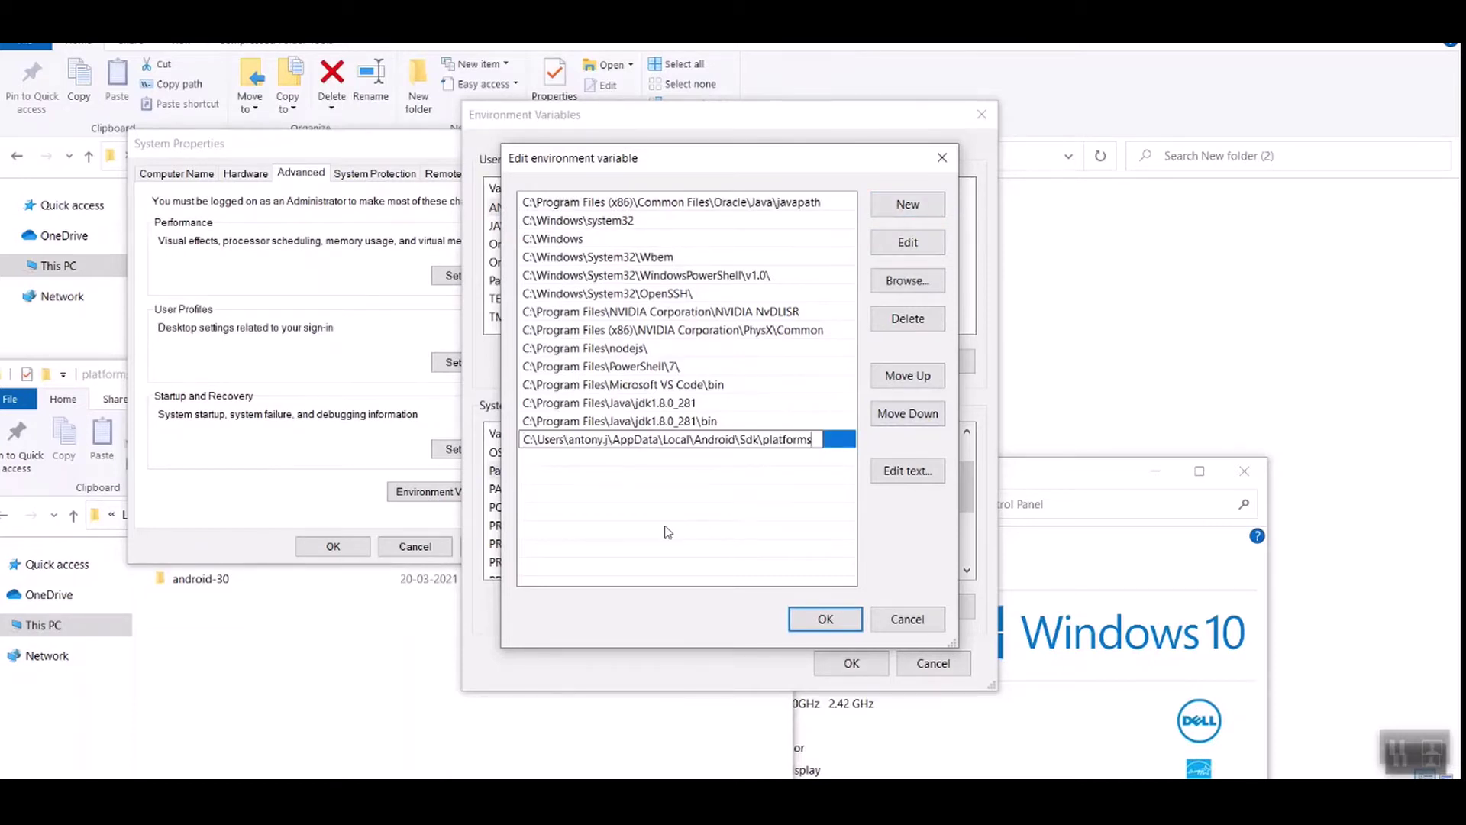
key(alt+Tab)
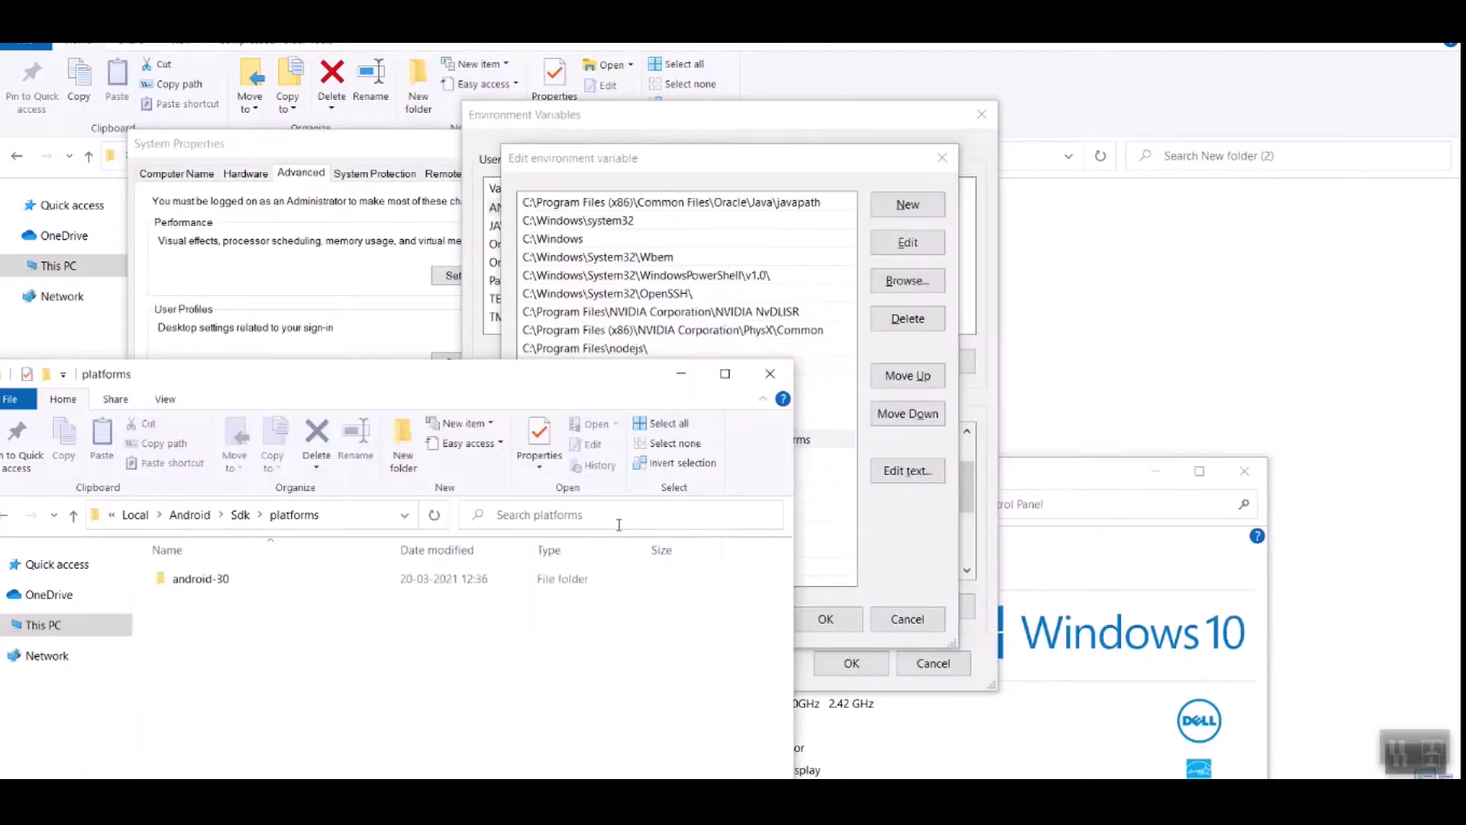
Step: Copy the Sdk\platform-tools folder path and add it as a new Path entry
drag(402, 380, 568, 271)
click(405, 409)
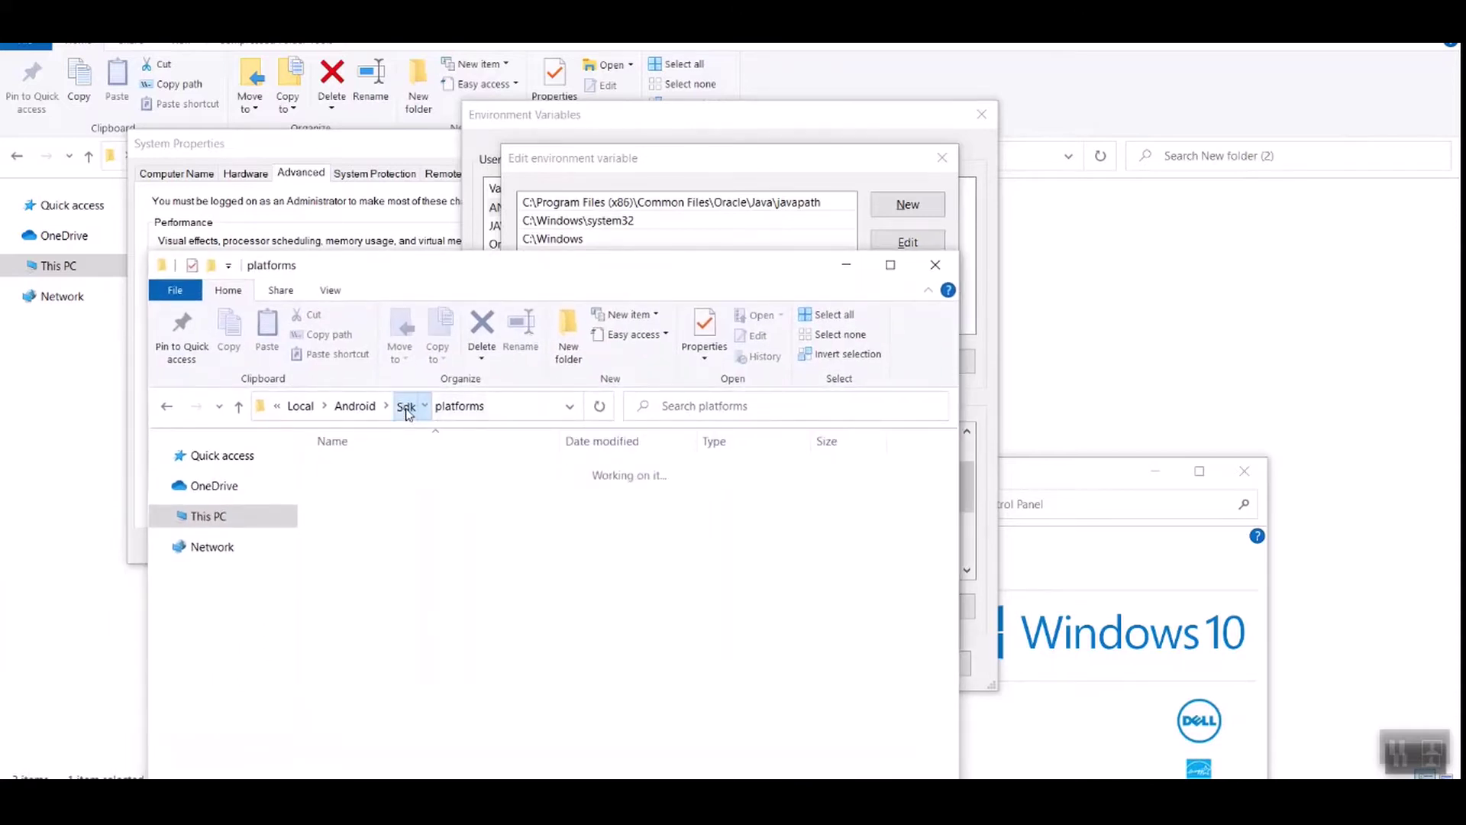
click(402, 596)
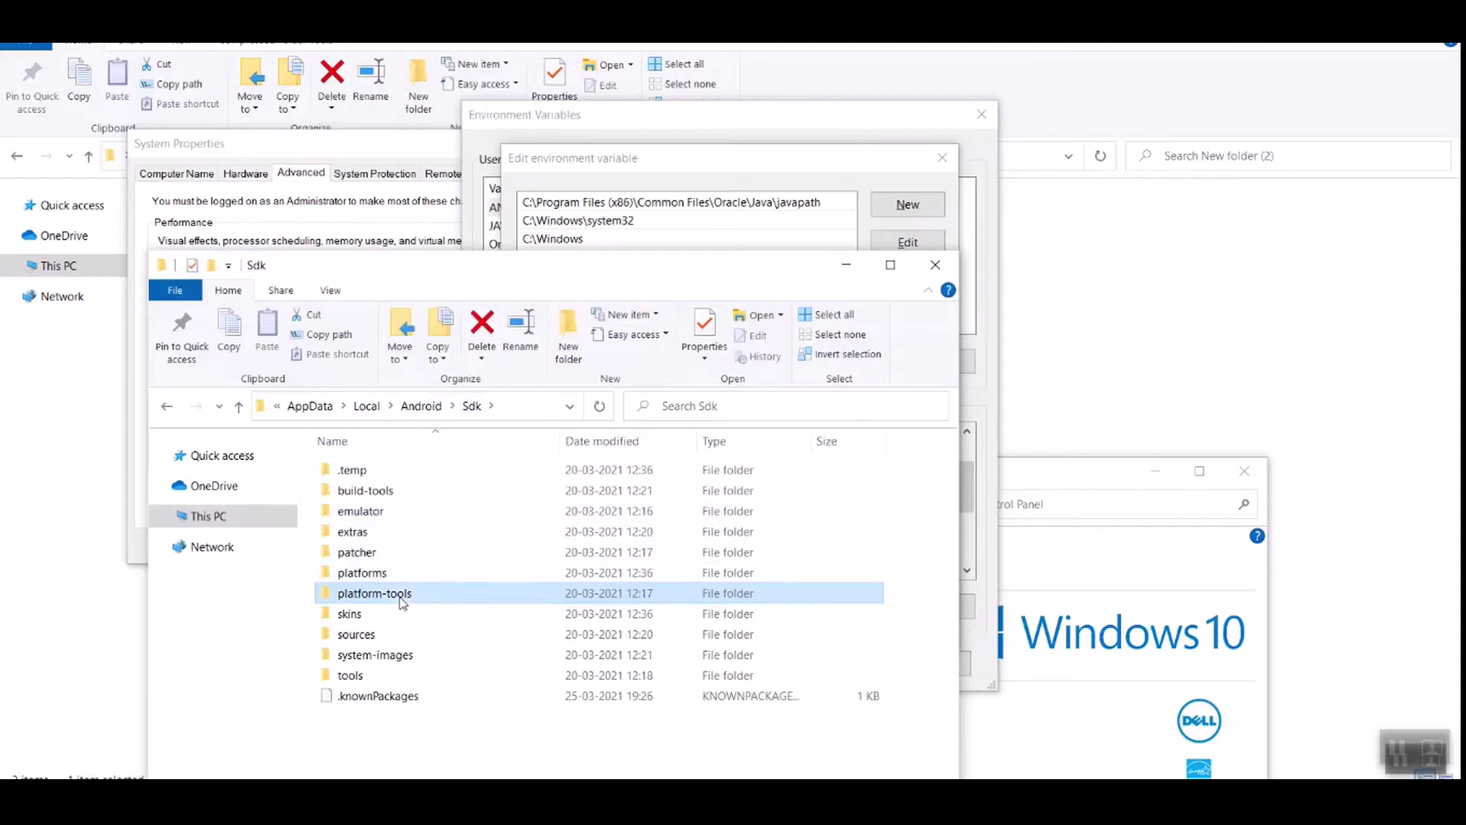
double_click(403, 599)
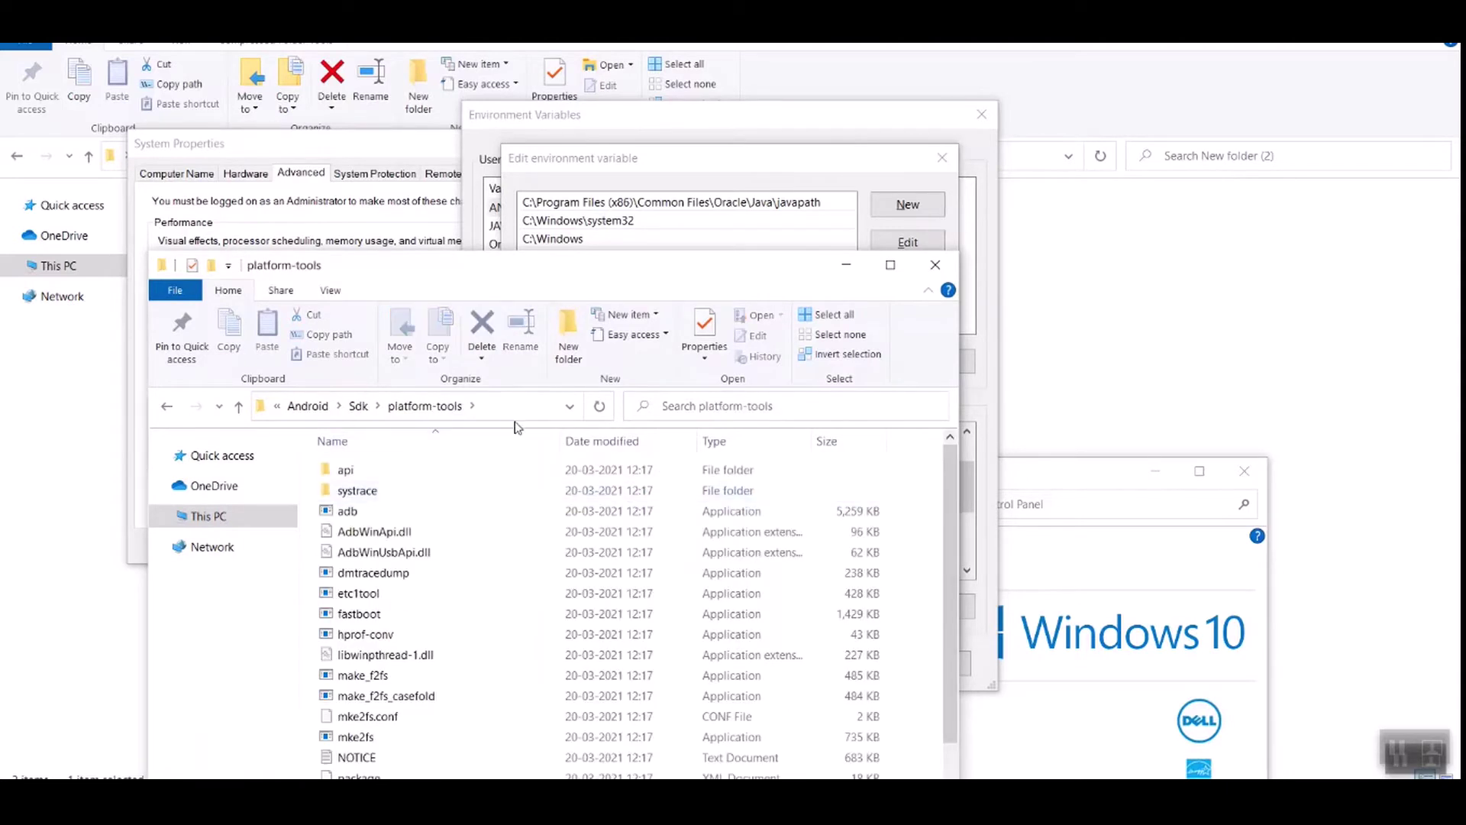
click(494, 409)
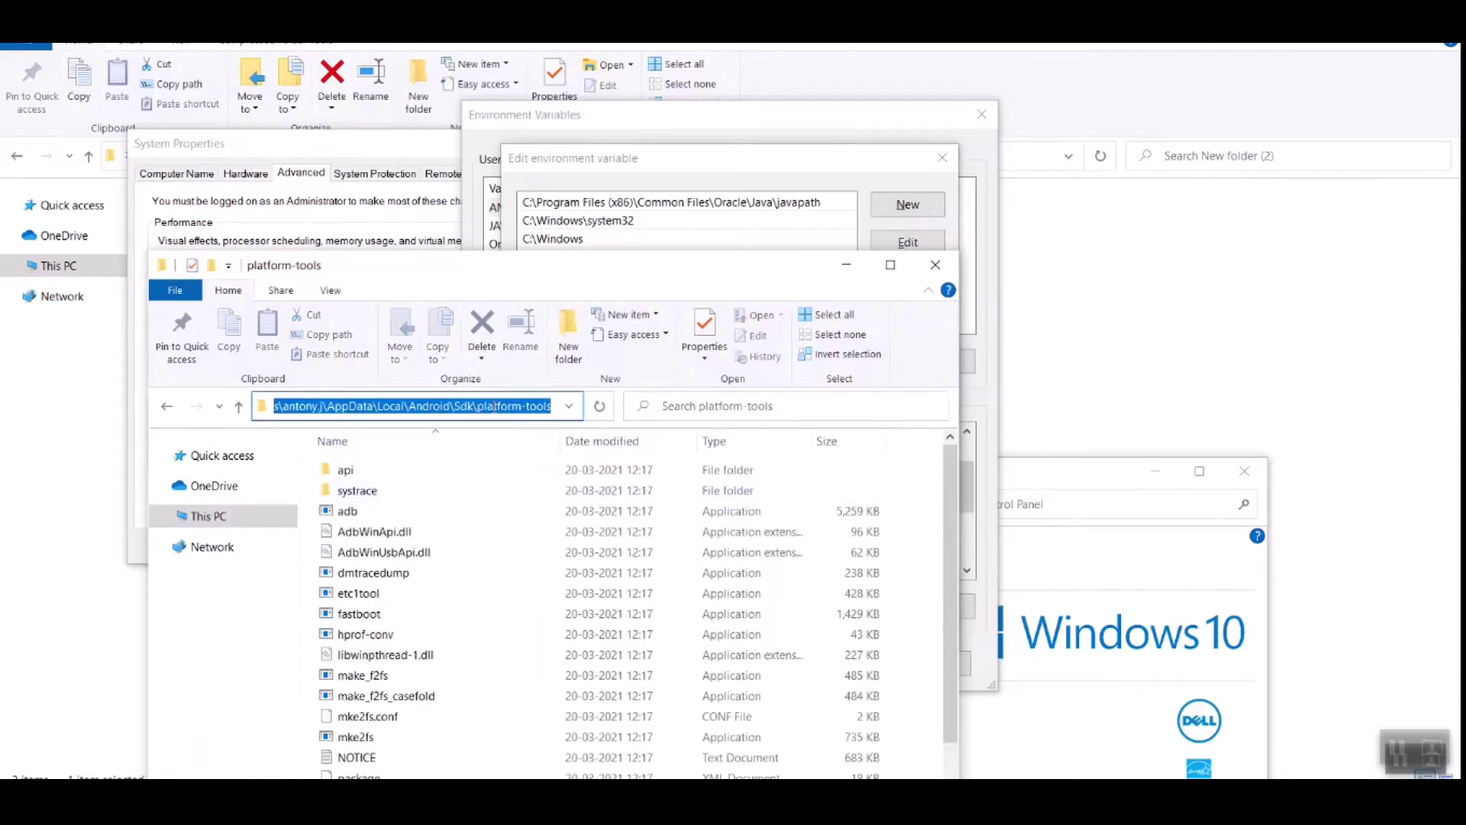
click(851, 170)
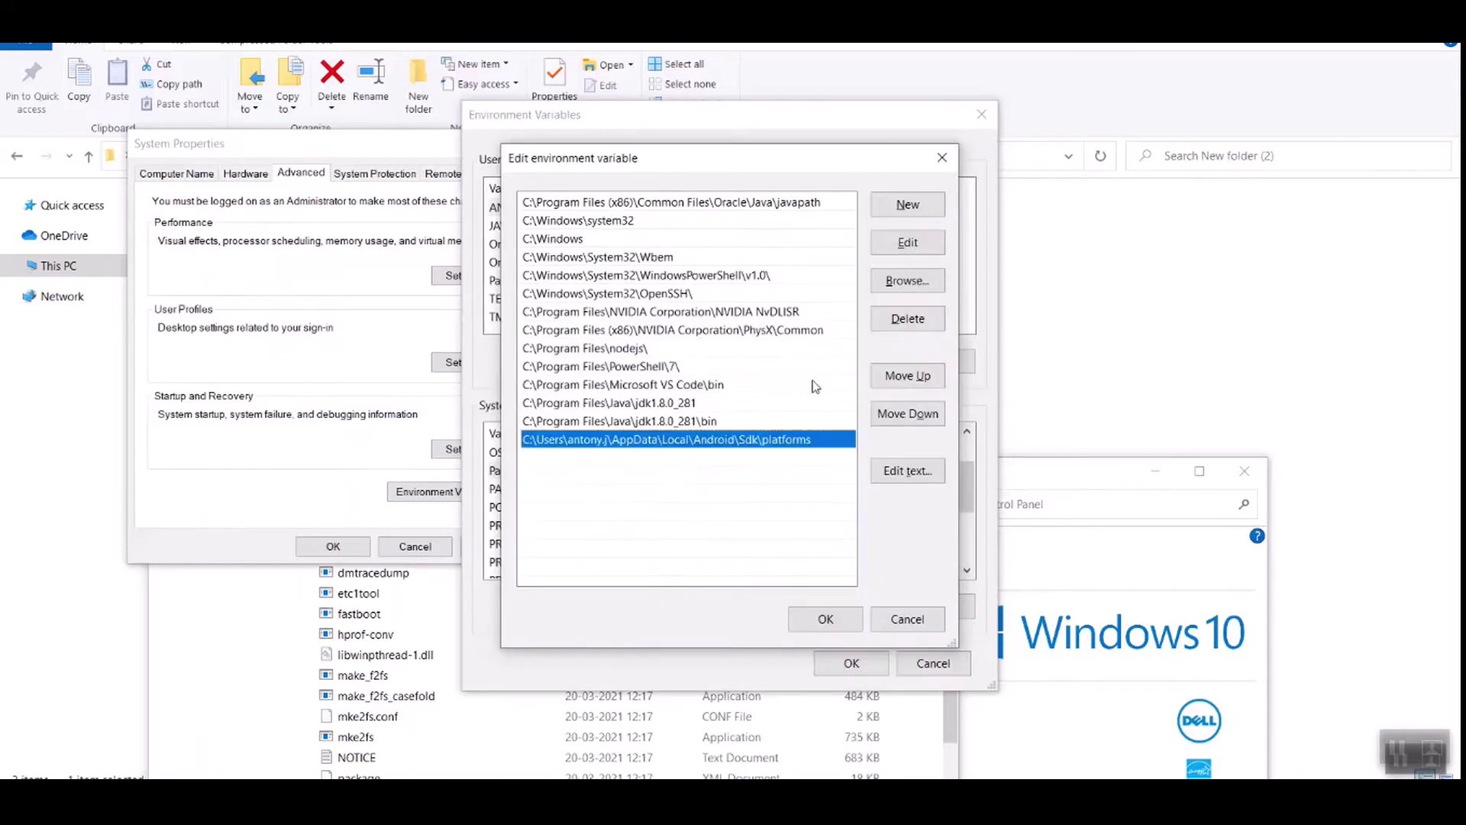
click(901, 206)
text(C:\Users\antony.j\AppData\Local\Android\Sdk\platform-tools)
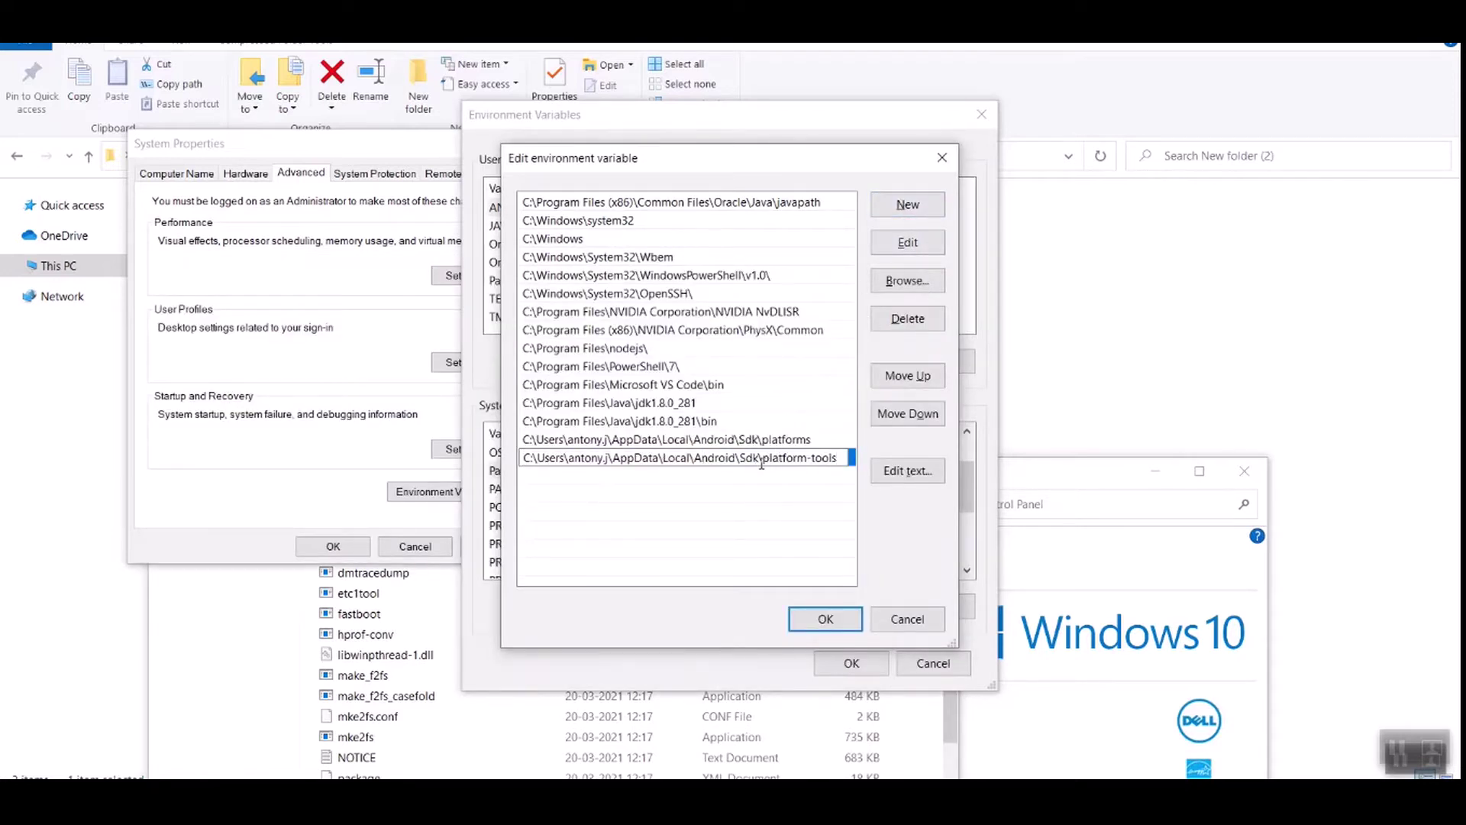
key(alt+Tab)
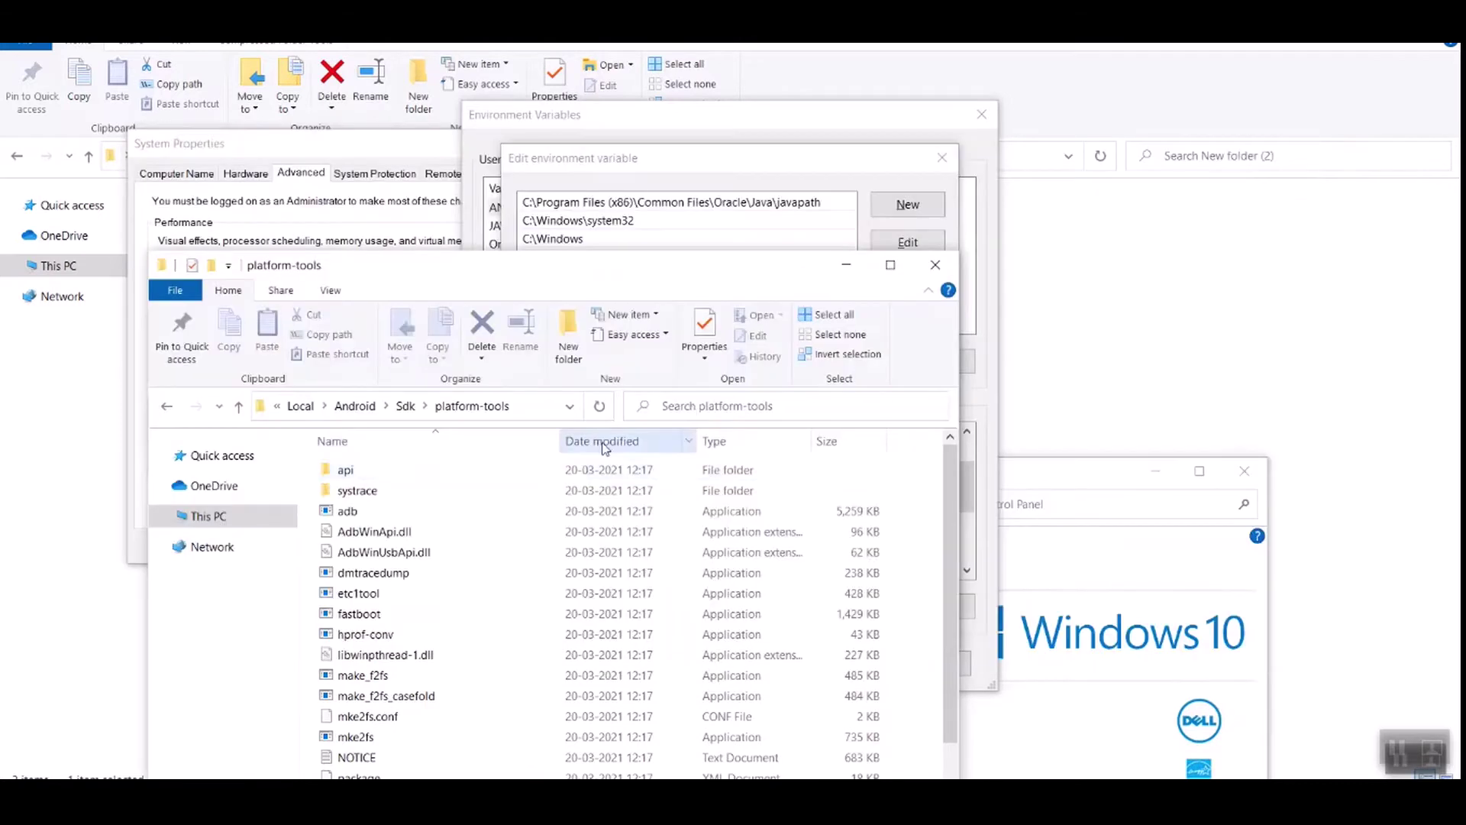
Step: Add the Sdk\tools folder path as a new Path entry and confirm with OK
click(405, 408)
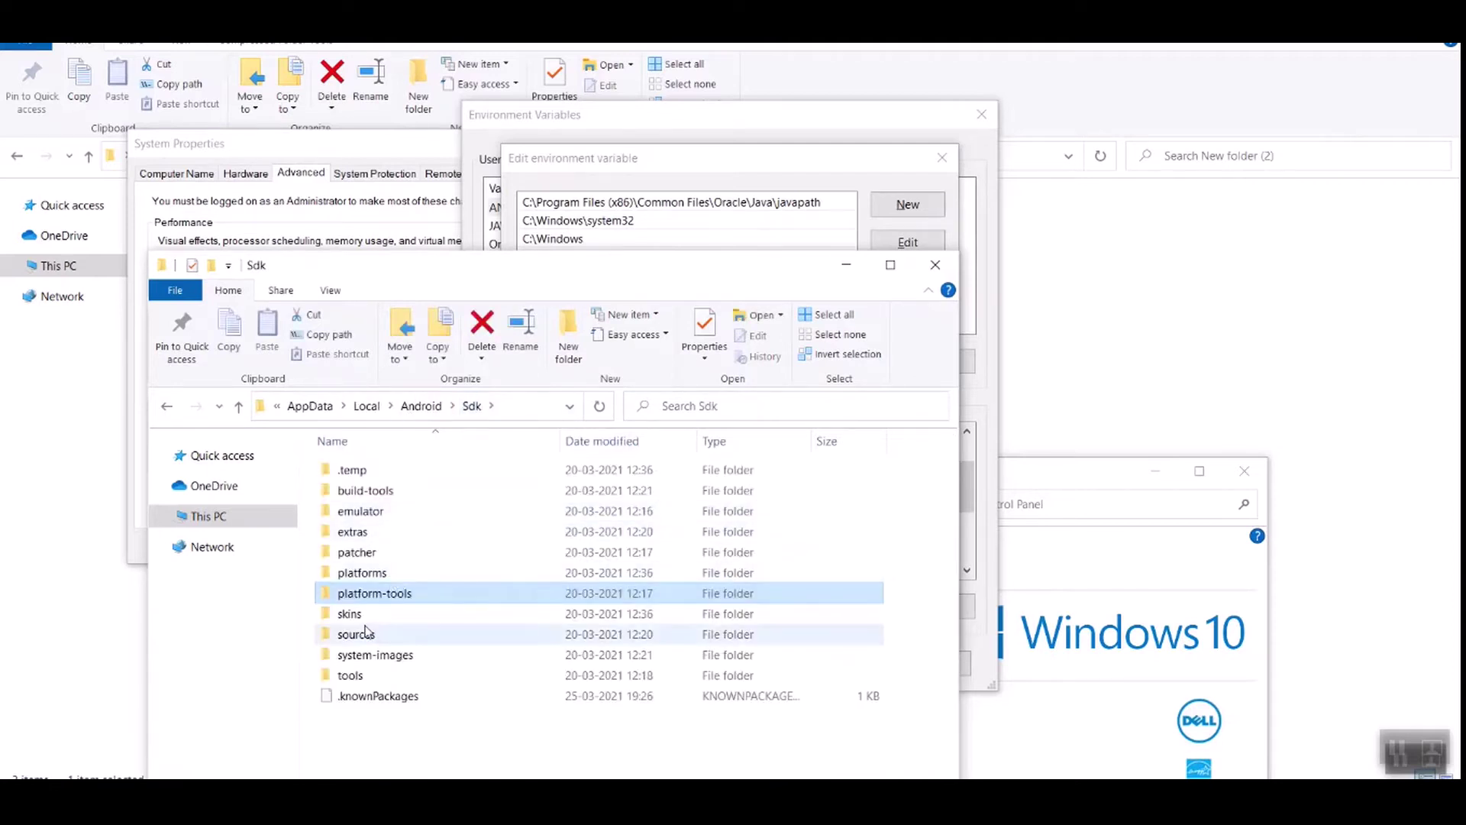
click(358, 682)
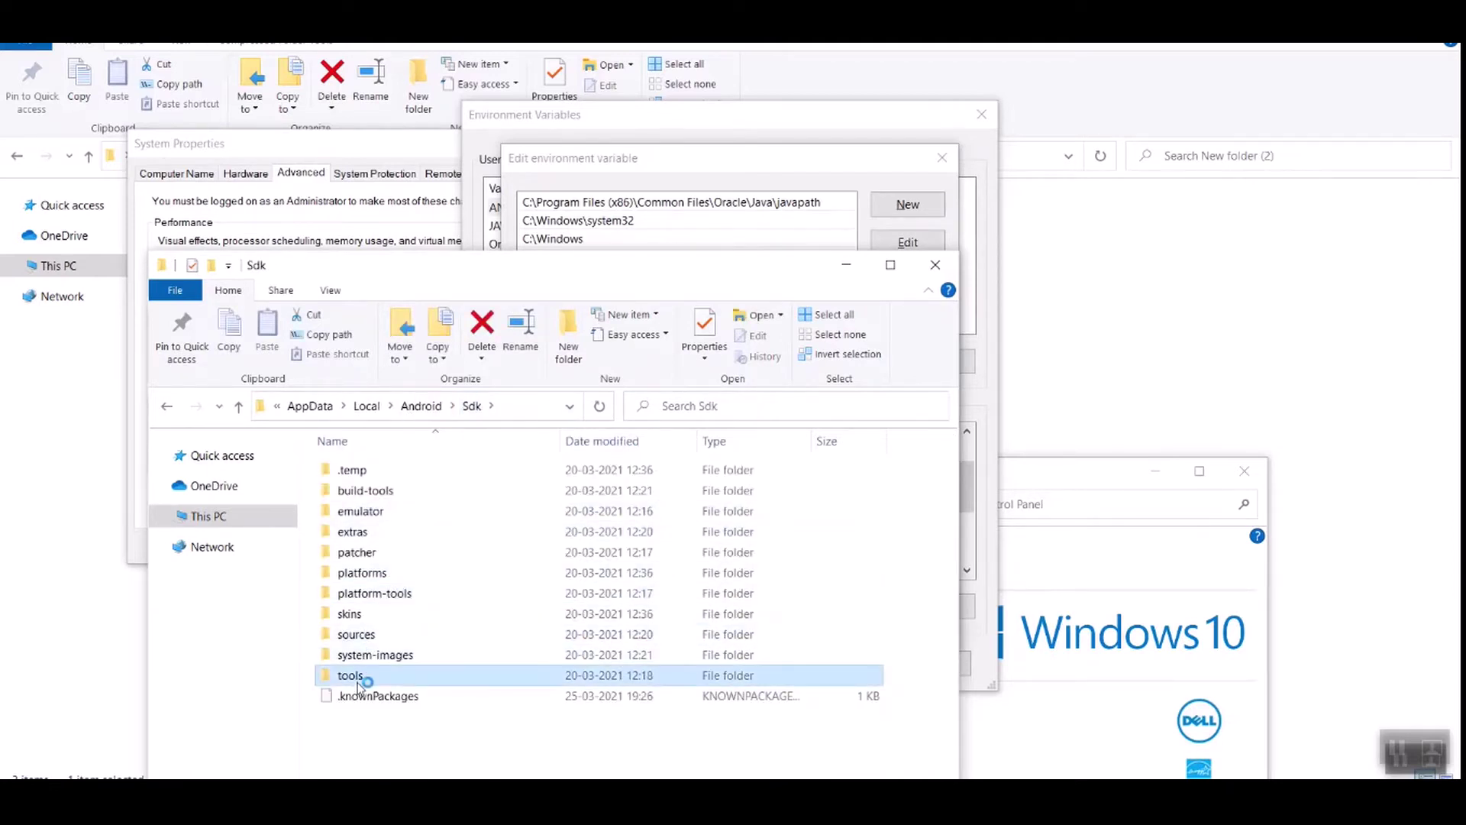
click(492, 408)
key(ctrl+c)
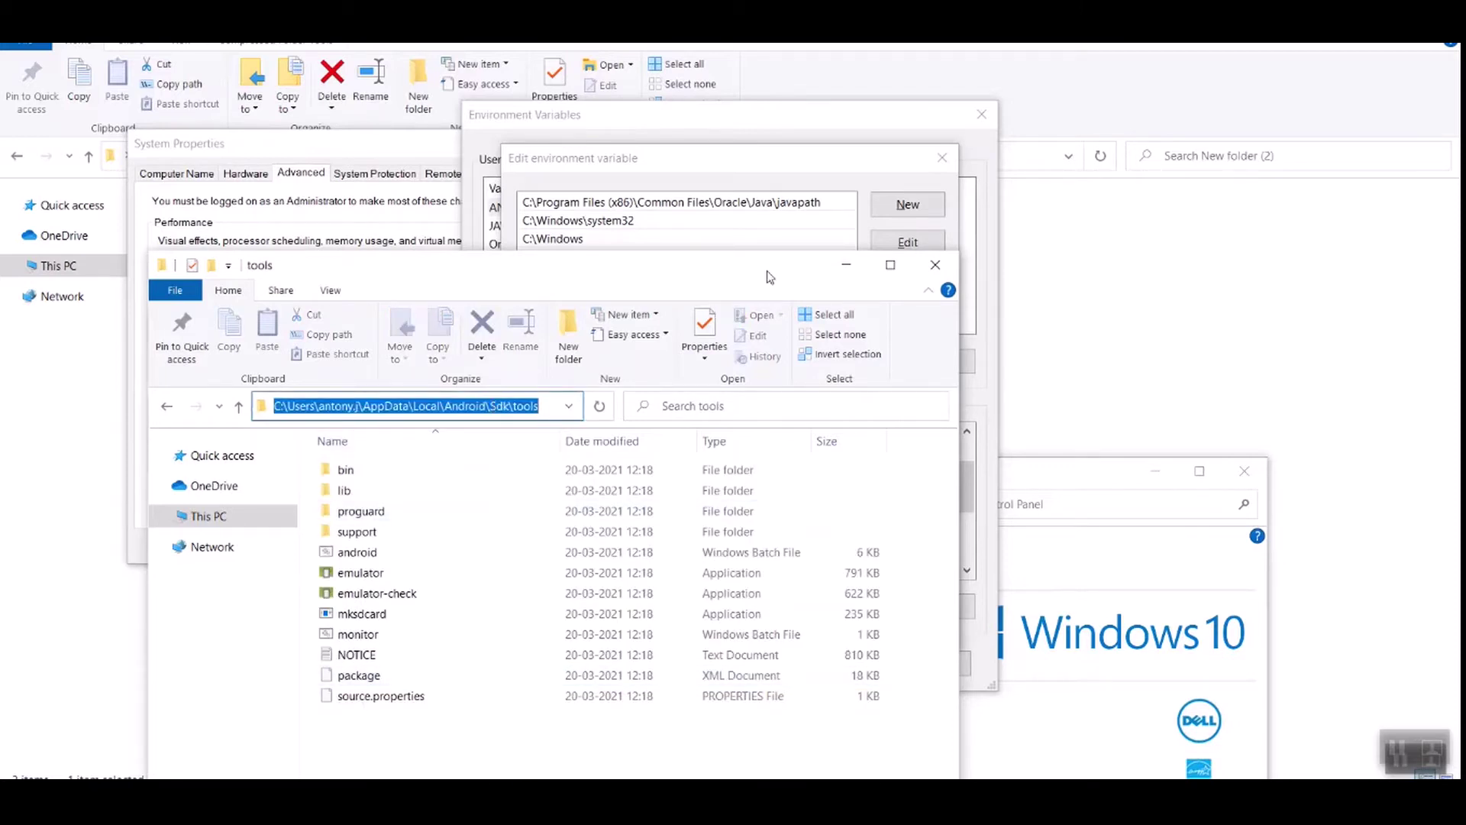
click(846, 264)
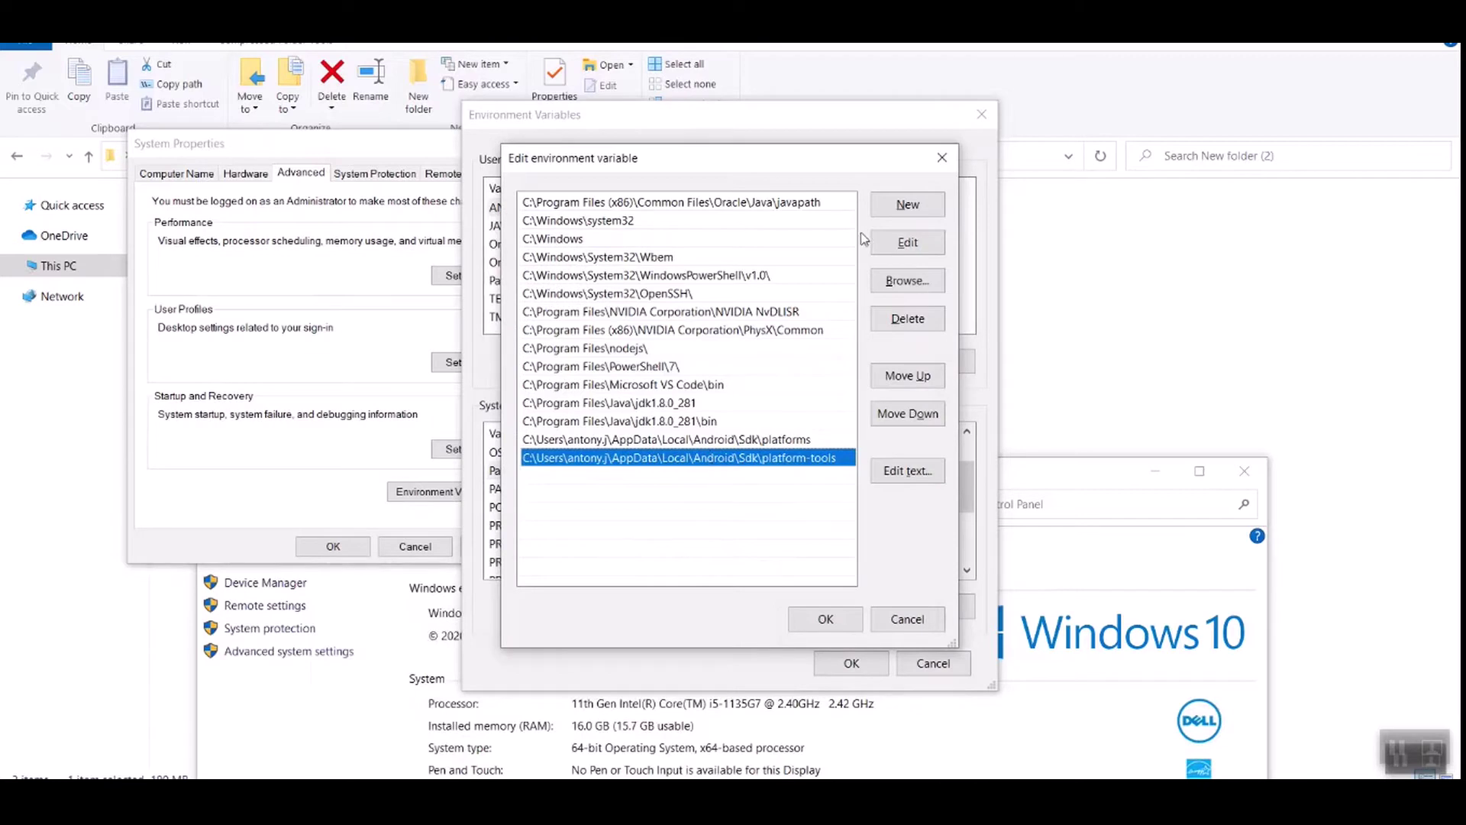
click(908, 204)
key(ctrl+v)
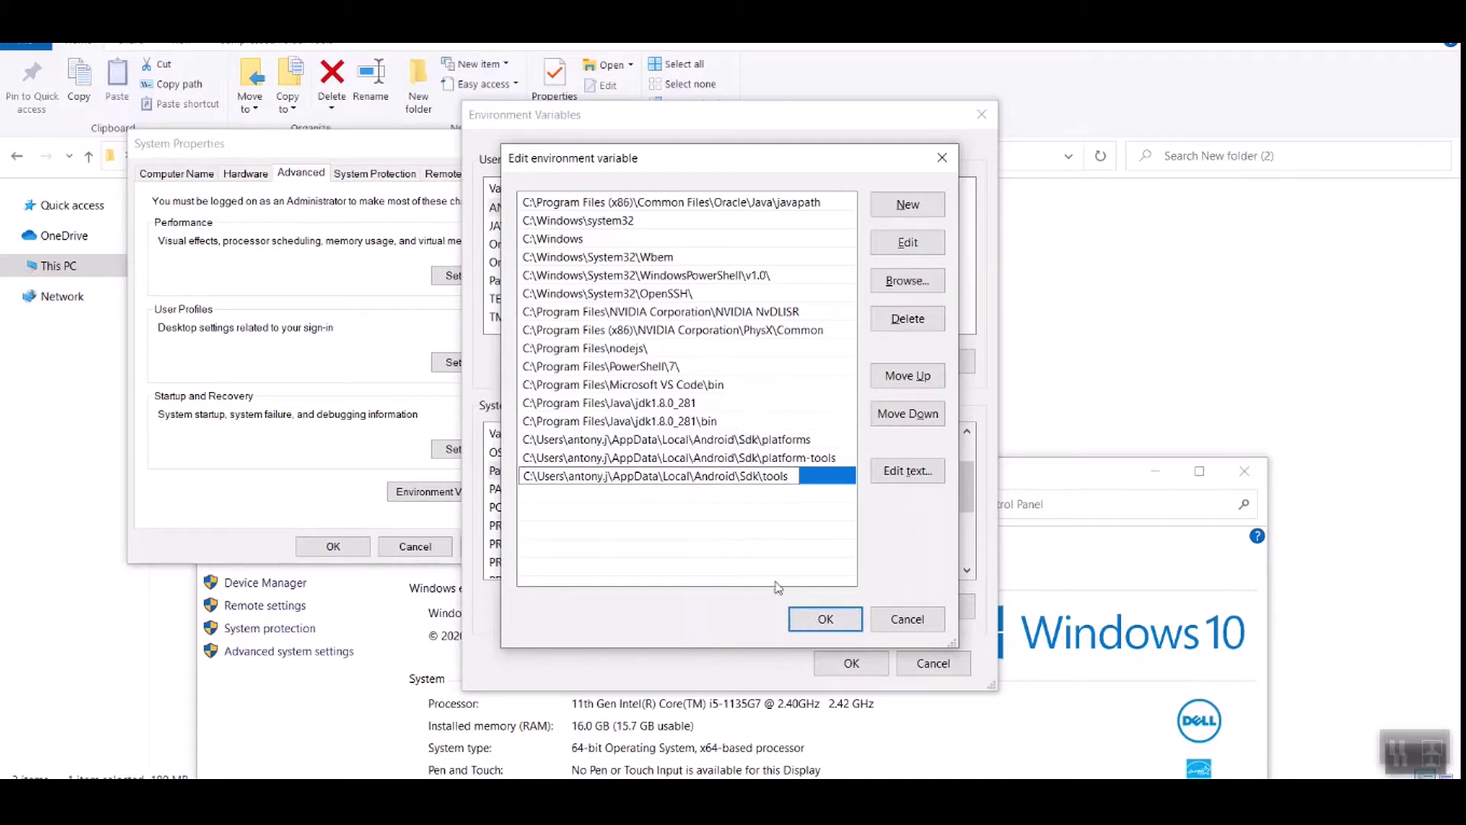
click(825, 619)
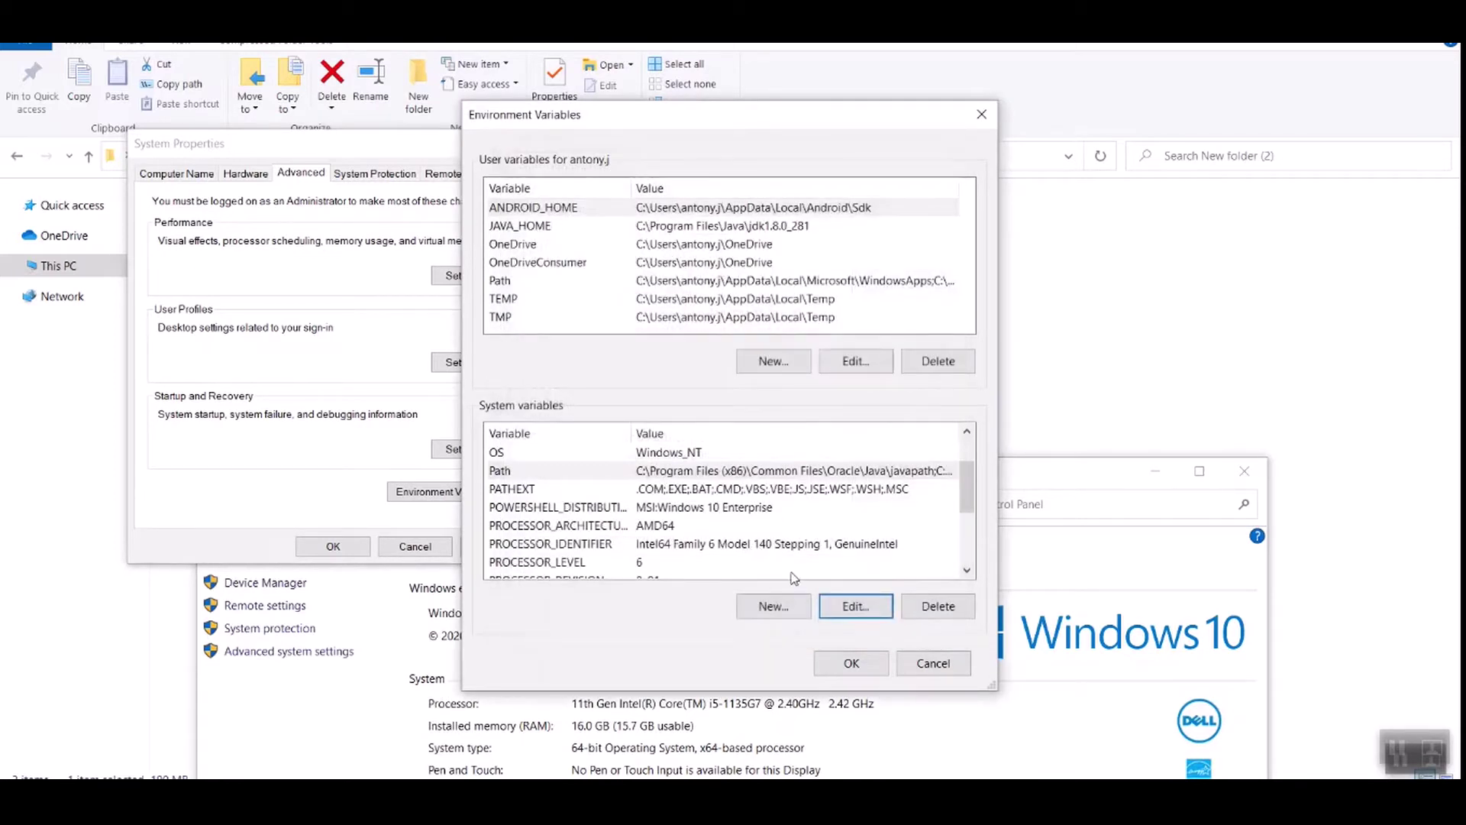
Step: Save the environment variable changes, then launch Command Prompt from Start search and close it
click(836, 661)
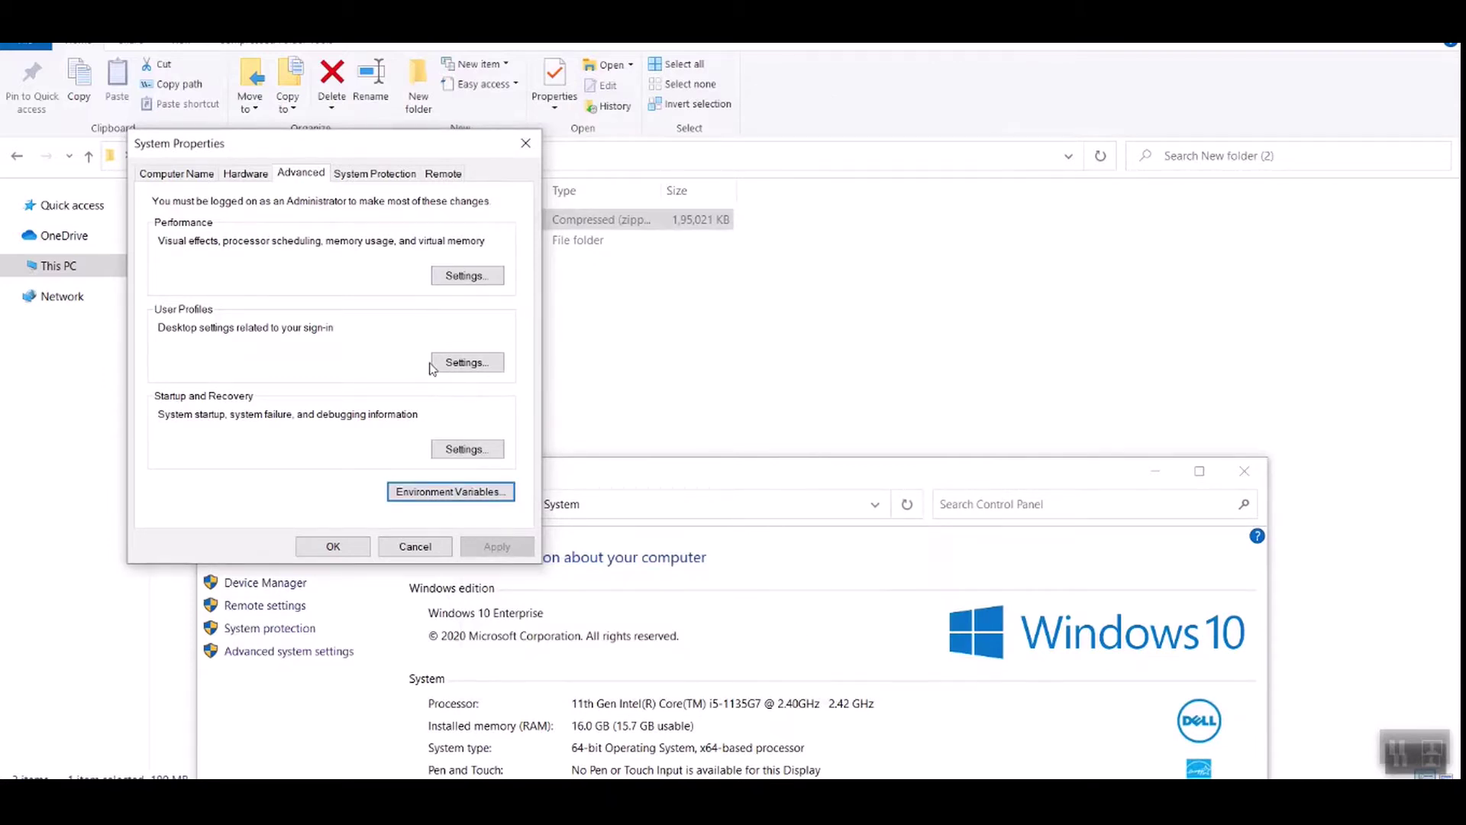
click(1400, 758)
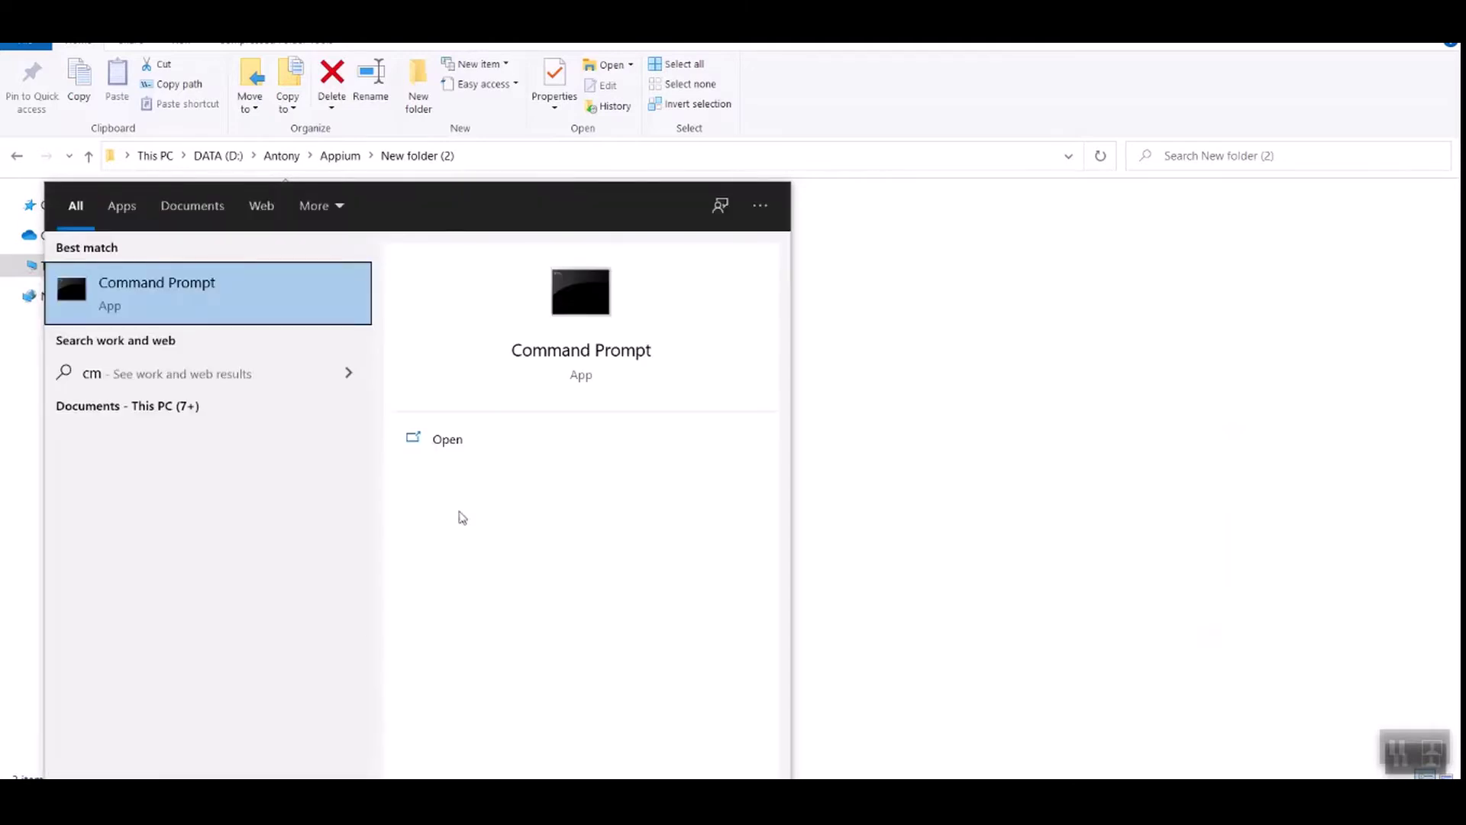
click(527, 434)
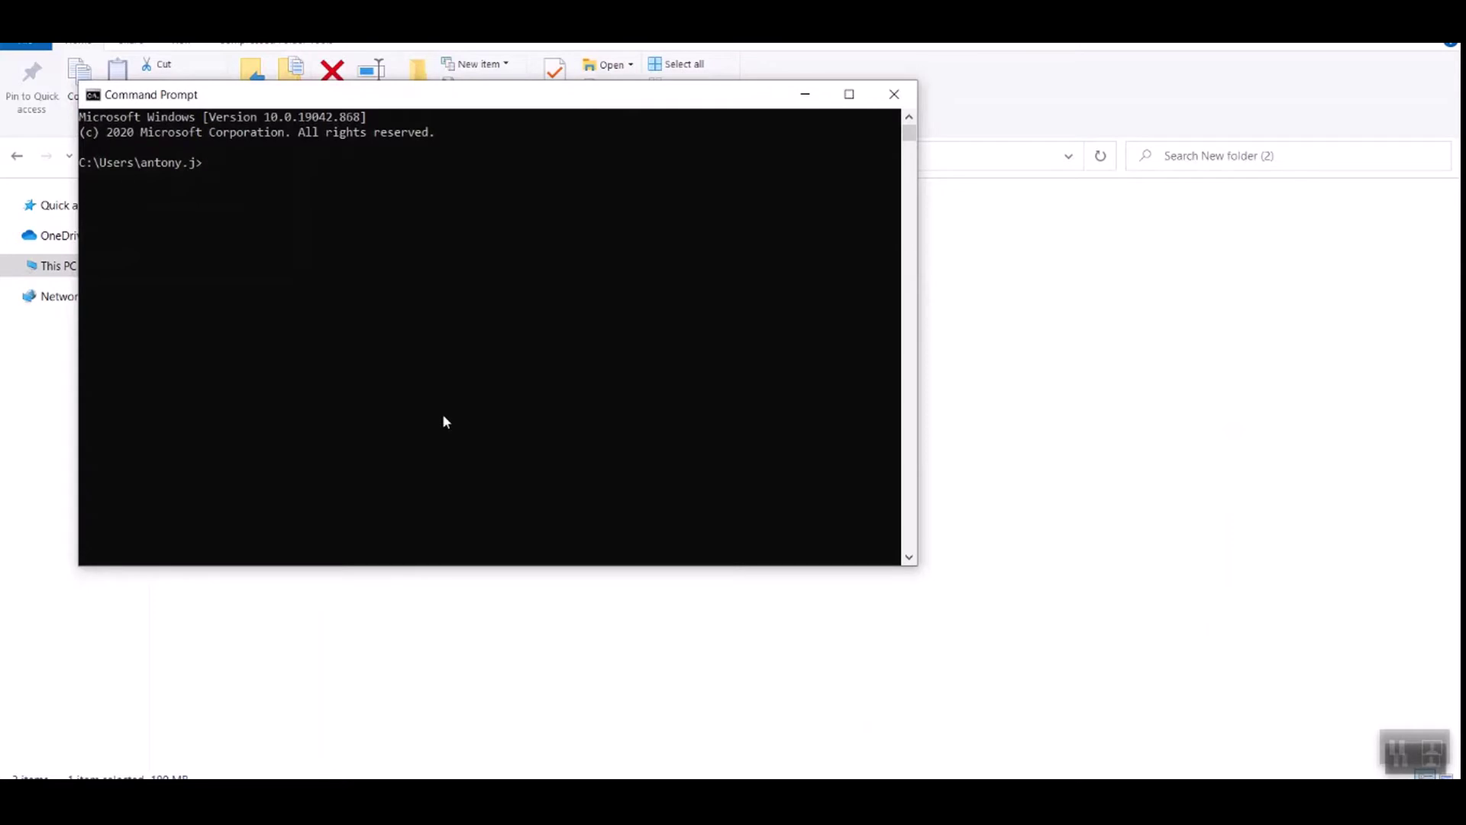
click(895, 103)
Step: Open the bin folder inside the Sdk tools folder window
mouse_move(537, 802)
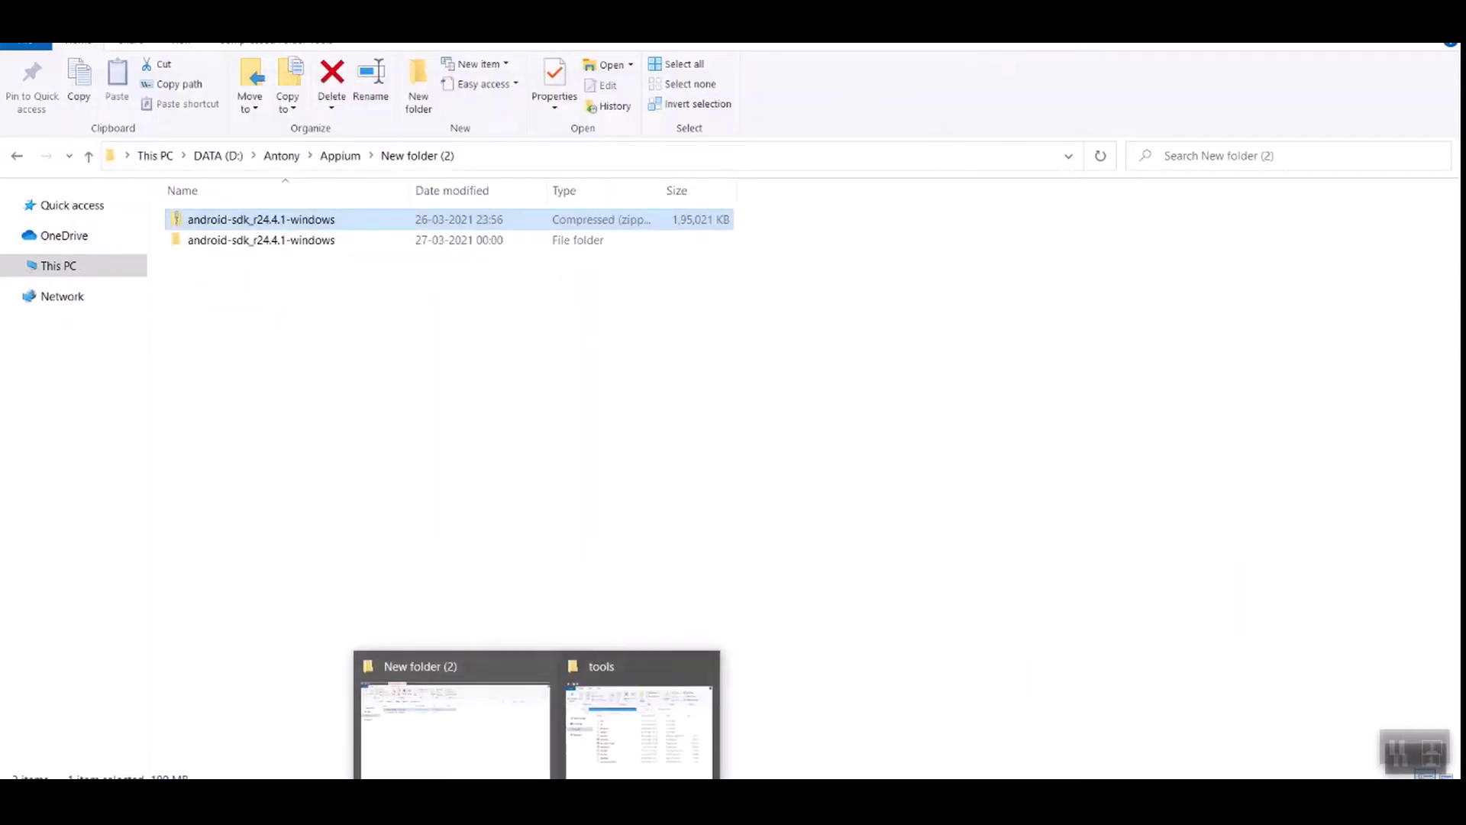
click(615, 736)
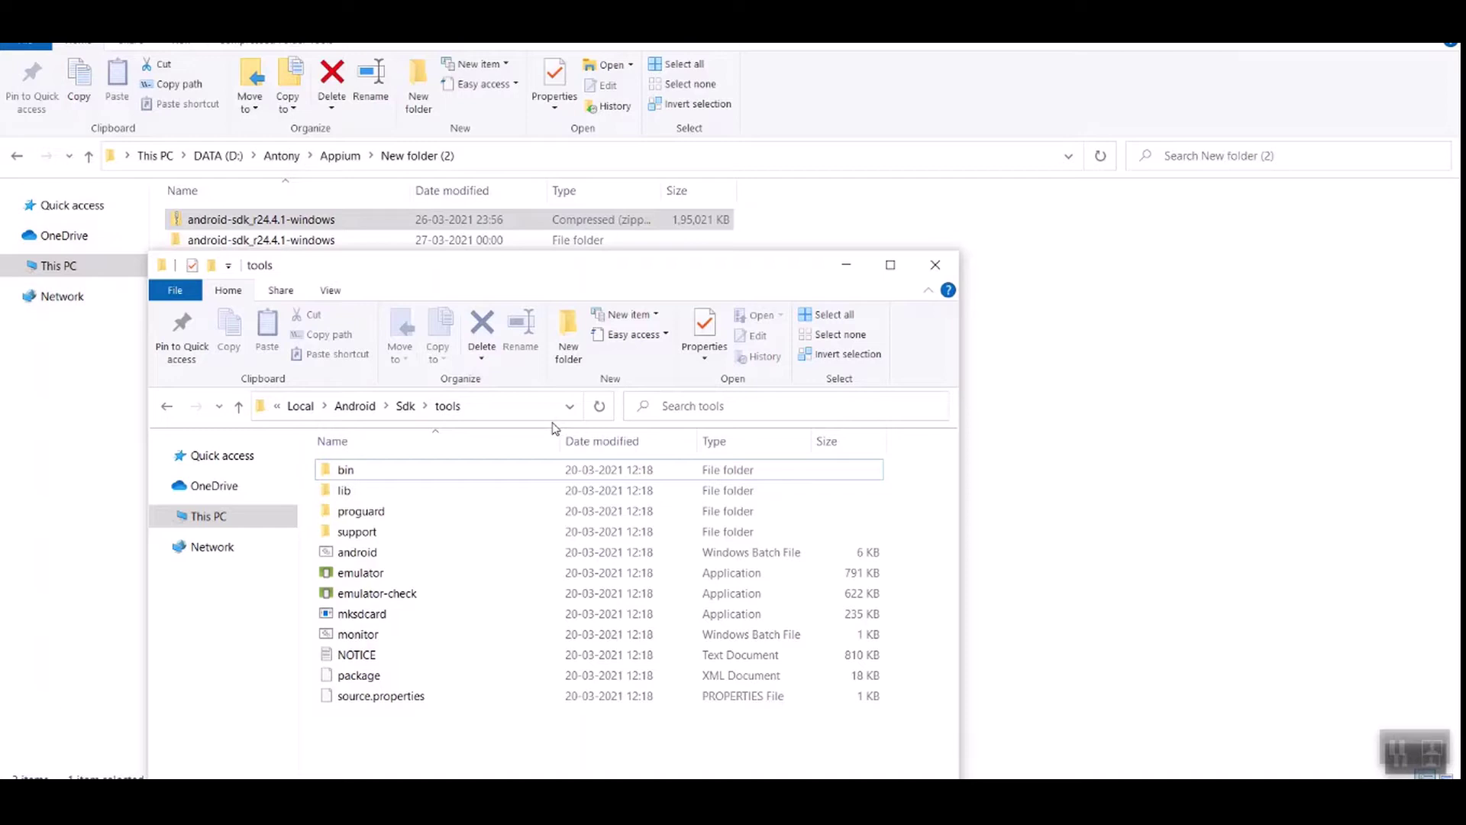
click(371, 478)
double_click(371, 478)
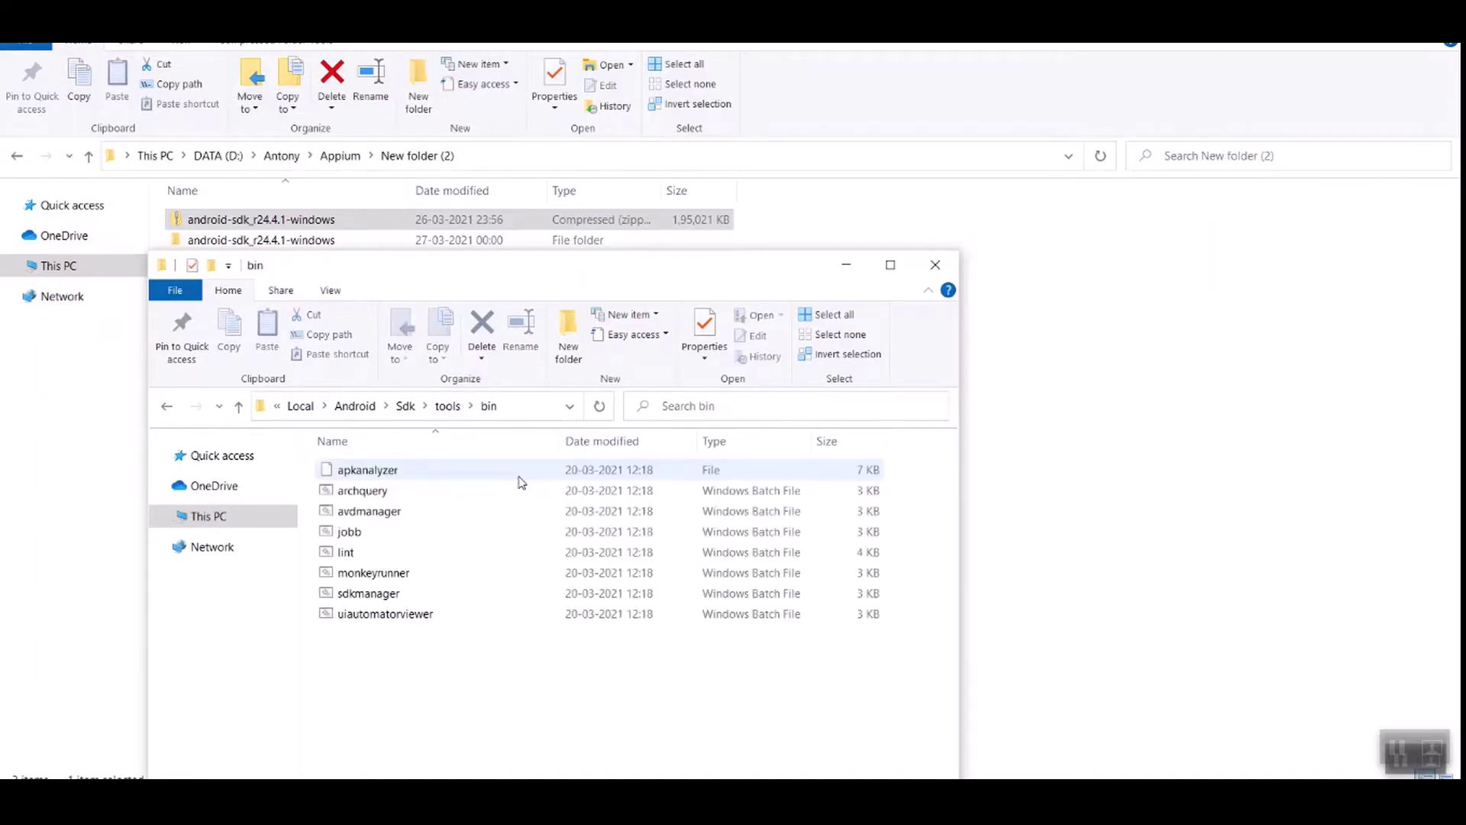
Step: Start a Command Prompt in the bin folder by entering cmd in the address bar
click(516, 406)
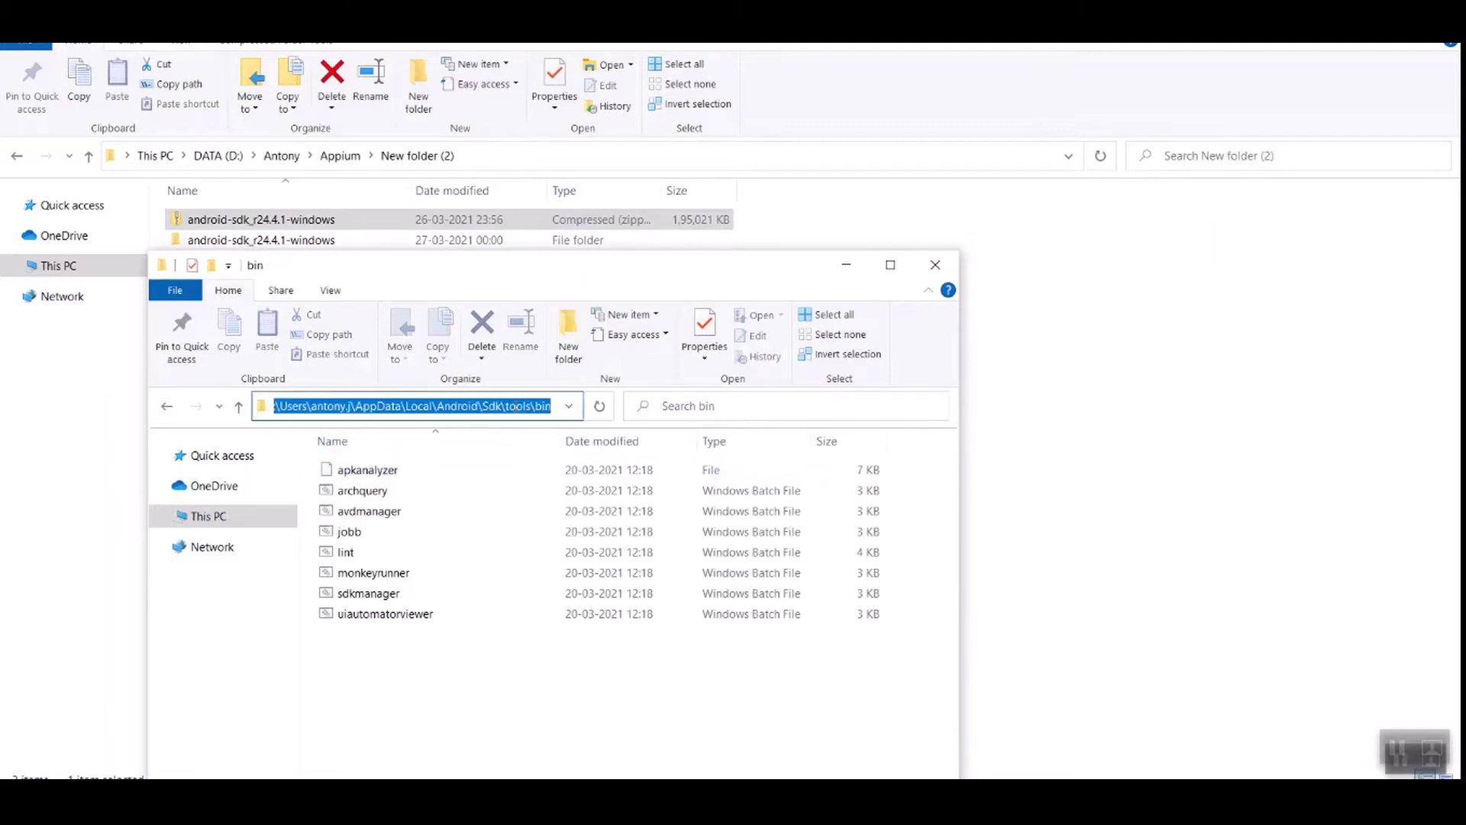
text(cmd)
key(ctrl+a)
key(Return)
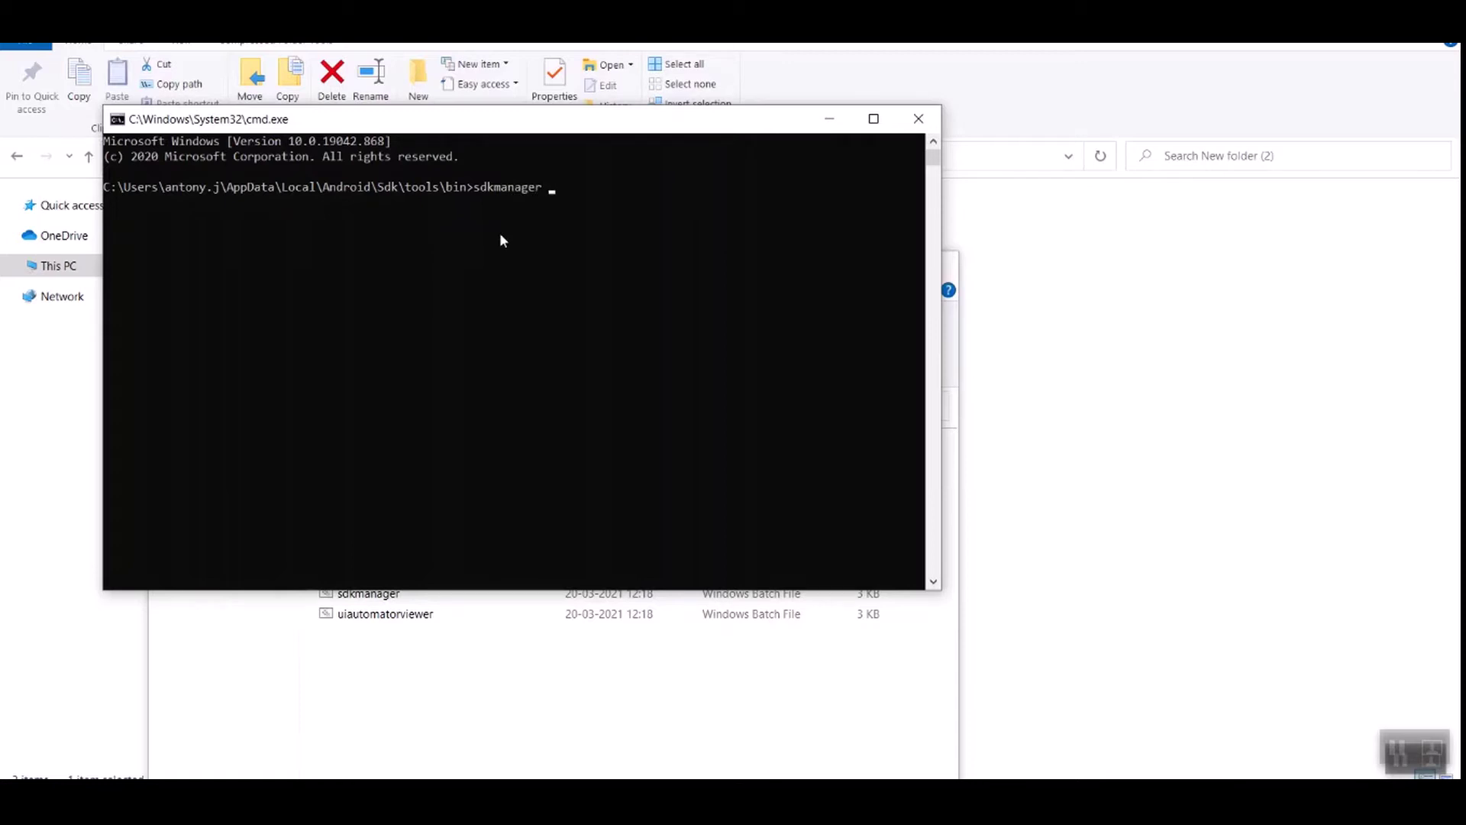
Step: Run 'sdkmanager --version' and highlight the reported version 26.1.1
text(--version)
key(Return)
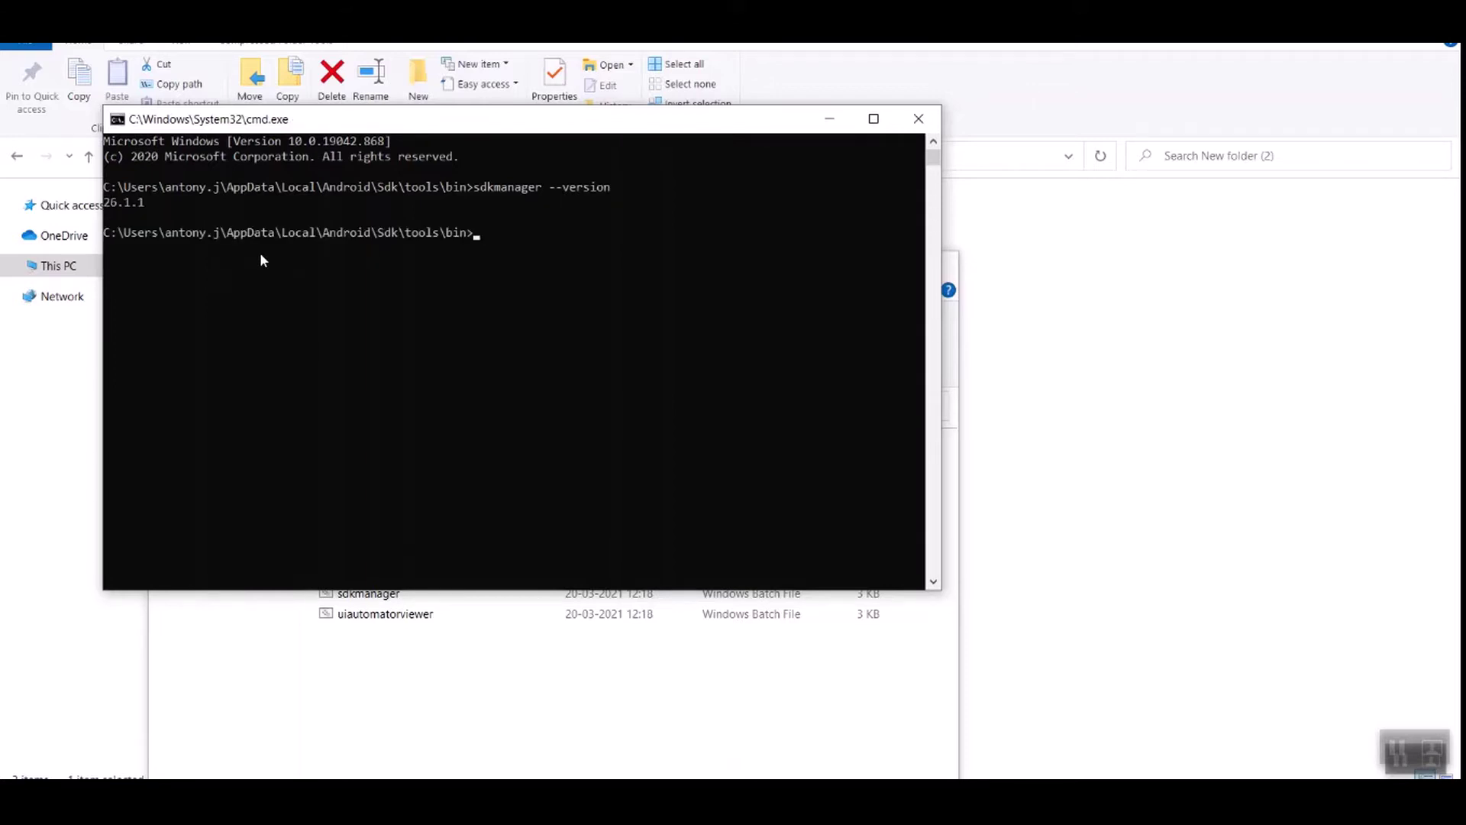
drag(171, 205, 110, 208)
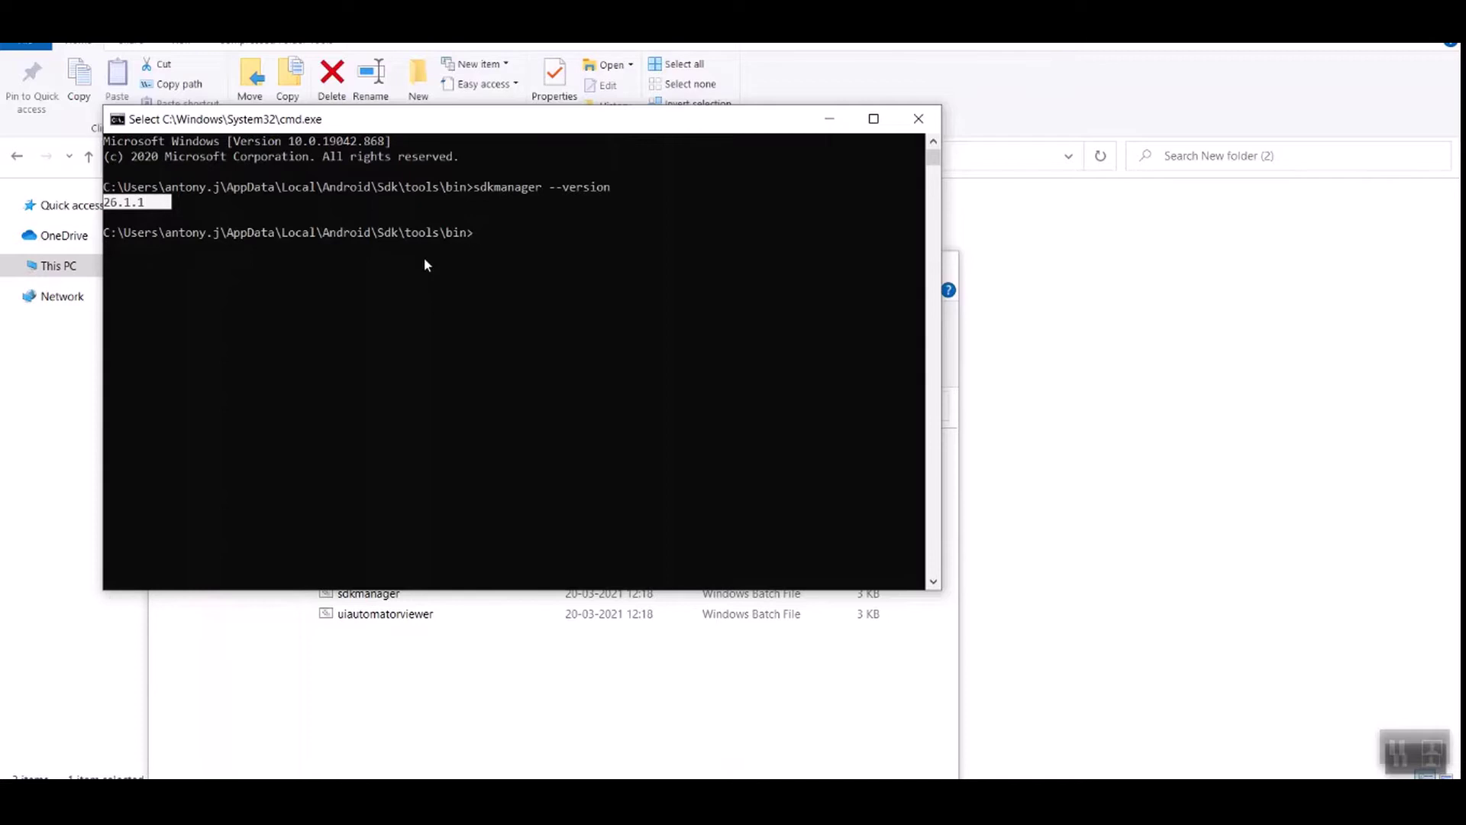
Step: Run 'android list target' and highlight the API level 30 line
text(androi)
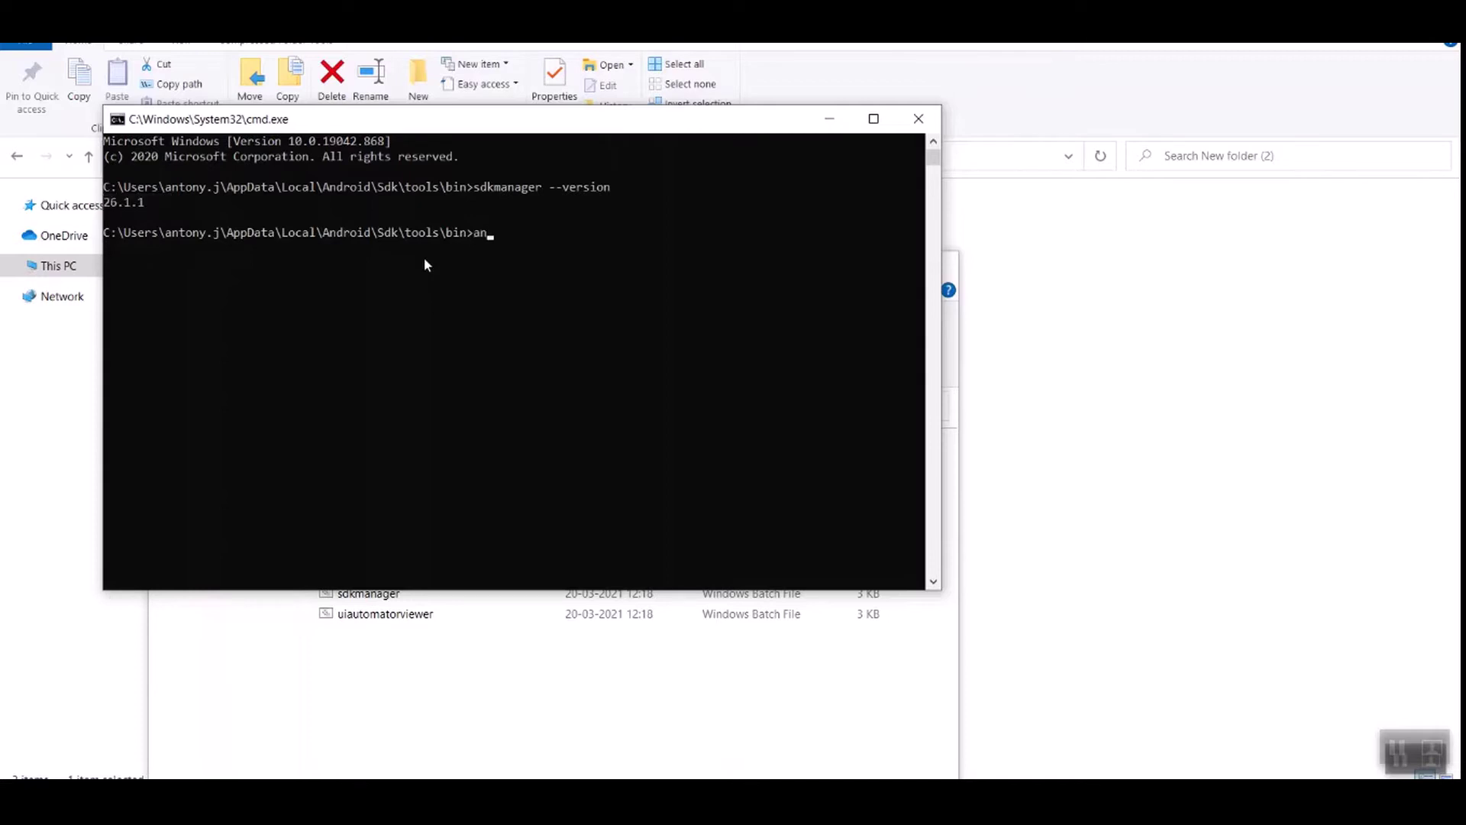
text(d list target)
key(Return)
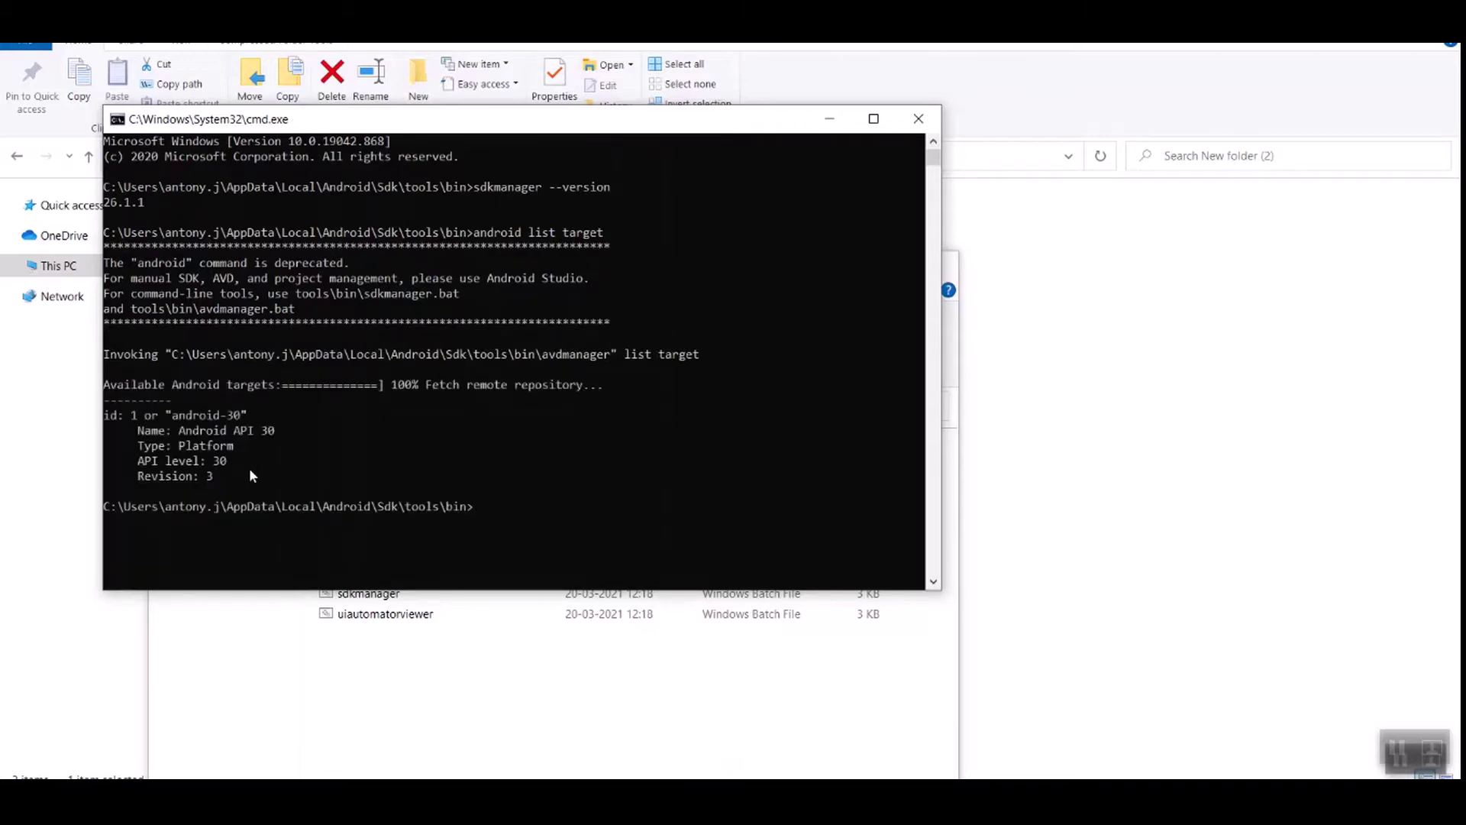
drag(246, 461, 145, 471)
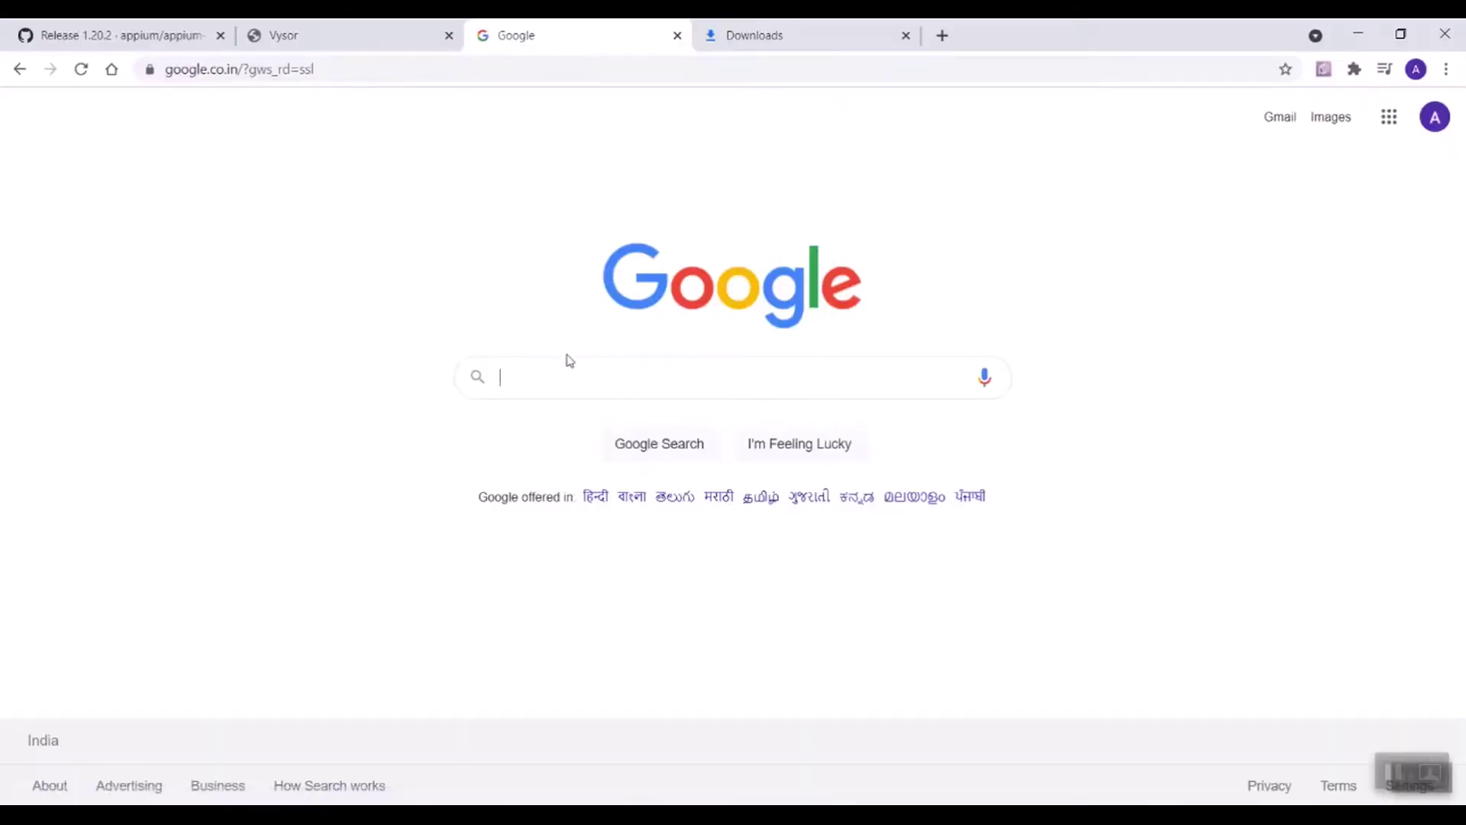
Step: Search Google for 'download node js for windows' and download the Node.js 14.16.0 LTS Windows installer
click(537, 375)
text(d)
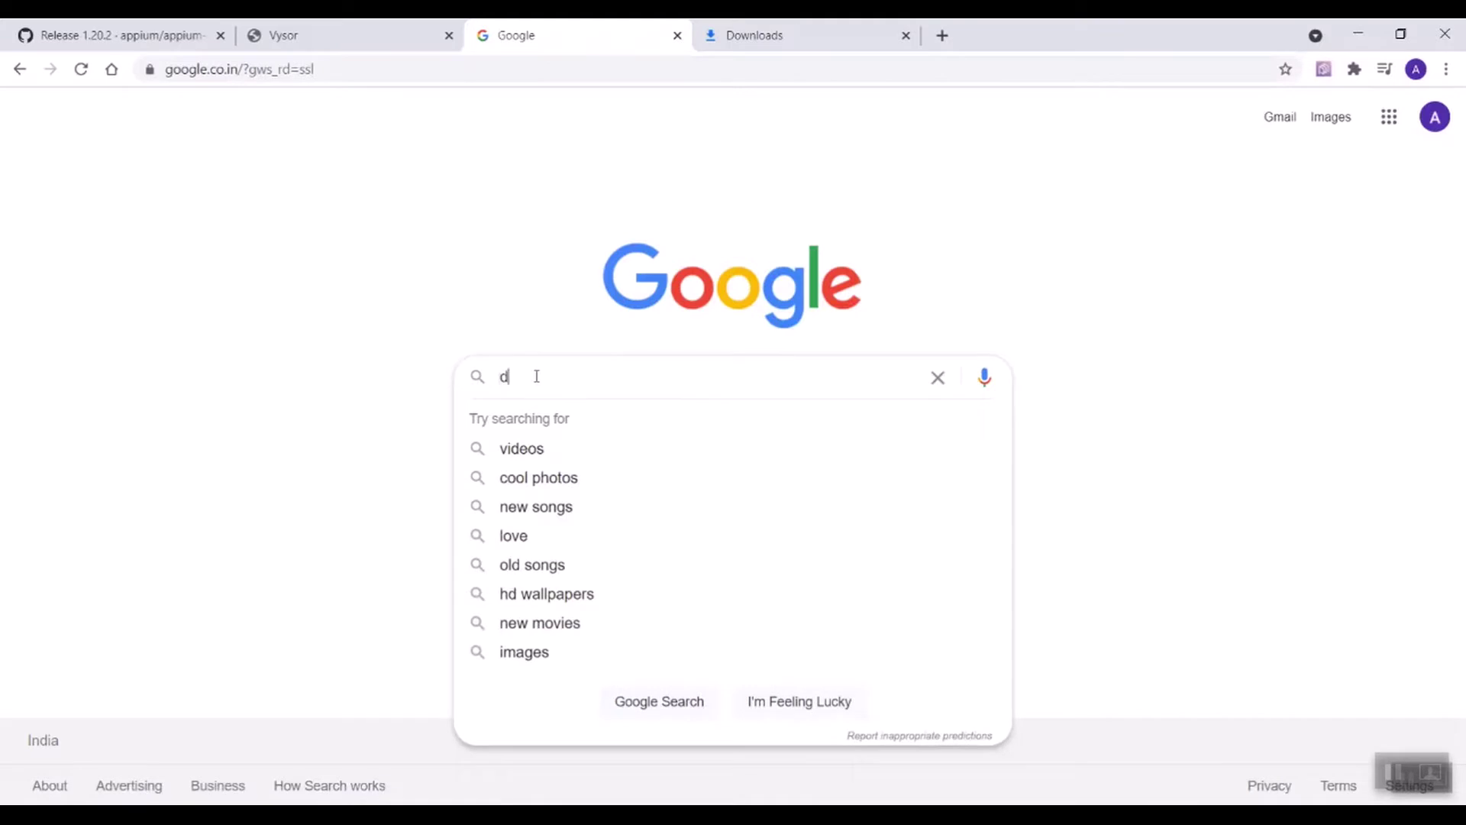
text(own)
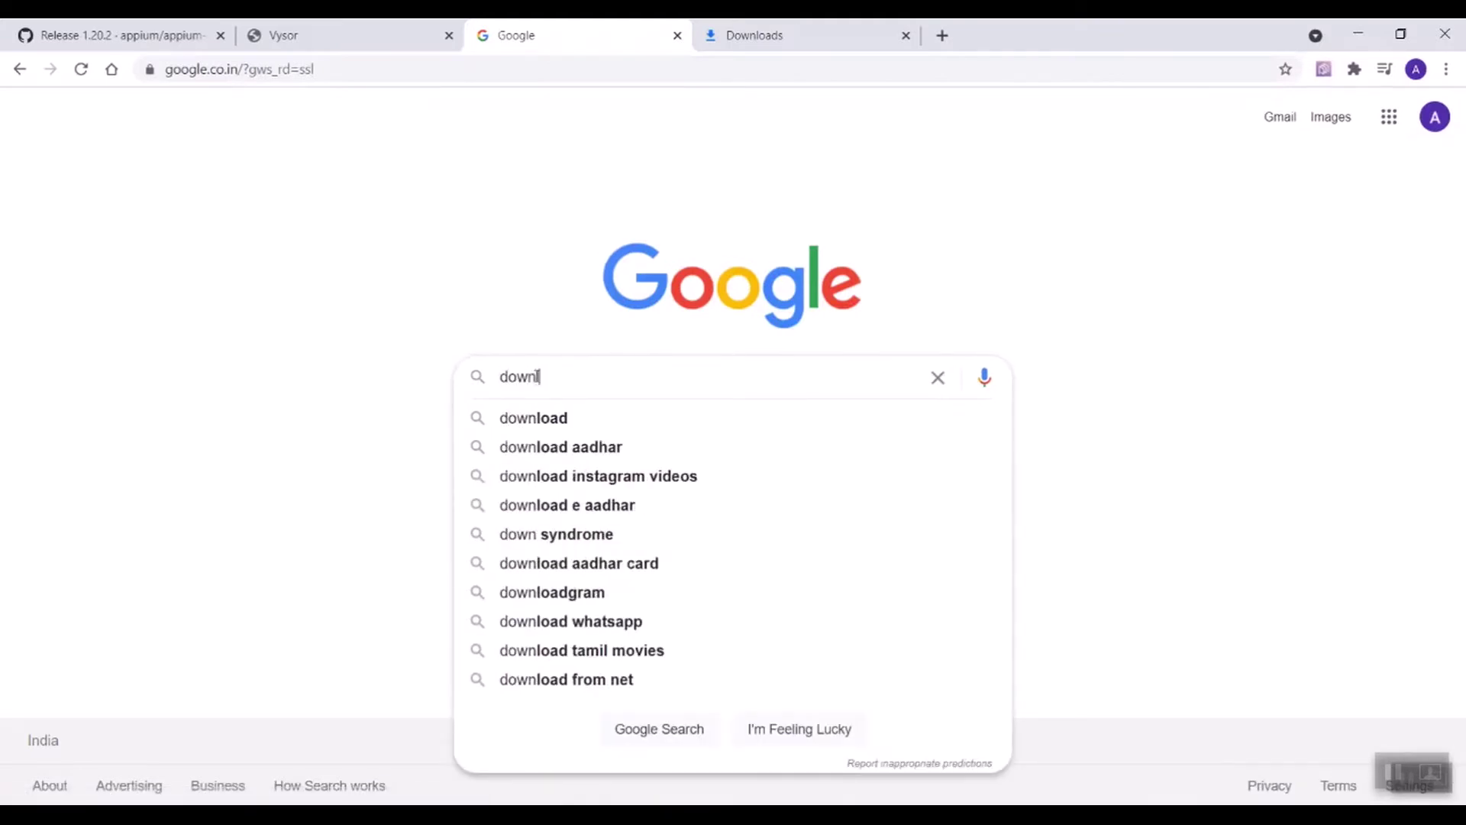
text(load node js for windows)
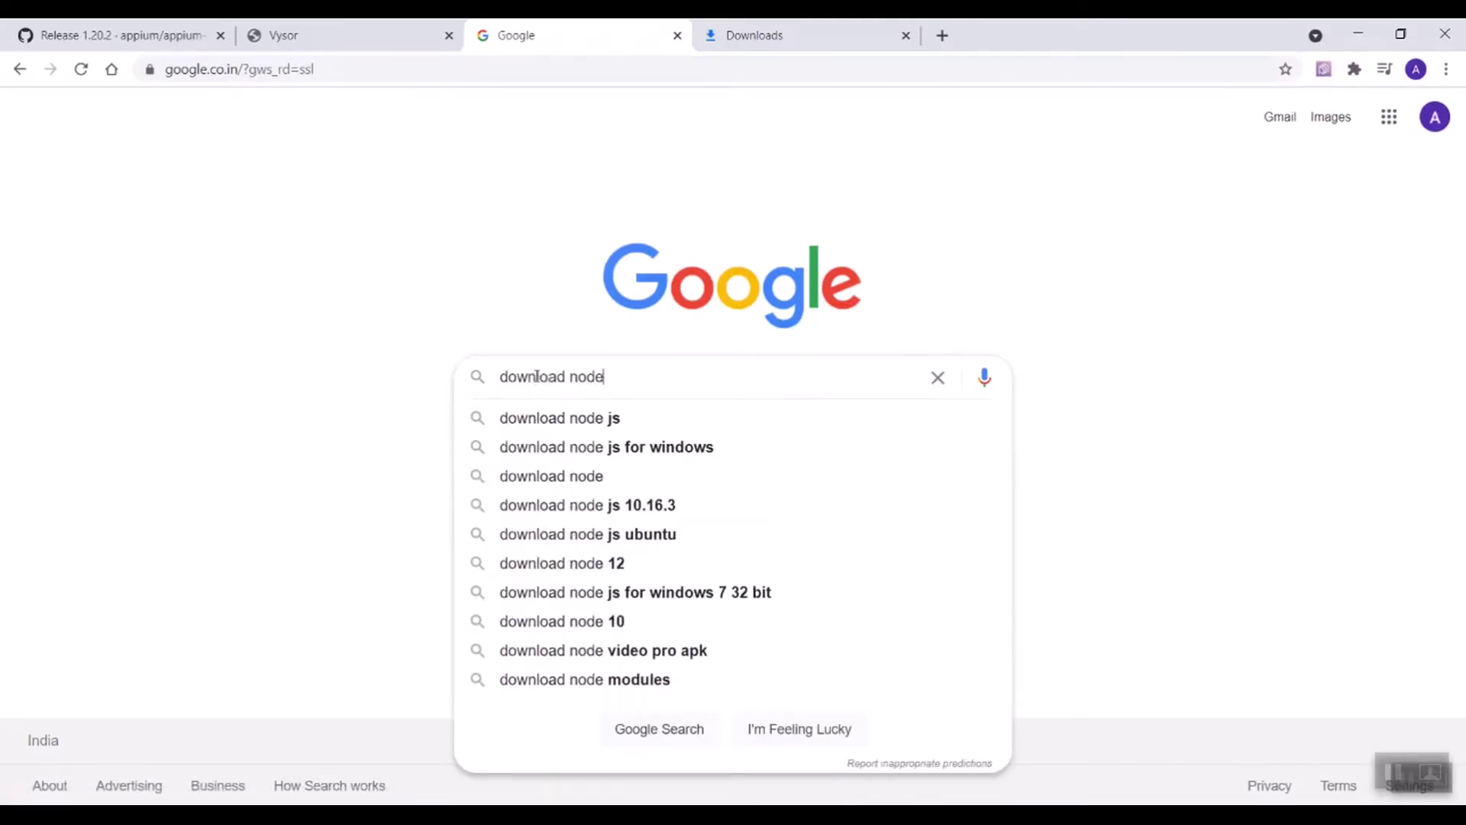
click(644, 456)
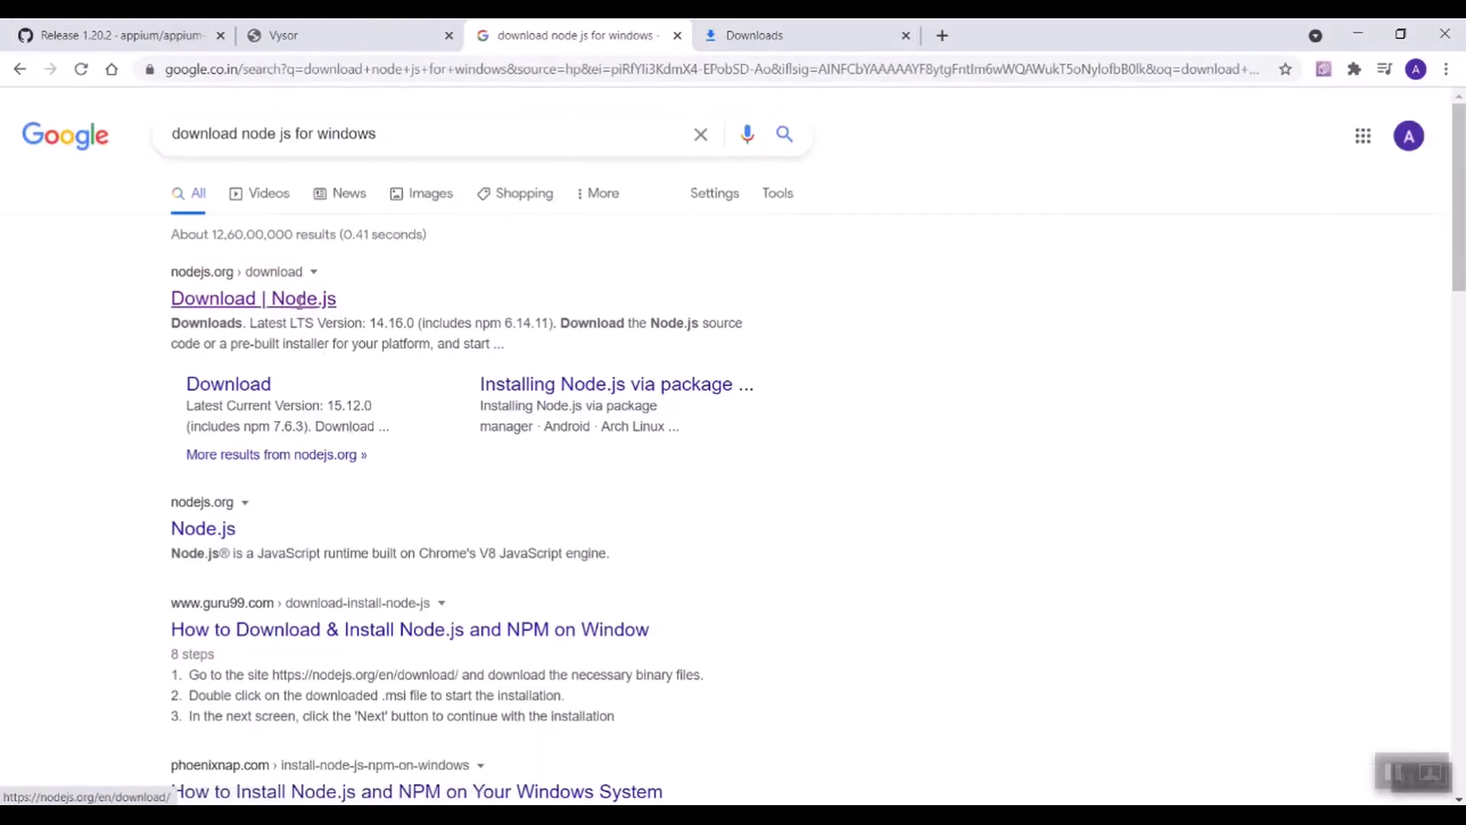
click(300, 299)
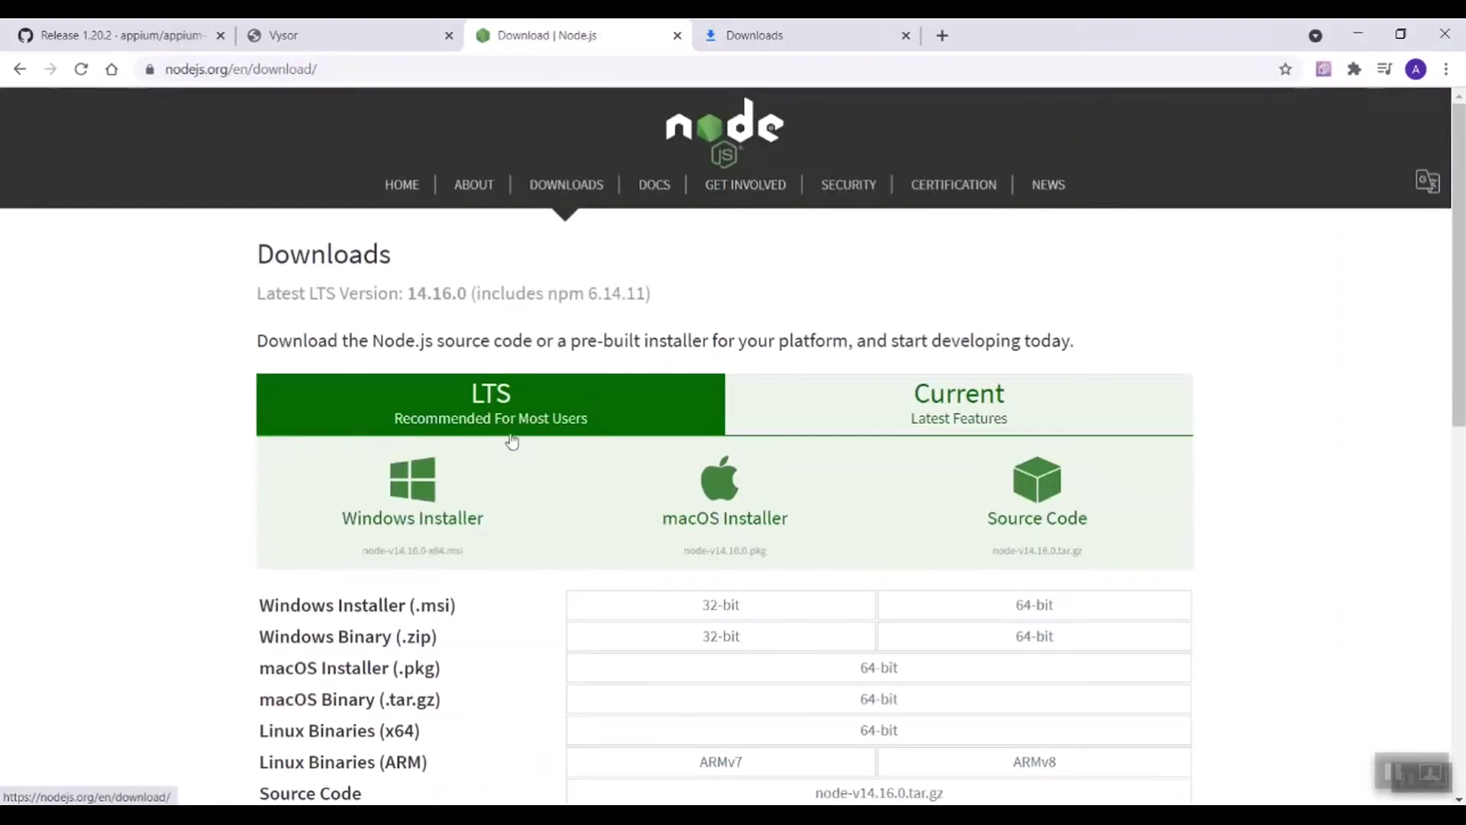
click(405, 519)
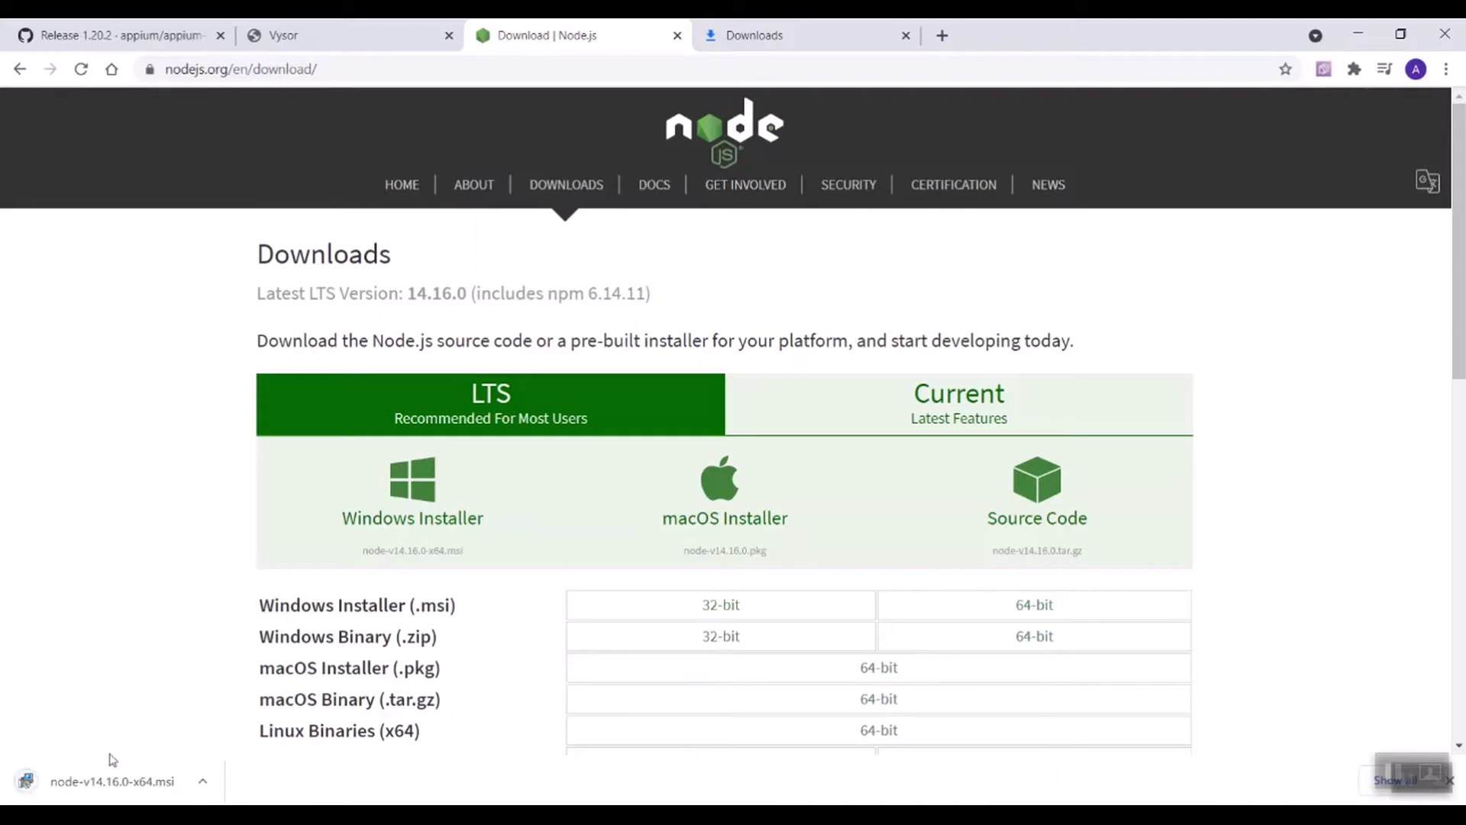
Step: Install Node.js into C:\Program Files\nodejs\ with default features, skipping native tools, and close the wizard
click(112, 779)
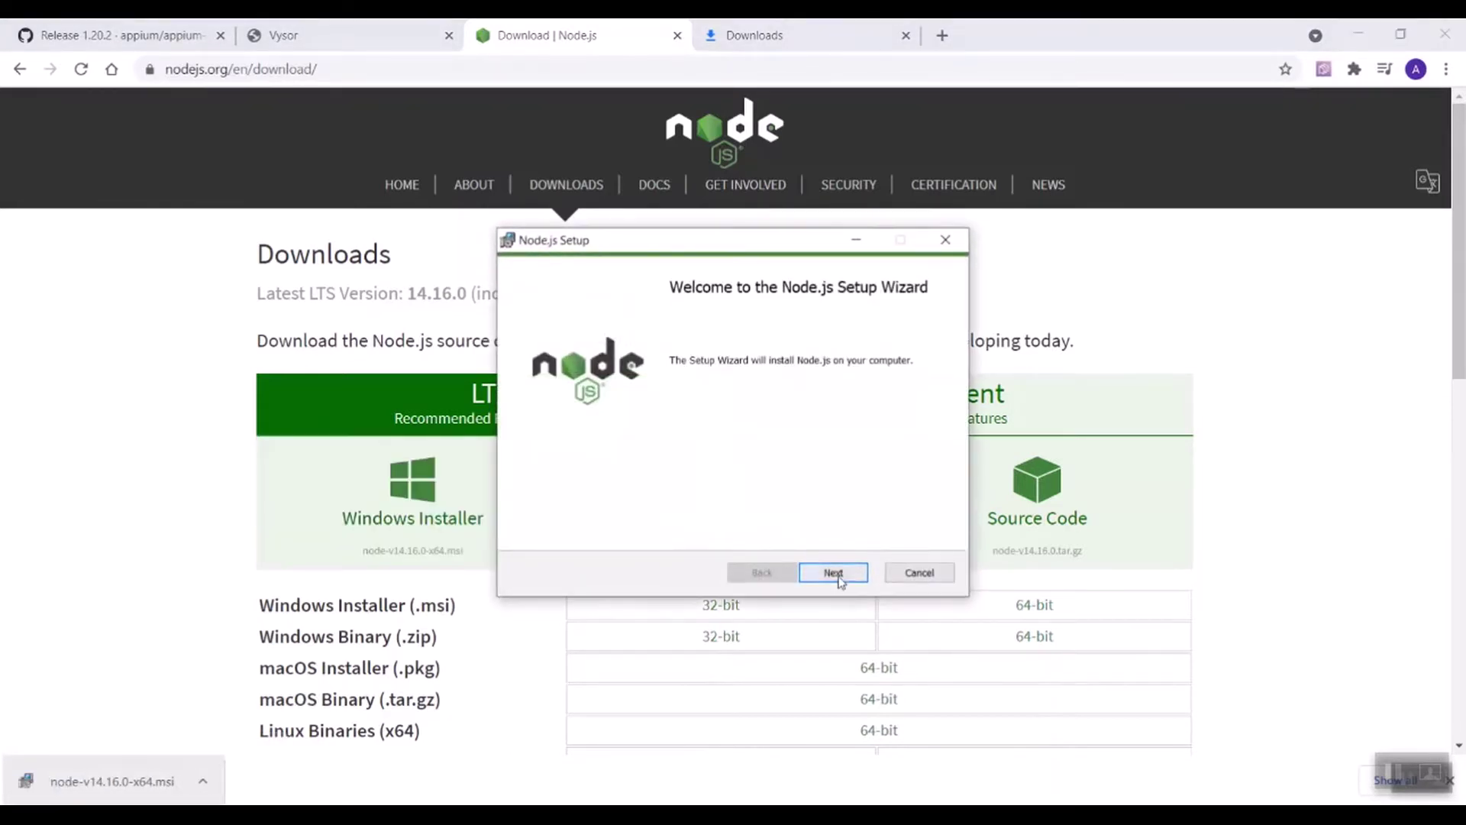
click(834, 574)
click(691, 535)
click(834, 574)
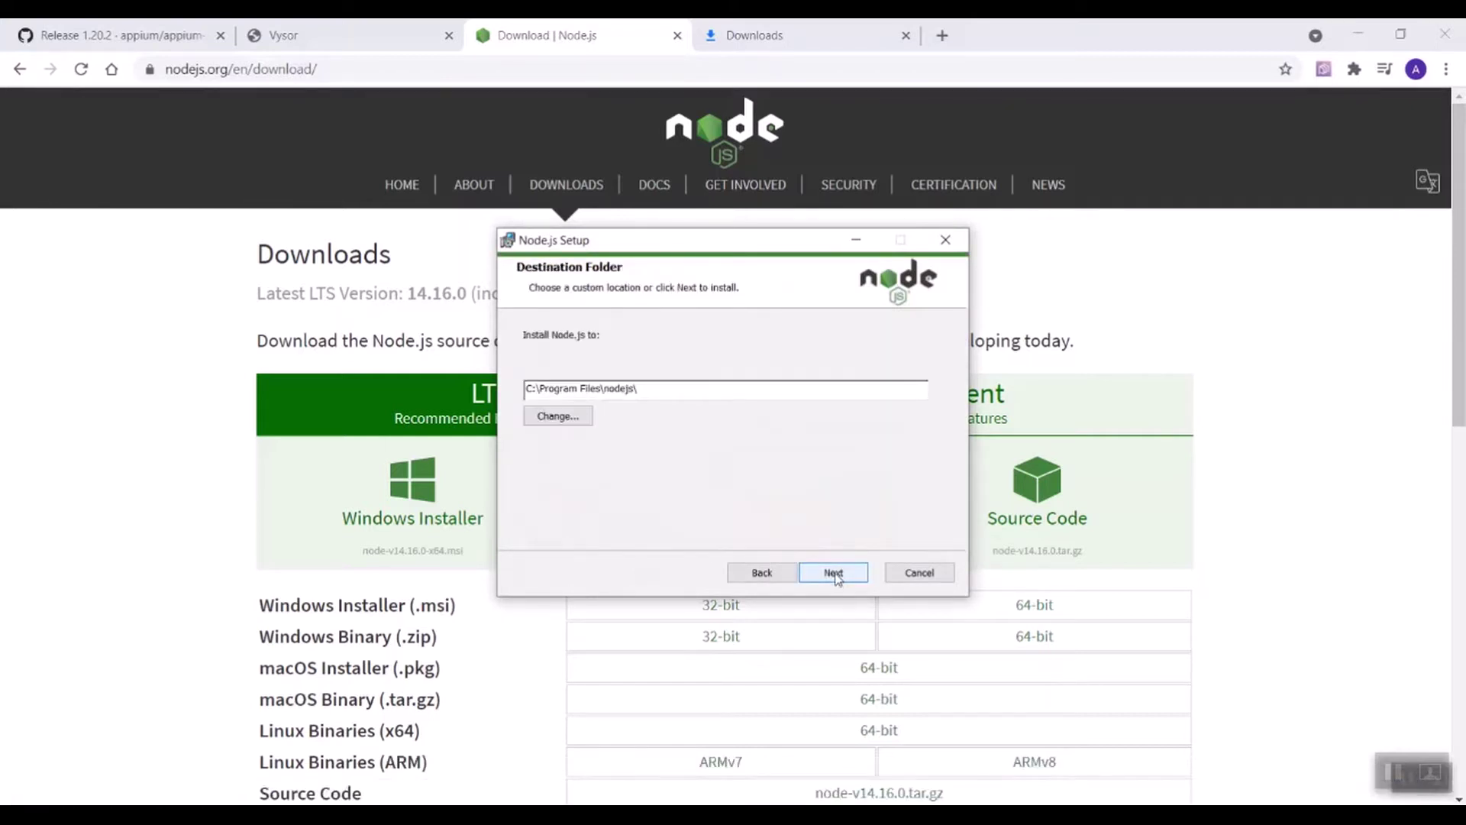
click(834, 574)
click(834, 573)
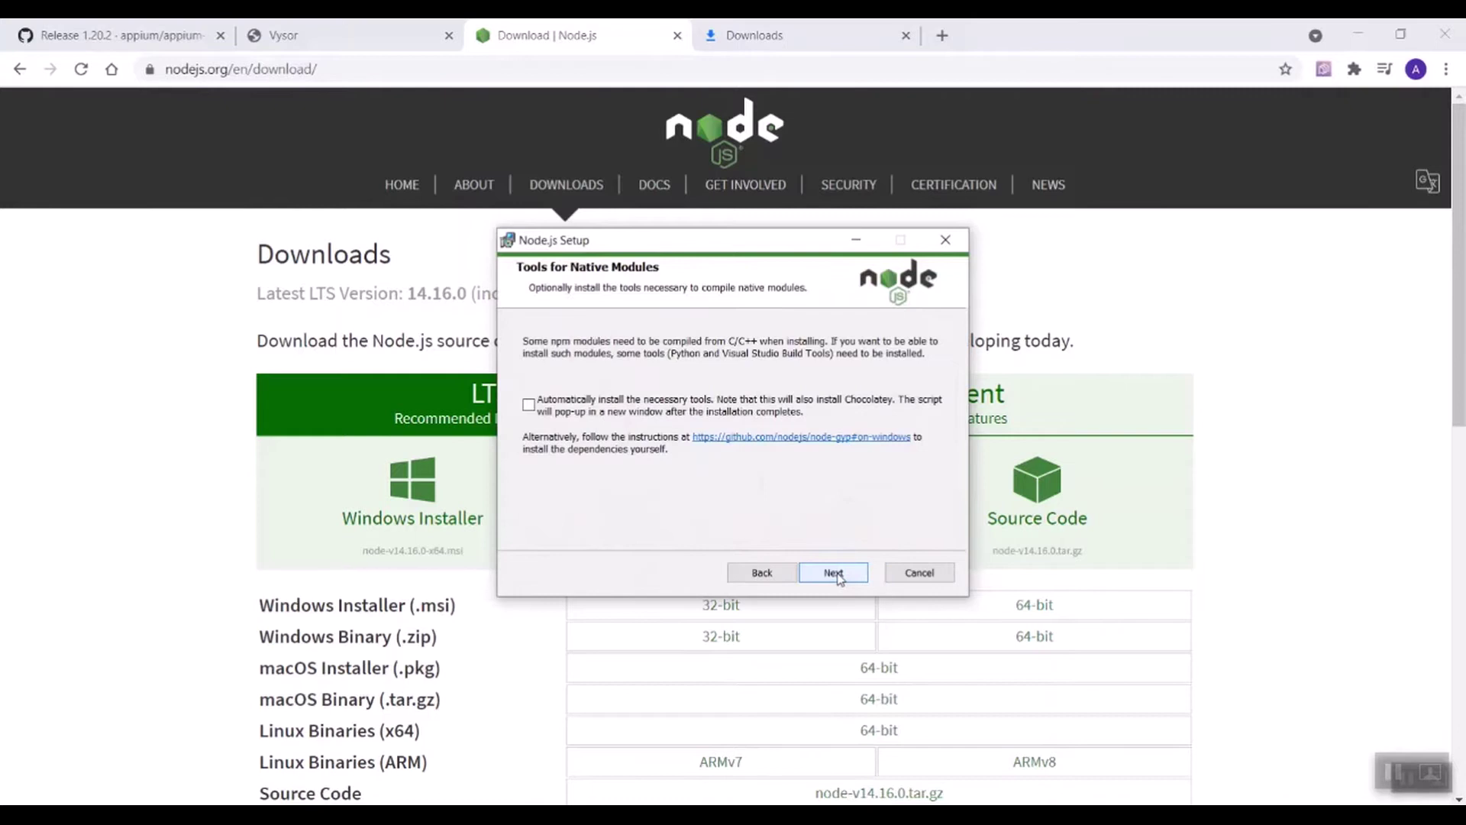
click(834, 574)
click(838, 574)
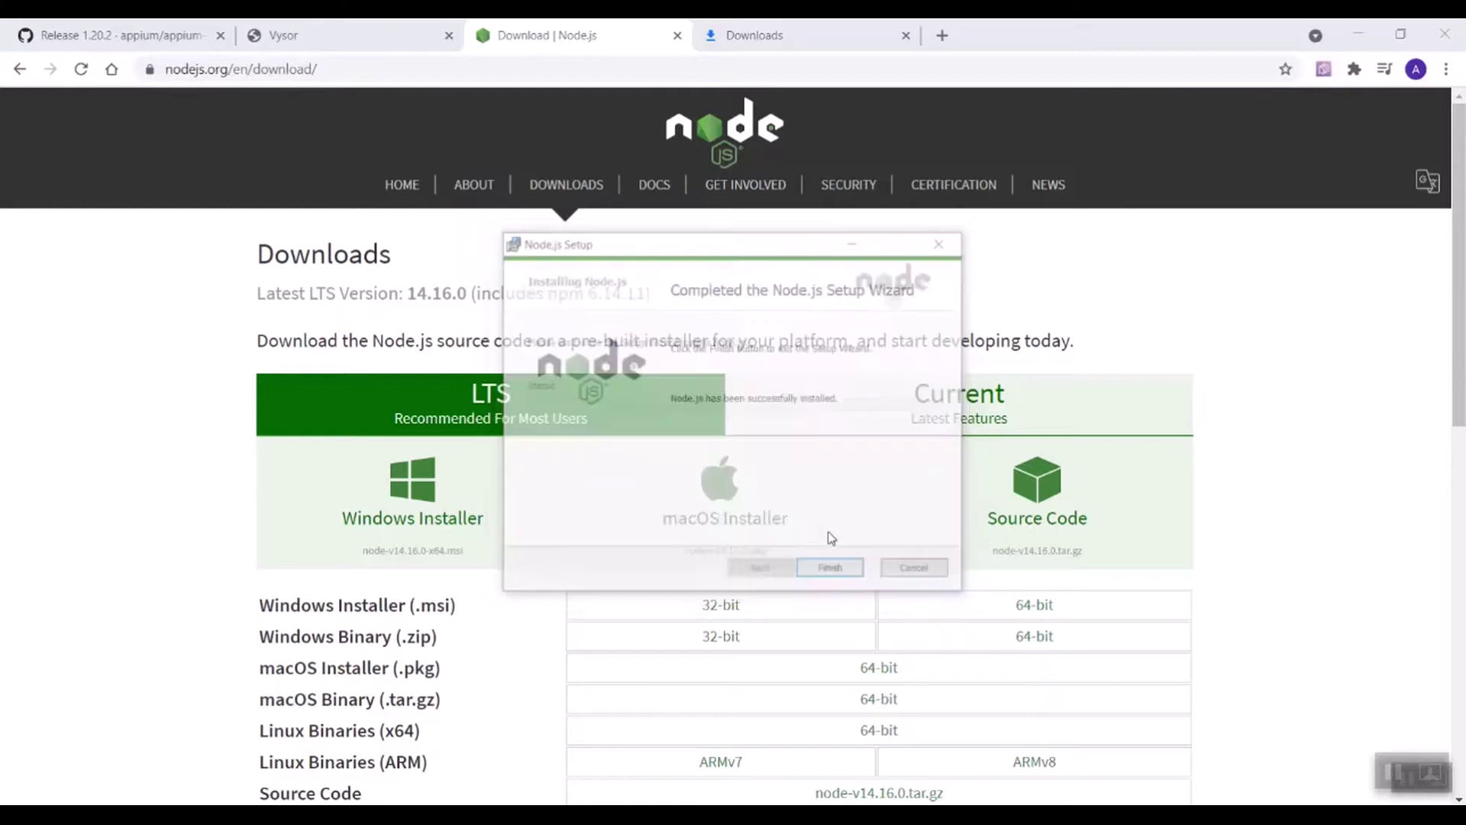
click(831, 573)
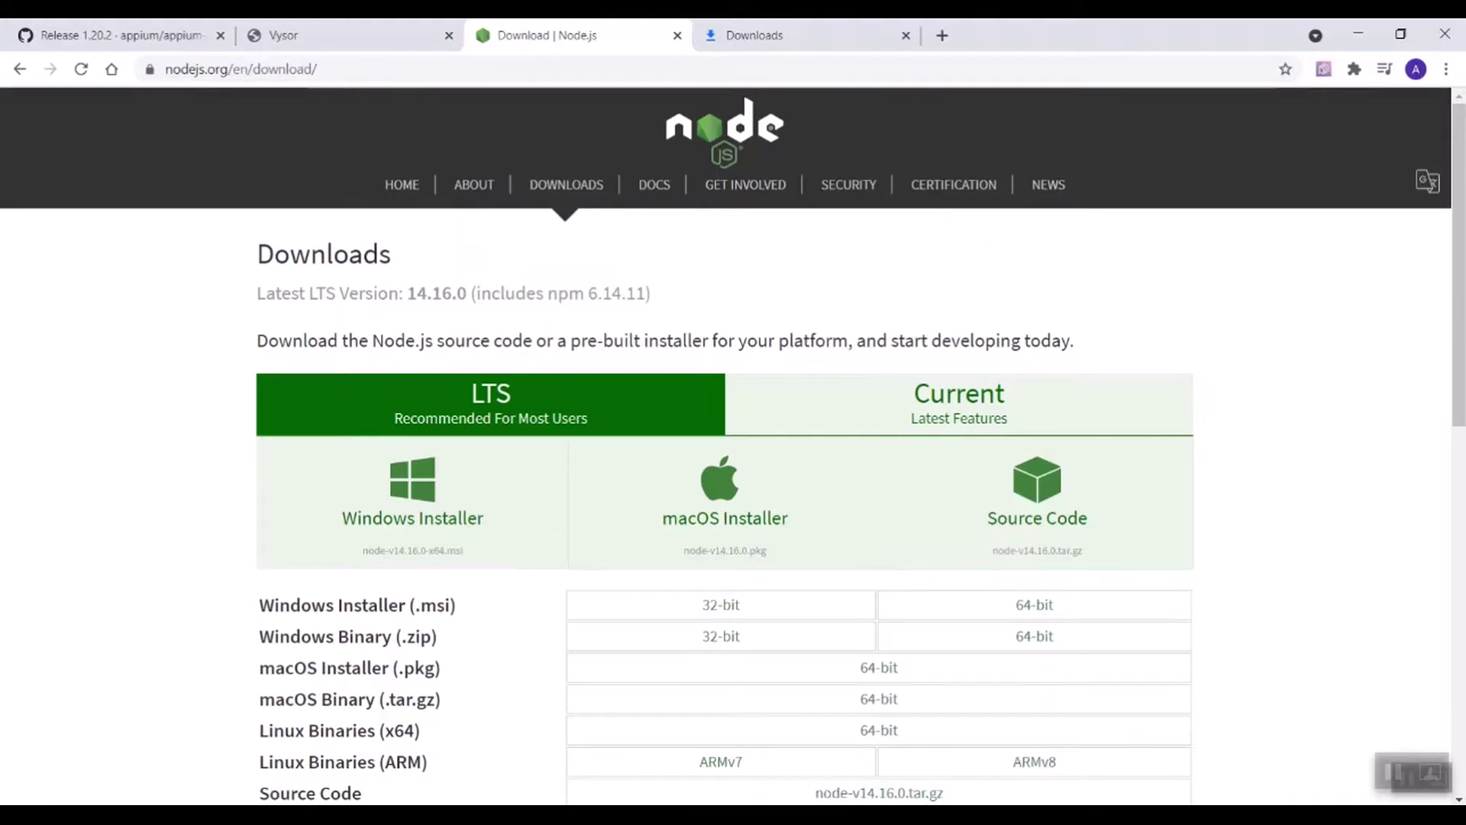
Step: Run 'node -v' in Command Prompt and highlight the reported version v14.16.0
mouse_move(870, 821)
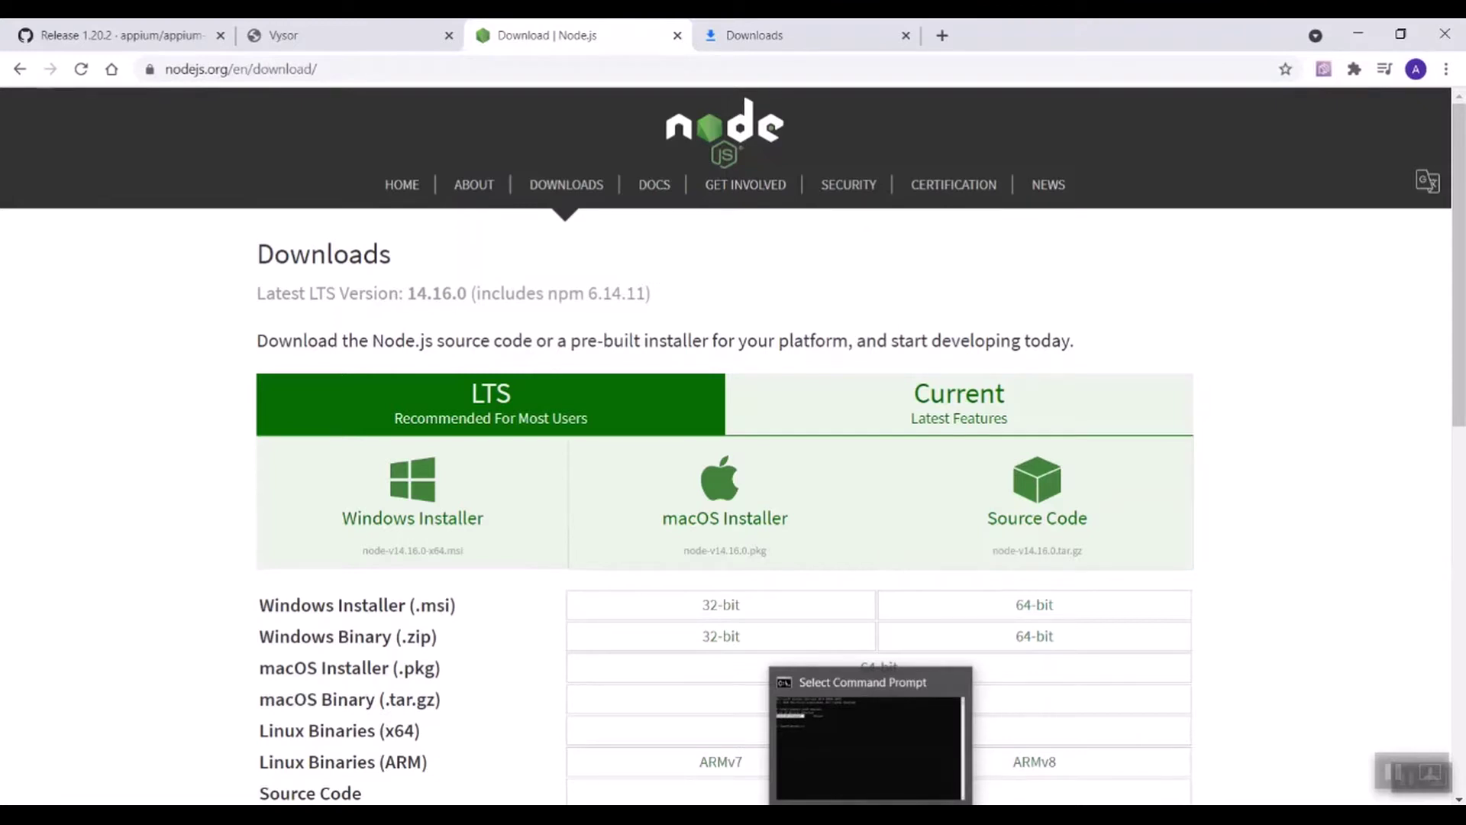
click(874, 758)
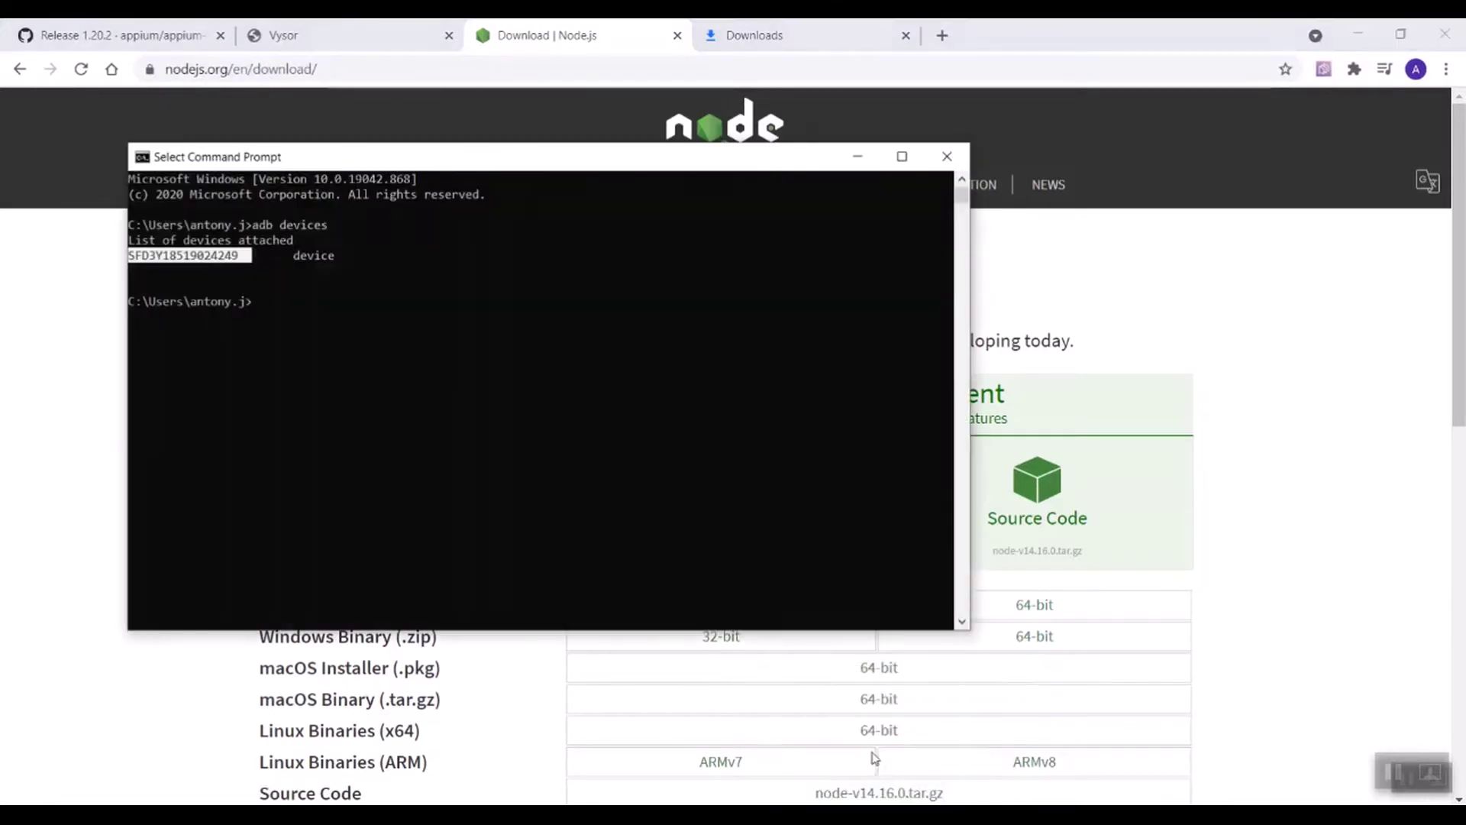
key(Escape)
text(node -v)
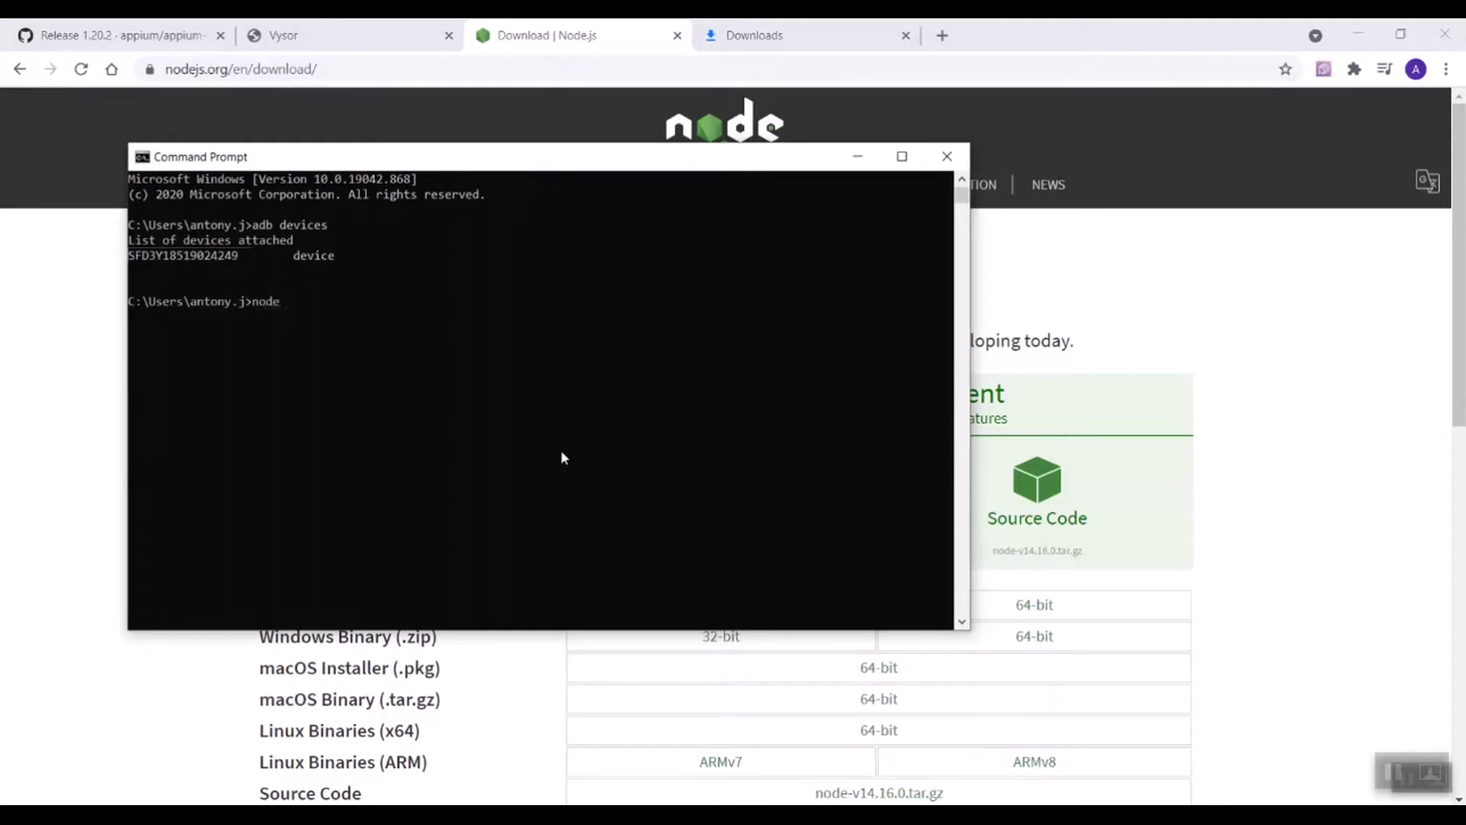
key(Return)
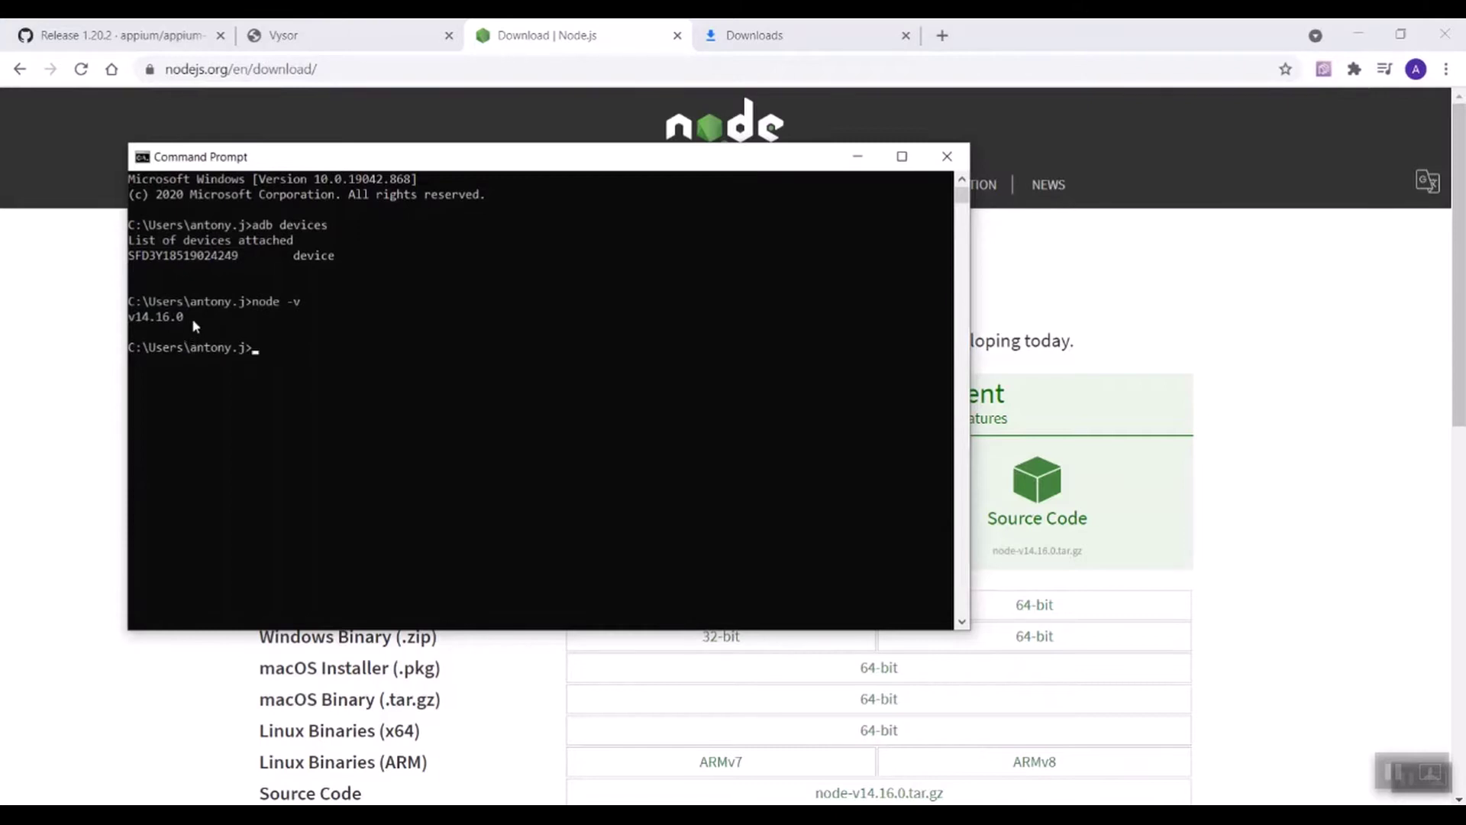
drag(195, 317, 129, 318)
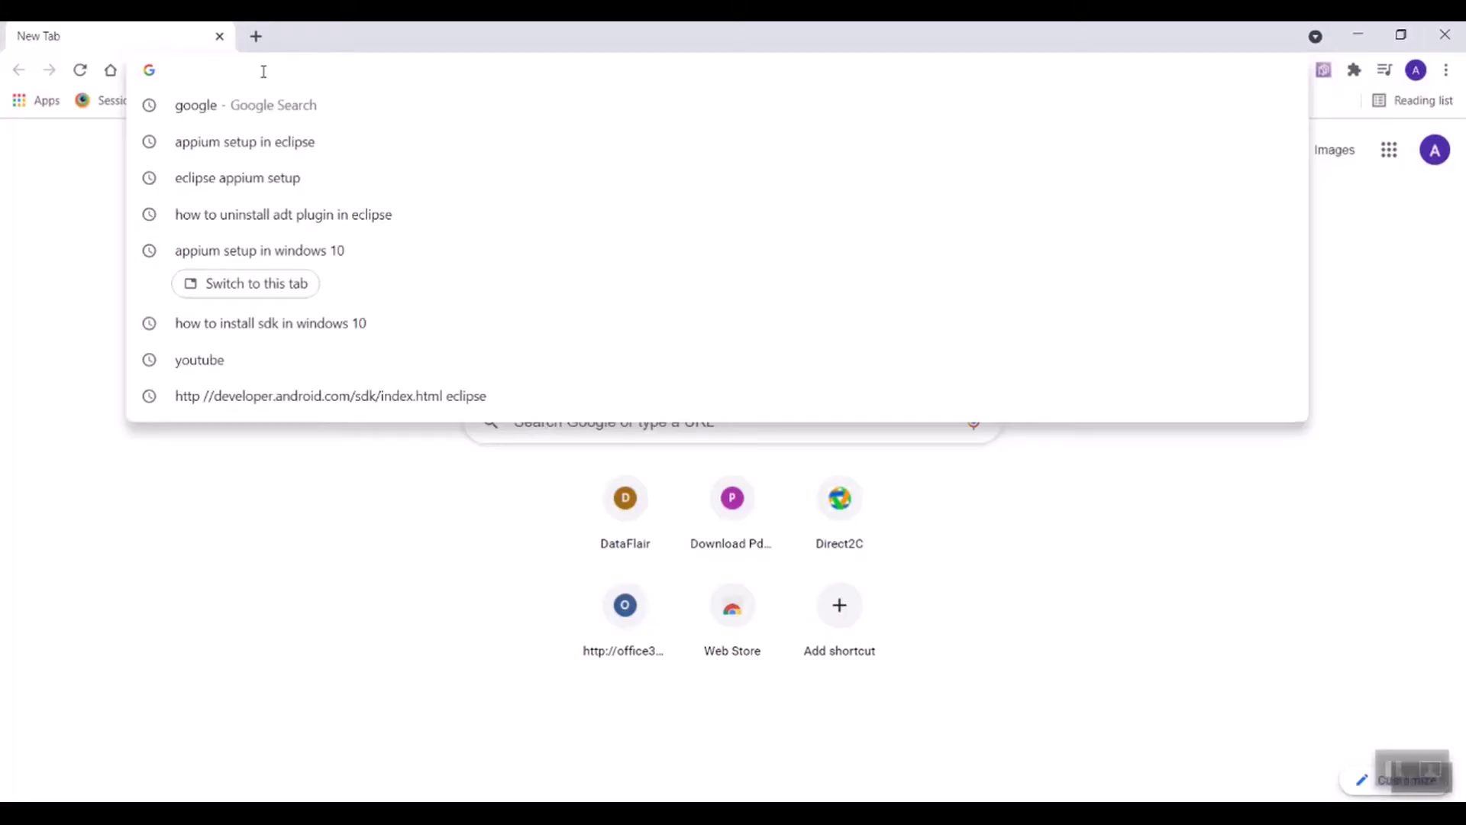
Step: Load pdanet.co/install, download the PdaNet+ Windows client 5.23.1 installer, and launch it
text(http://pdanet.co/install/)
key(Return)
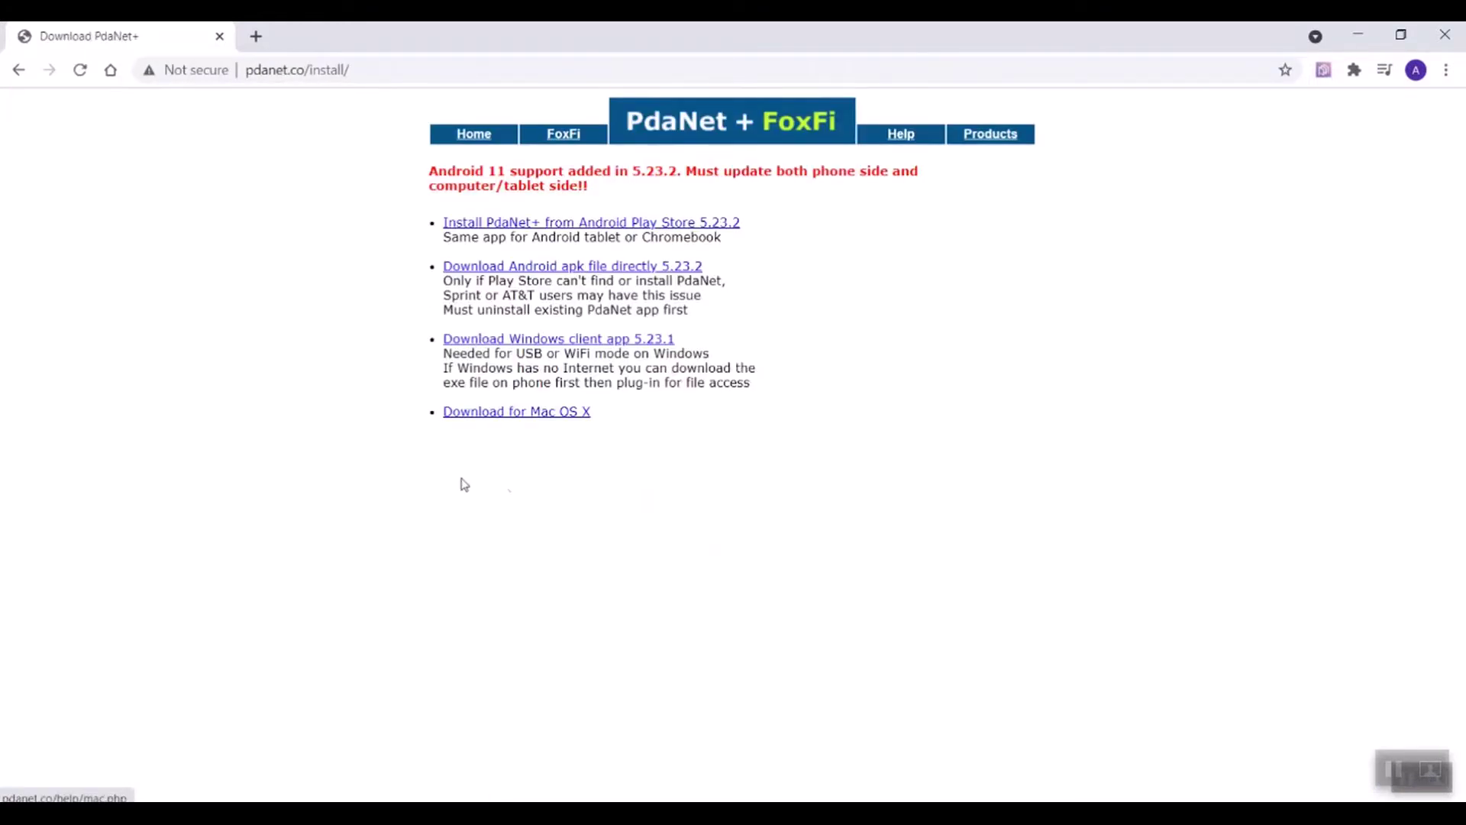
click(571, 346)
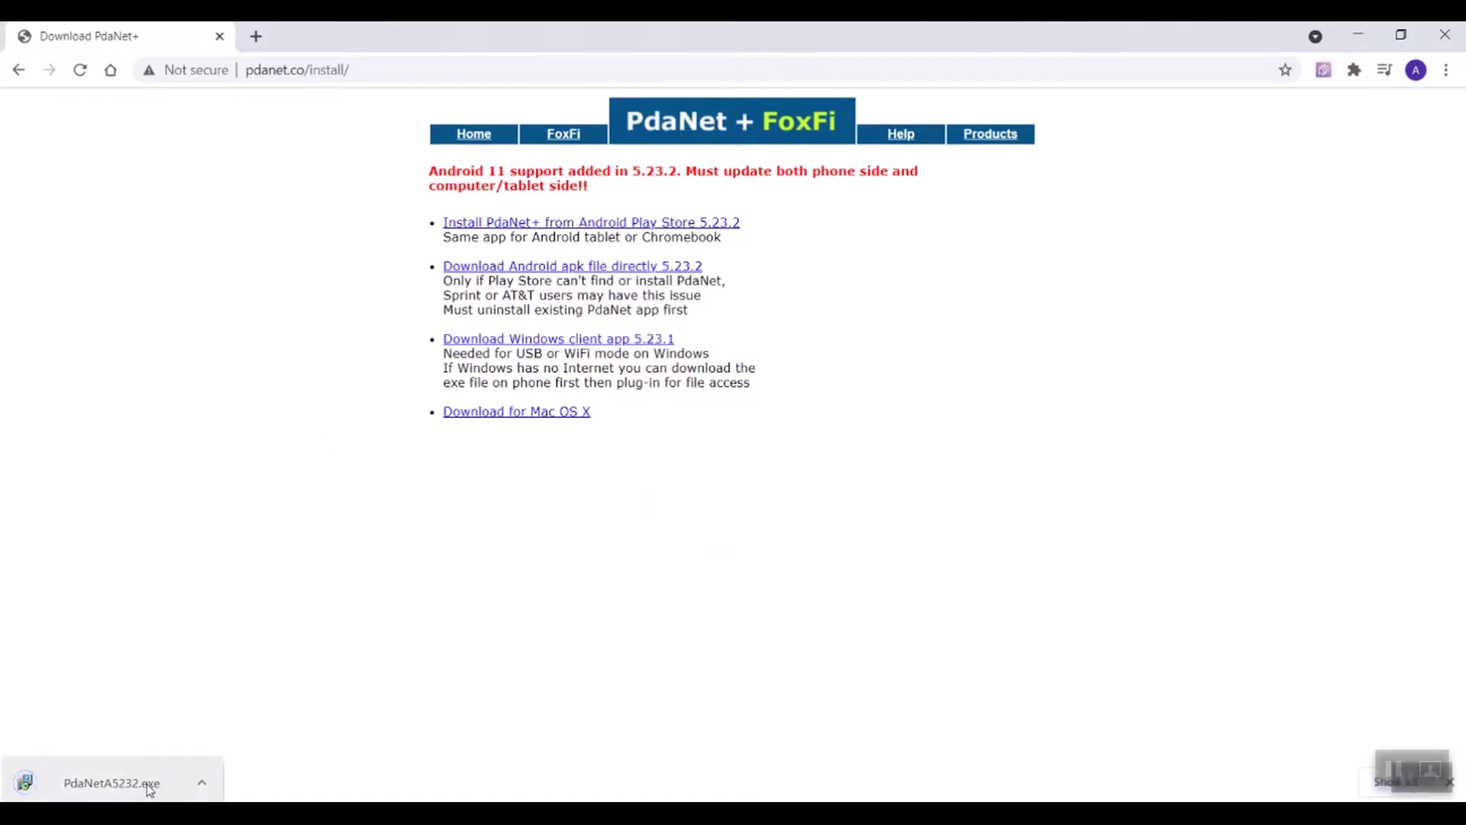
click(114, 783)
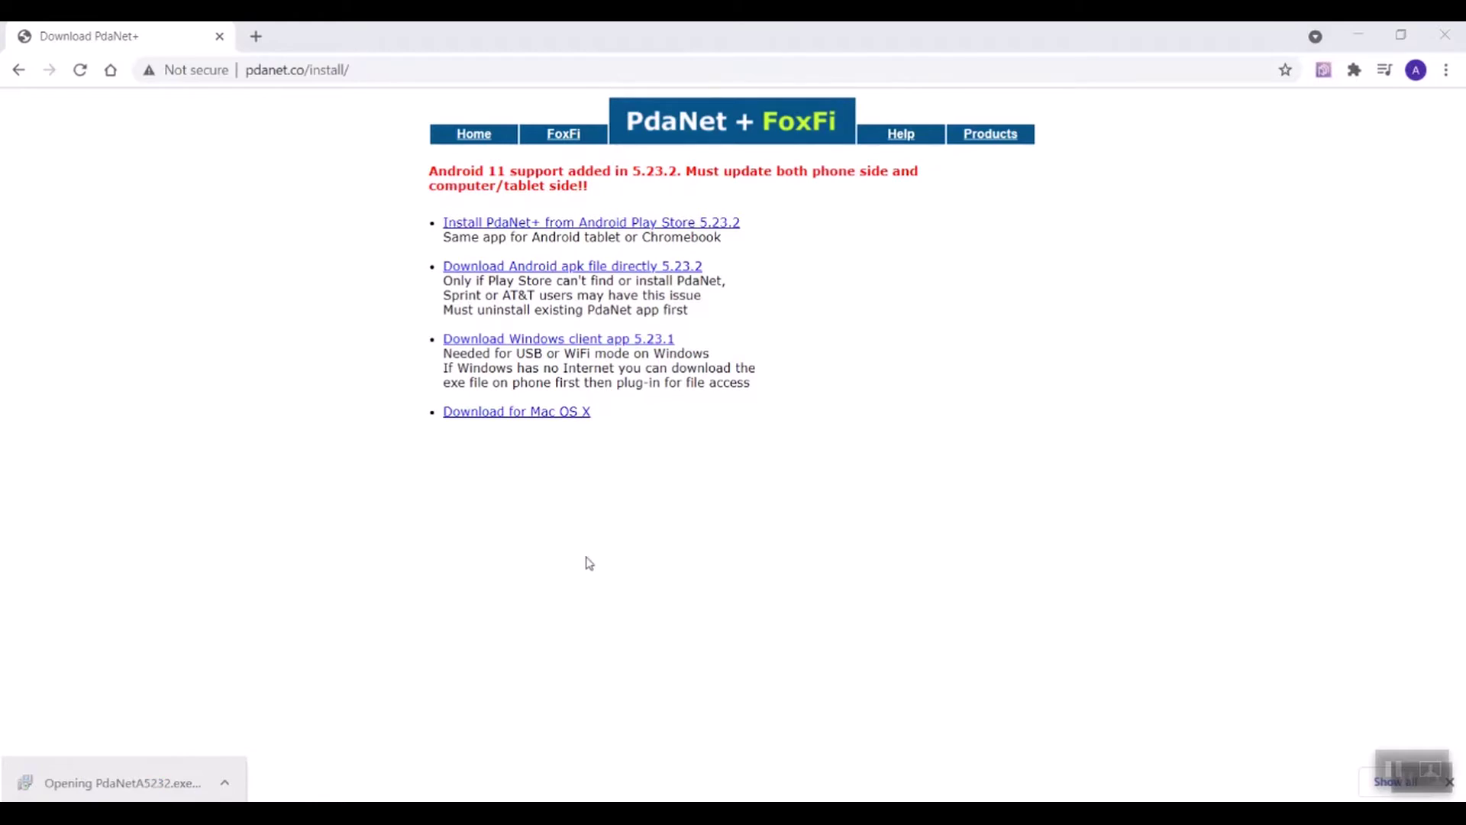
Step: Install PdaNet with the default Start Menu folder, confirm the USB mode prompt, and finish setup
click(612, 519)
click(824, 579)
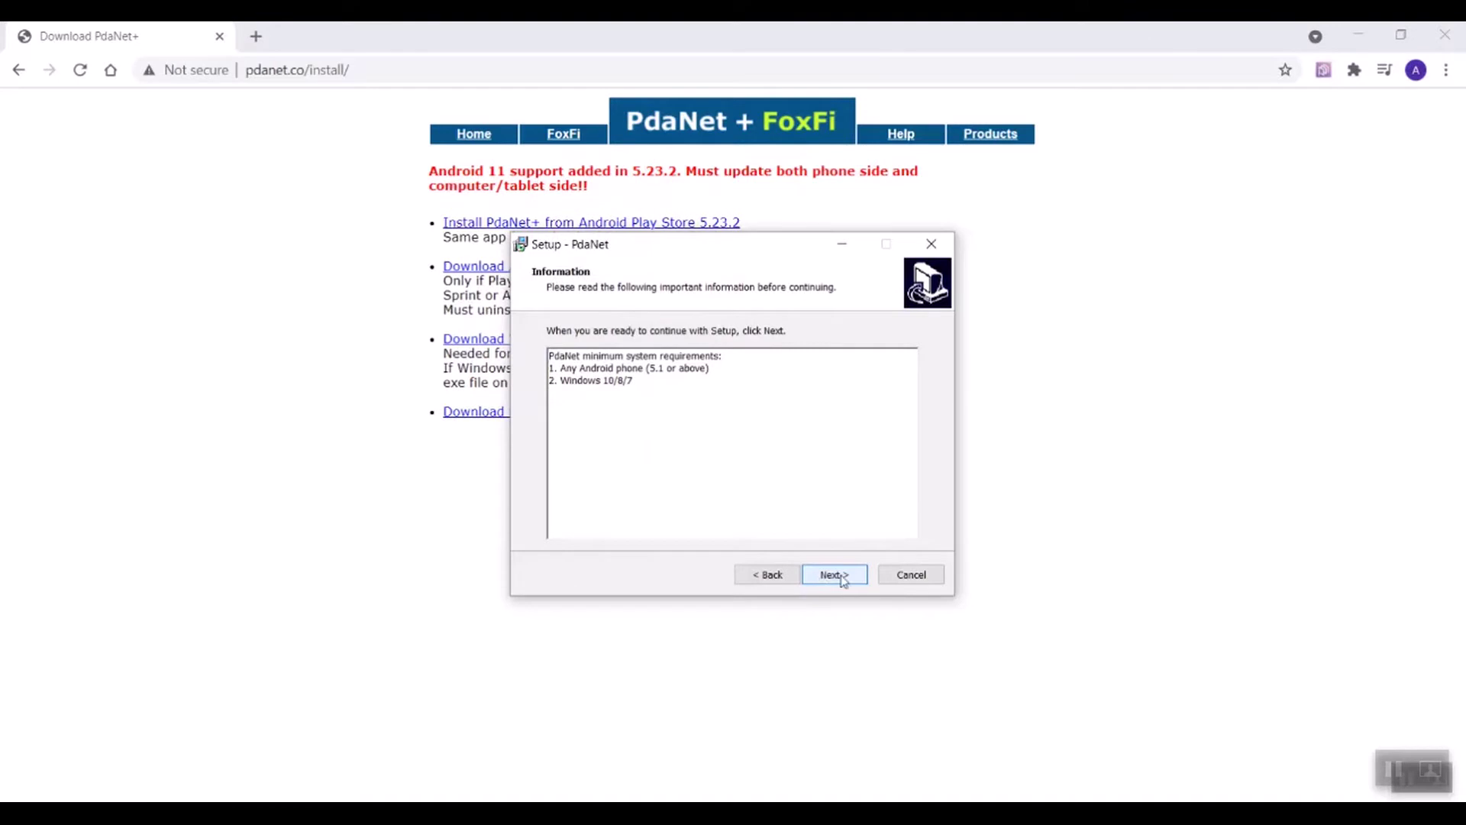
click(840, 578)
click(841, 577)
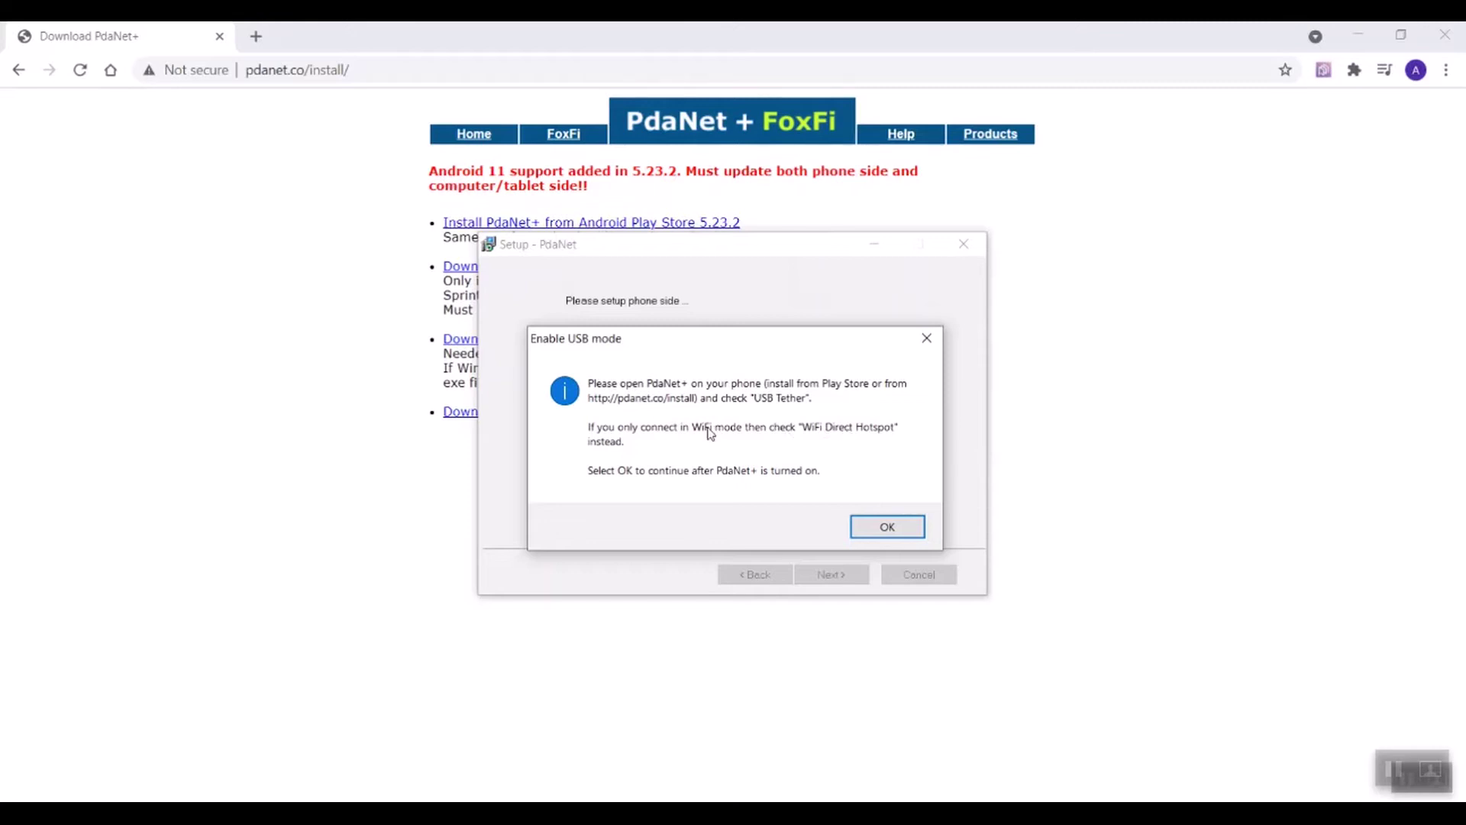
click(879, 533)
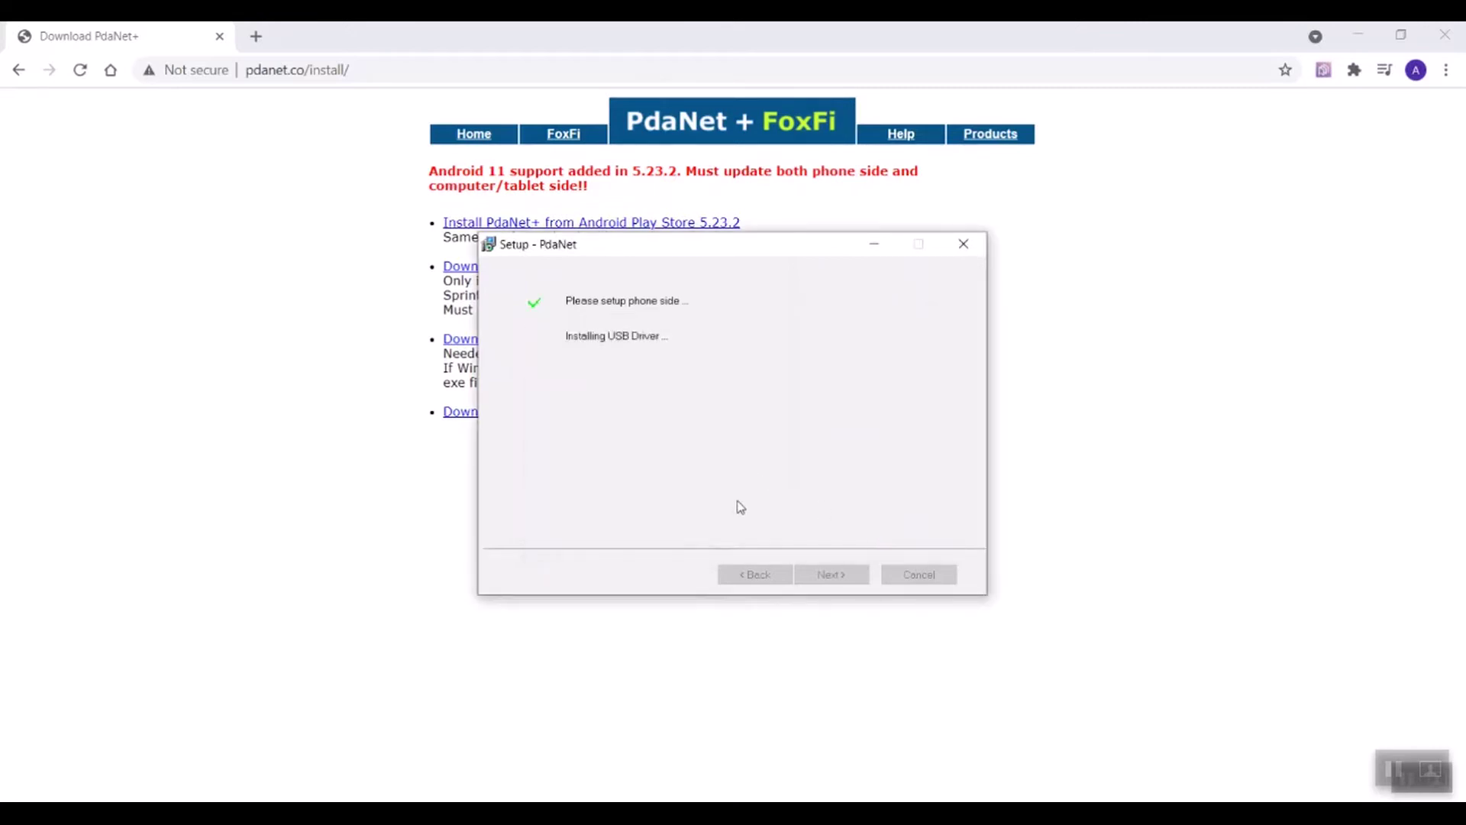
drag(770, 253, 1081, 280)
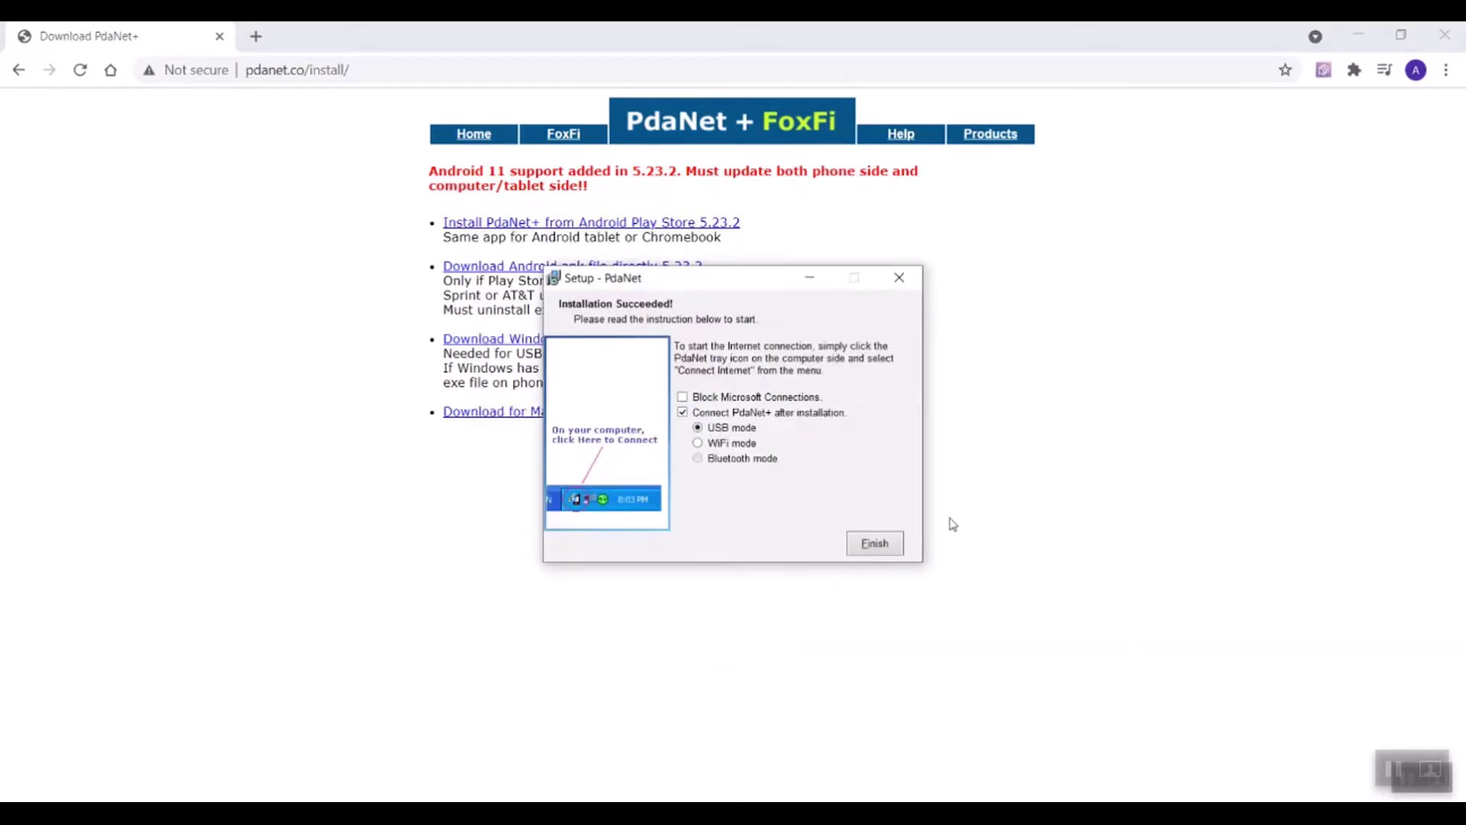
click(874, 544)
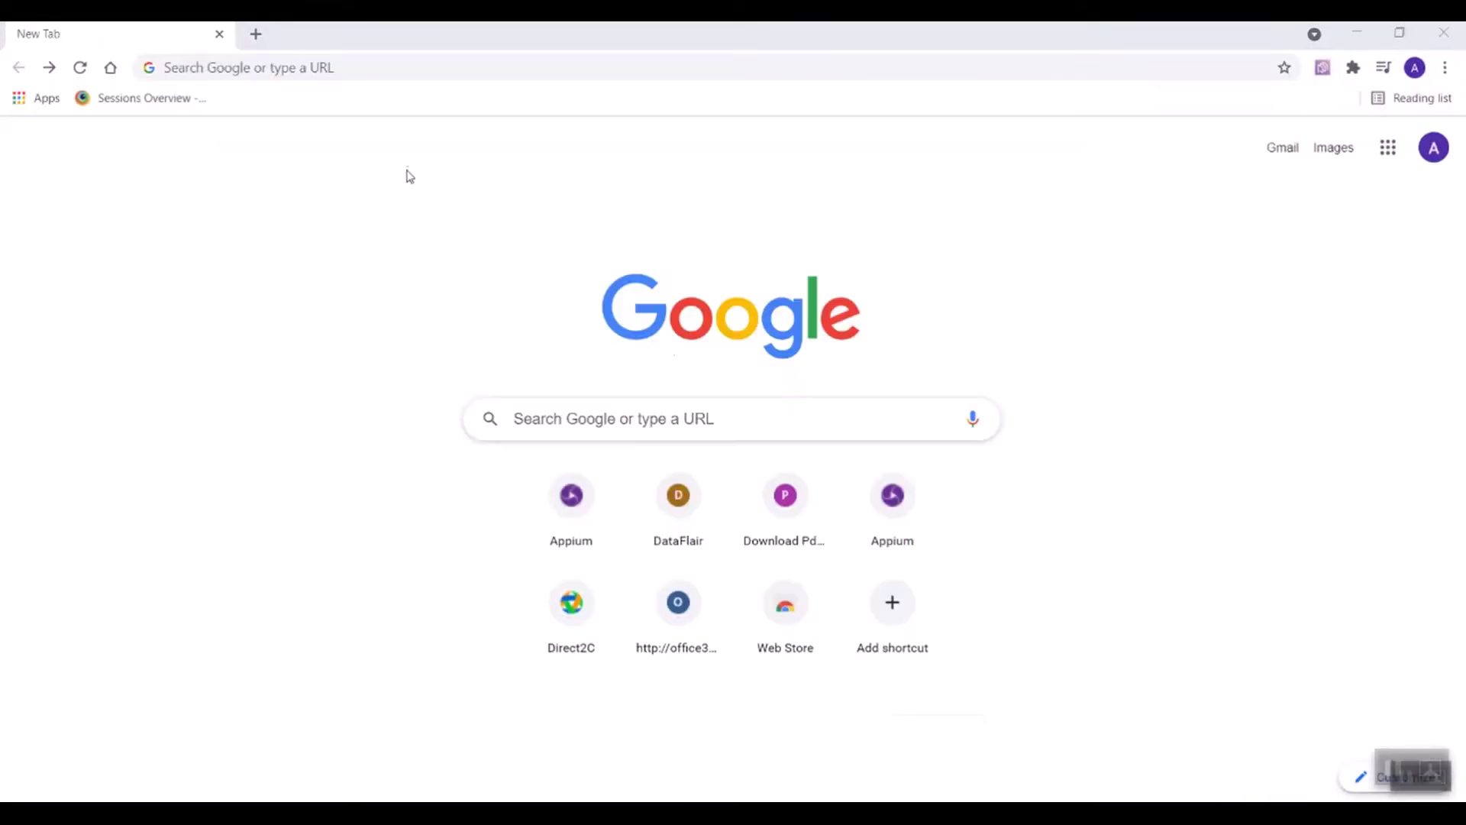
Step: Go to appium.io, follow Download Appium to the GitHub 1.20.2 release, and scroll to its assets
click(287, 67)
text(appium)
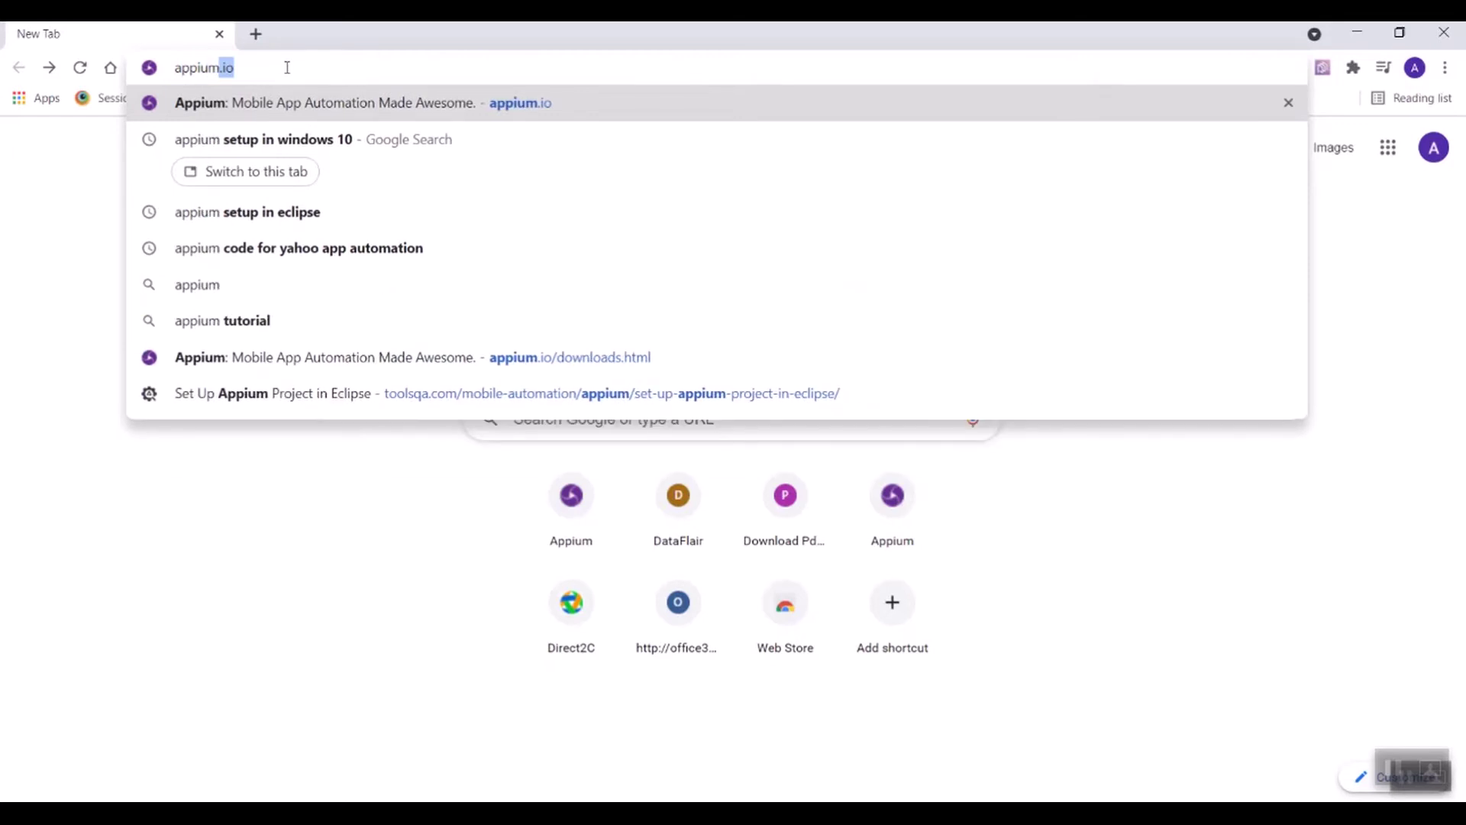
key(Return)
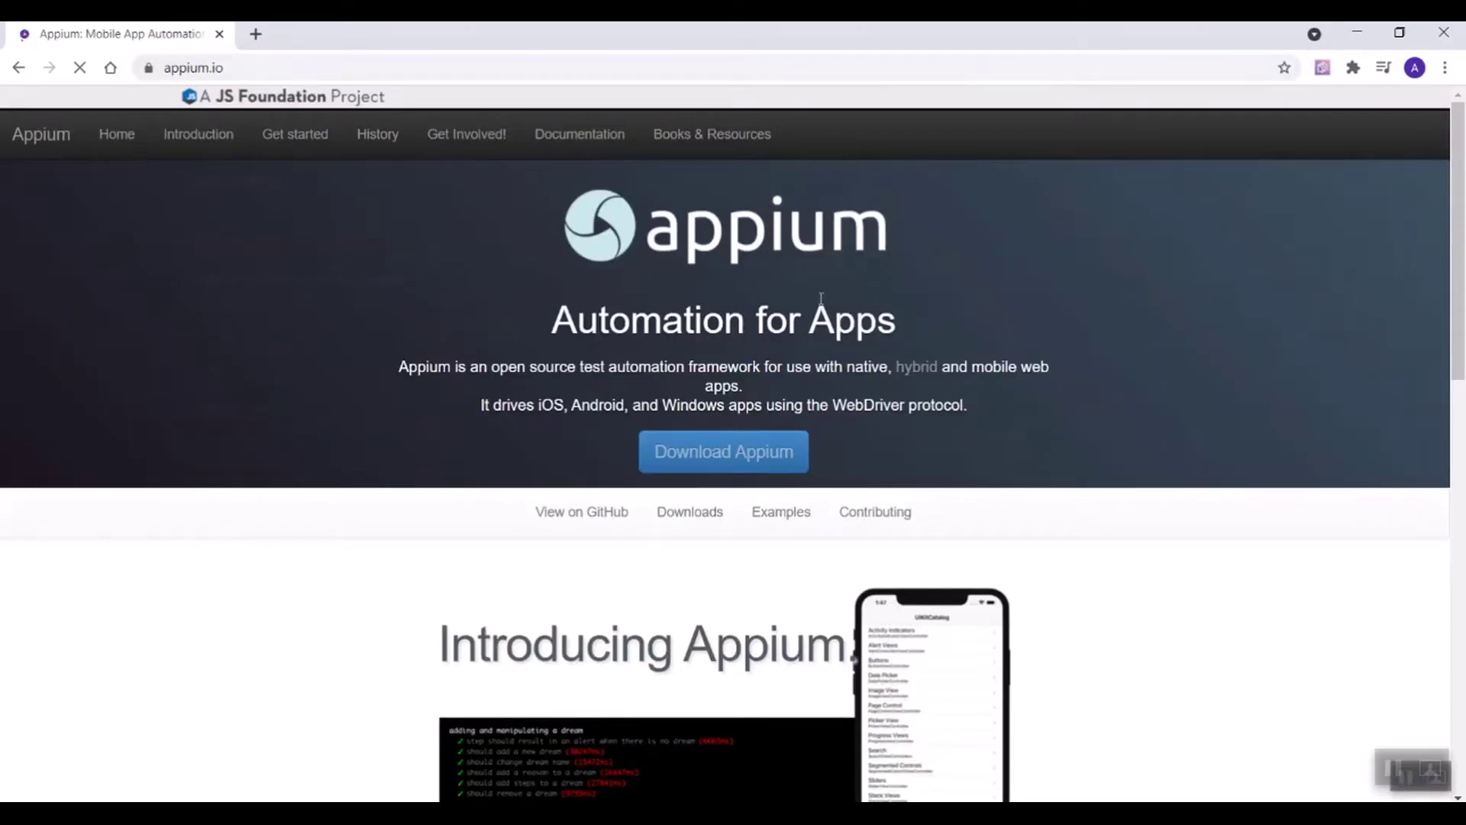
click(703, 444)
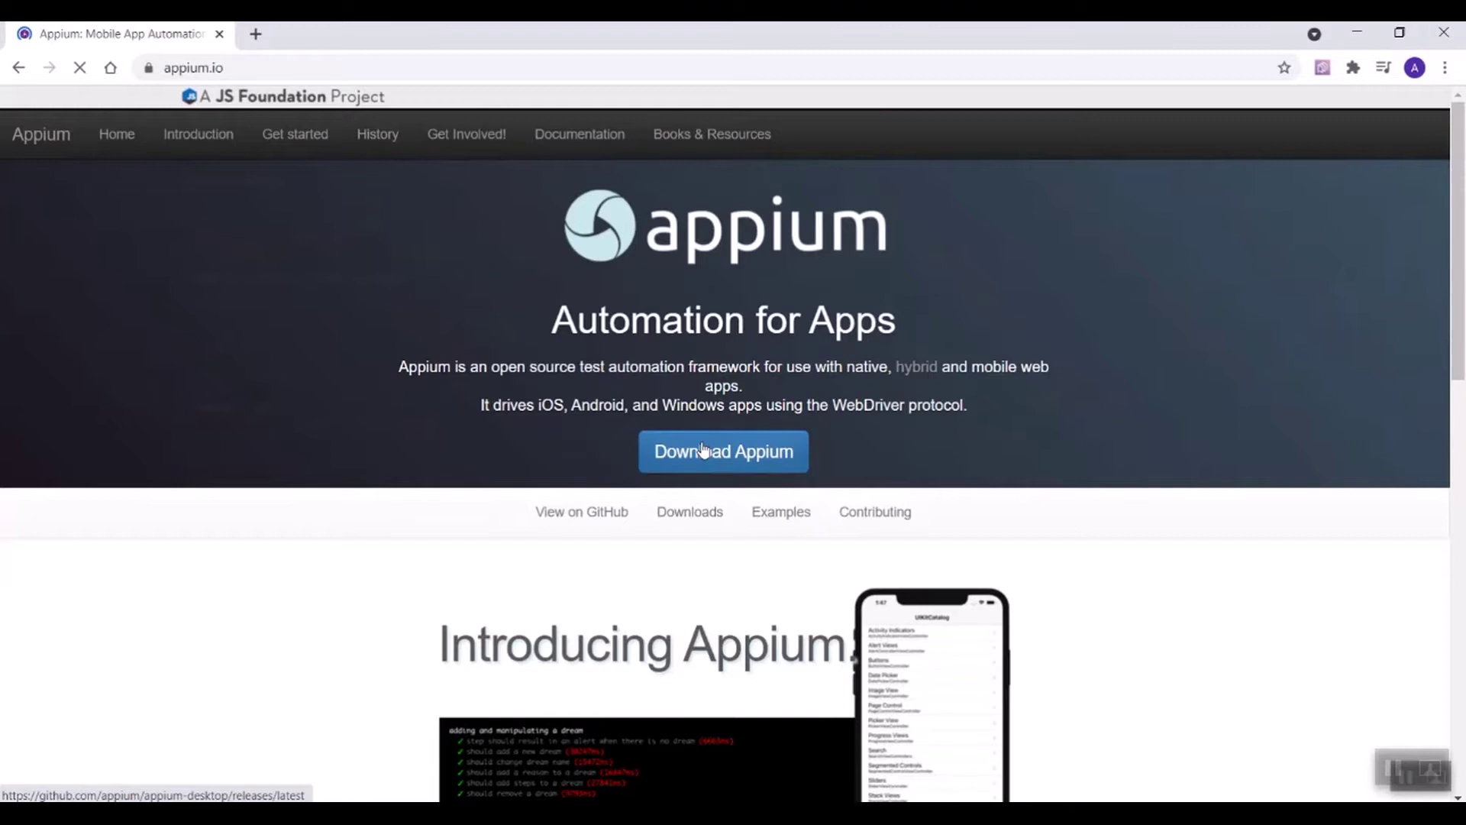
scroll(596, 496, down, 5)
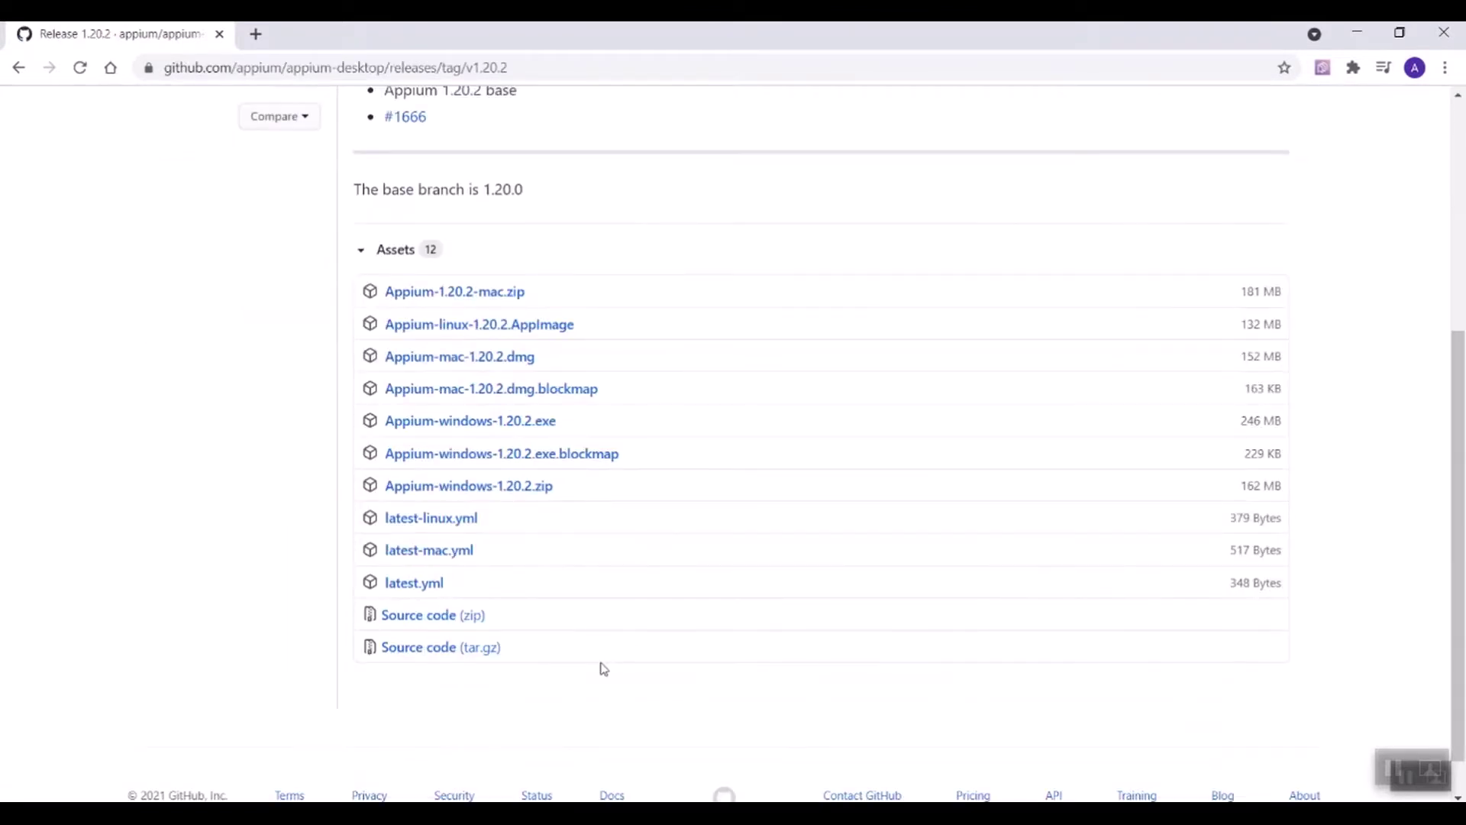
Step: Download the 246 MB Appium-windows-1.20.2.exe installer from the release assets
click(494, 429)
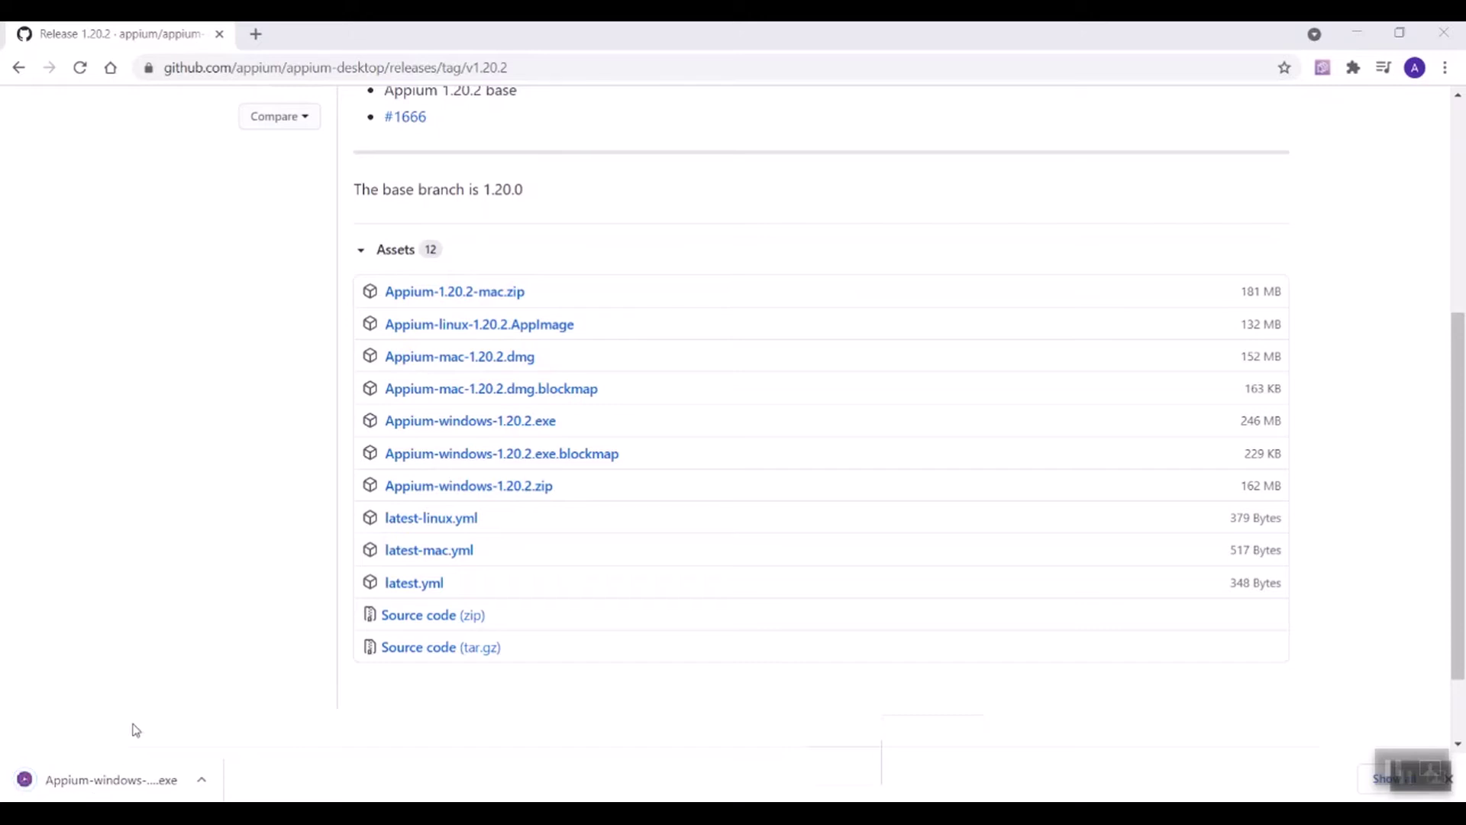
Step: Run the downloaded installer and install Appium 1.20.2 for anyone who uses this computer
click(128, 785)
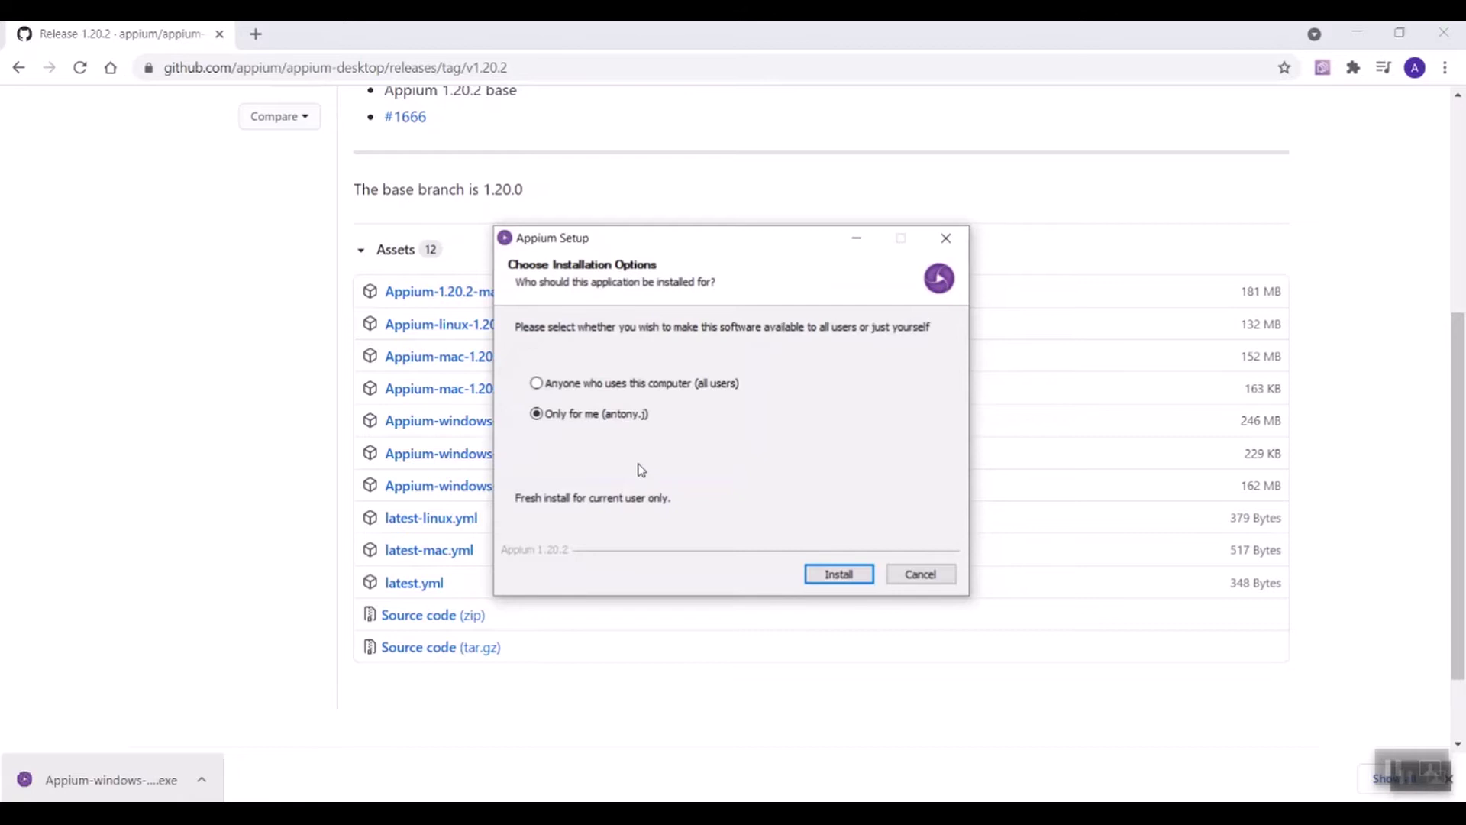
click(622, 383)
click(817, 575)
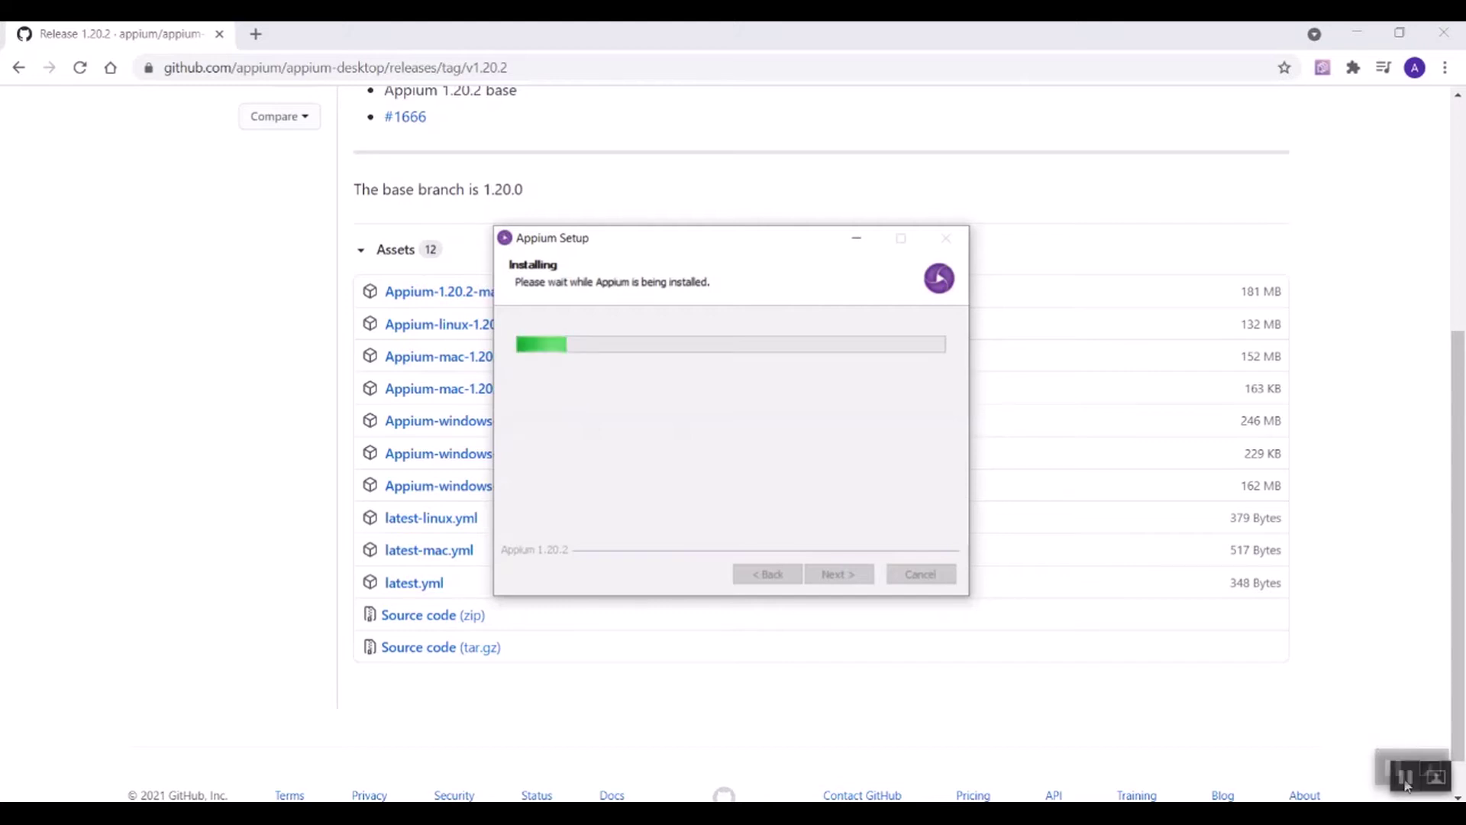
click(947, 770)
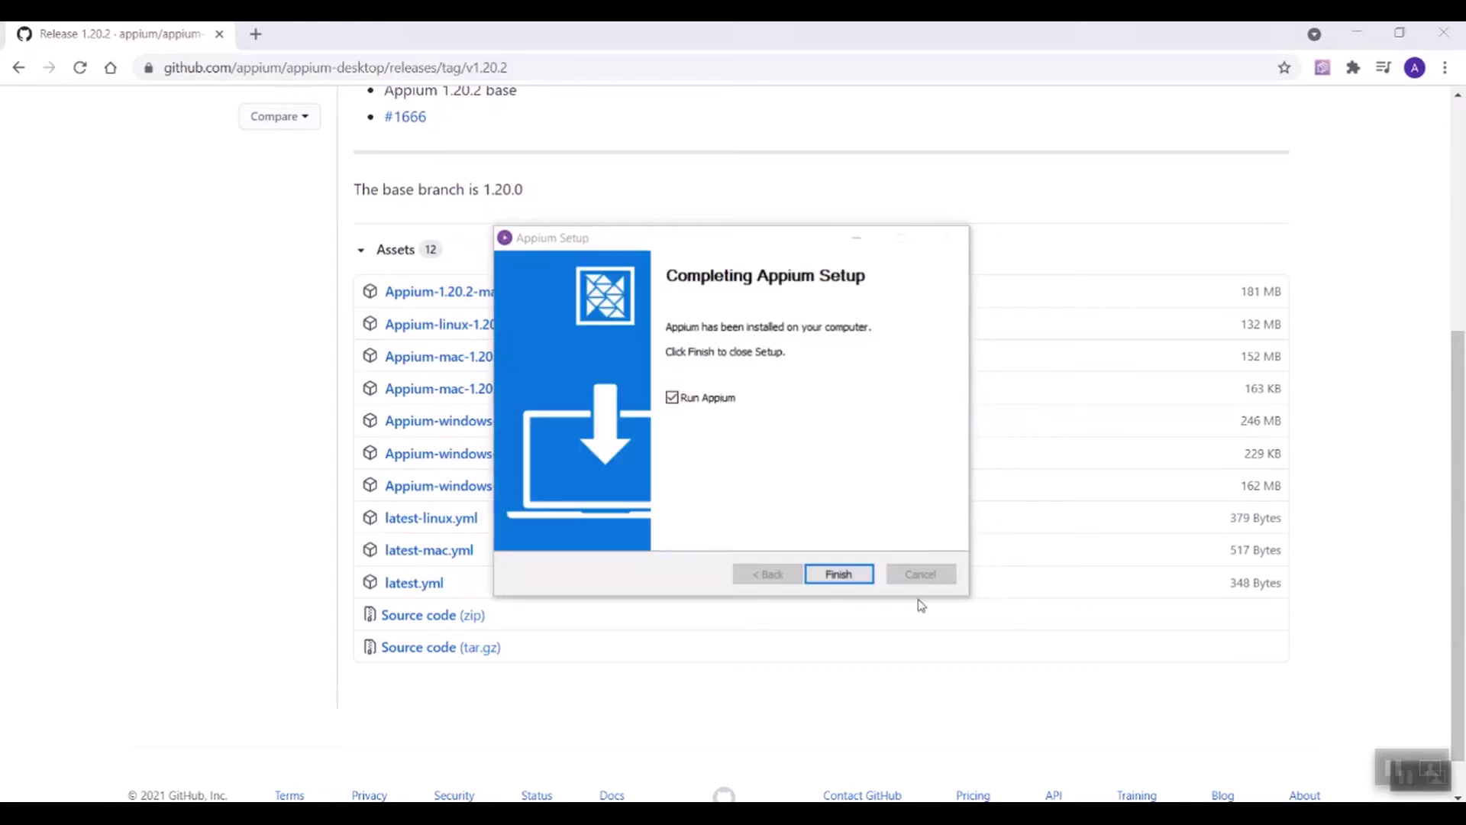
Step: Finish Appium Setup with Run Appium ticked and start Appium server v1.20.2 on 0.0.0.0:4723
click(856, 579)
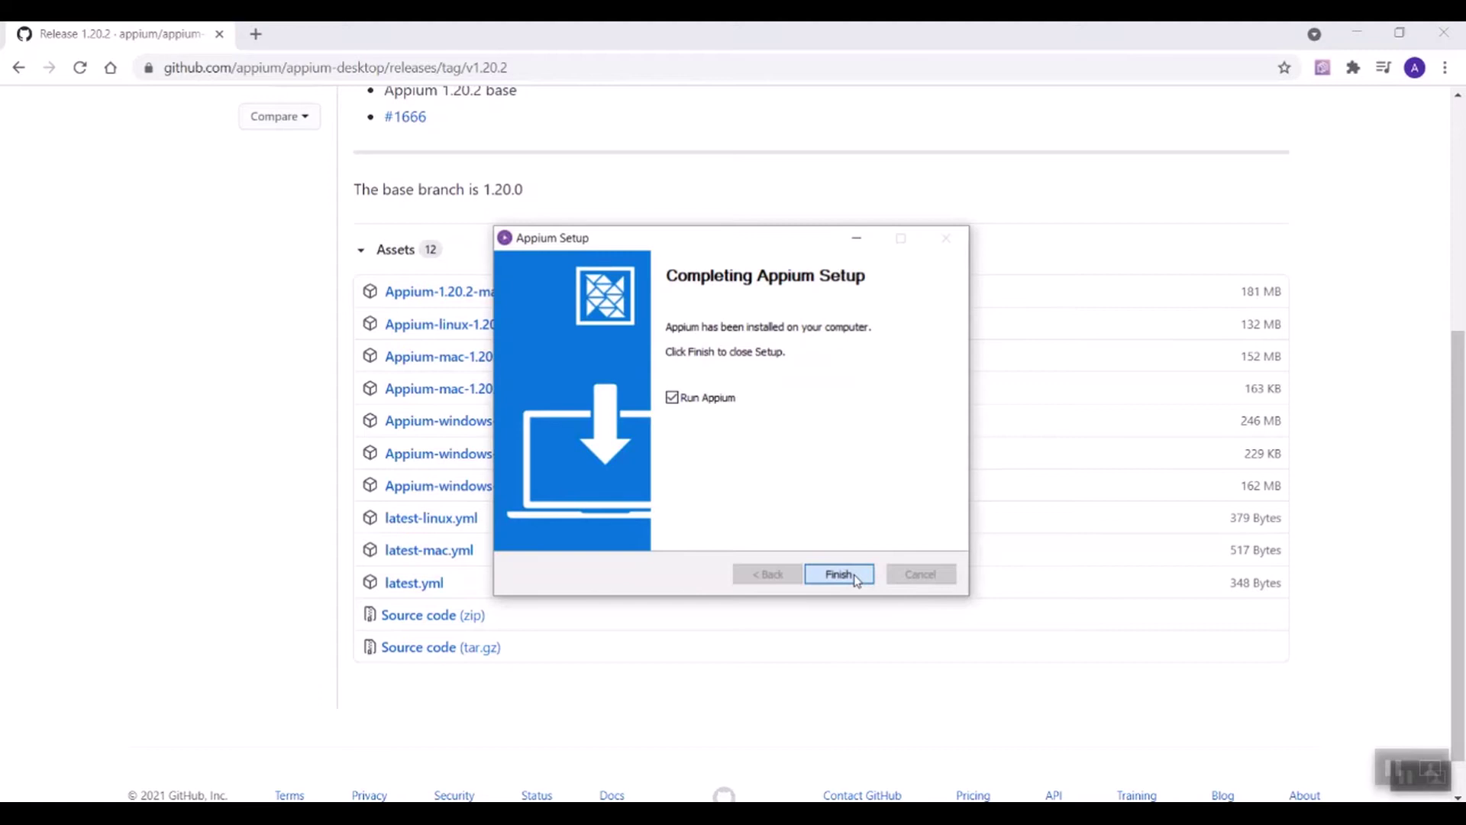
click(843, 578)
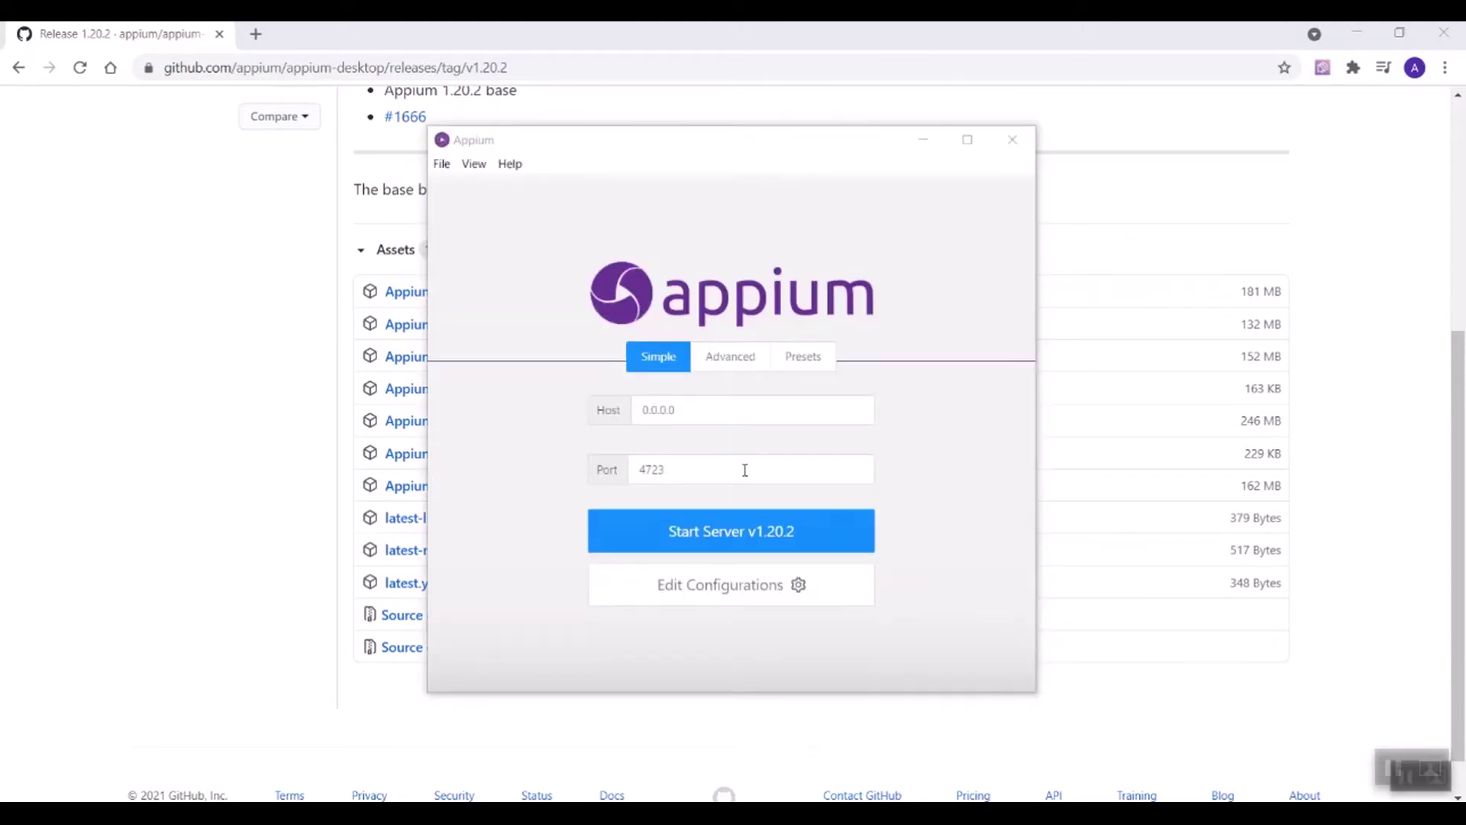
click(735, 541)
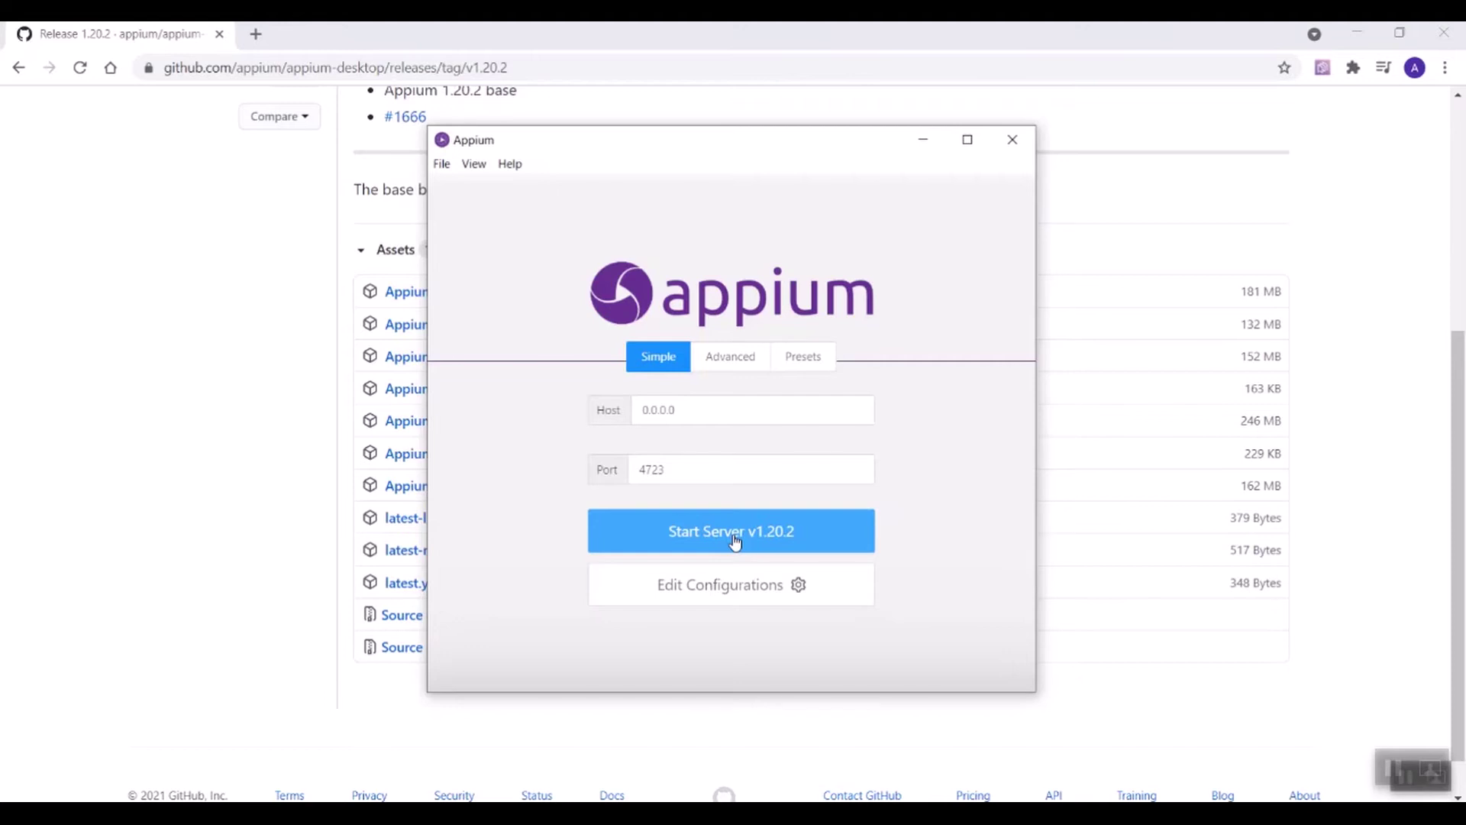
click(734, 540)
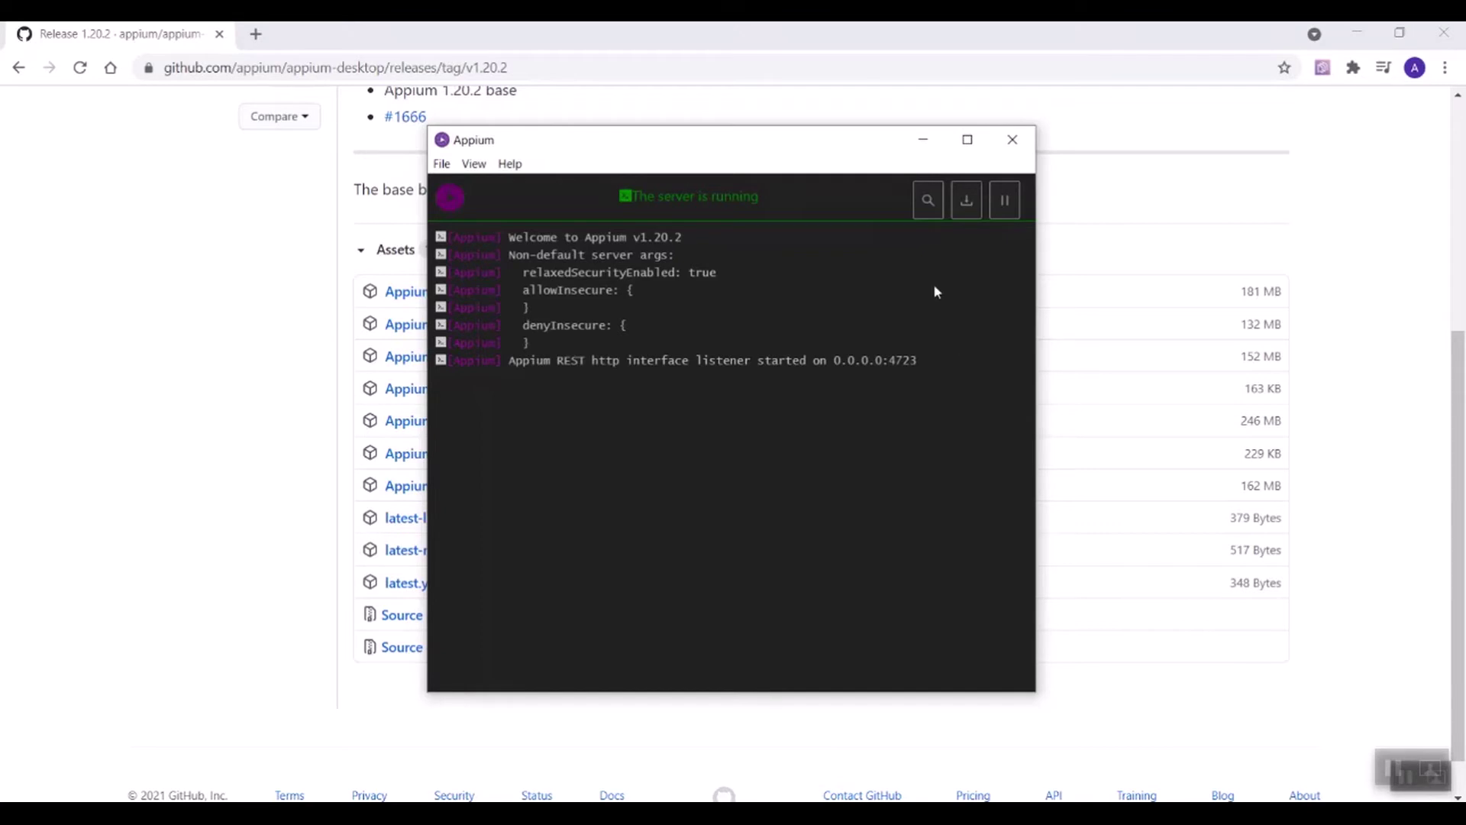
click(928, 200)
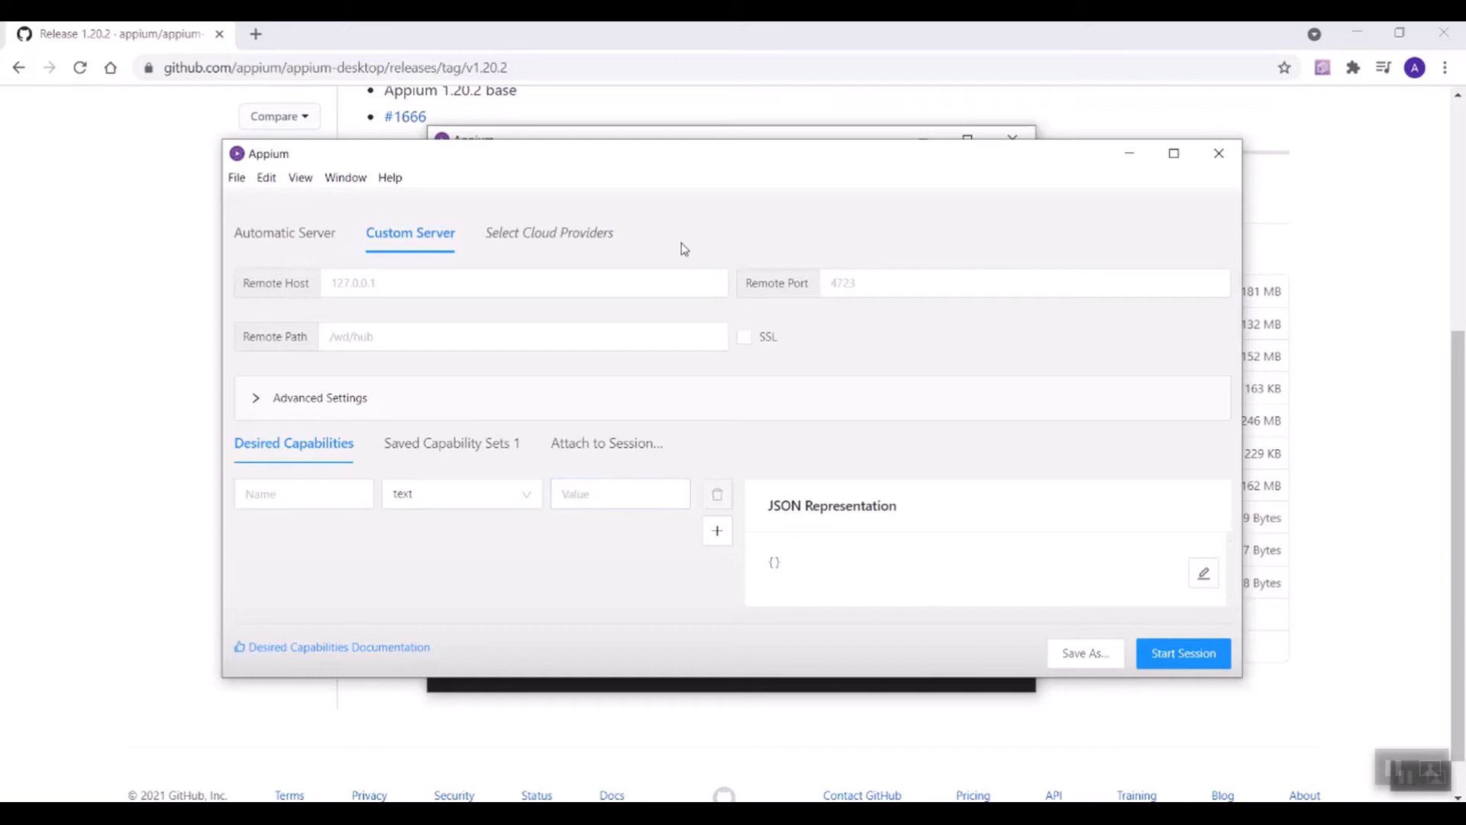
Step: Maximize the inspector session window and add capability platformName with value Android
click(1174, 153)
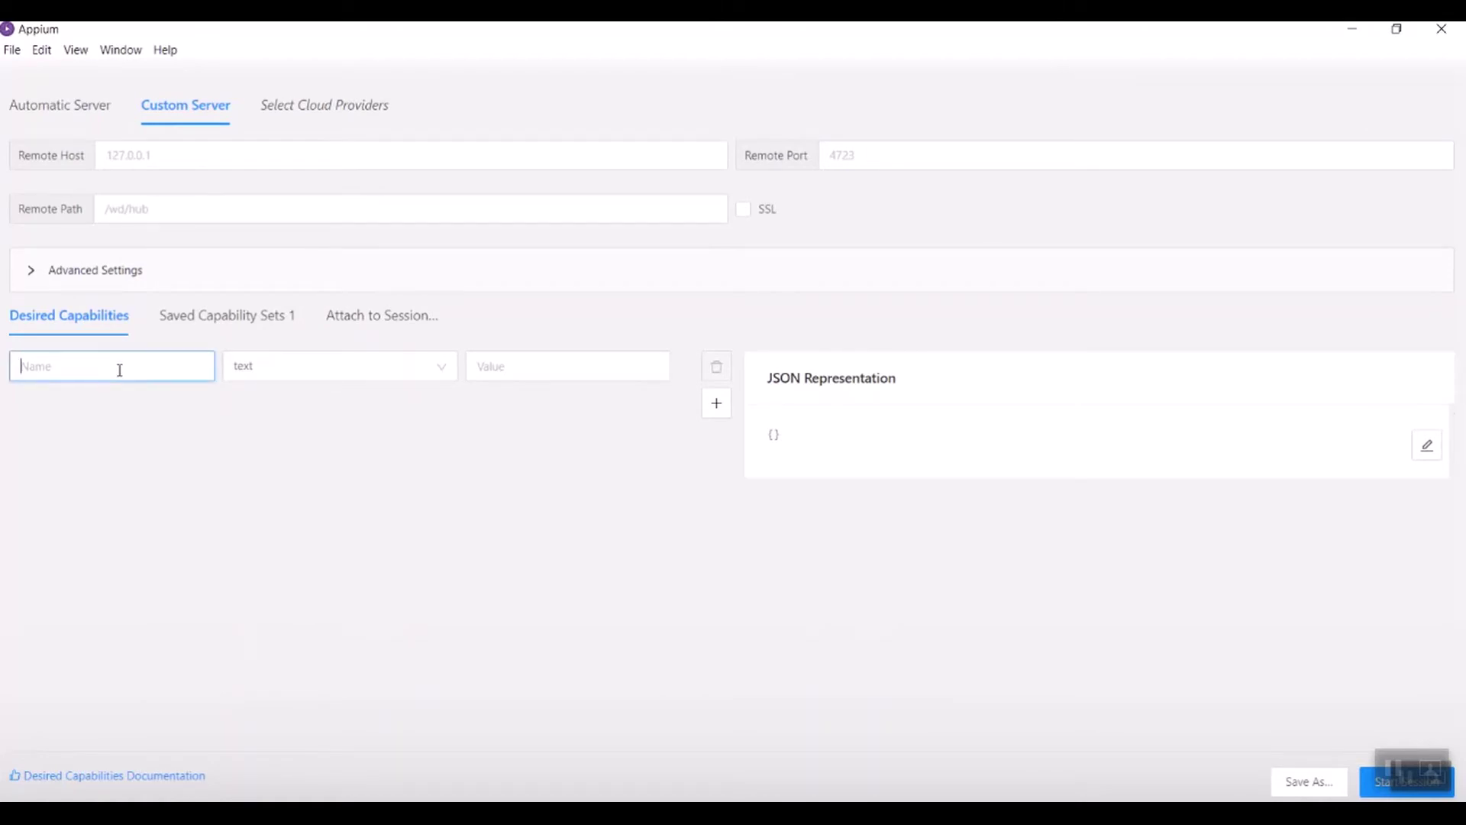
text(platformName)
click(484, 364)
text(Android)
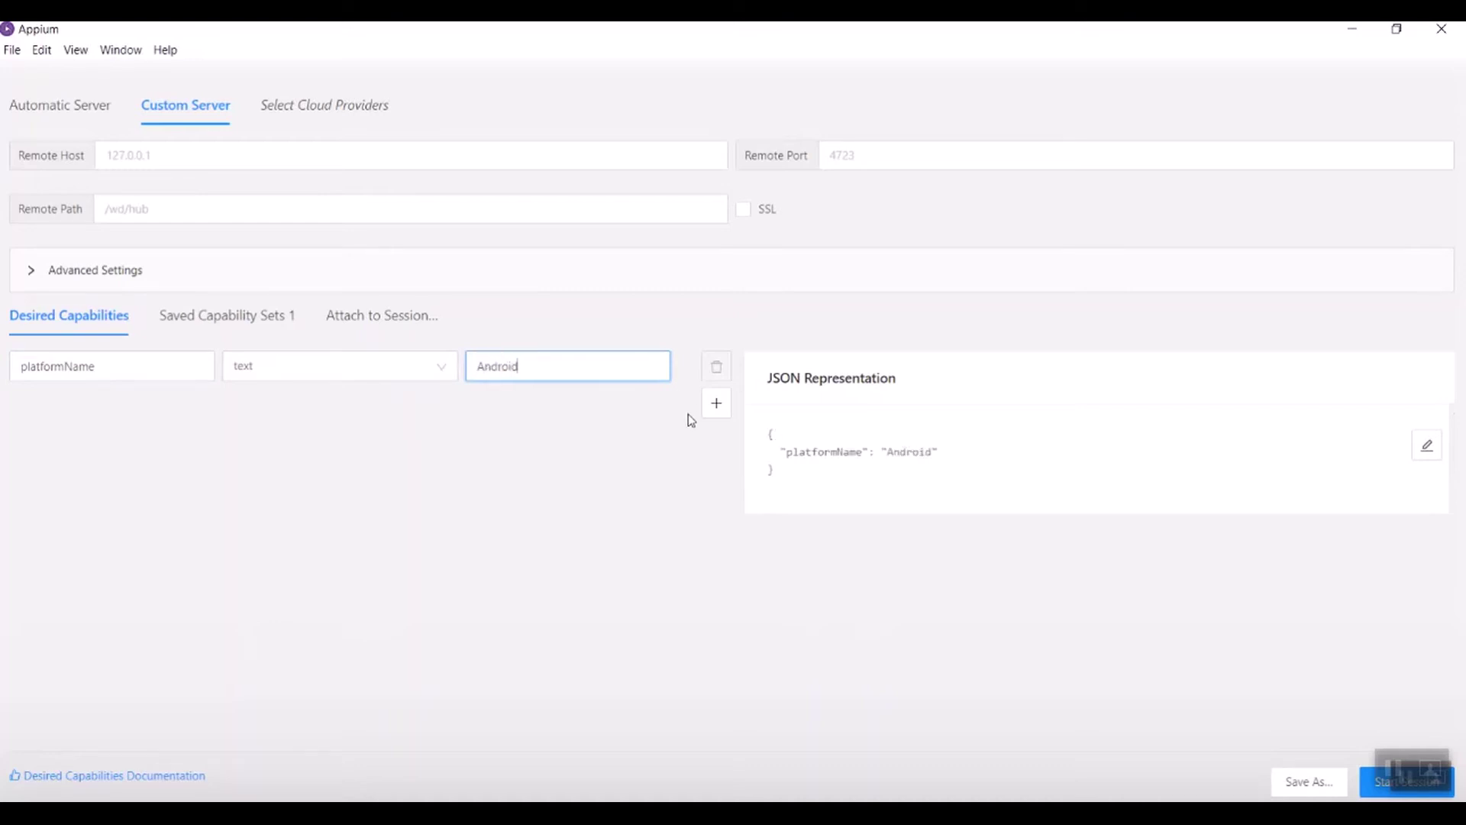
Step: Start the session with platformName Android, then refresh the screenshot and source twice
click(1378, 793)
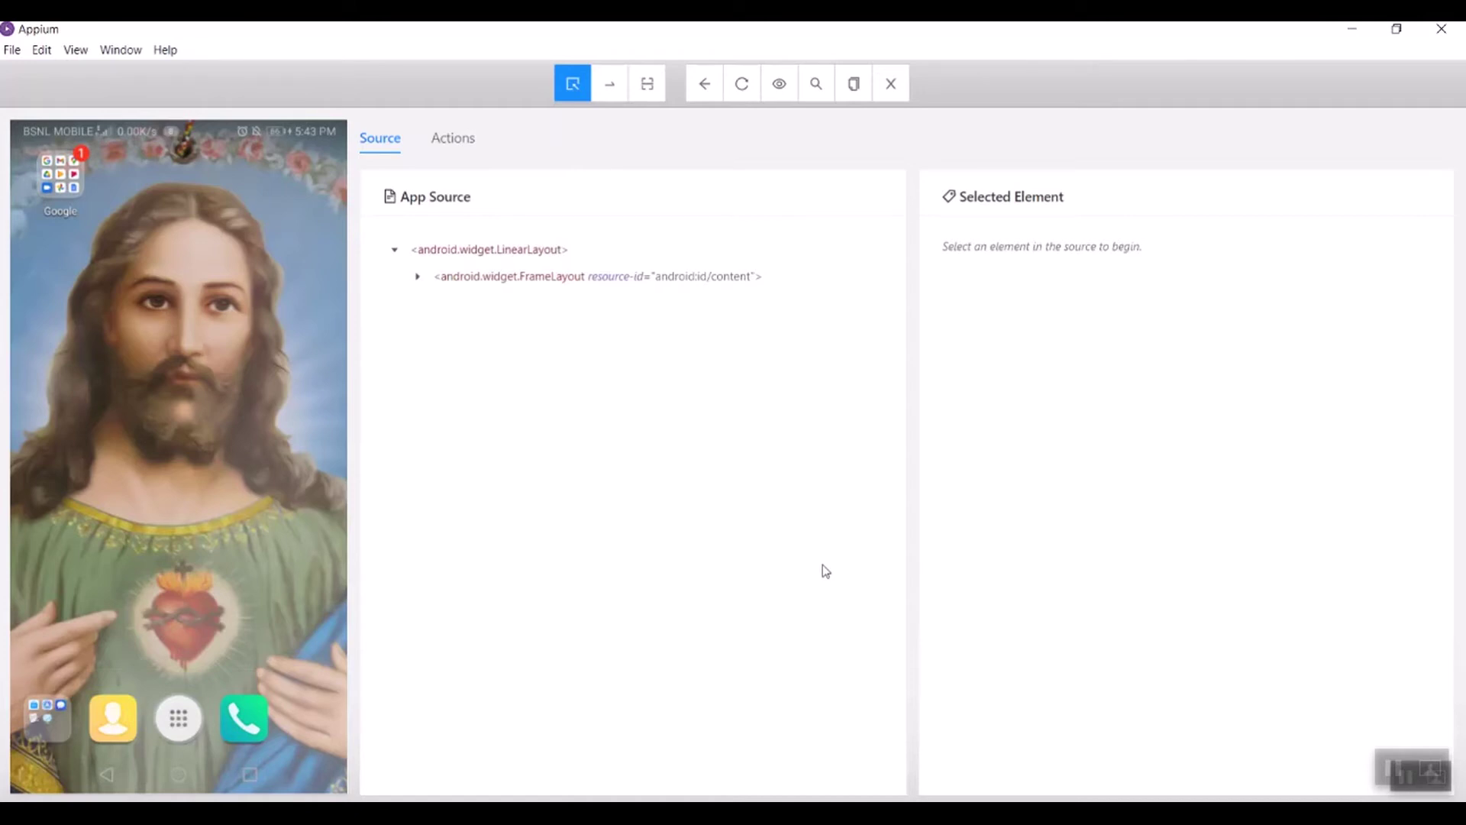
click(741, 93)
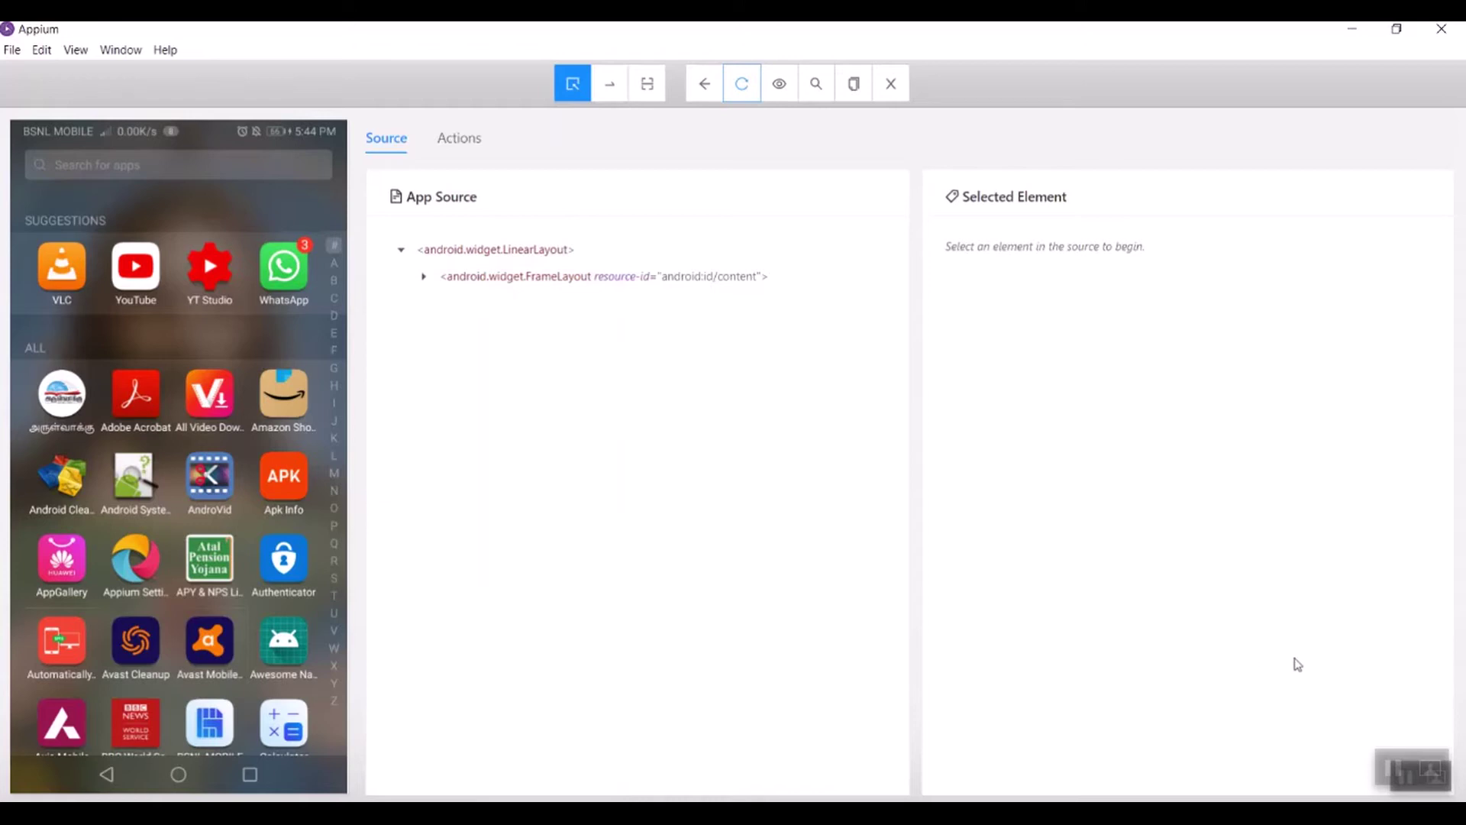
click(741, 88)
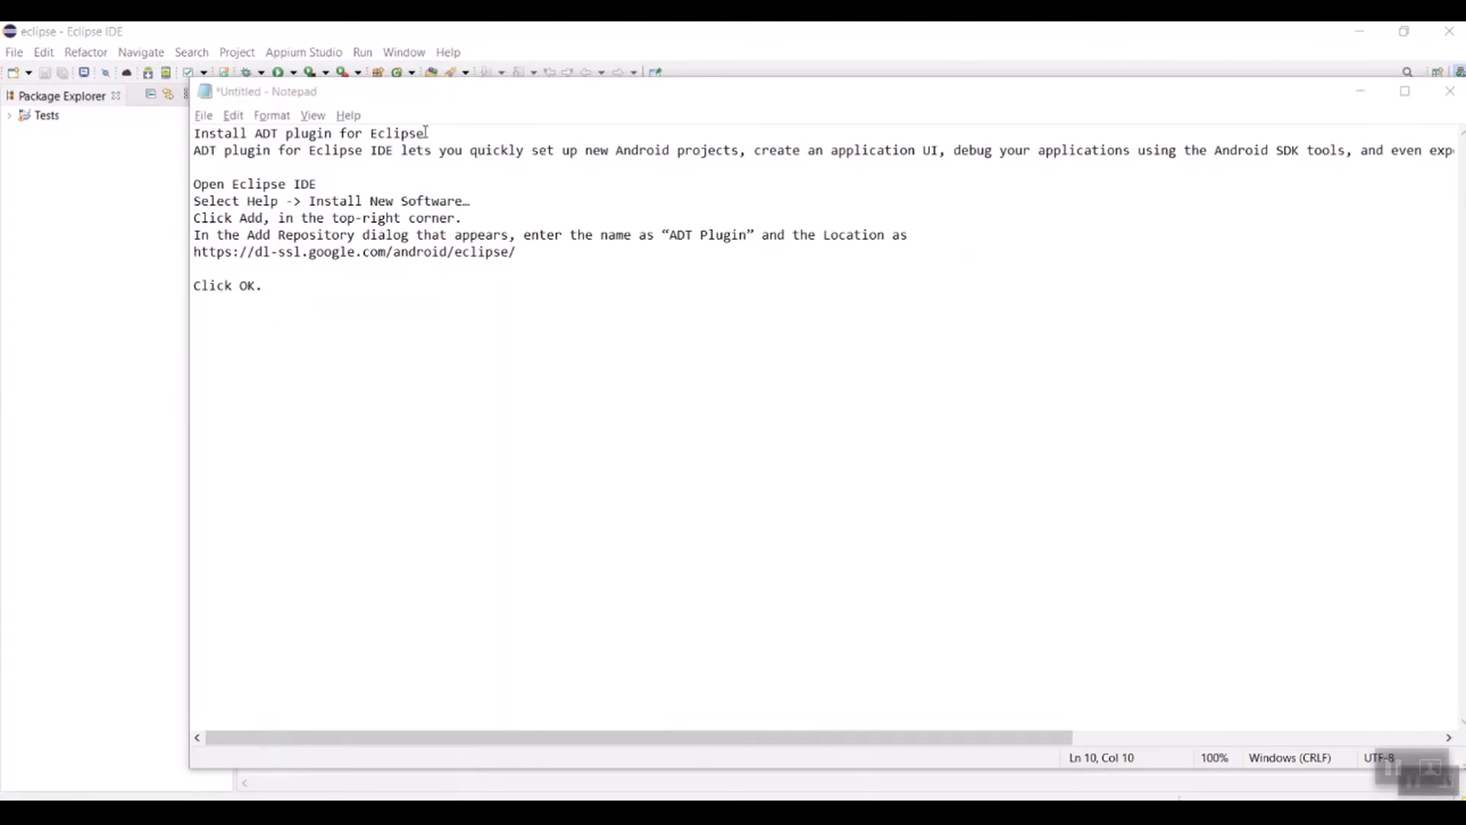
Step: Copy the ADT update site URL from the notes and load it in Install New Software
drag(425, 133, 194, 134)
drag(519, 253, 193, 251)
key(ctrl+c)
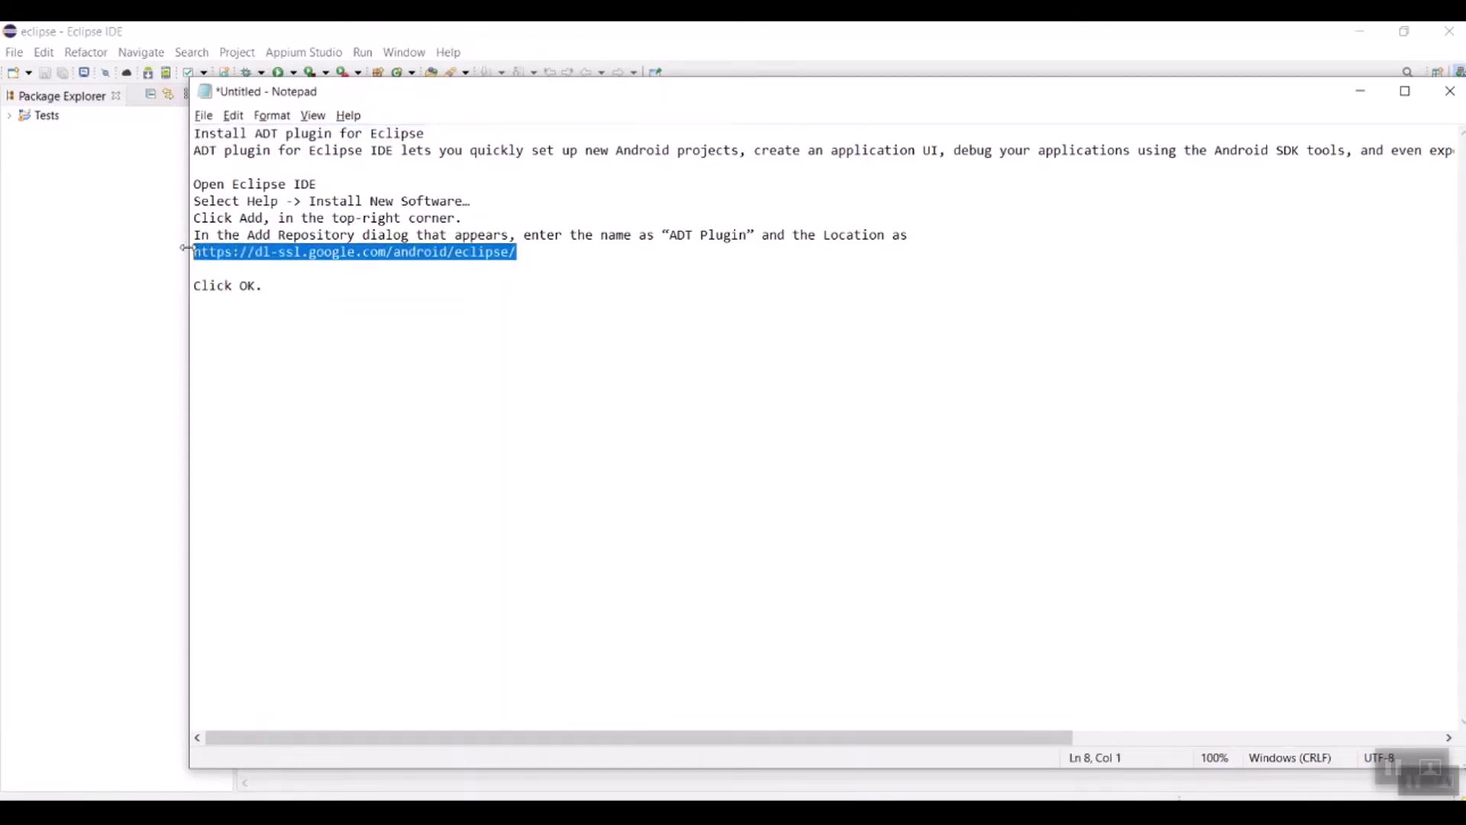
click(448, 55)
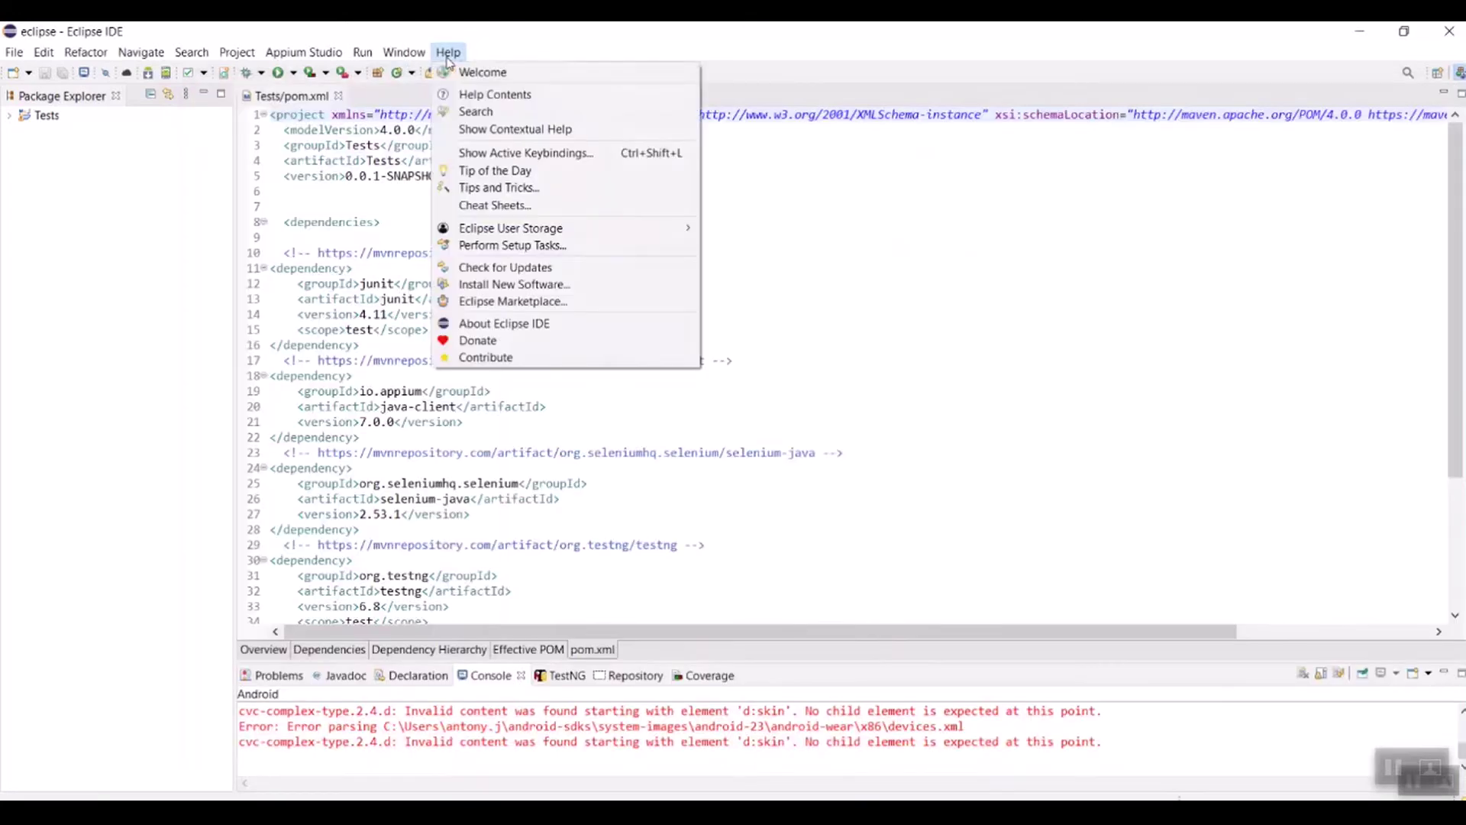
mouse_move(510, 231)
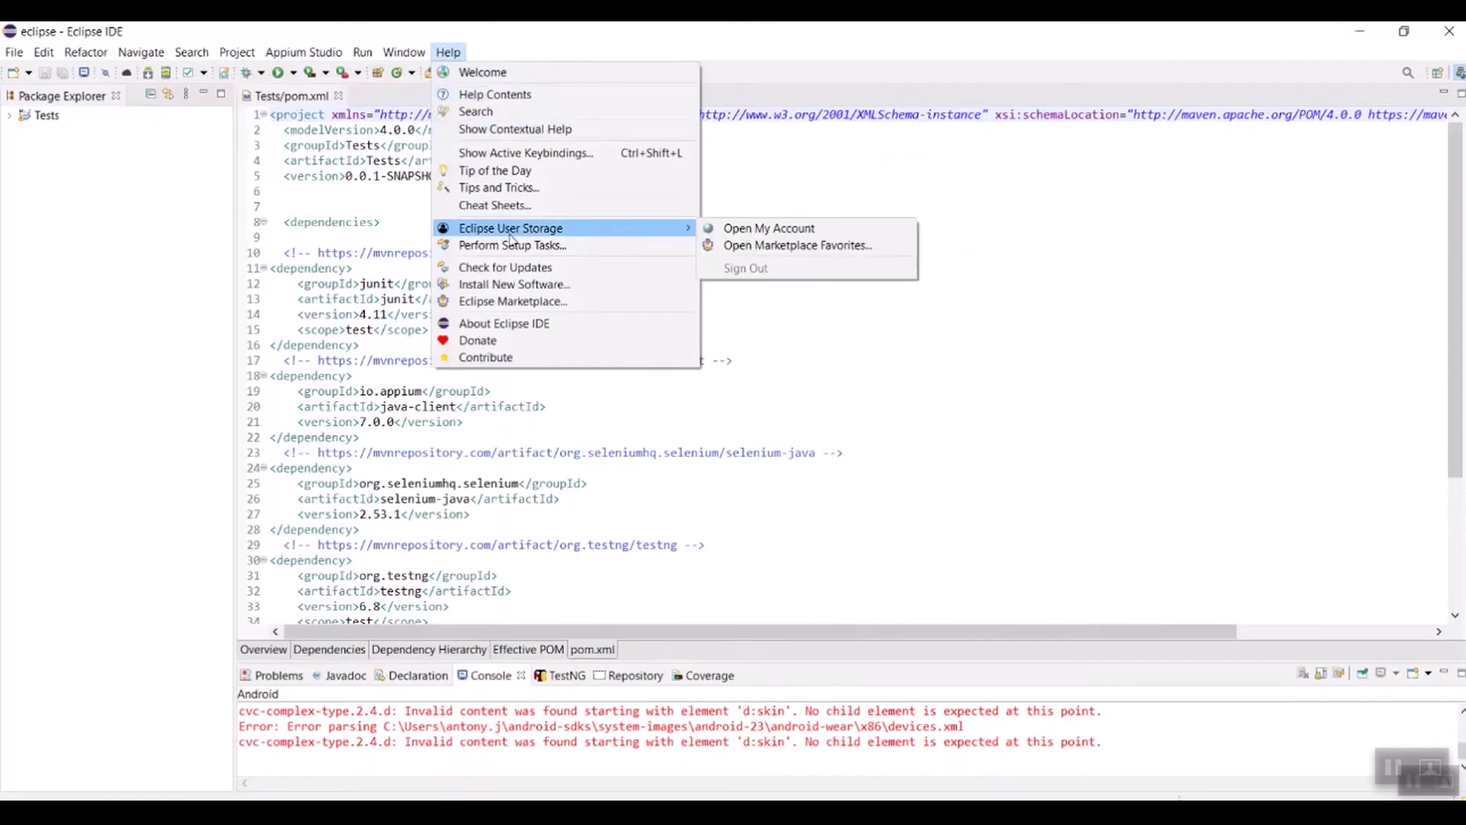
click(524, 285)
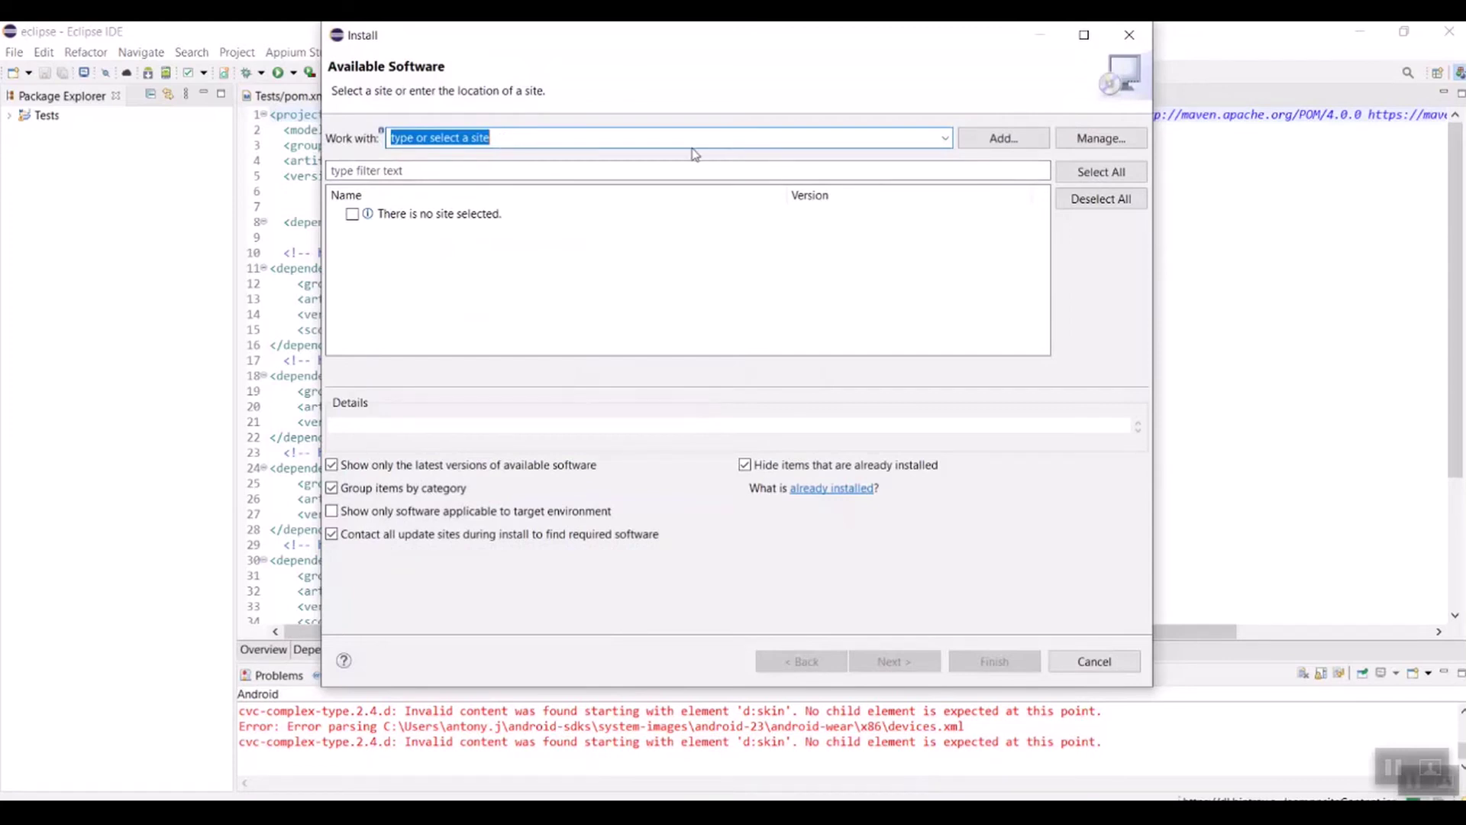
key(ctrl+v)
key(Return)
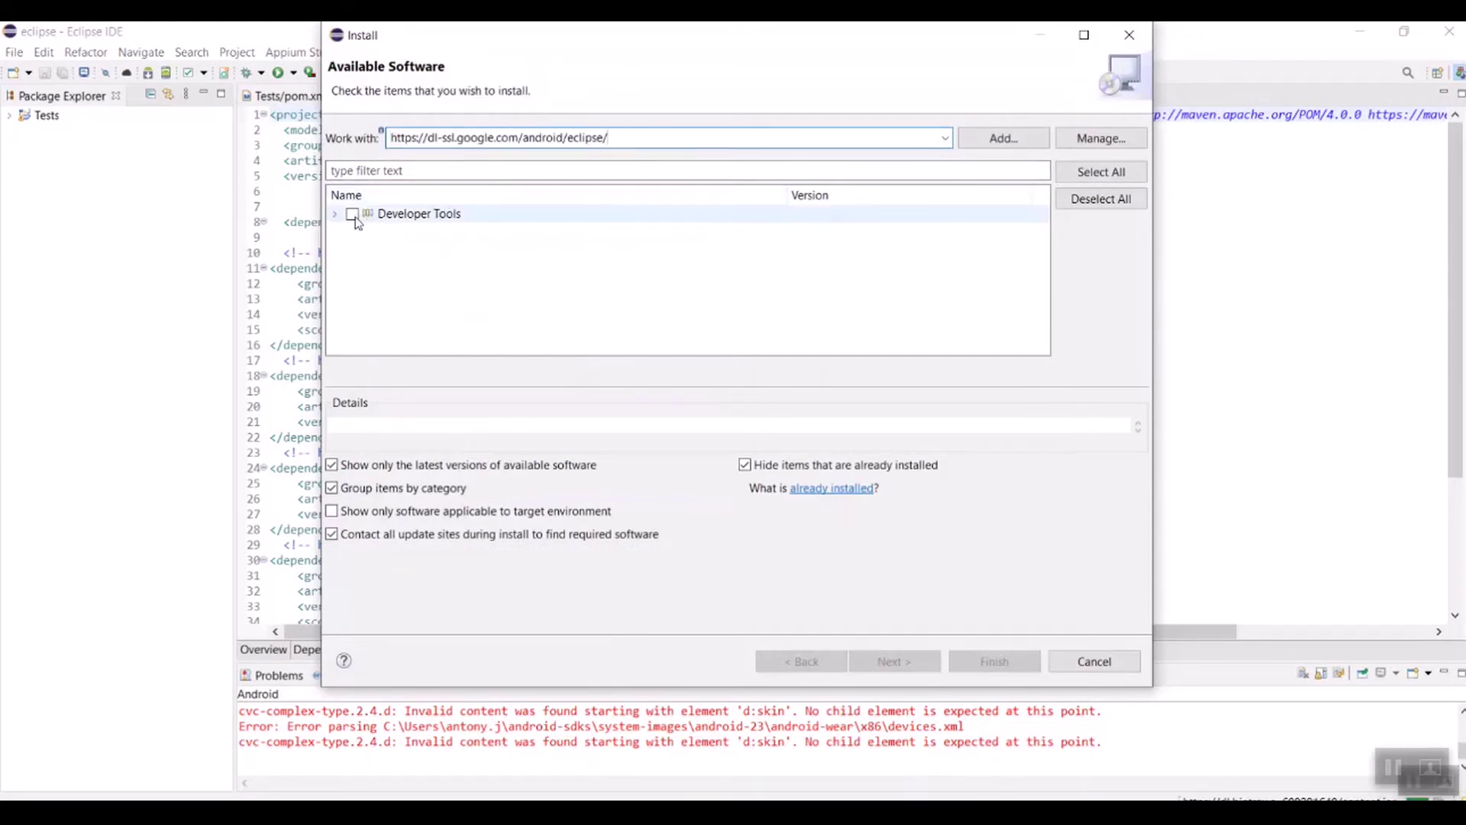
Step: Tick Developer Tools and proceed to the Android Development Tools 23.0.7 install details
click(352, 216)
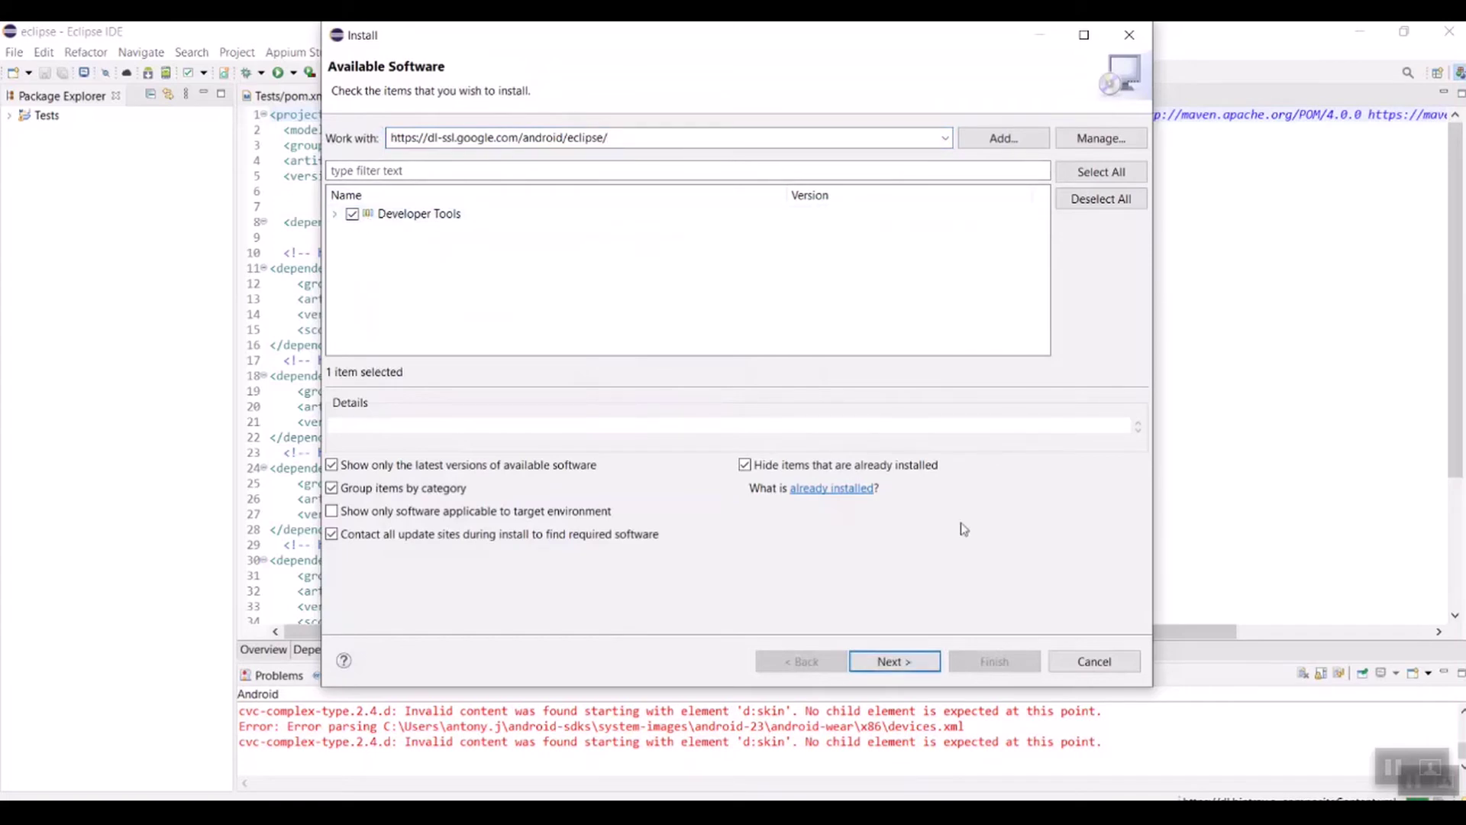
click(895, 662)
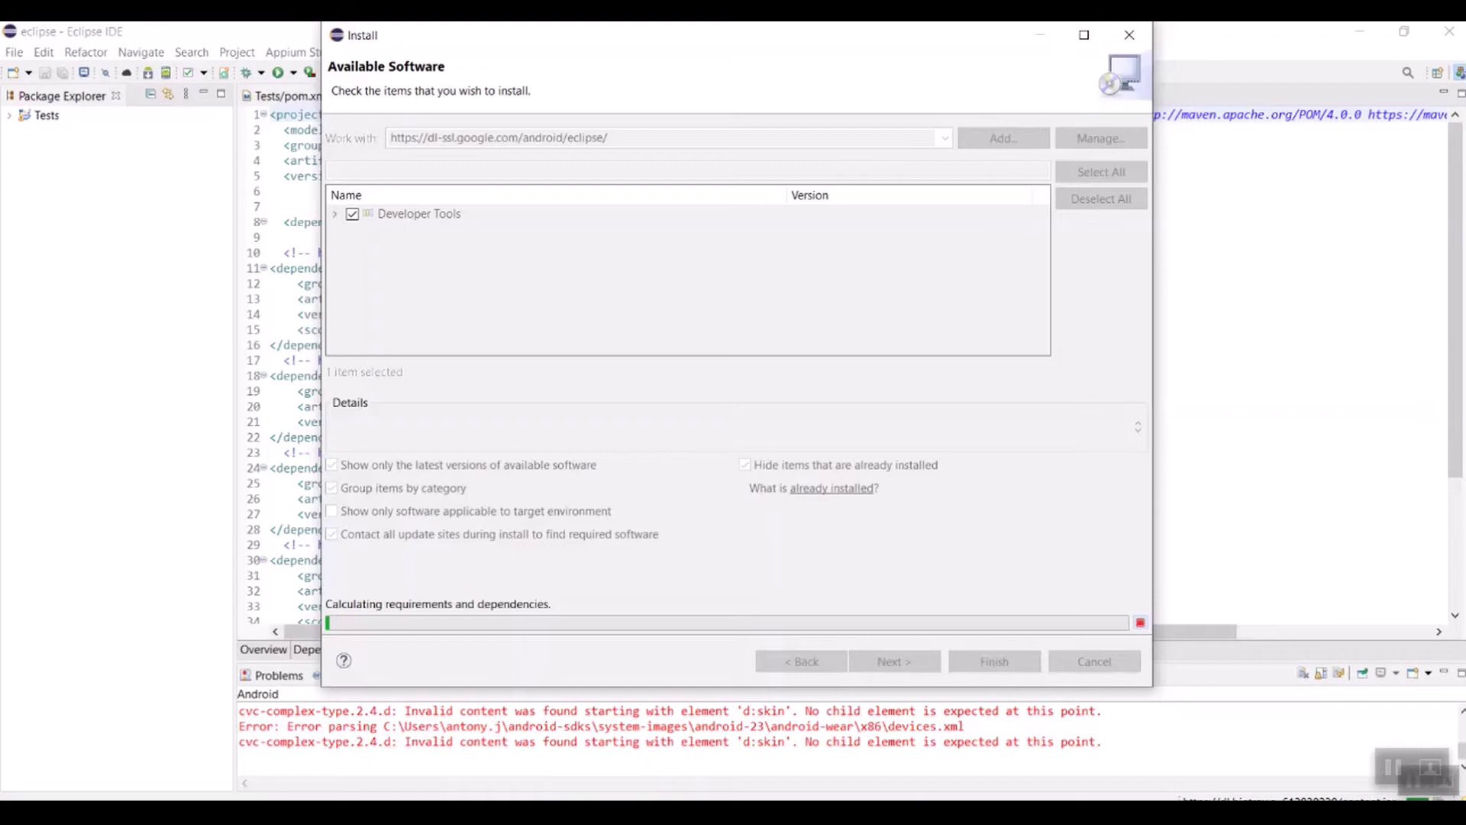
key(alt+Tab)
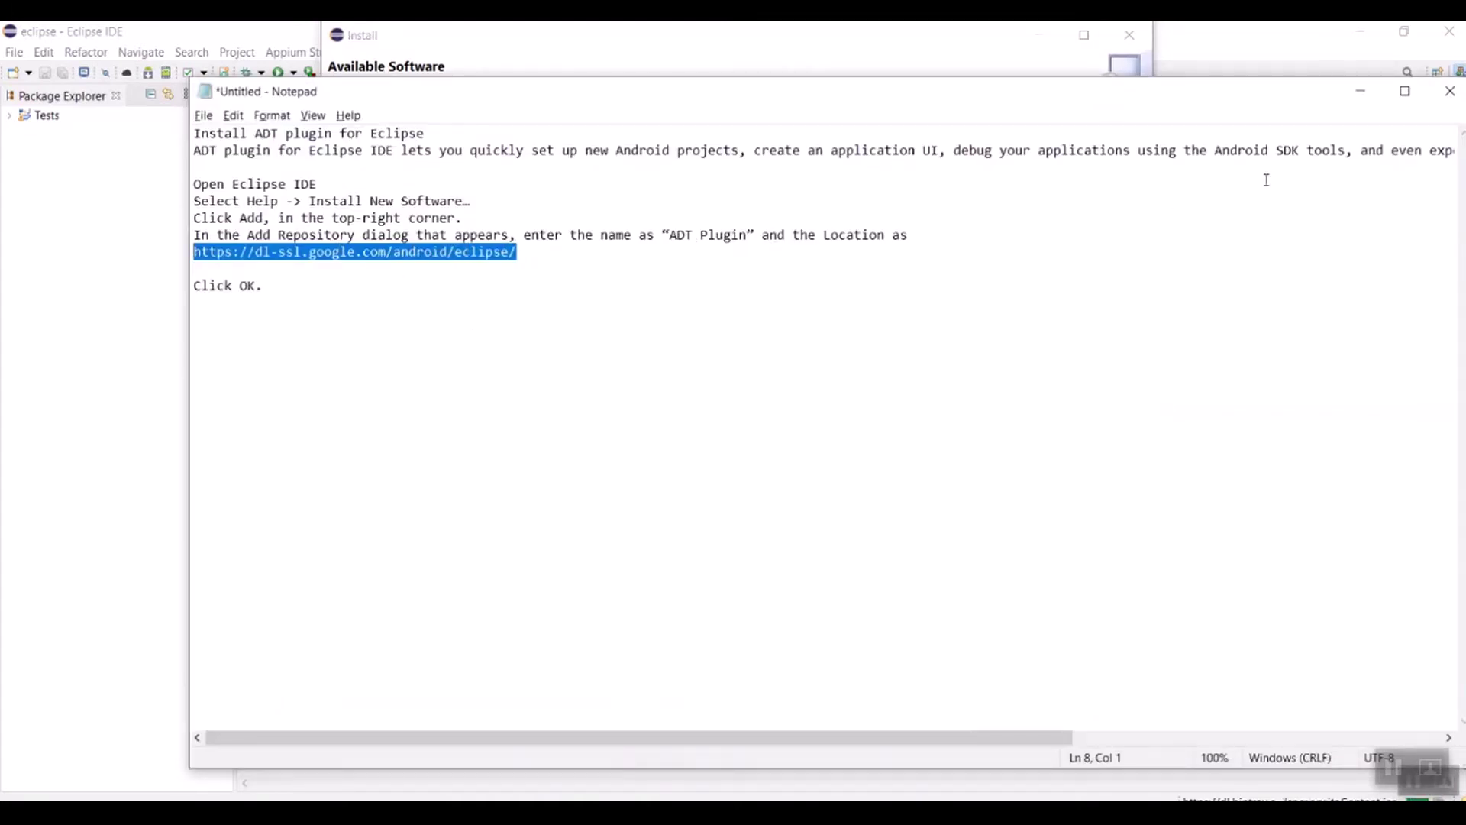
click(1360, 91)
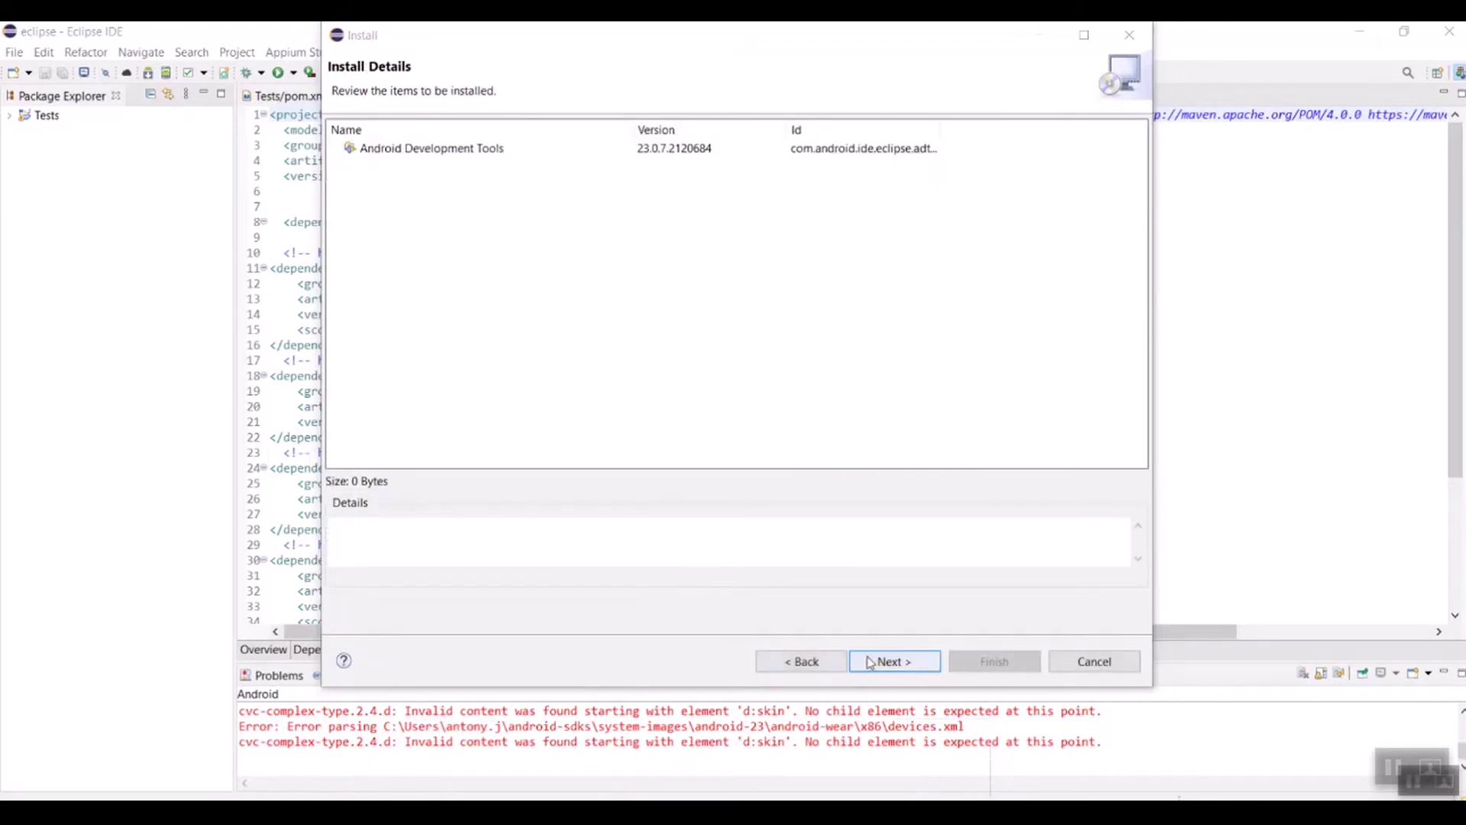
Step: Accept the ADT license, install despite the unsigned-content warning, and restart Eclipse
click(879, 663)
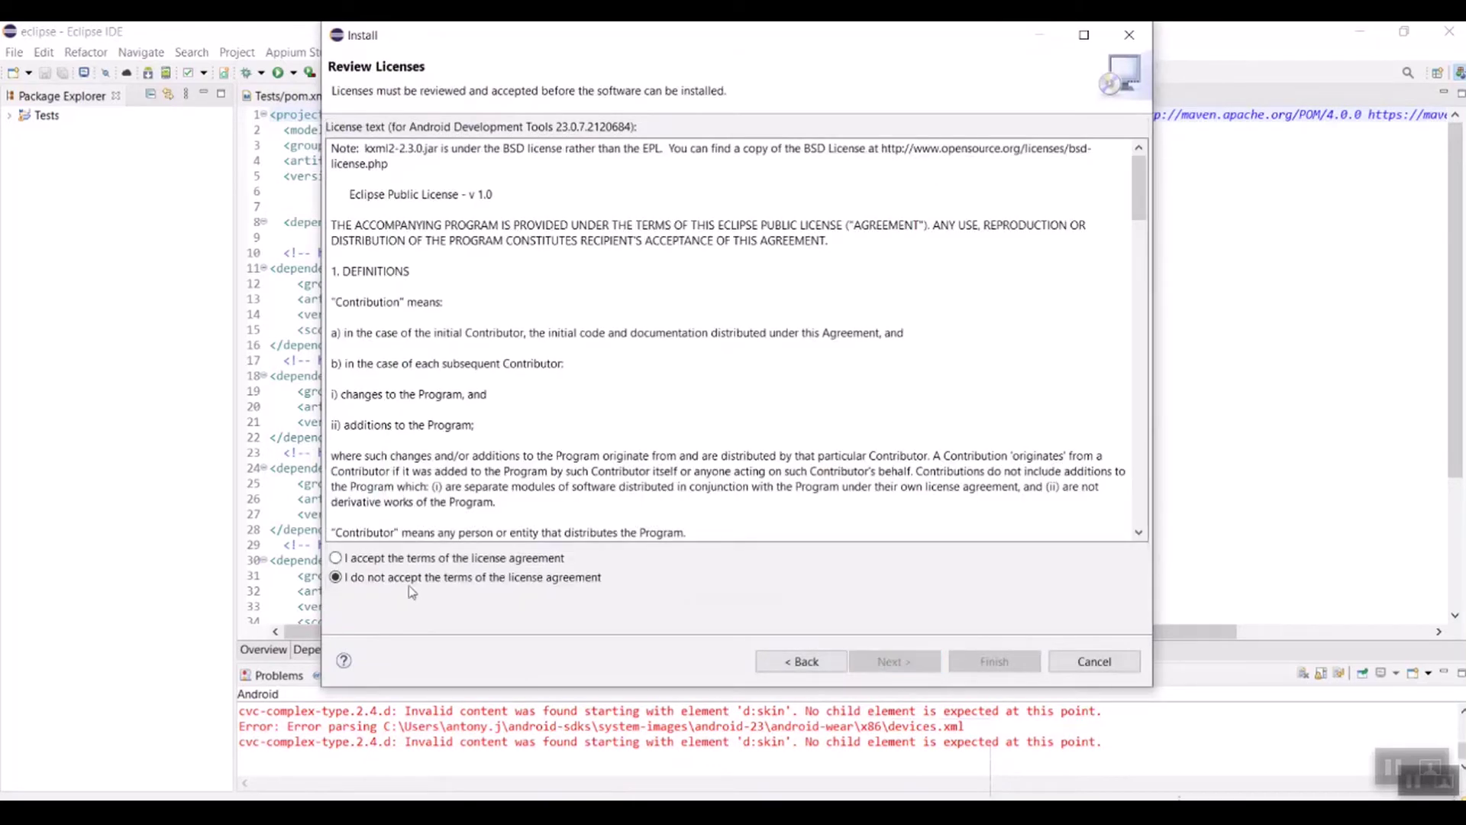
click(416, 561)
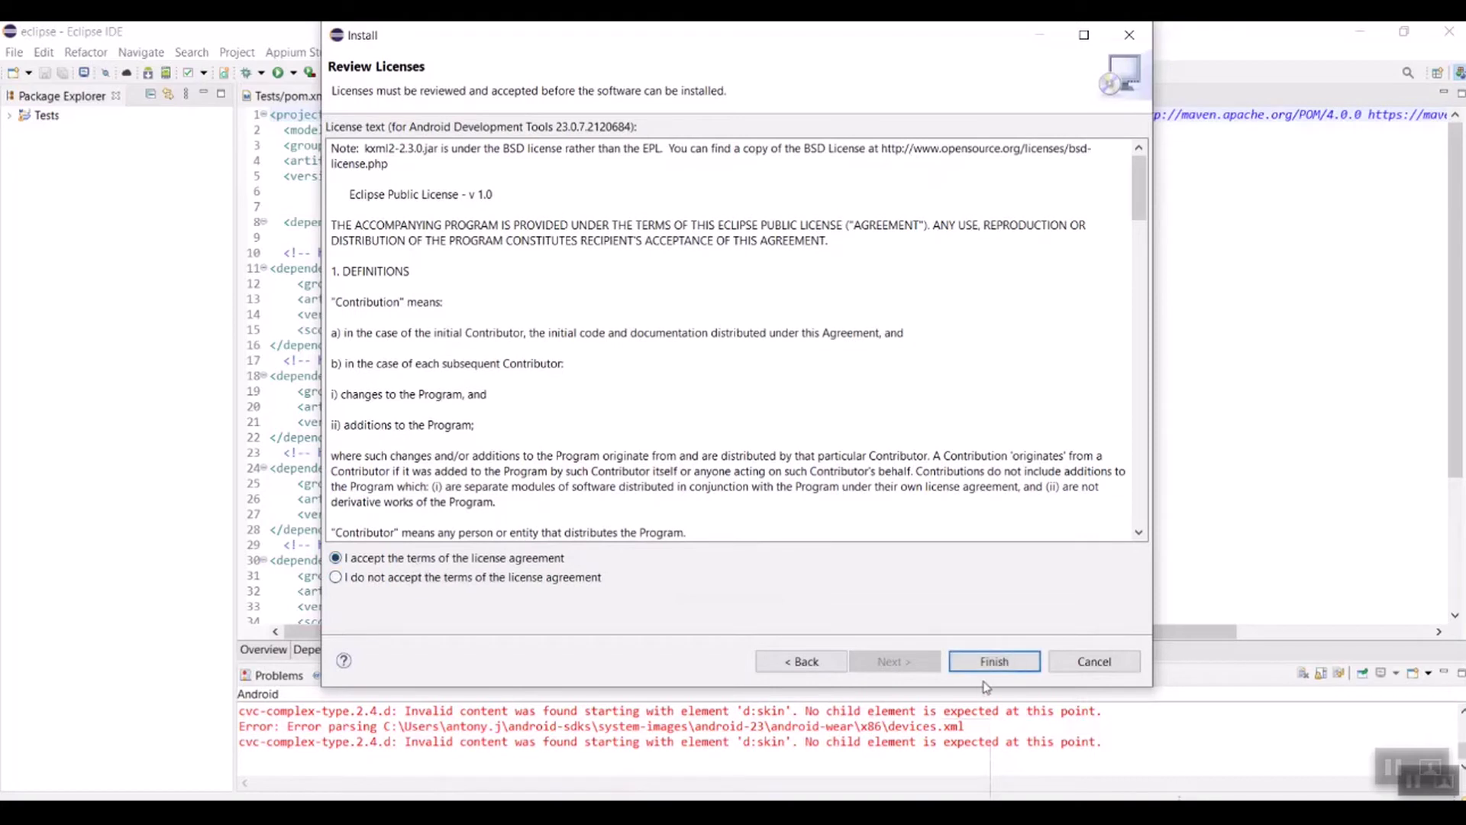
click(993, 663)
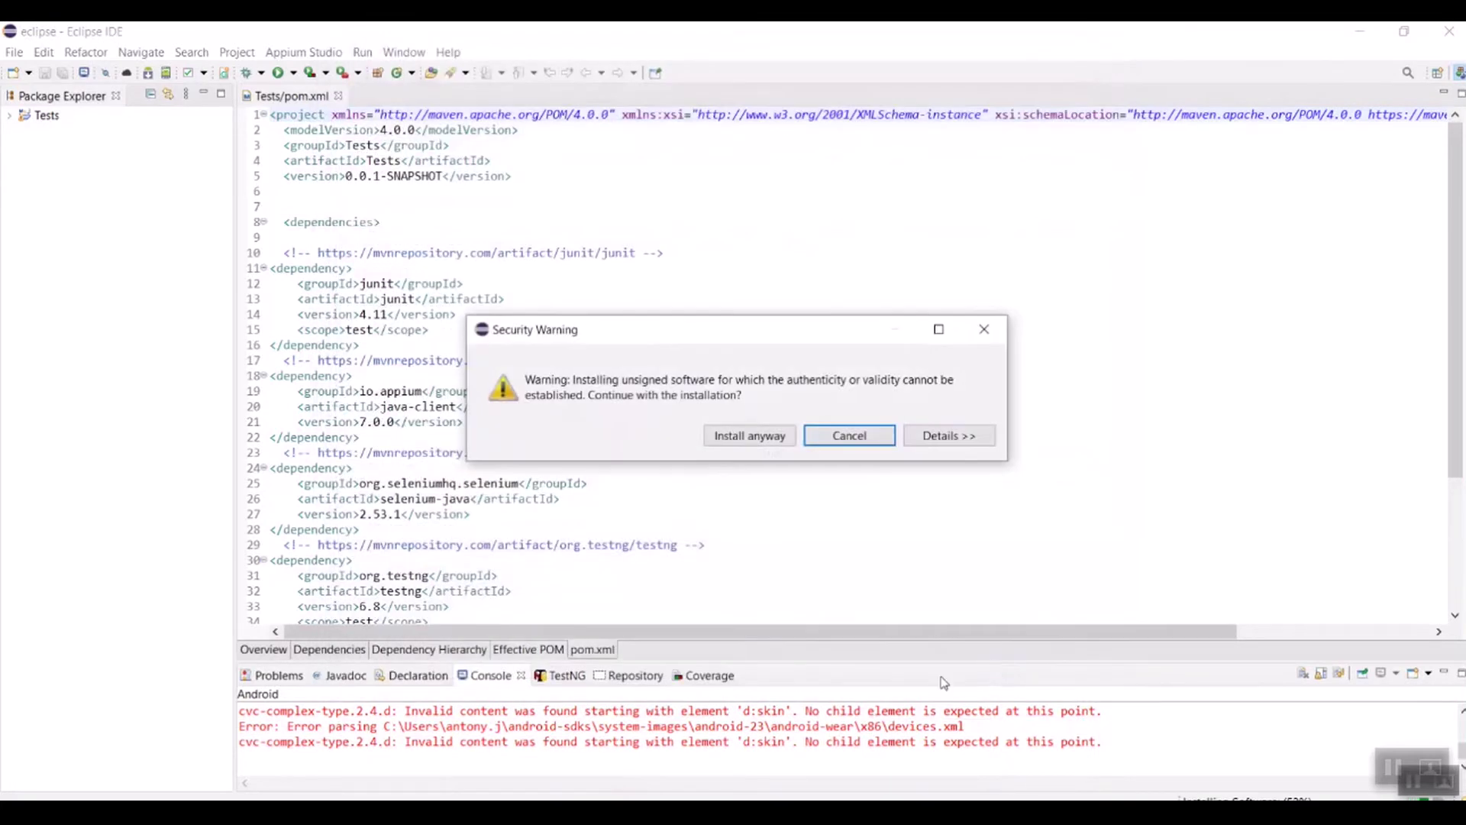
click(753, 440)
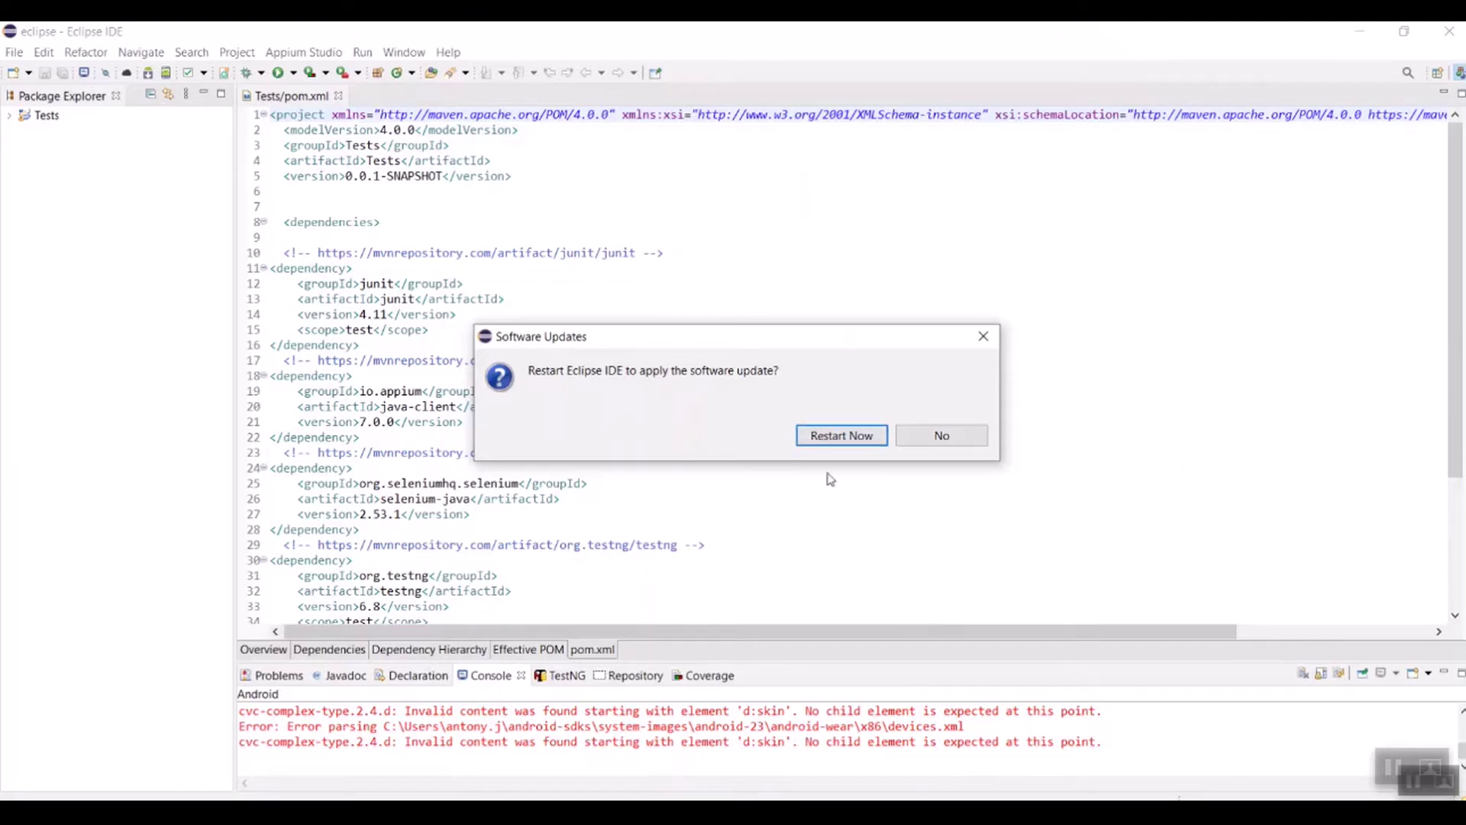
click(839, 437)
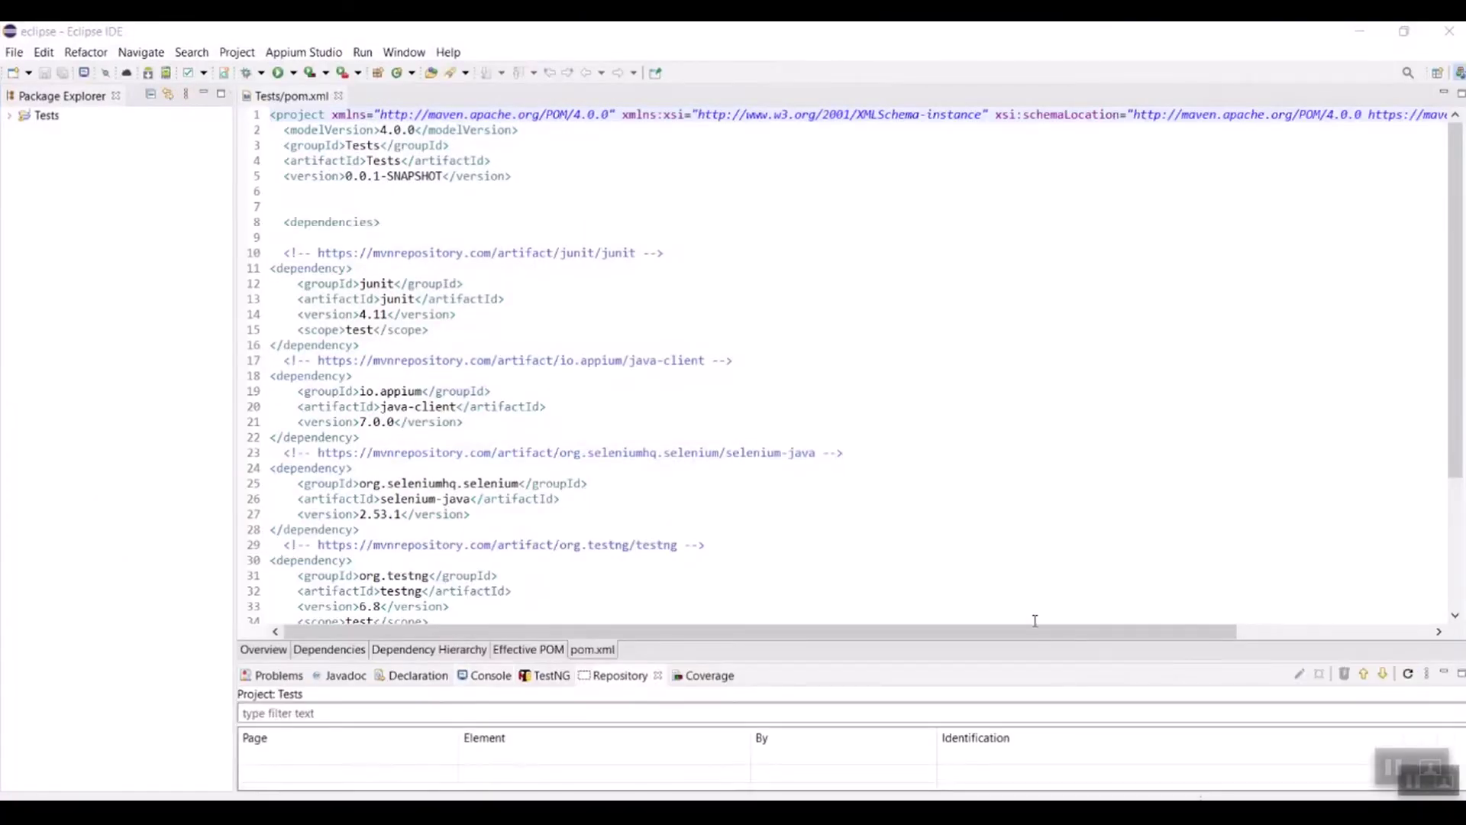
click(404, 52)
click(436, 250)
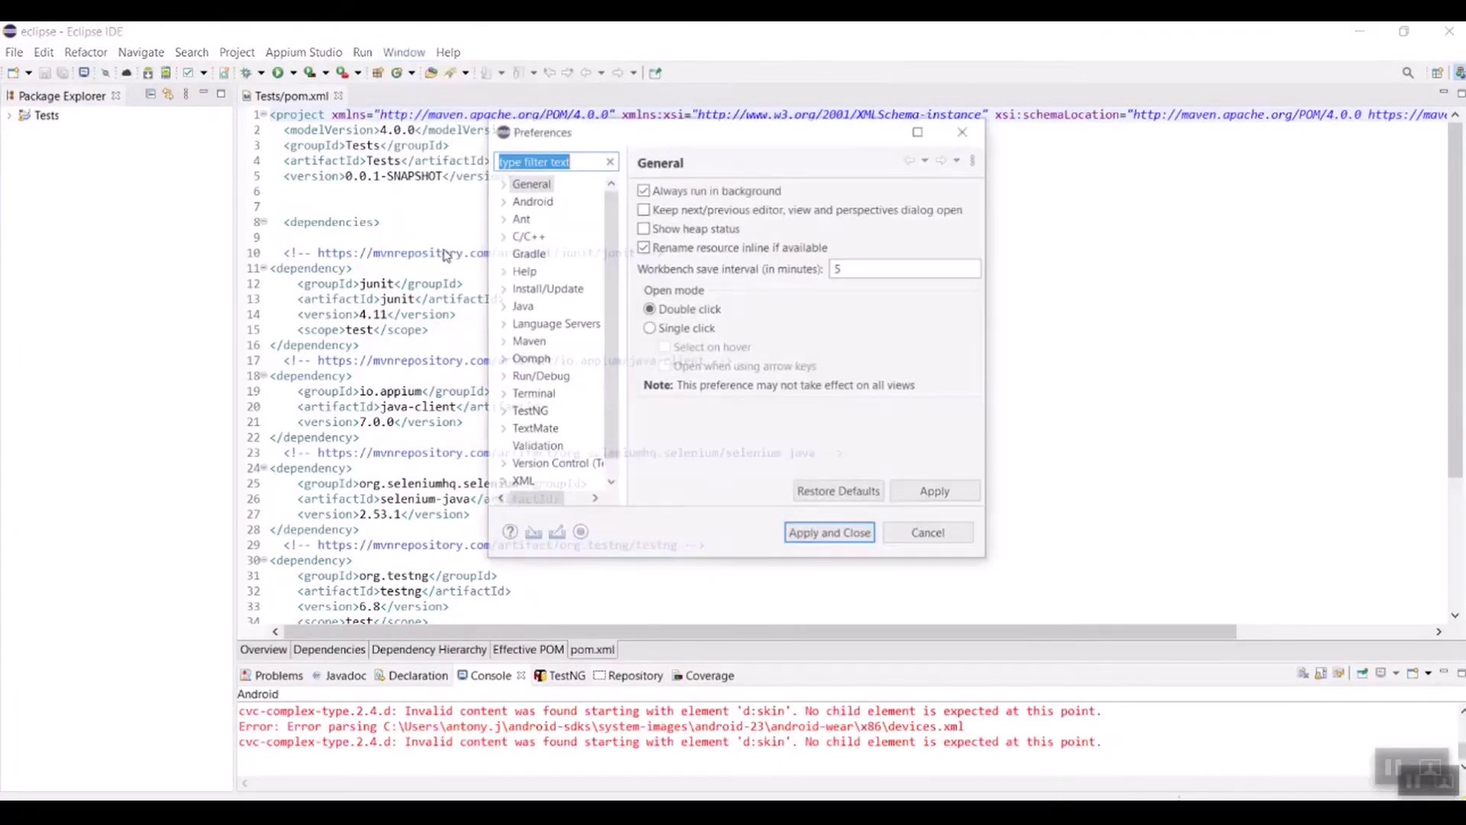
click(530, 200)
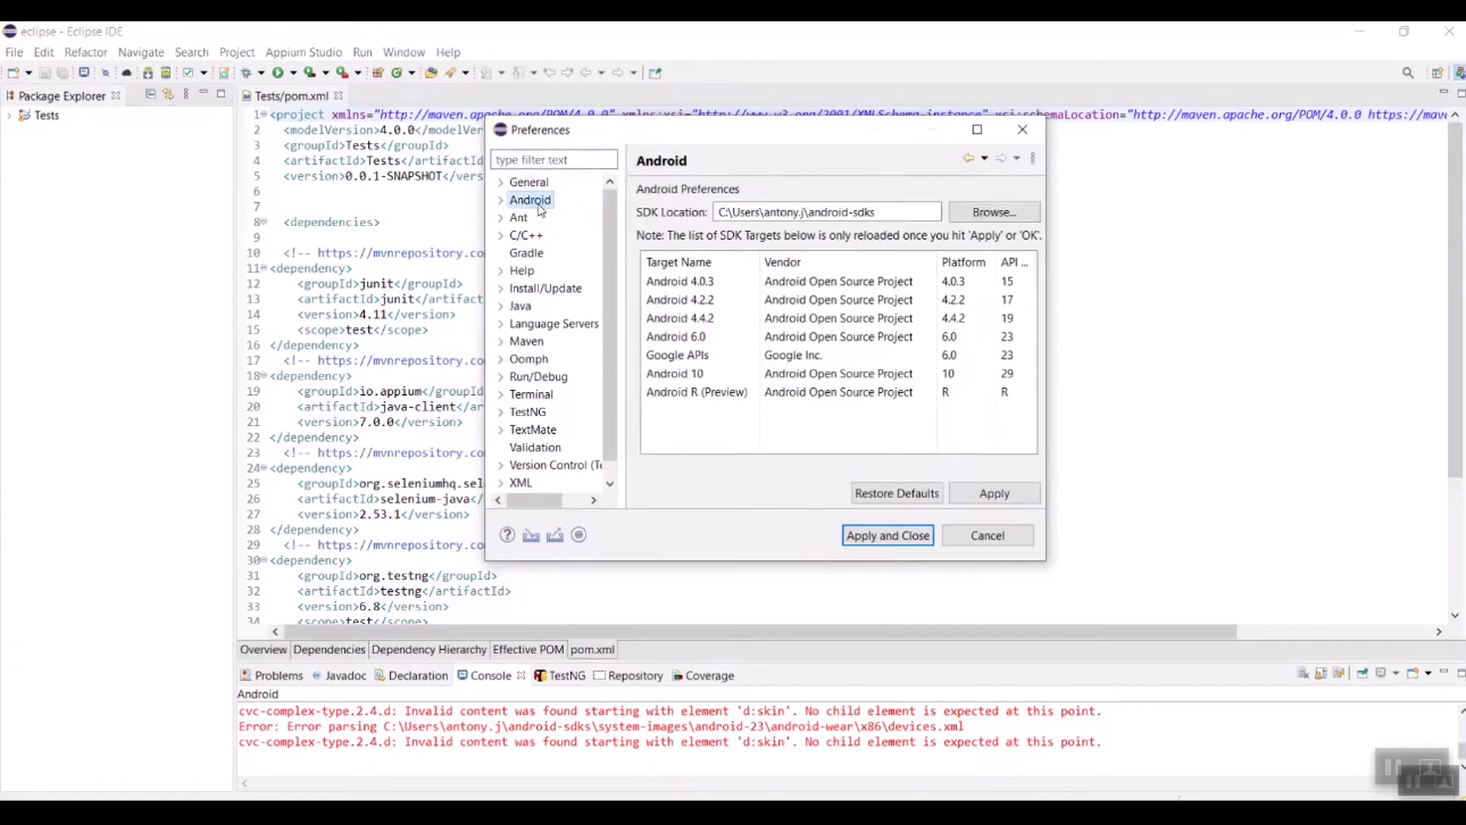
double_click(895, 214)
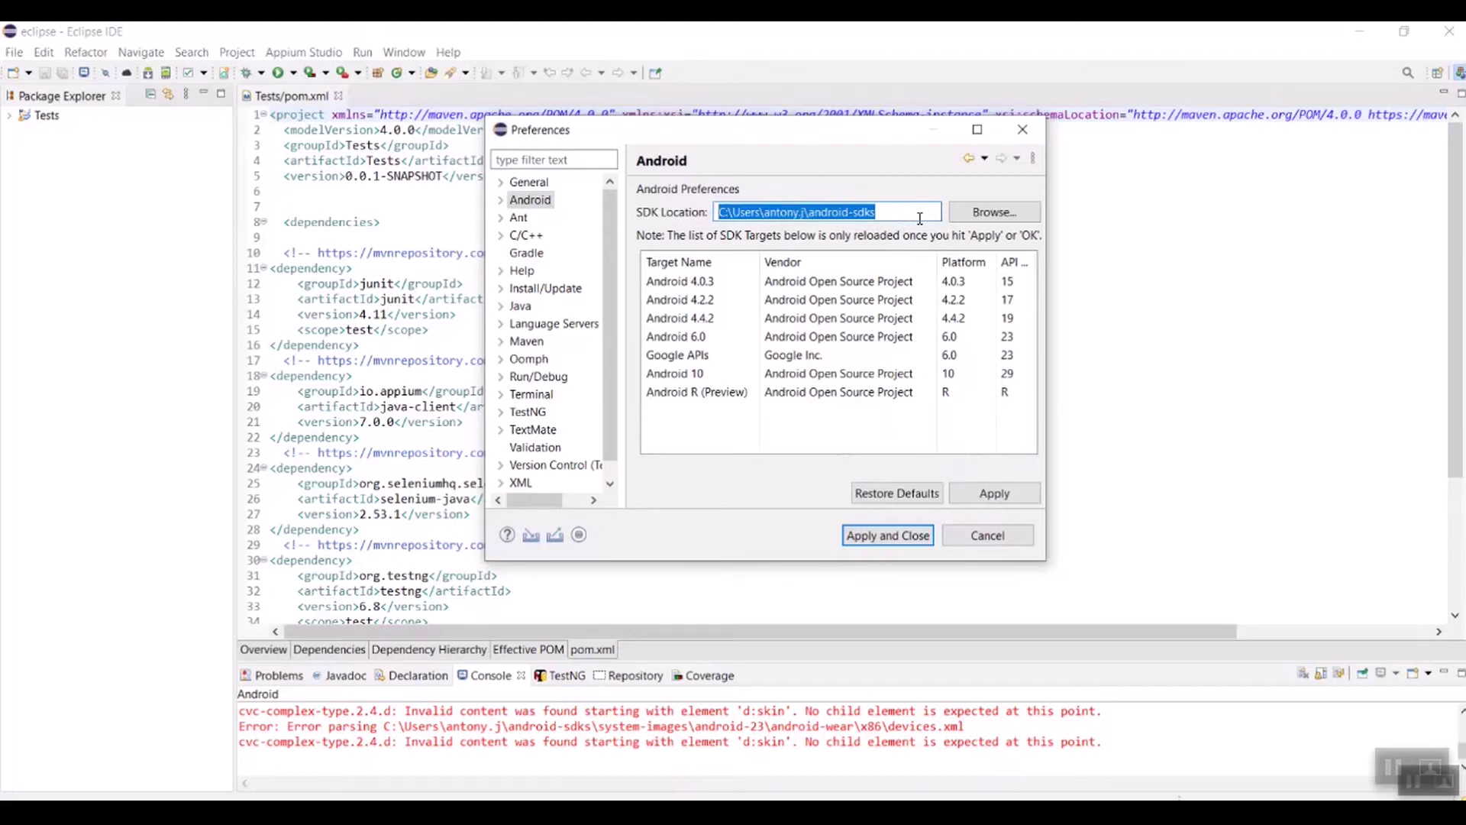
click(898, 537)
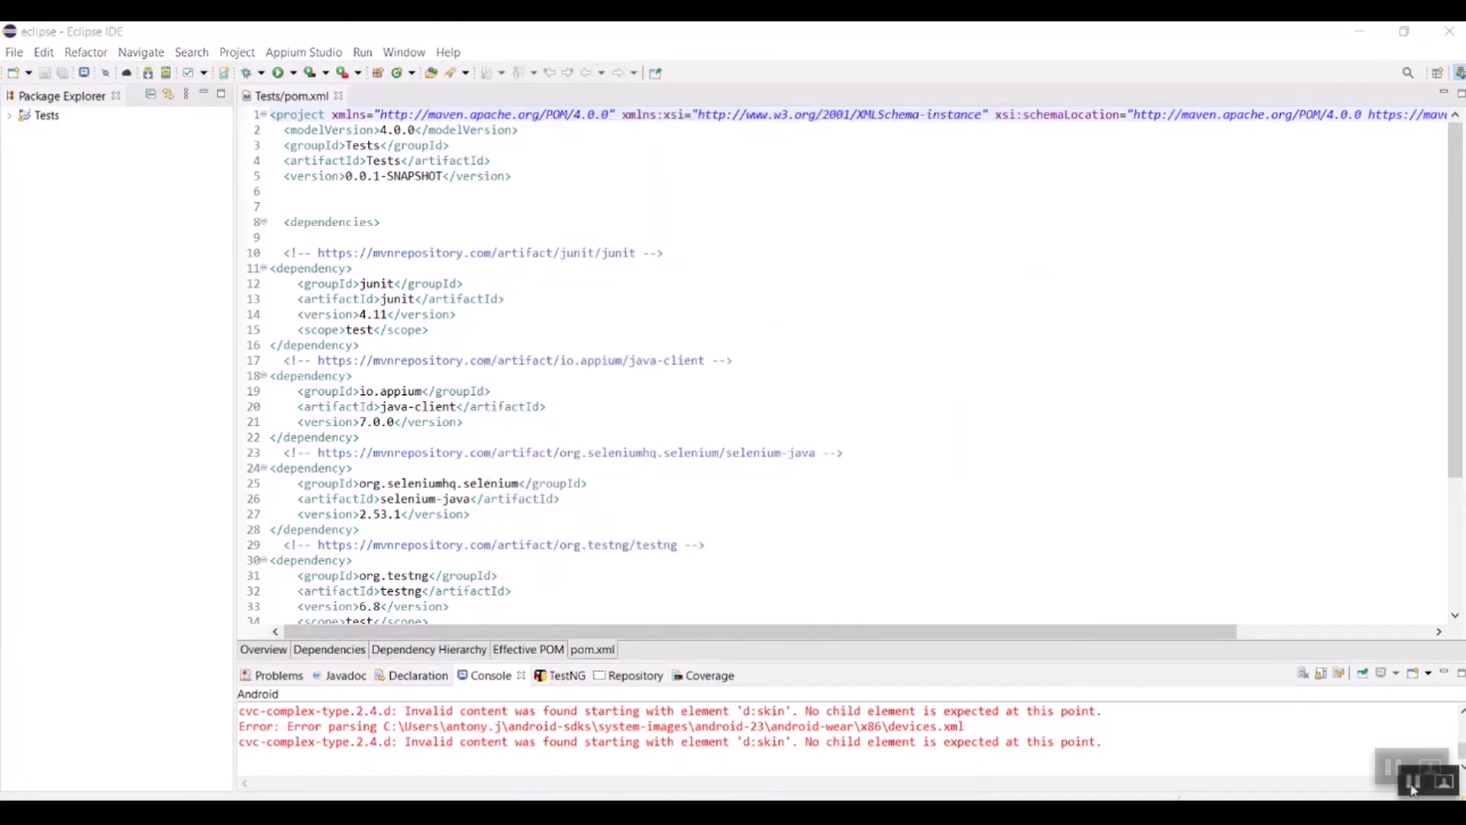
Step: Open Android SDK Manager filtered to installed packages only, then bring up Windows search
click(411, 52)
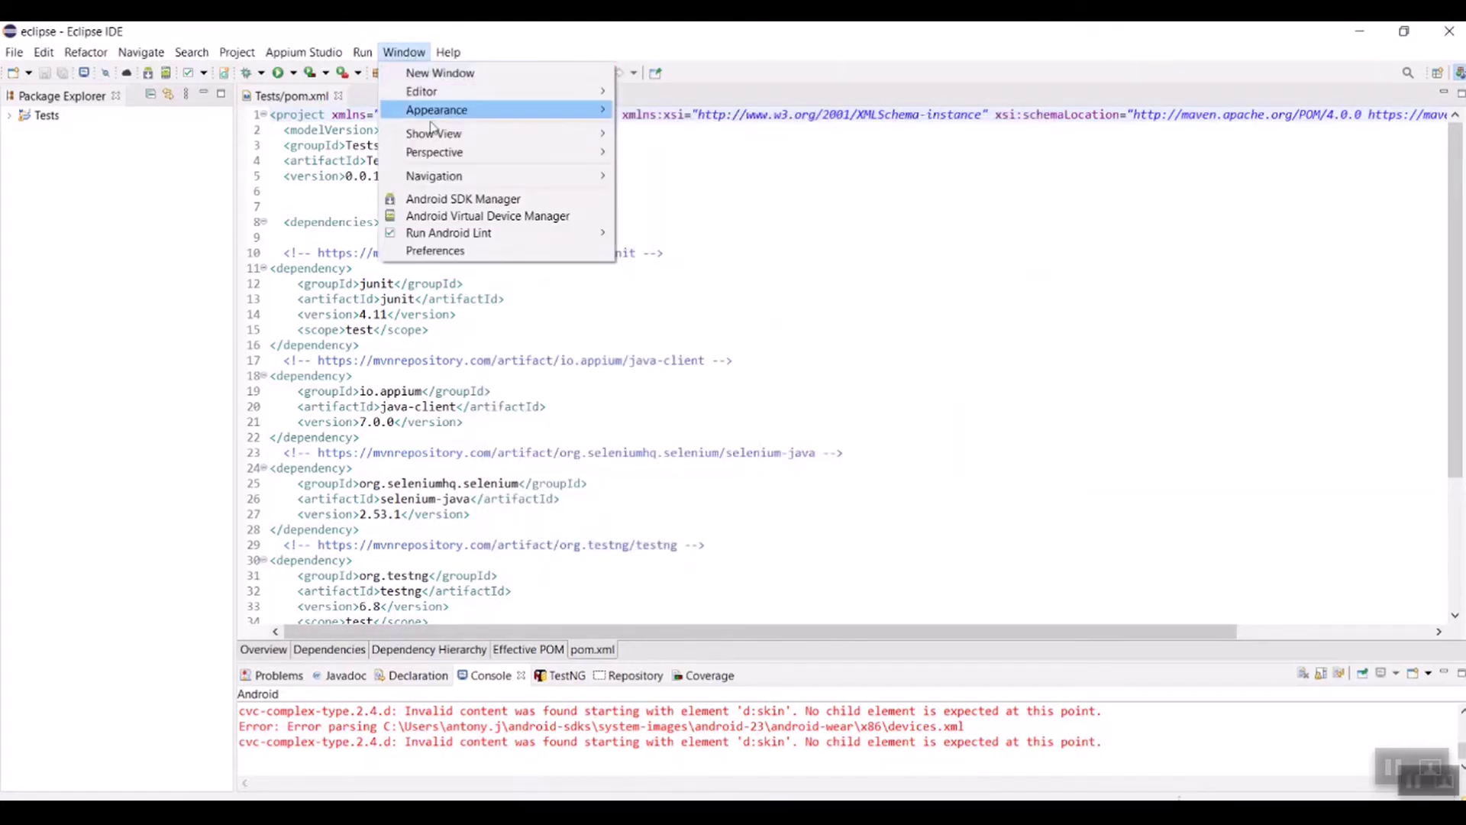
click(452, 200)
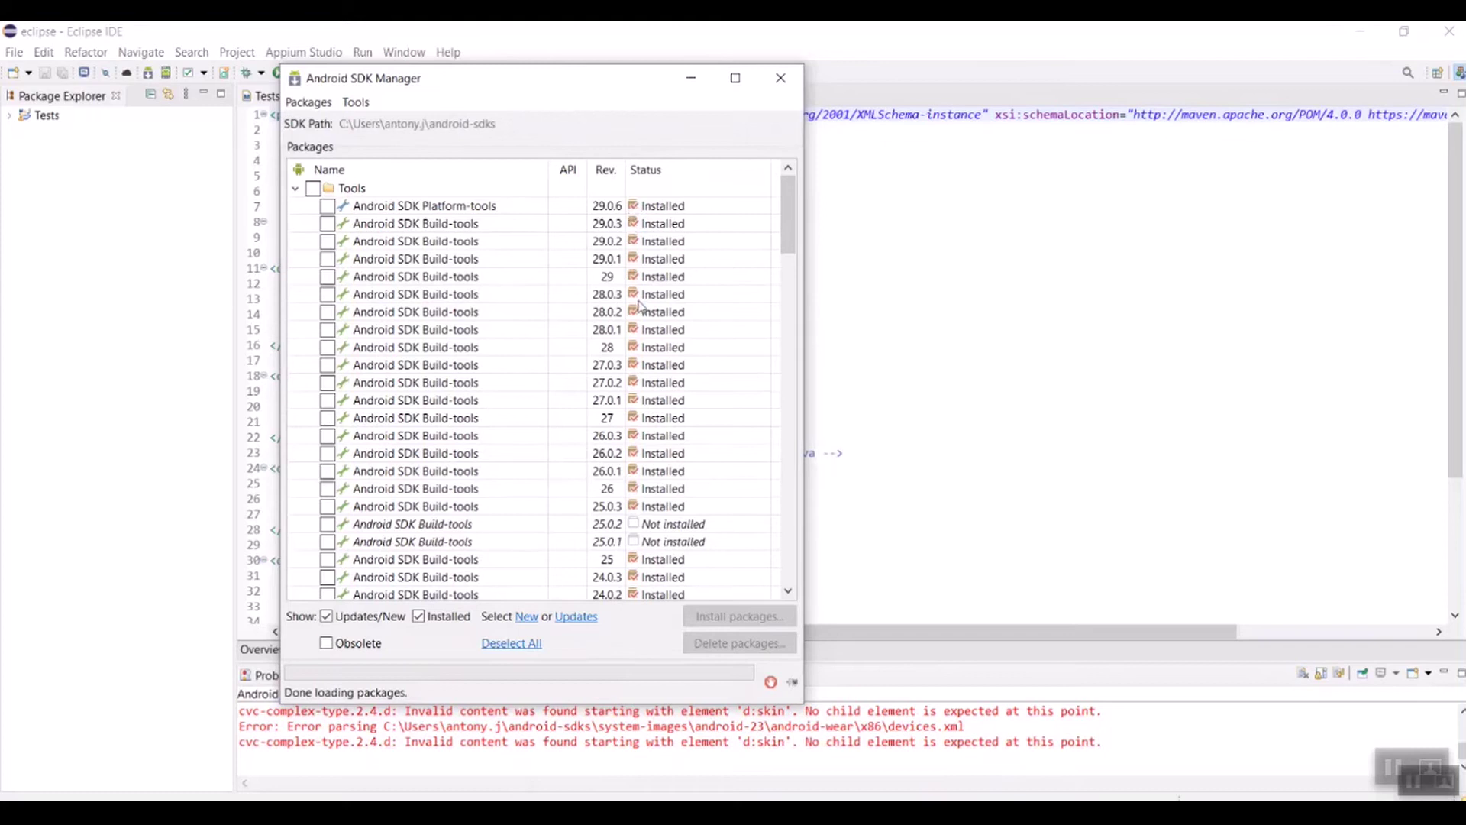
drag(786, 218, 785, 403)
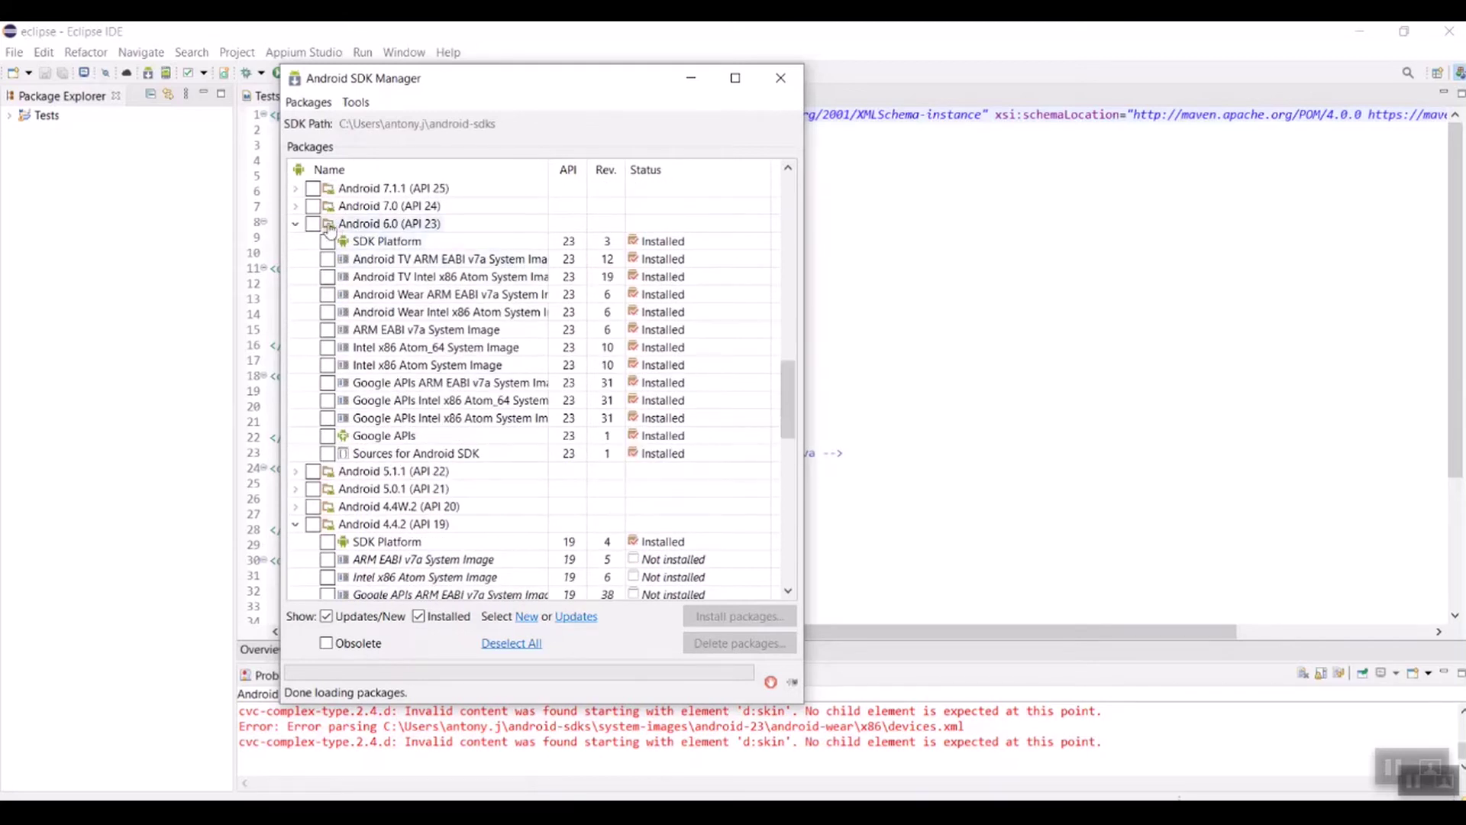
drag(787, 410, 792, 574)
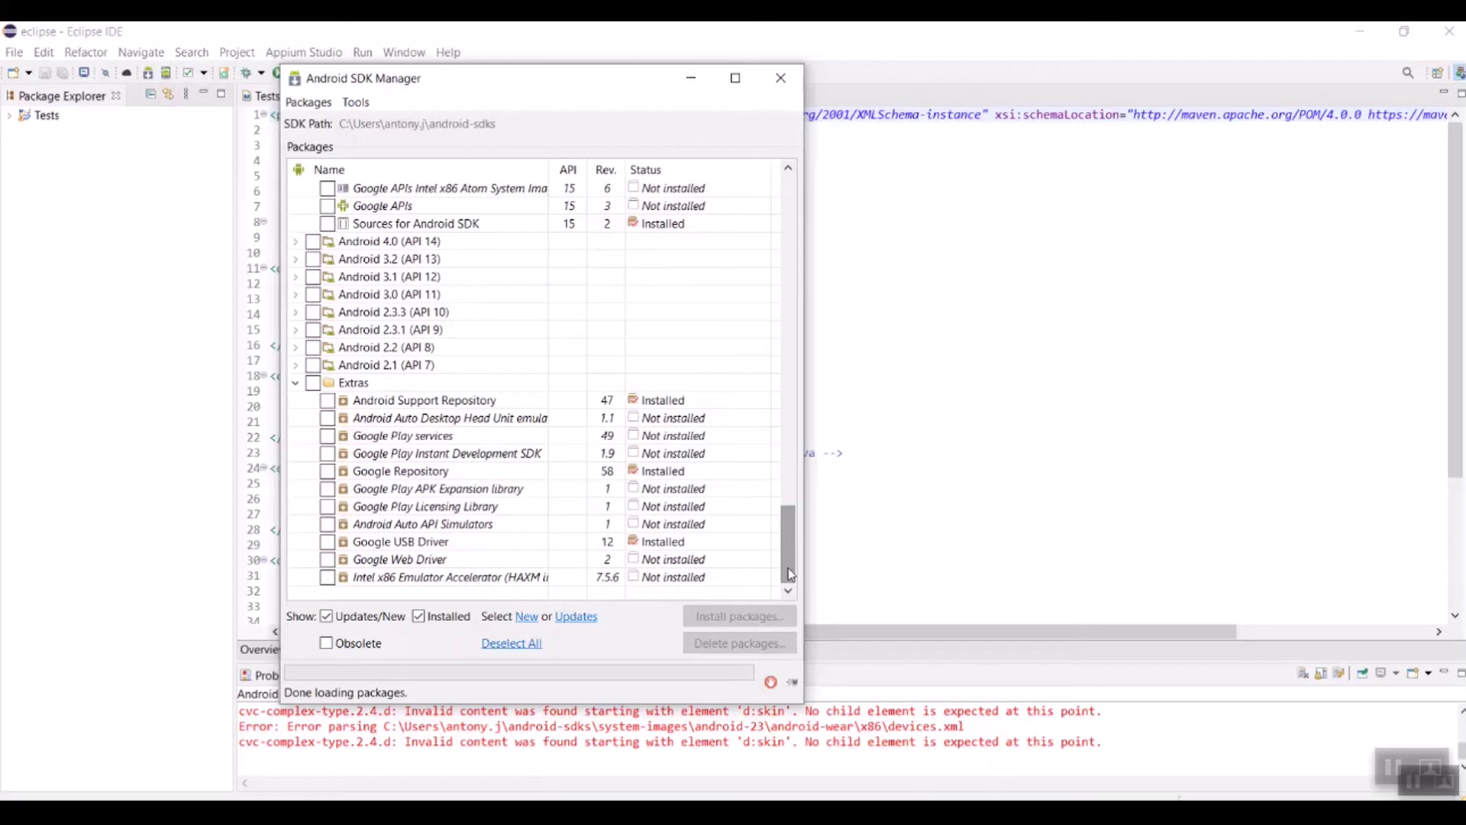
click(326, 616)
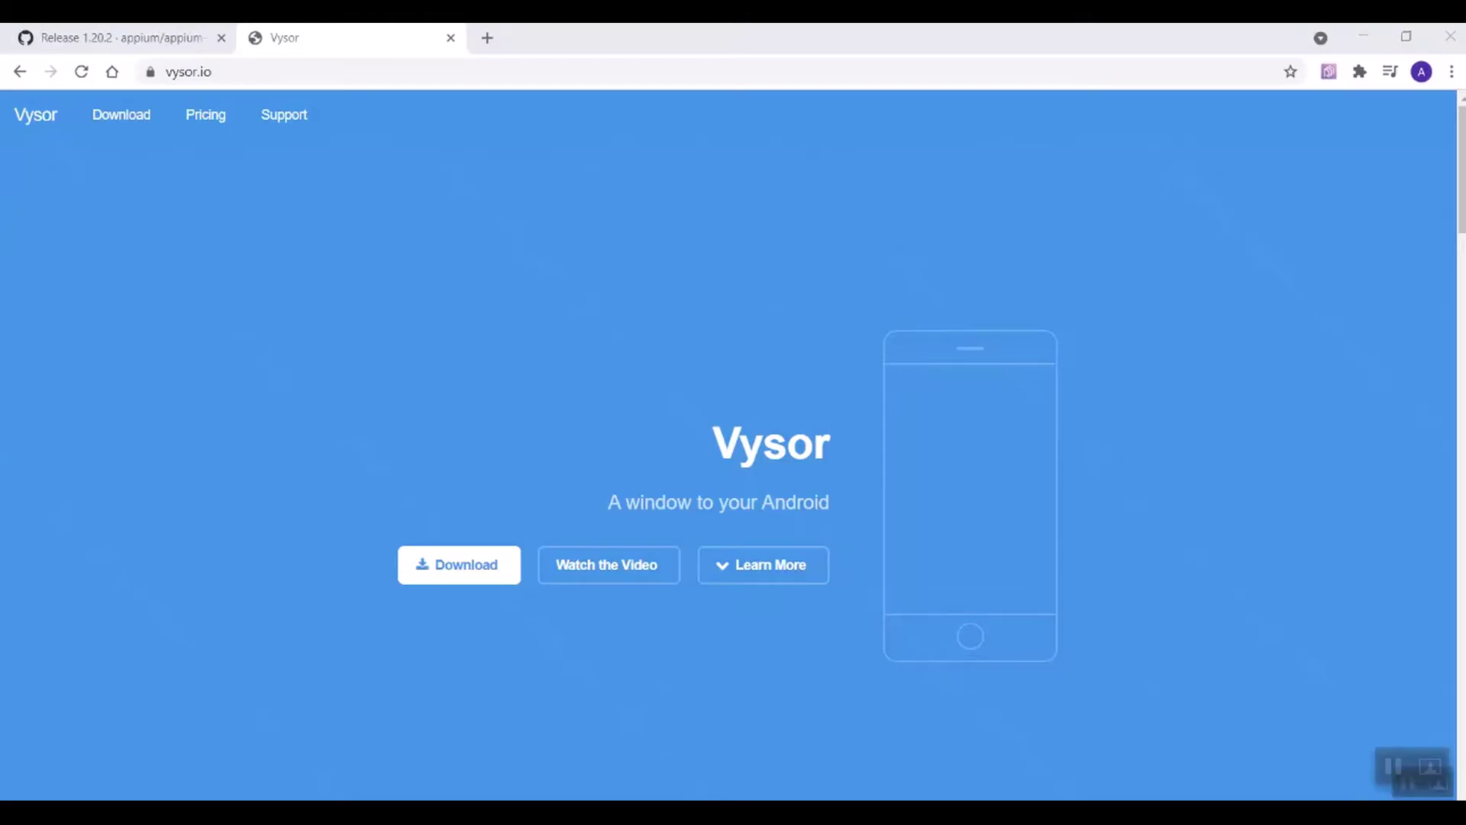
key(super)
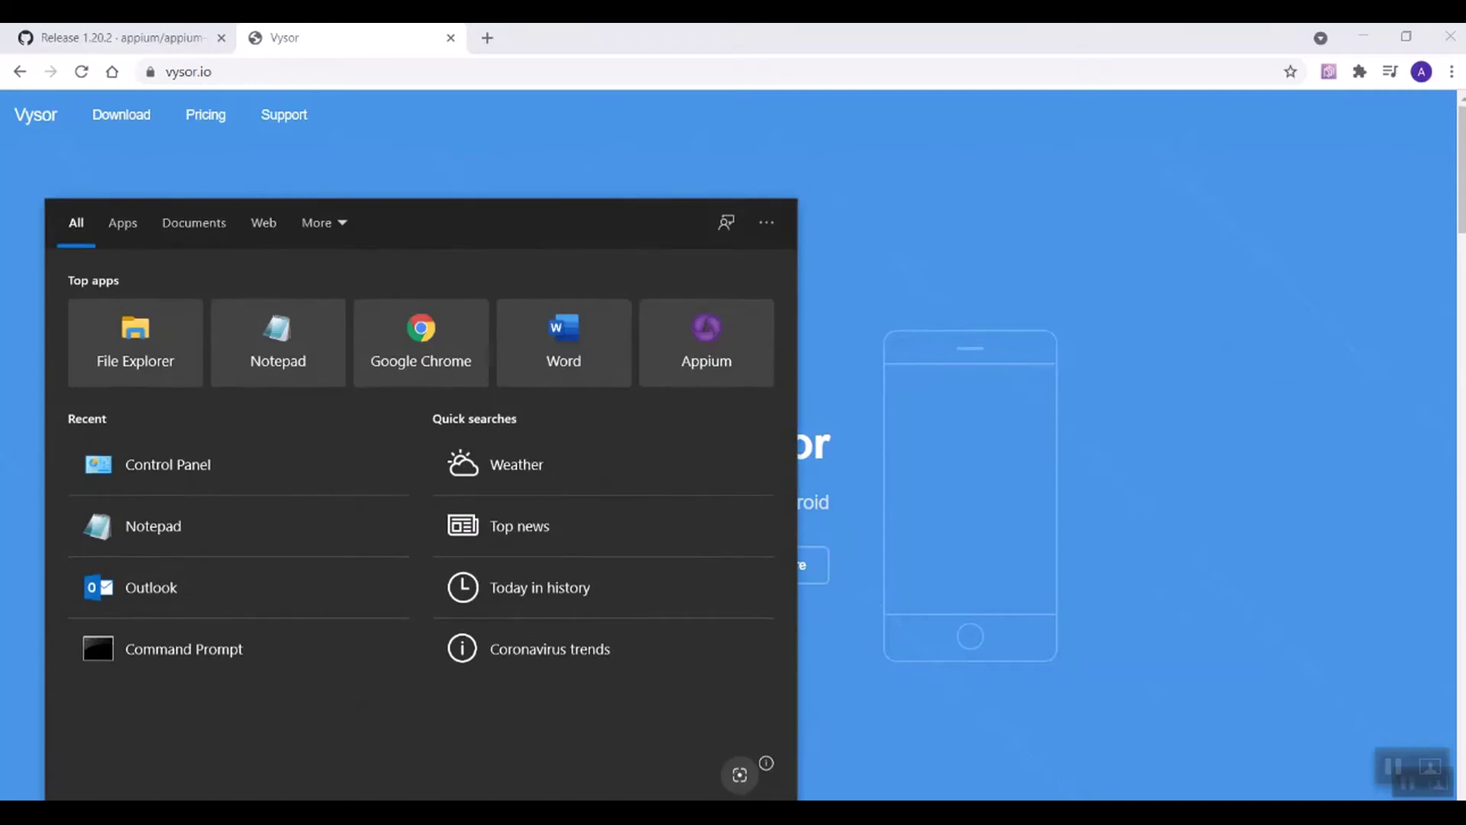
Step: Open Command Prompt, run adb devices, and select the attached phone's serial number
text(cmd)
key(Return)
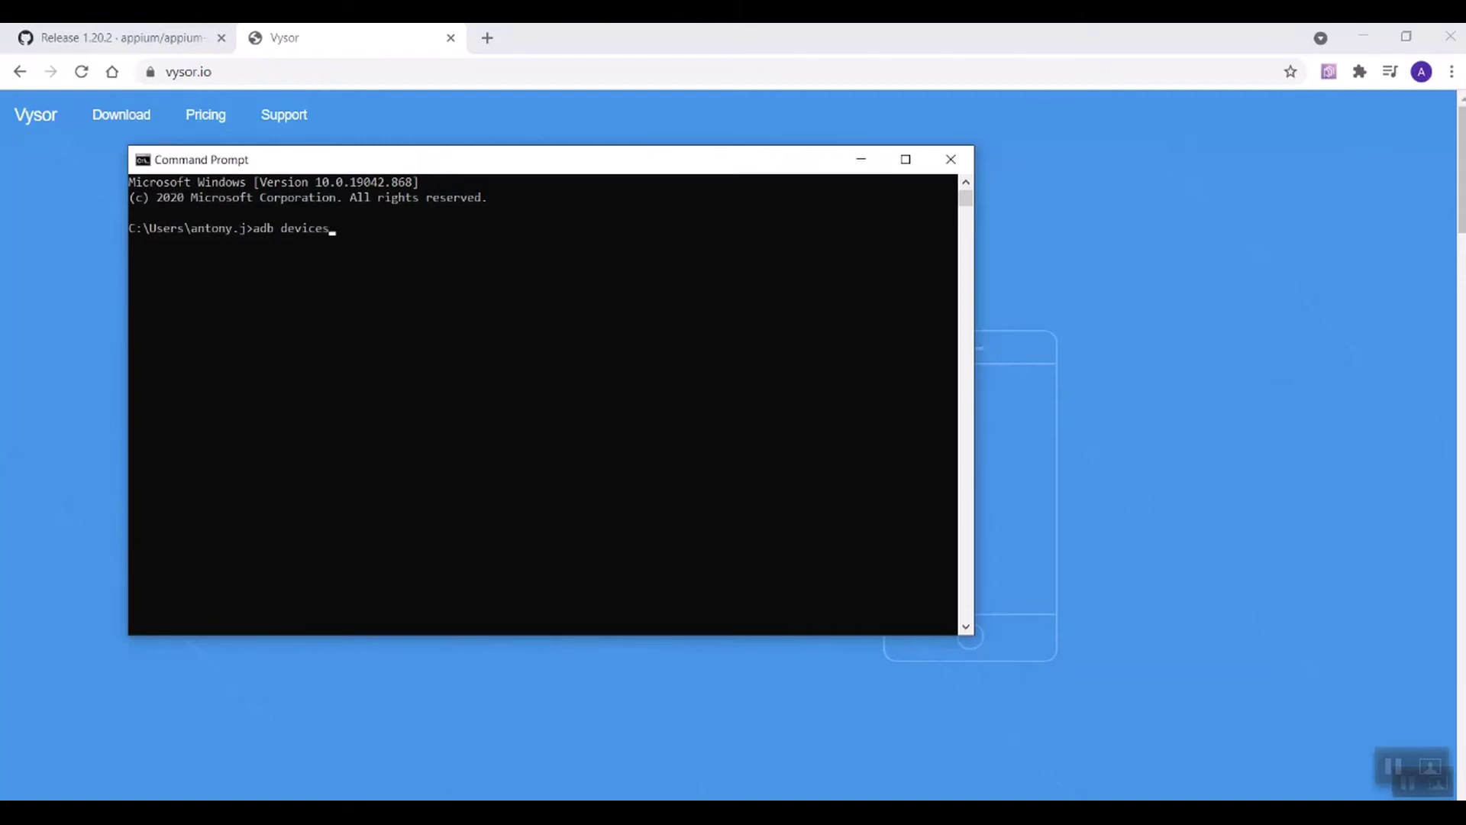
key(Return)
drag(253, 260, 128, 261)
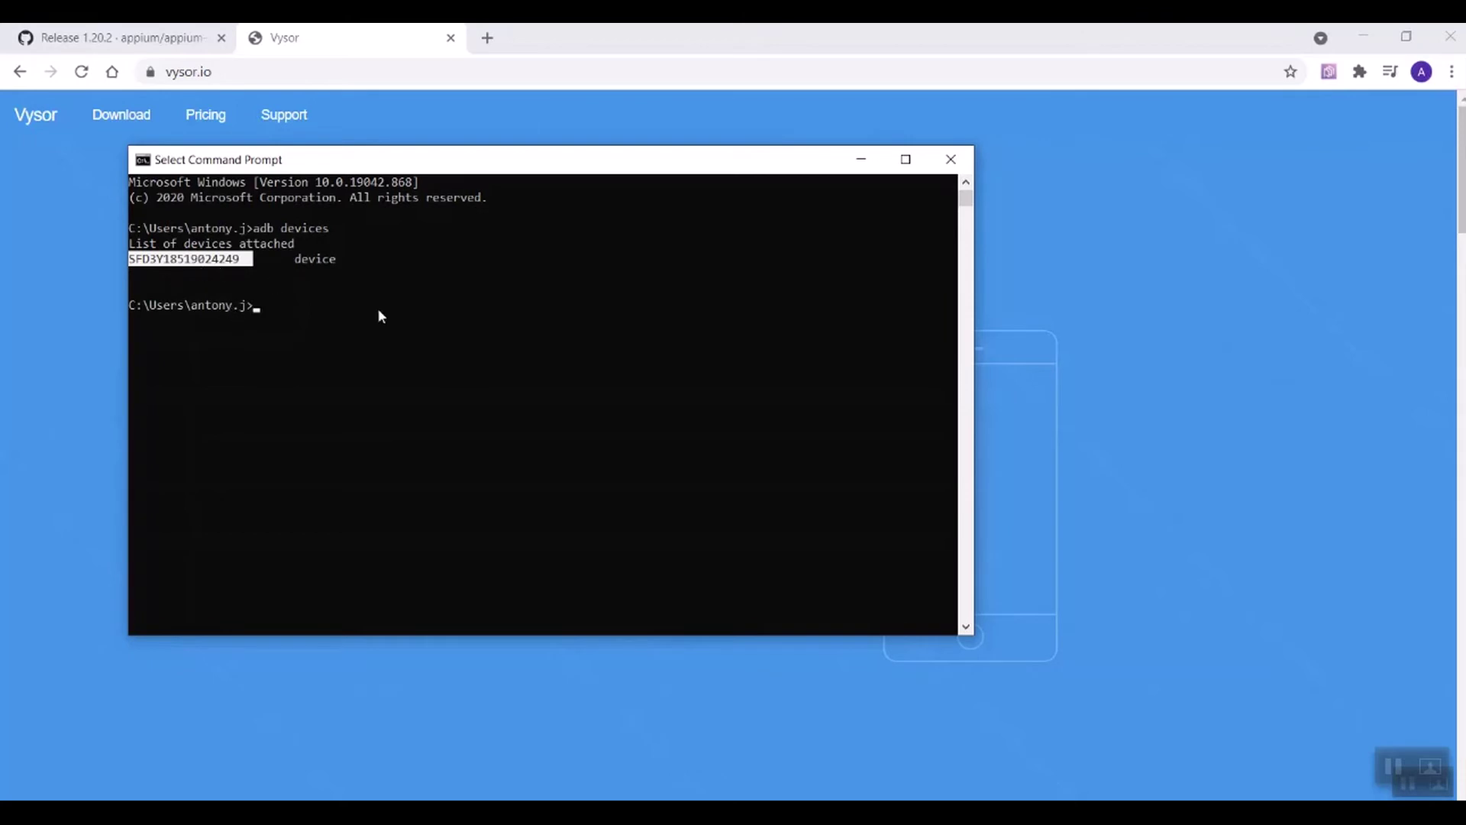
click(1408, 782)
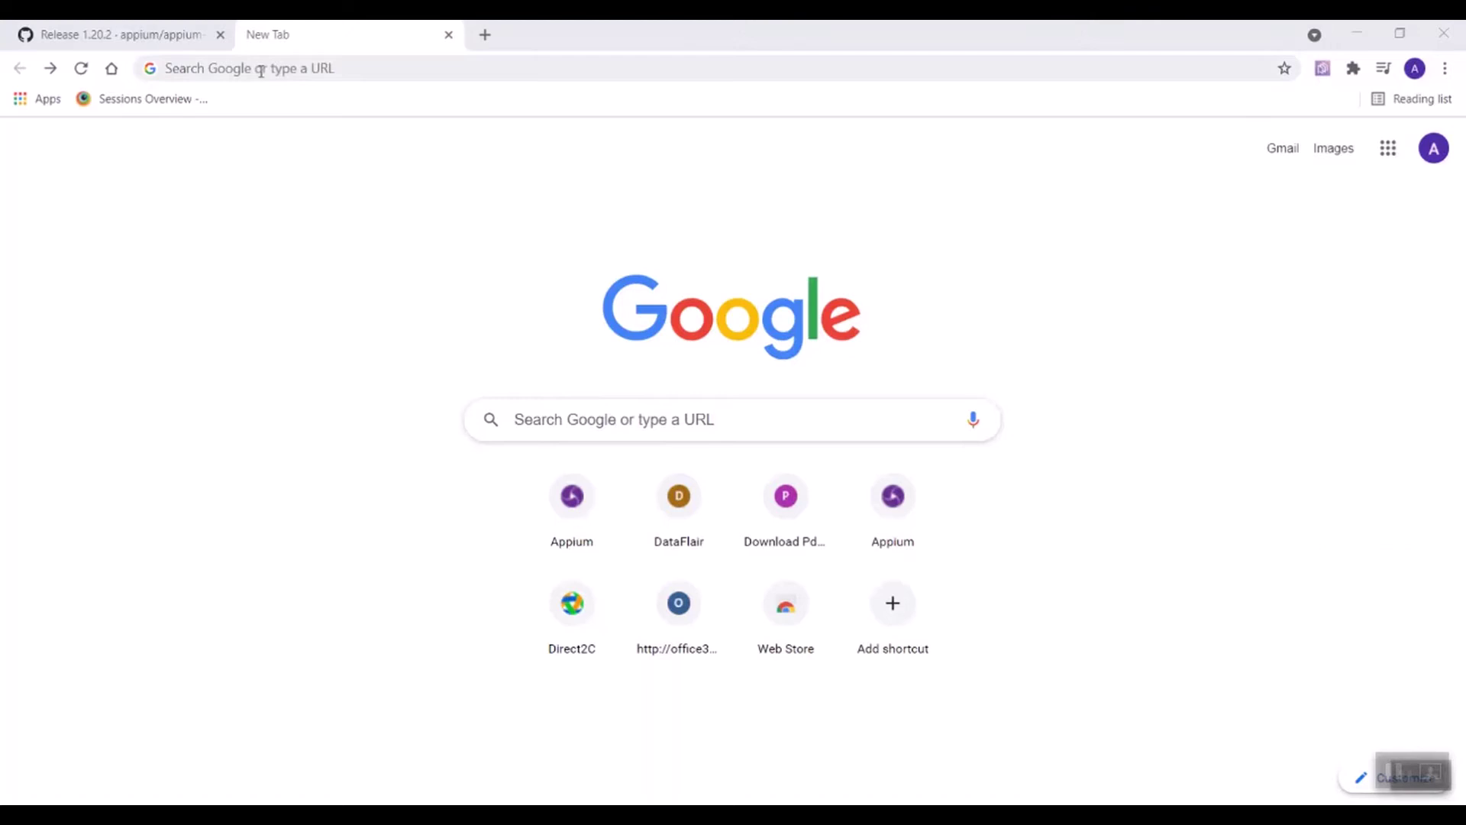
Step: Open Google in a new tab and search for 'download vysor'
click(260, 71)
text(google)
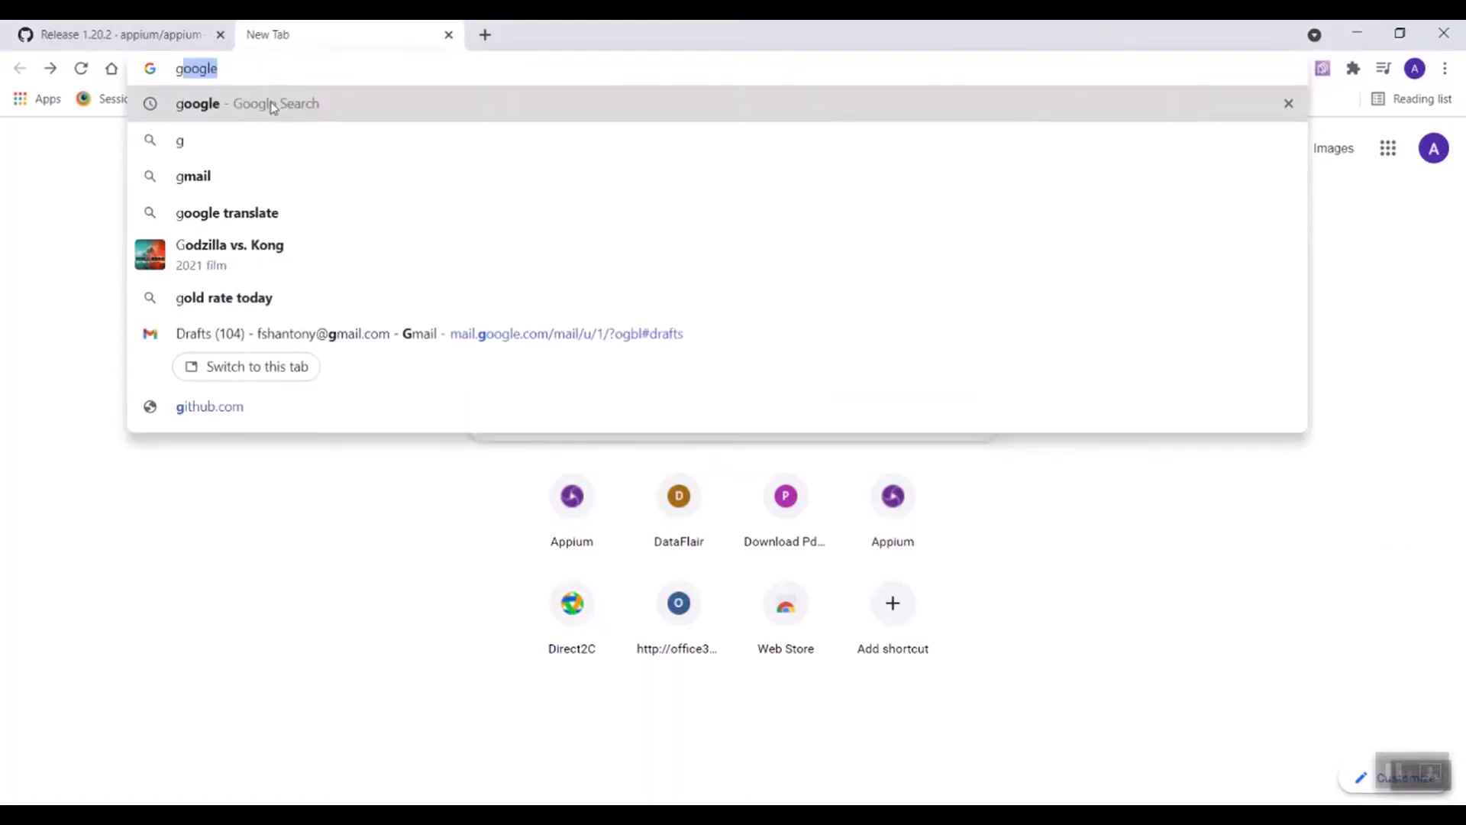
click(272, 106)
drag(278, 140, 122, 140)
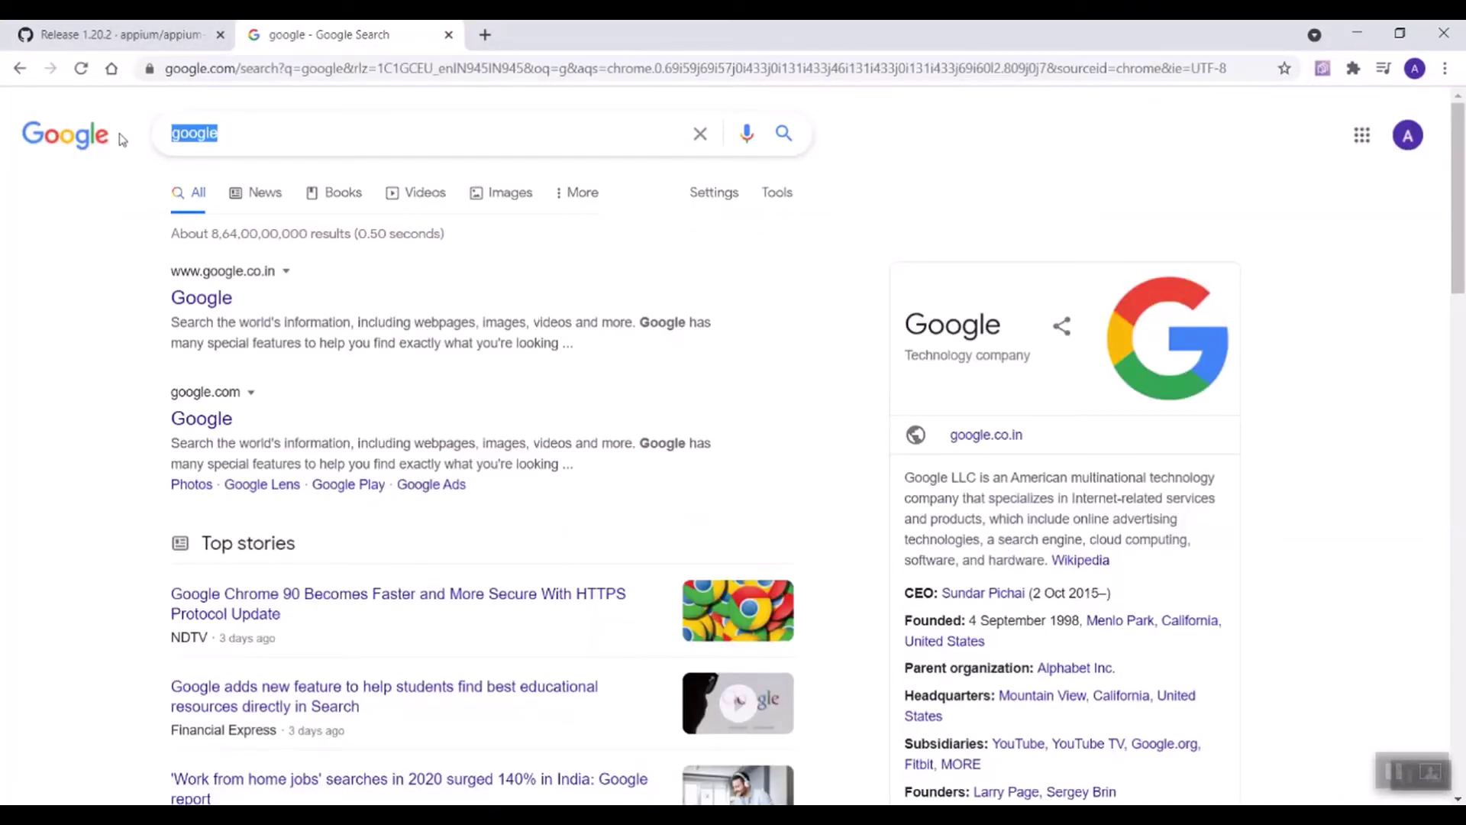
text(dow)
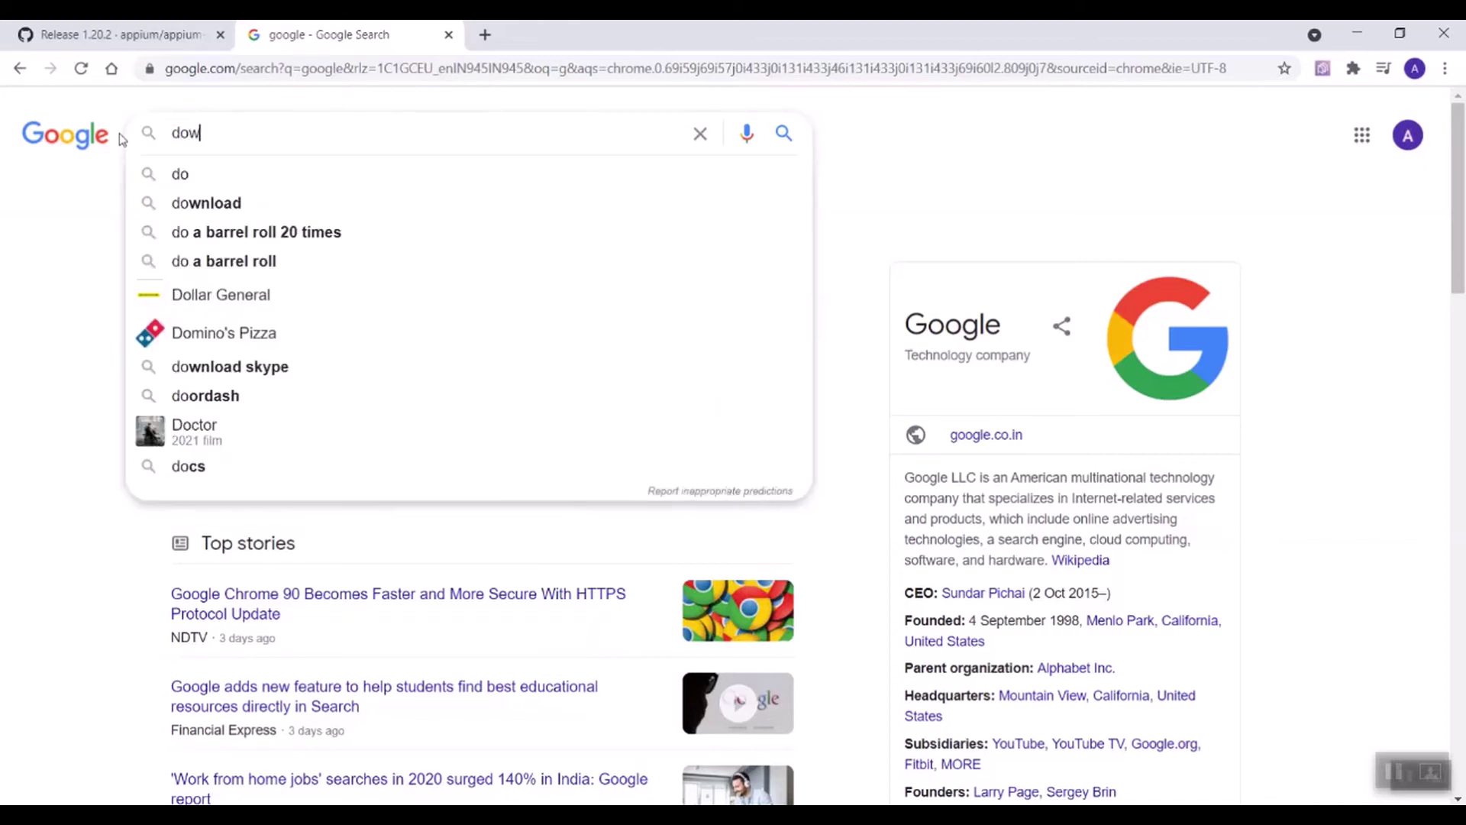
text(nload )
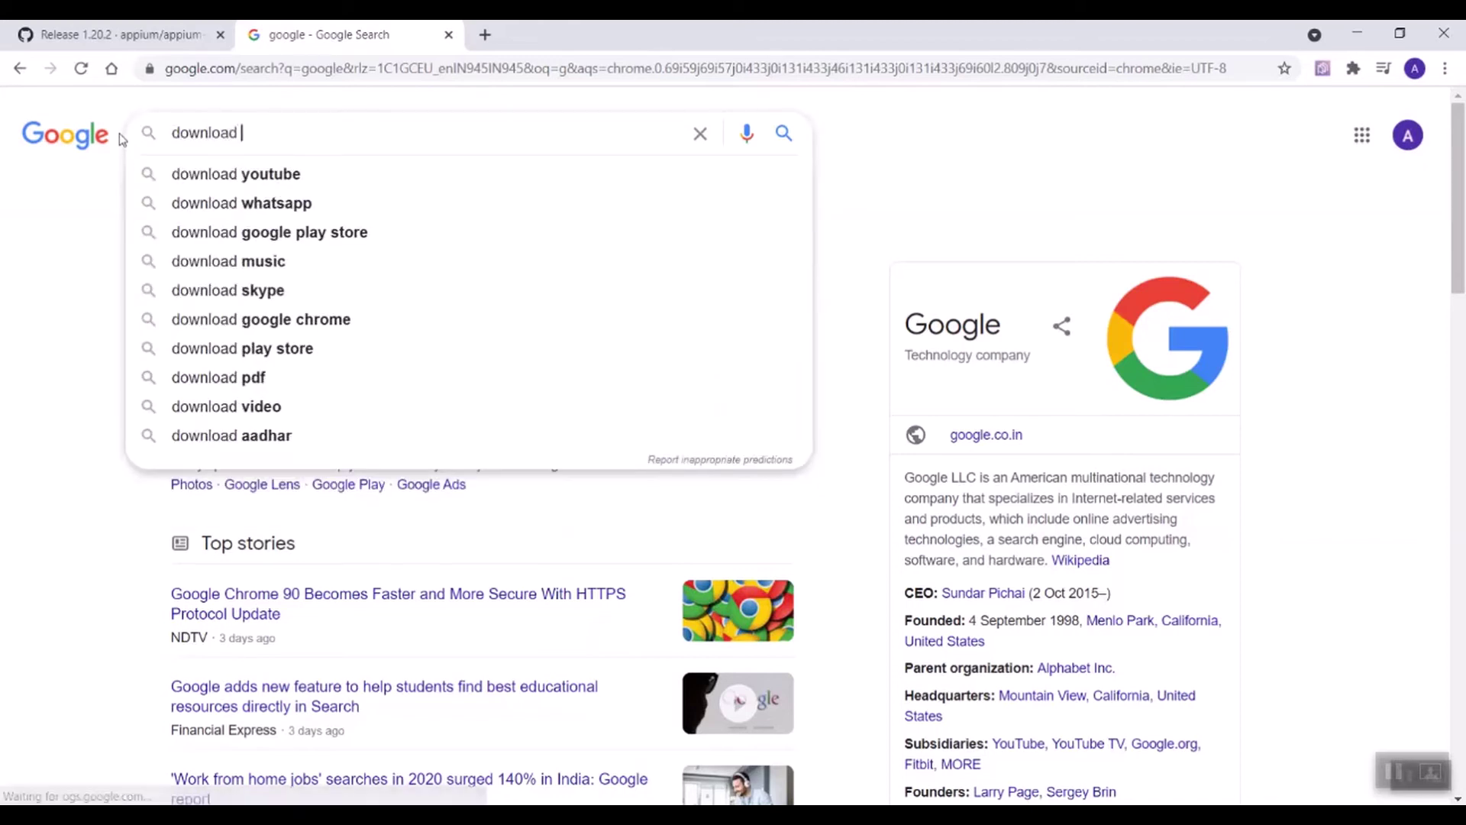
text(vysor)
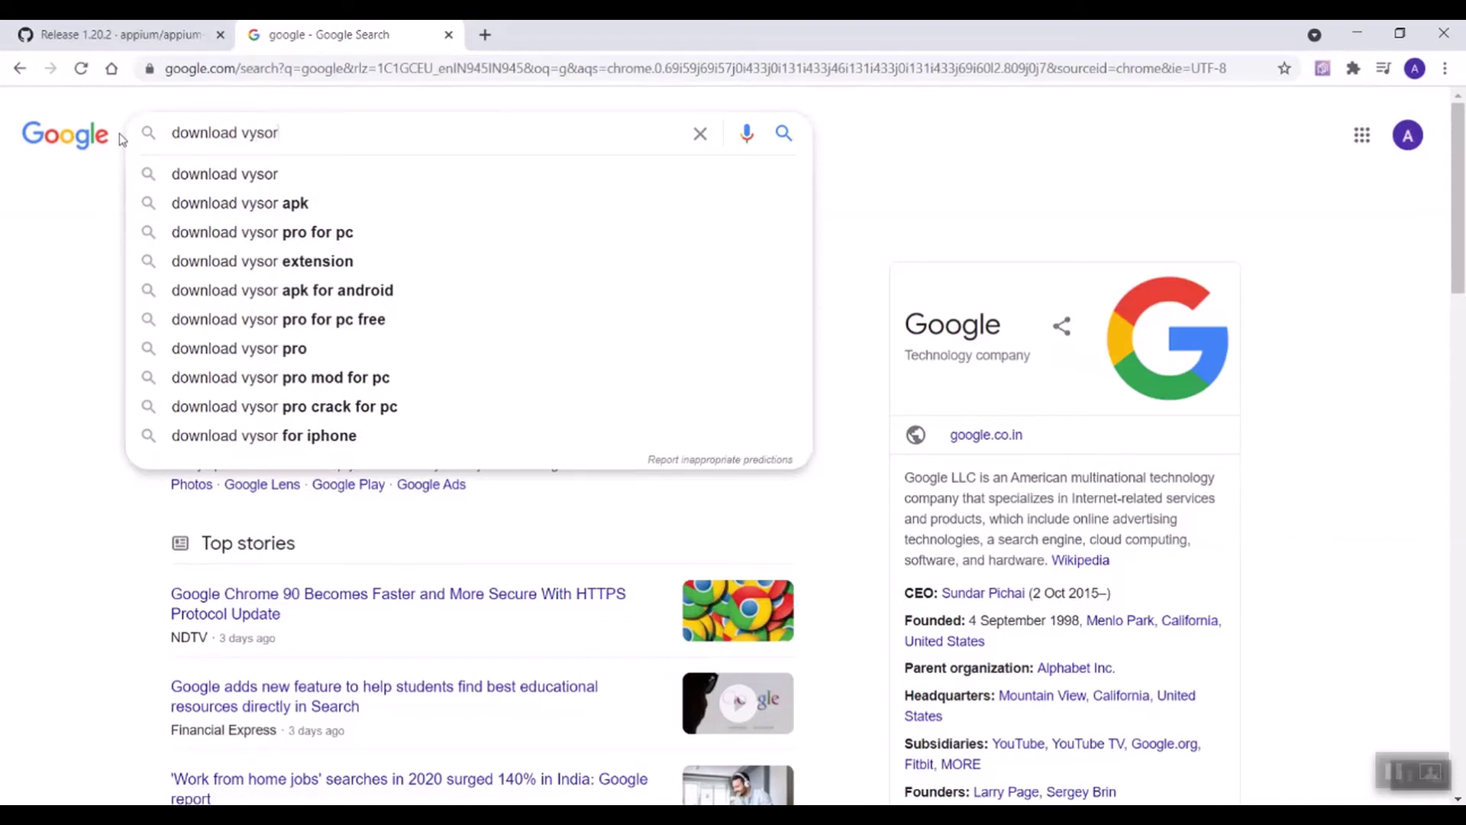
key(Return)
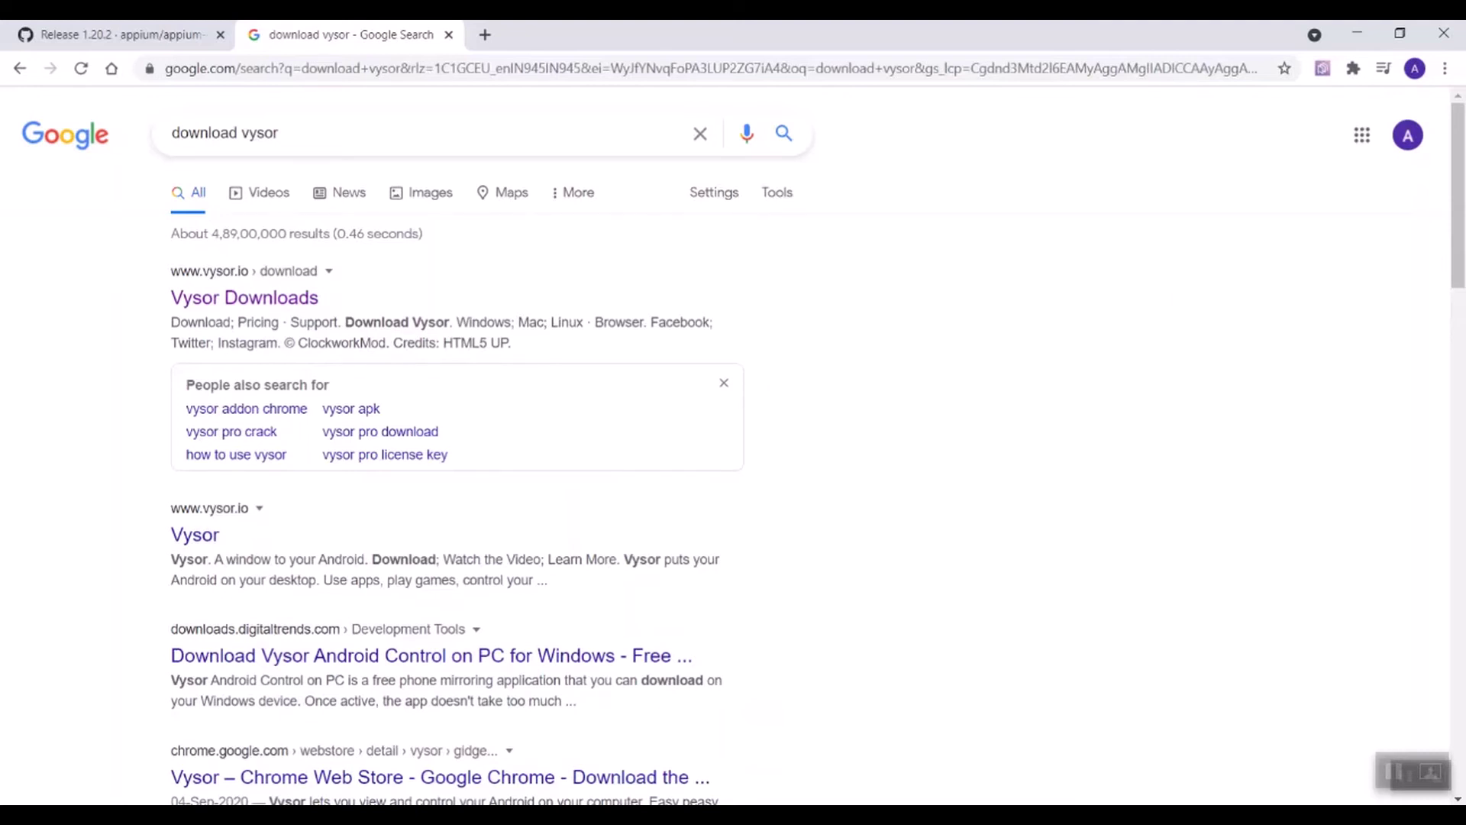
Step: Download Vysor-win-3.1.4.exe from vysor.io and open it to launch Vysor
click(265, 304)
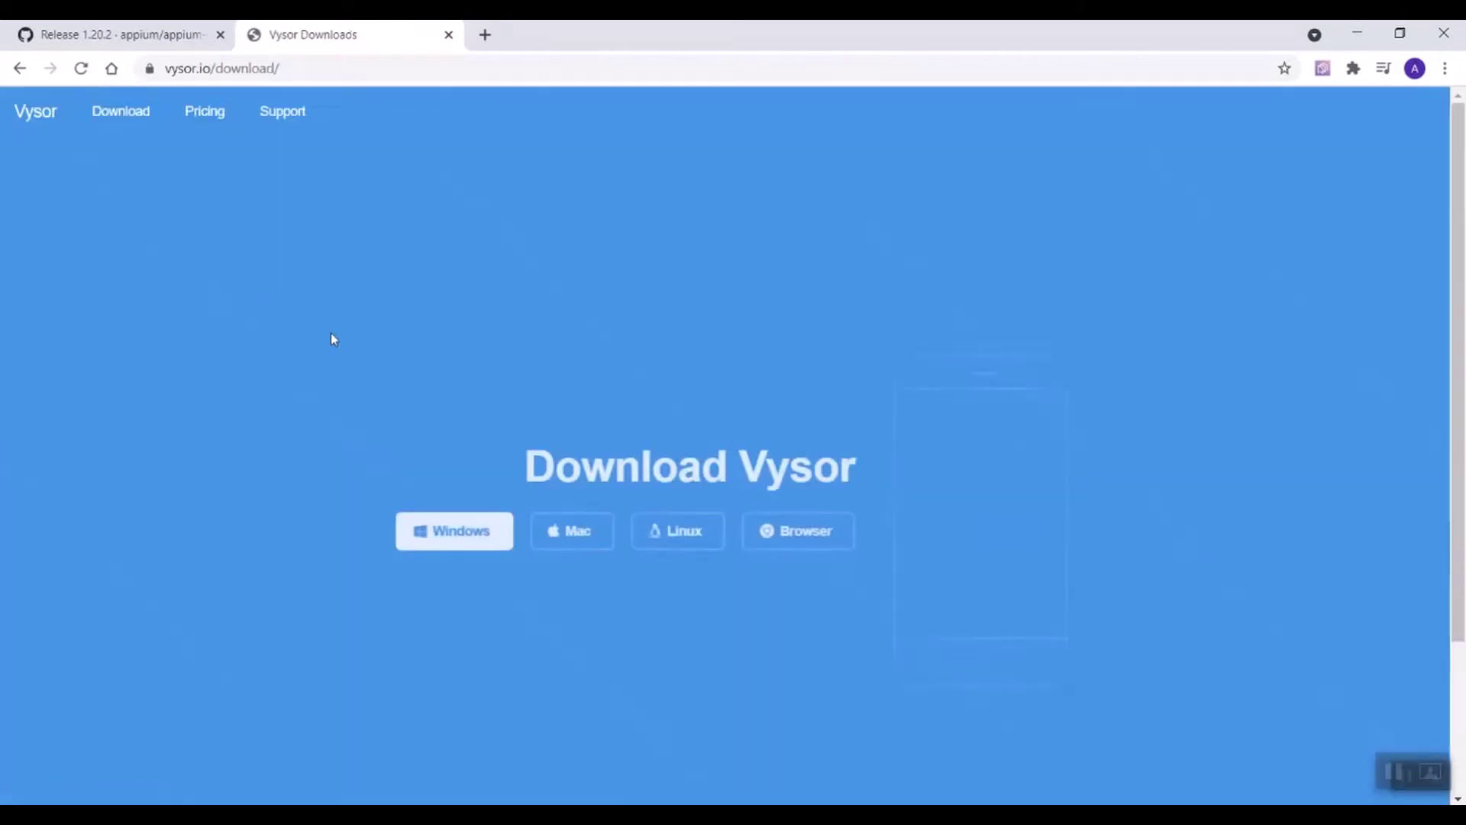
click(446, 535)
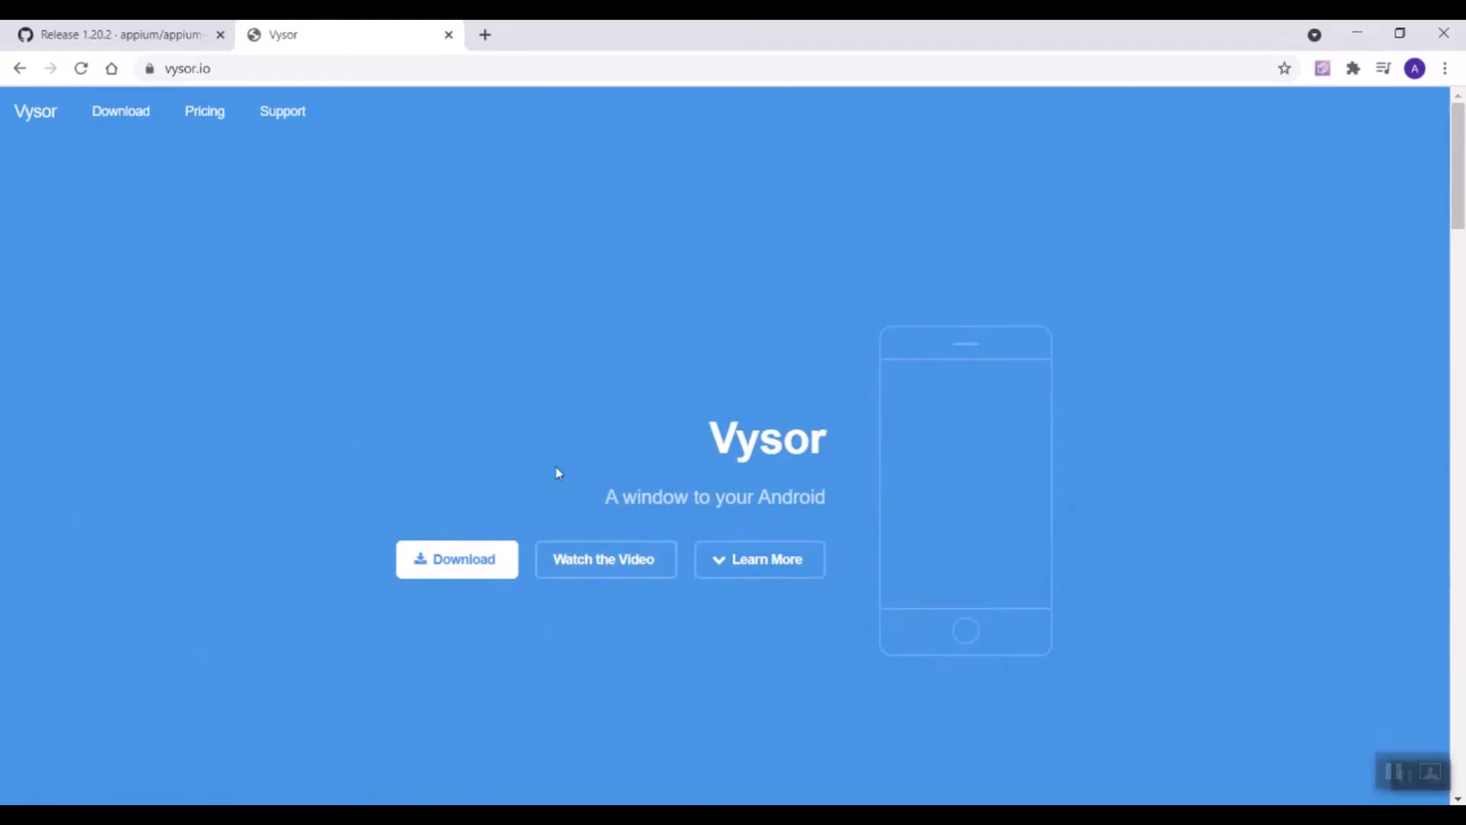
click(476, 567)
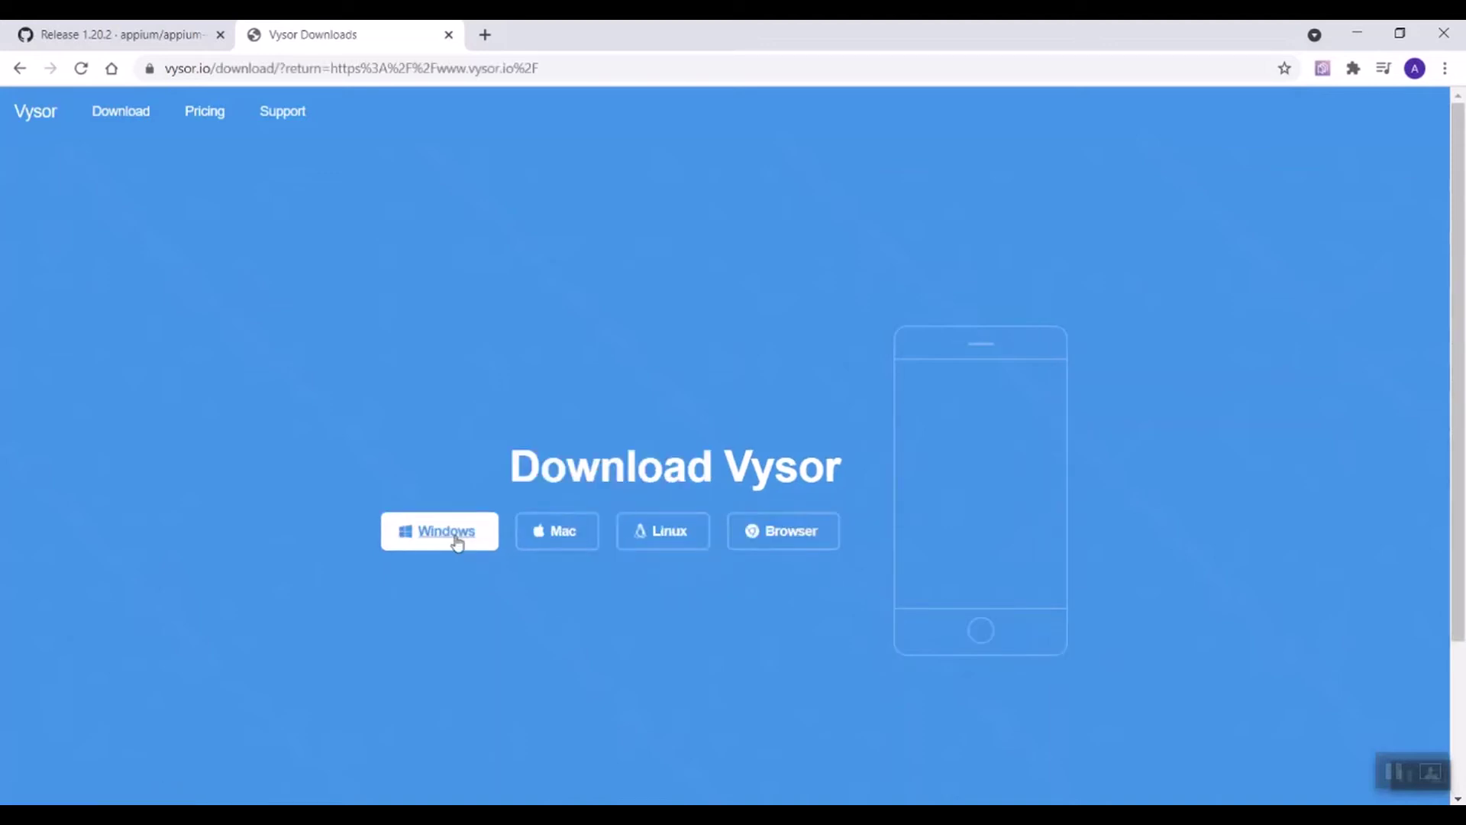
click(456, 541)
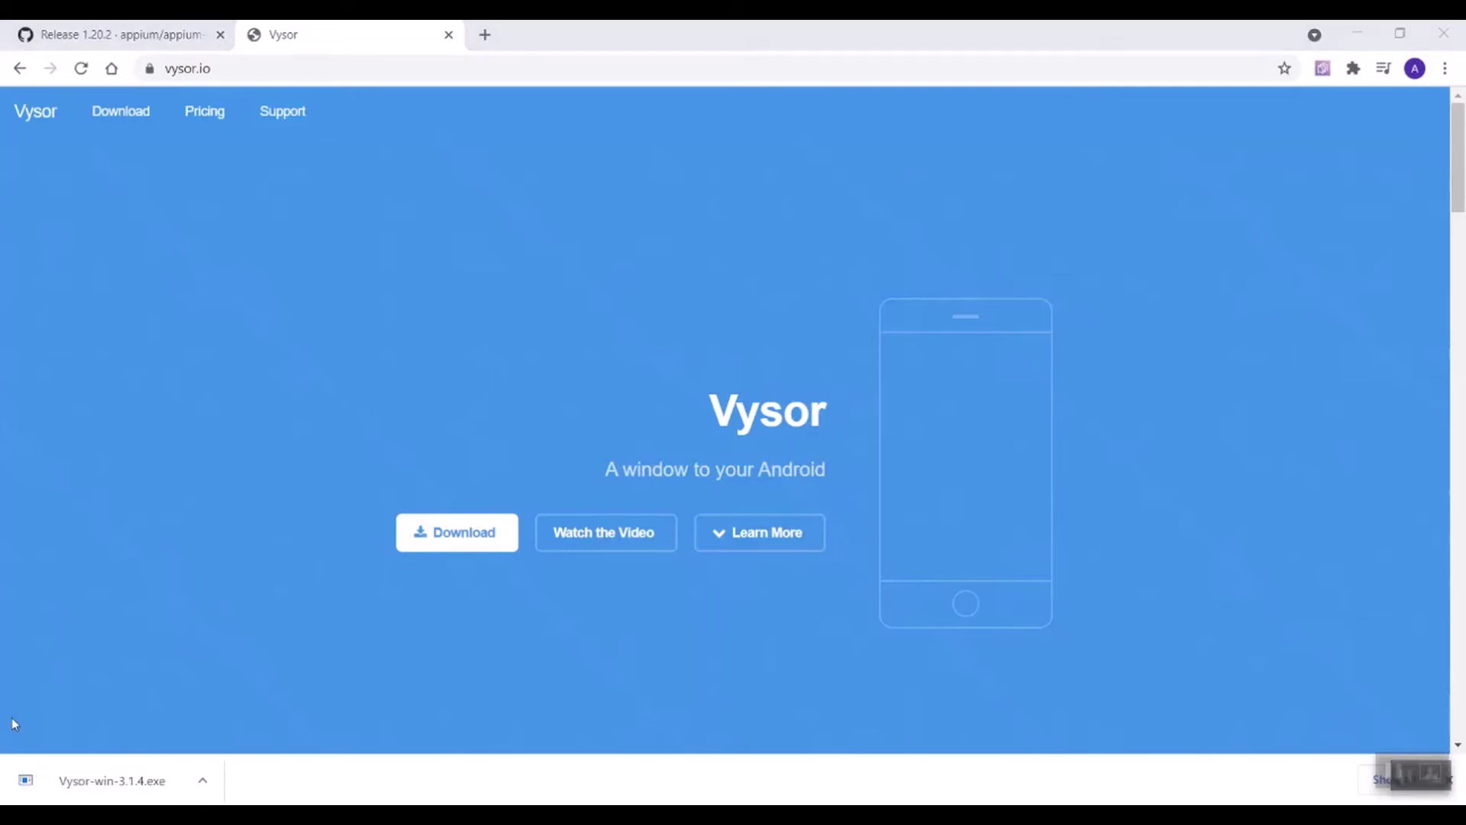
click(95, 781)
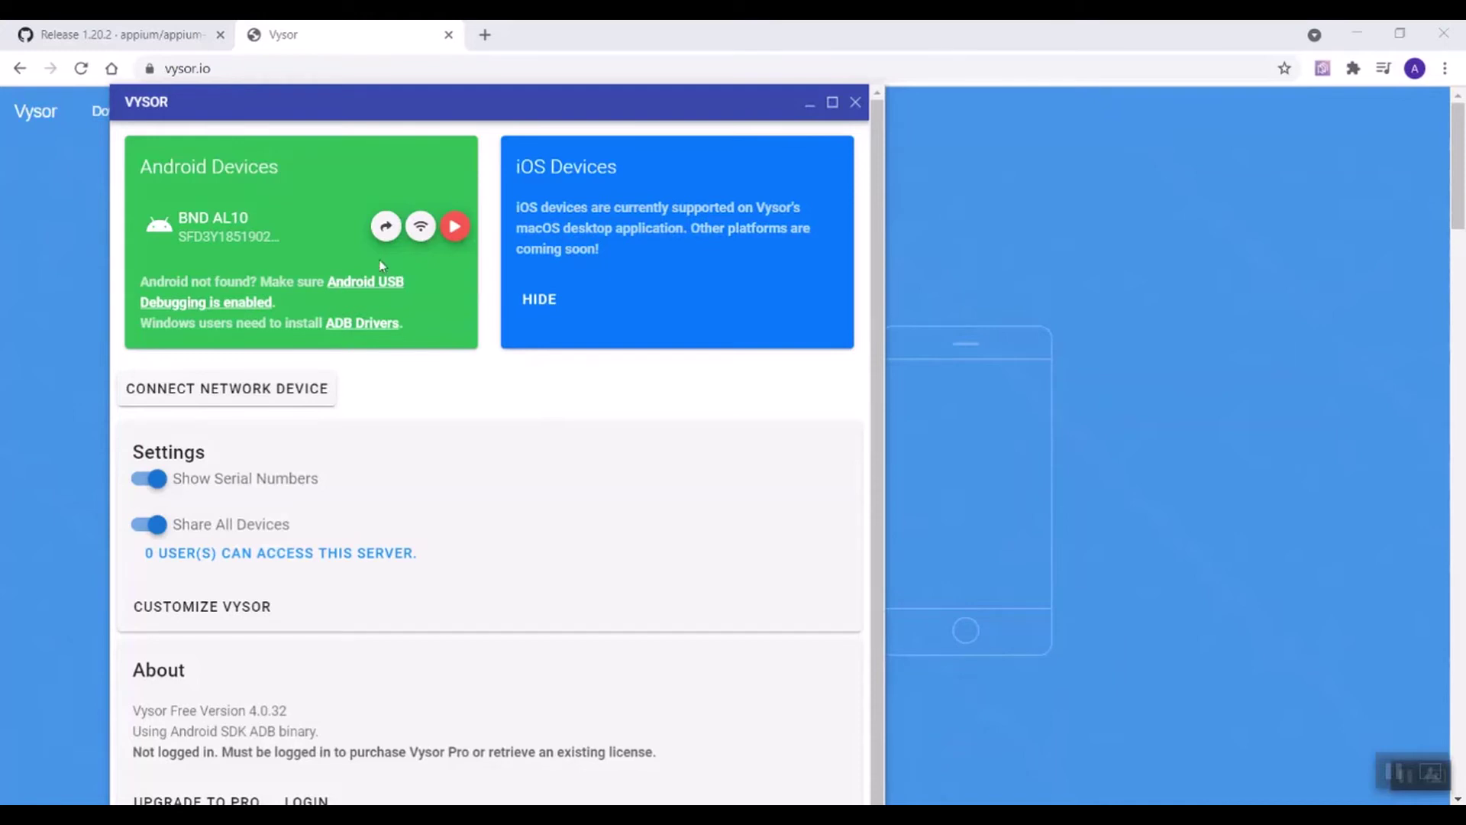
Step: Mirror the BND AL10 phone in Vysor, then open its app drawer and return Home
click(455, 226)
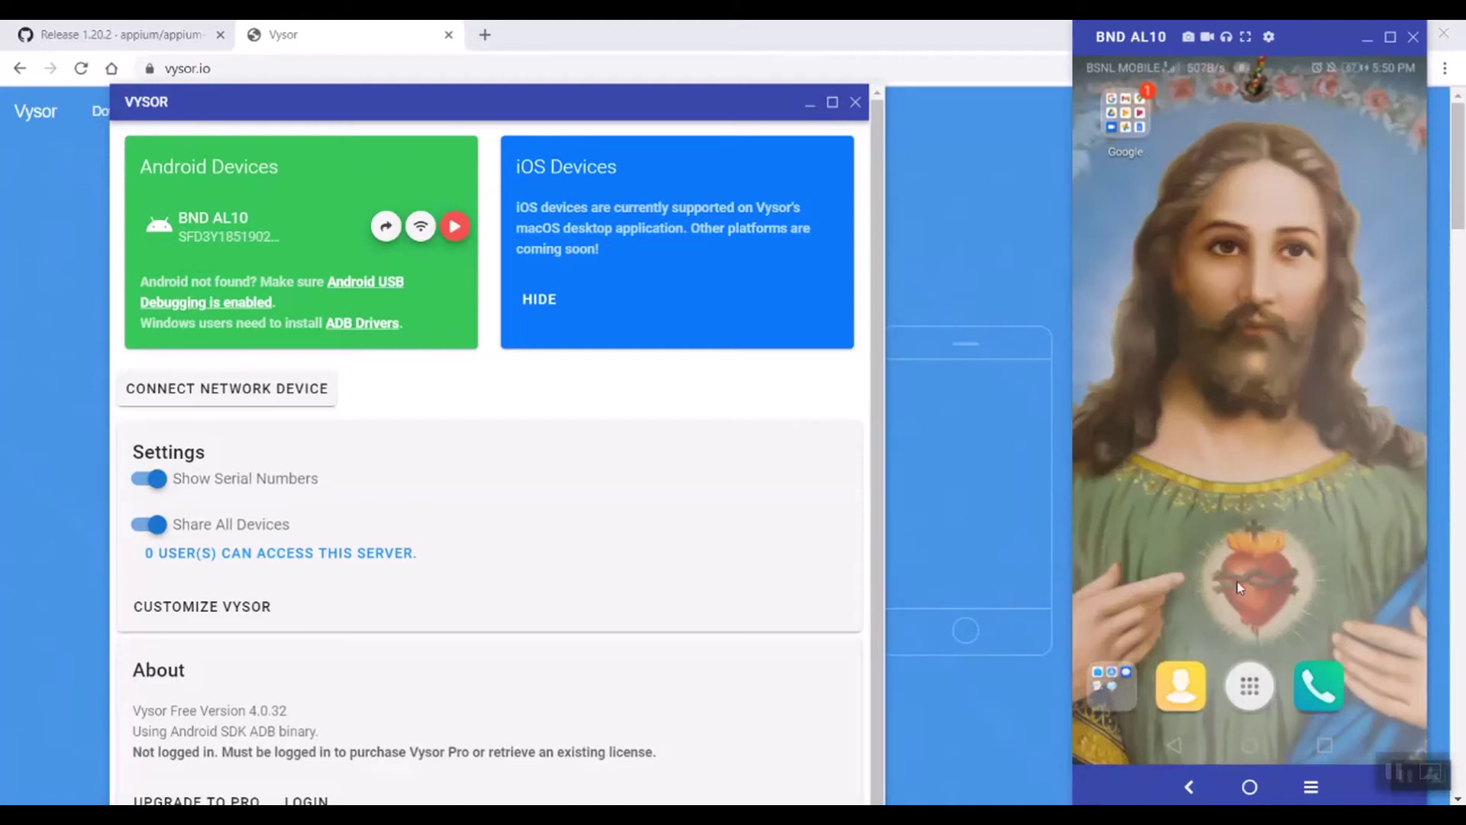
click(1254, 686)
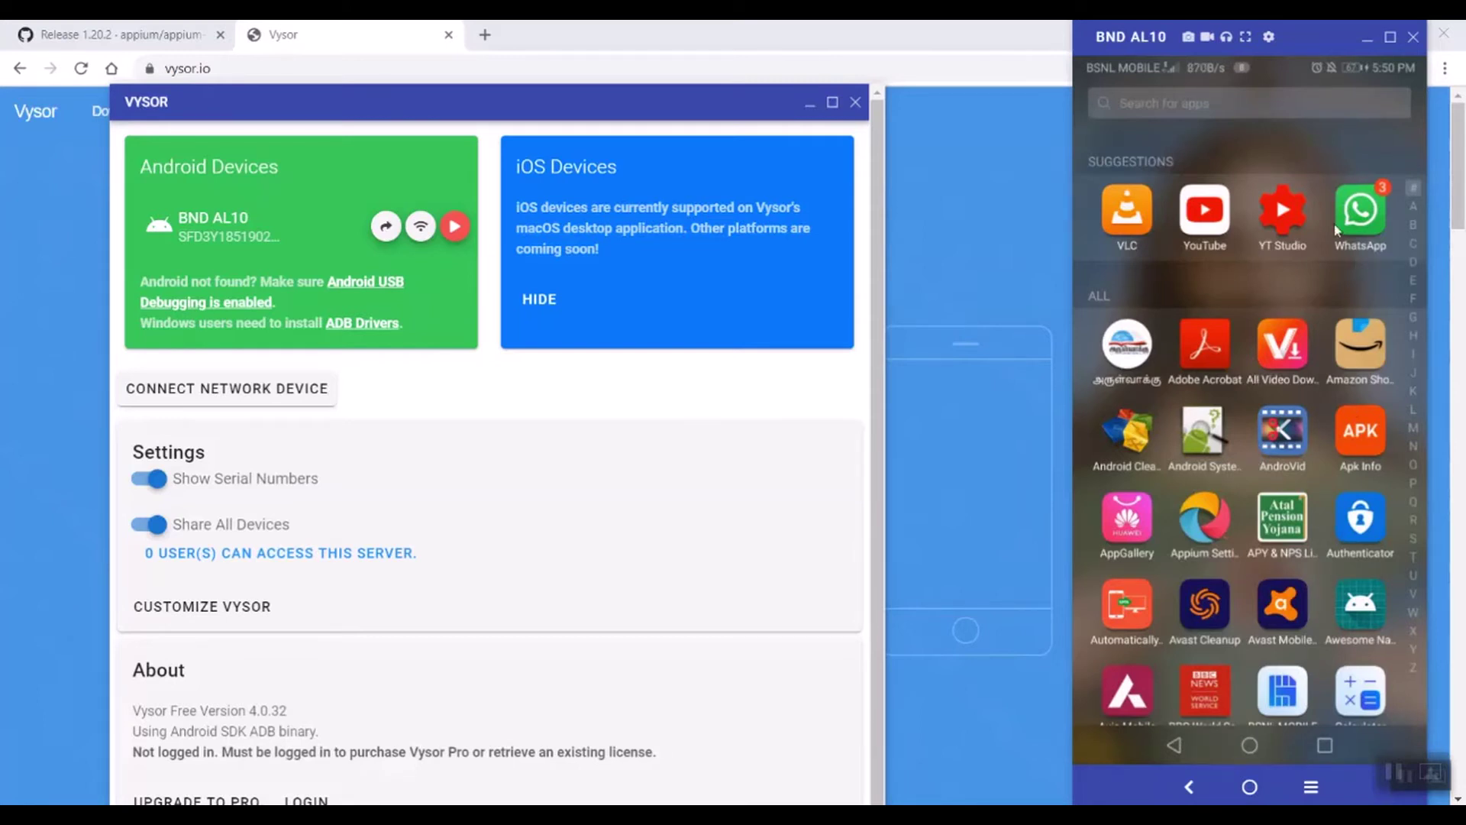
click(1251, 745)
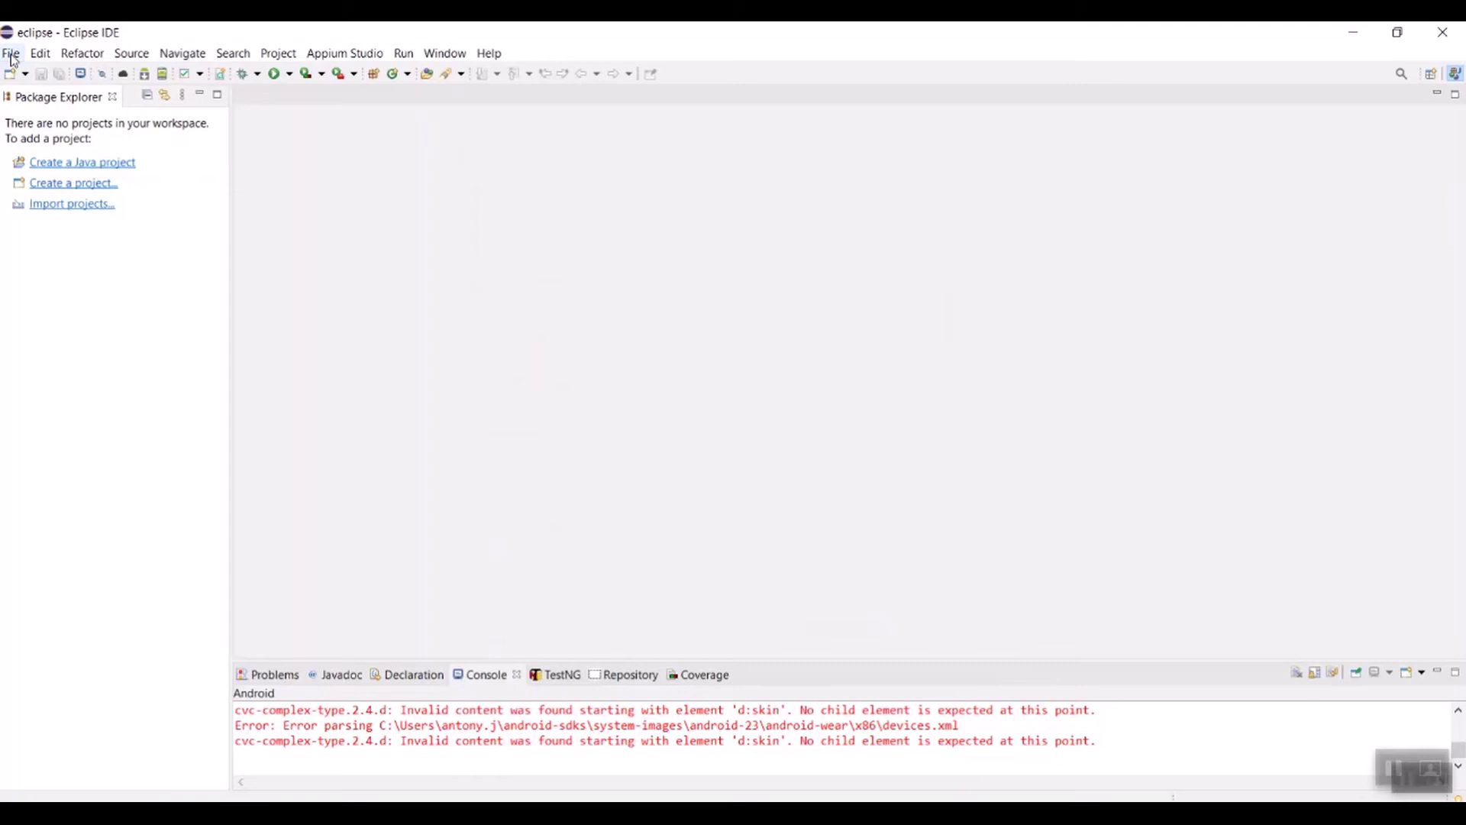
Step: Create a simple Maven project (no archetype) with Group Id and Artifact Id both 'Tests'
click(11, 53)
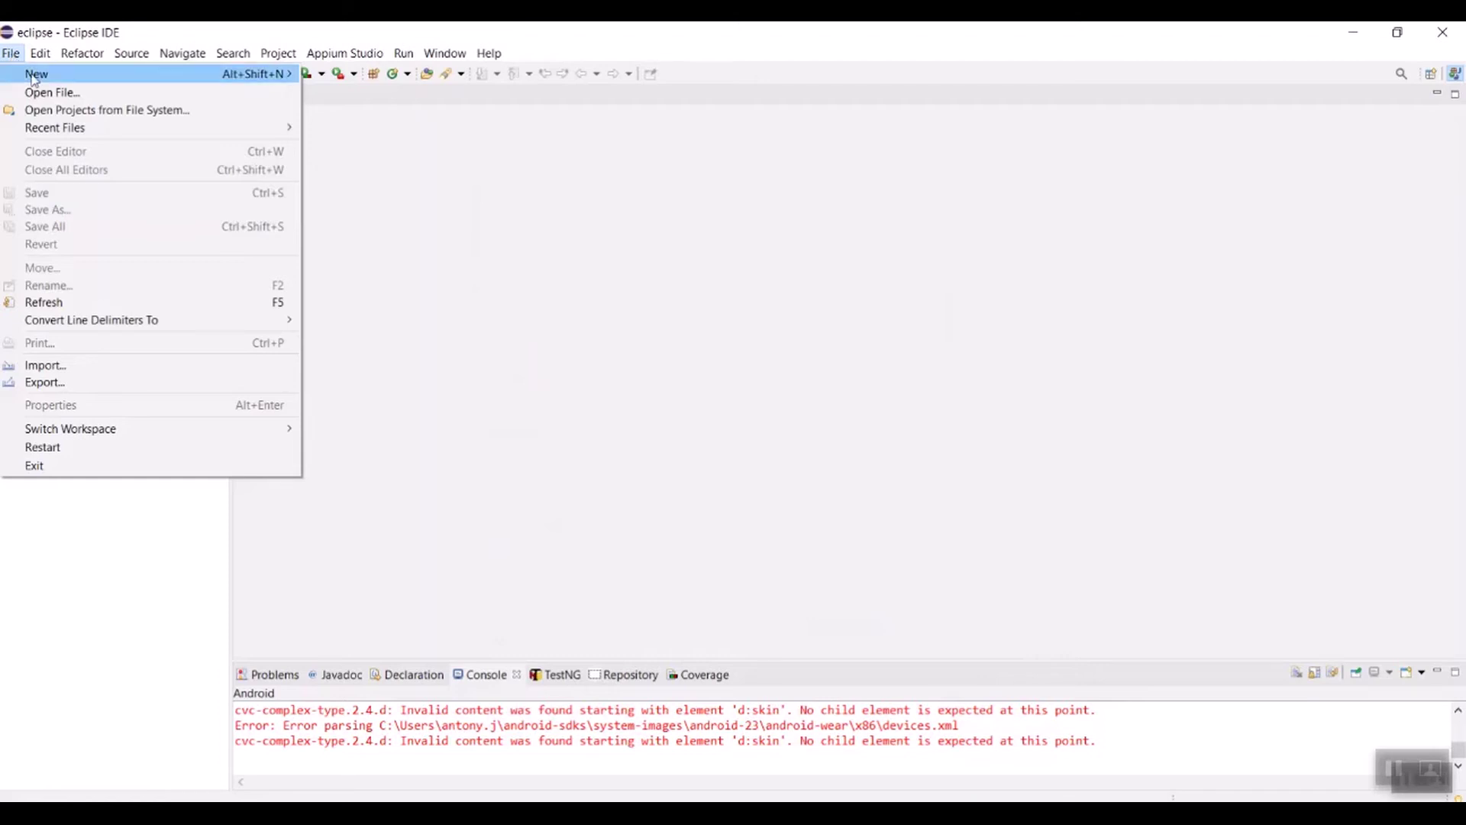
mouse_move(188, 82)
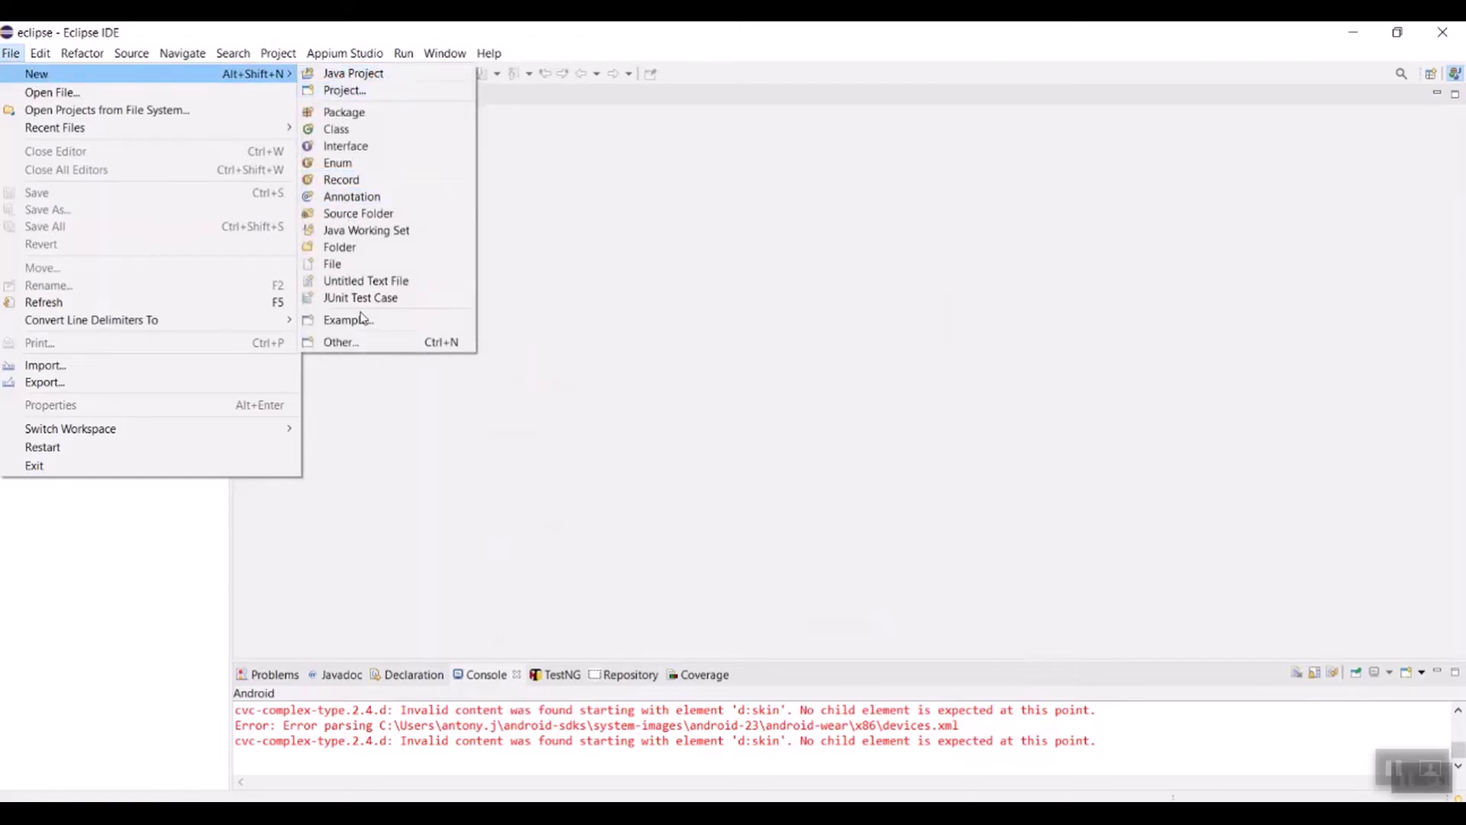
click(342, 342)
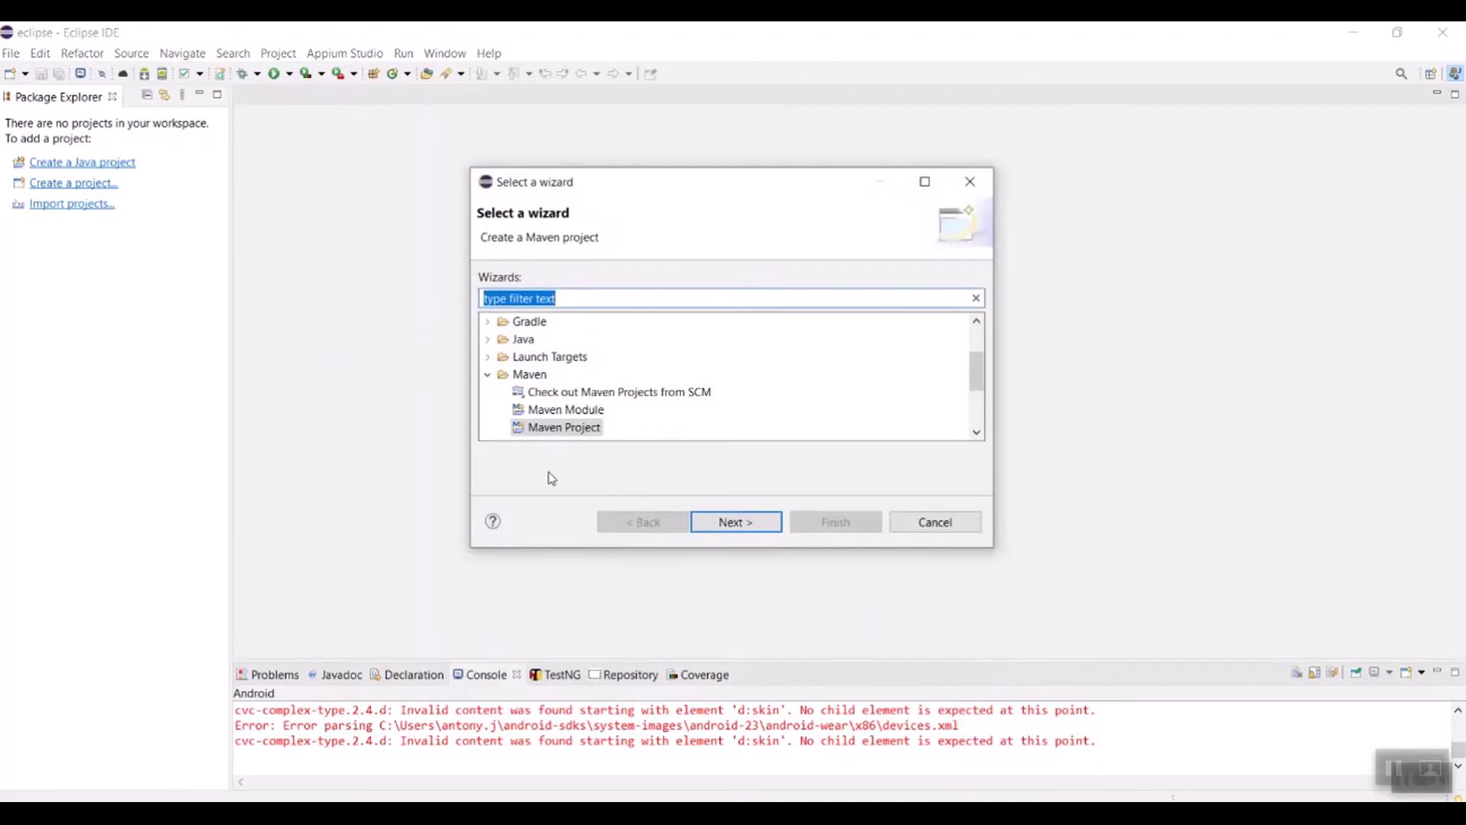
click(722, 523)
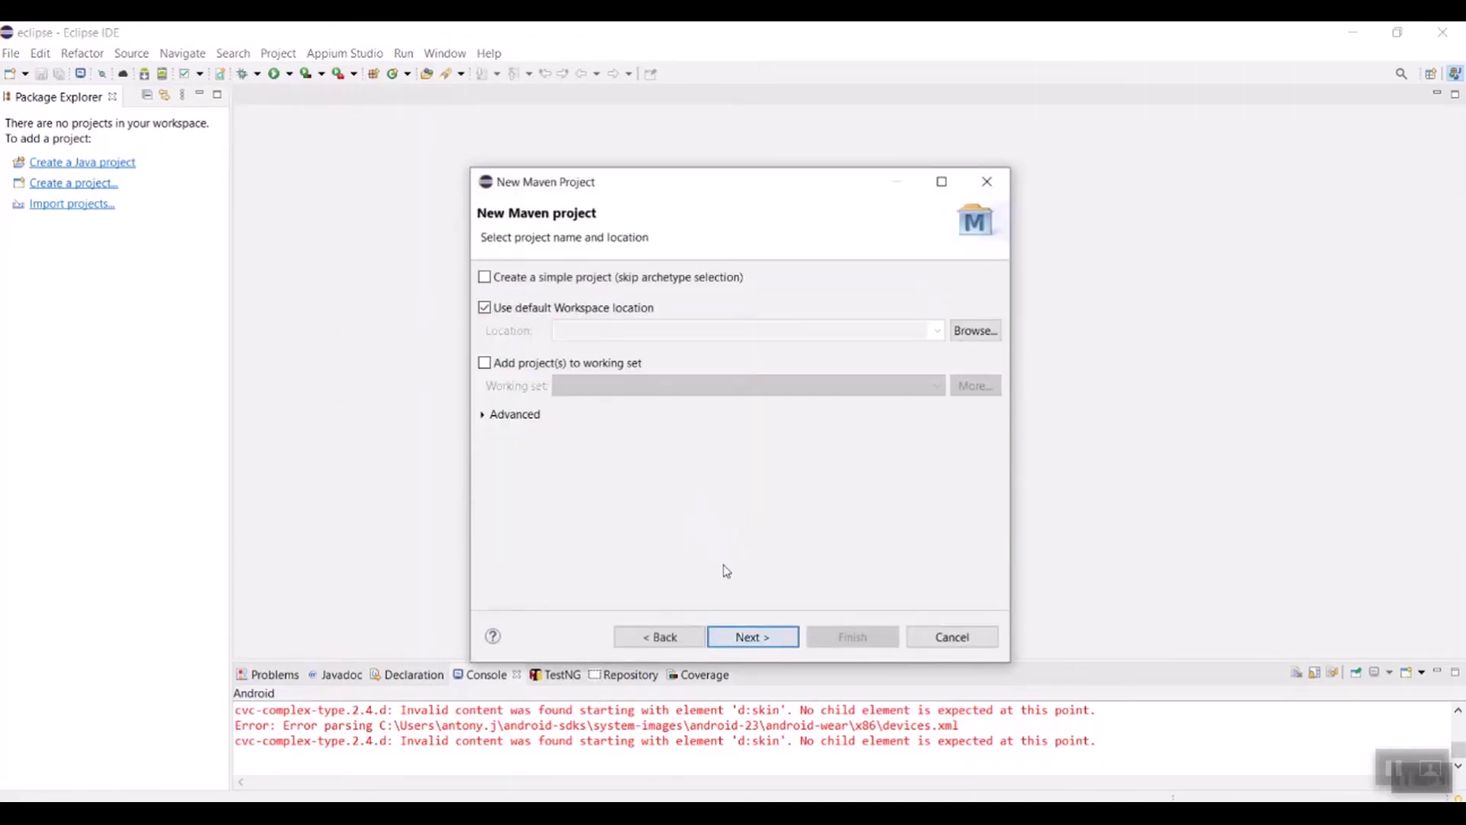
click(485, 278)
click(727, 641)
text(Tests)
click(599, 318)
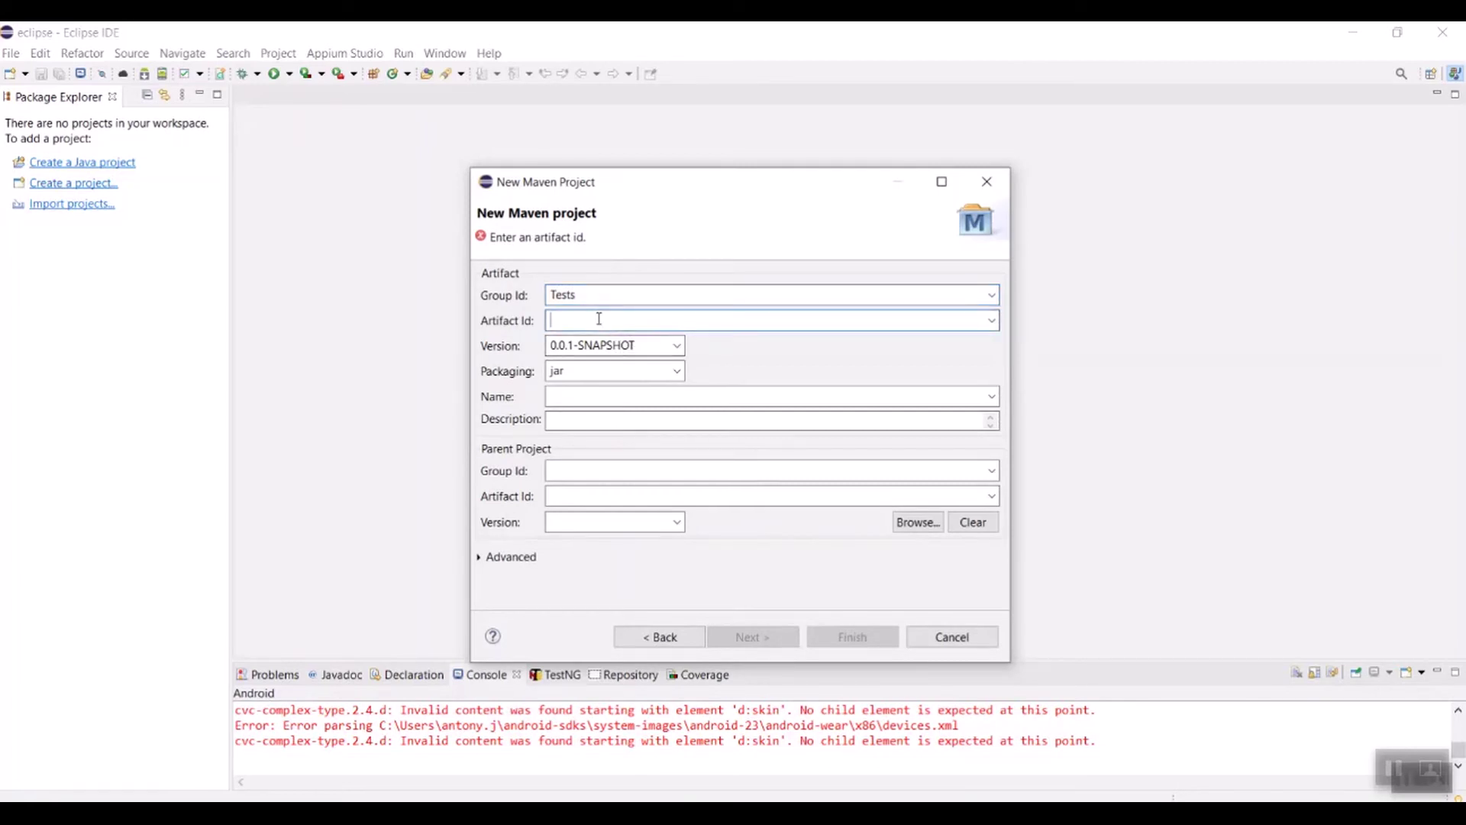
text(Tests)
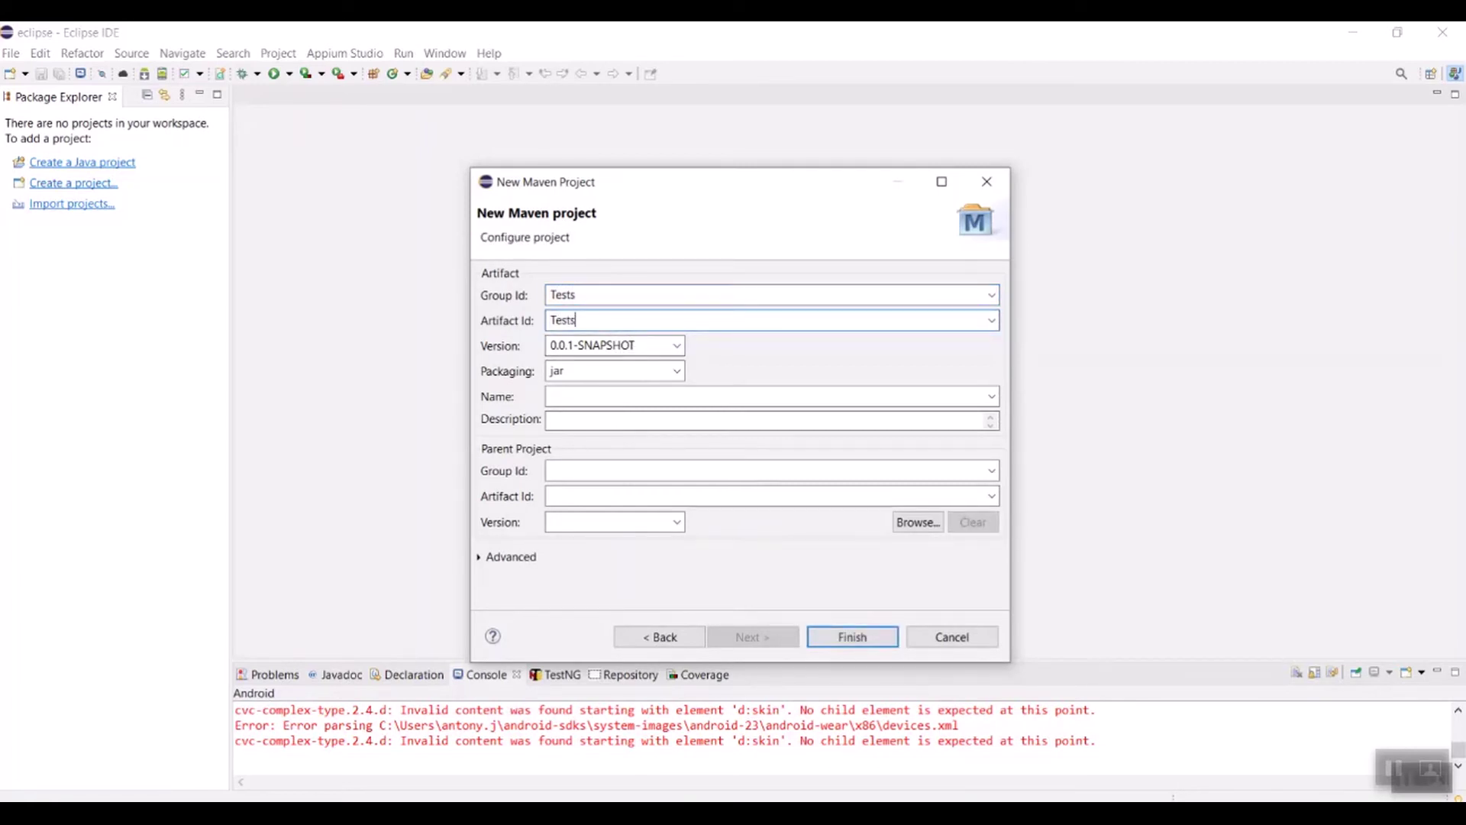
click(843, 644)
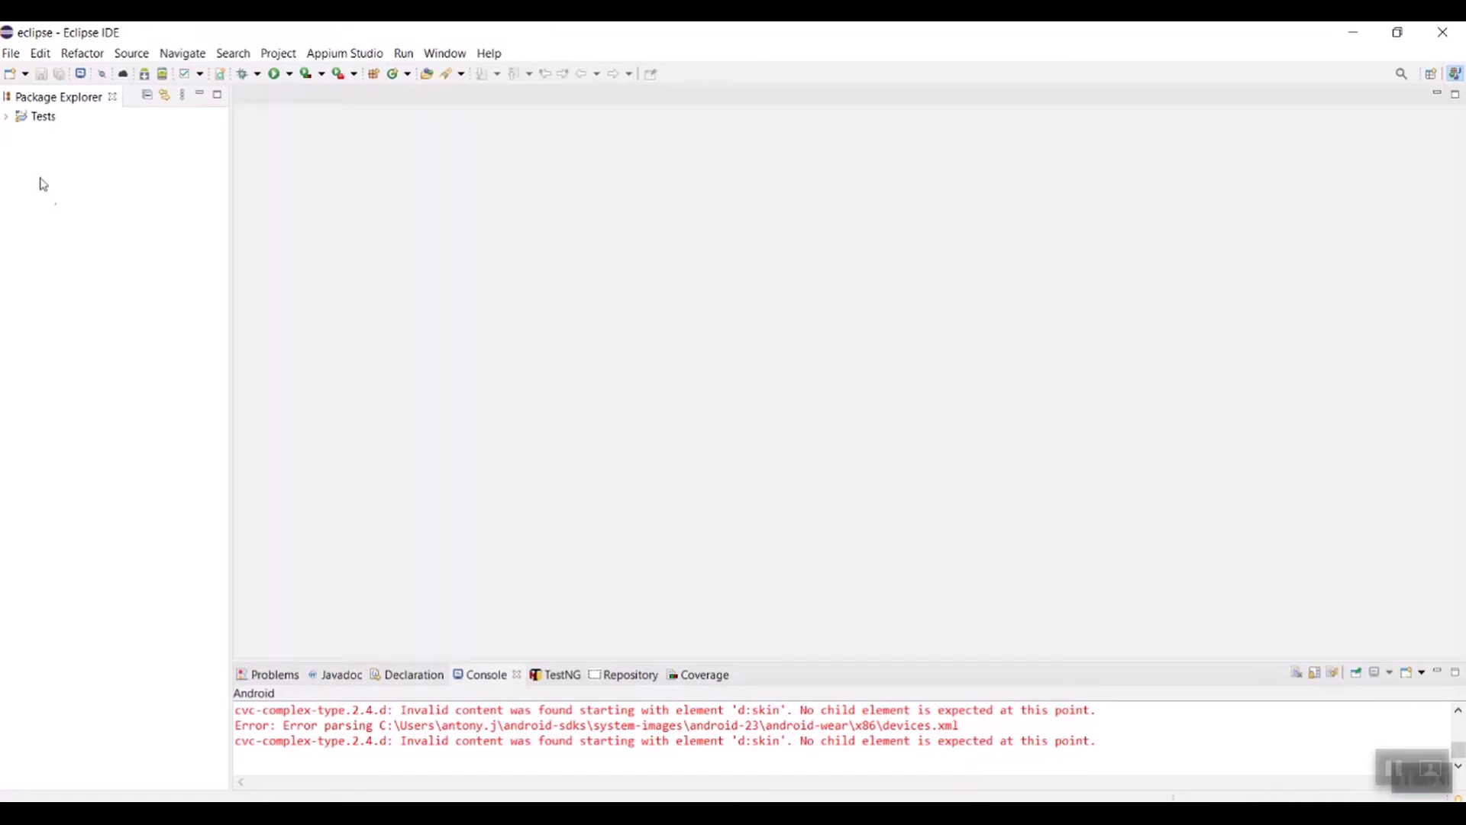
Step: Expand the Tests project and add a package named 'Test' under src/main/java
click(6, 117)
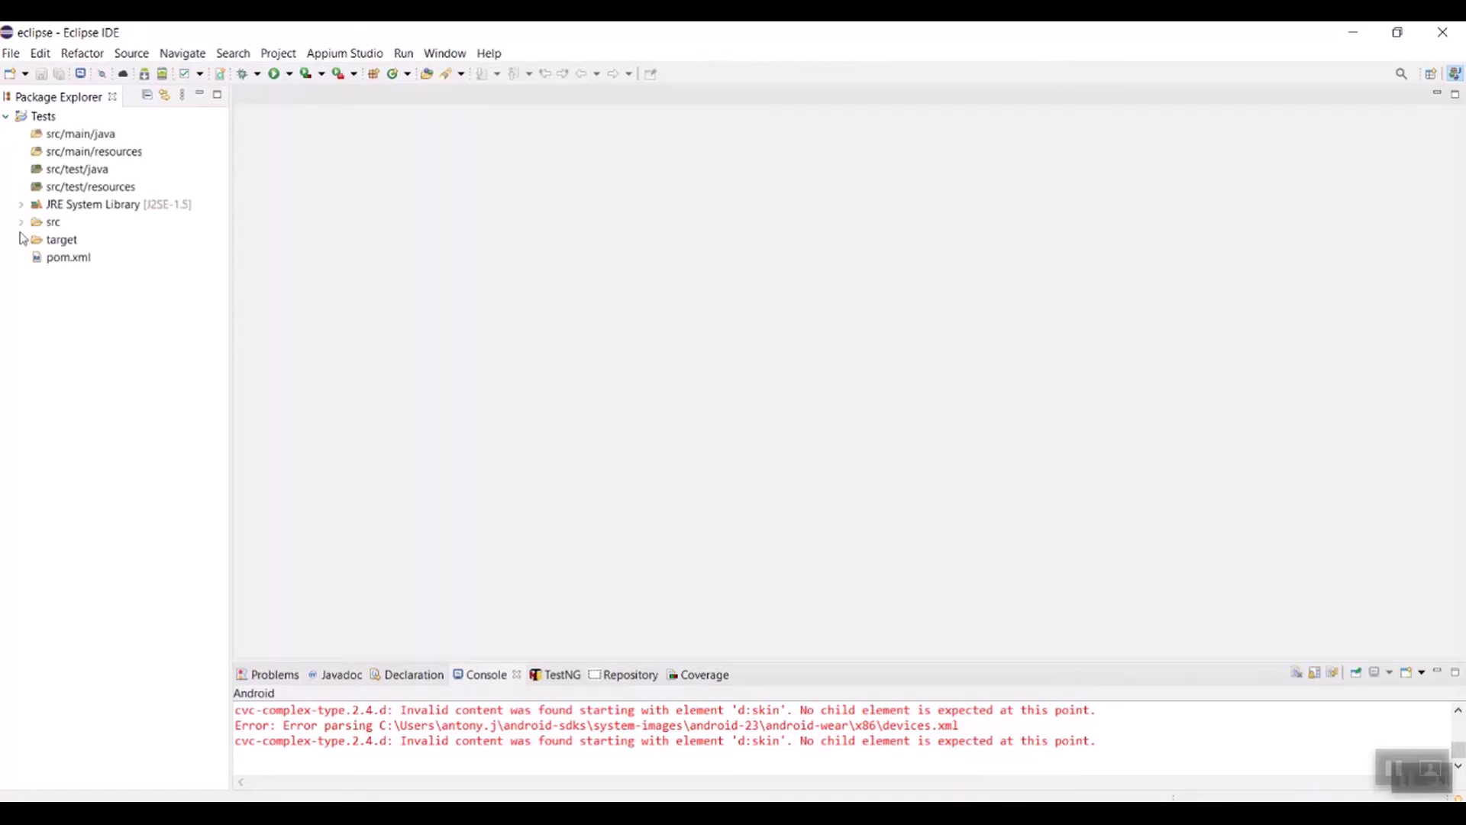
click(61, 260)
click(85, 137)
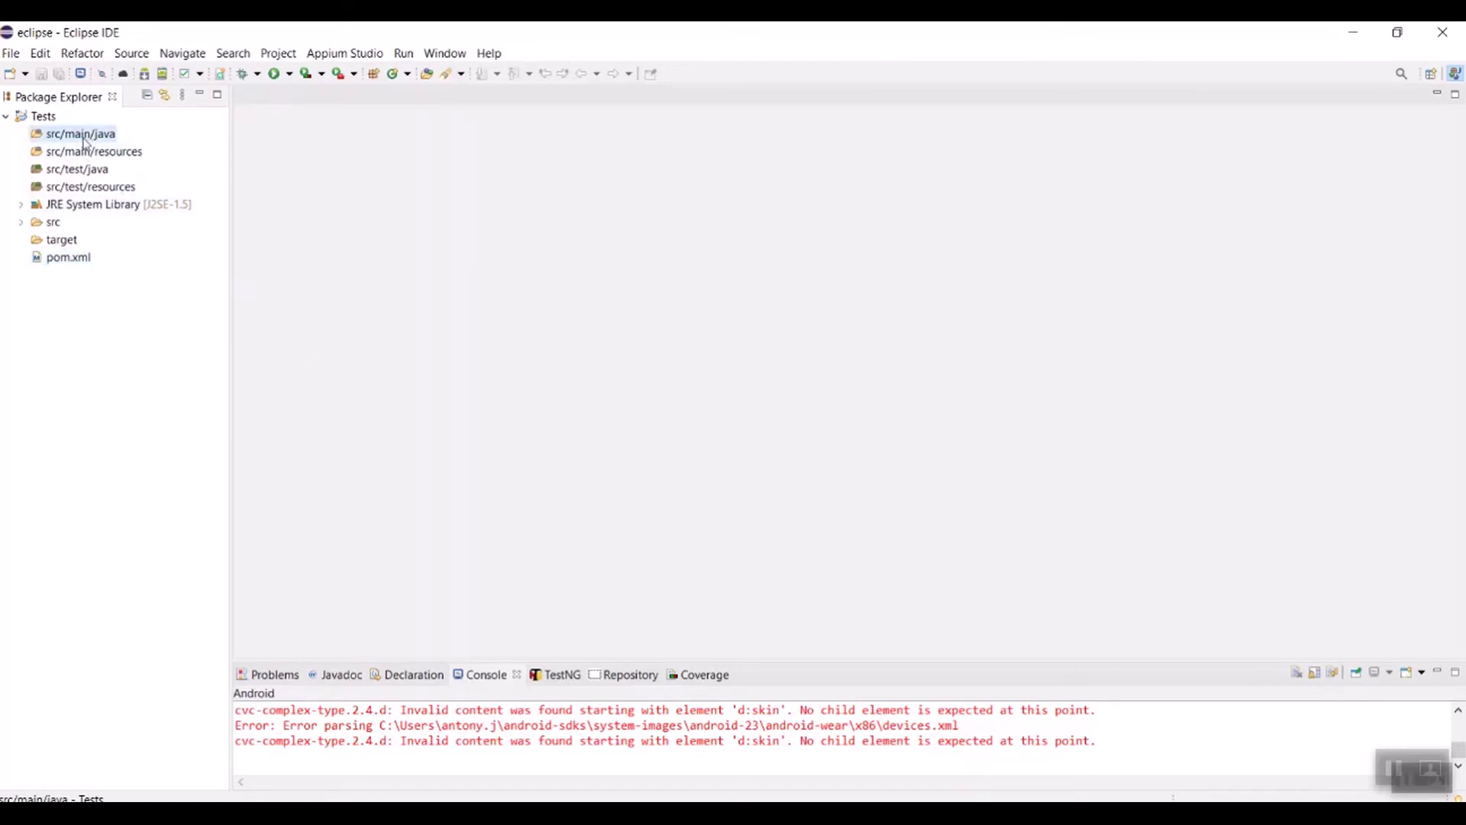
right_click(83, 137)
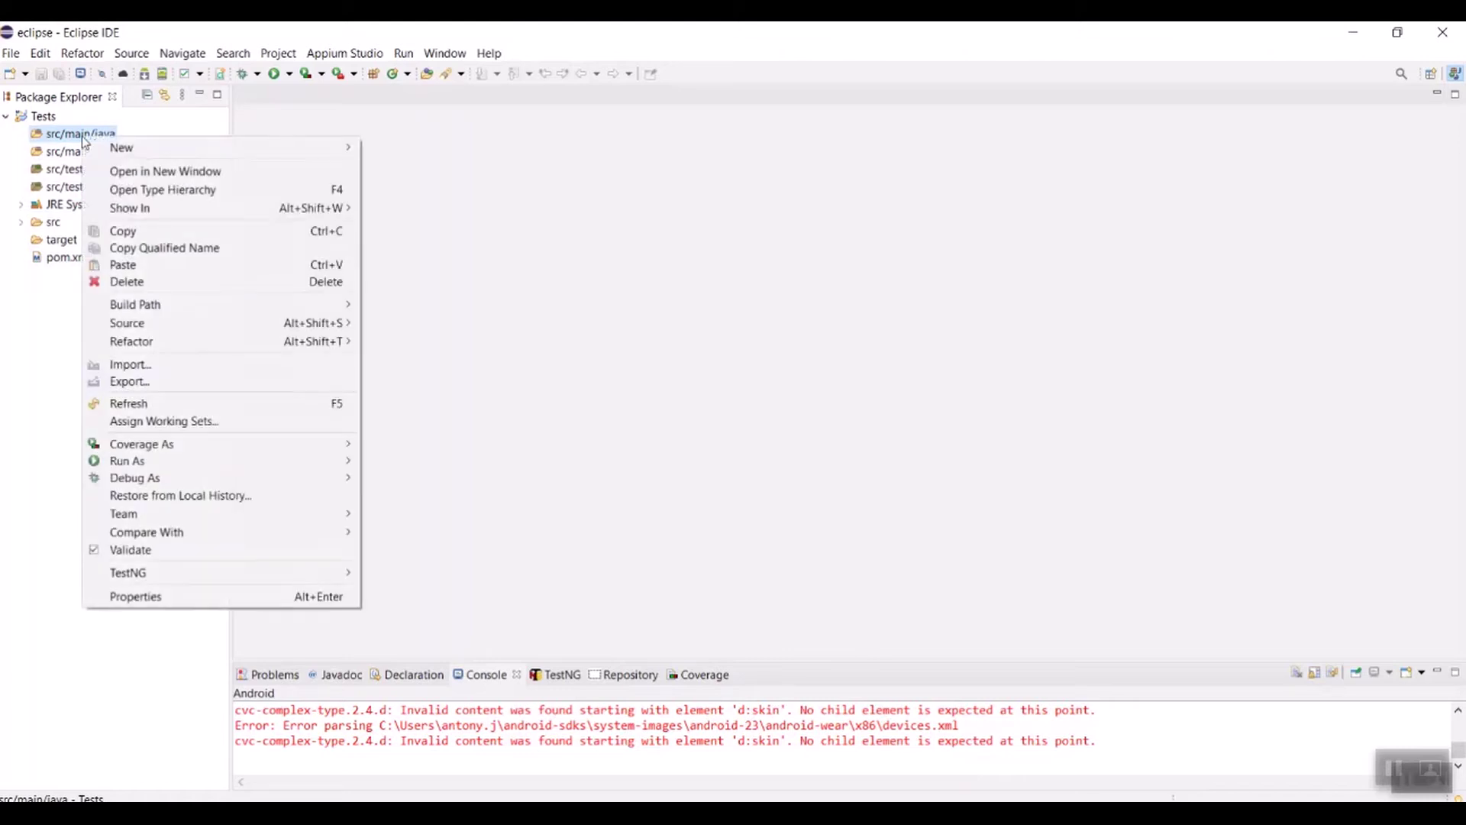
mouse_move(339, 148)
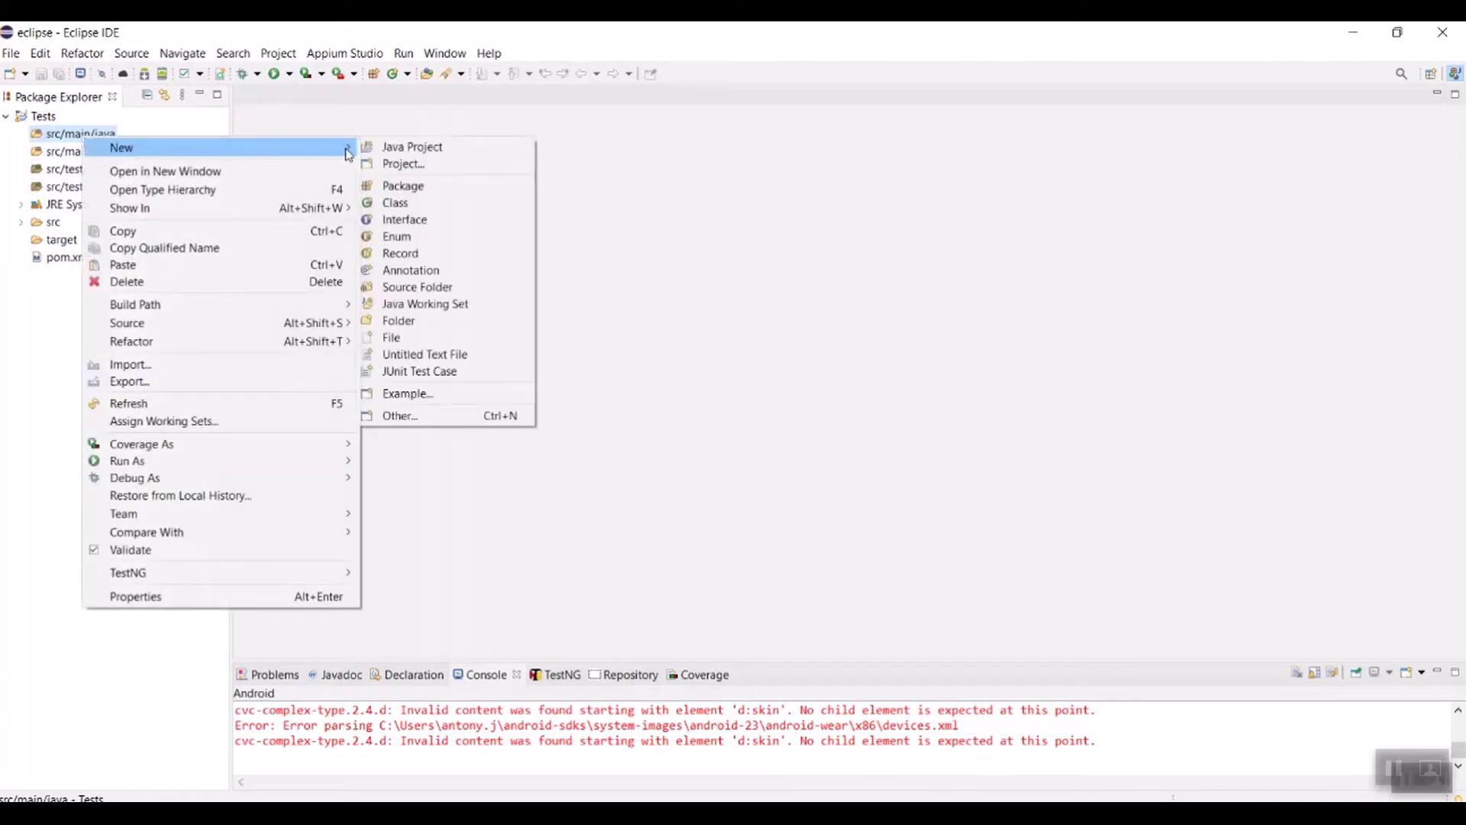
click(423, 189)
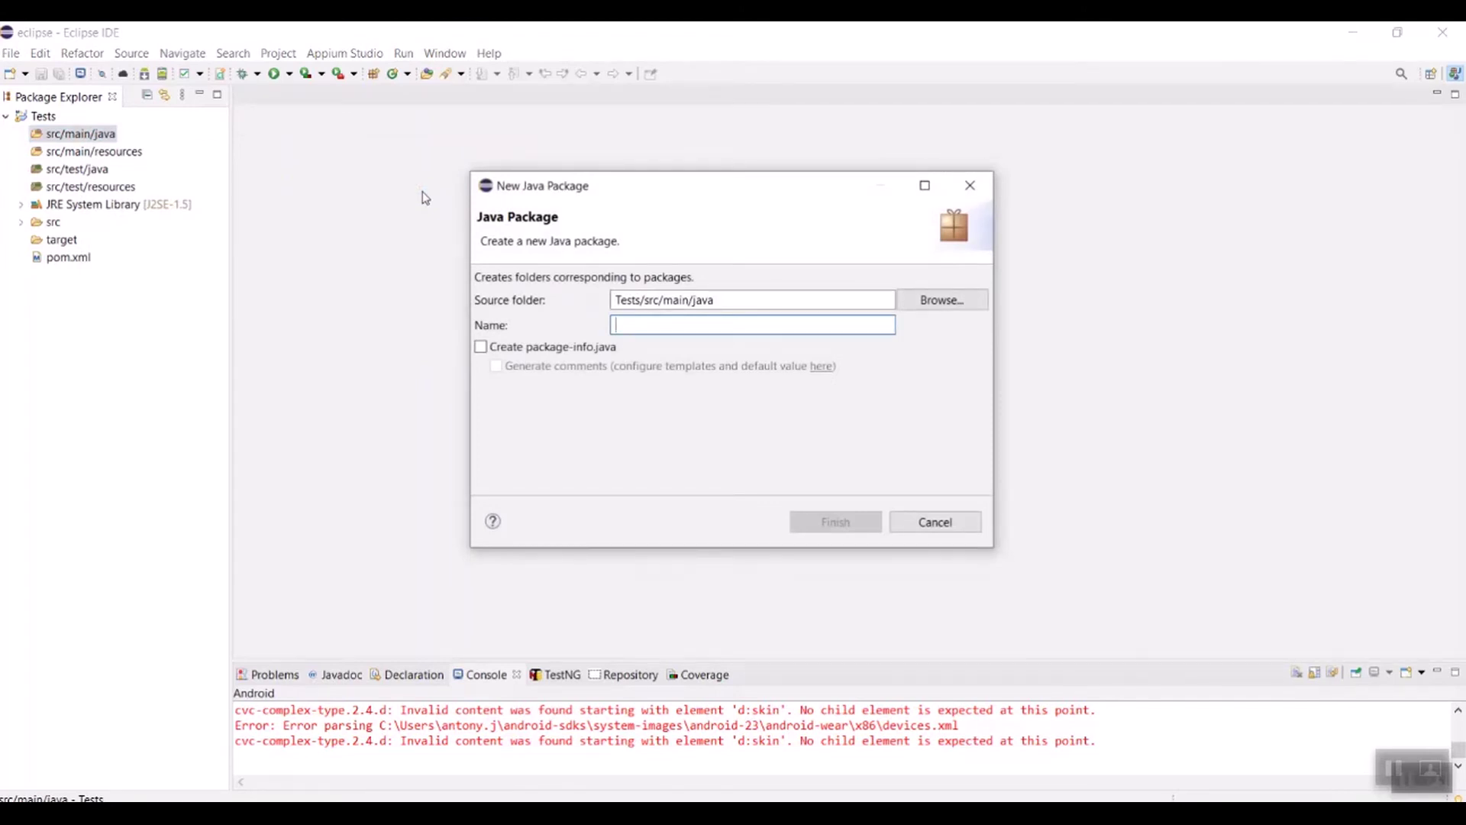
text(Test)
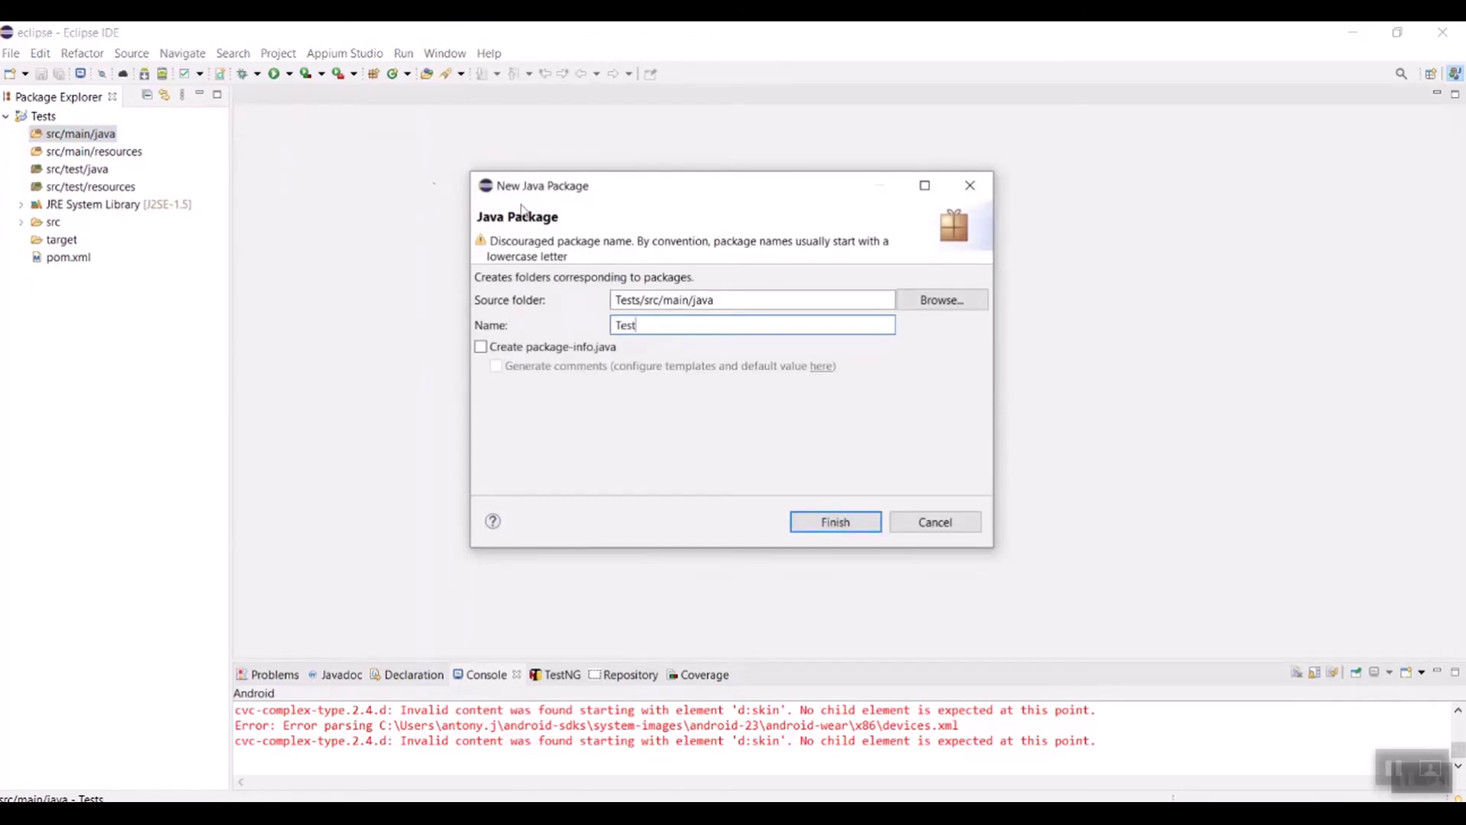
click(798, 522)
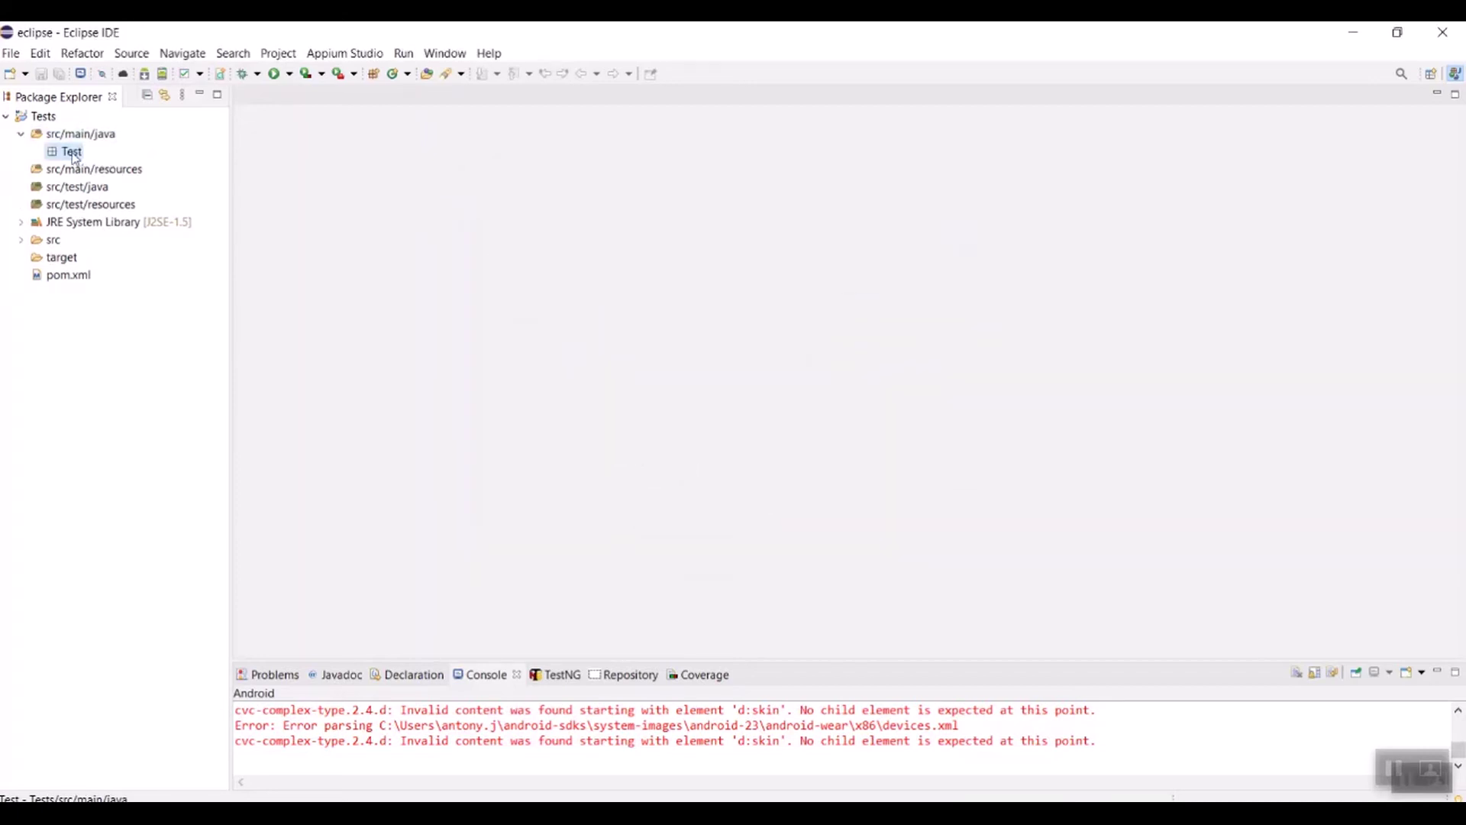
Step: Create a new class named 'Test' inside the Test package
right_click(75, 158)
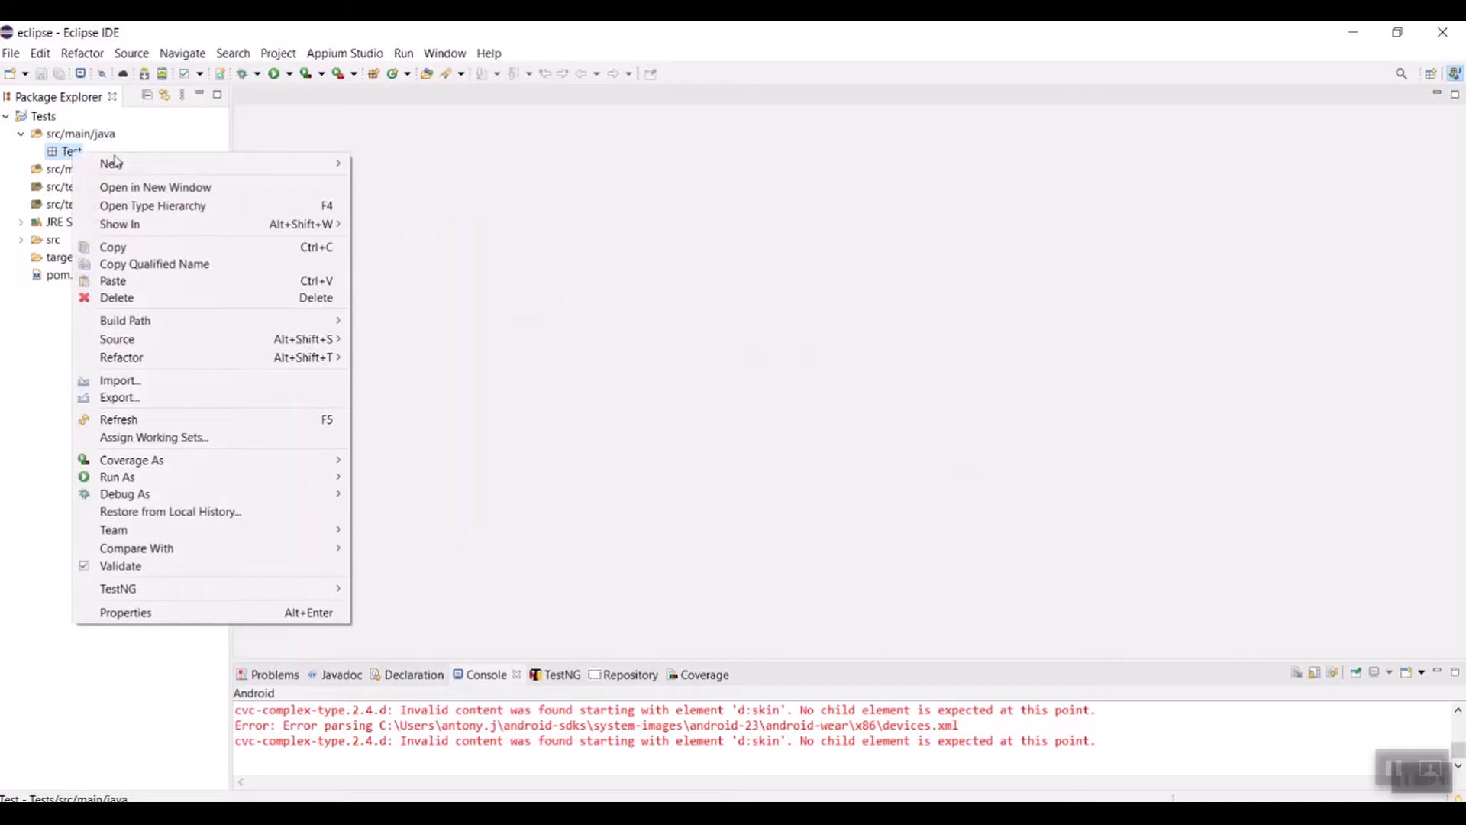
mouse_move(336, 163)
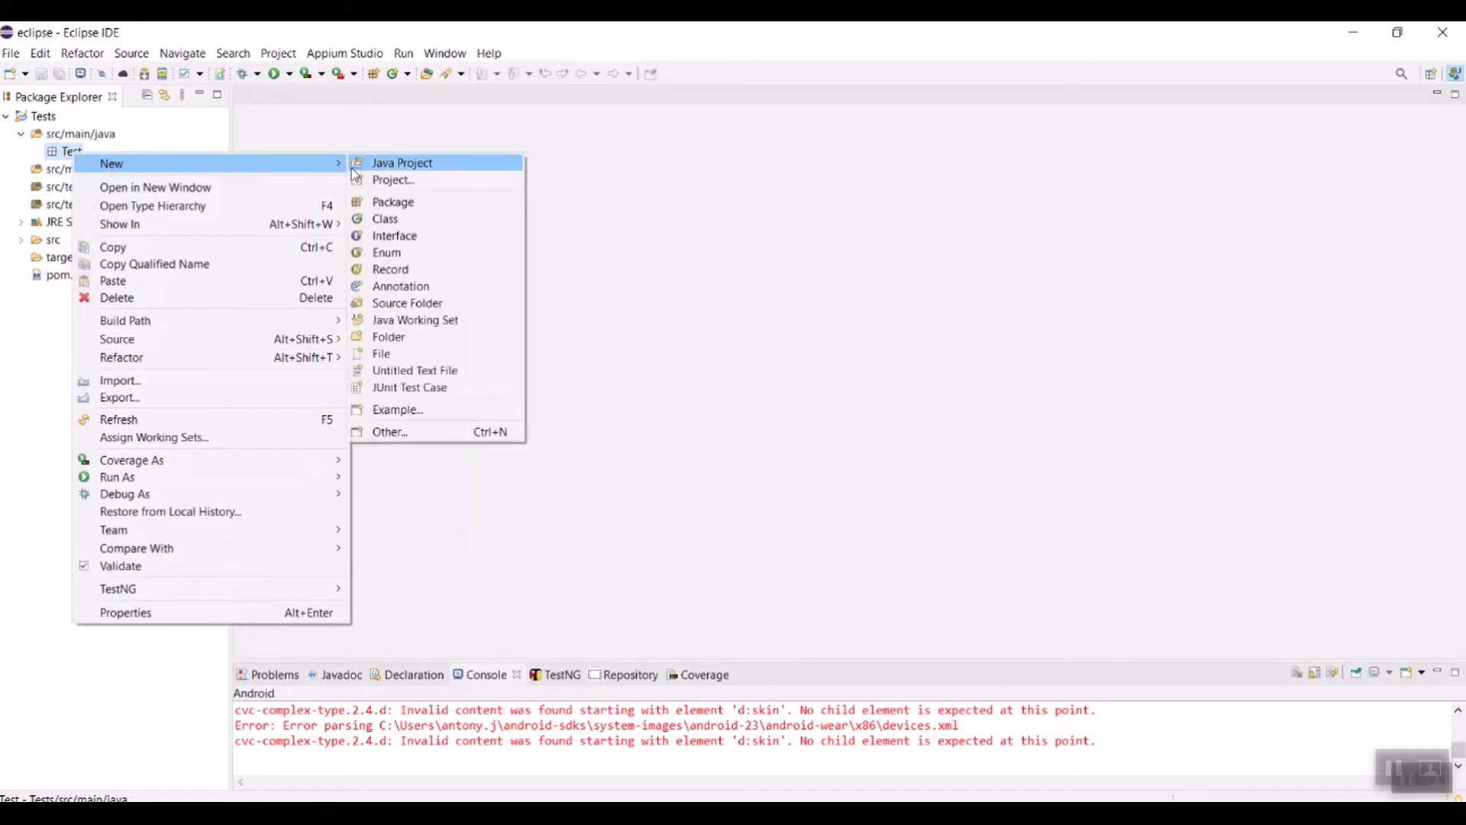
click(401, 221)
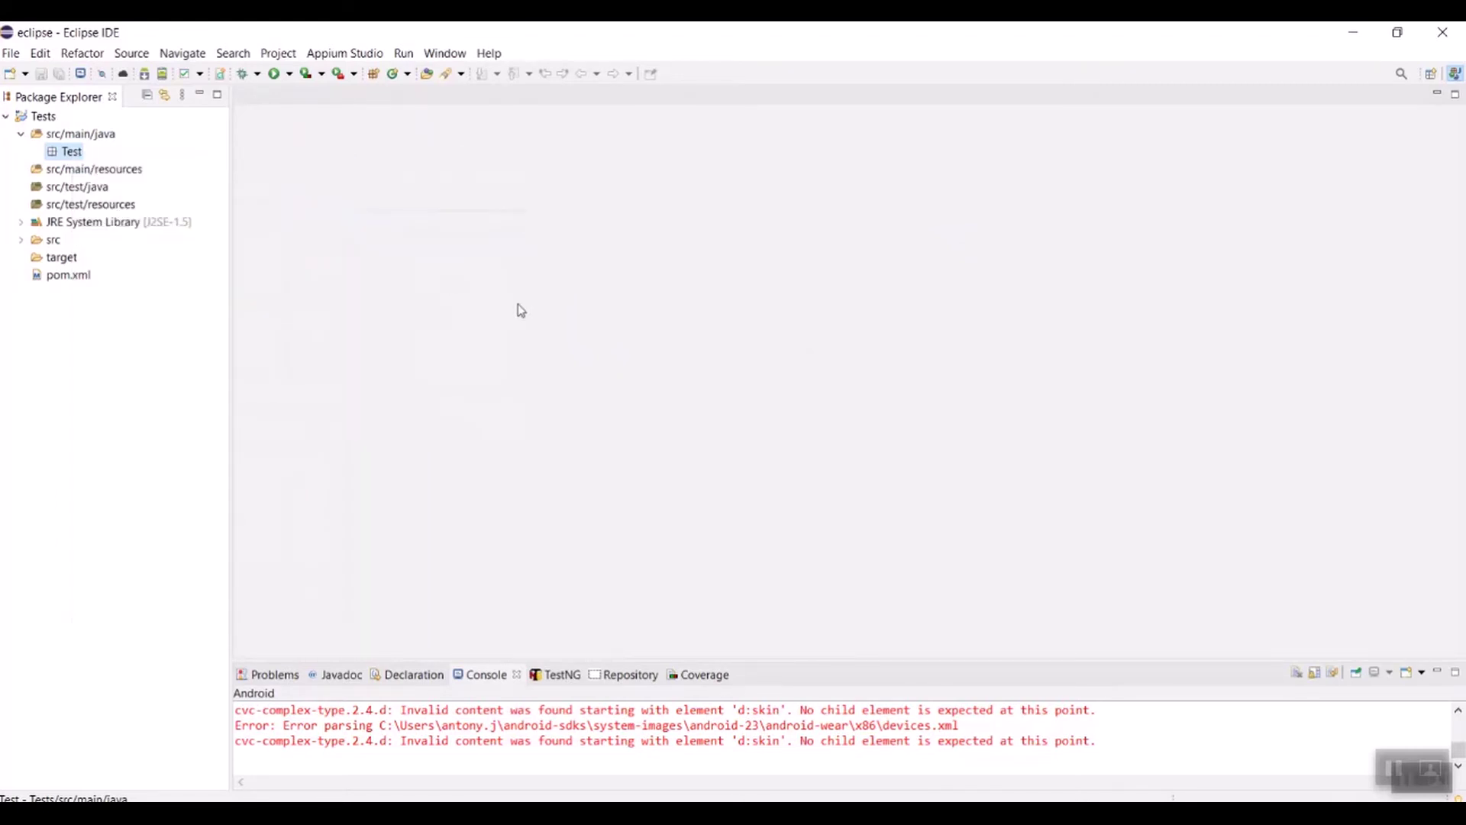
text(Test)
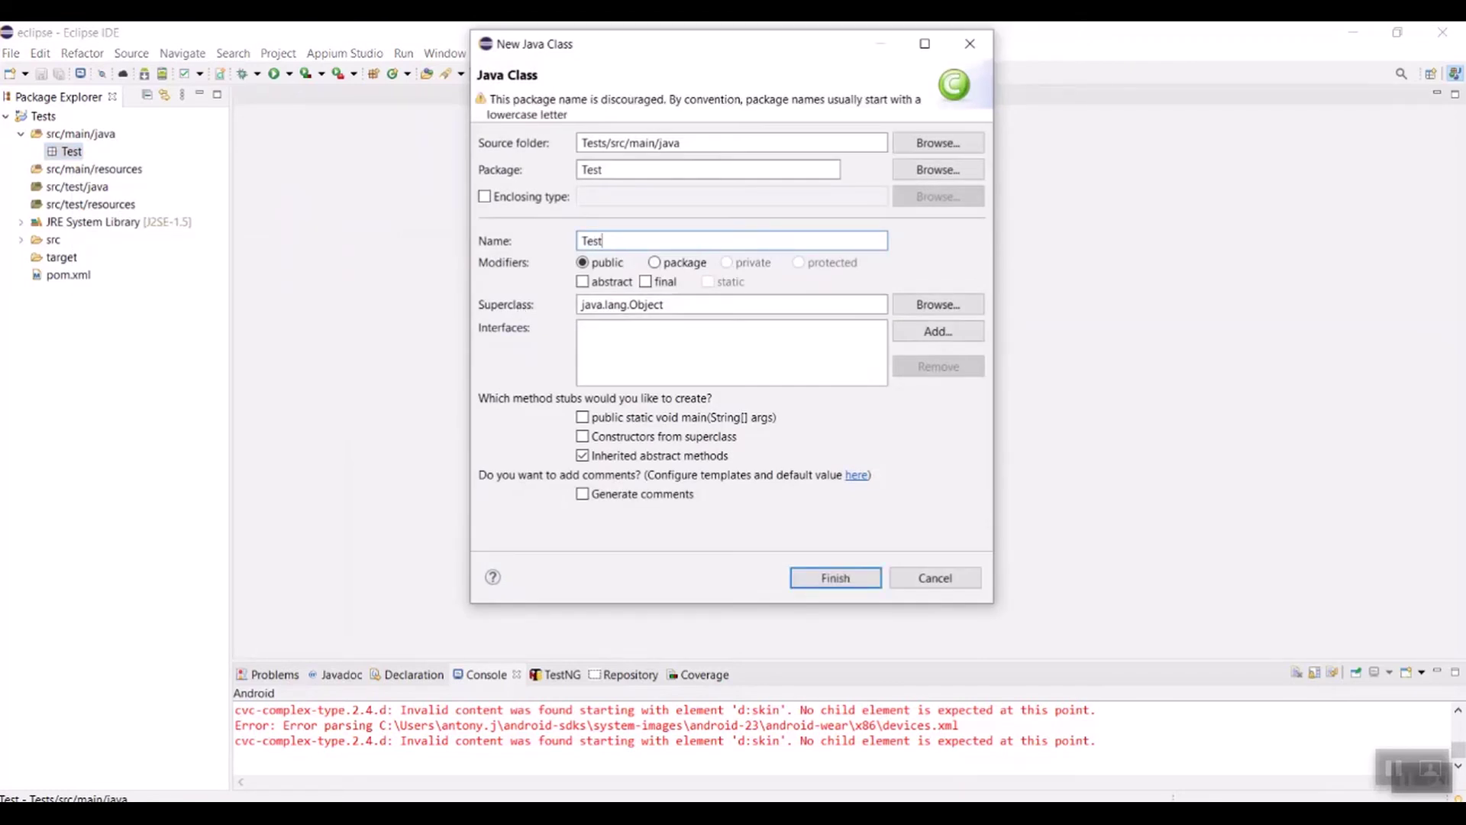
click(836, 577)
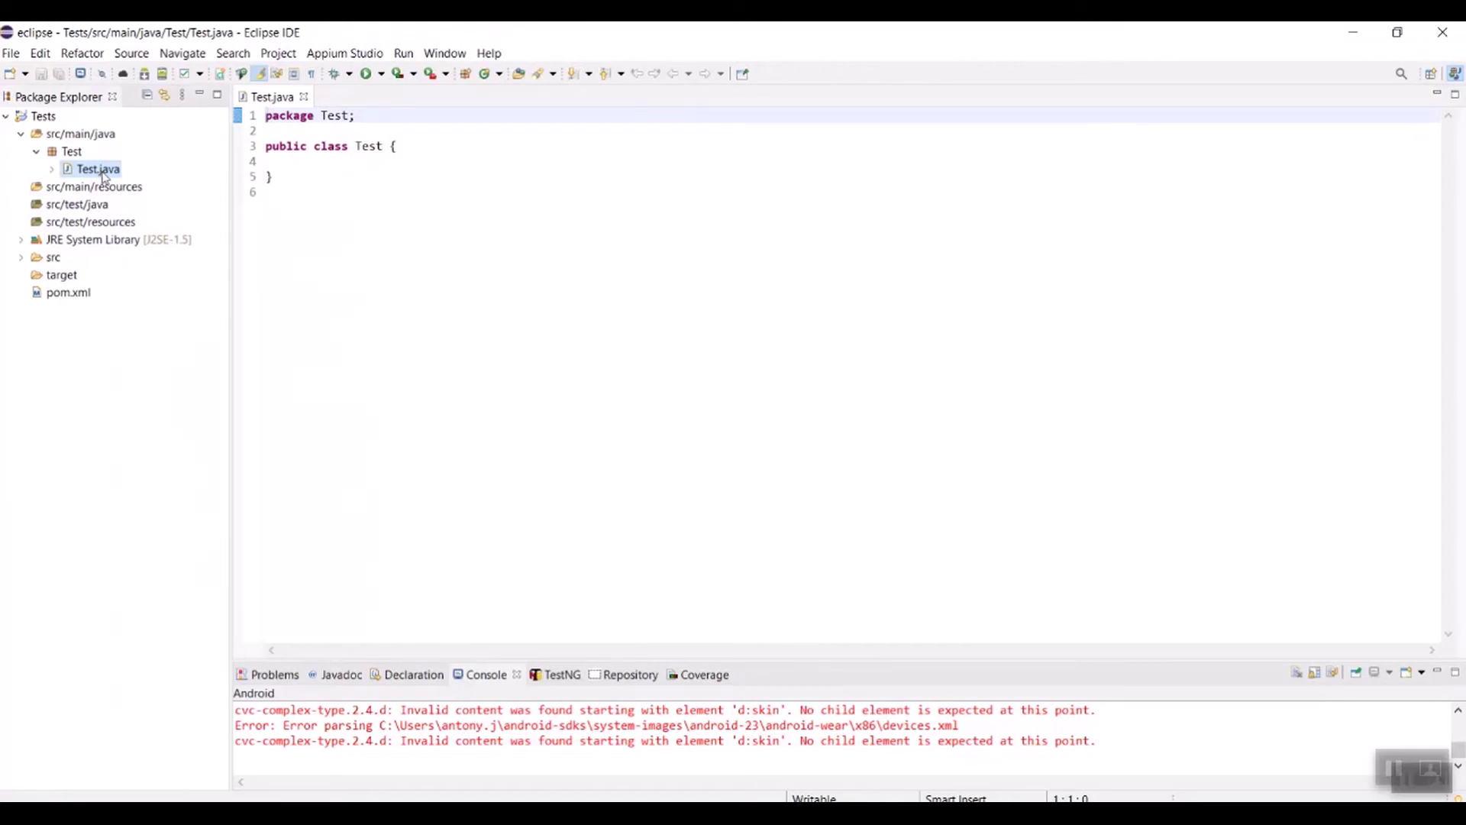
Step: Delete Test.java from the Test package, confirming the deletion
right_click(103, 177)
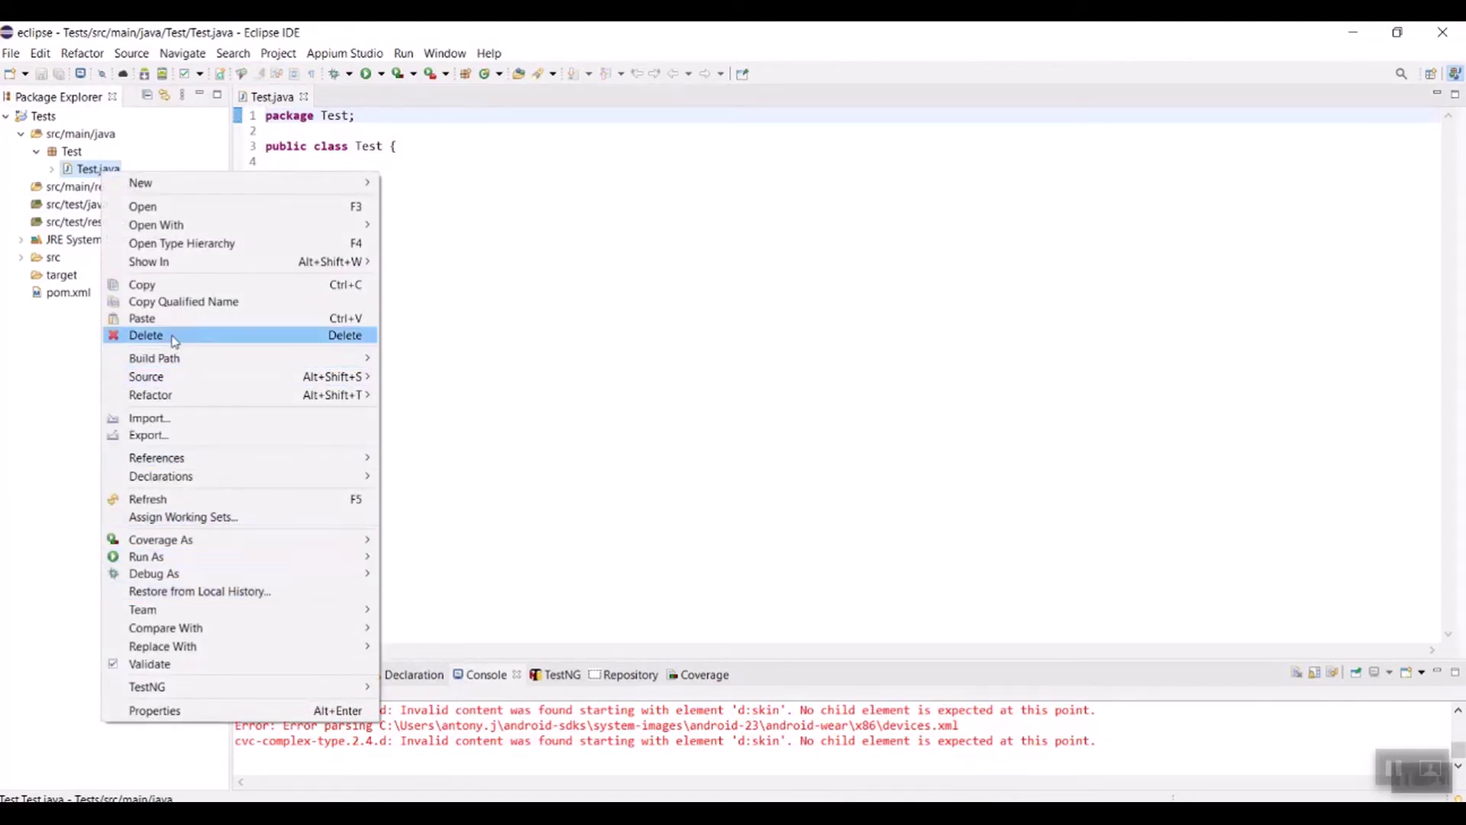
click(174, 341)
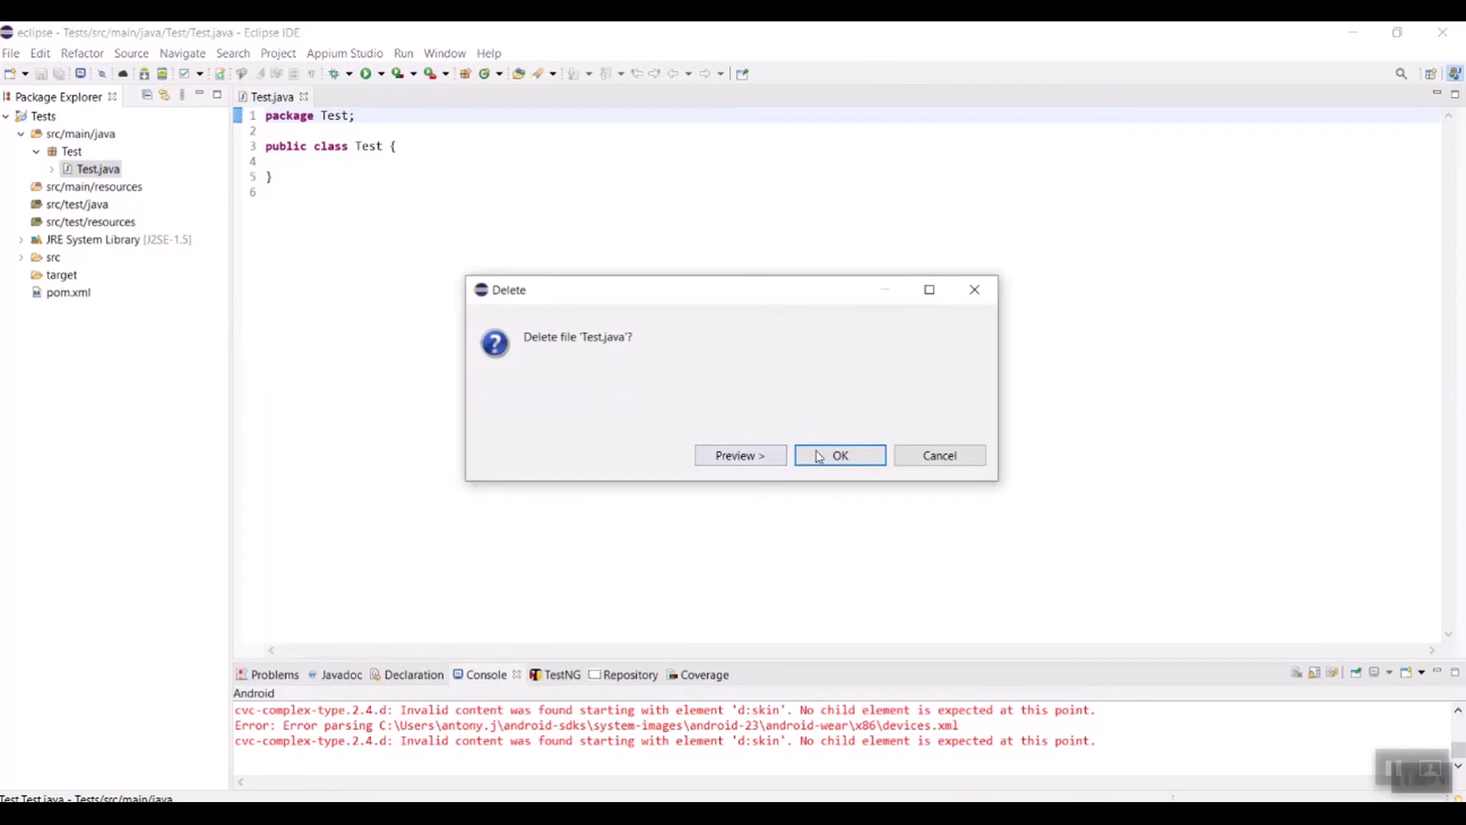
click(818, 456)
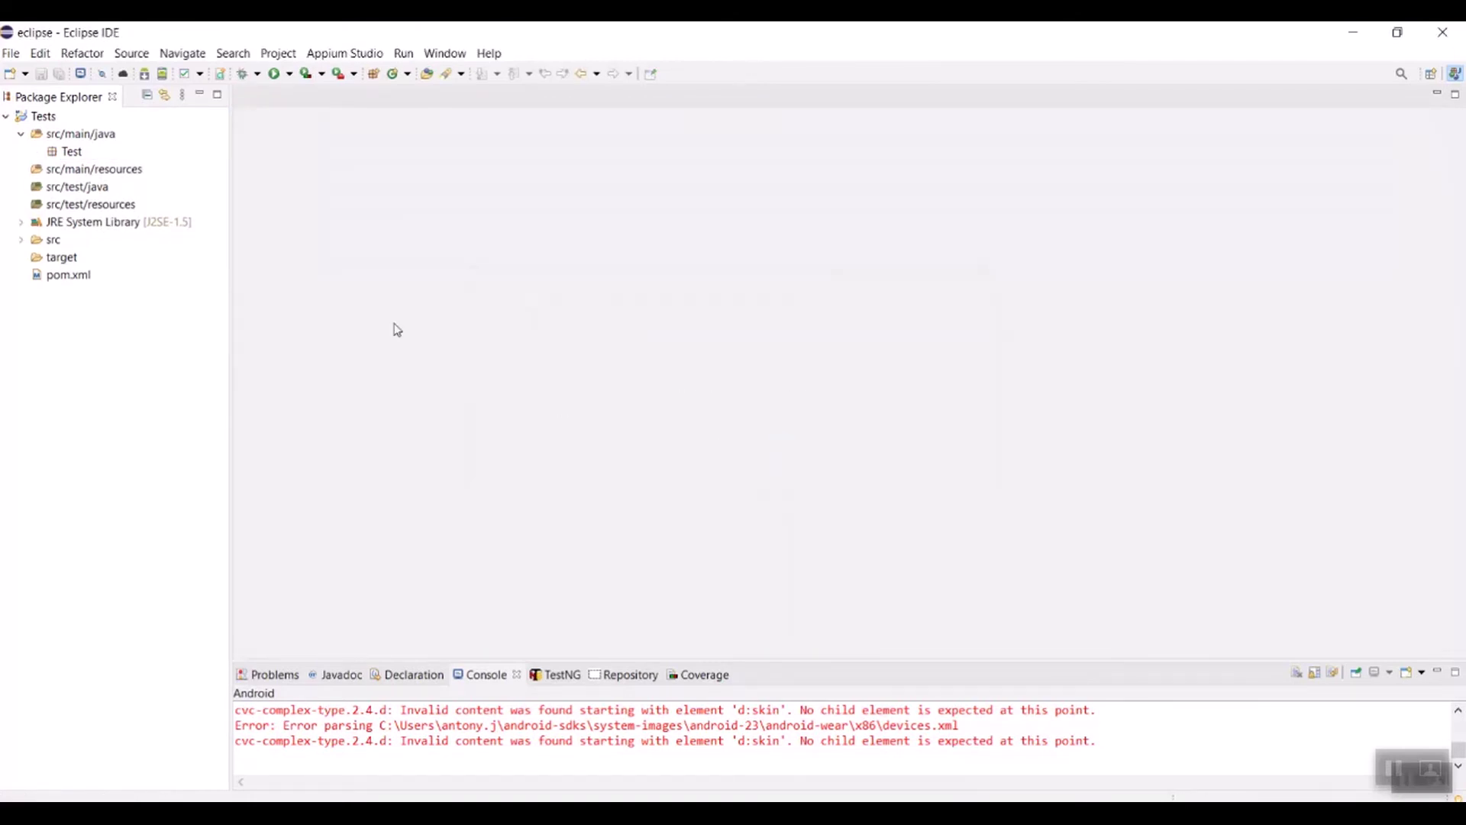
click(57, 275)
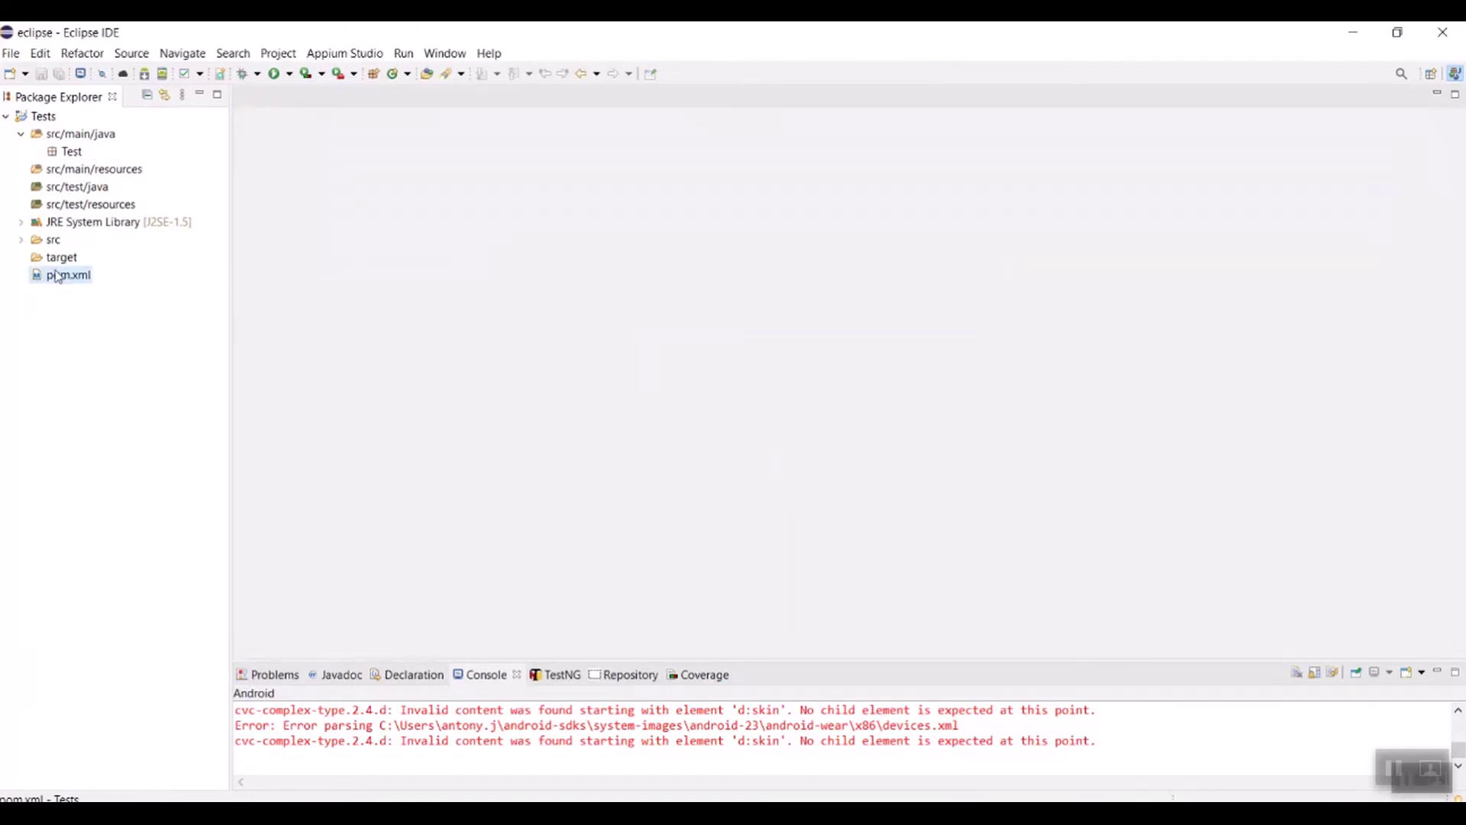
Step: Open pom.xml and add blank lines after the version element
double_click(57, 275)
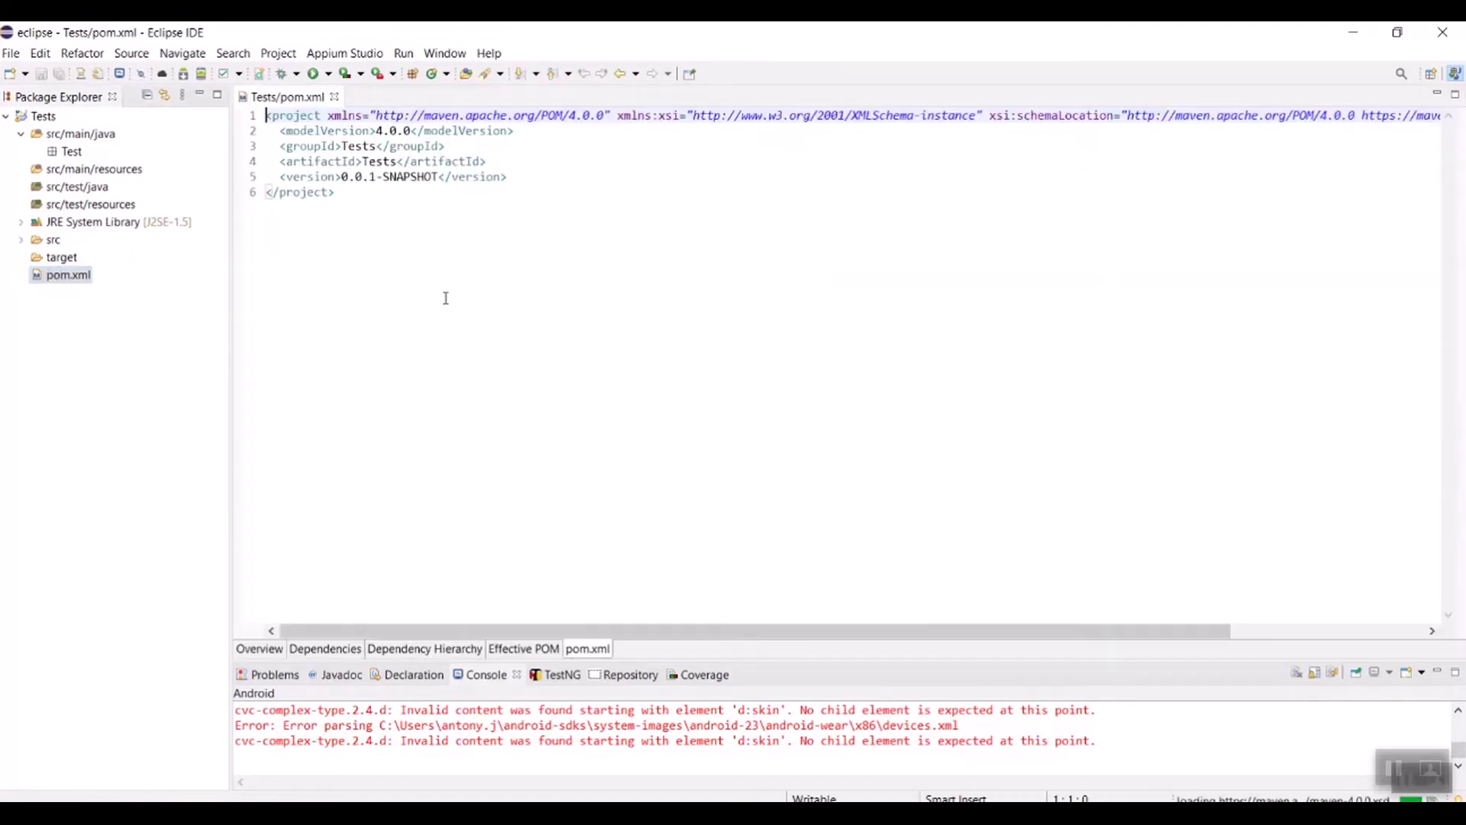
click(516, 176)
key(Return)
key(Return)
key(Return)
key(Return)
key(Return)
key(Return)
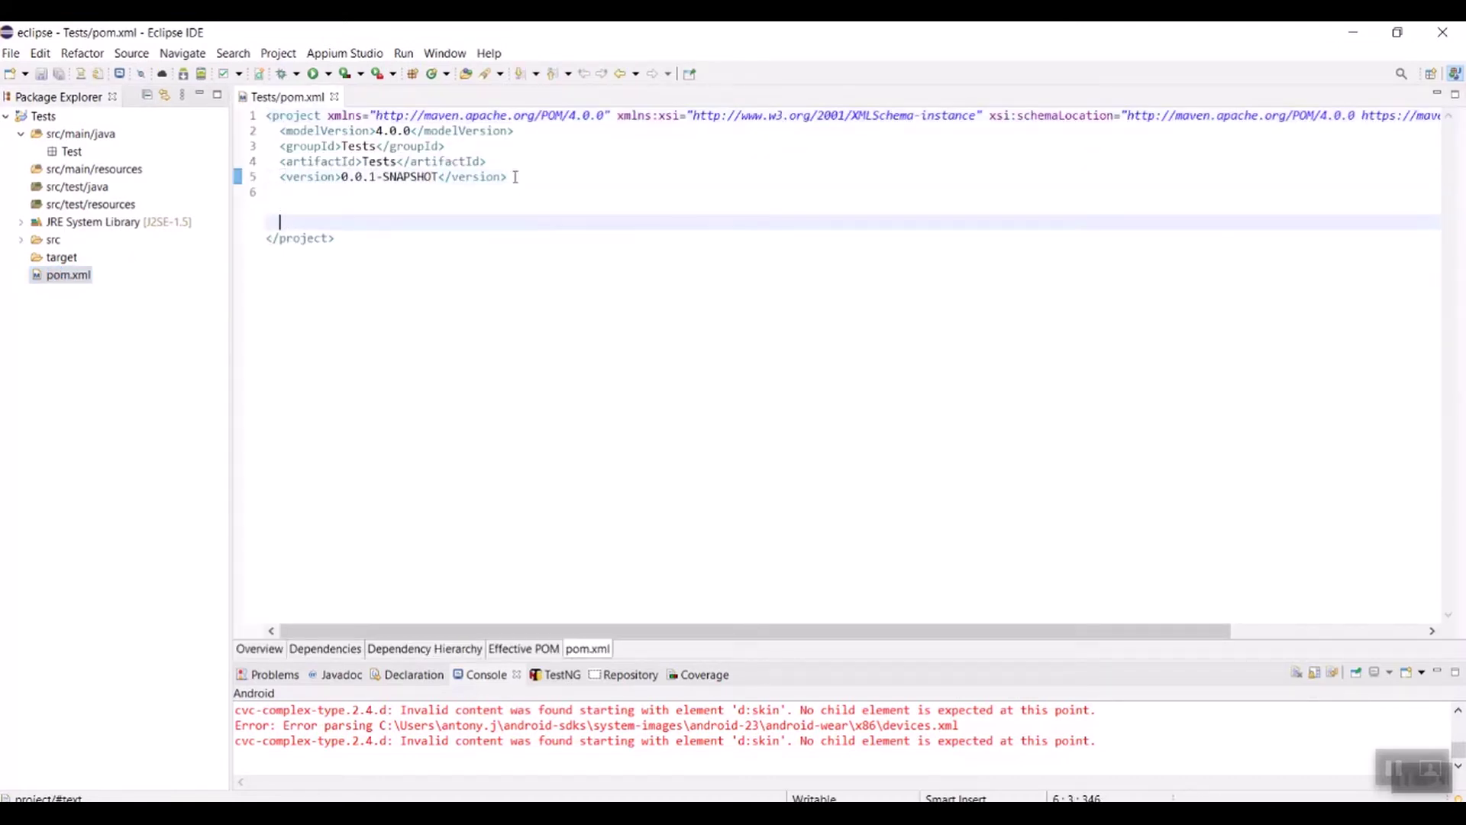
click(345, 222)
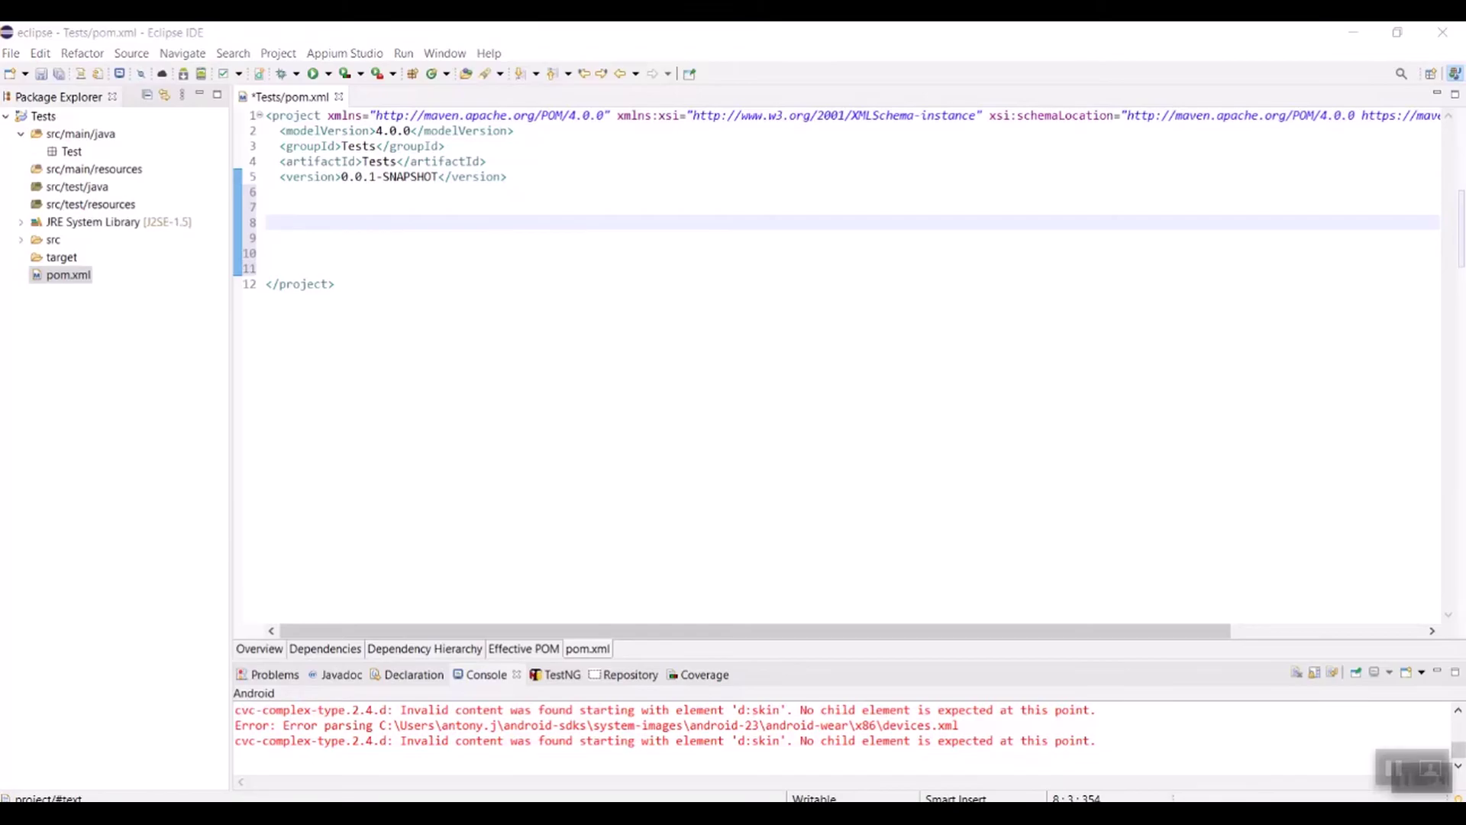
Step: Copy the JUnit 4.11 Maven dependency snippet from MVNRepository
key(alt+Tab)
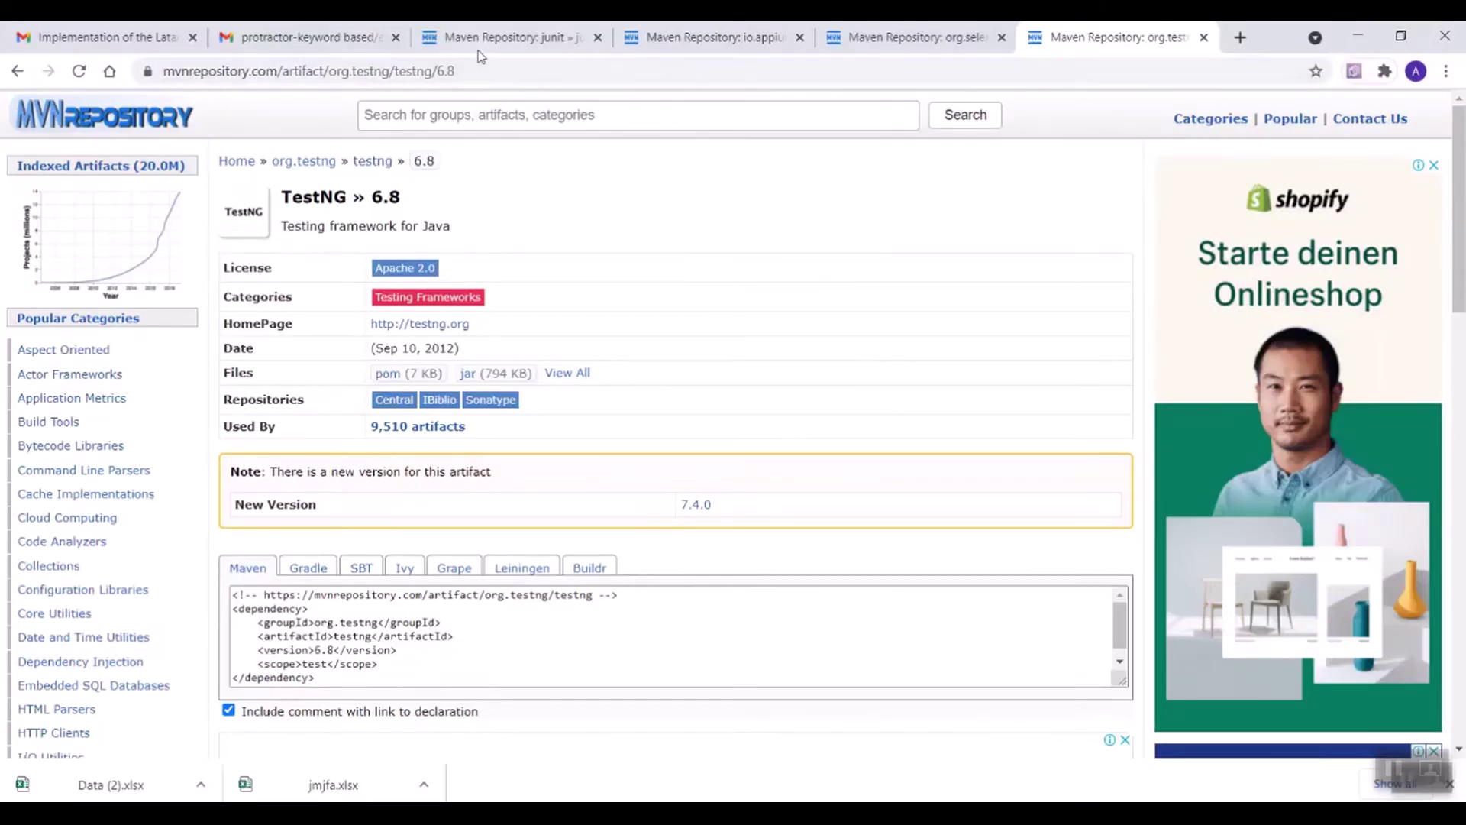
click(478, 45)
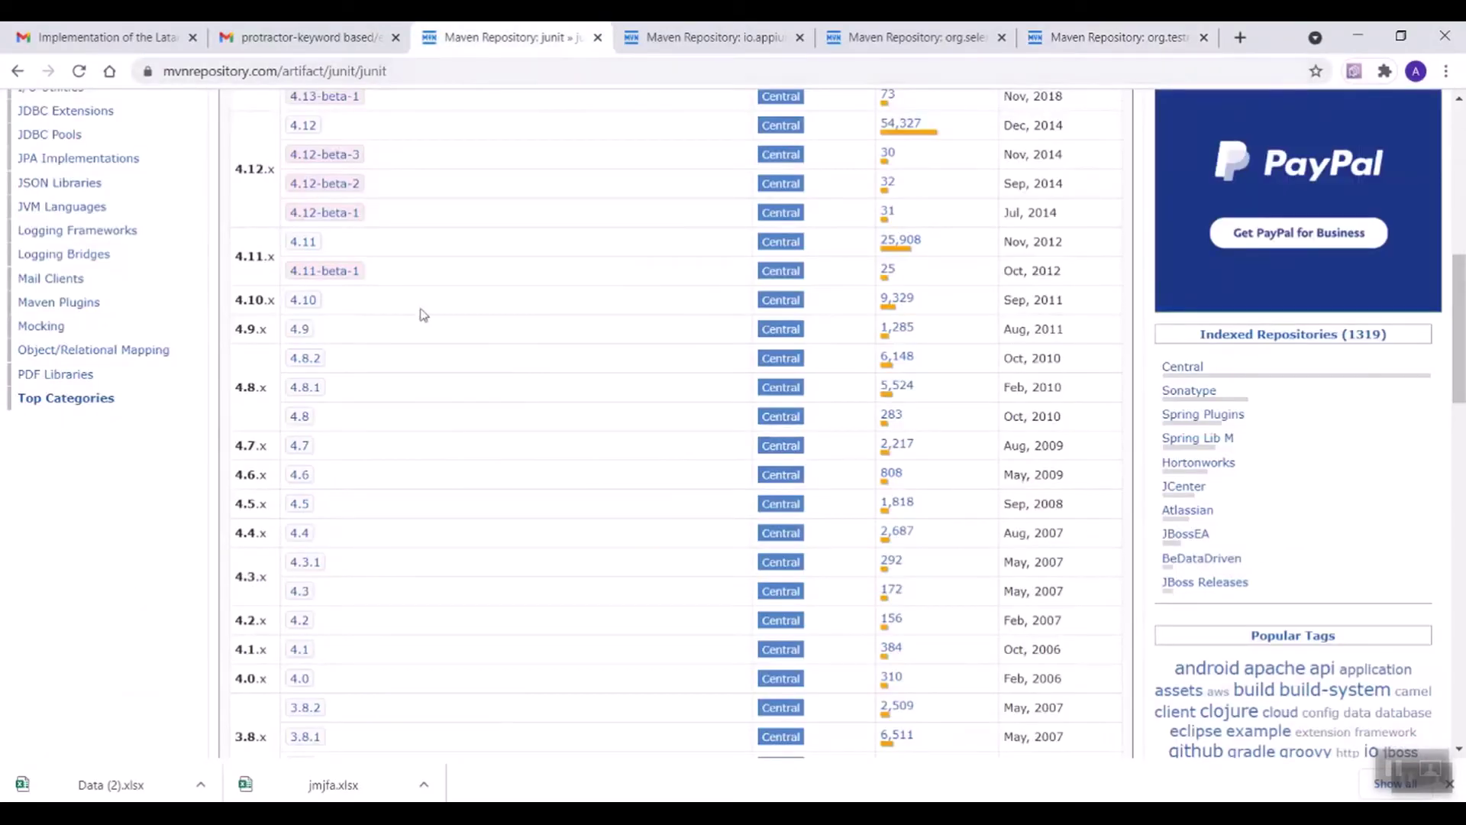
click(306, 245)
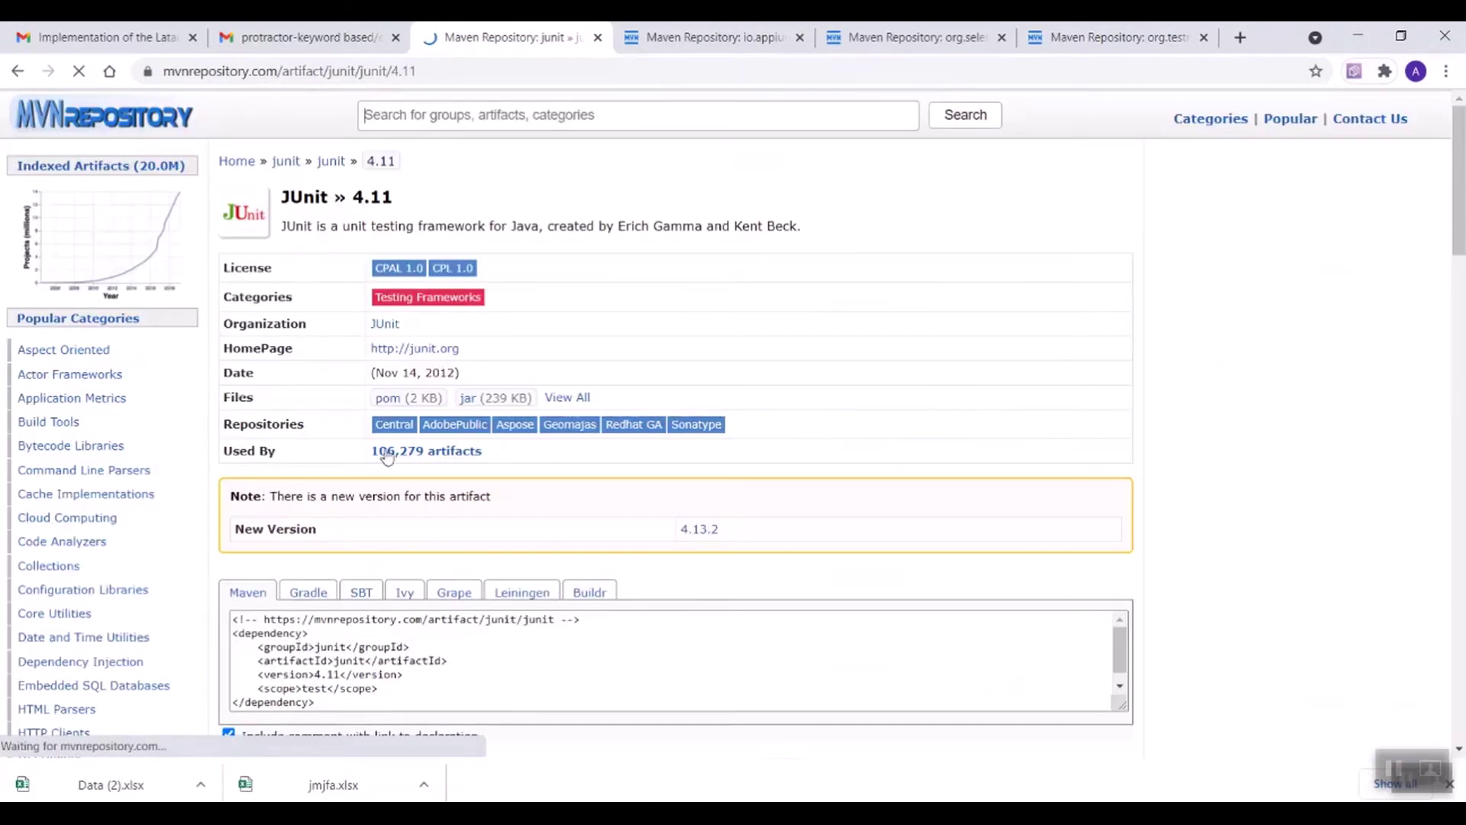
scroll(387, 456, down, 3)
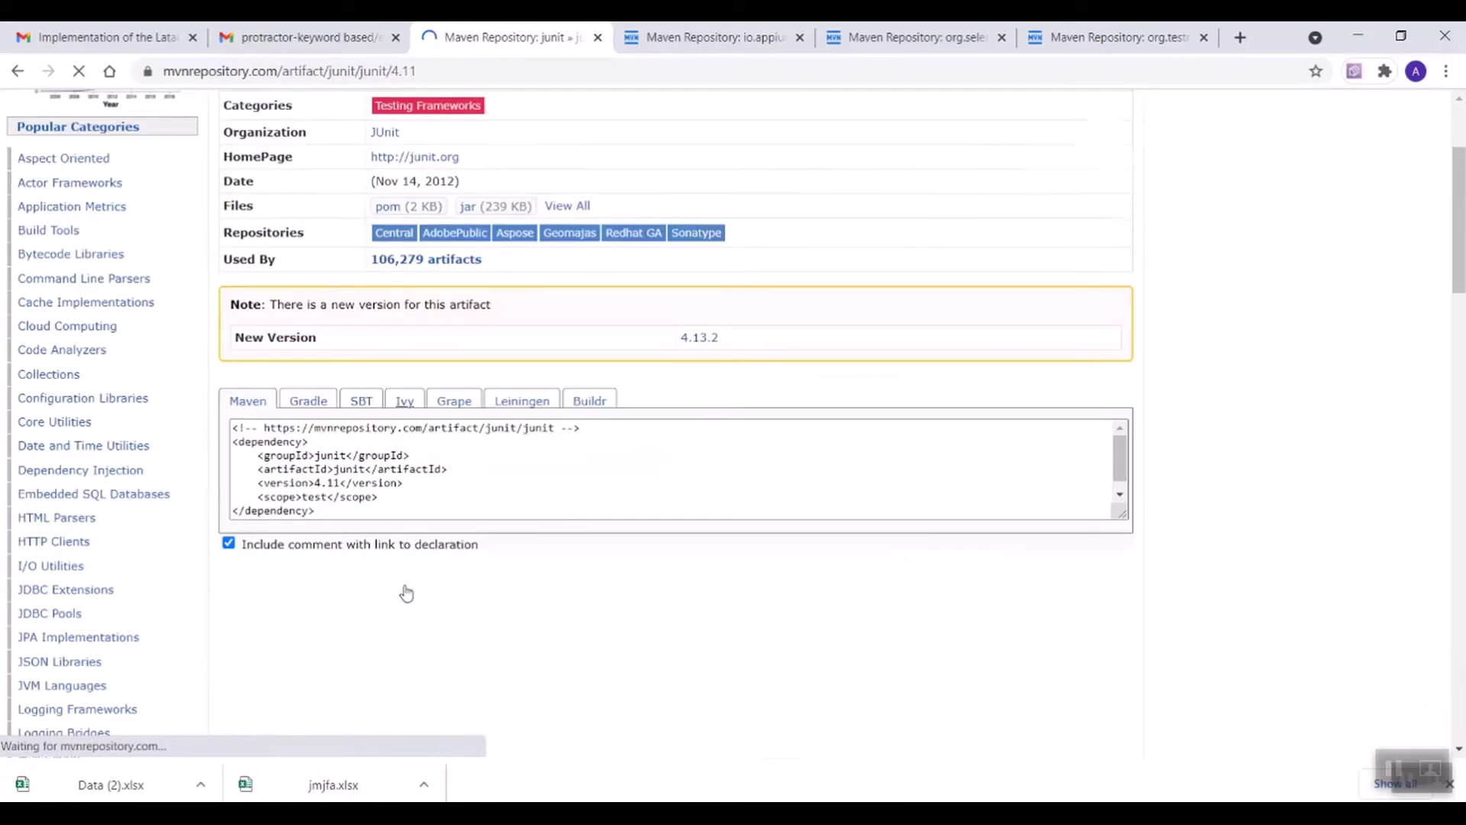
click(291, 475)
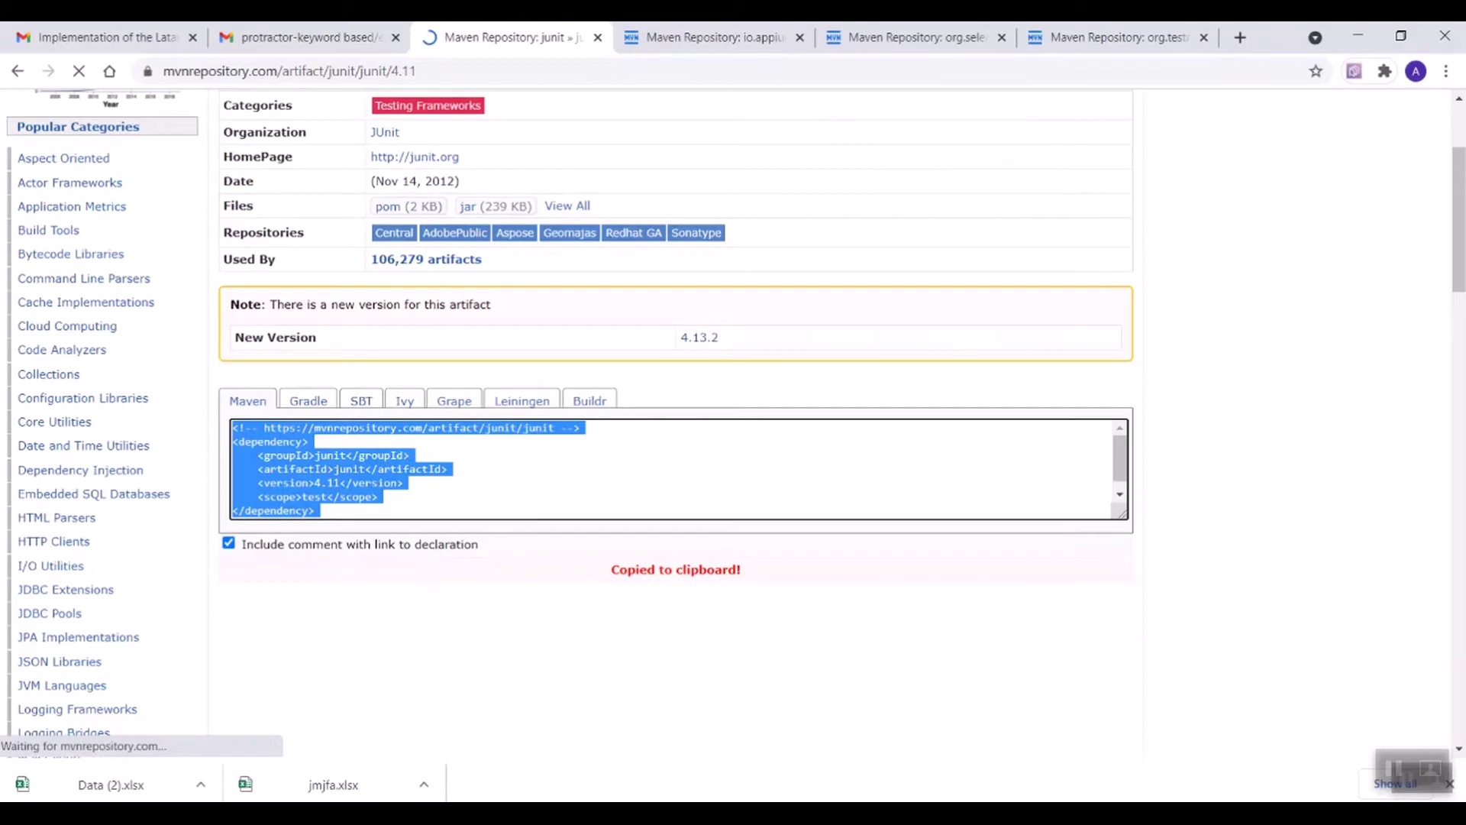
Step: Add a <dependencies> block to pom.xml and paste the JUnit 4.11 snippet inside it
key(alt+Tab)
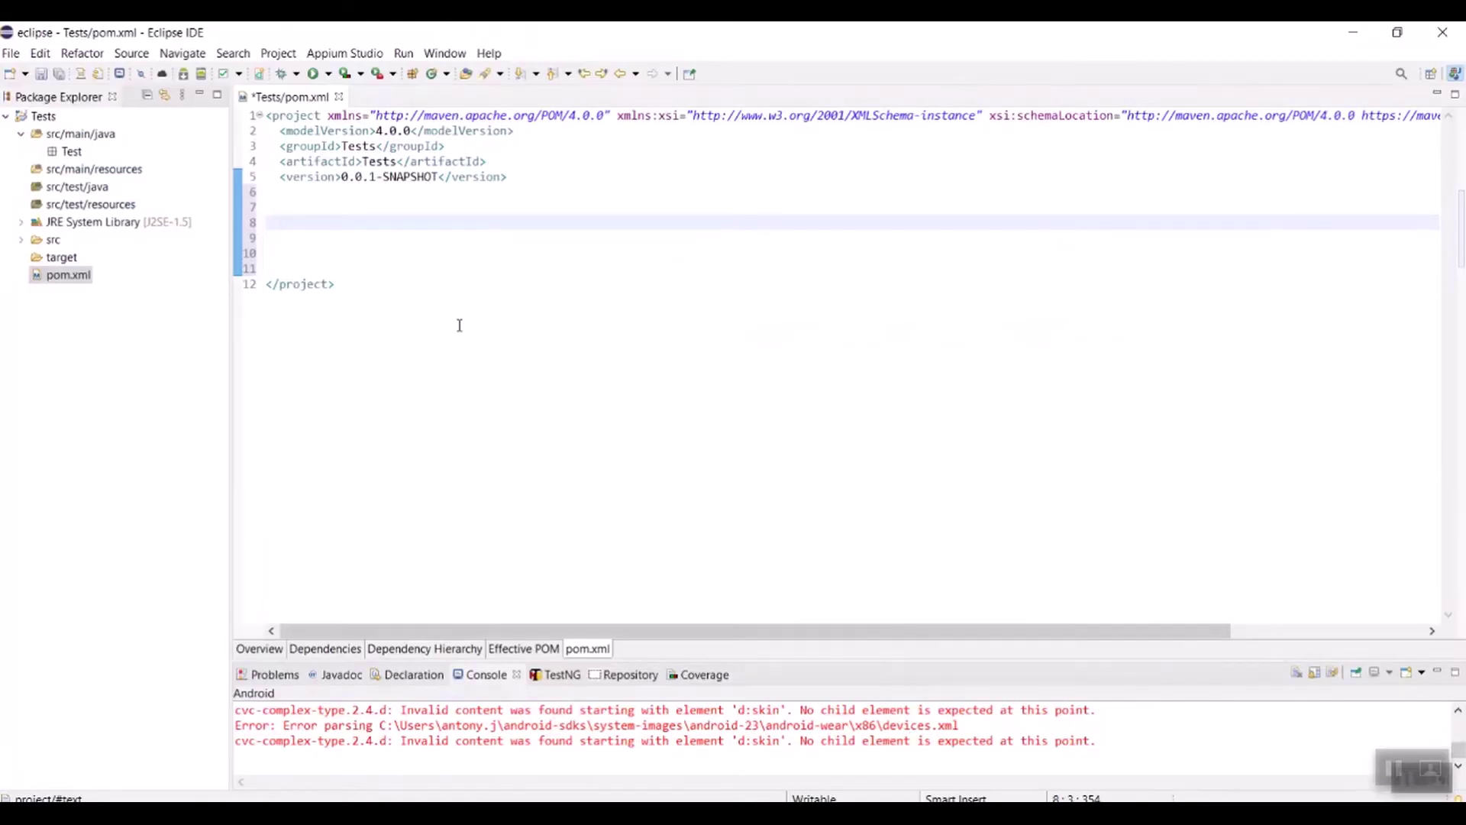
text(<dependencies)
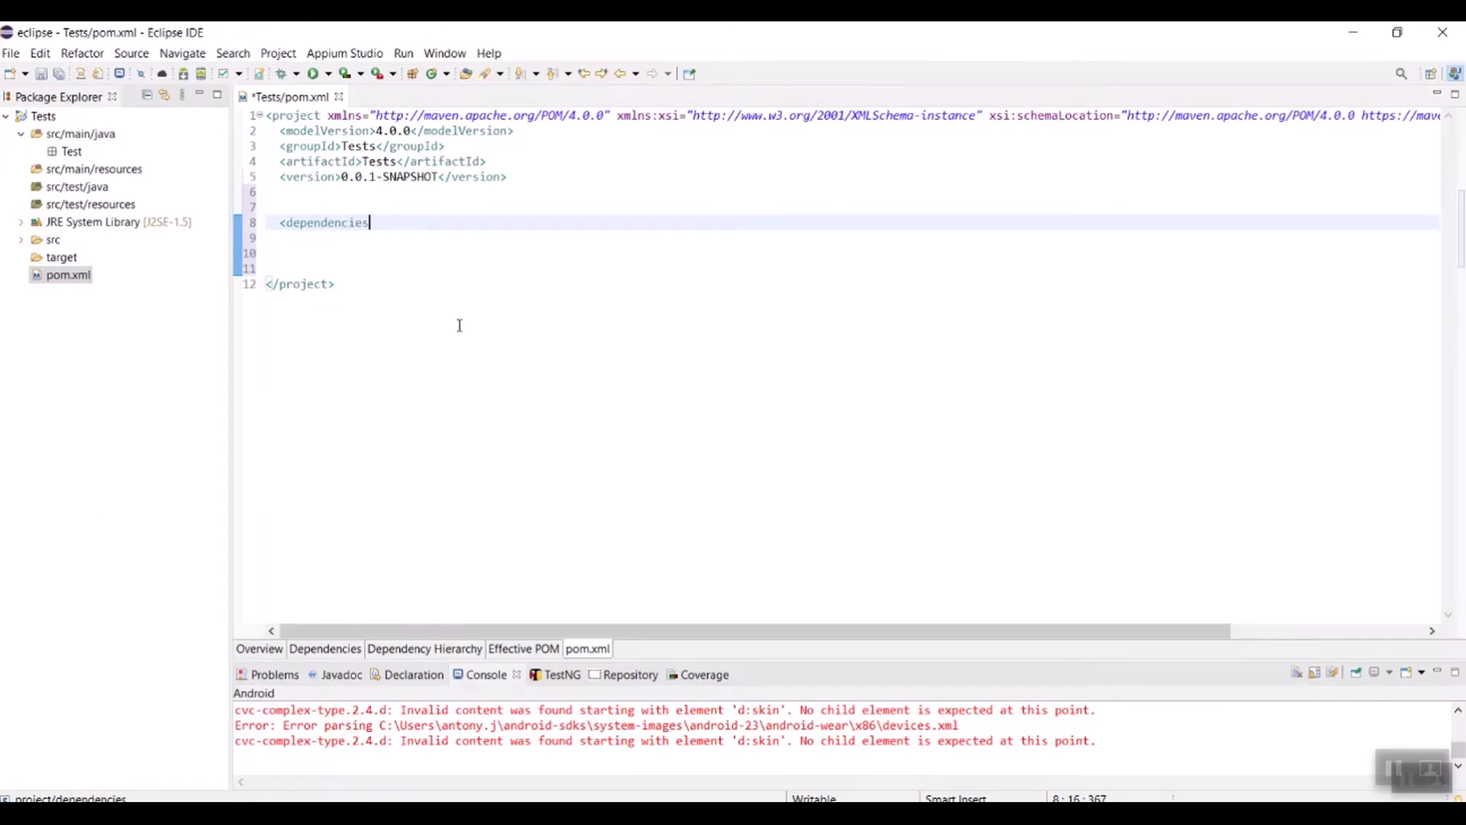
text(></dependencies>)
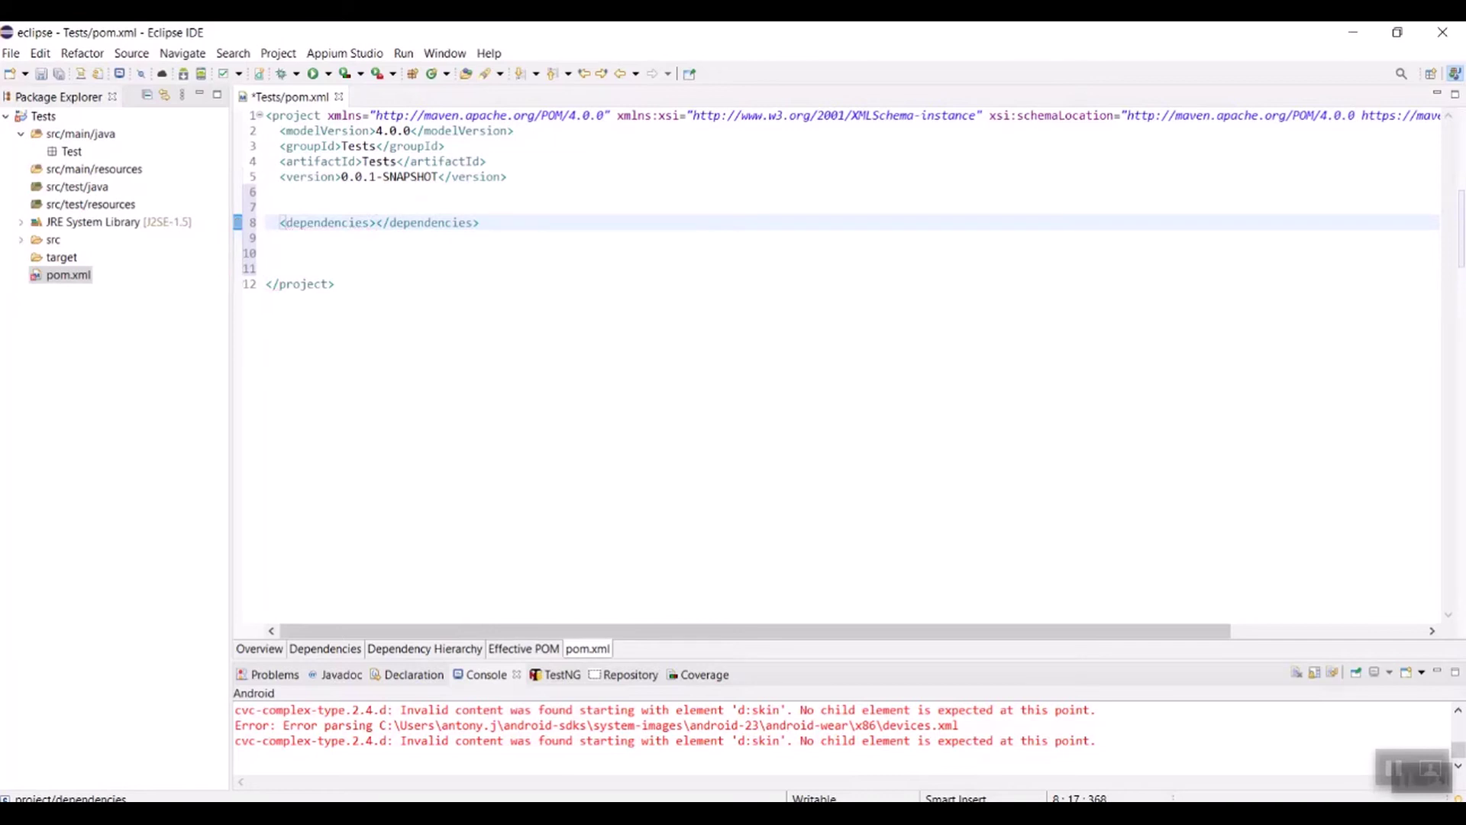
key(Return)
key(Return)
key(Return)
key(Return)
key(Return)
key(Return)
key(Return)
key(Return)
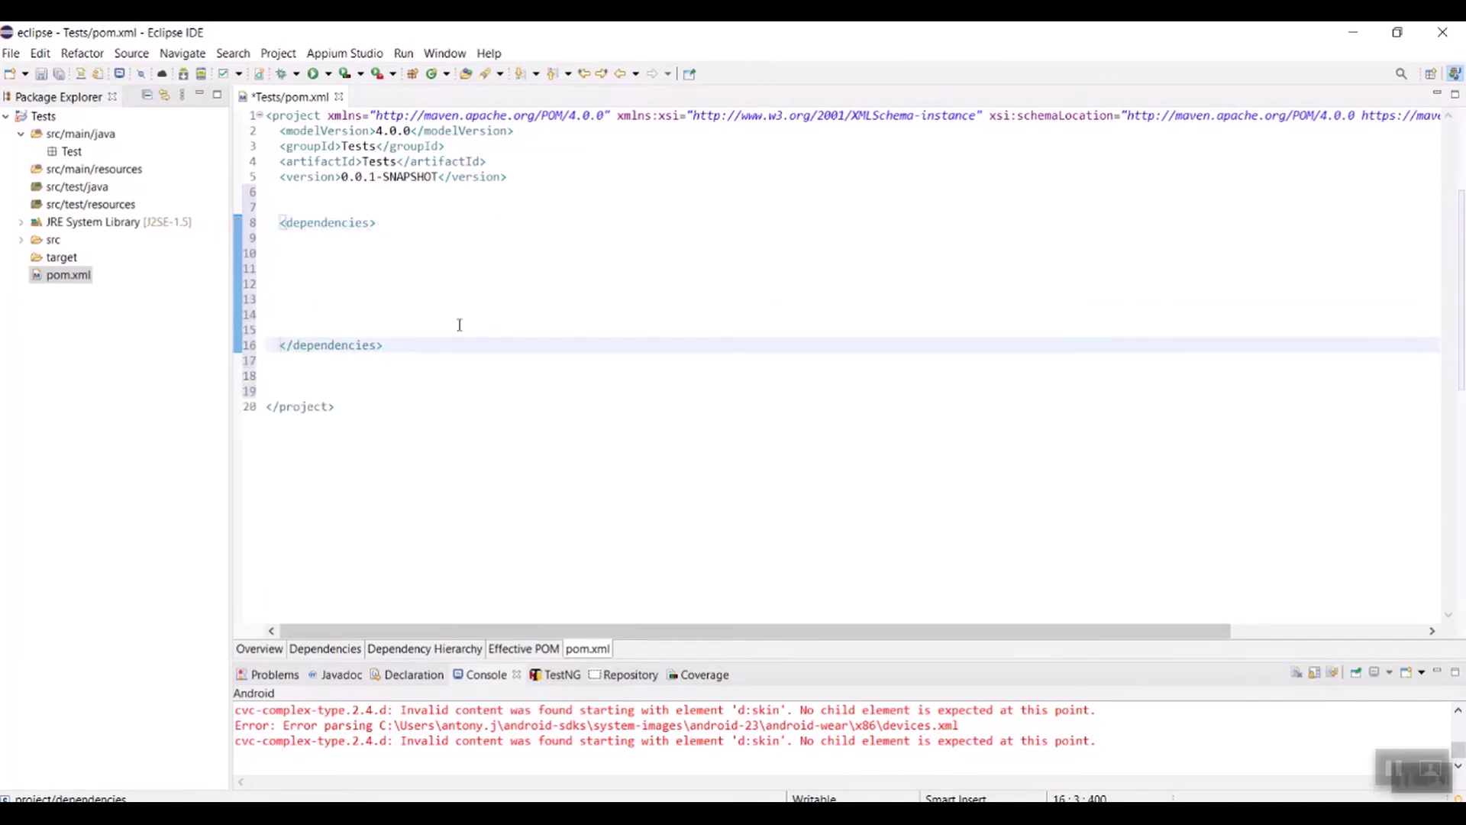
click(309, 253)
key(ctrl+v)
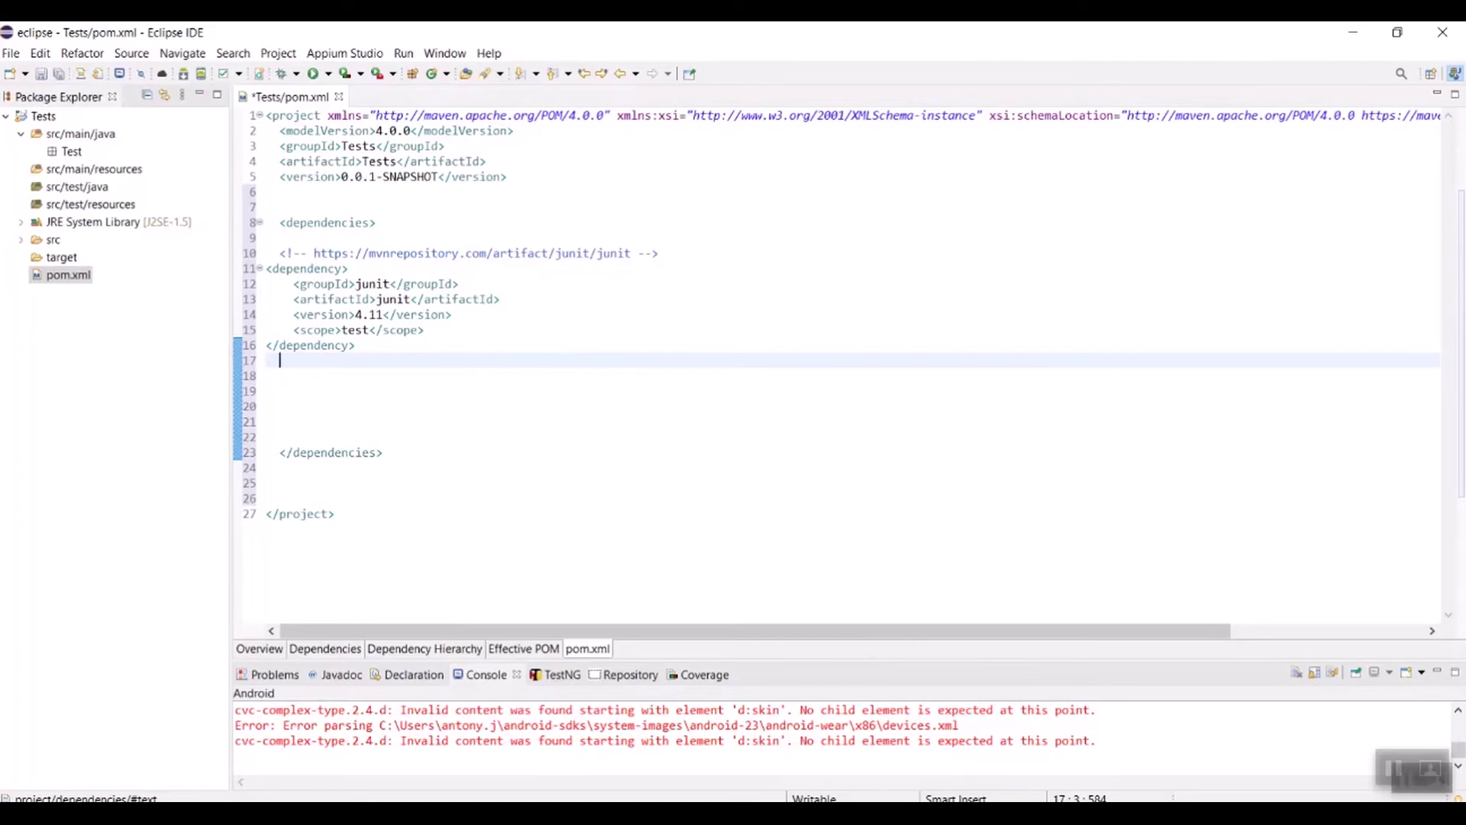
key(alt+Tab)
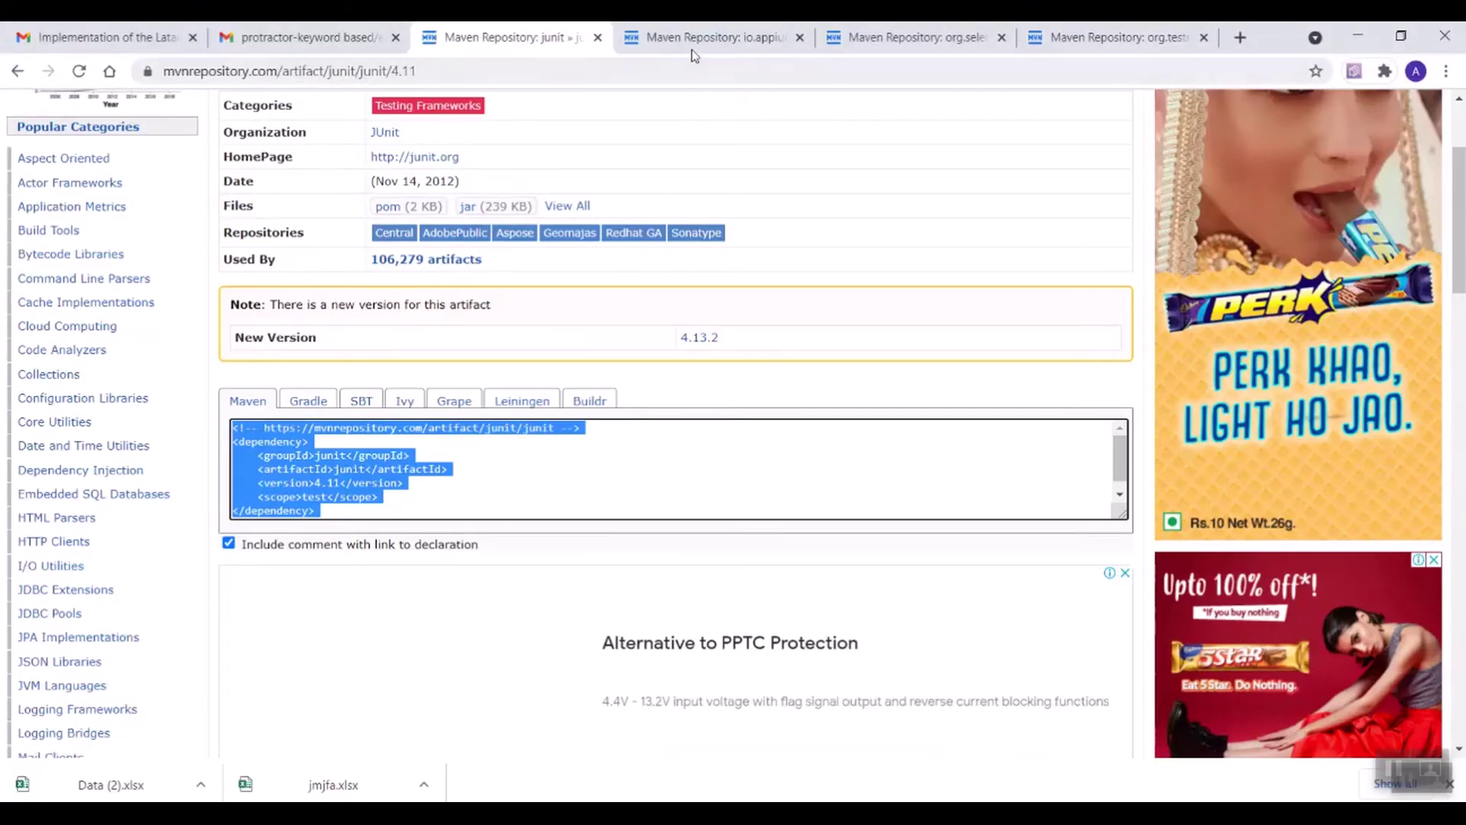
Step: Paste the Appium java-client 7.0.0 dependency from MVNRepository into pom.xml
click(695, 43)
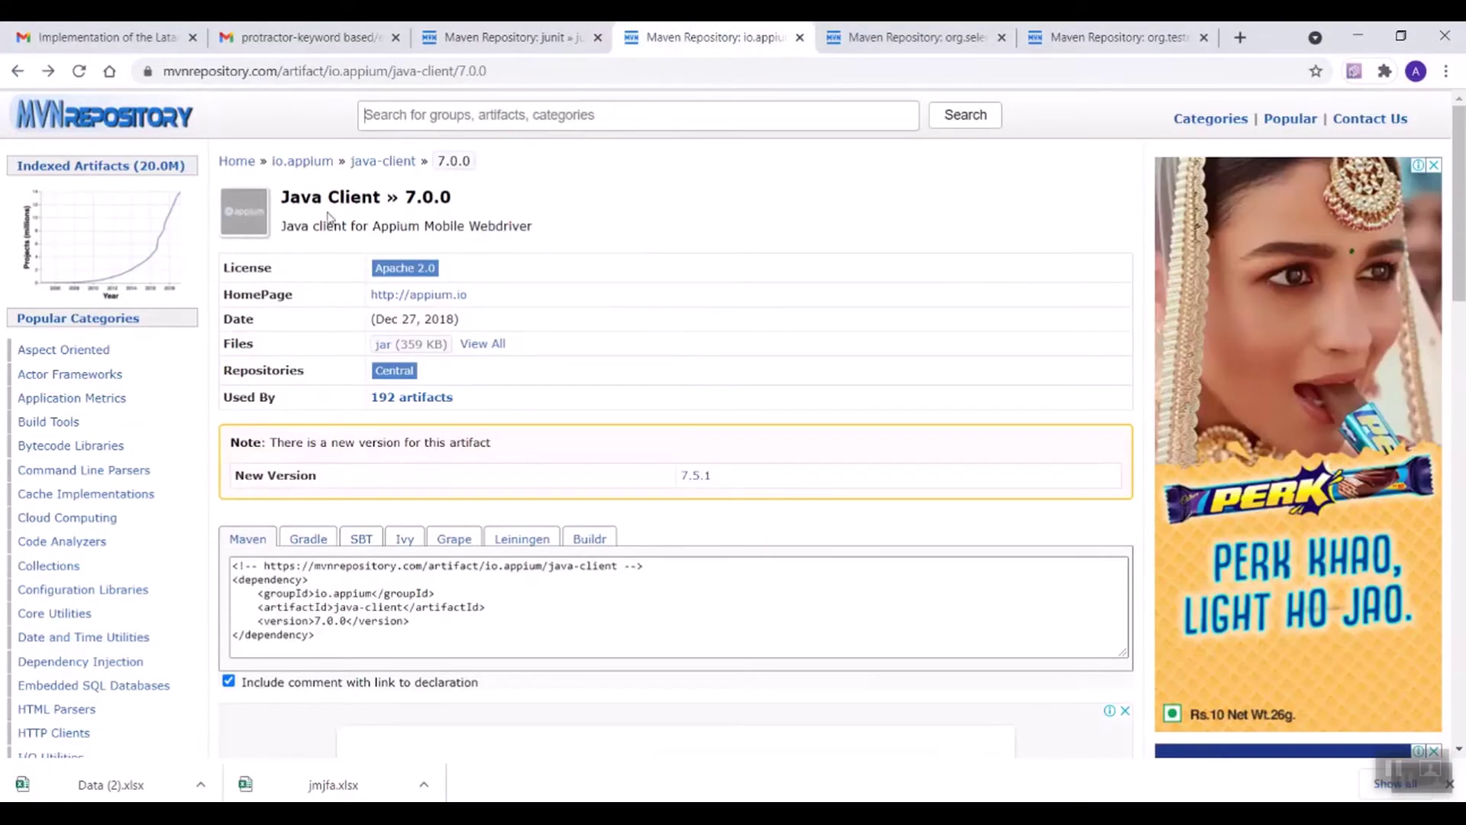
click(403, 612)
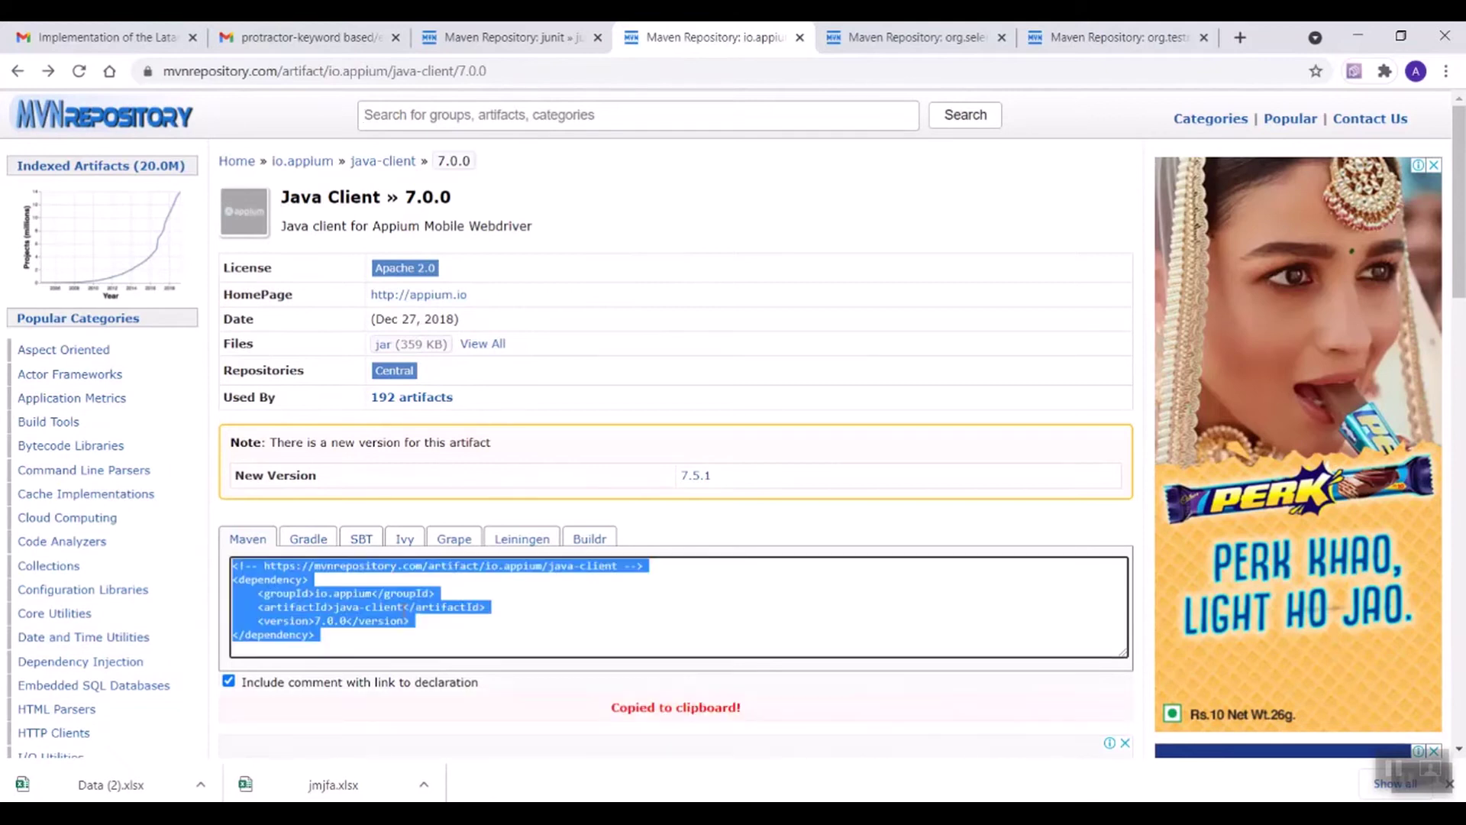
key(alt+Tab)
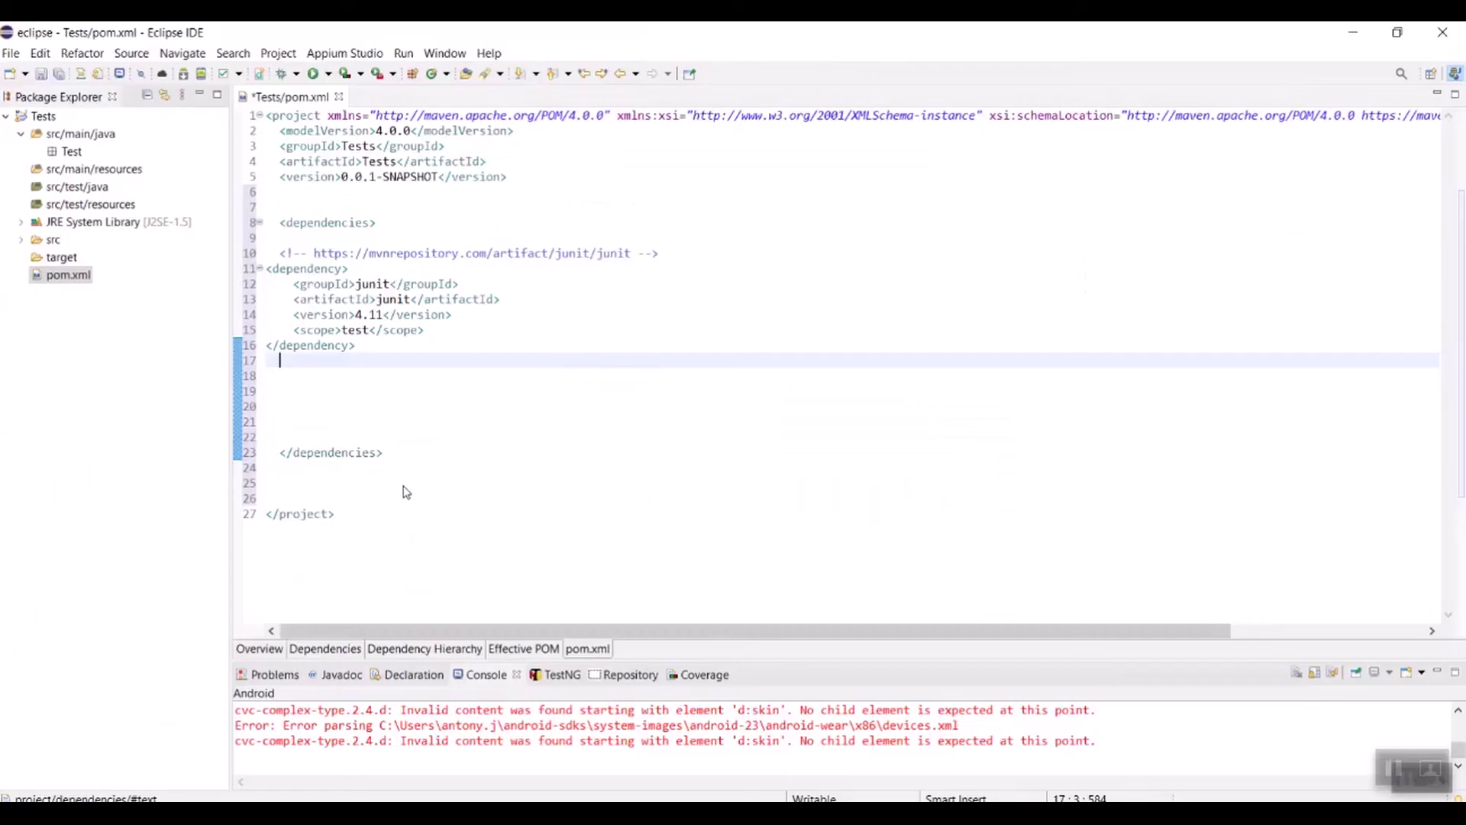
key(ctrl+v)
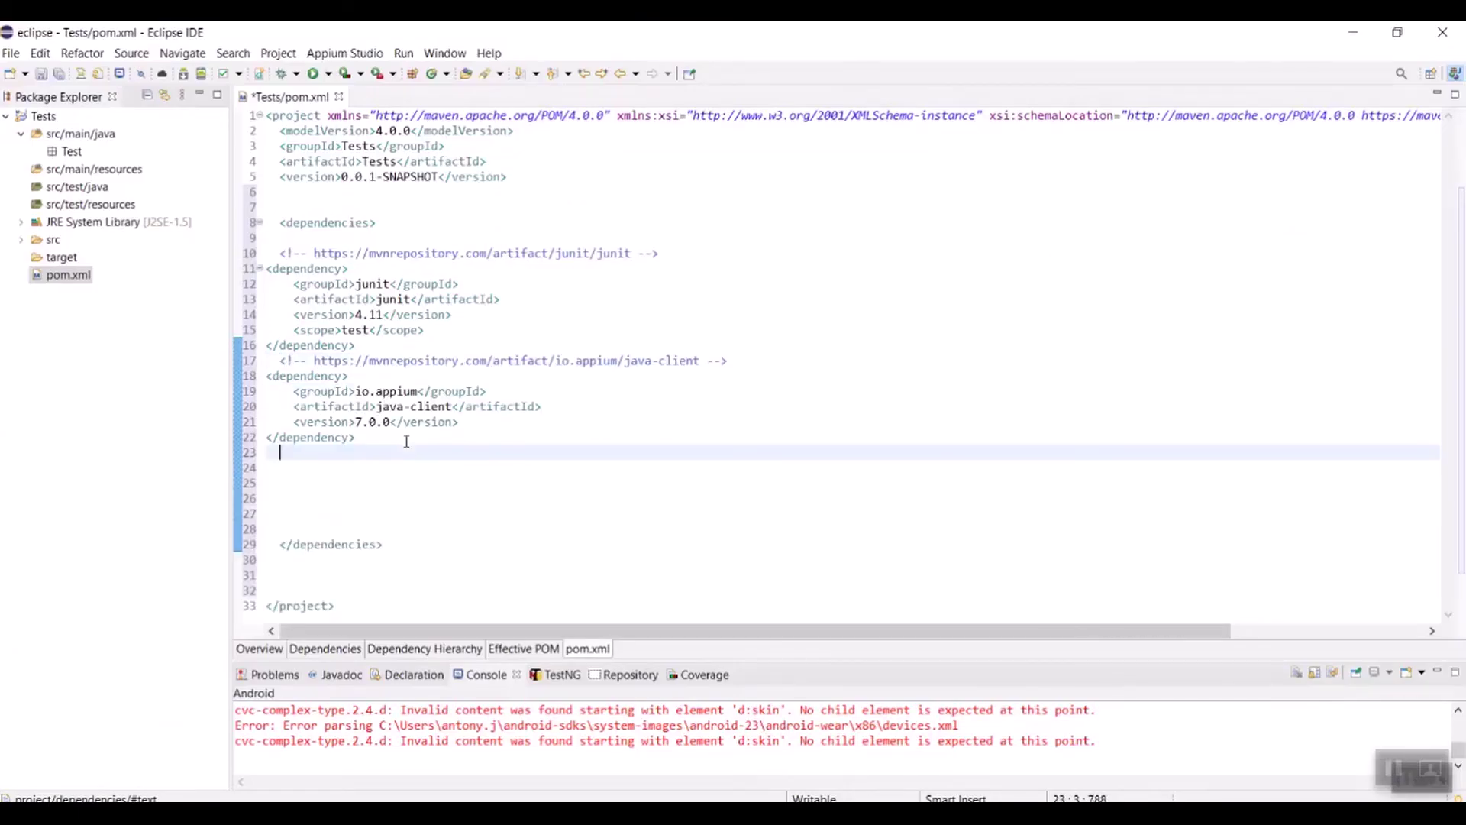
key(alt+Tab)
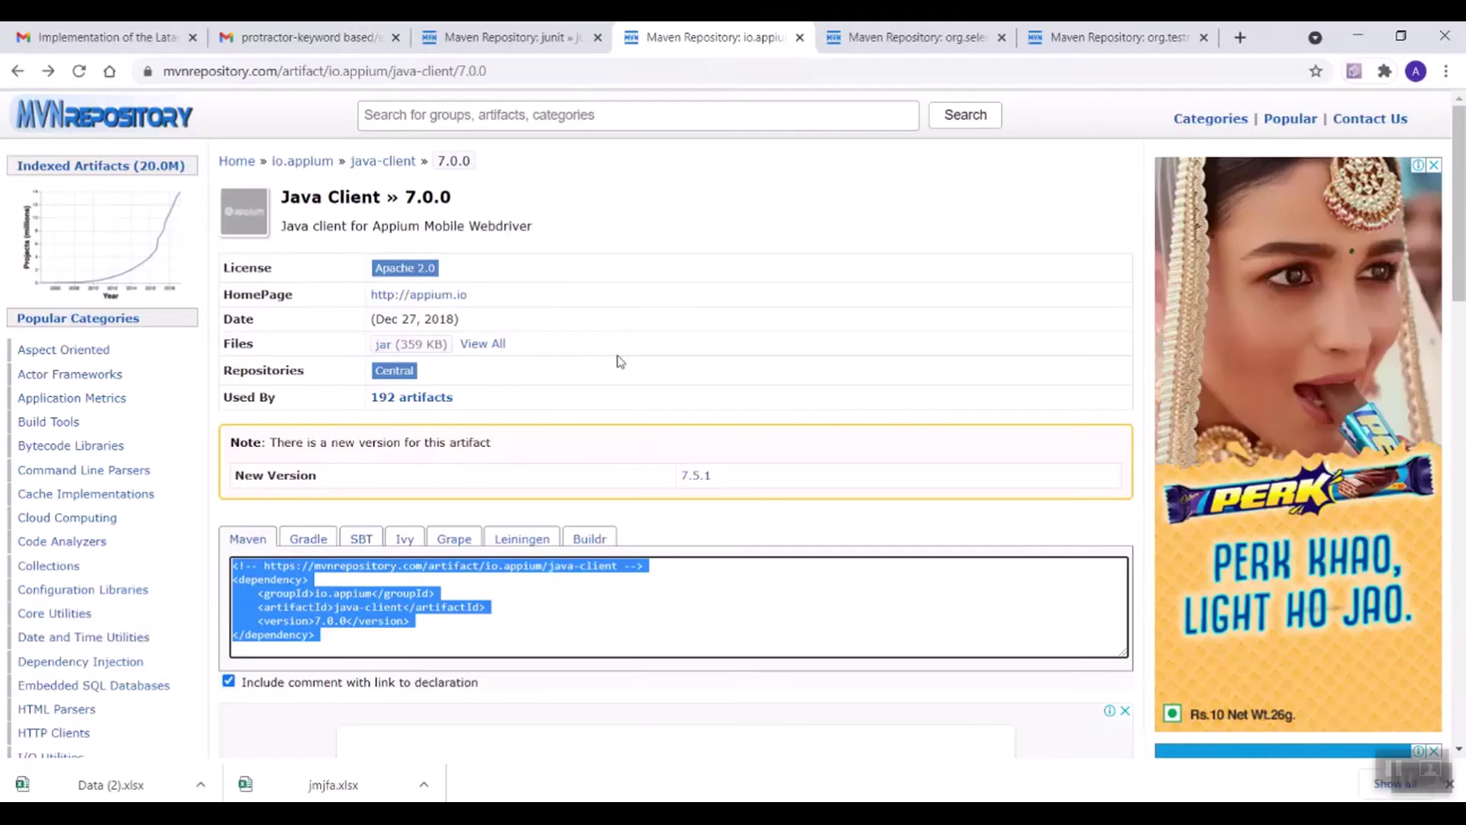
Step: Paste the Selenium Java 2.53.1 dependency into pom.xml
click(886, 38)
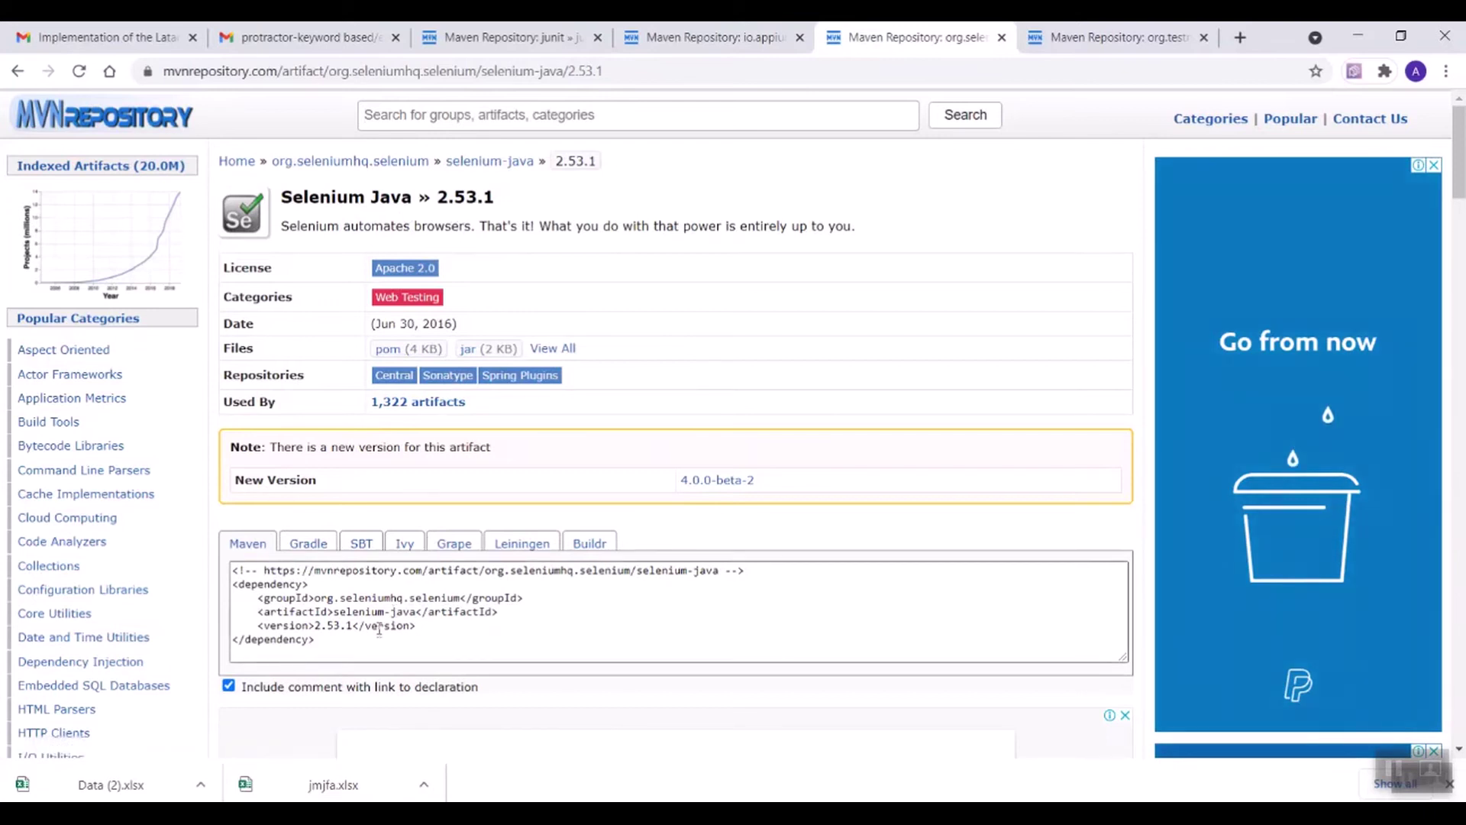
click(393, 611)
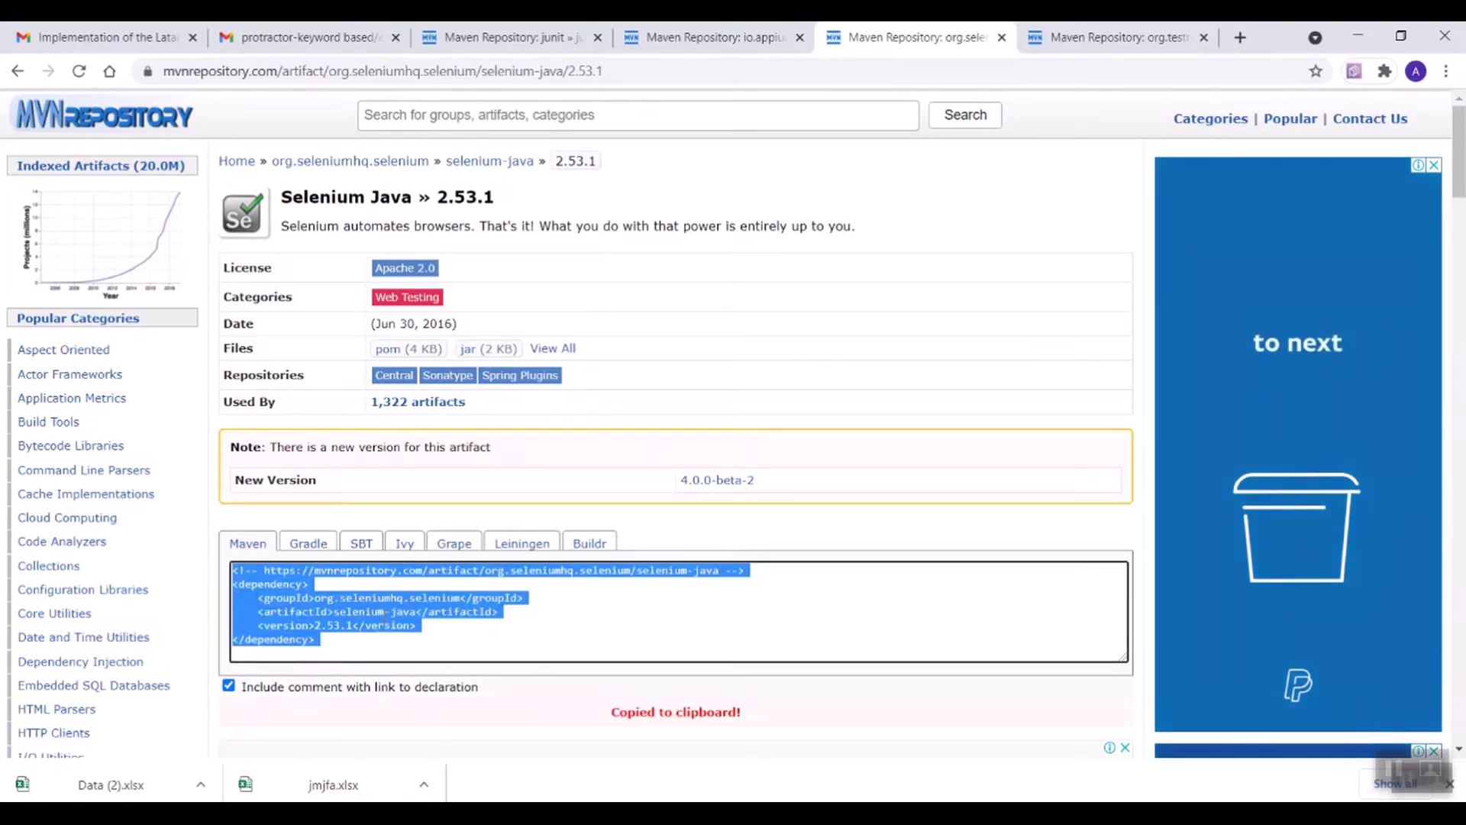
key(alt+Tab)
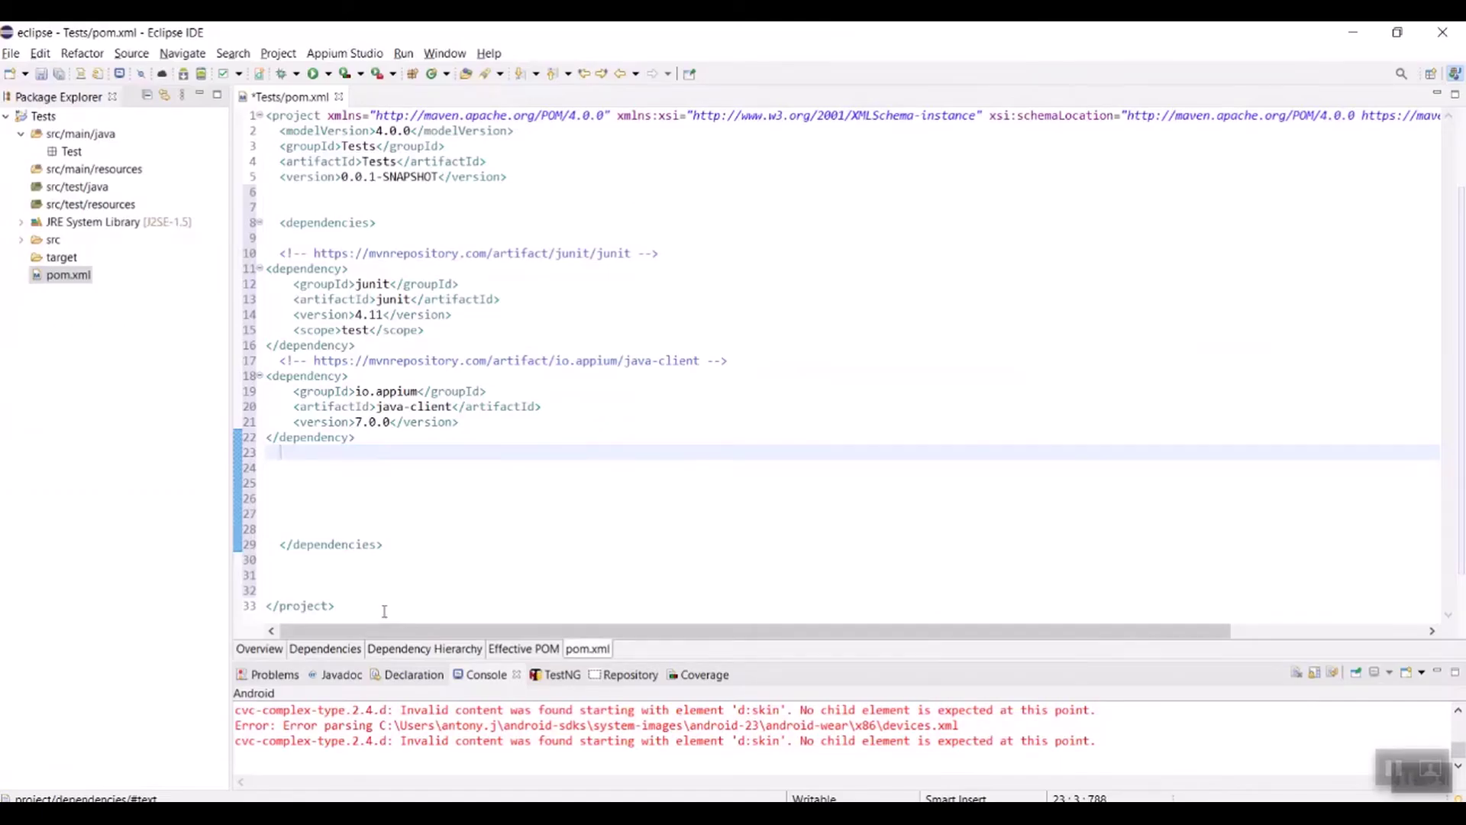
key(ctrl+v)
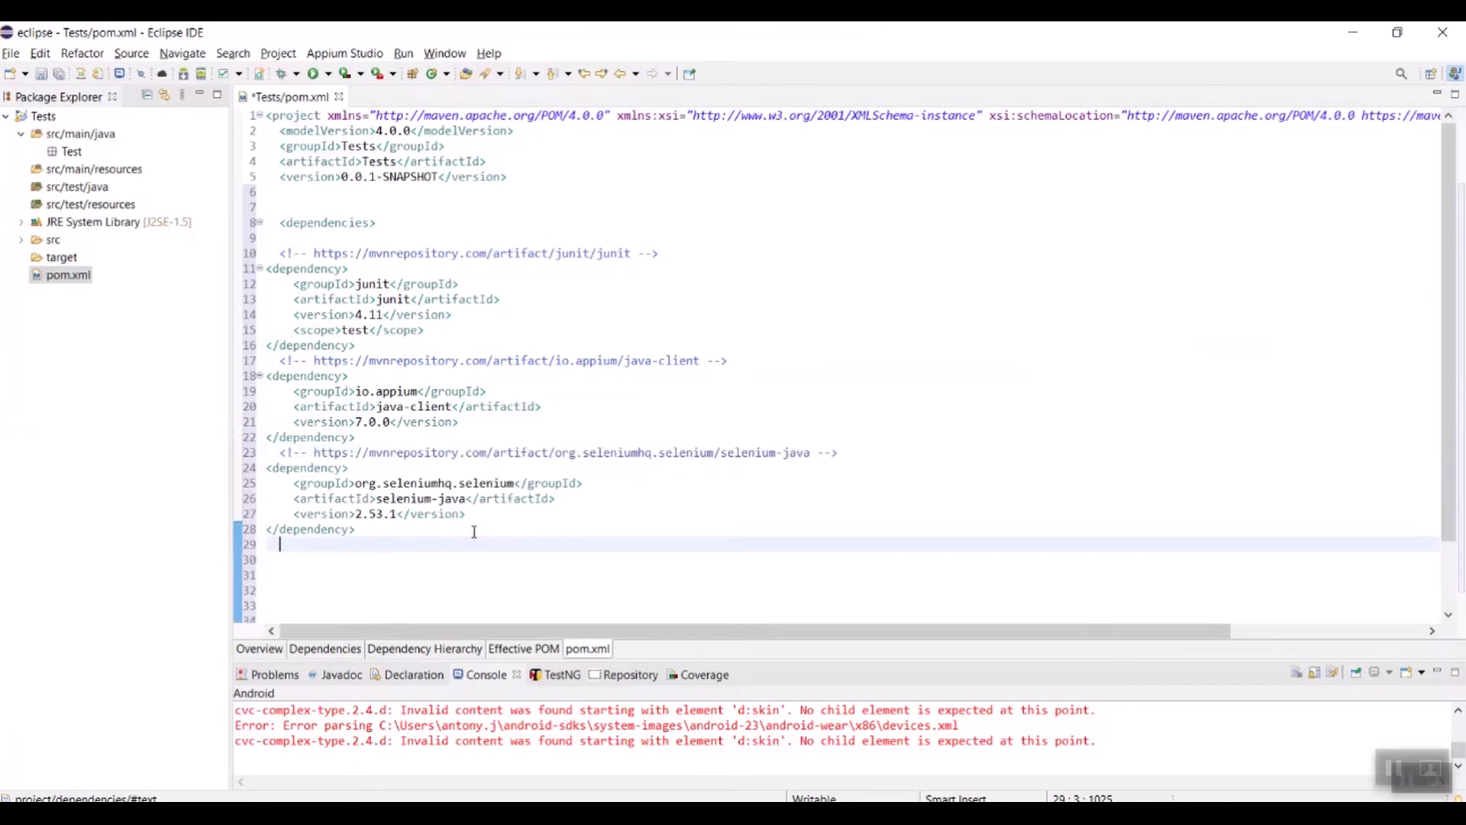
key(alt+Tab)
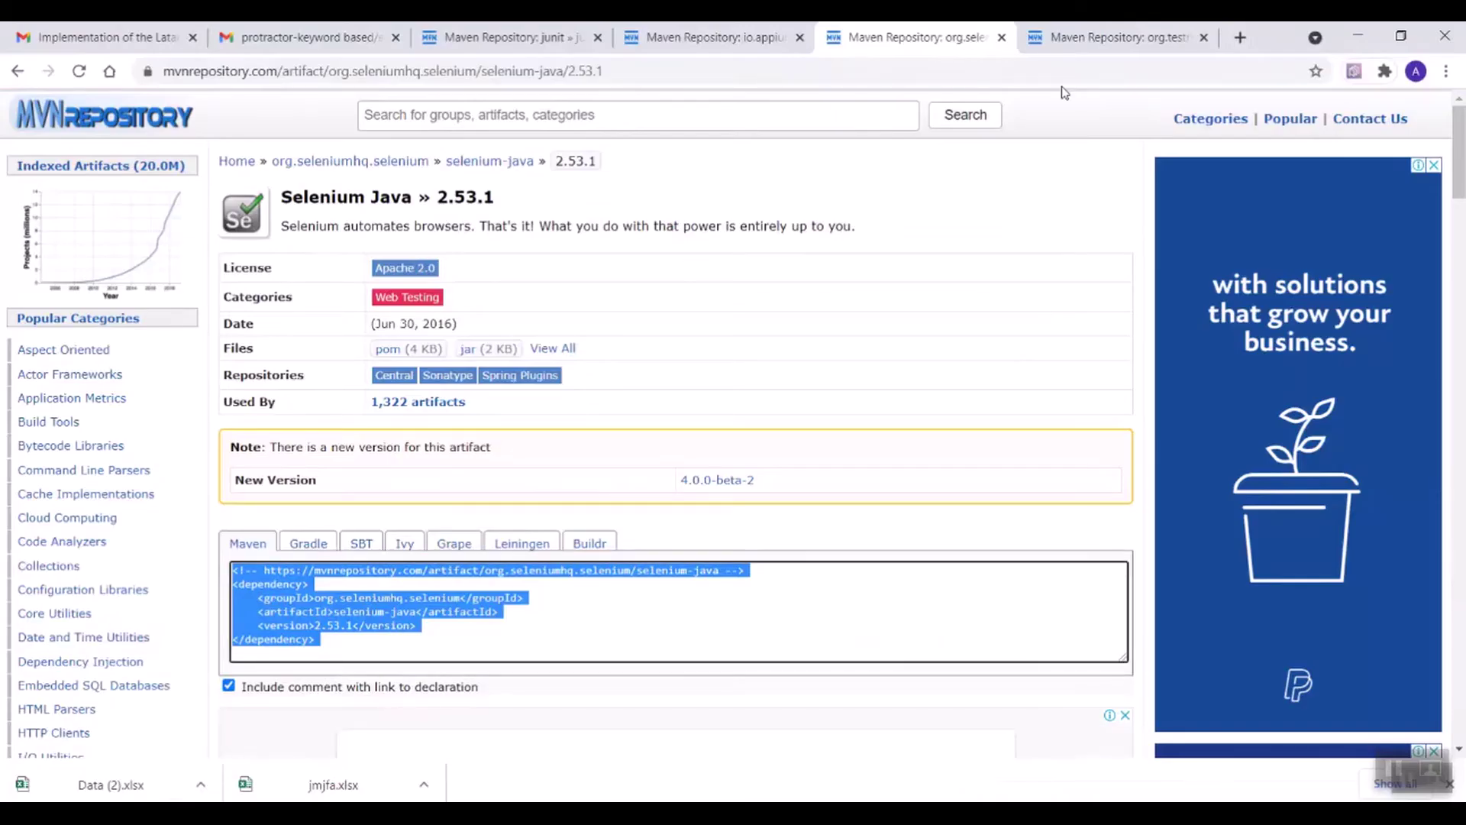
Step: Add the TestNG 6.8 dependency to pom.xml and save the file
click(1101, 46)
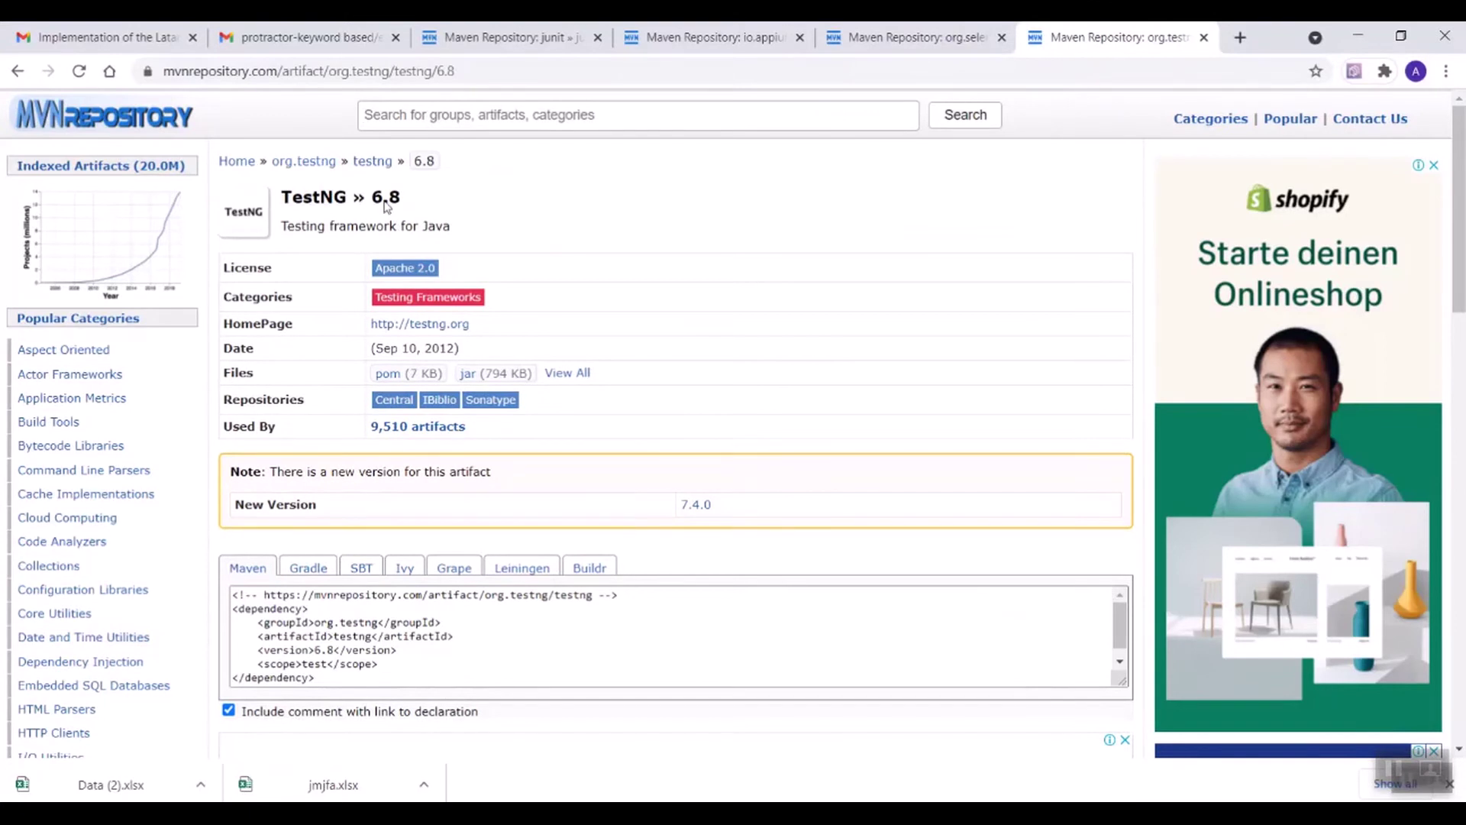
click(369, 625)
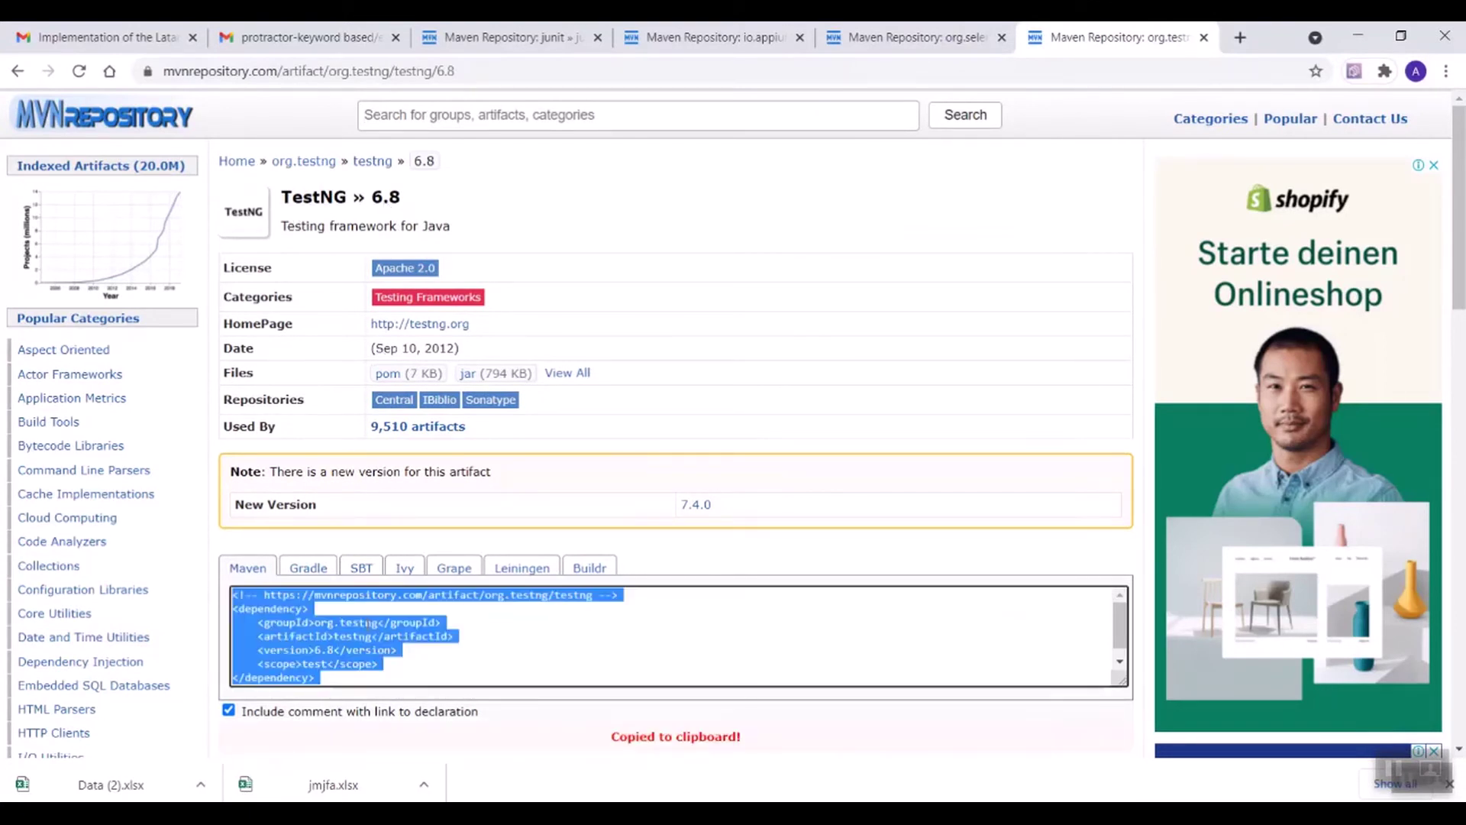
key(alt+Tab)
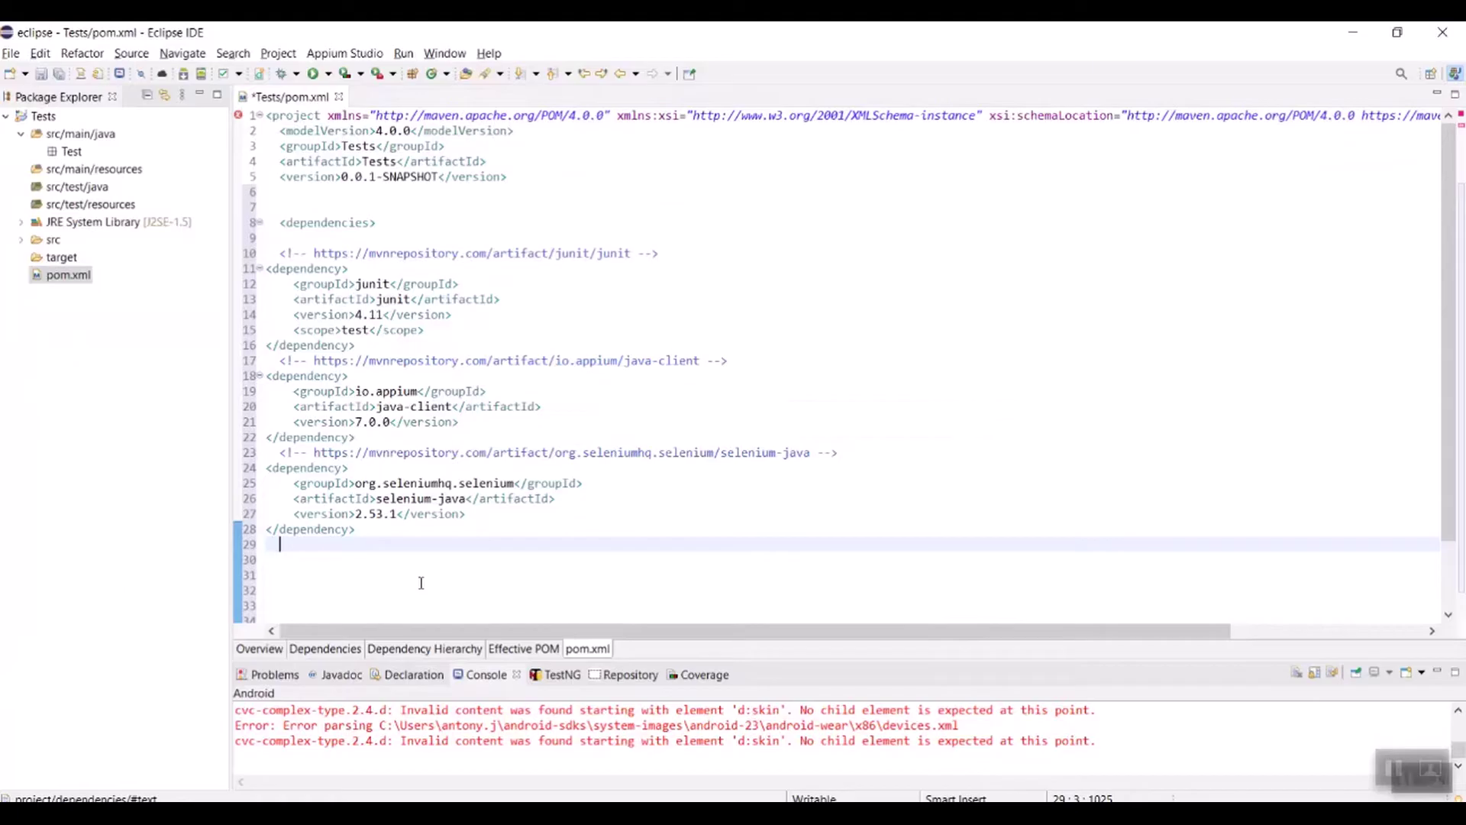
key(ctrl+v)
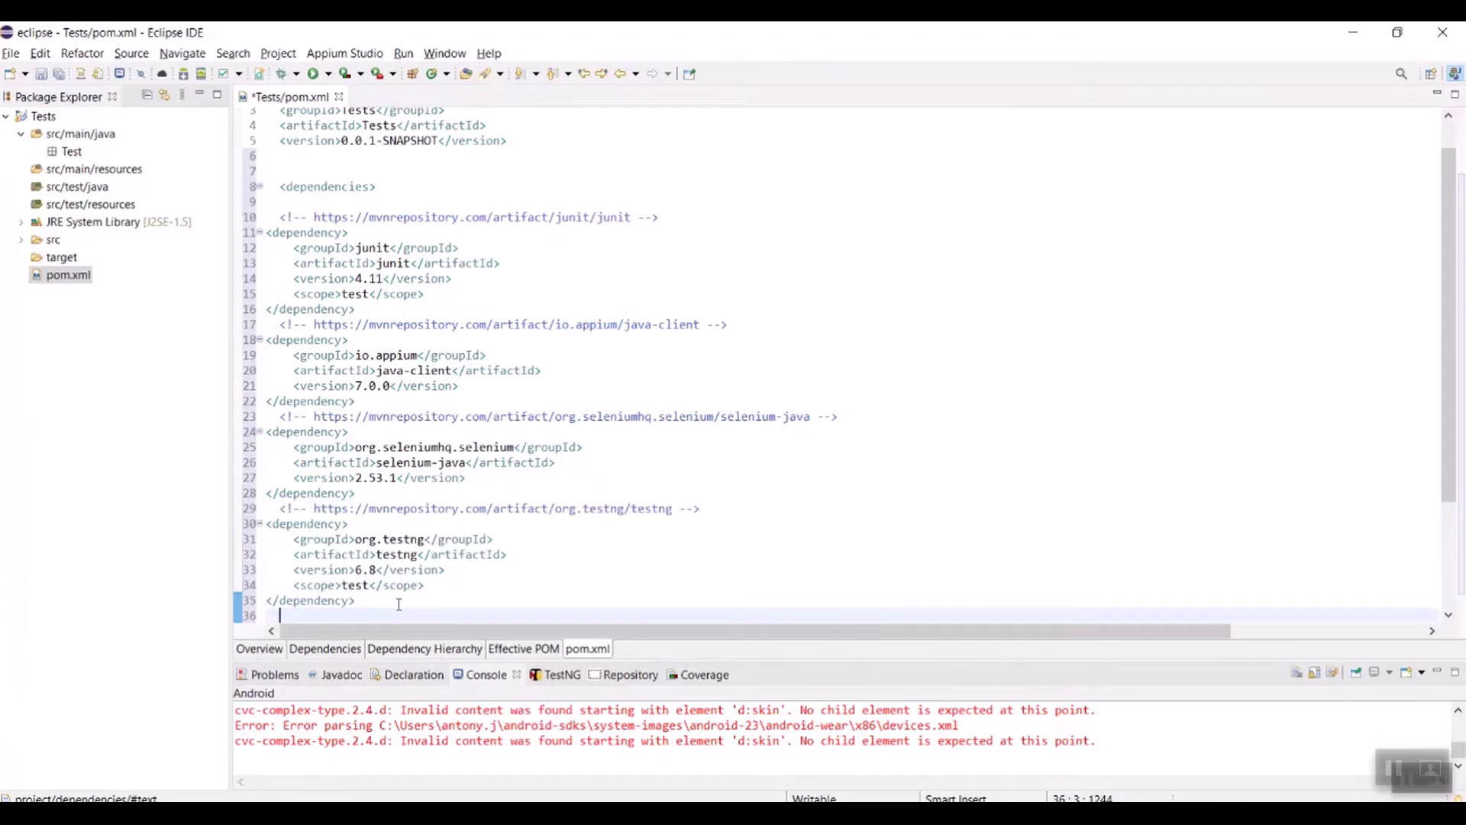
key(ctrl+s)
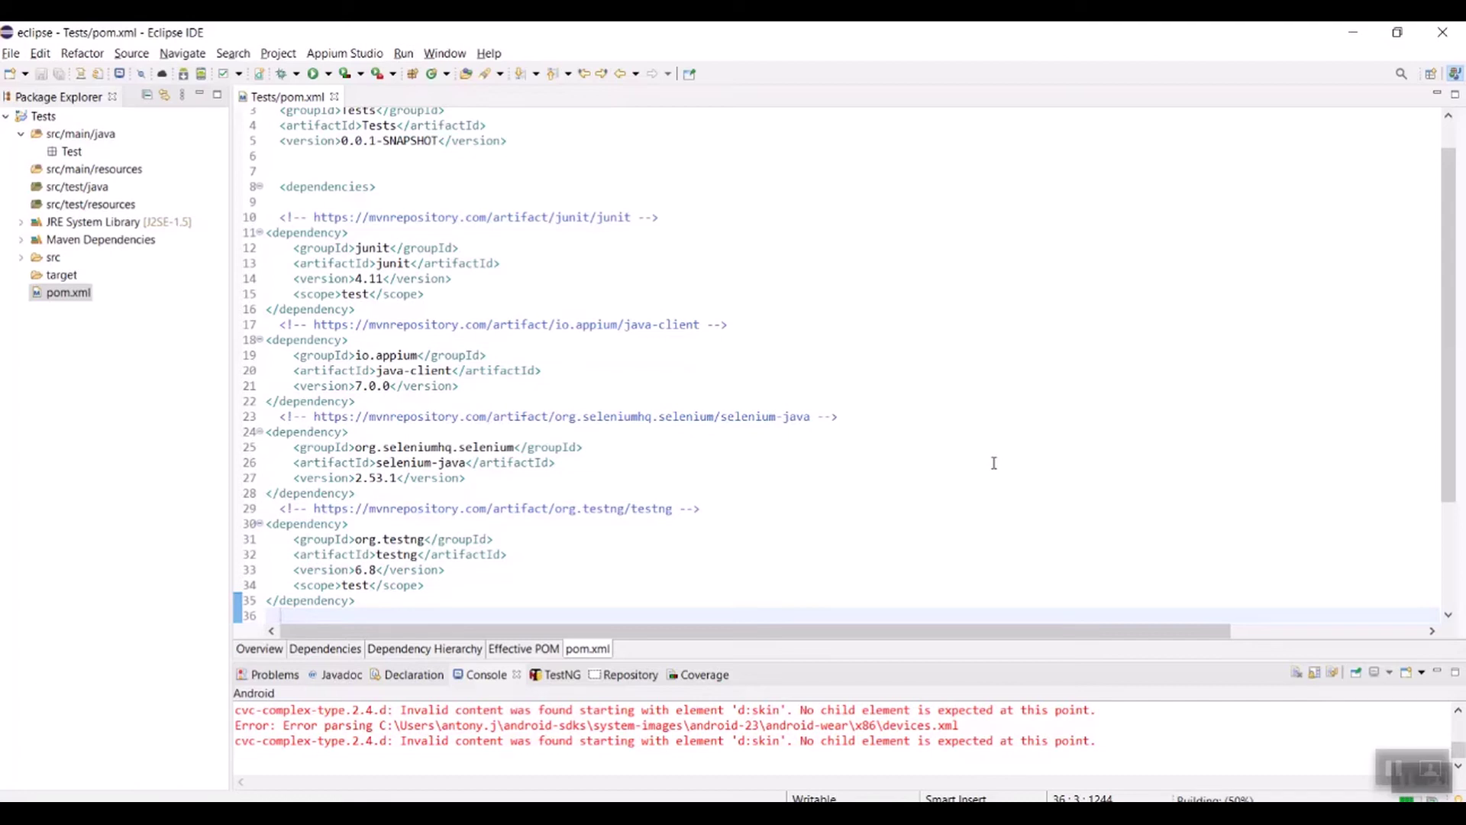
Step: Run Maven Update Project on Tests with Force Update of Snapshots/Releases enabled
click(40, 119)
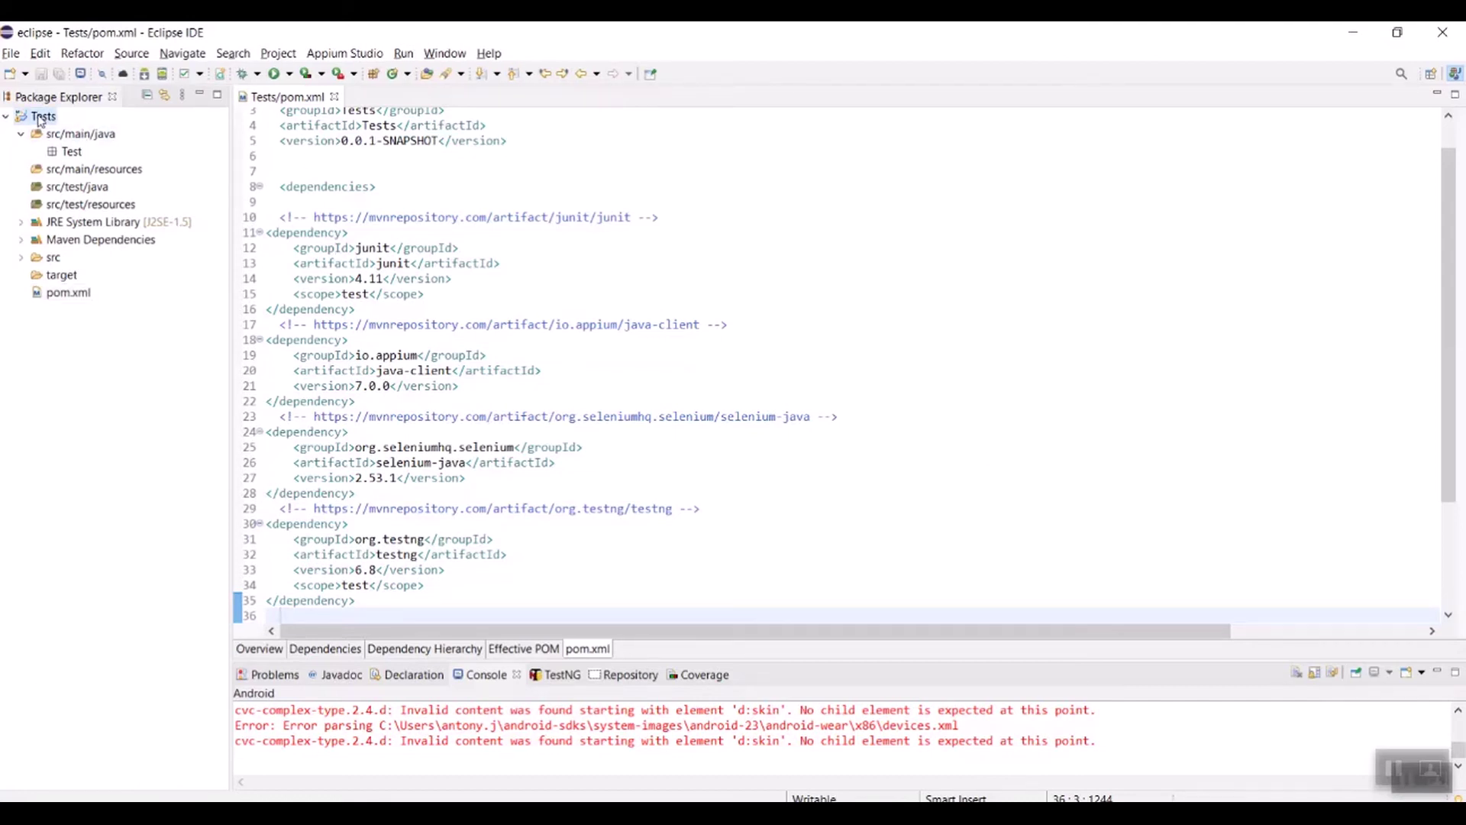
right_click(40, 119)
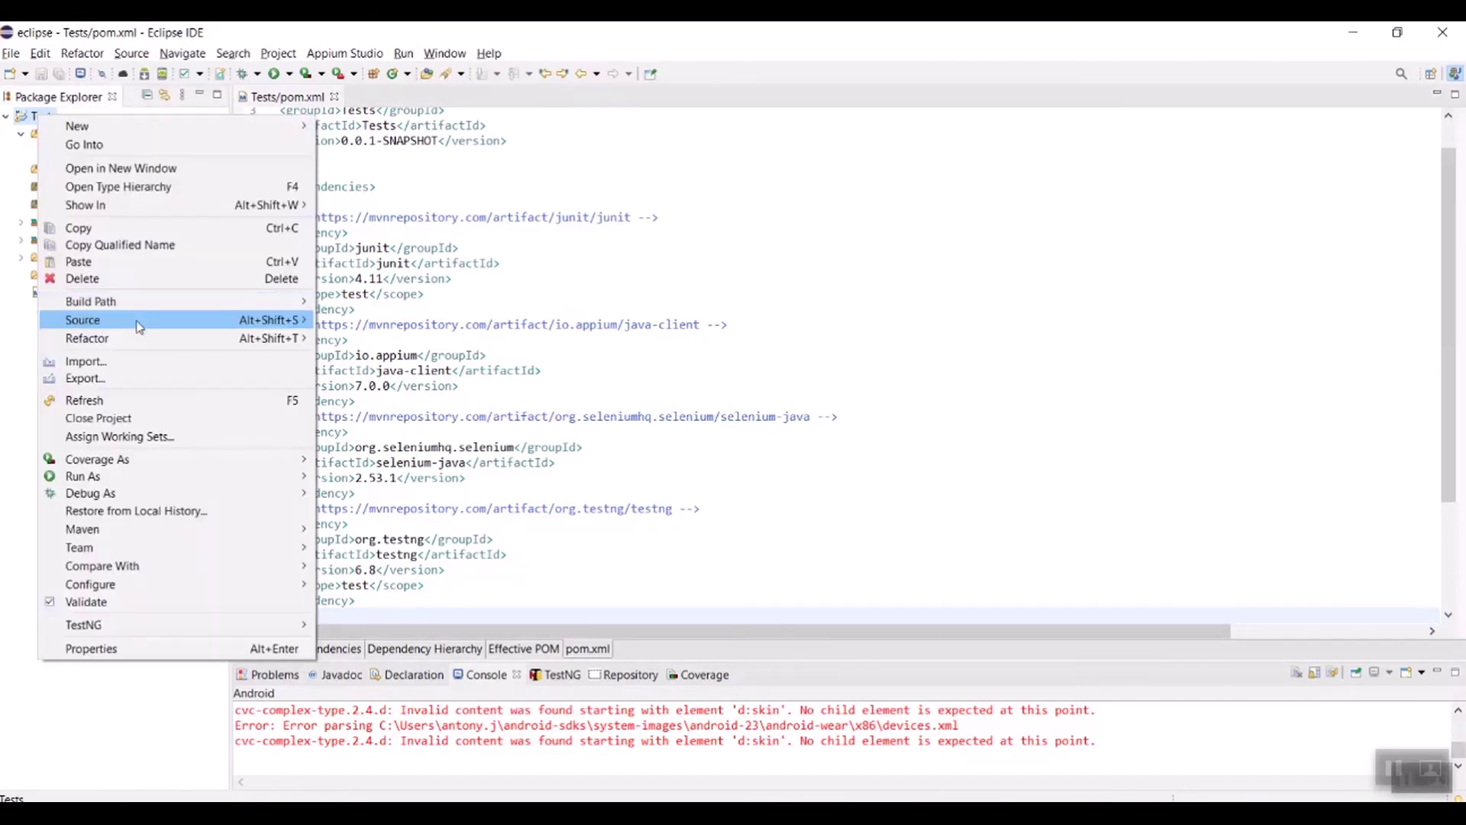
mouse_move(229, 530)
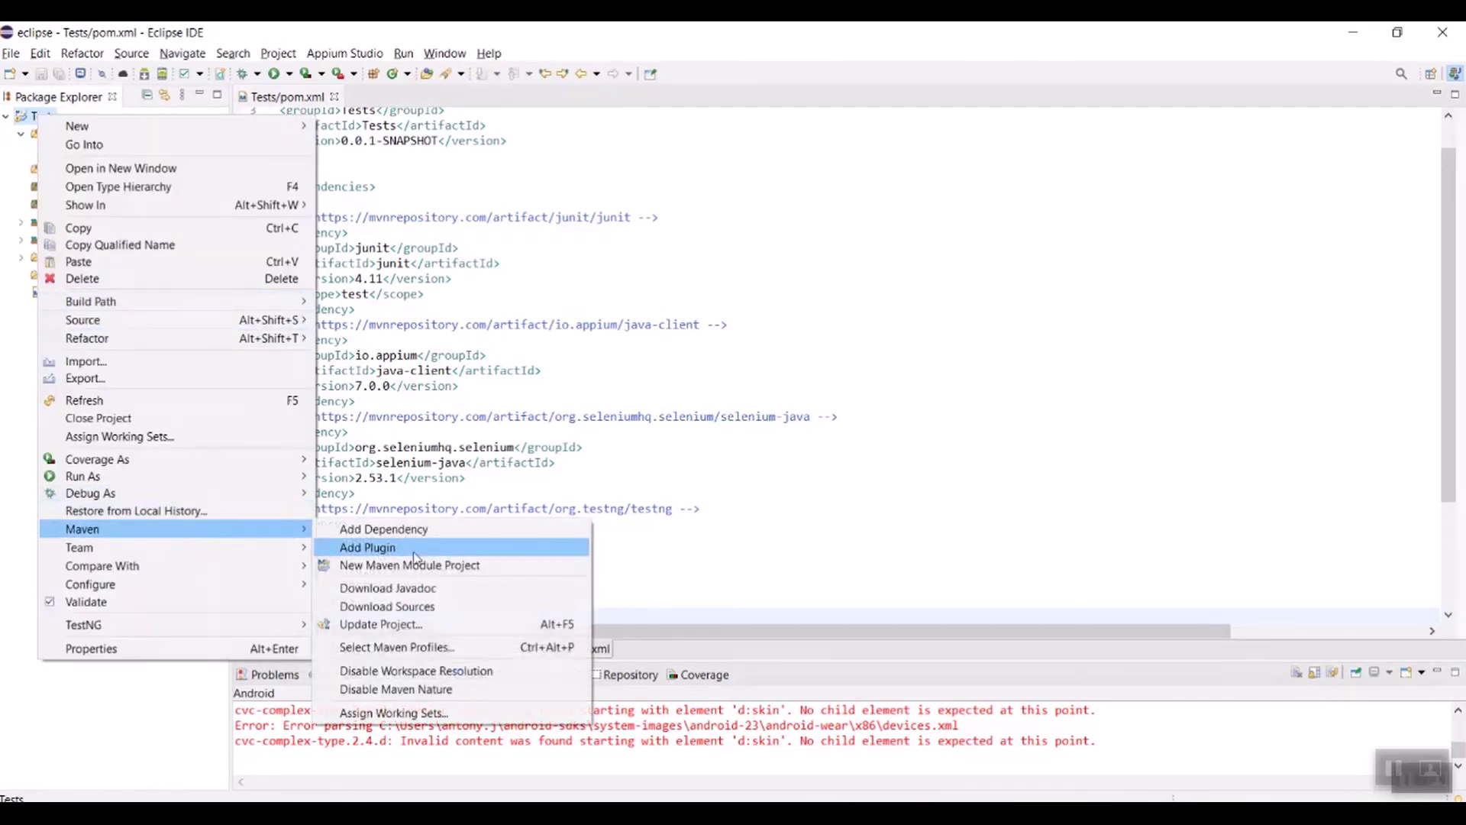
click(458, 622)
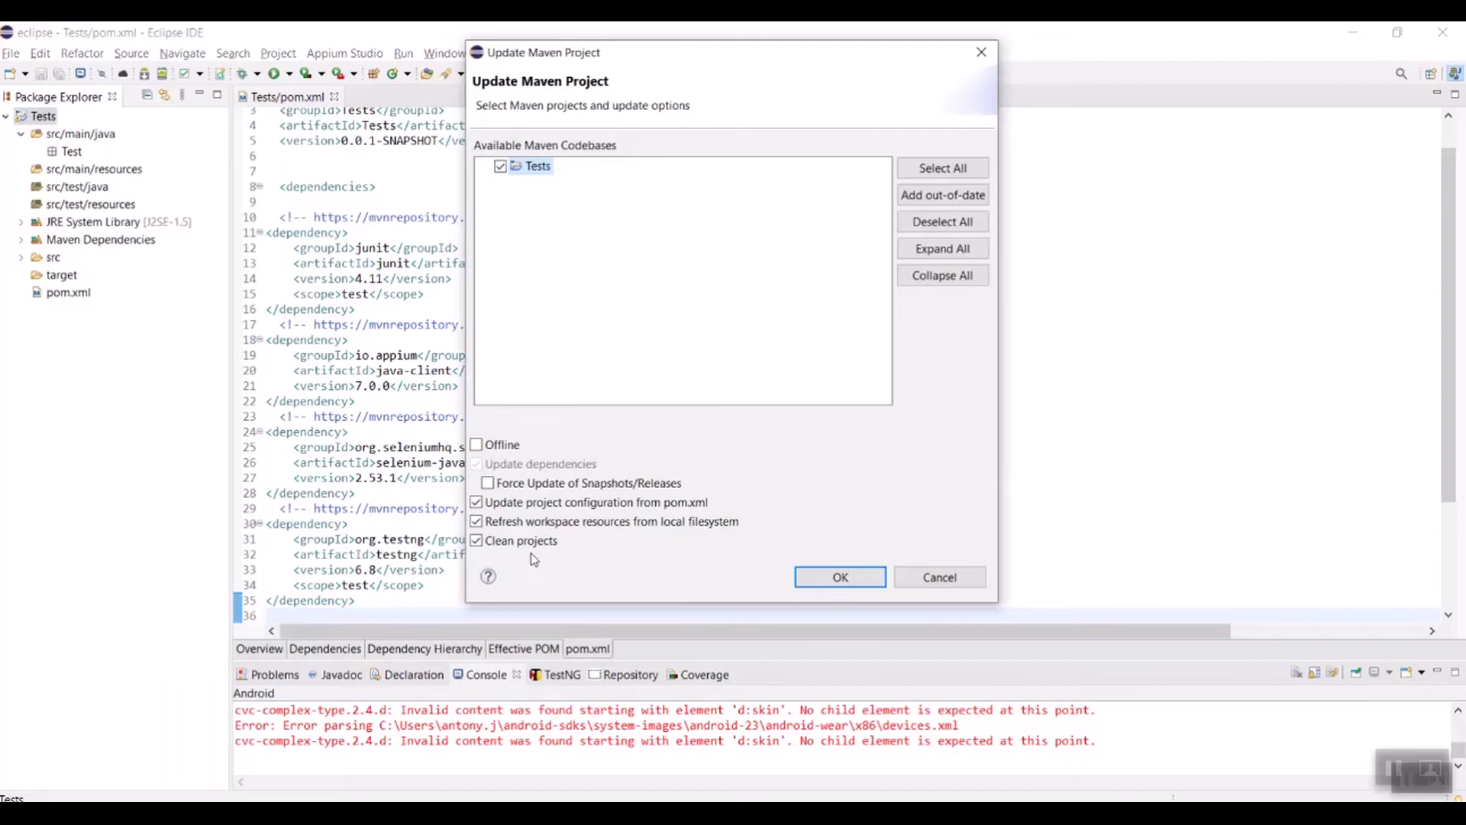
click(487, 484)
click(814, 579)
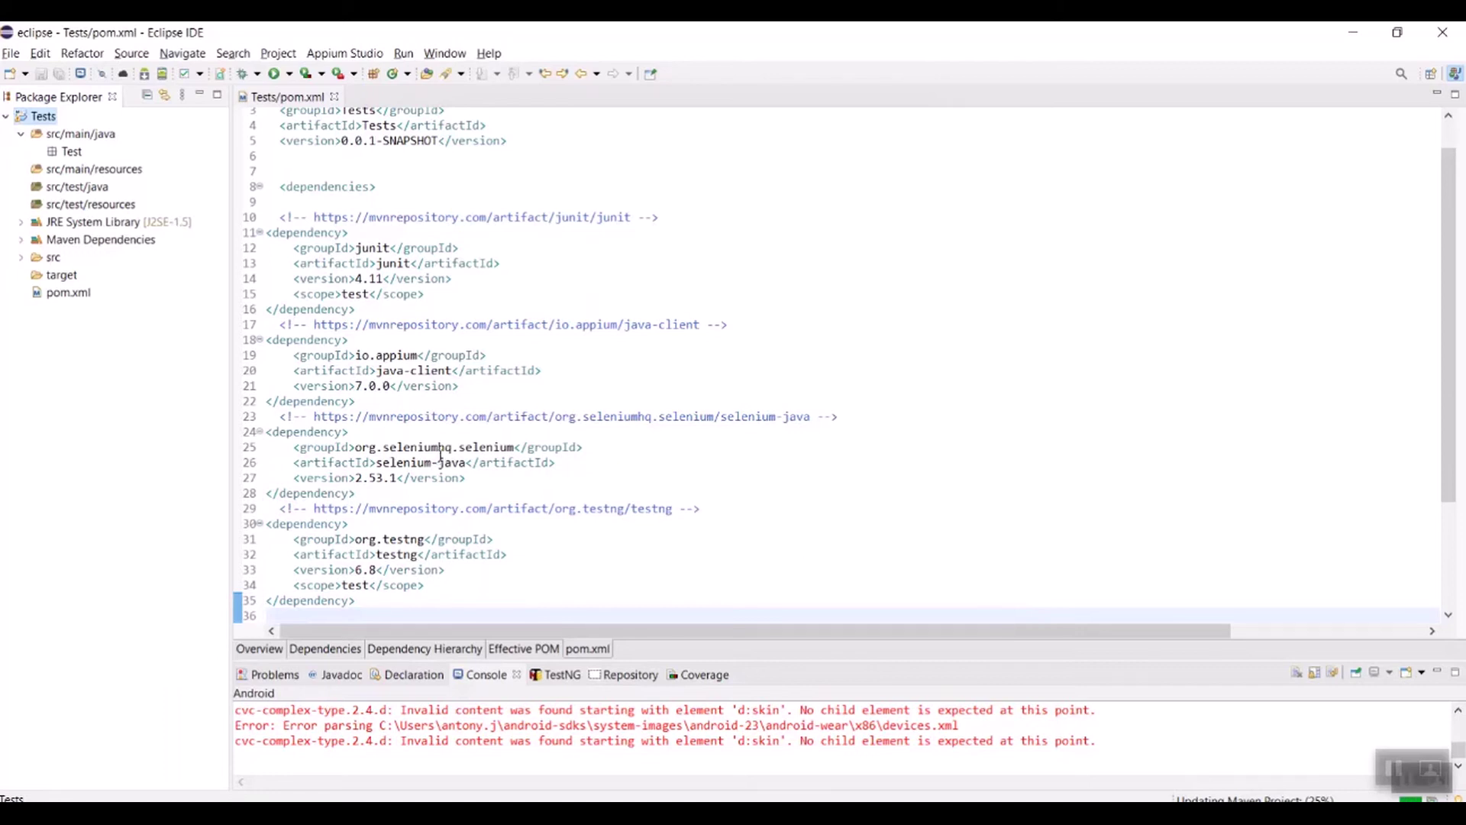
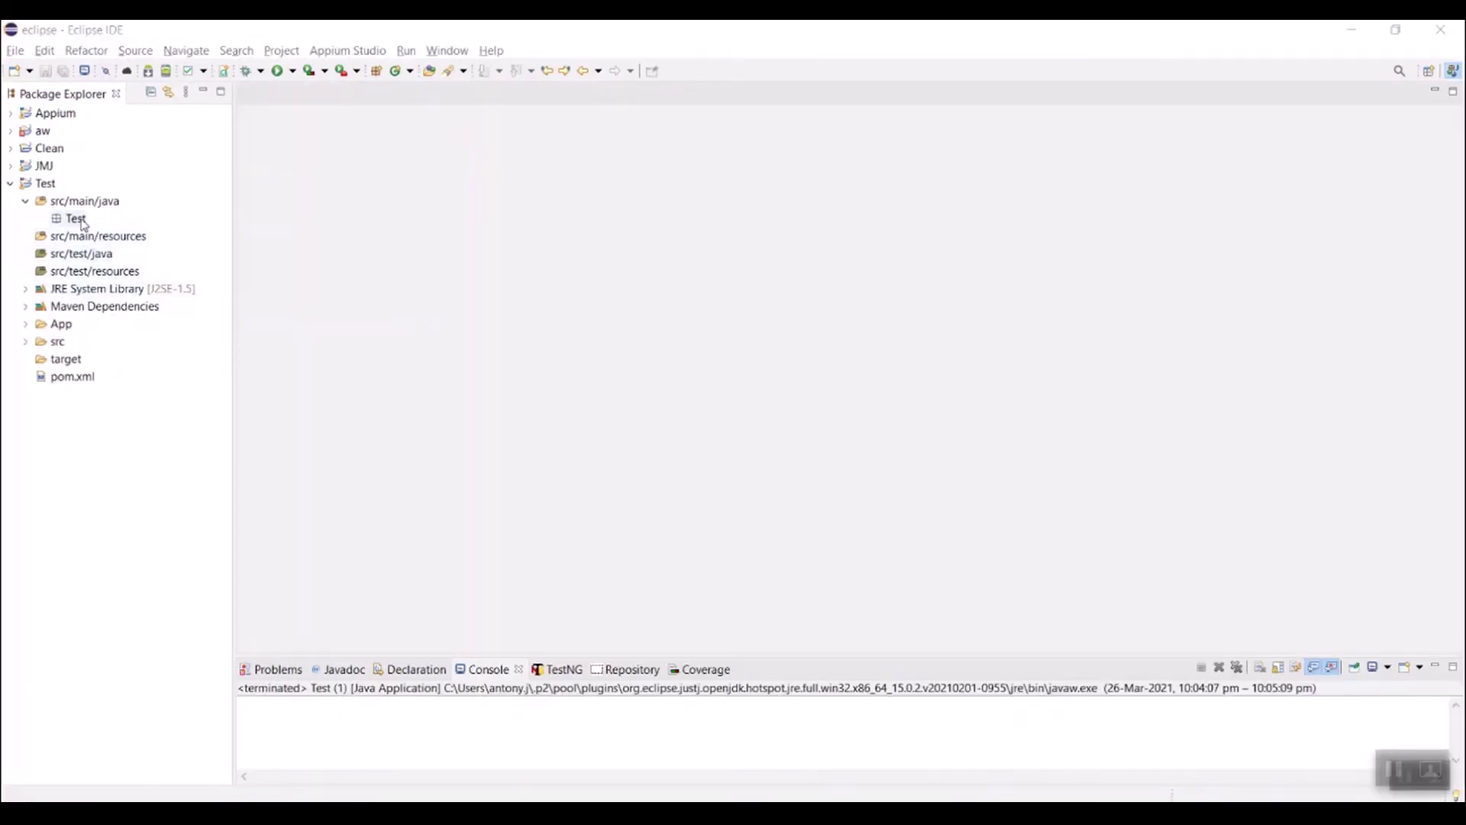
Step: Create a public class named Test with a main method stub in the Test package
click(76, 219)
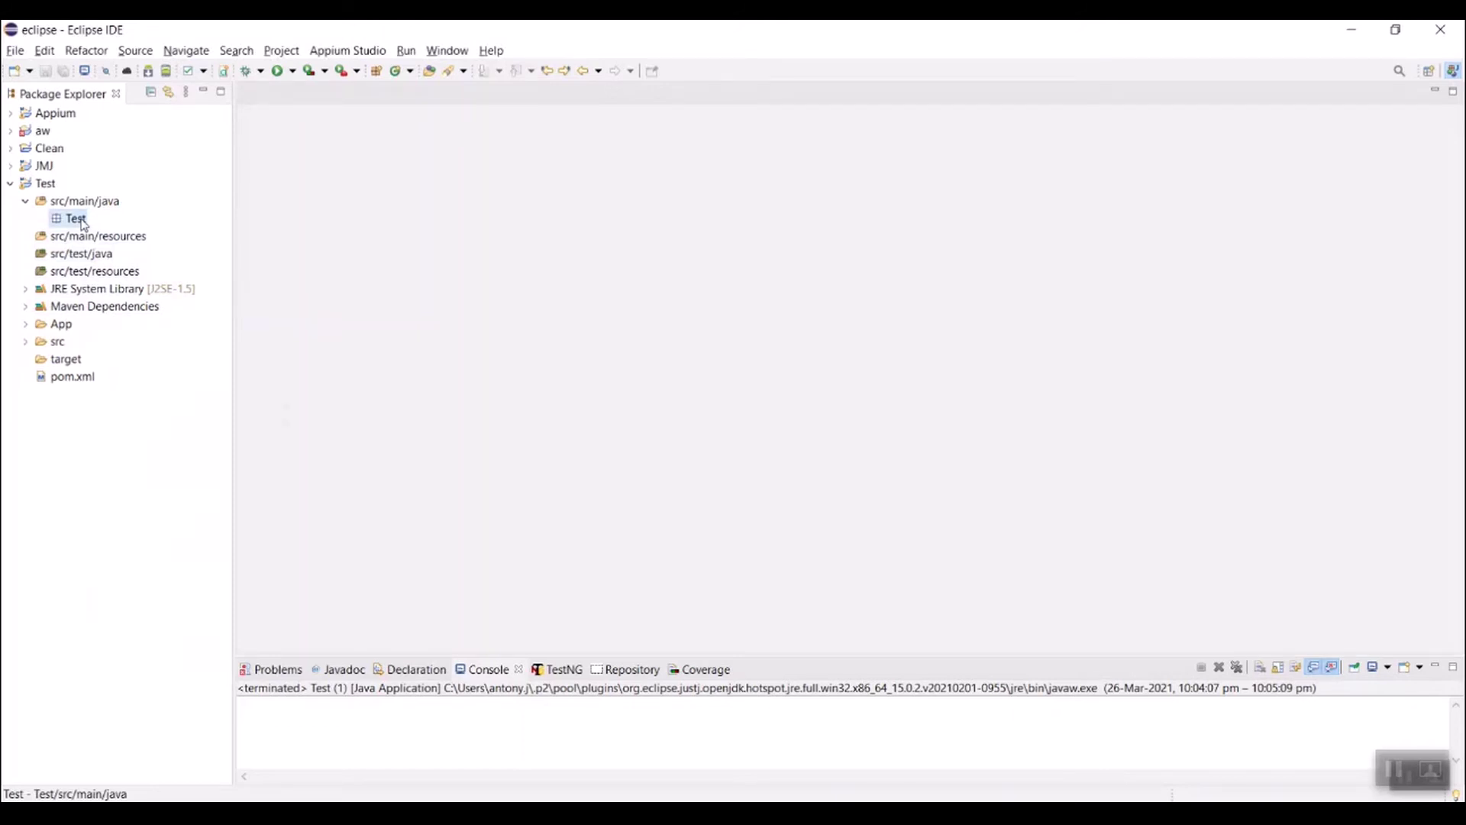
right_click(84, 223)
mouse_move(330, 233)
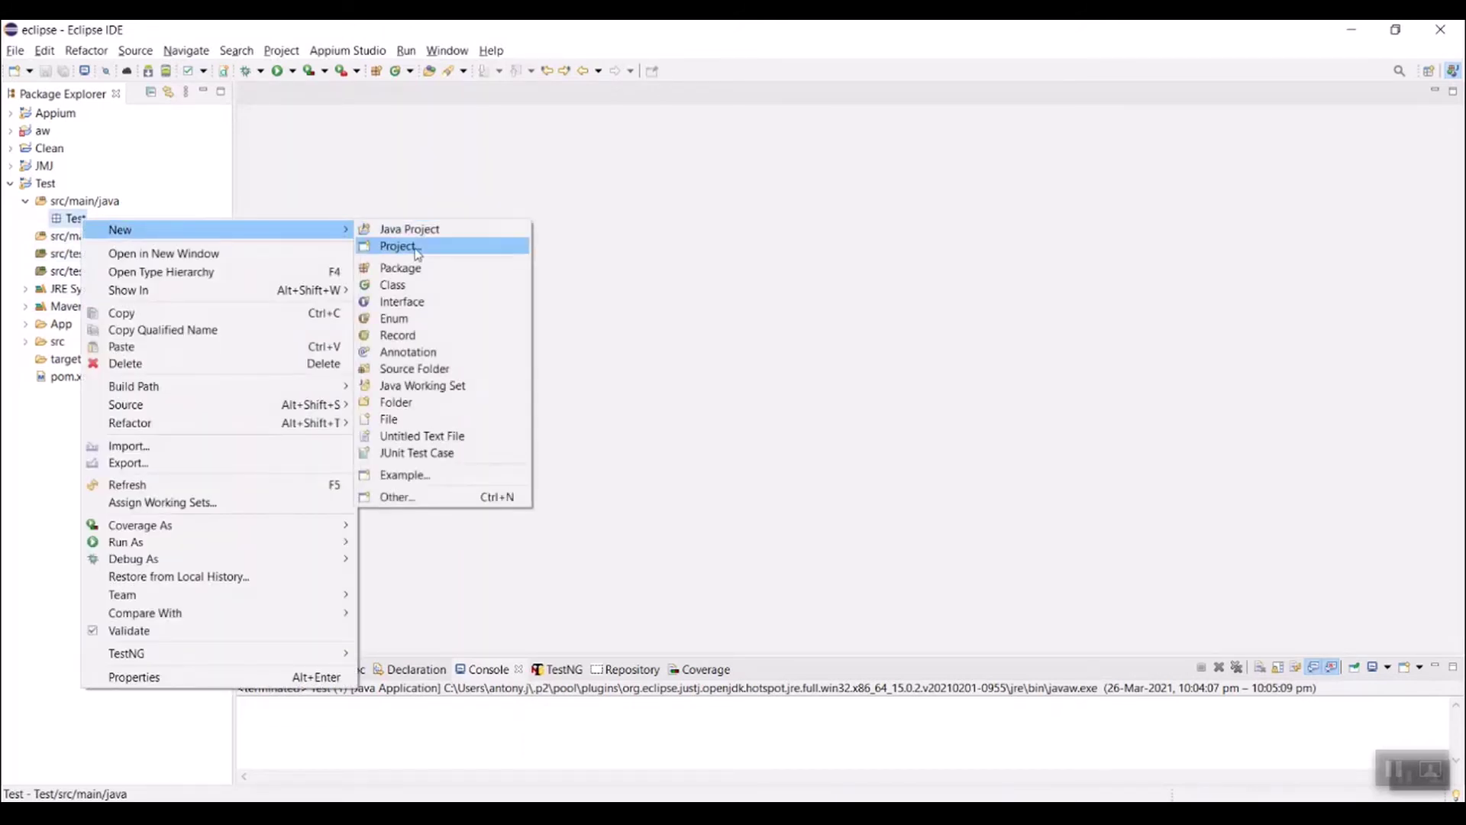
click(405, 285)
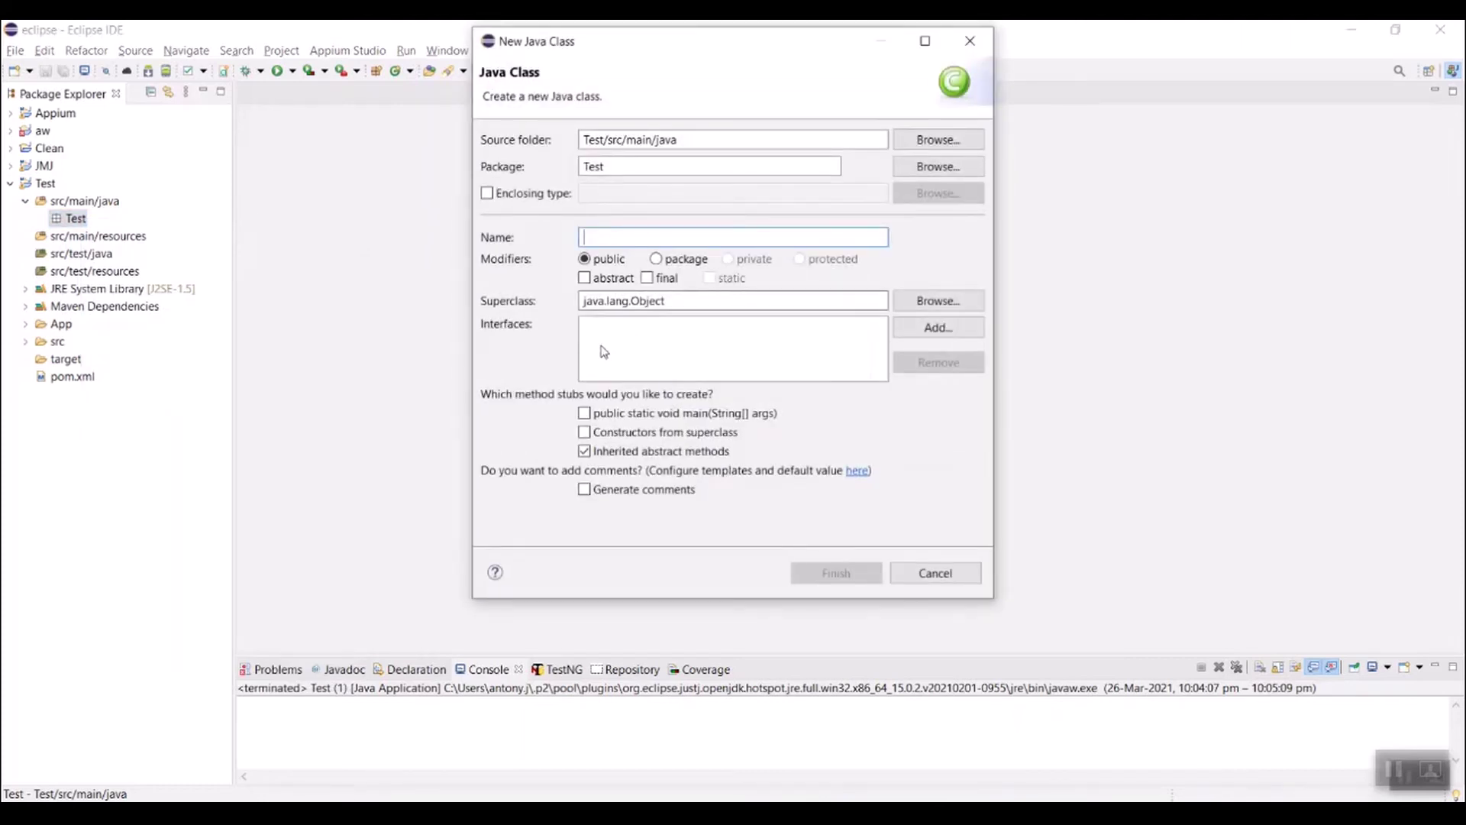
text(Test)
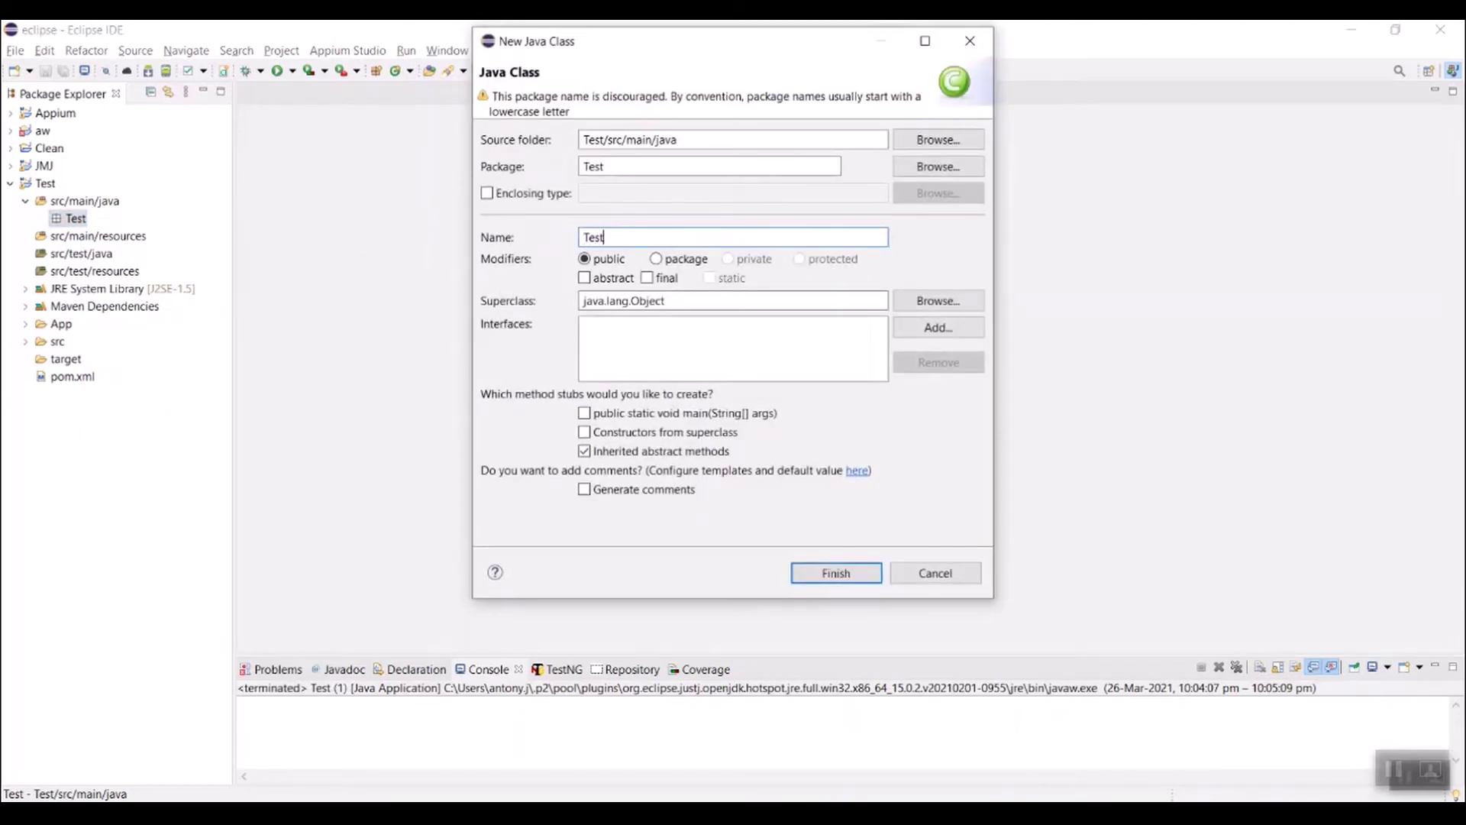
click(584, 413)
click(833, 574)
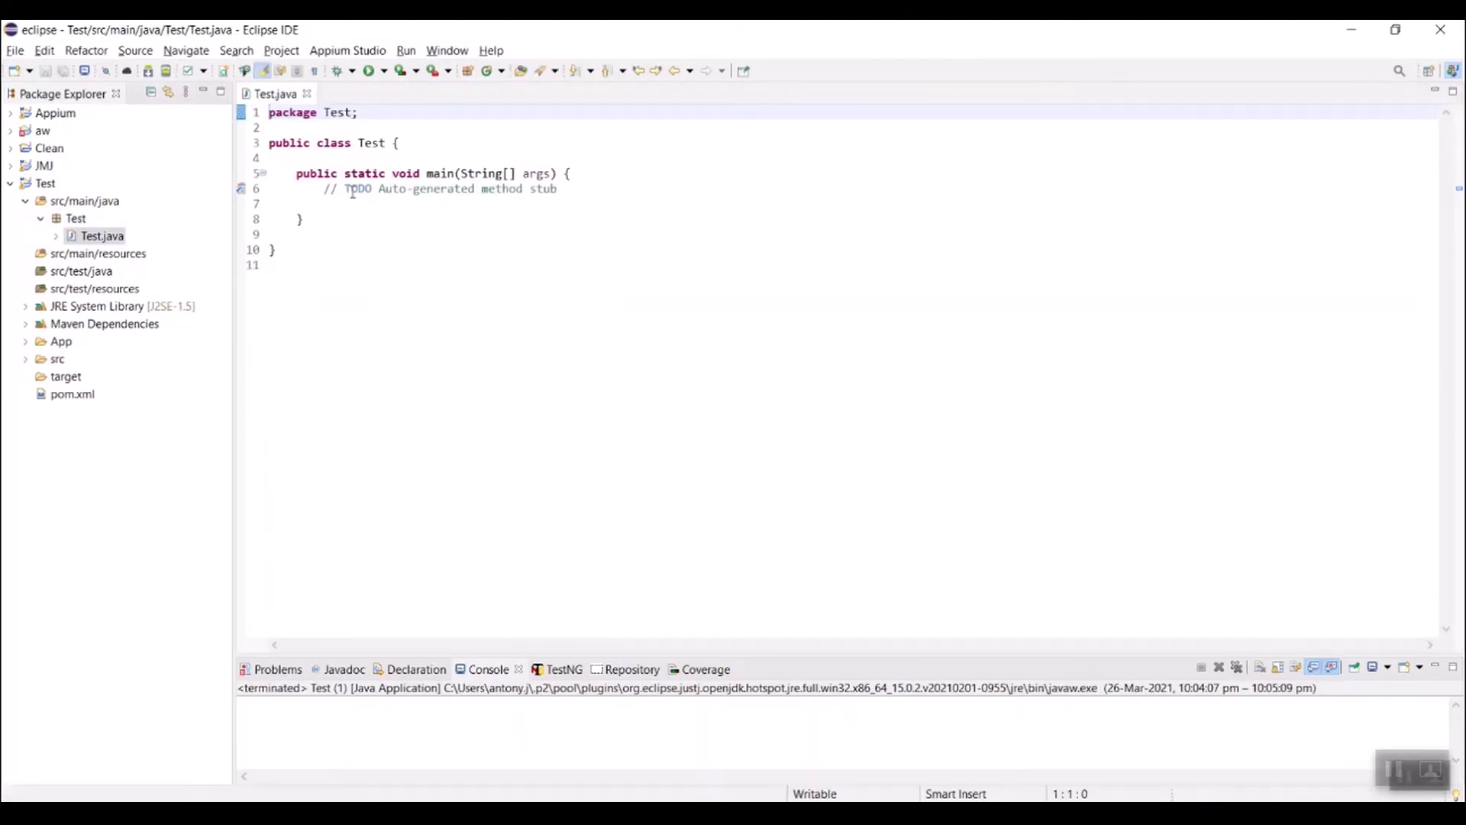
Step: Declare 'static WebDriver driver;', import org.openqa.selenium.WebDriver, and delete the TODO comment
click(334, 157)
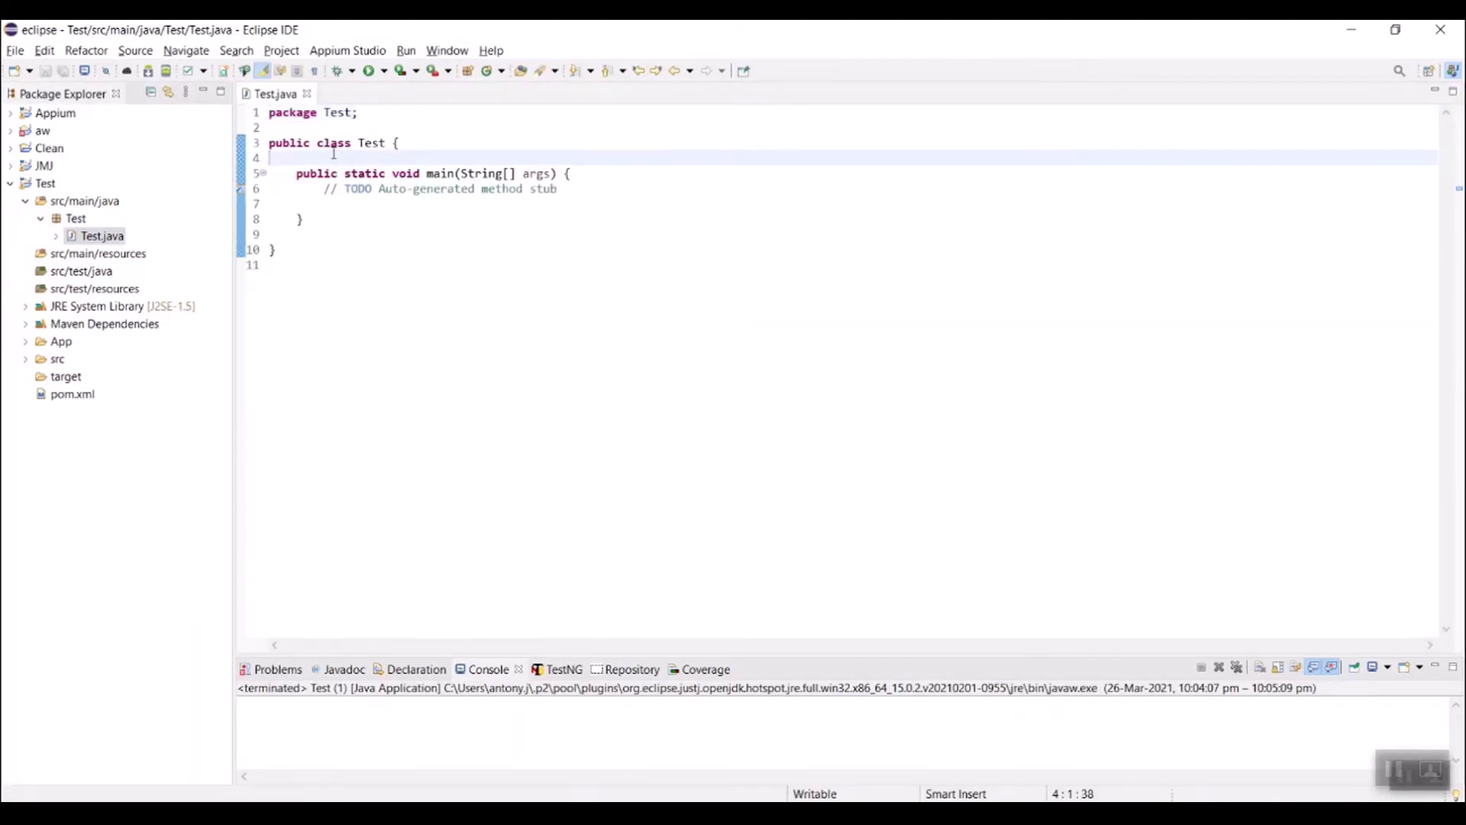
text(stati)
text(c )
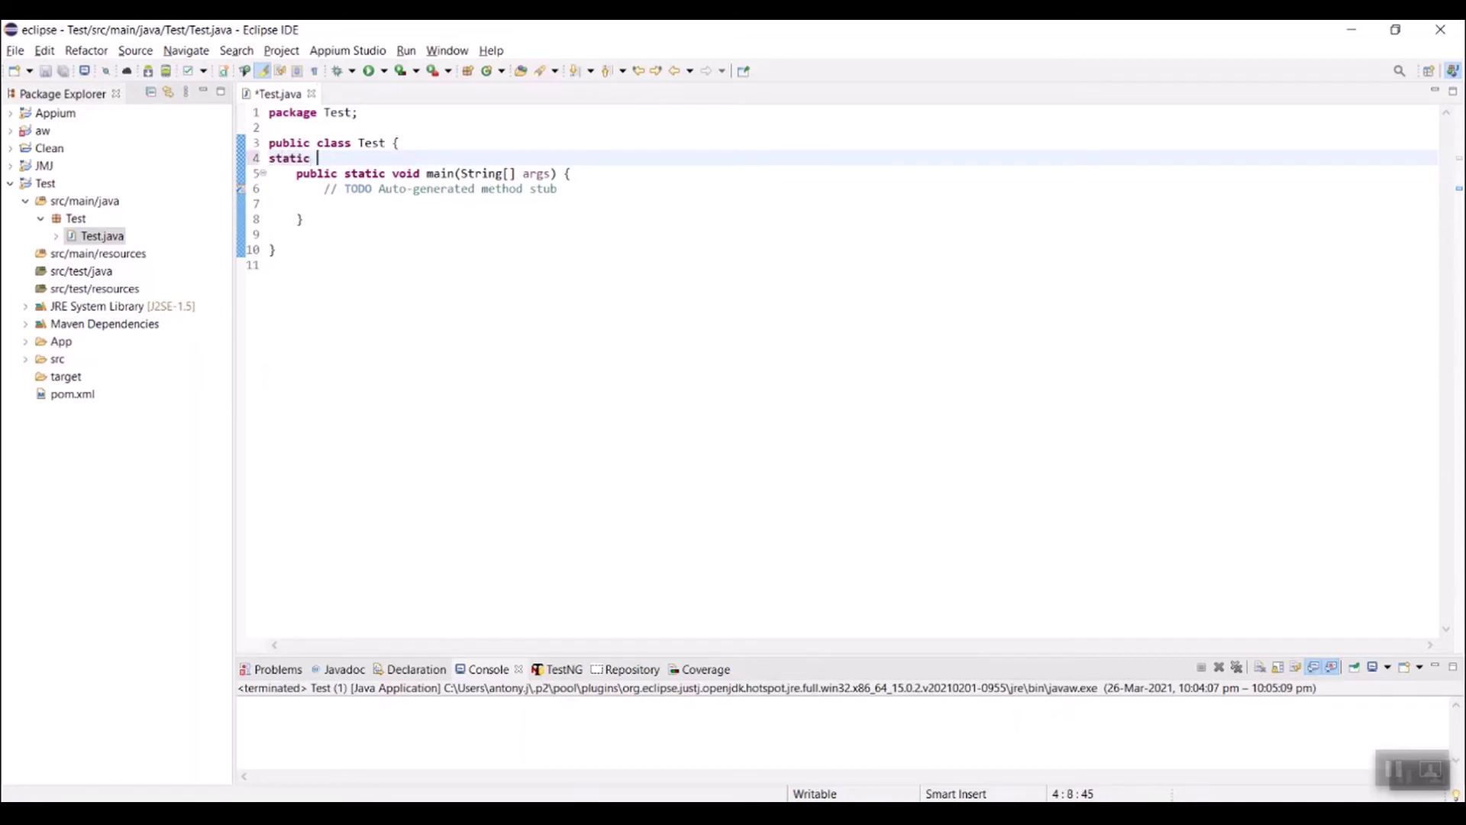
text(Web)
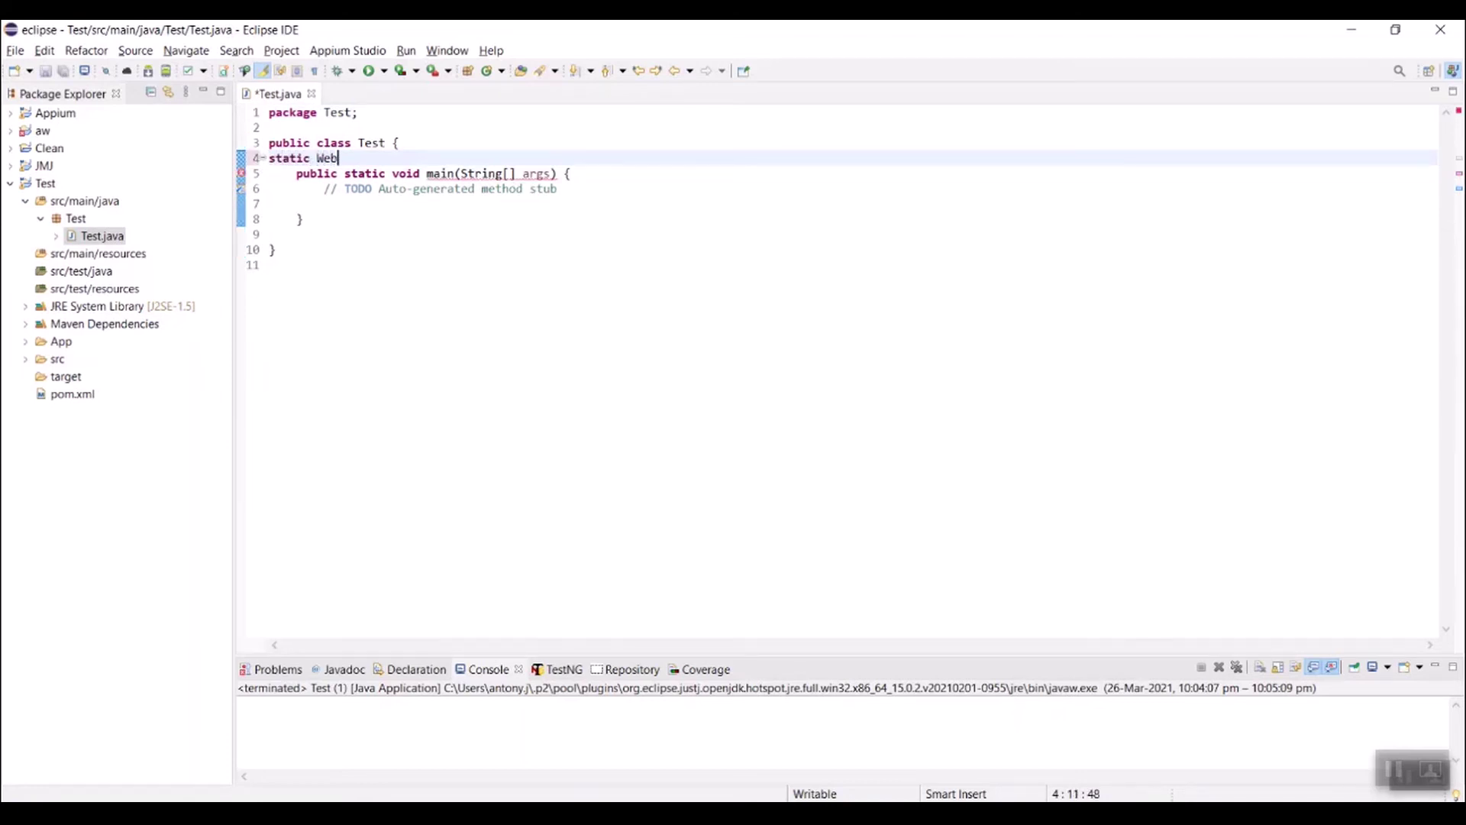
text(Driver driver;)
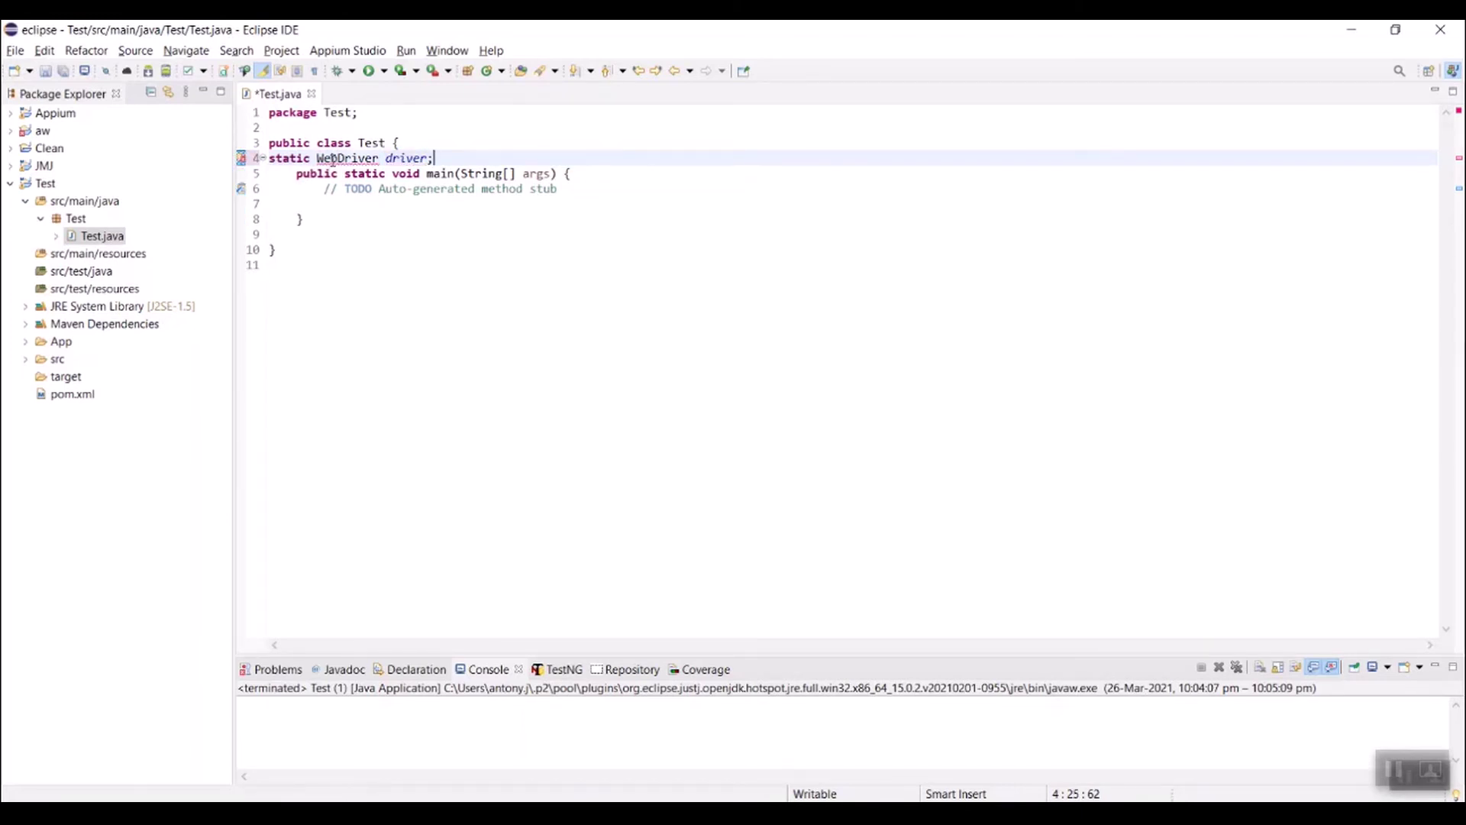
mouse_move(333, 158)
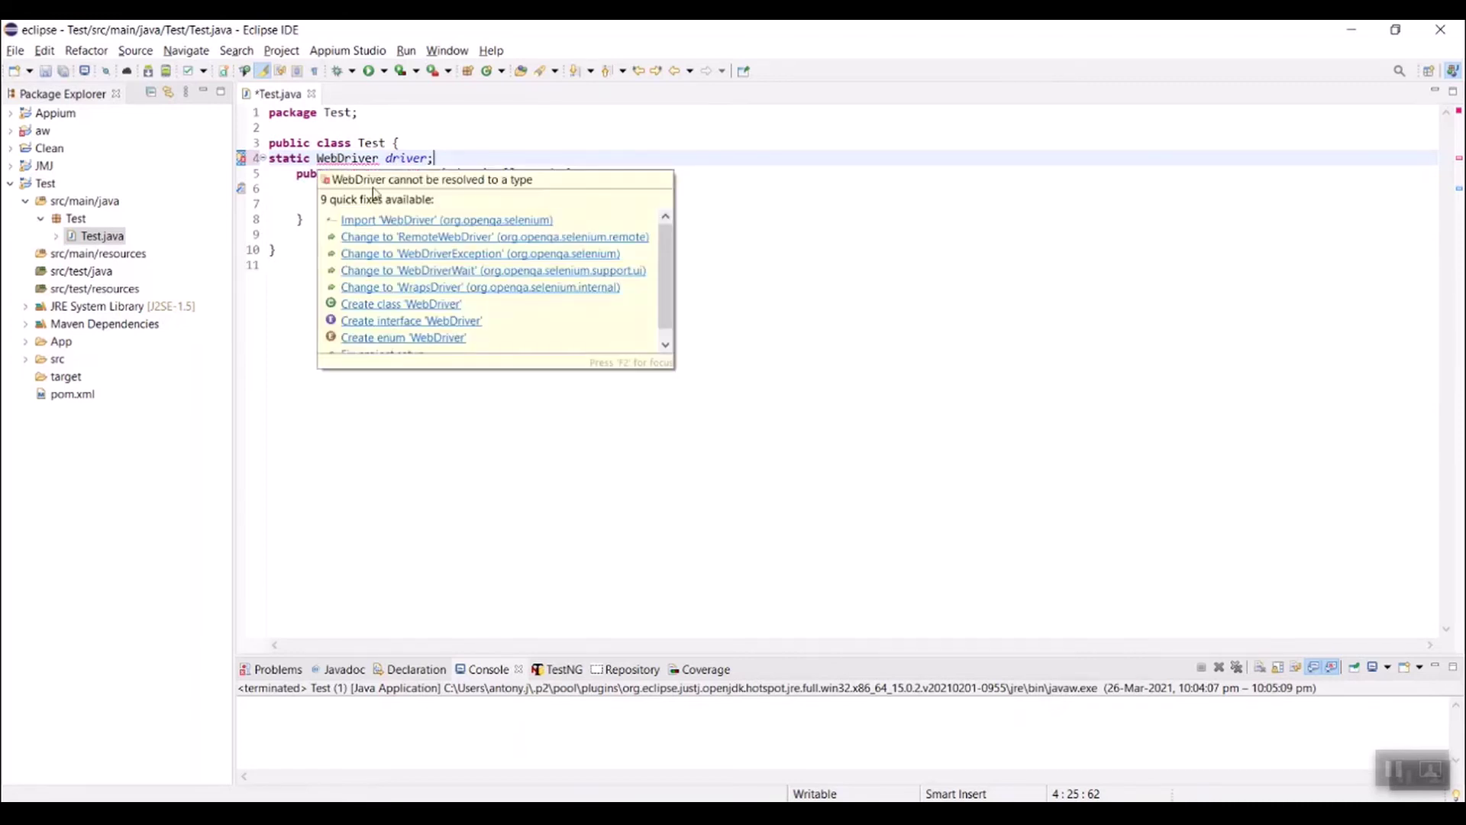
click(384, 222)
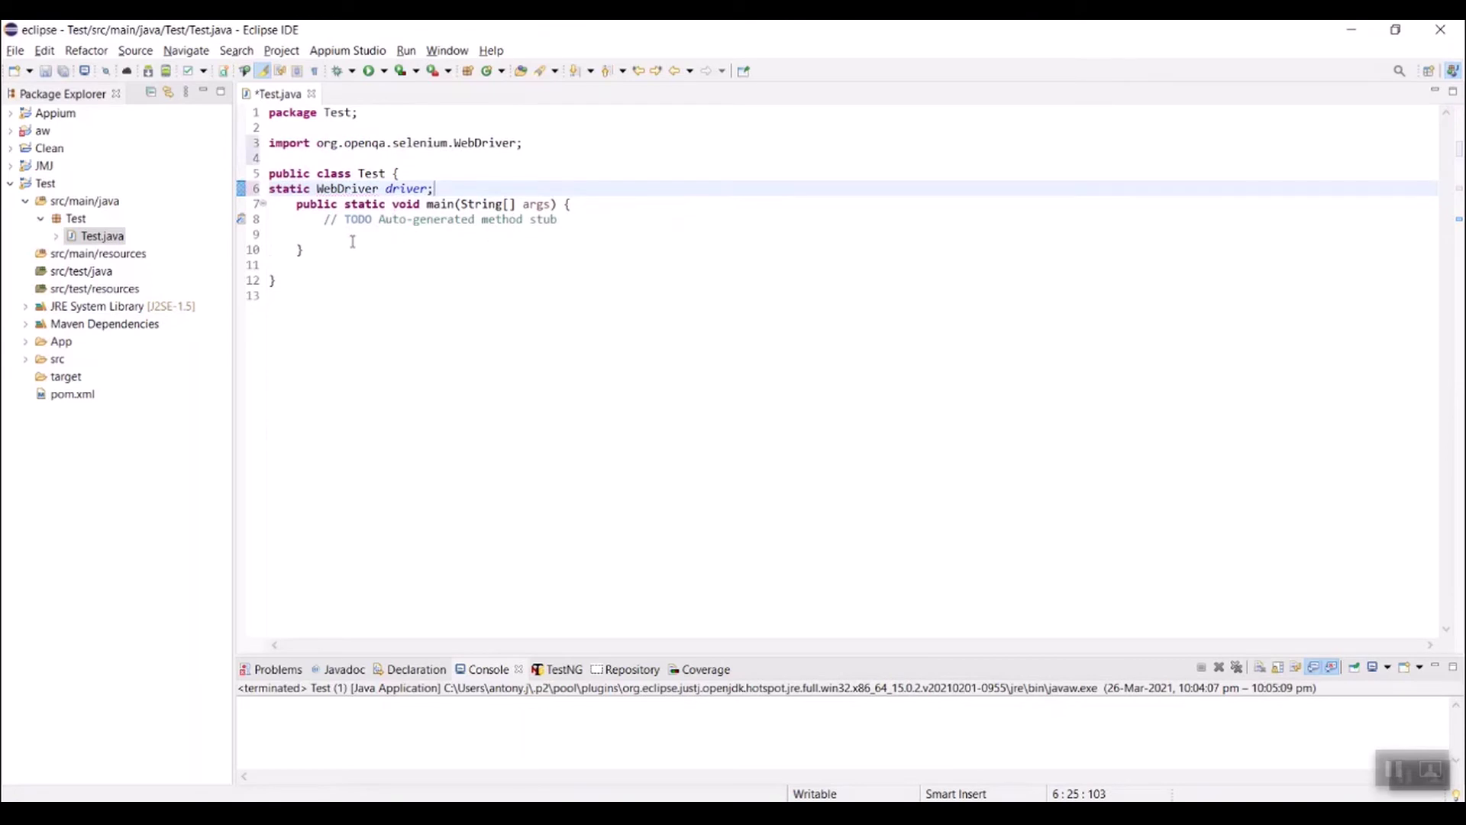
drag(579, 219, 324, 219)
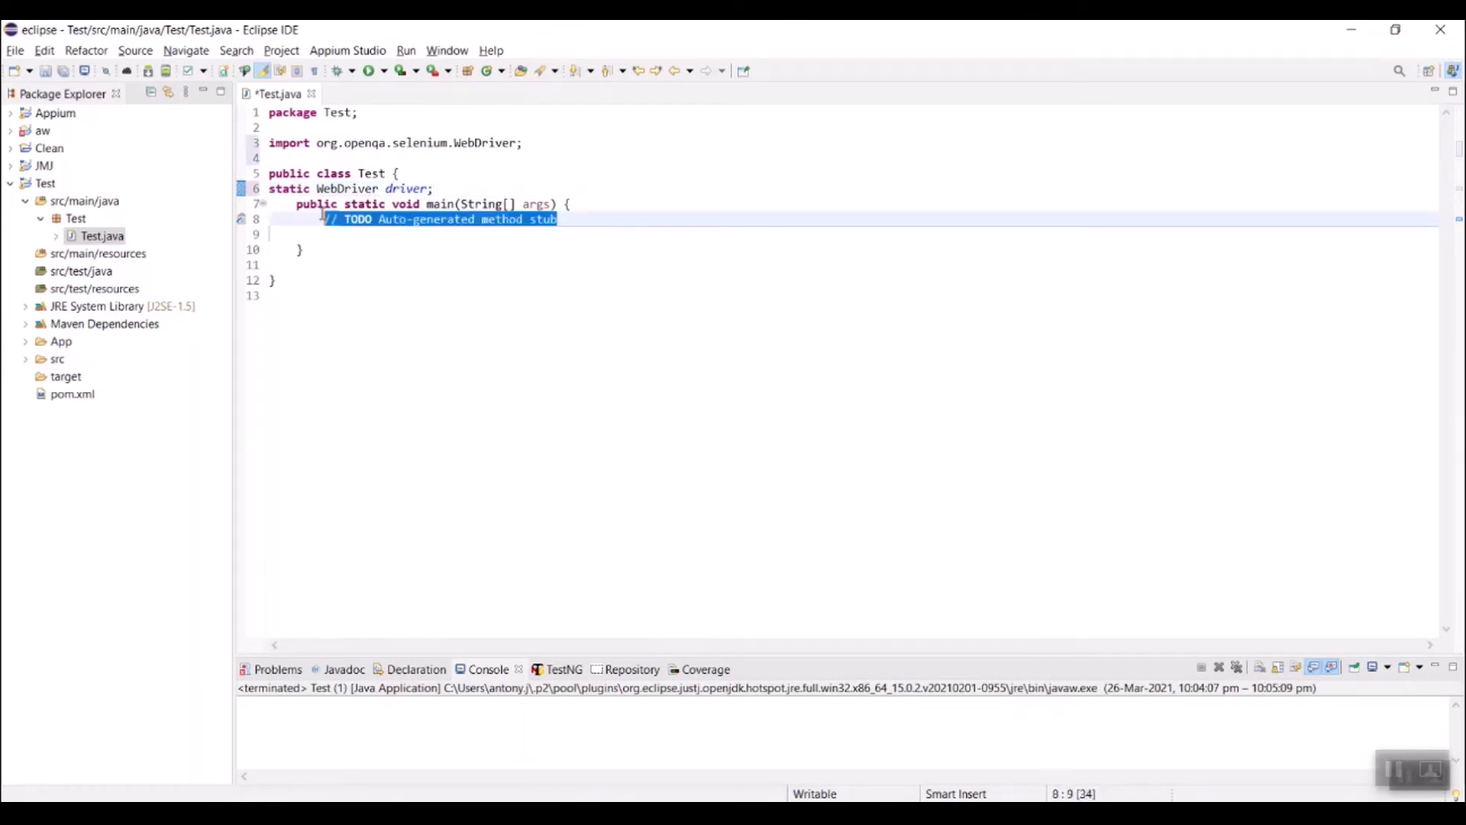
key(BackSpace)
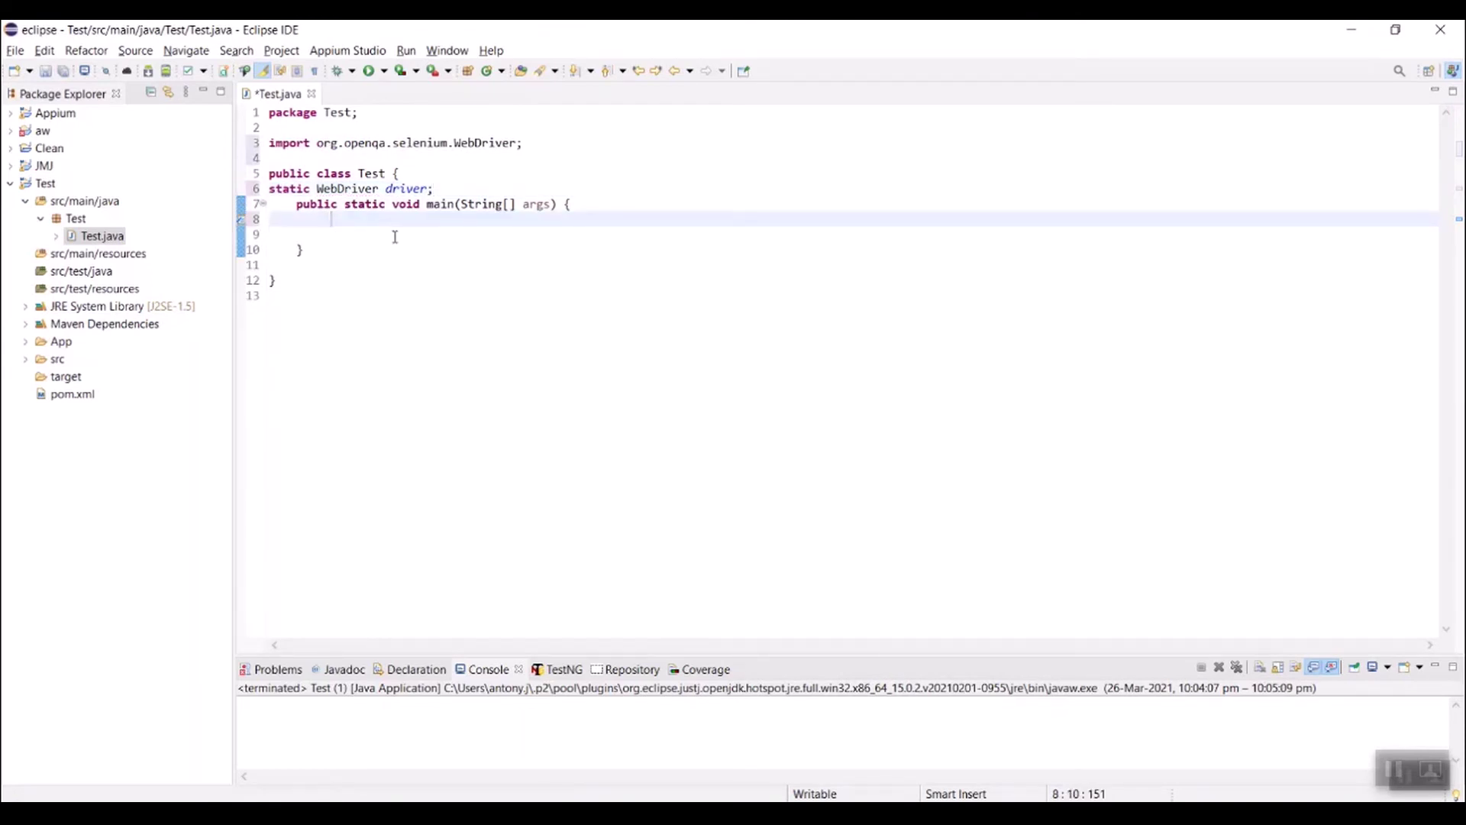
Step: Add 'DesiredCapabilities capabilities=new DesiredCapabilities();' and import it from org.openqa.selenium.remote
text(DesiredCapabilitie)
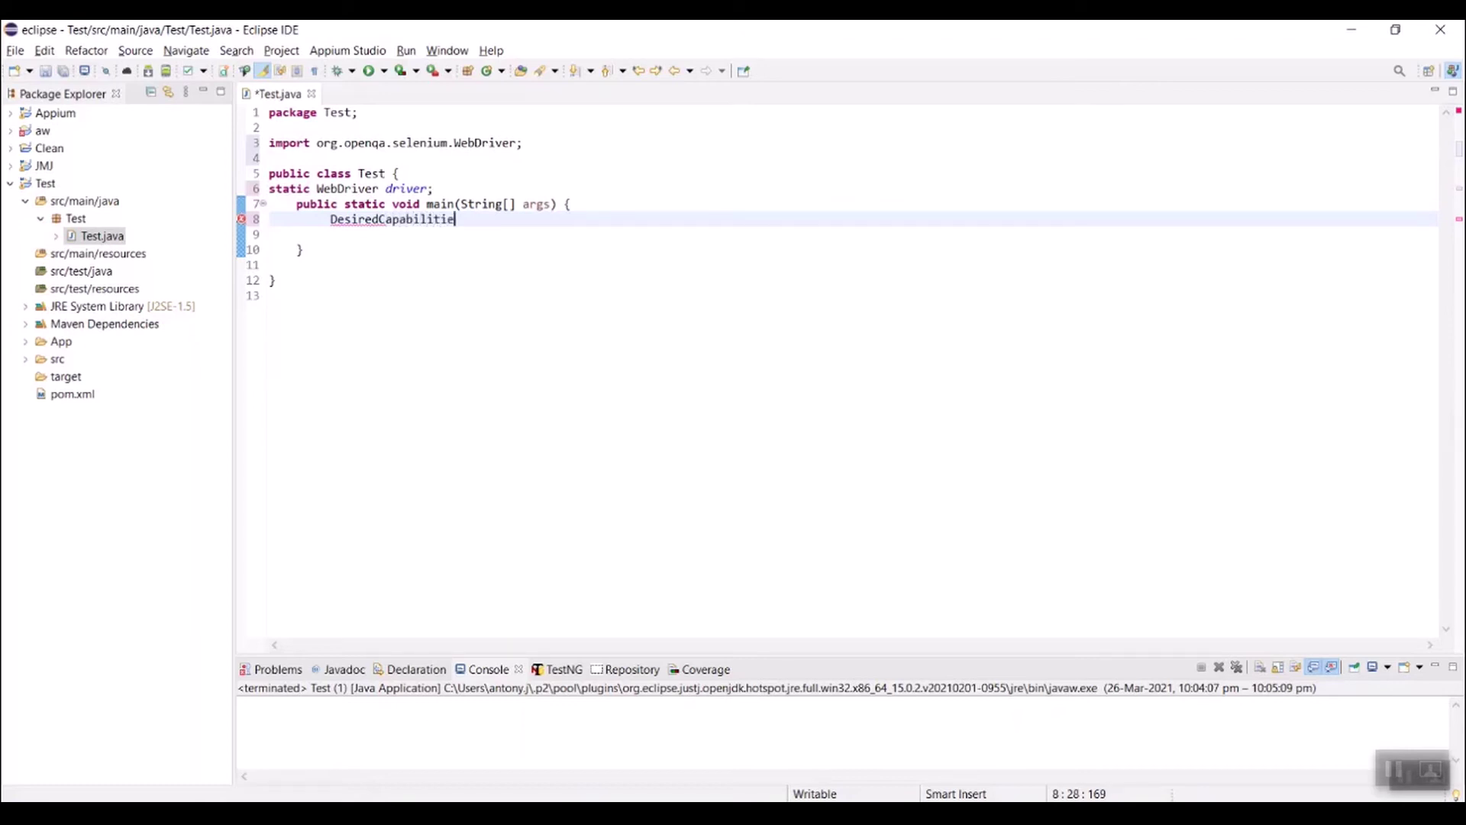
text(s capabilities=new )
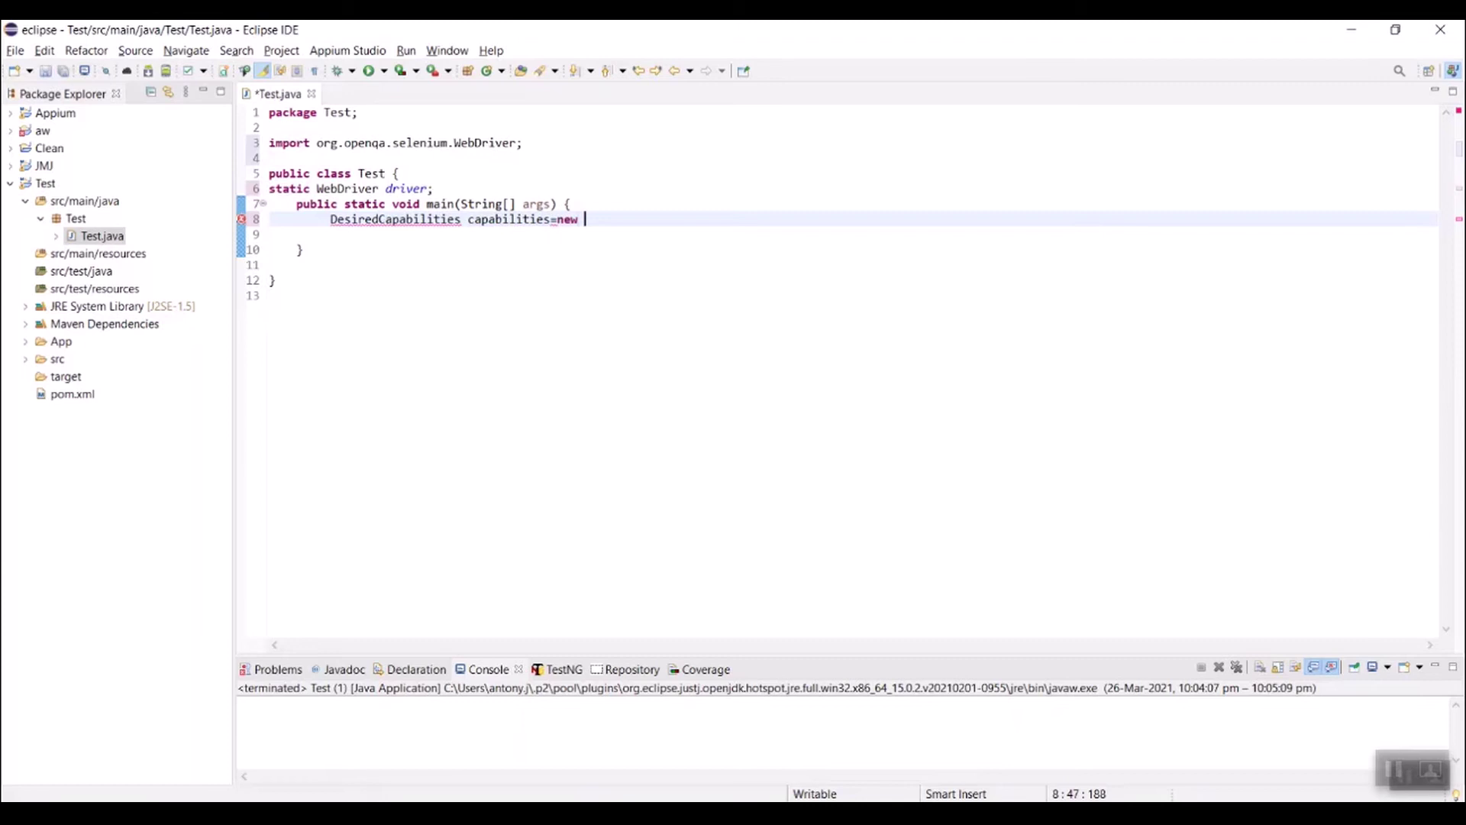
text(DesiredCapabili)
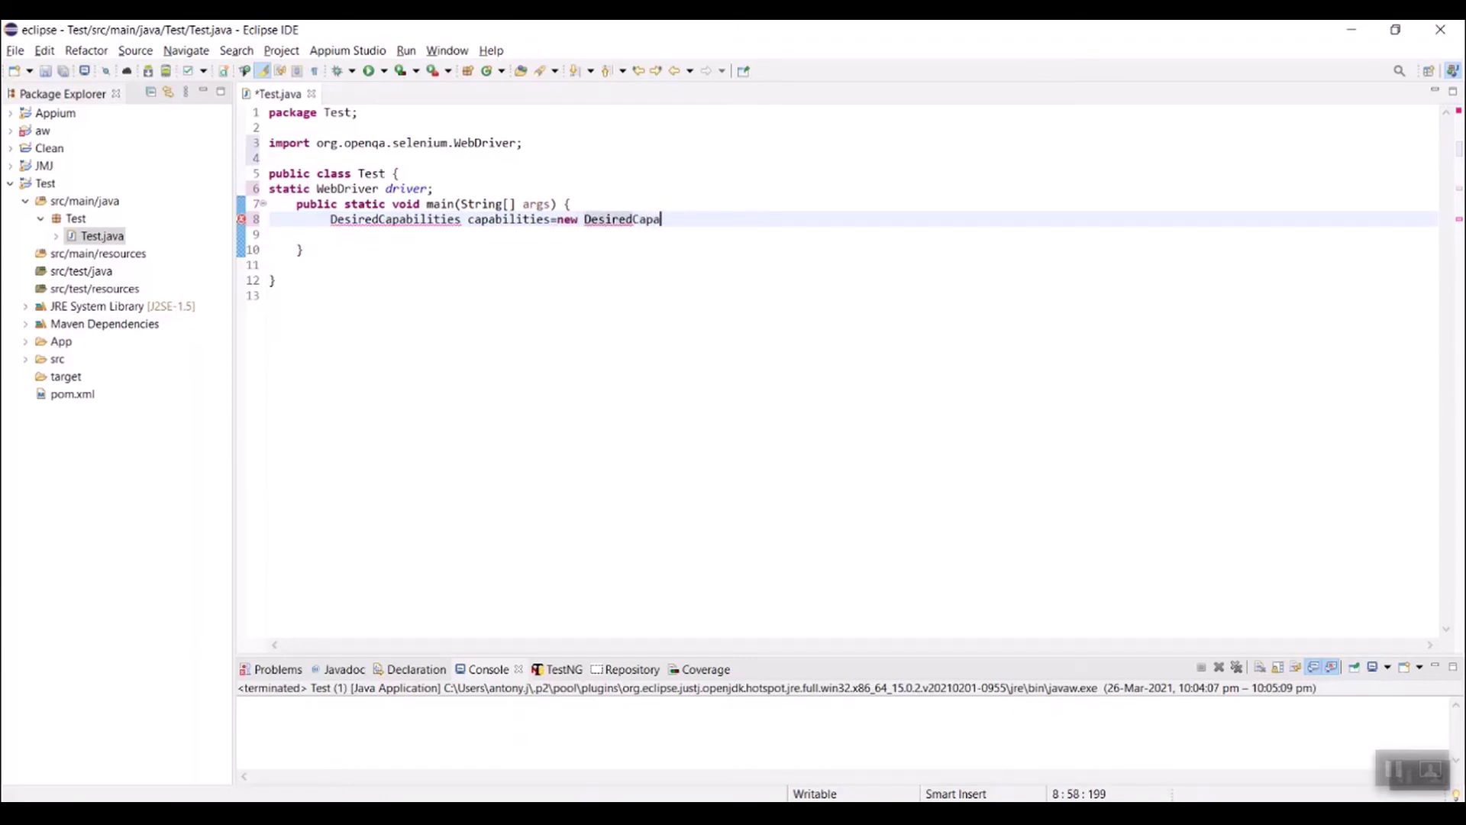
text(ties)
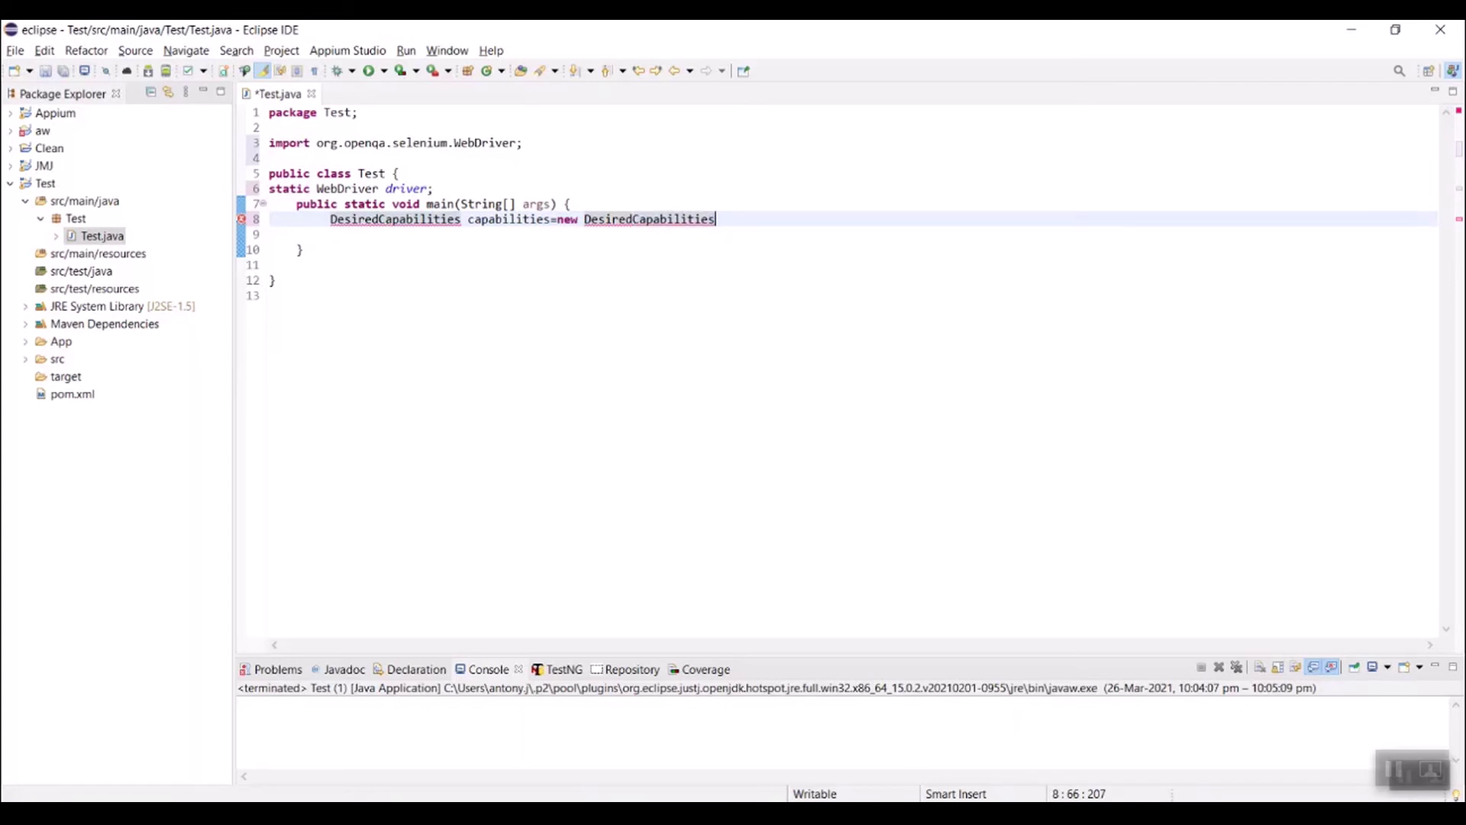
text(();)
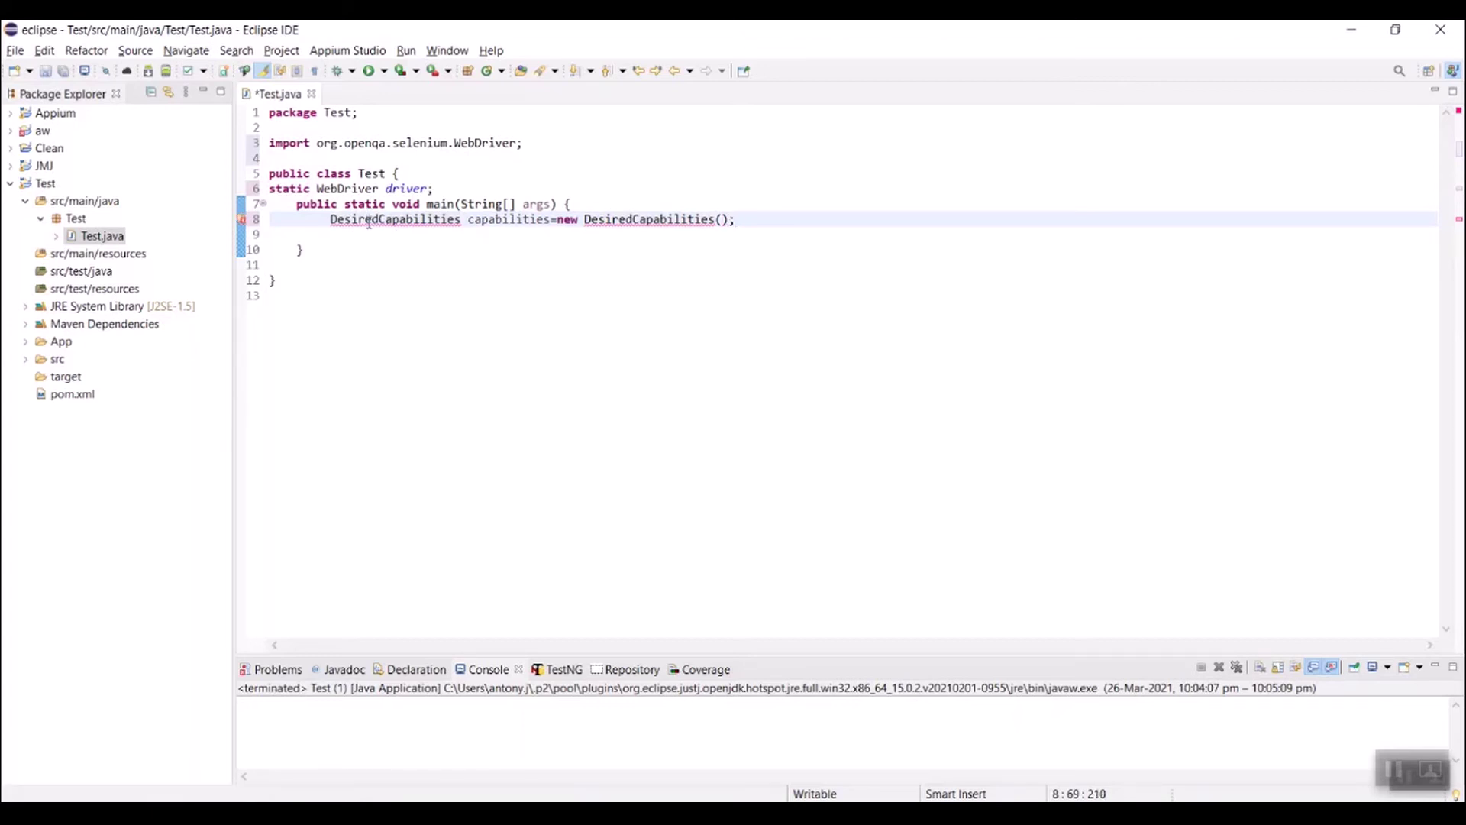
mouse_move(369, 221)
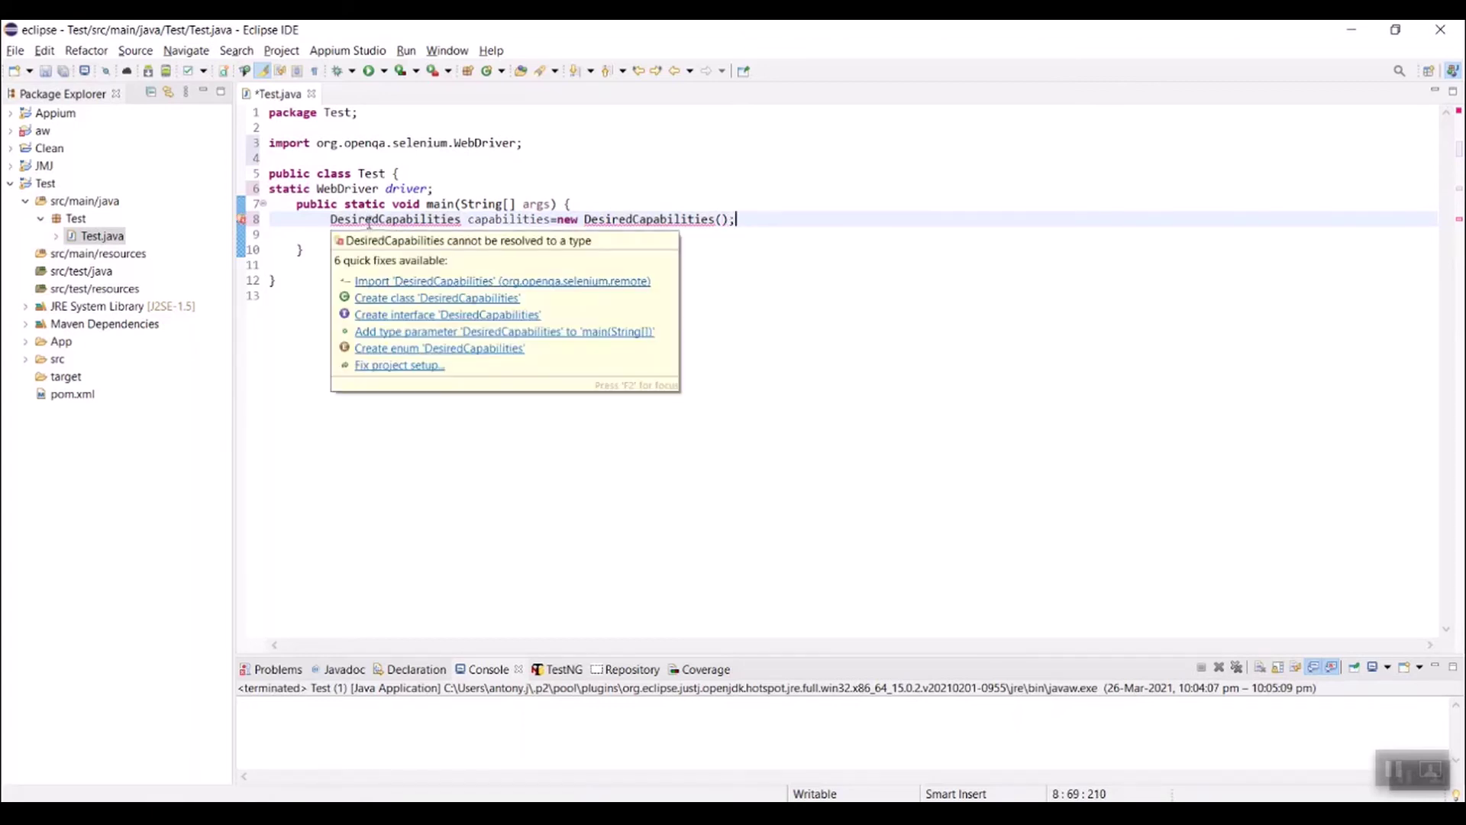
click(563, 282)
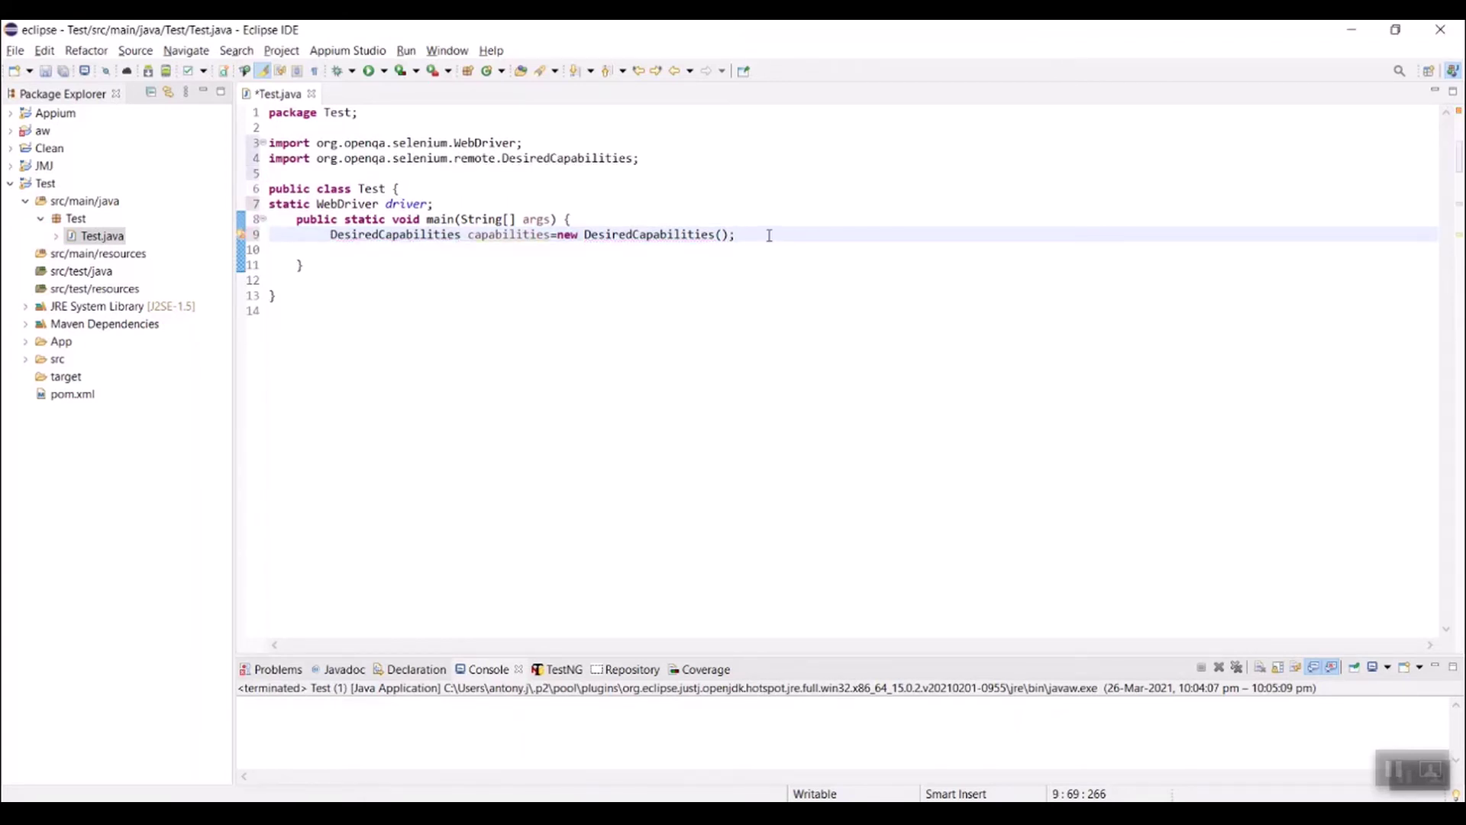
key(Return)
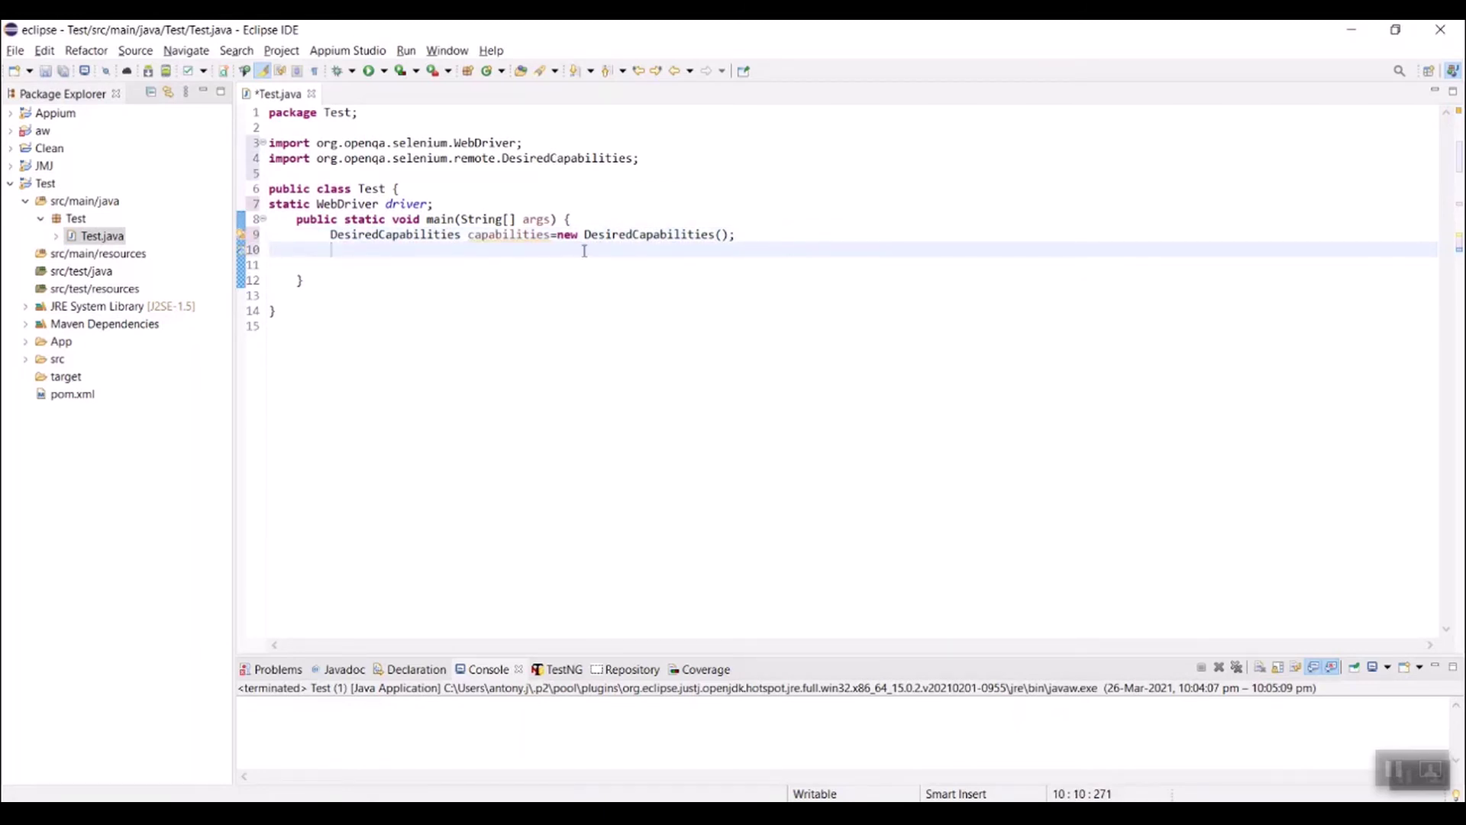
Step: Start a capabilities.setCapability call on line 10 with platformName as the key
double_click(518, 236)
key(ctrl+c)
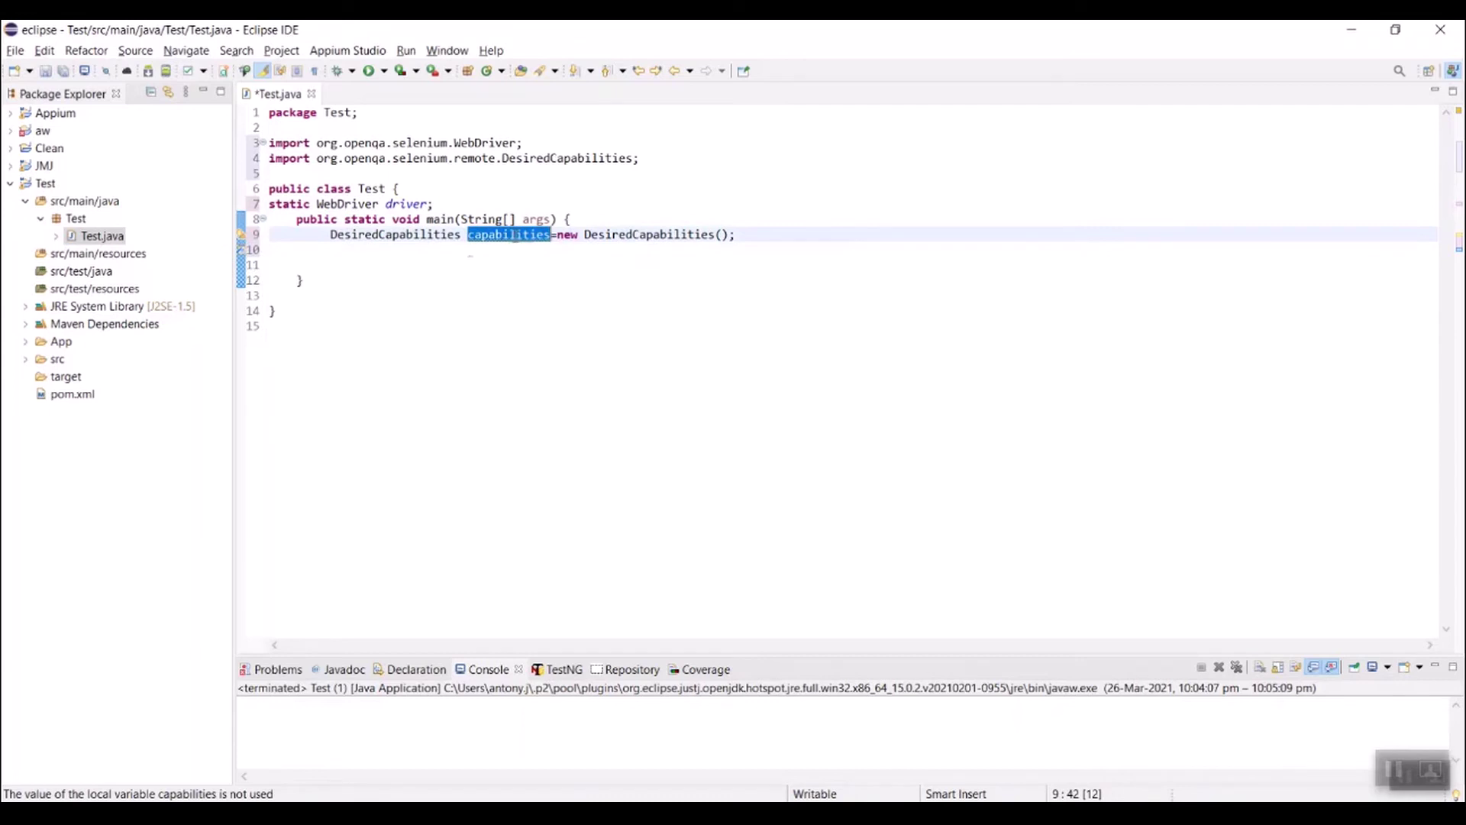
click(411, 256)
key(ctrl+v)
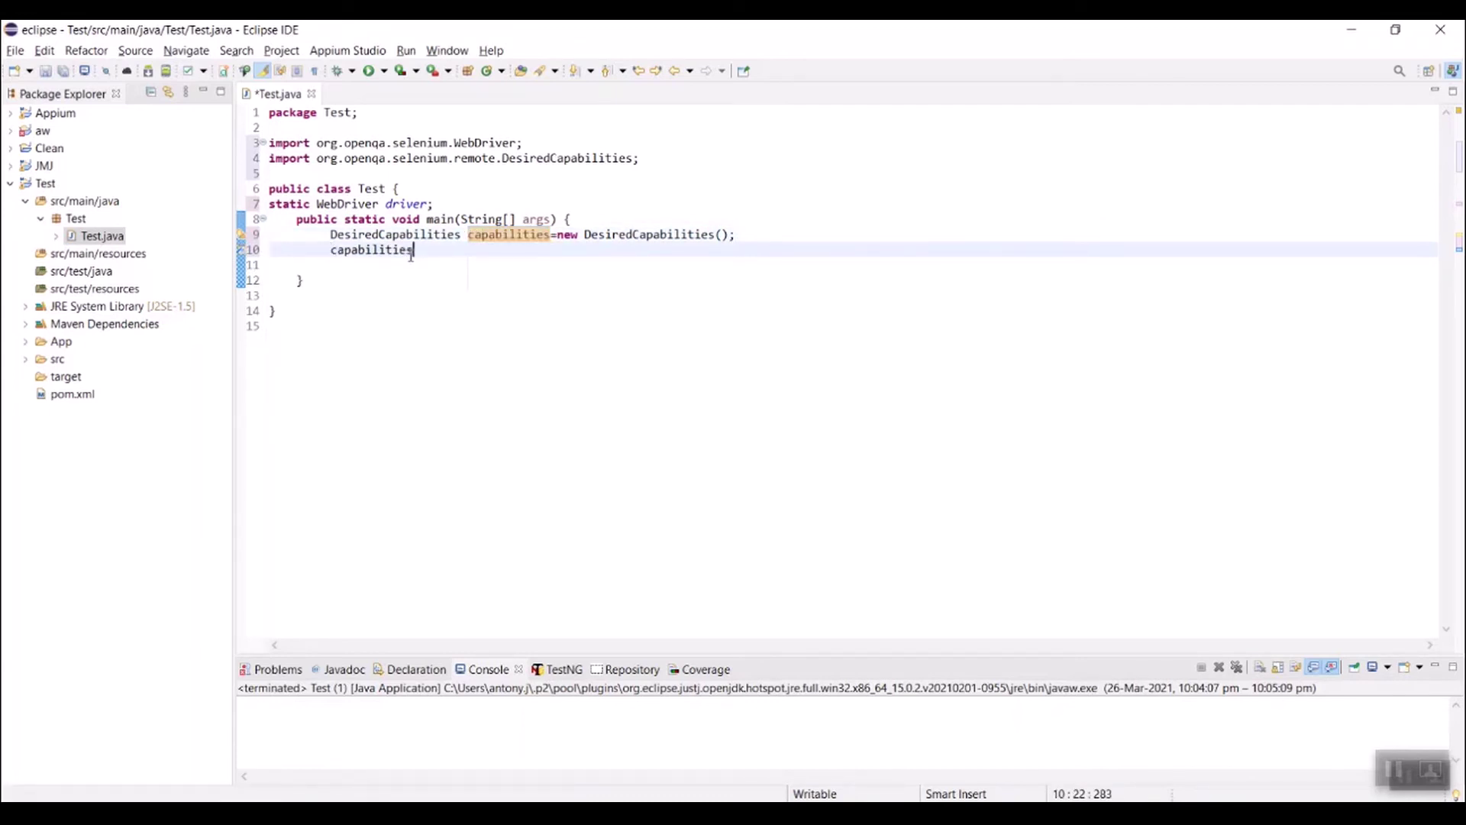
text(.)
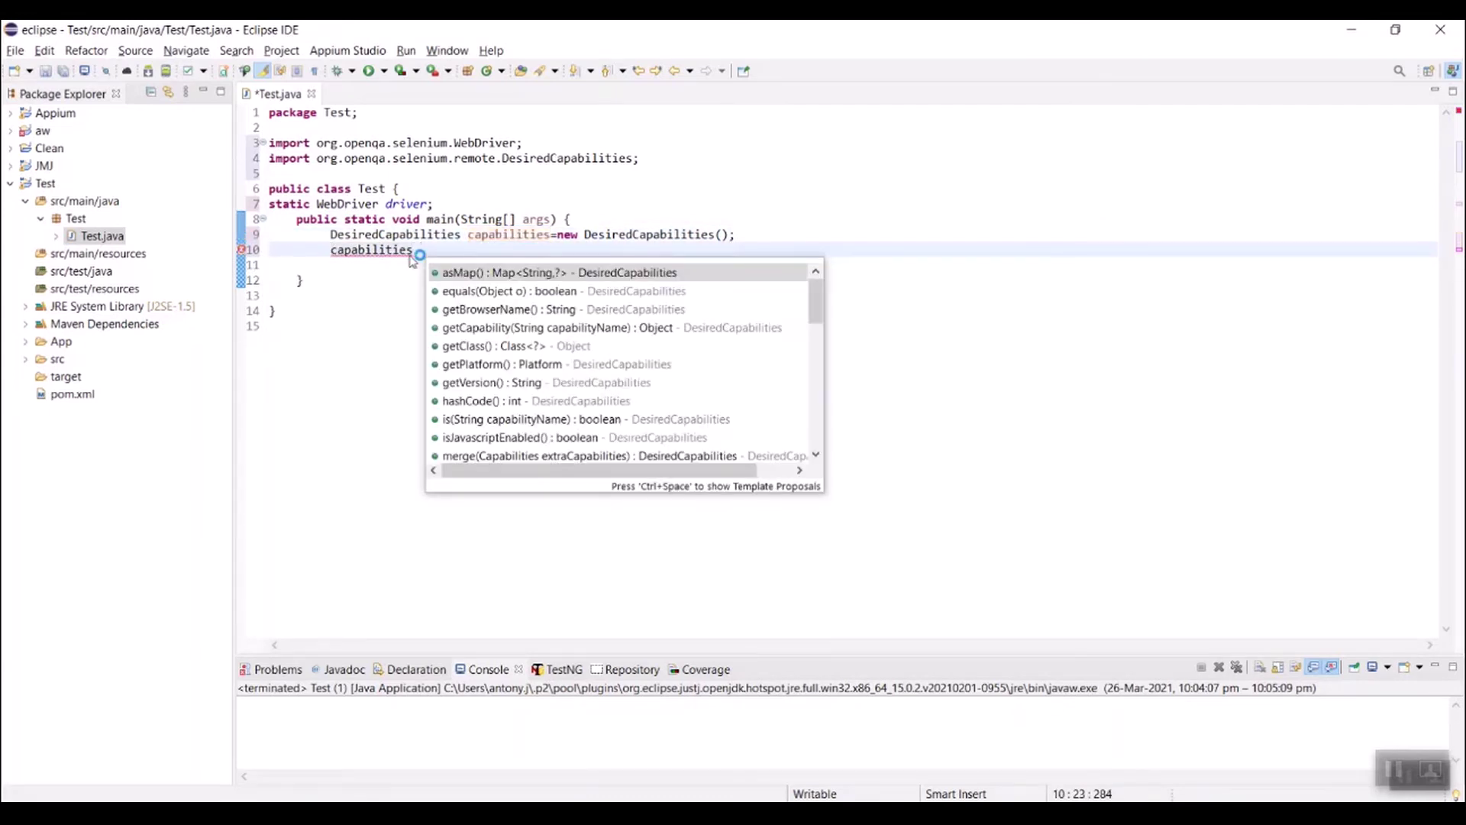
text(se)
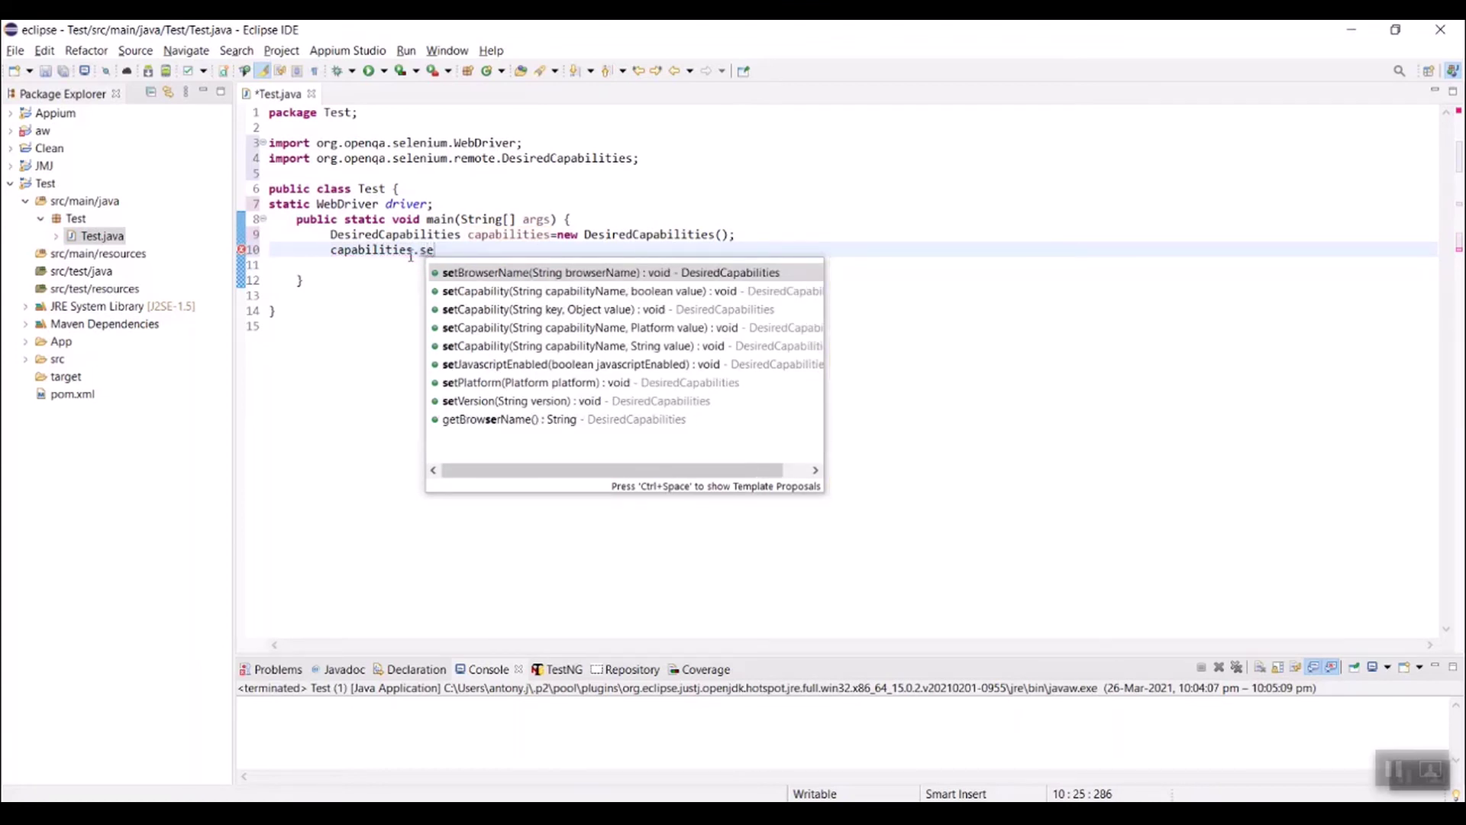
text(tC)
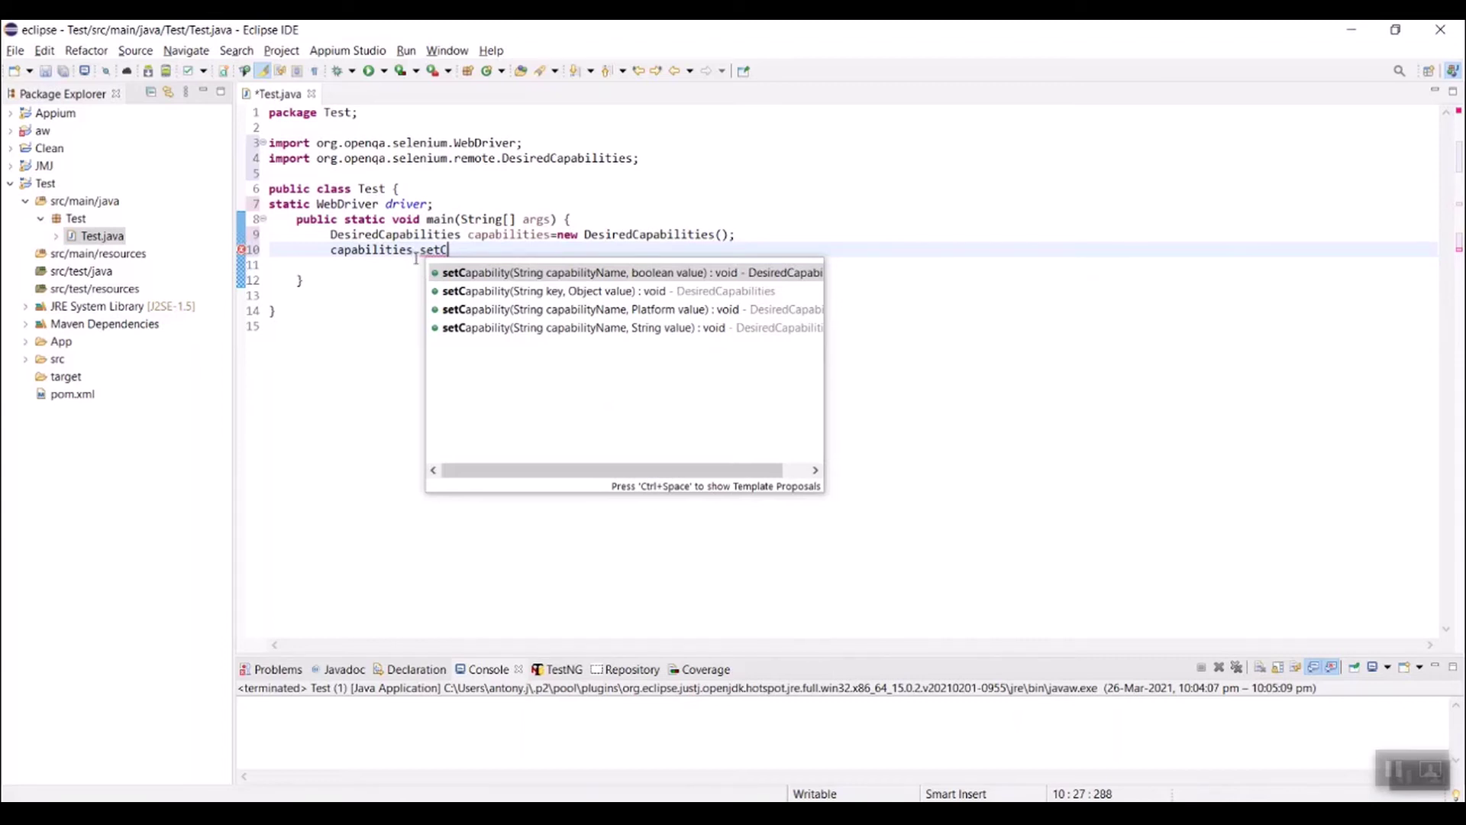
double_click(622, 292)
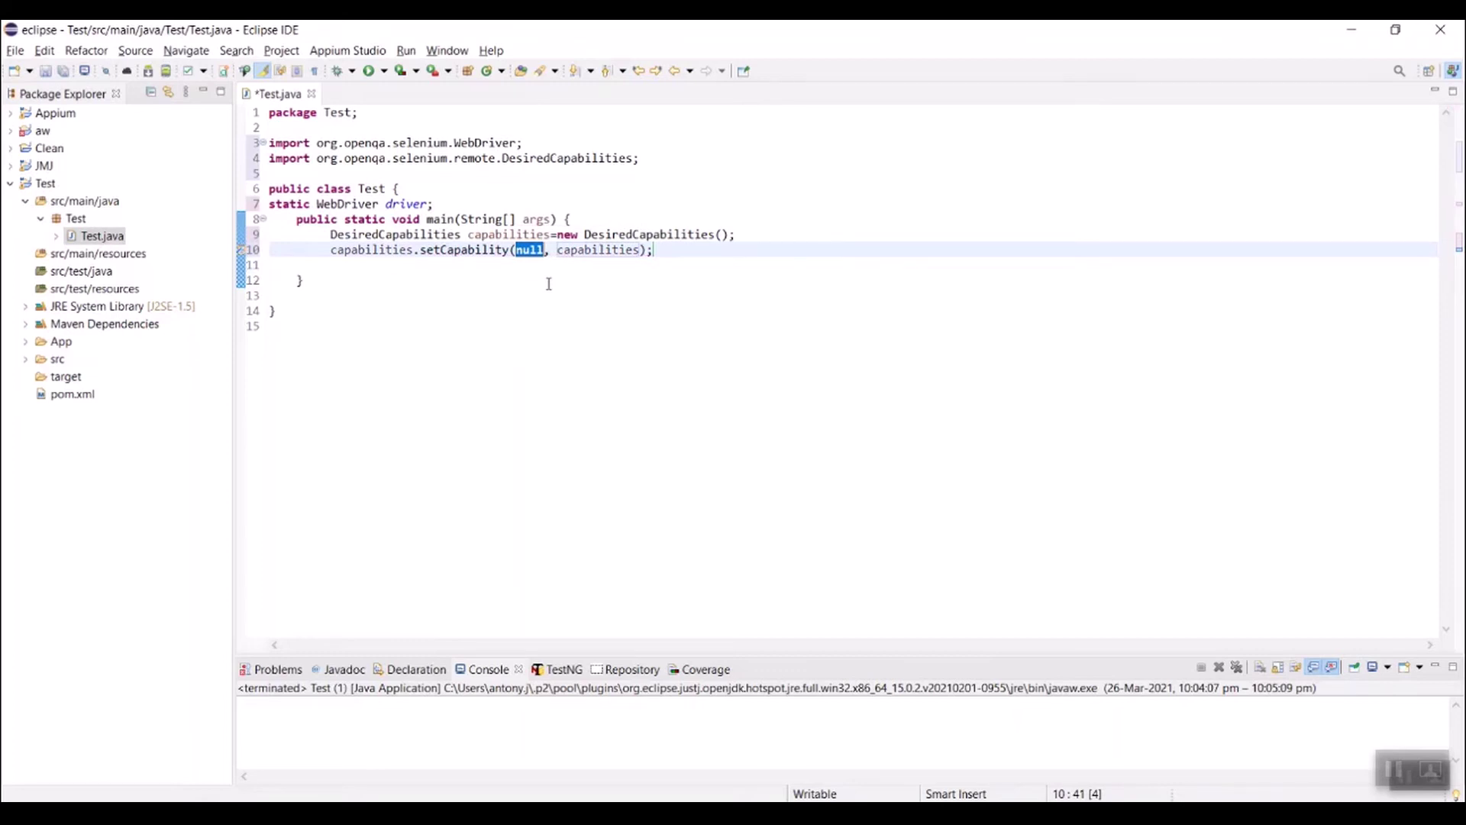
text(platfo)
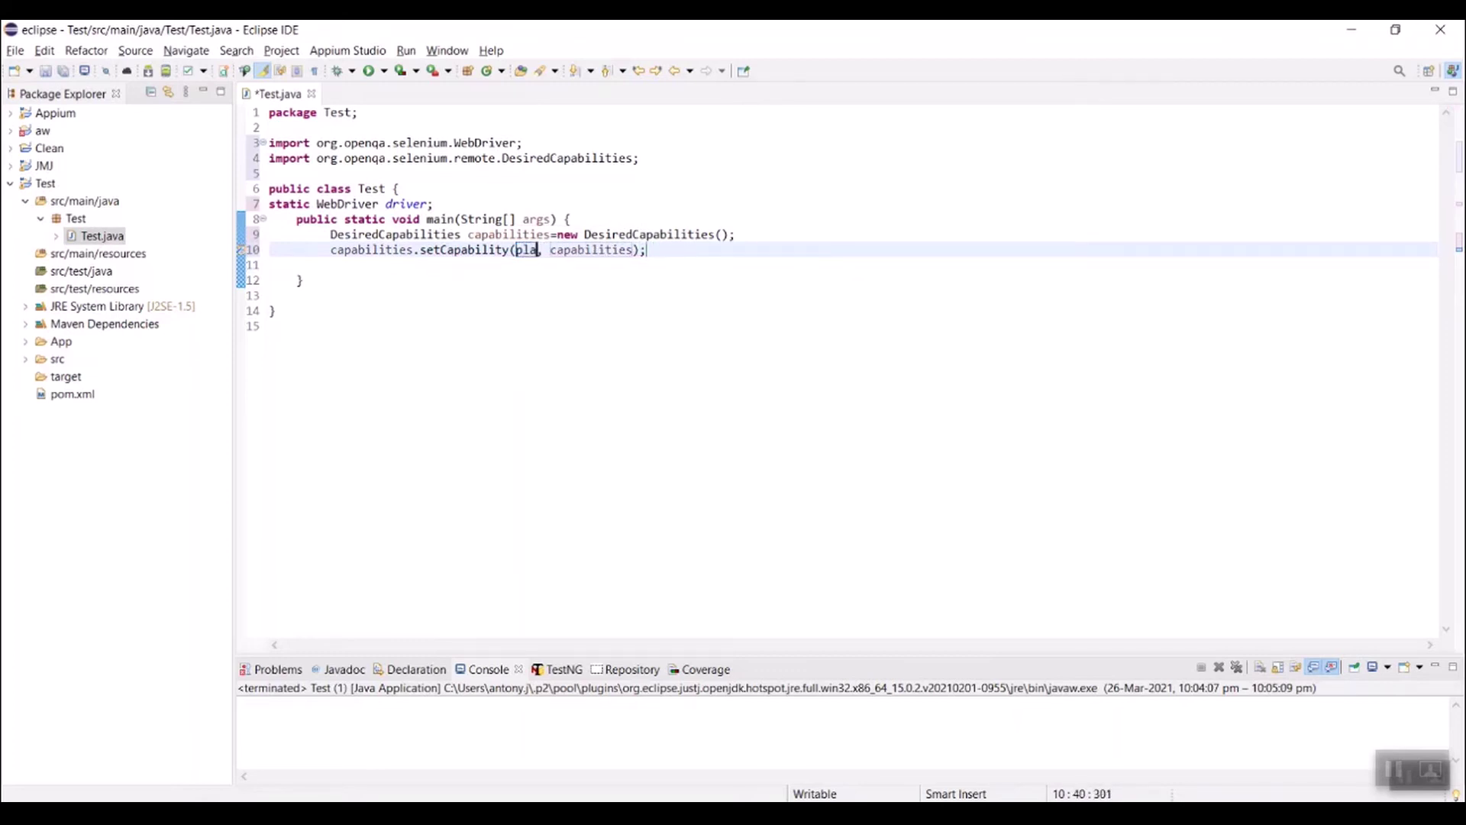
text(rmName)
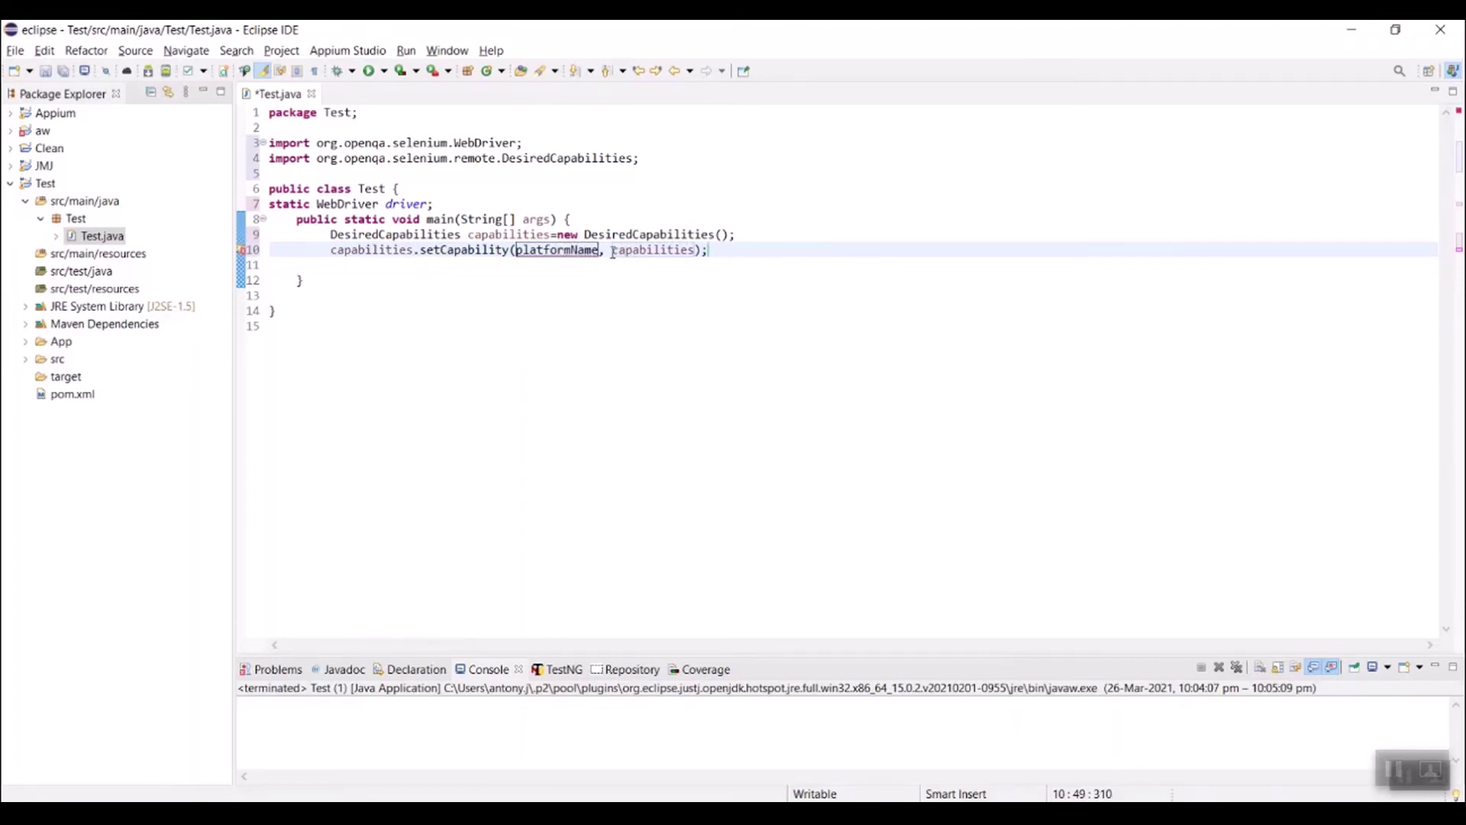
Step: Set the call's value to "Android" and close the quote after platformName
drag(614, 252, 696, 253)
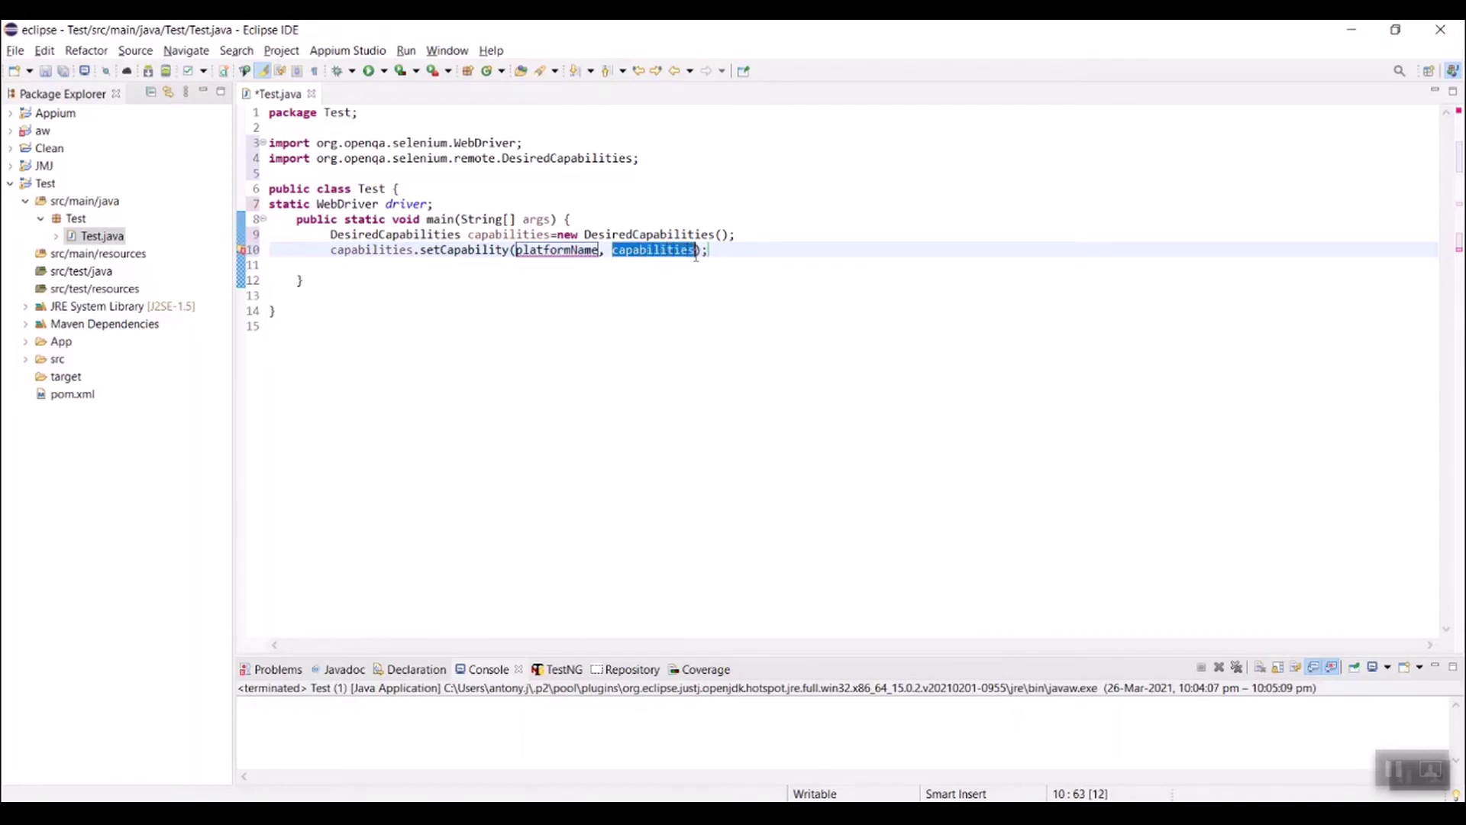
text("A)
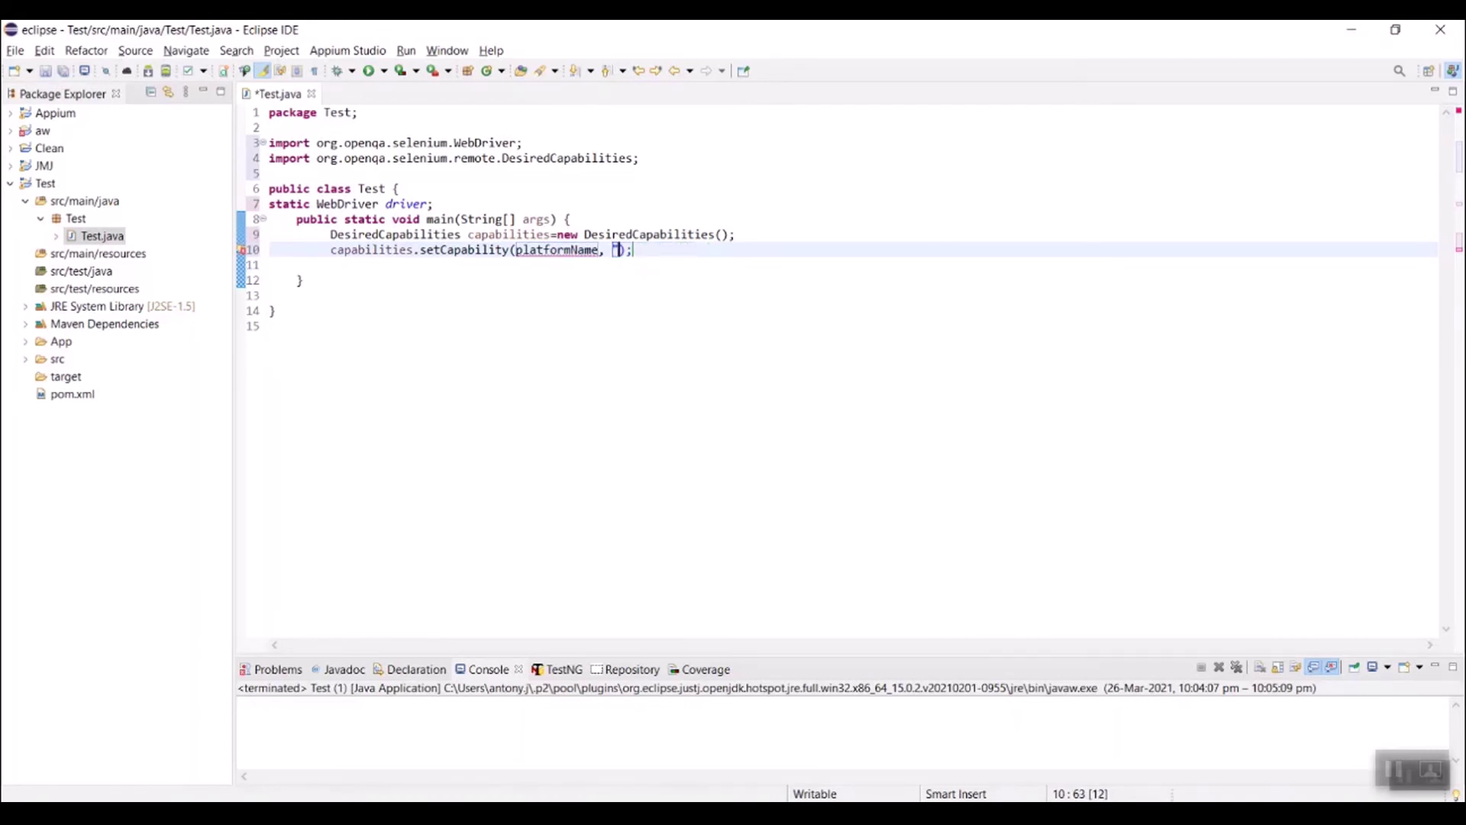
text(ndroid)
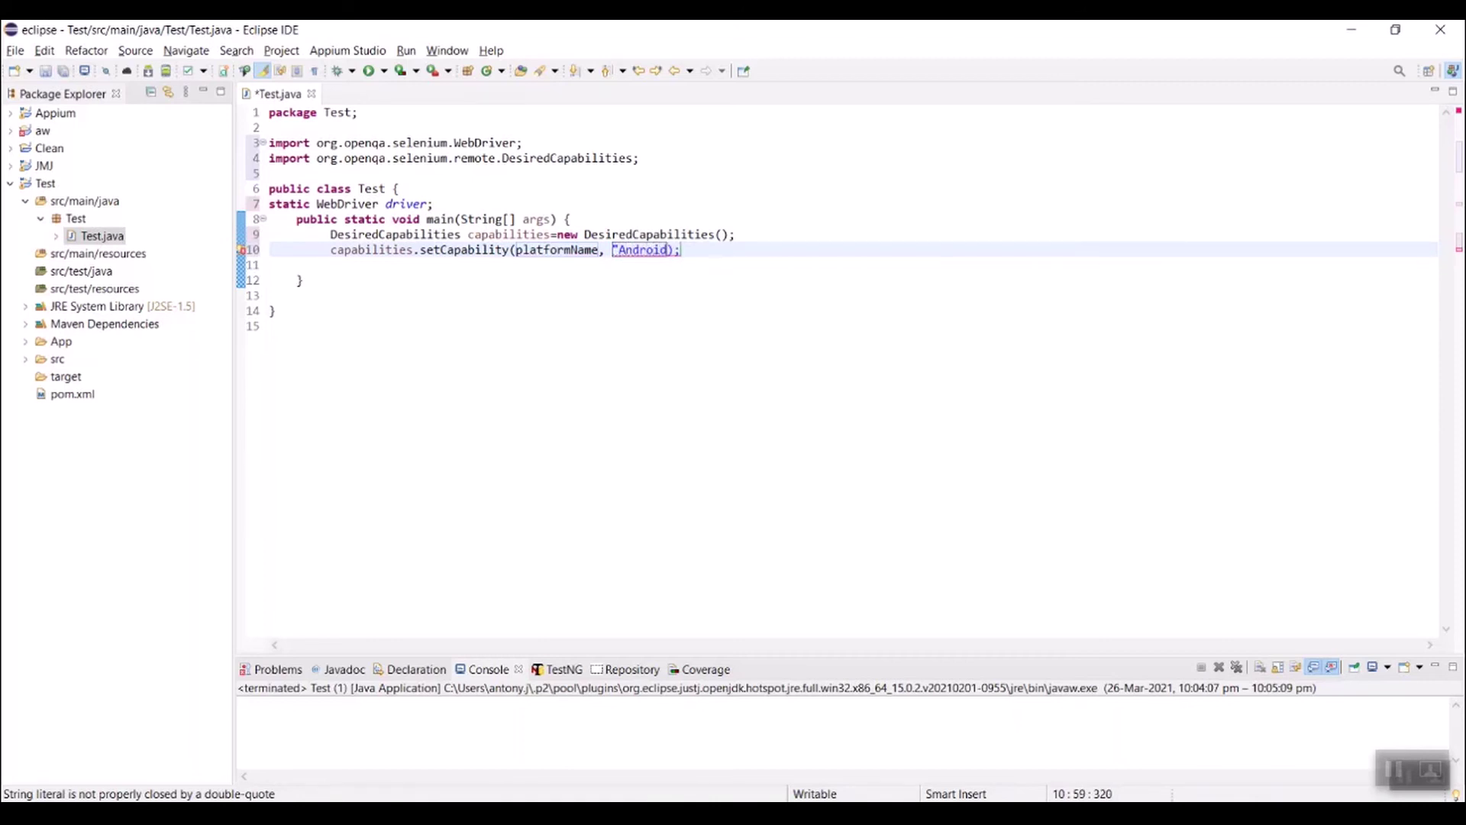
text(")
click(600, 250)
text(")
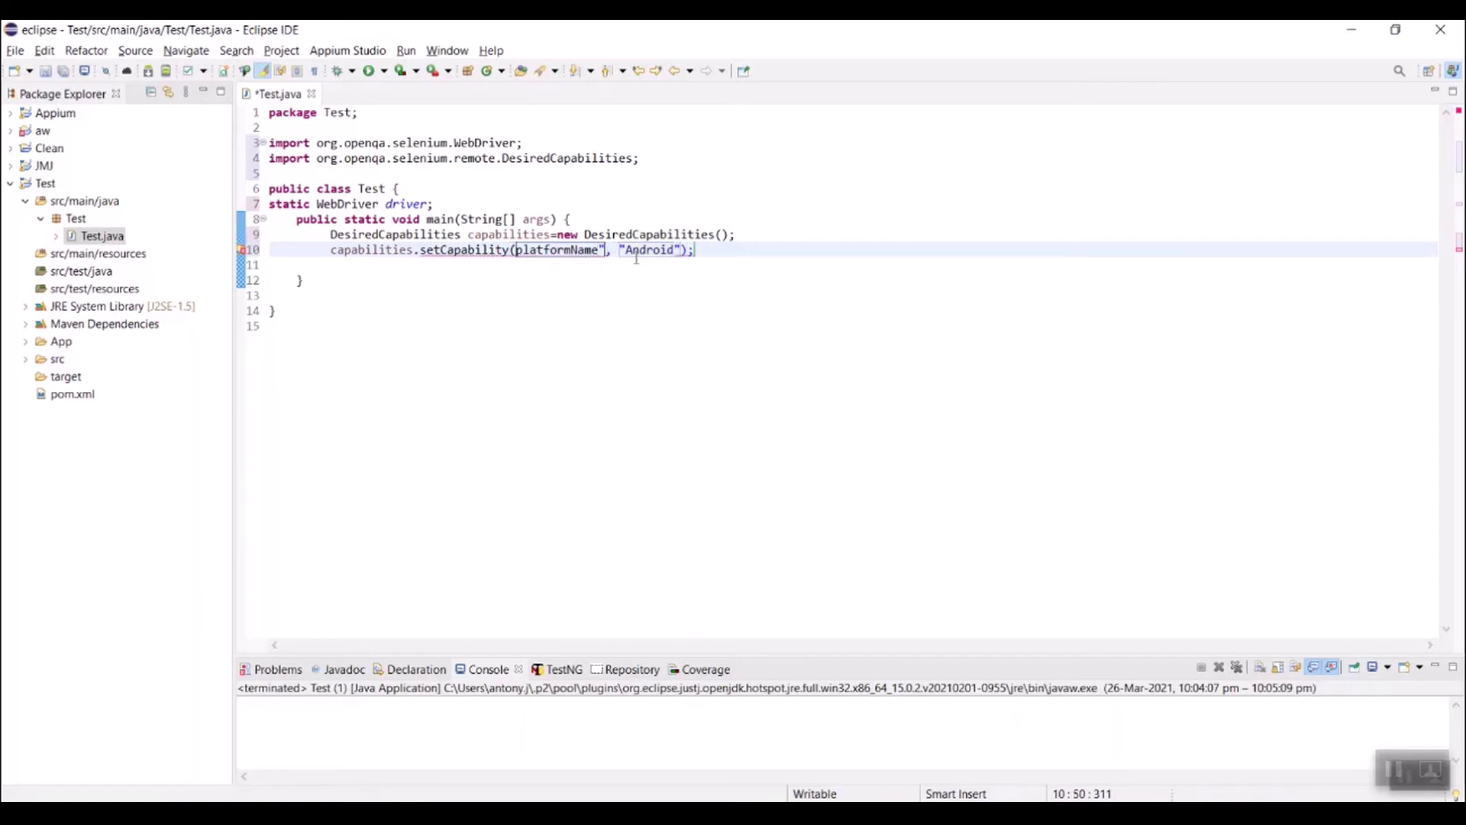
key(End)
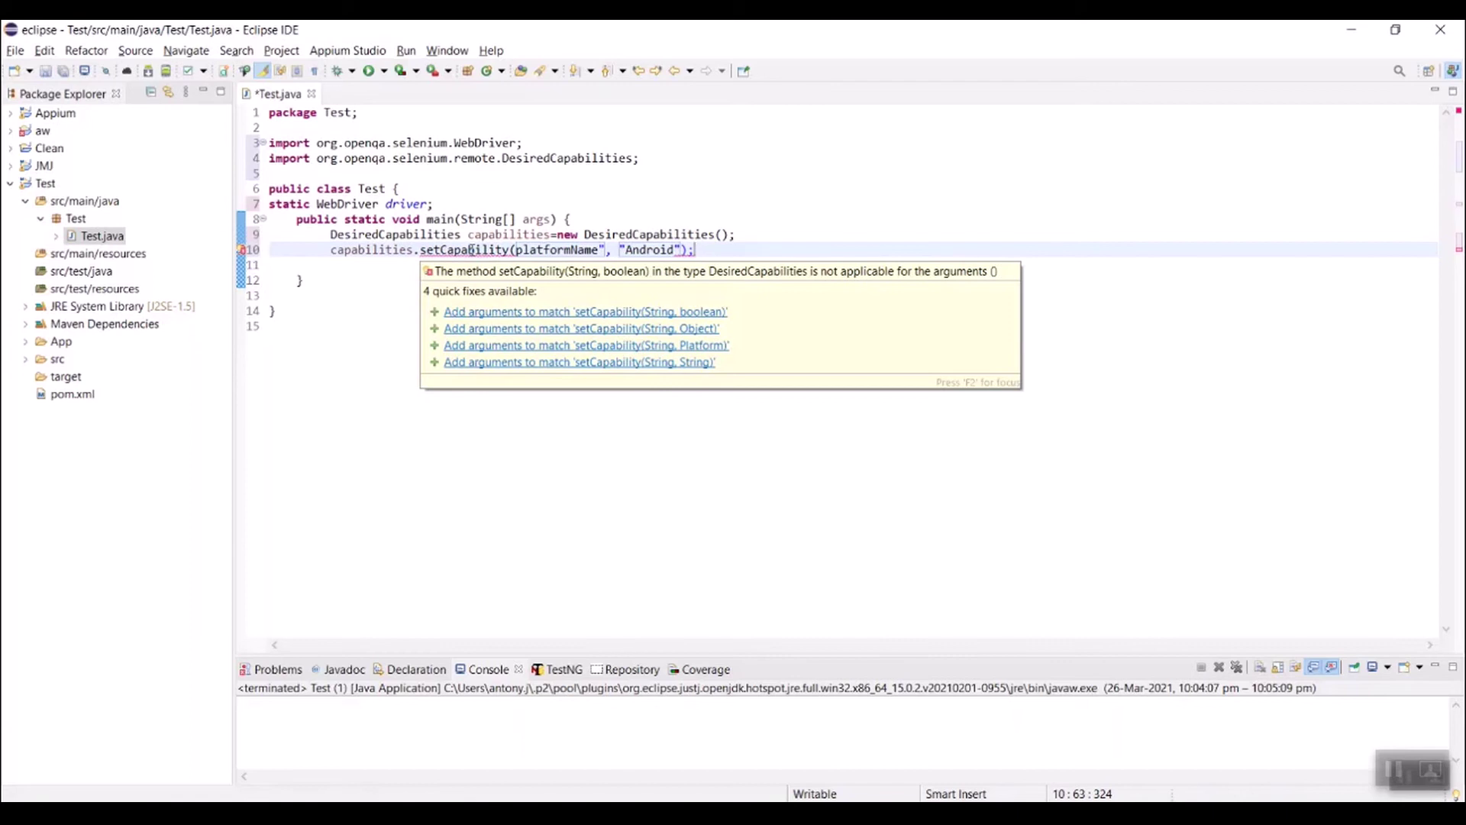
click(471, 250)
key(Down)
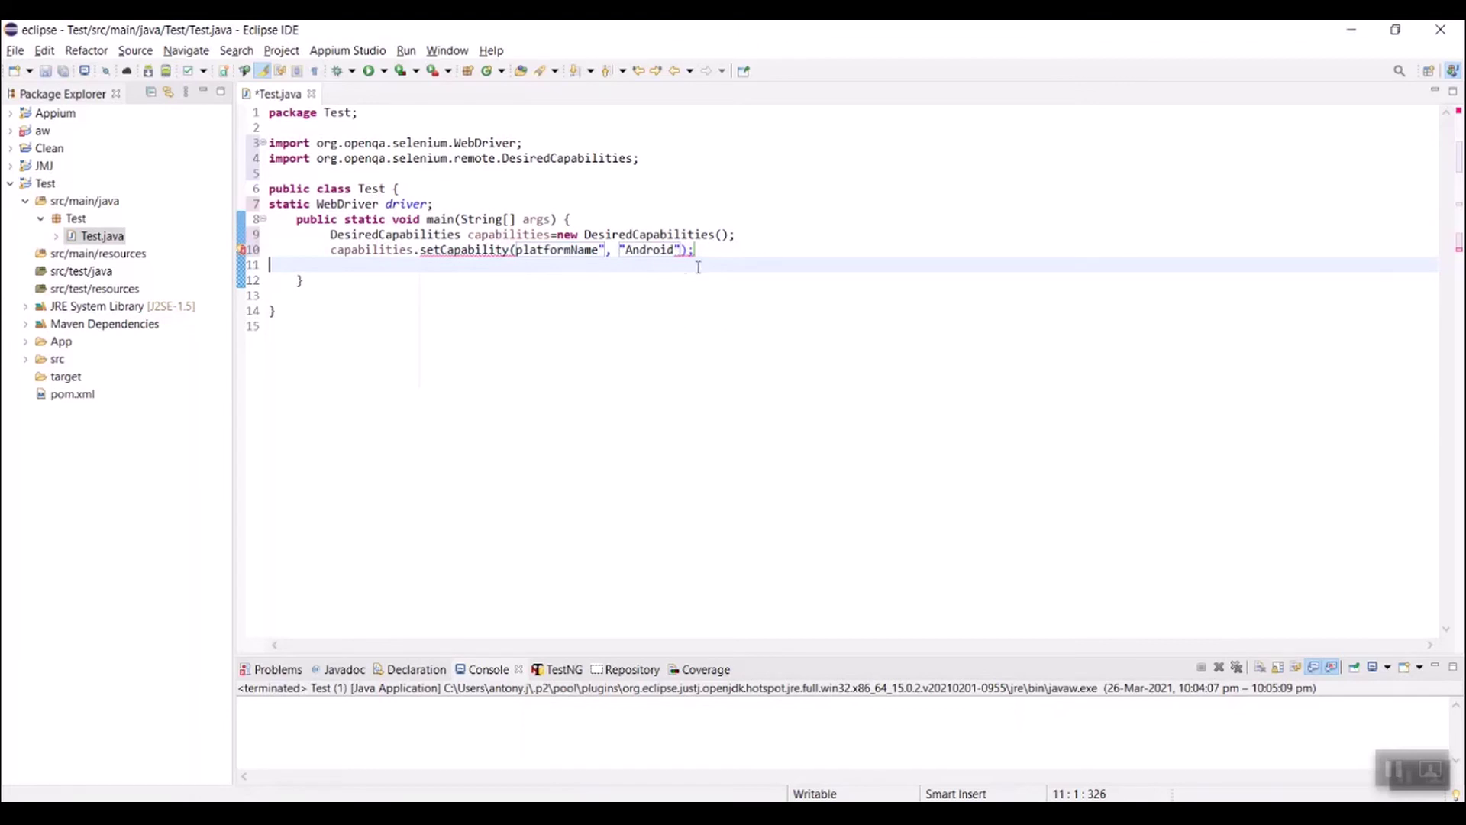
Step: Add the opening quote before platformName and open a new line below it
click(515, 250)
text(")
click(729, 249)
key(Return)
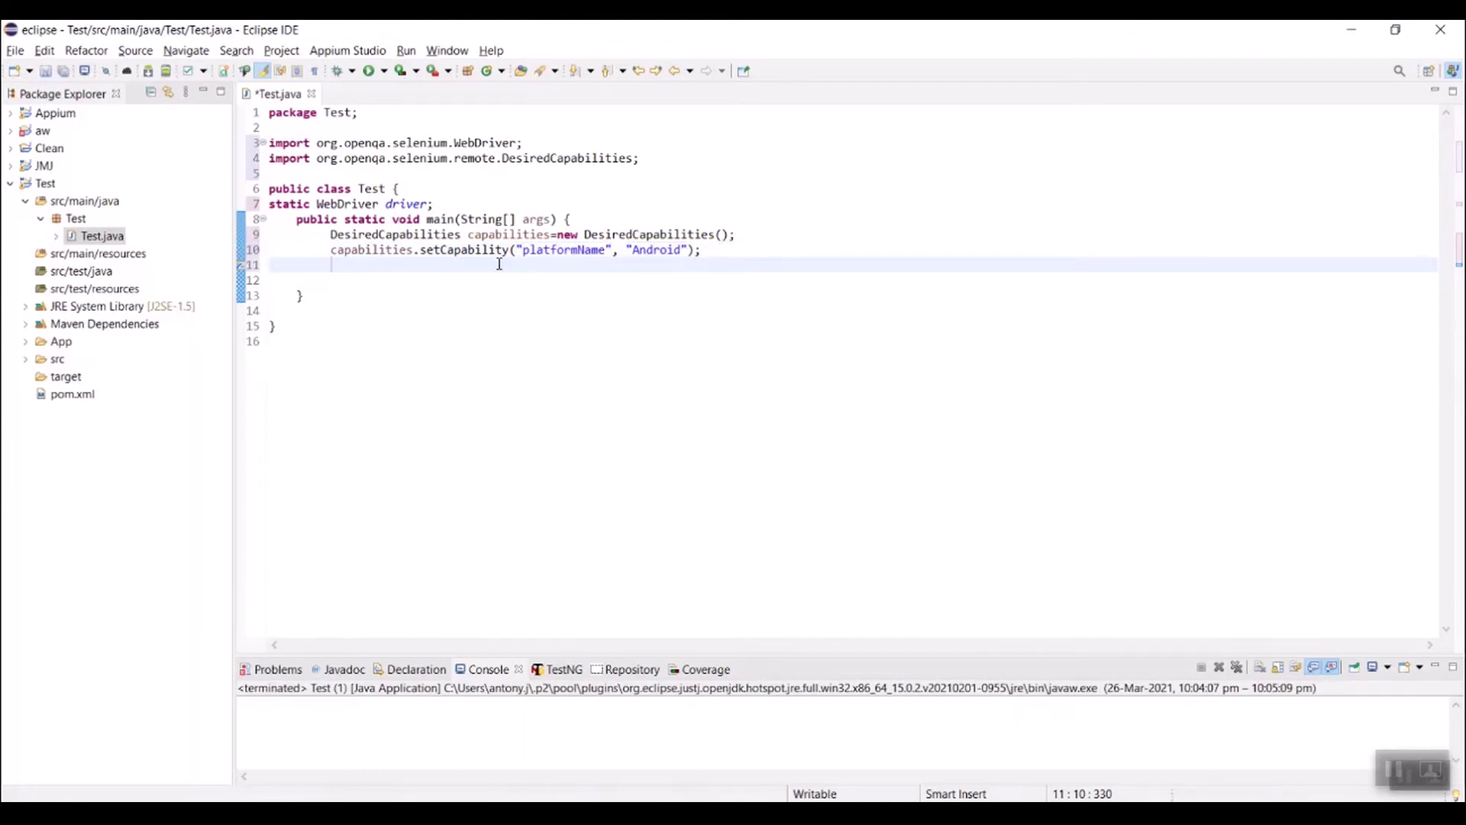
Step: Add capabilities.setCapability("platformVersion","9.0"); on line 11
drag(522, 251, 324, 250)
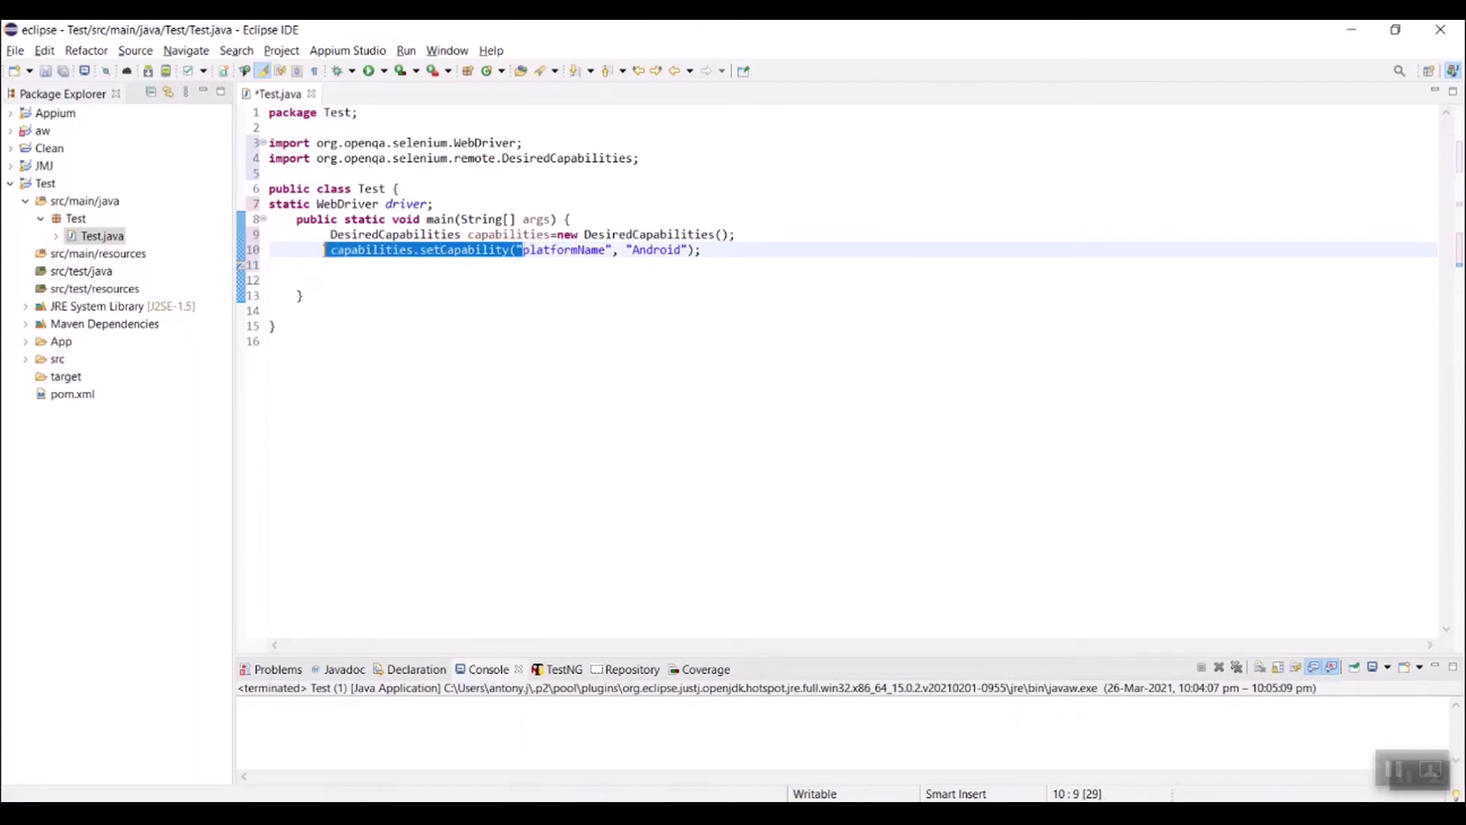
key(ctrl+c)
click(354, 268)
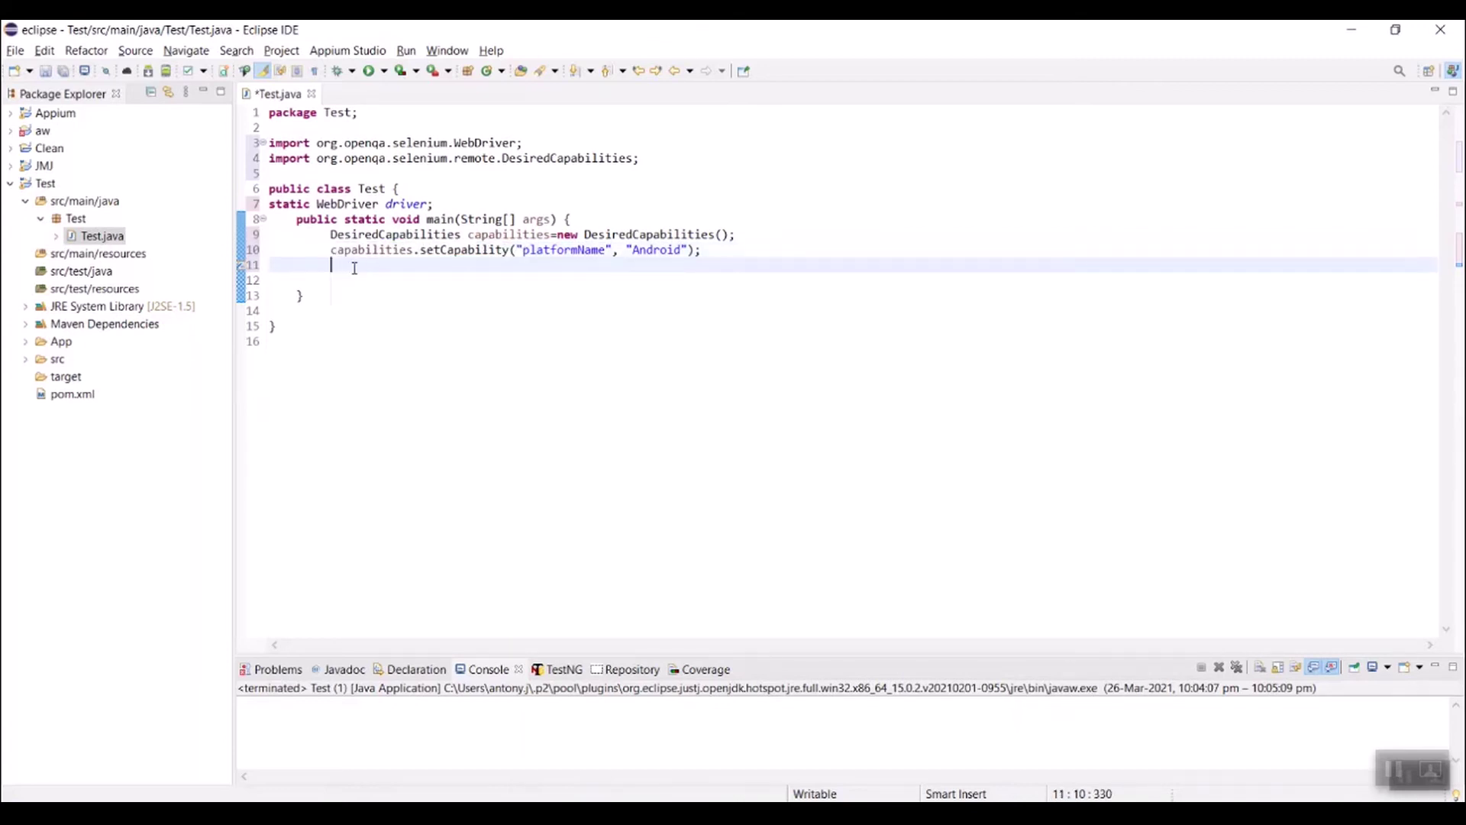
key(ctrl+v)
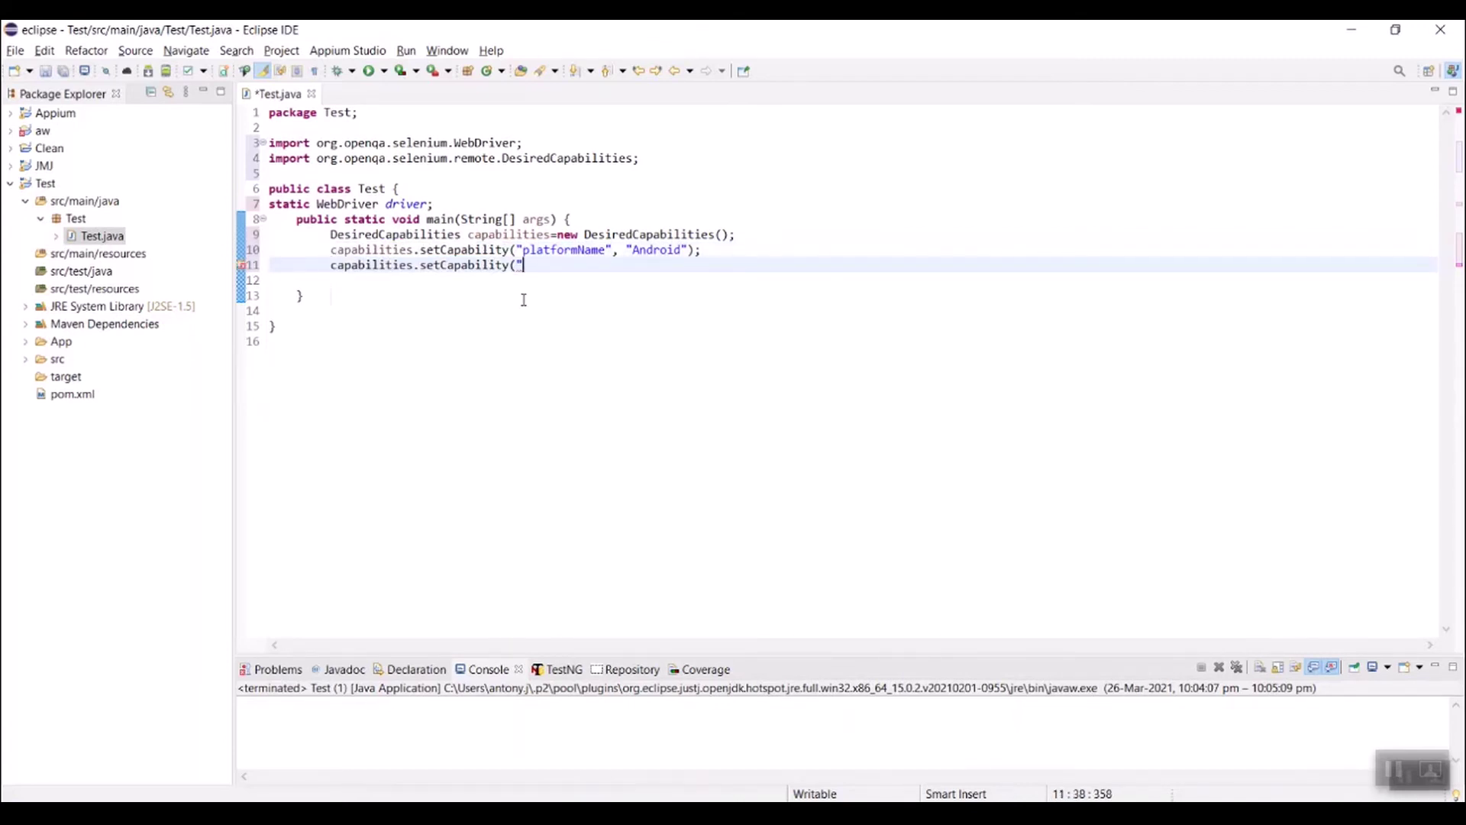
text(platformVersion",)
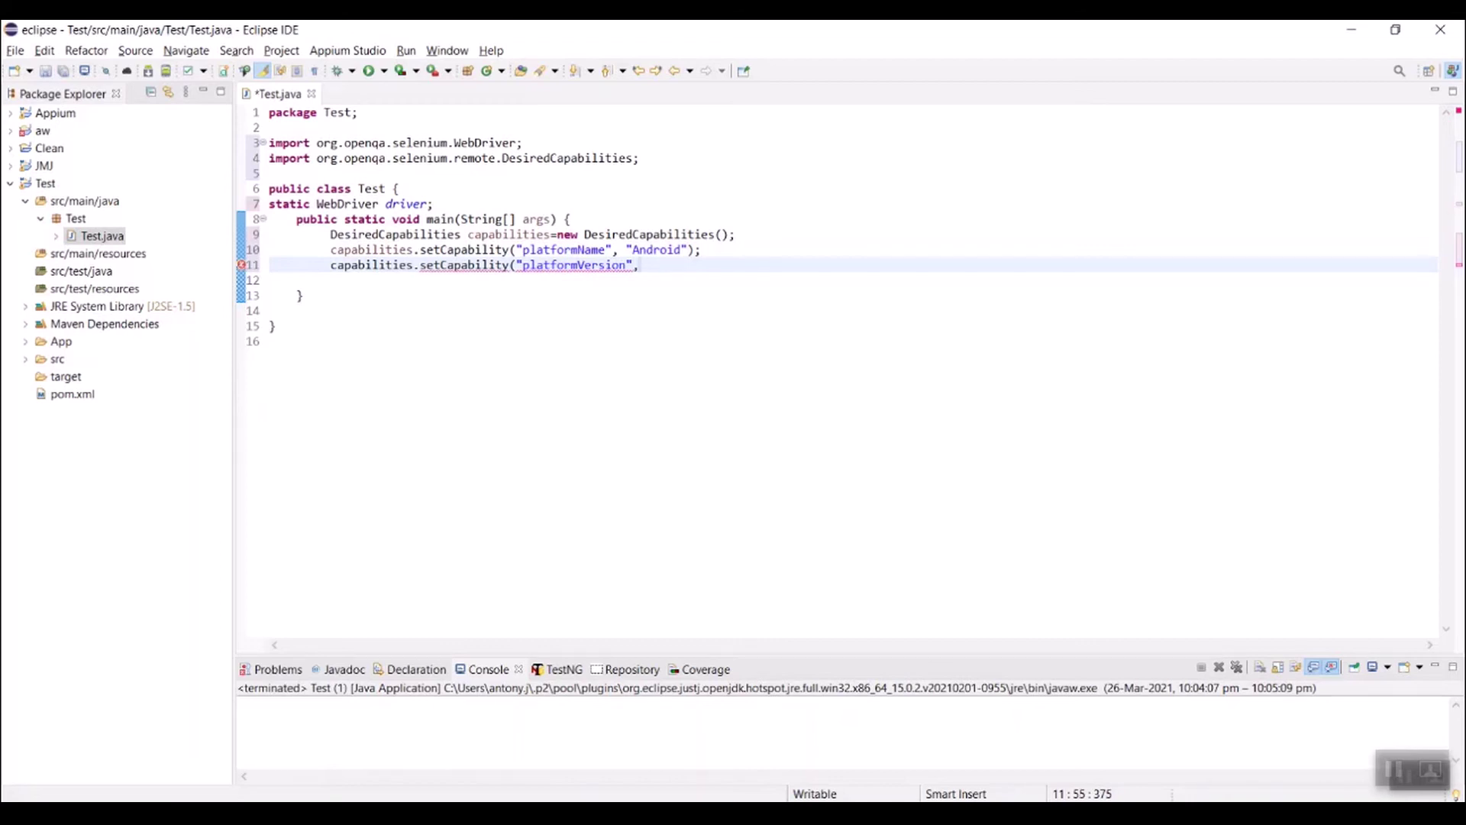
text("9.0)
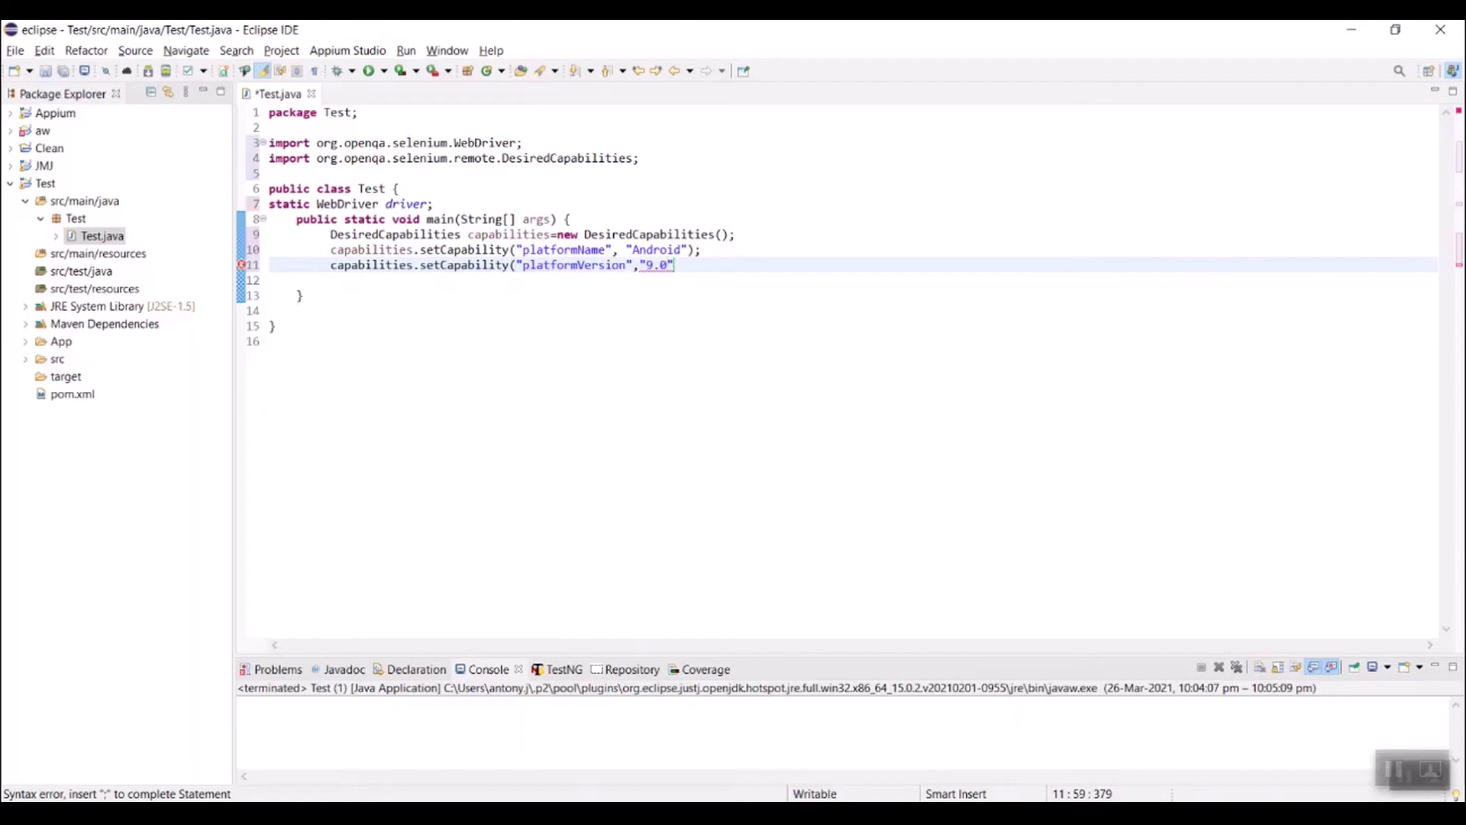
click(683, 266)
text())
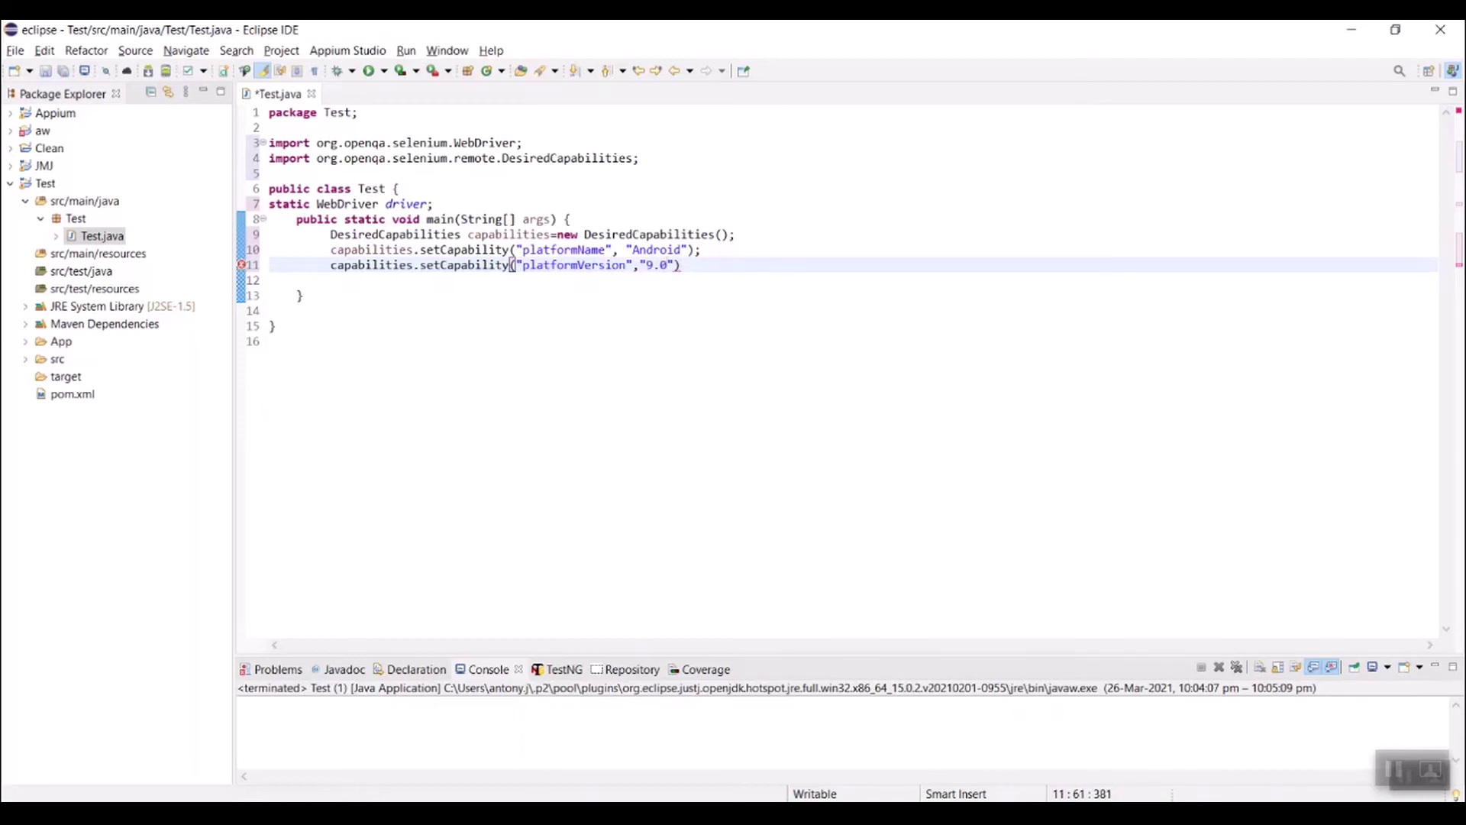
text(;)
key(Return)
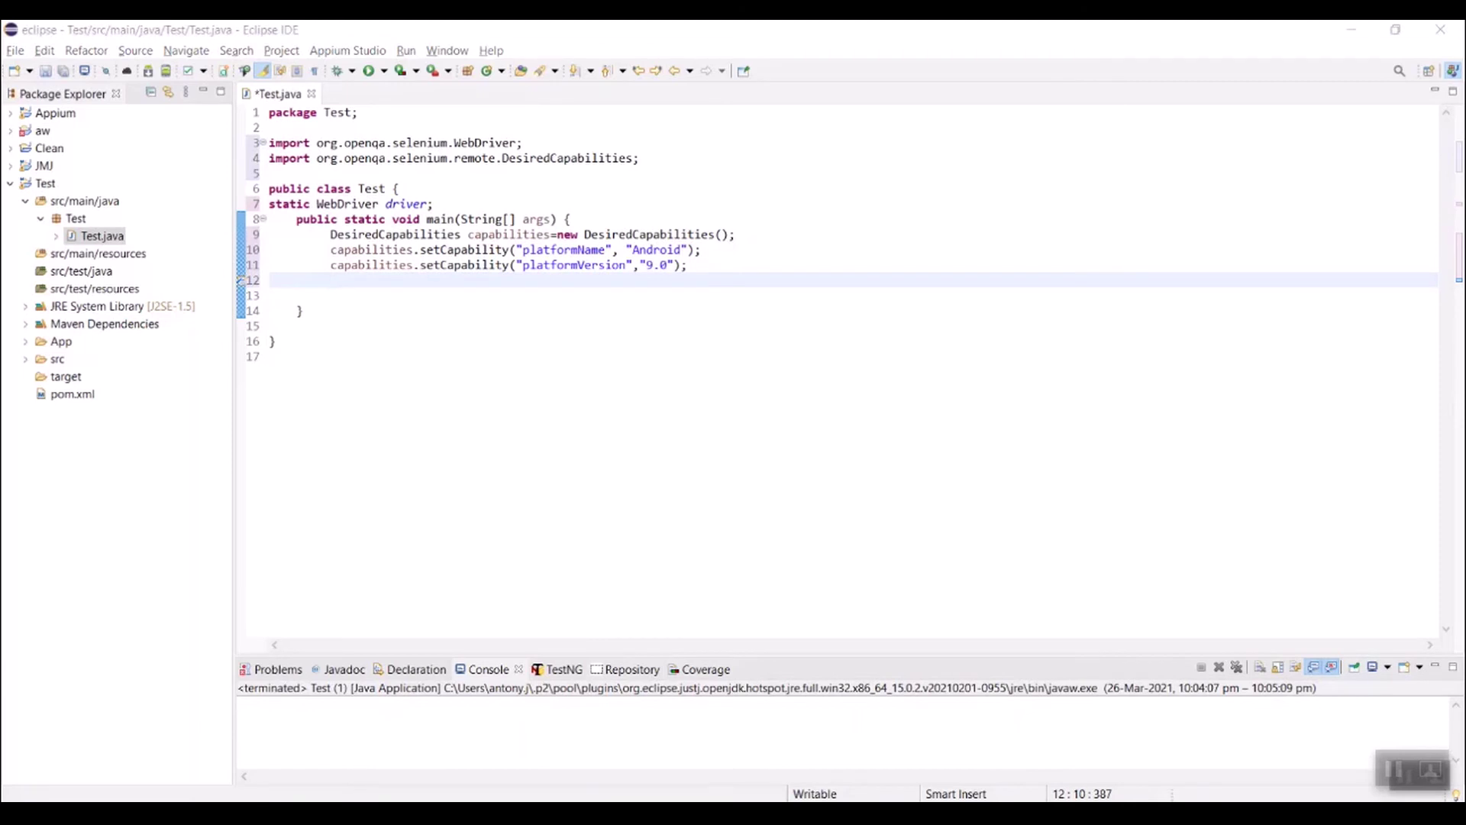
Step: Run adb devices in Command Prompt and copy the attached device's serial number
key(super+s)
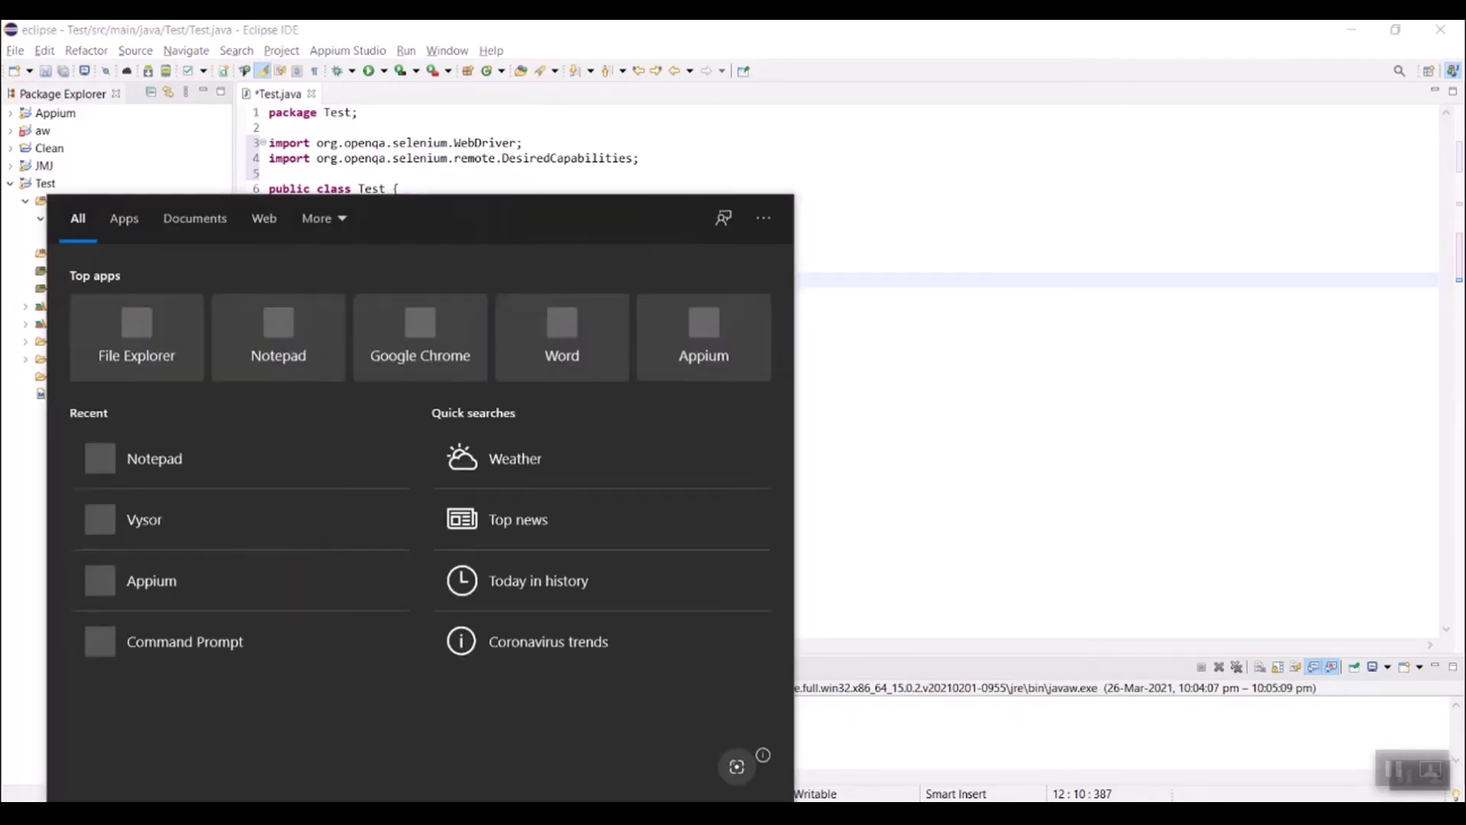
text(cmd)
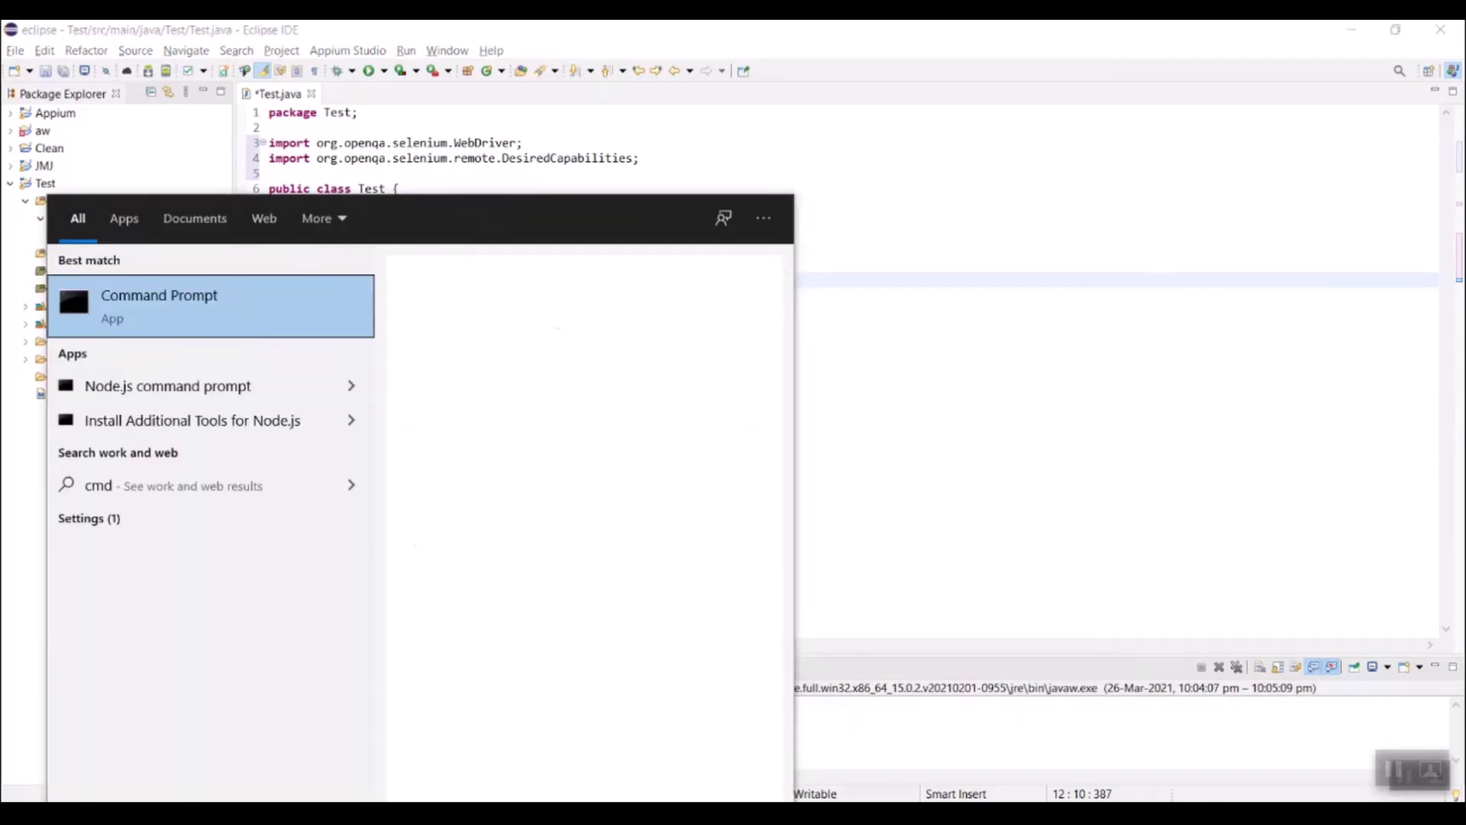
key(Return)
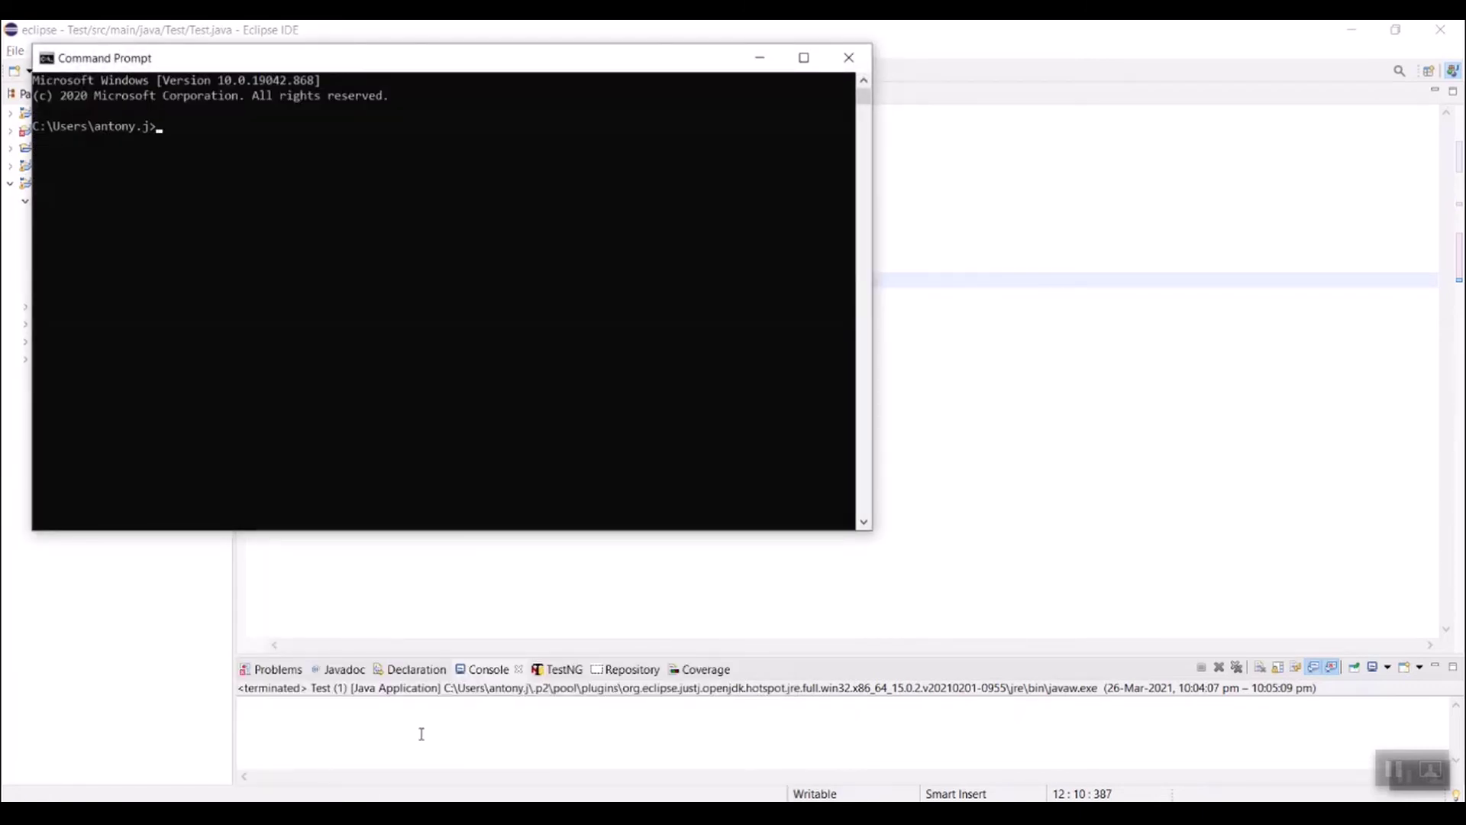
text(adb devices)
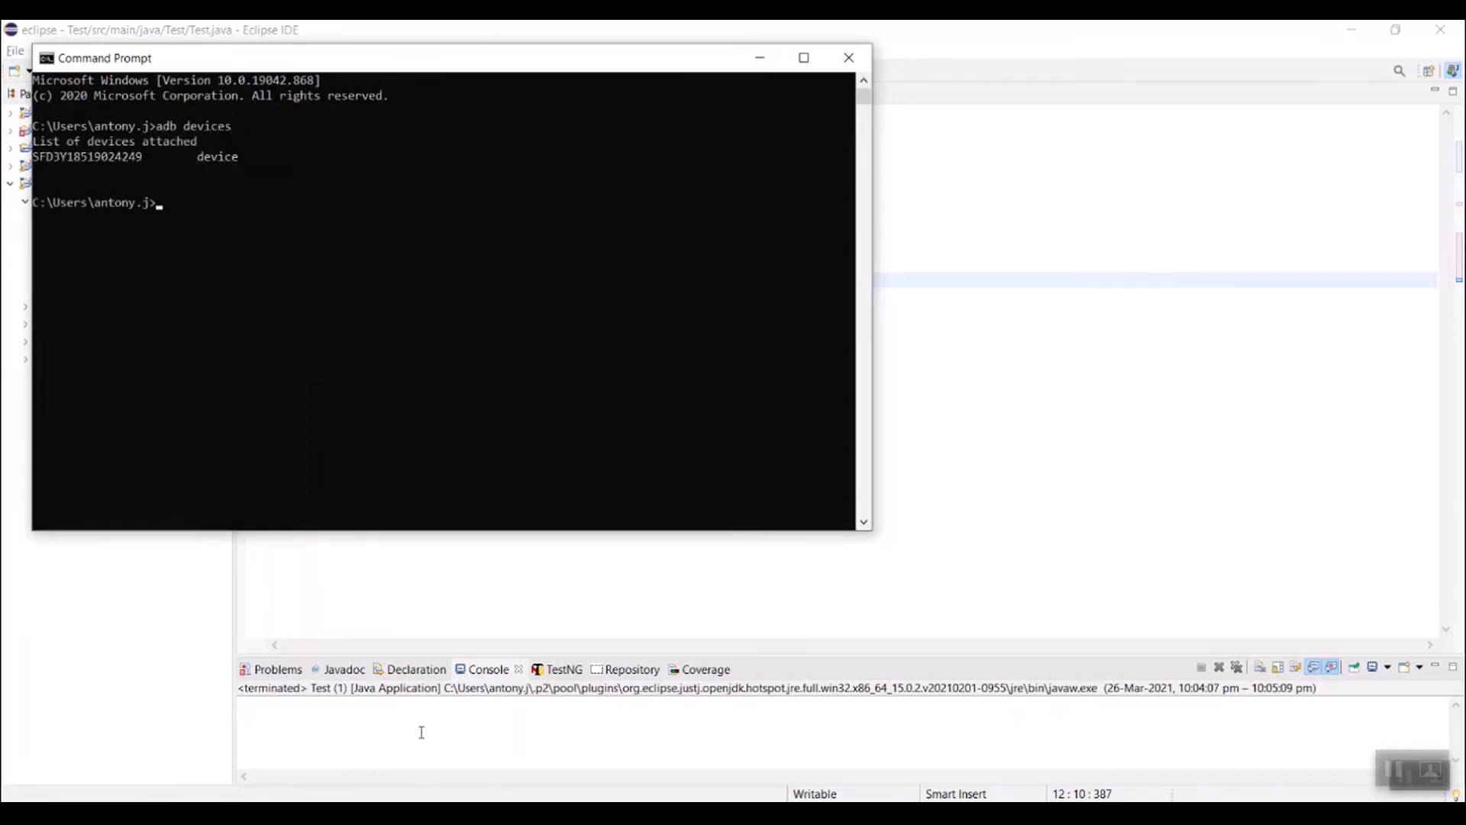
drag(148, 158, 39, 165)
key(ctrl+c)
click(767, 56)
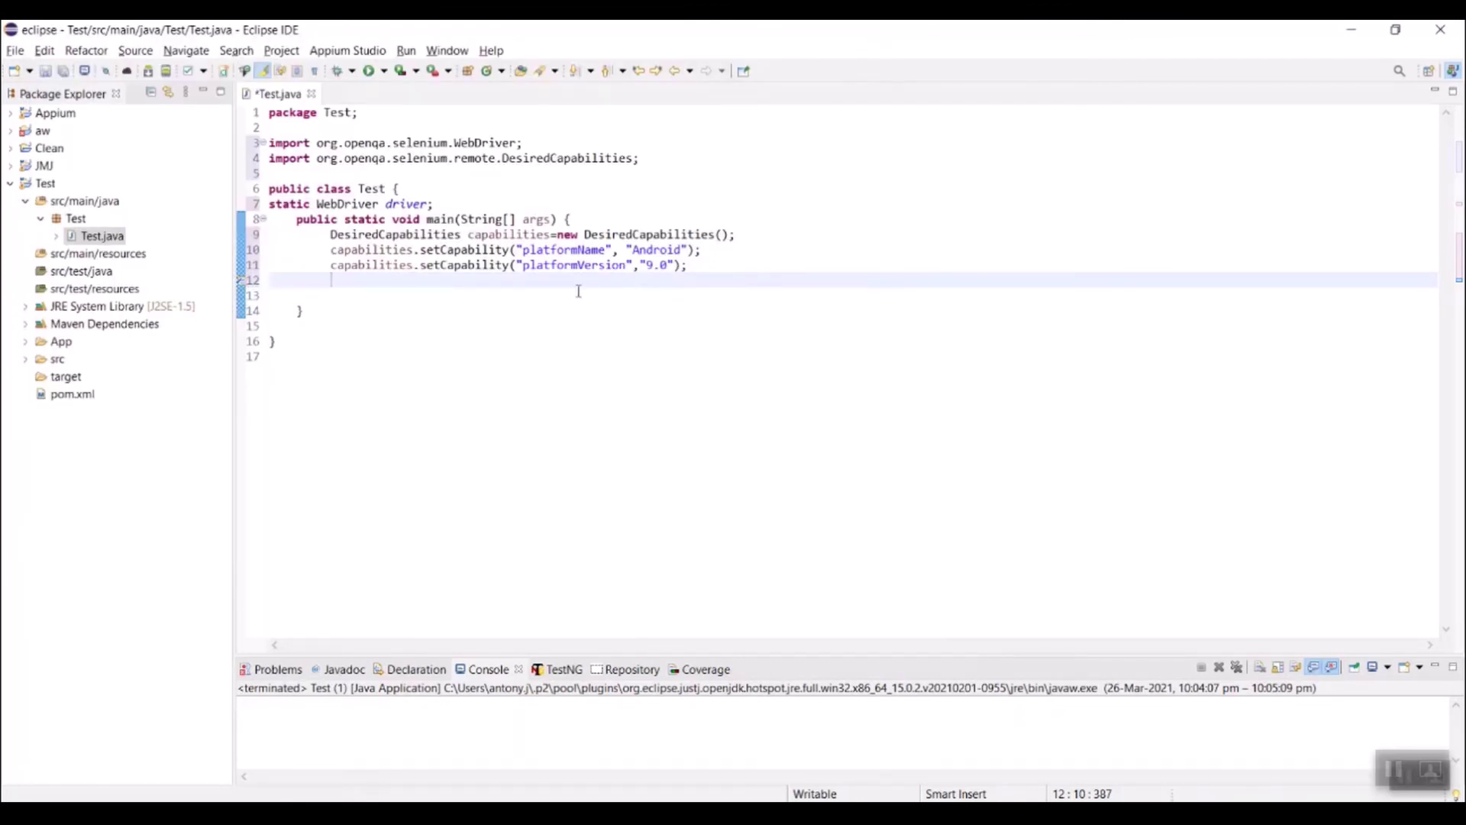
Step: Add capabilities.setCapability("uid", ...) on line 12 using the pasted device serial number
key(ctrl+v)
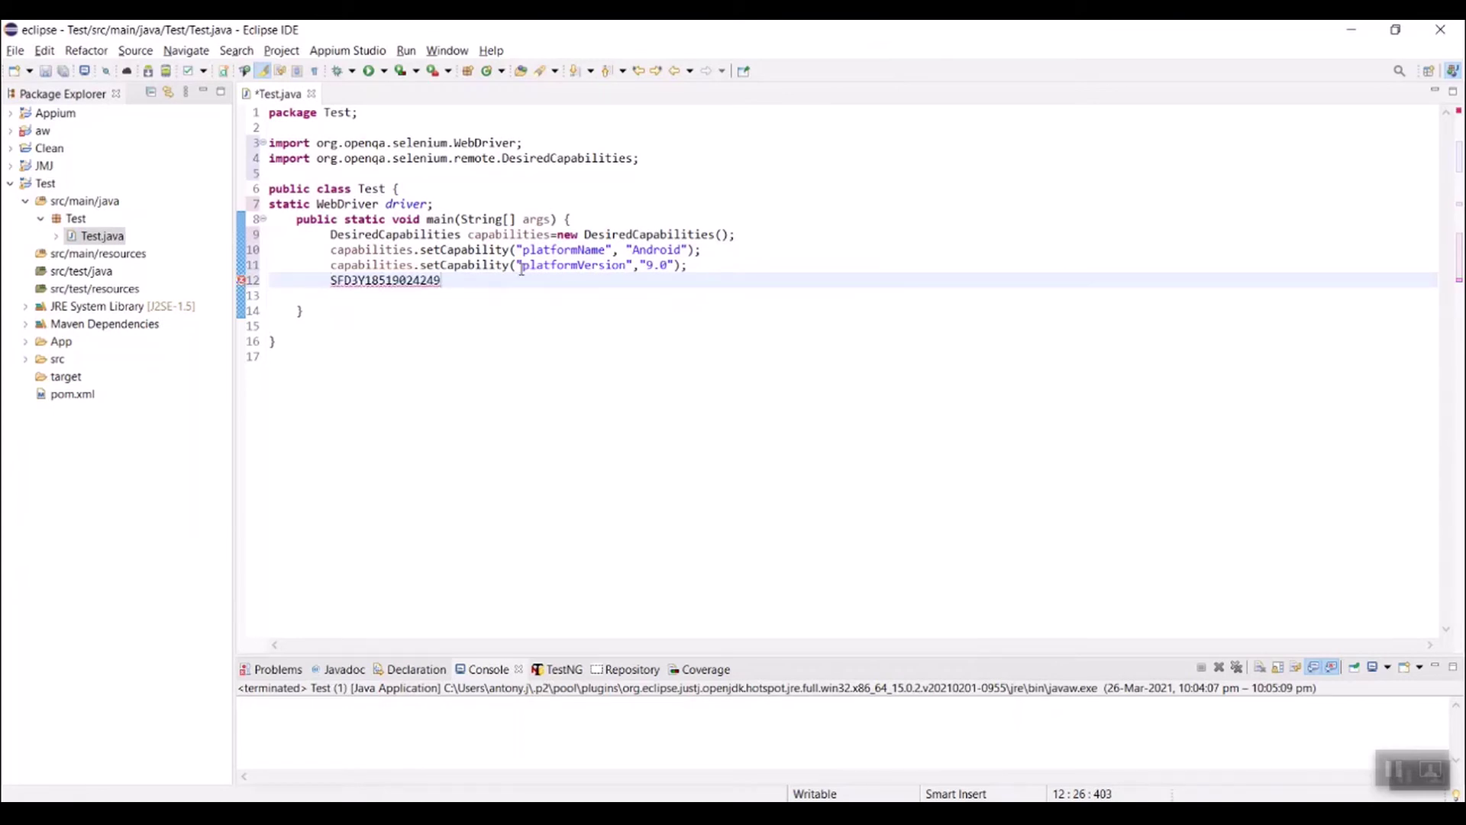
drag(521, 268, 305, 258)
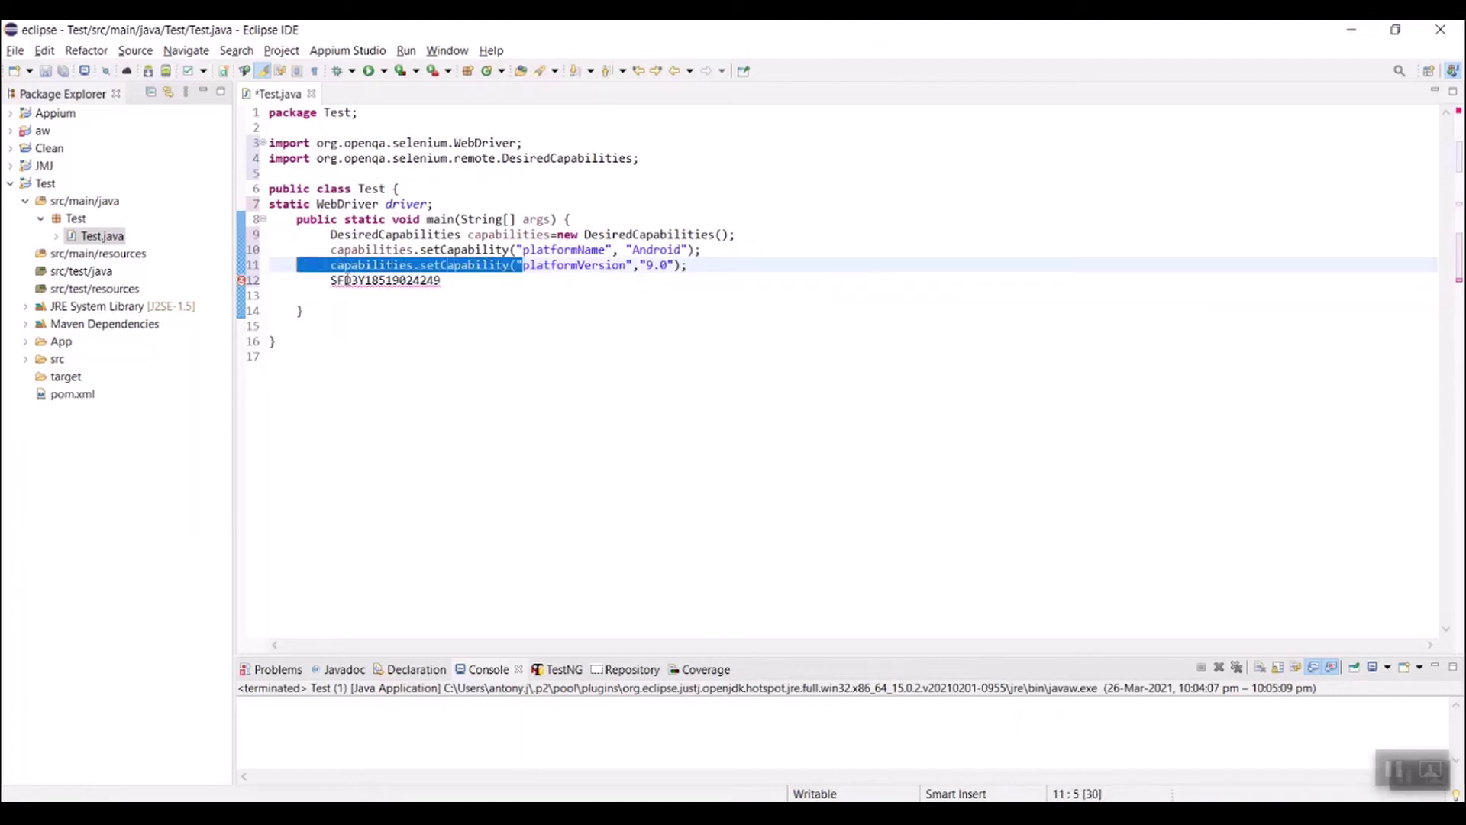
key(ctrl+c)
click(331, 281)
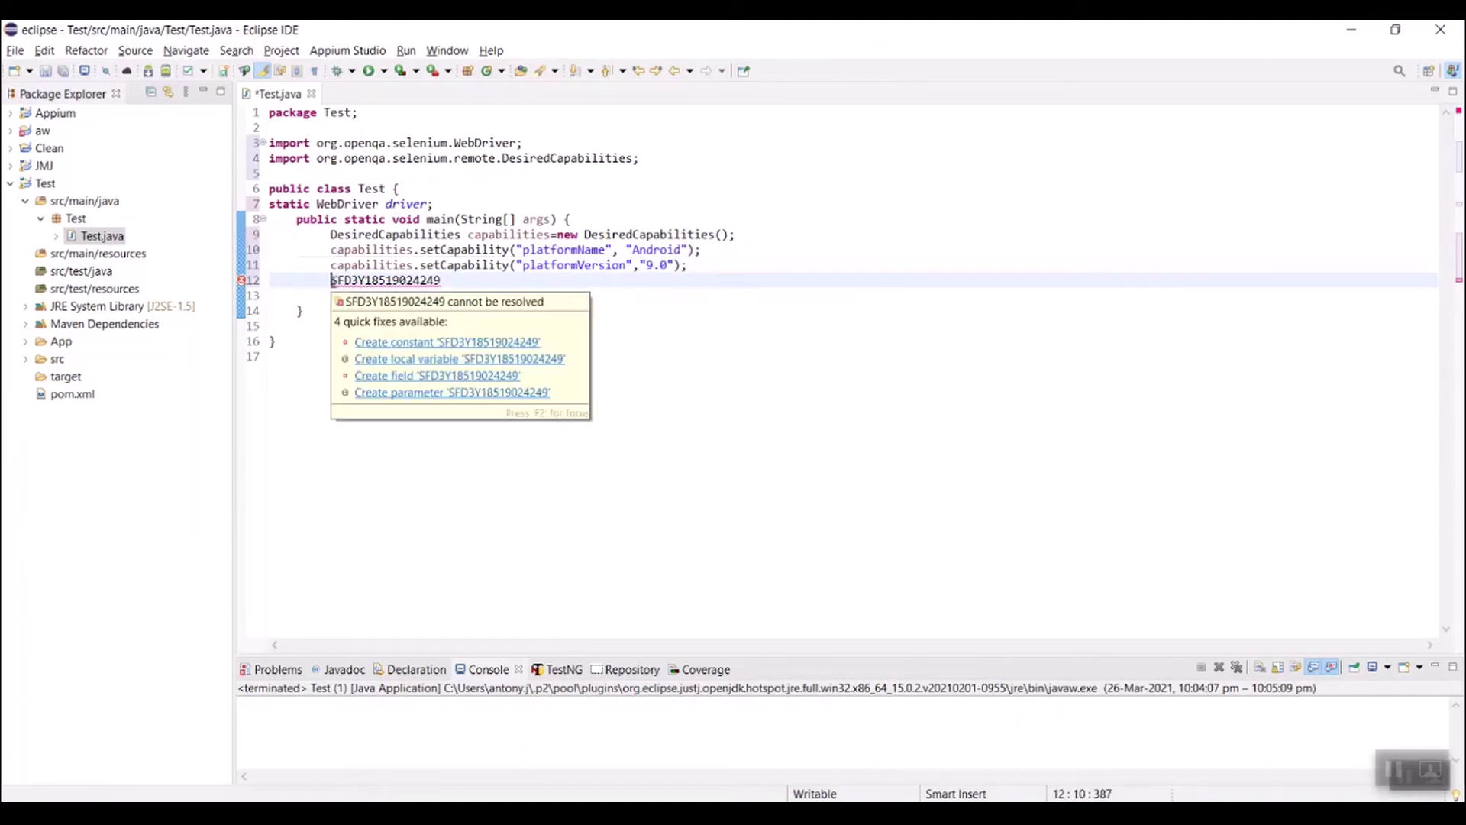
key(ctrl+v)
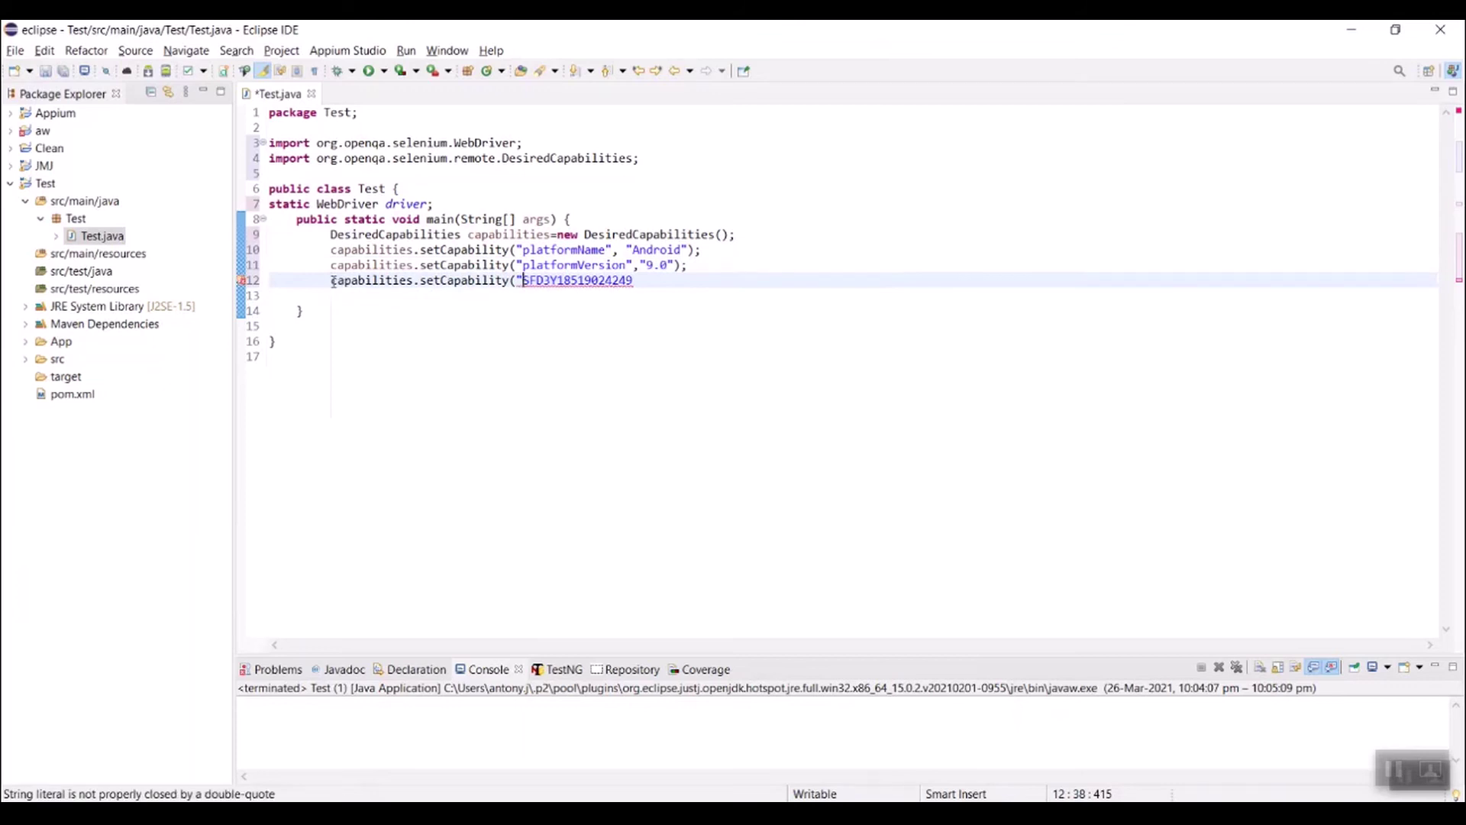
text(uid)
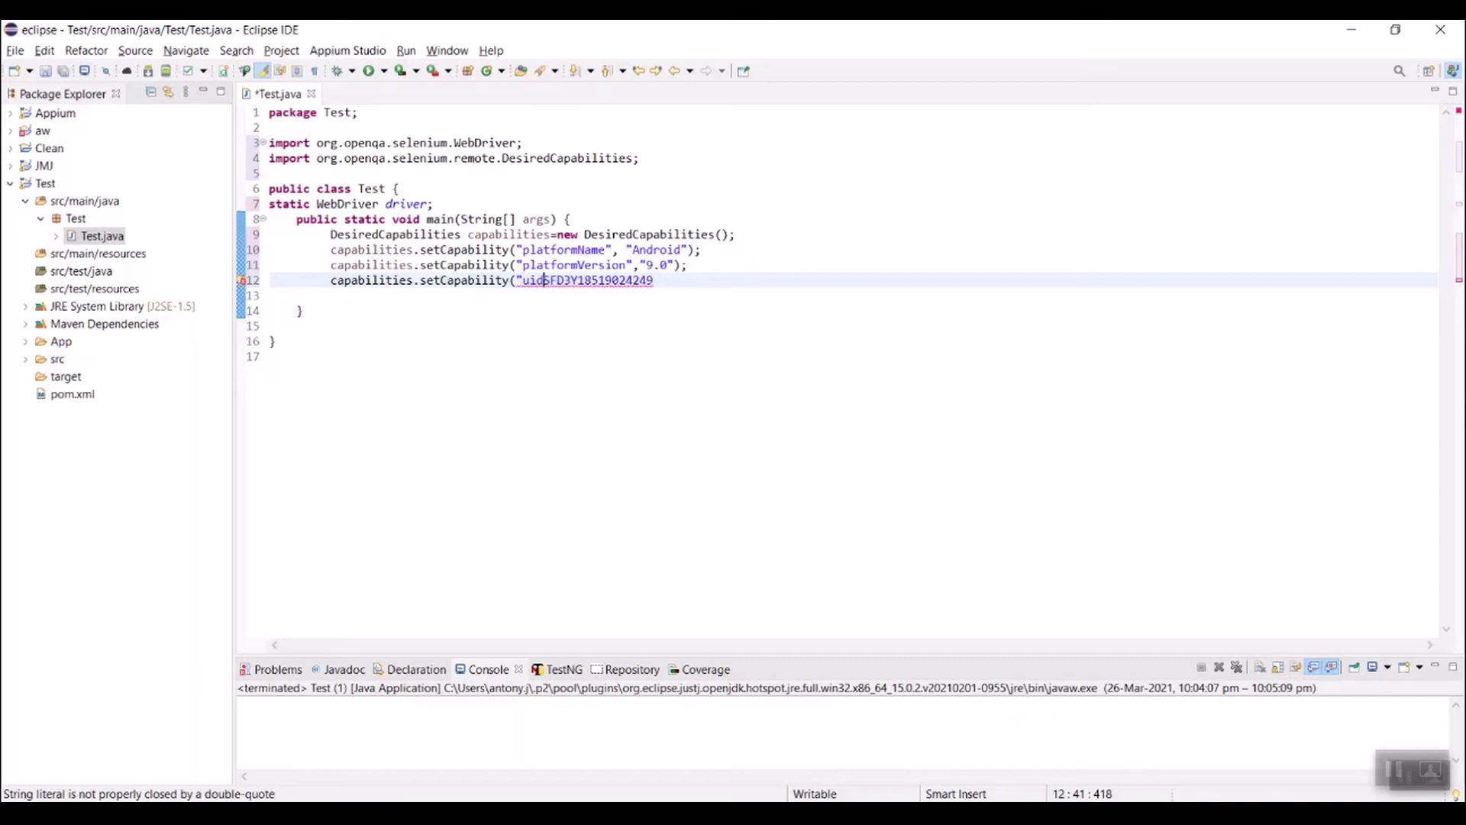
text(",")
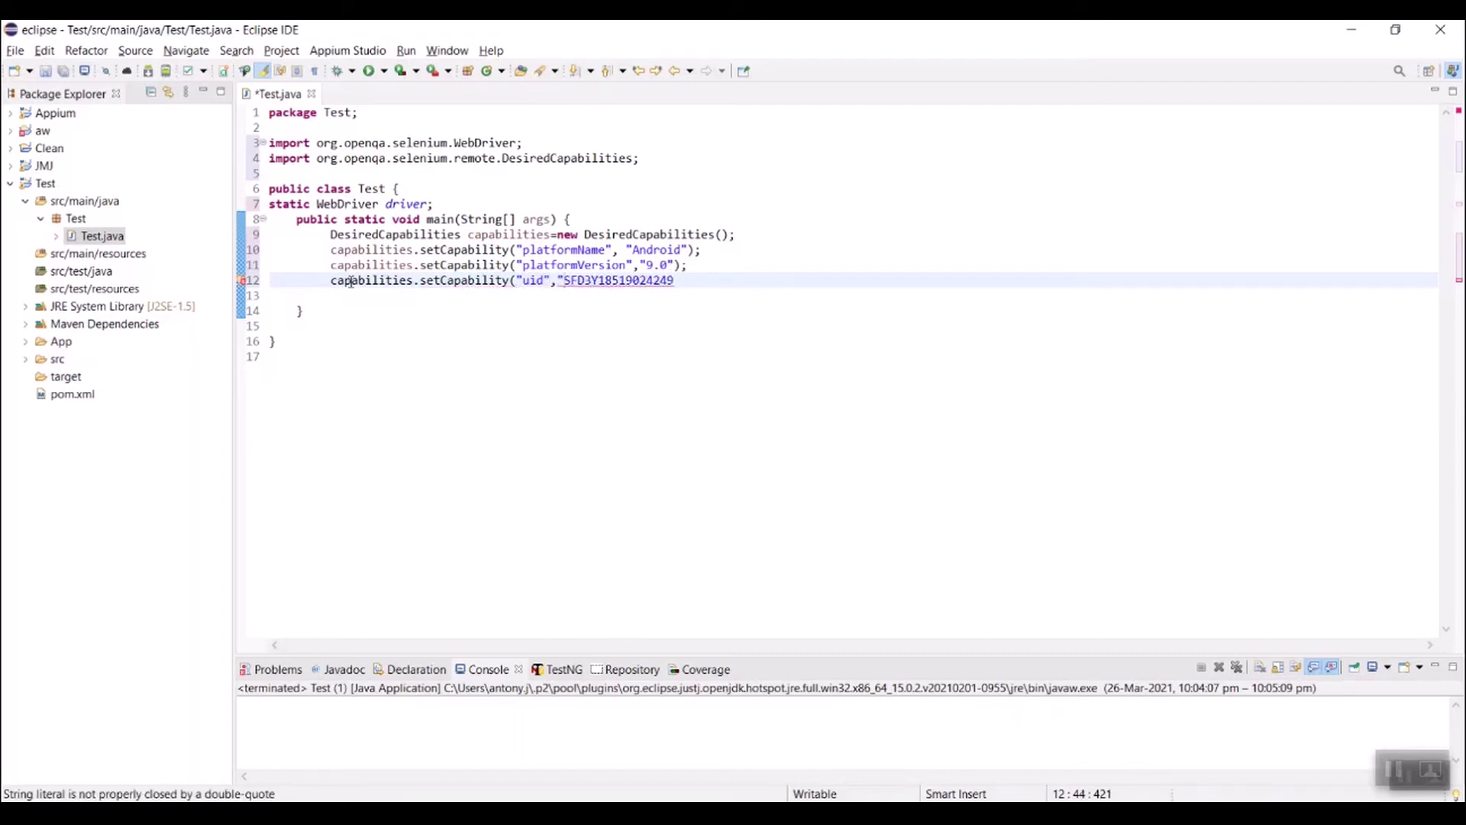
click(689, 279)
text("))
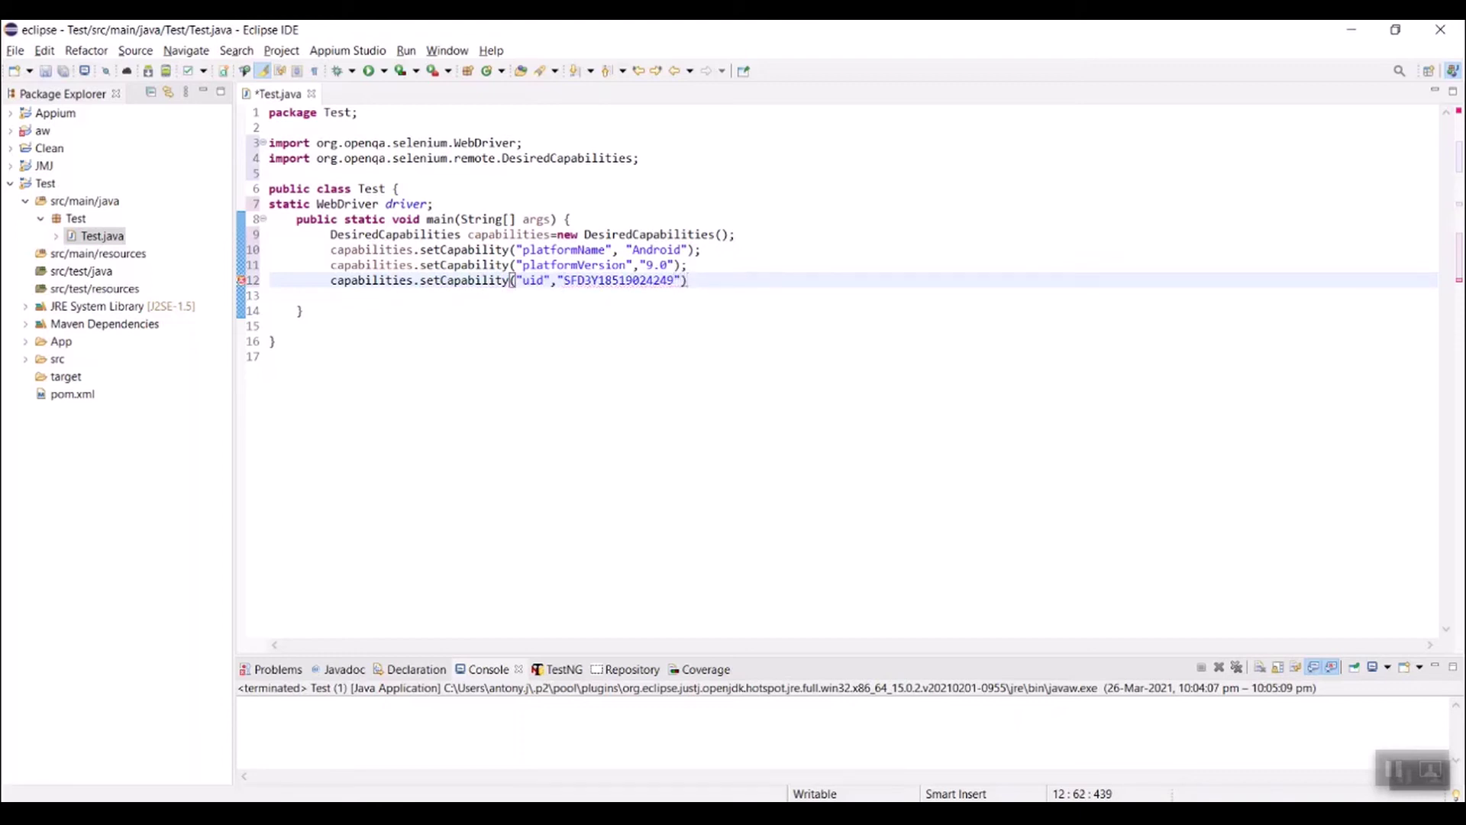
text(;)
key(Return)
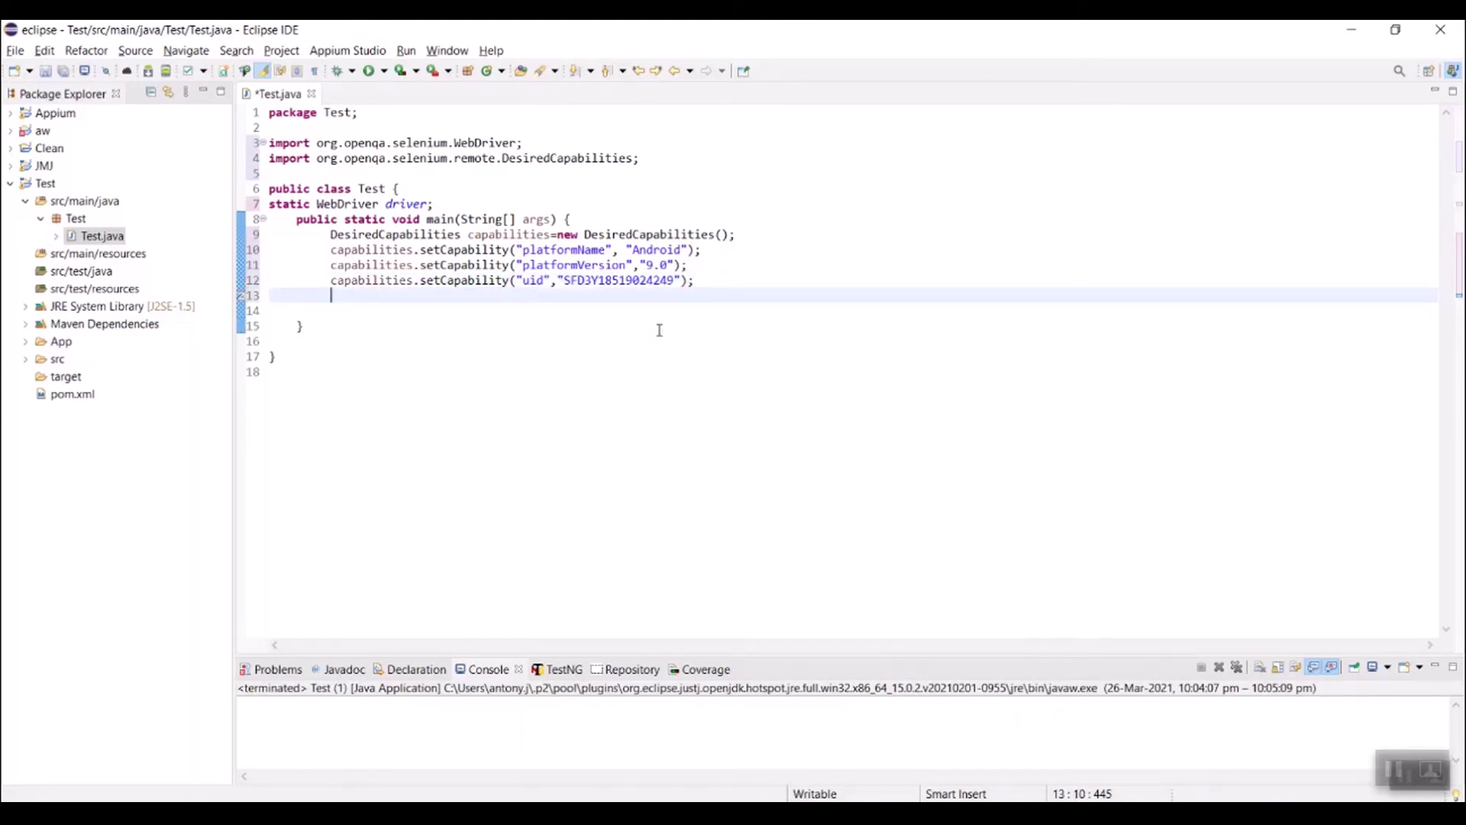
Step: Add a setCapability call for "appPackage" on line 13 with an empty value
click(524, 280)
drag(524, 281, 327, 281)
key(ctrl+c)
click(337, 299)
key(ctrl+v)
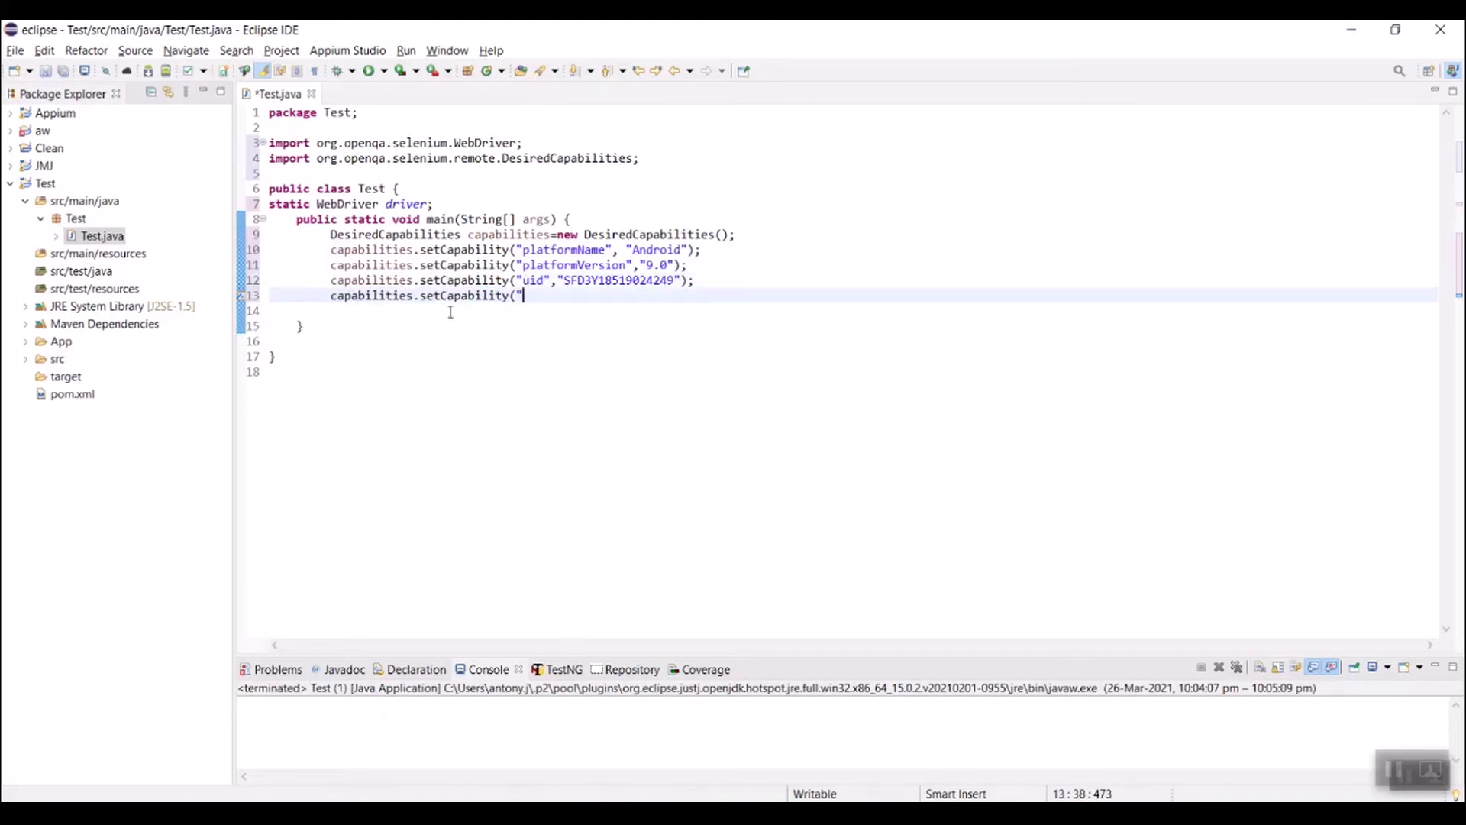
text(appPackage",")
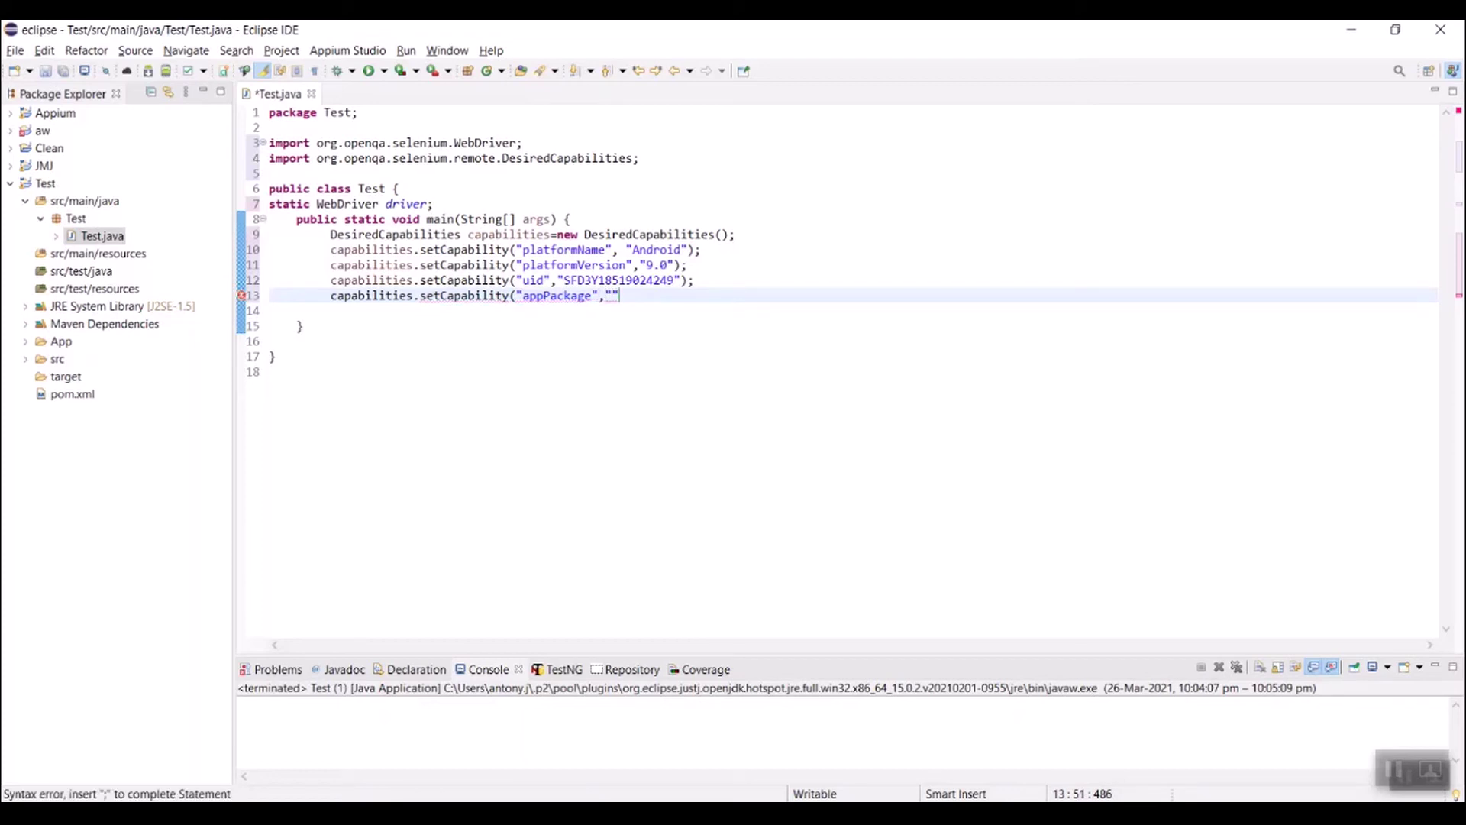
click(642, 296)
text())
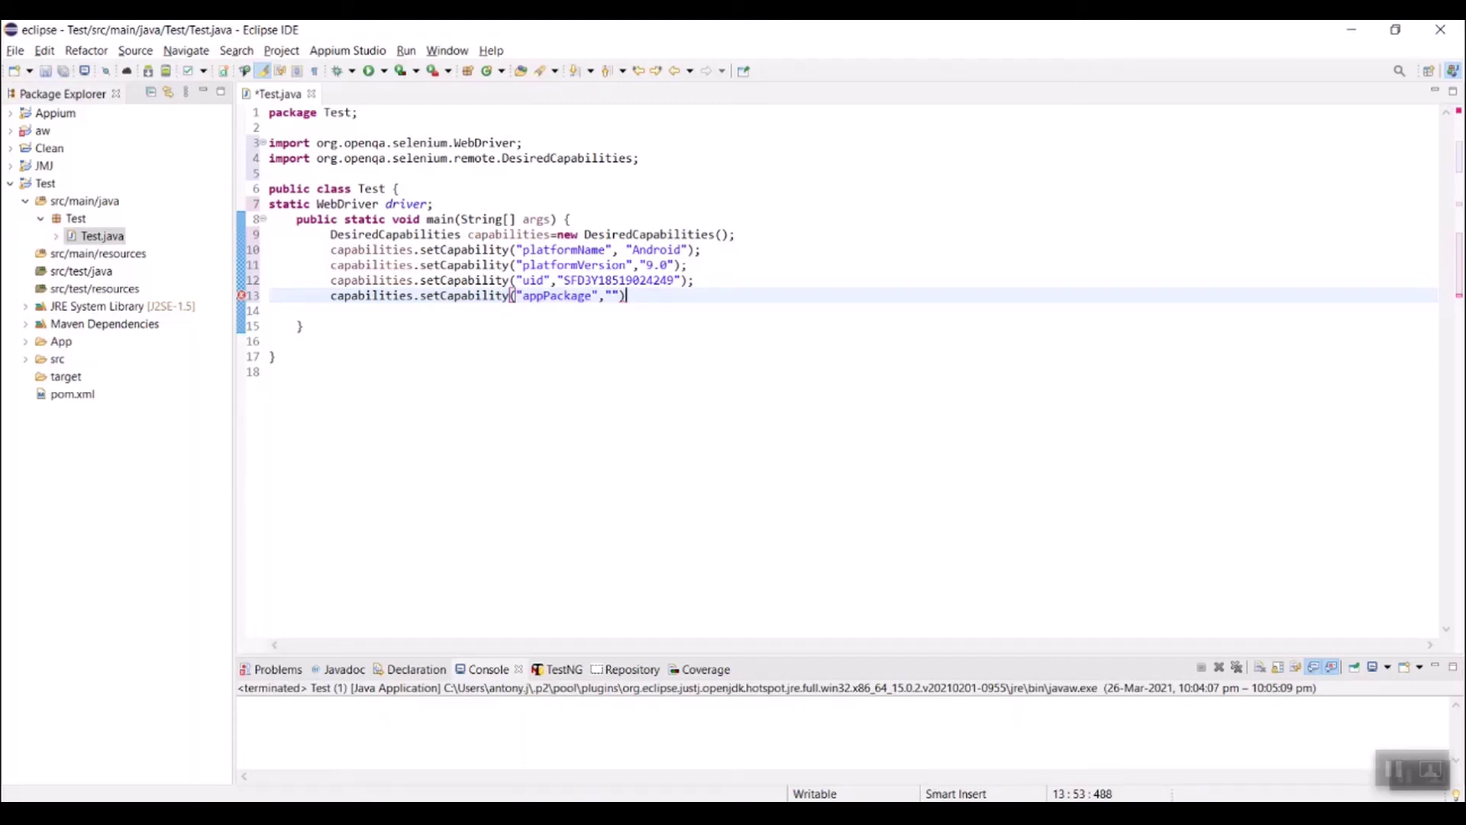
click(1061, 814)
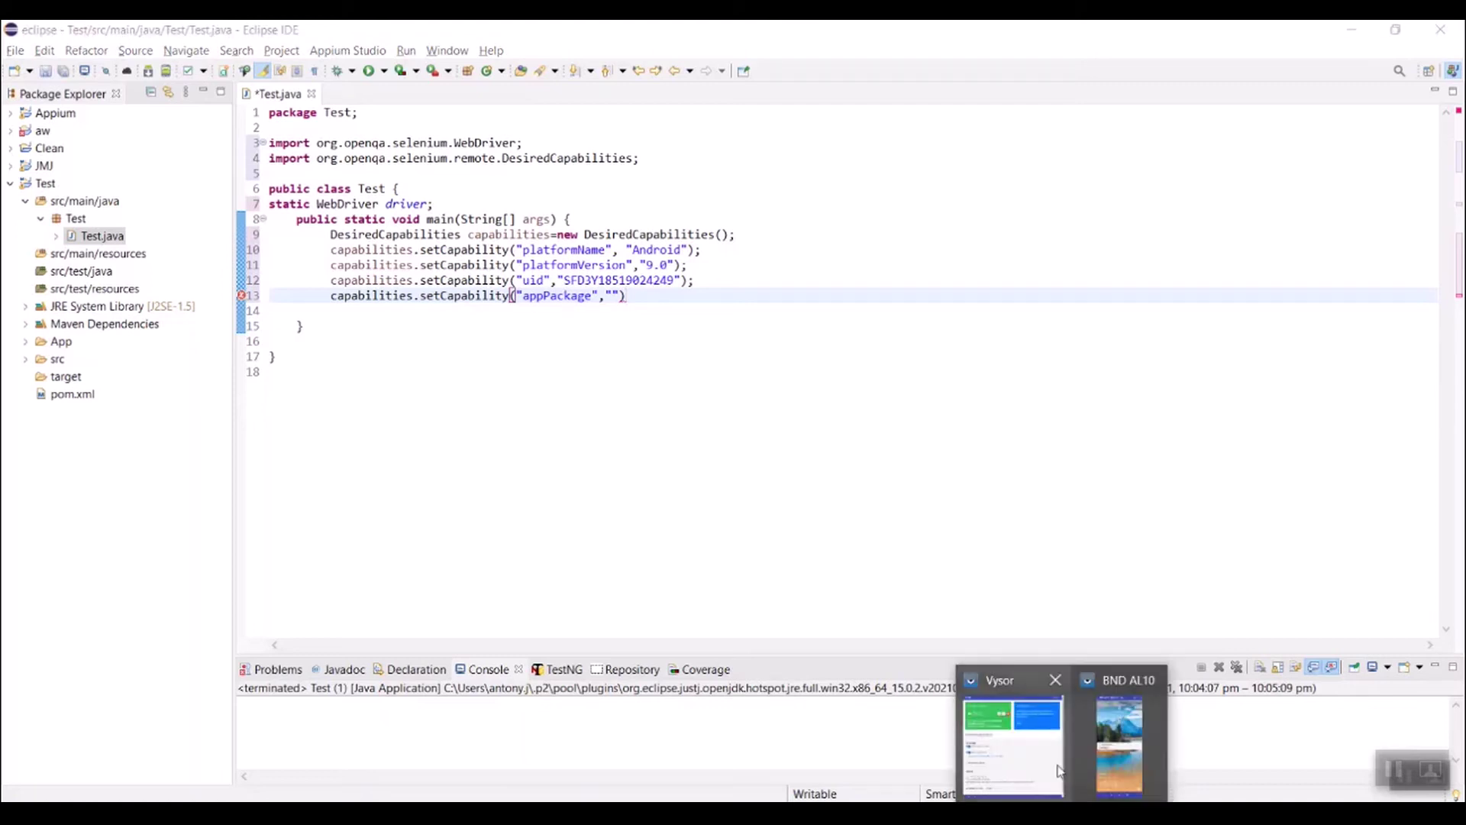
Step: Look up SEEK Jobs' package in Vysor and enter au.com.seek as the appPackage value
click(1111, 750)
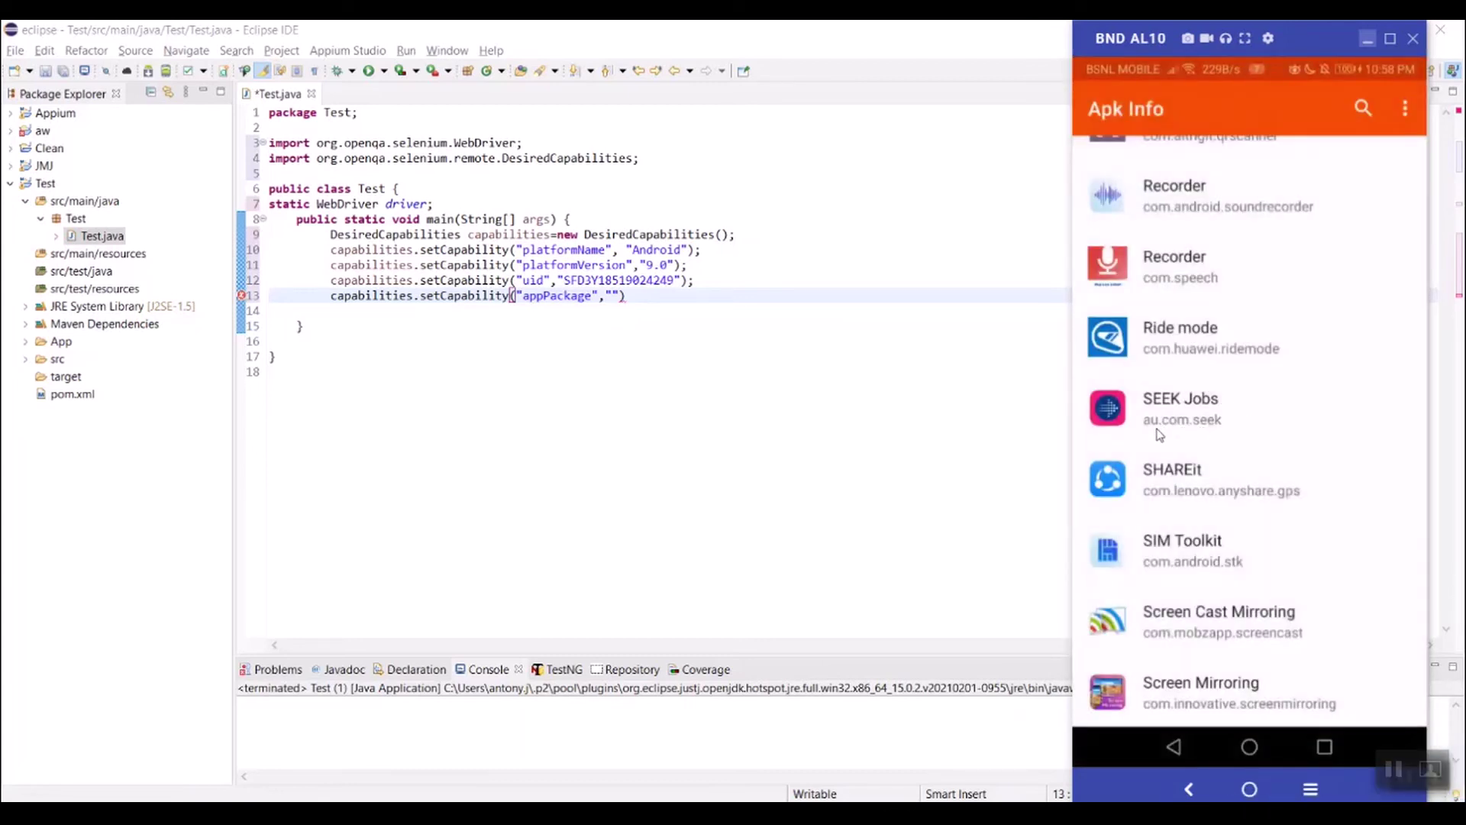
click(615, 295)
text(au.co)
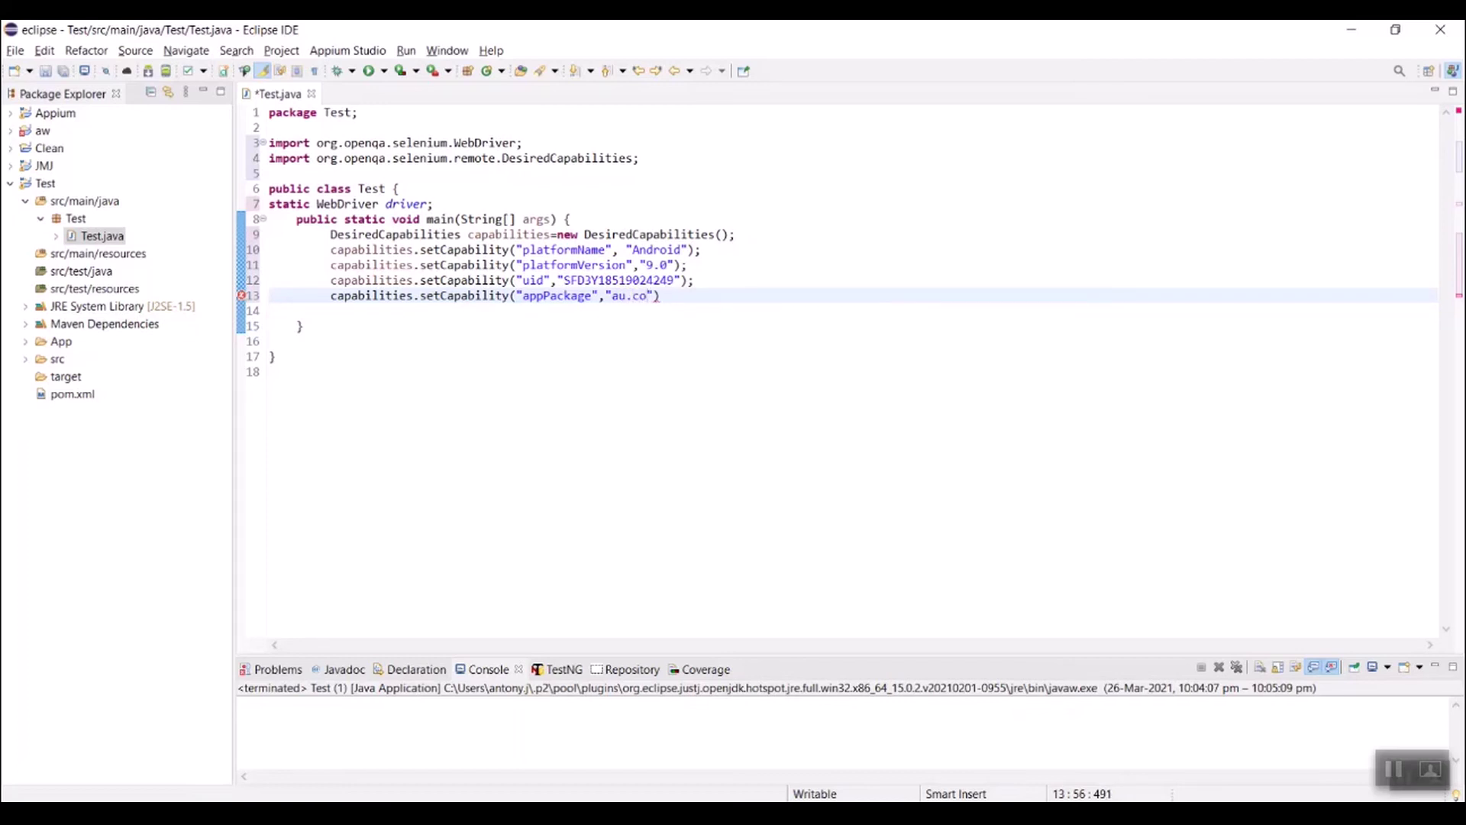
text(m.seek)
Step: End the appPackage line with a semicolon and paste a new capabilities.setCapability(" prefix on line 14
click(709, 296)
text(;)
drag(523, 295, 331, 297)
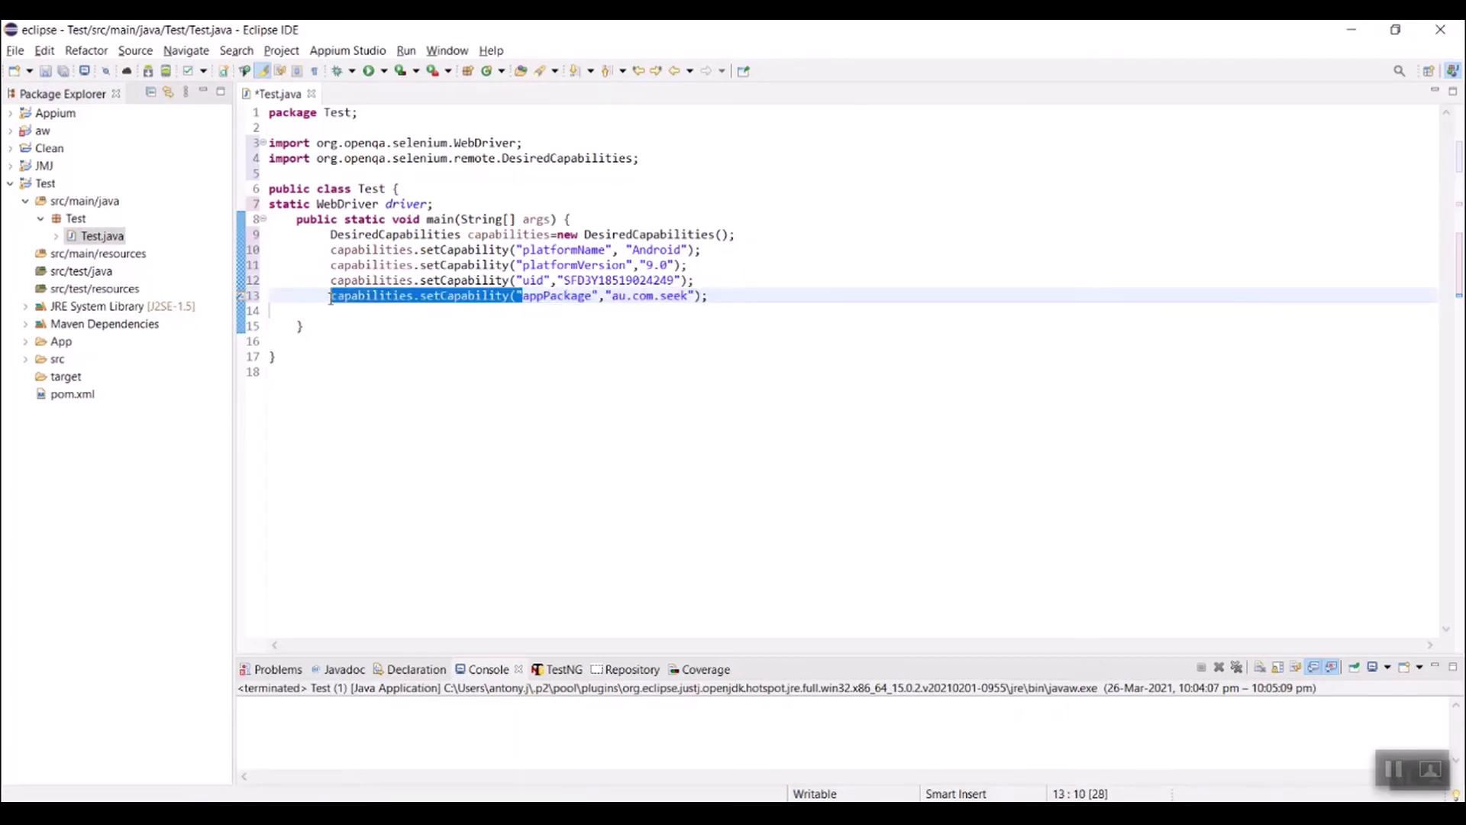
click(738, 298)
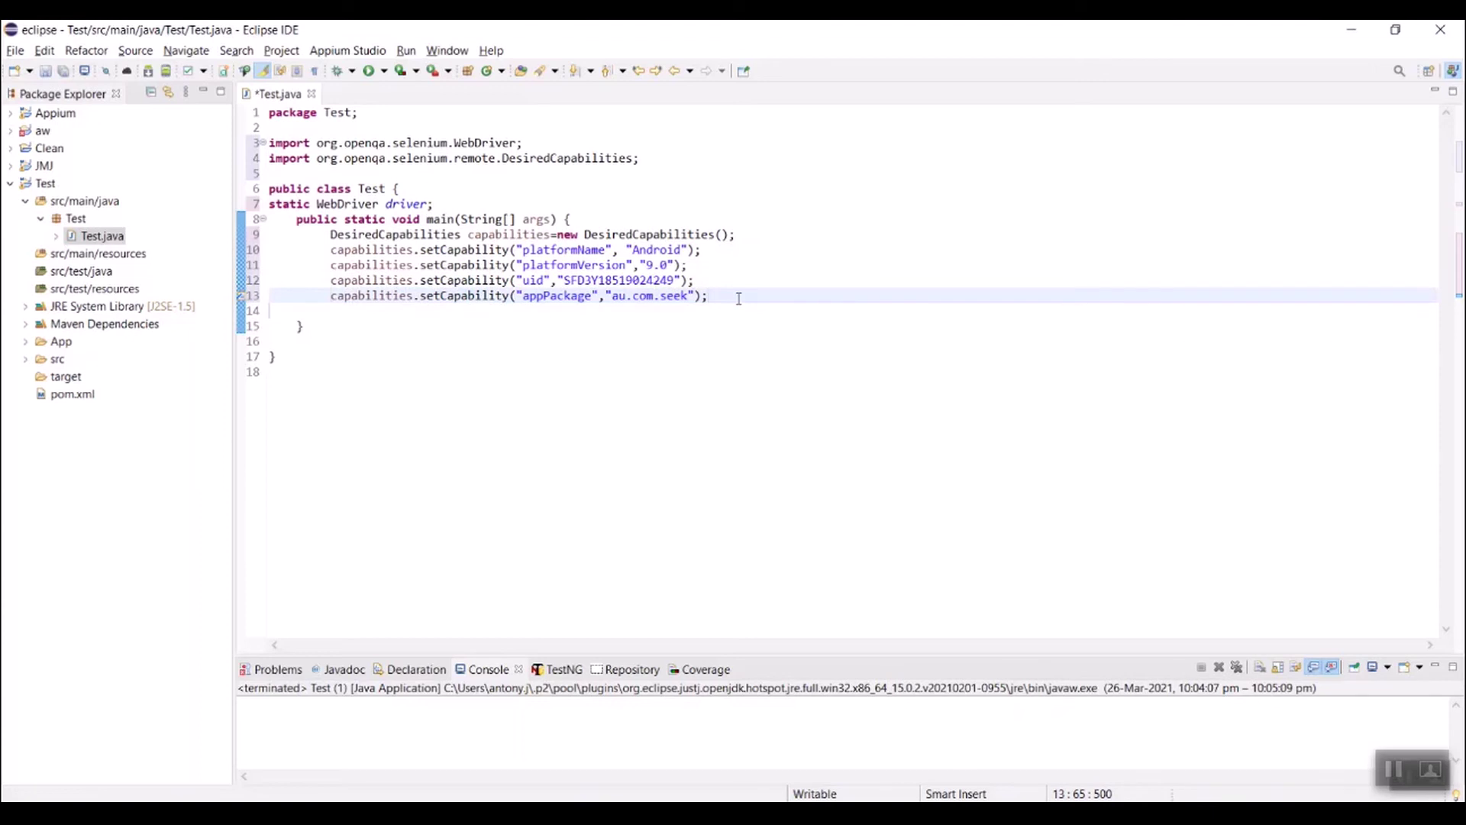
key(Return)
key(ctrl+v)
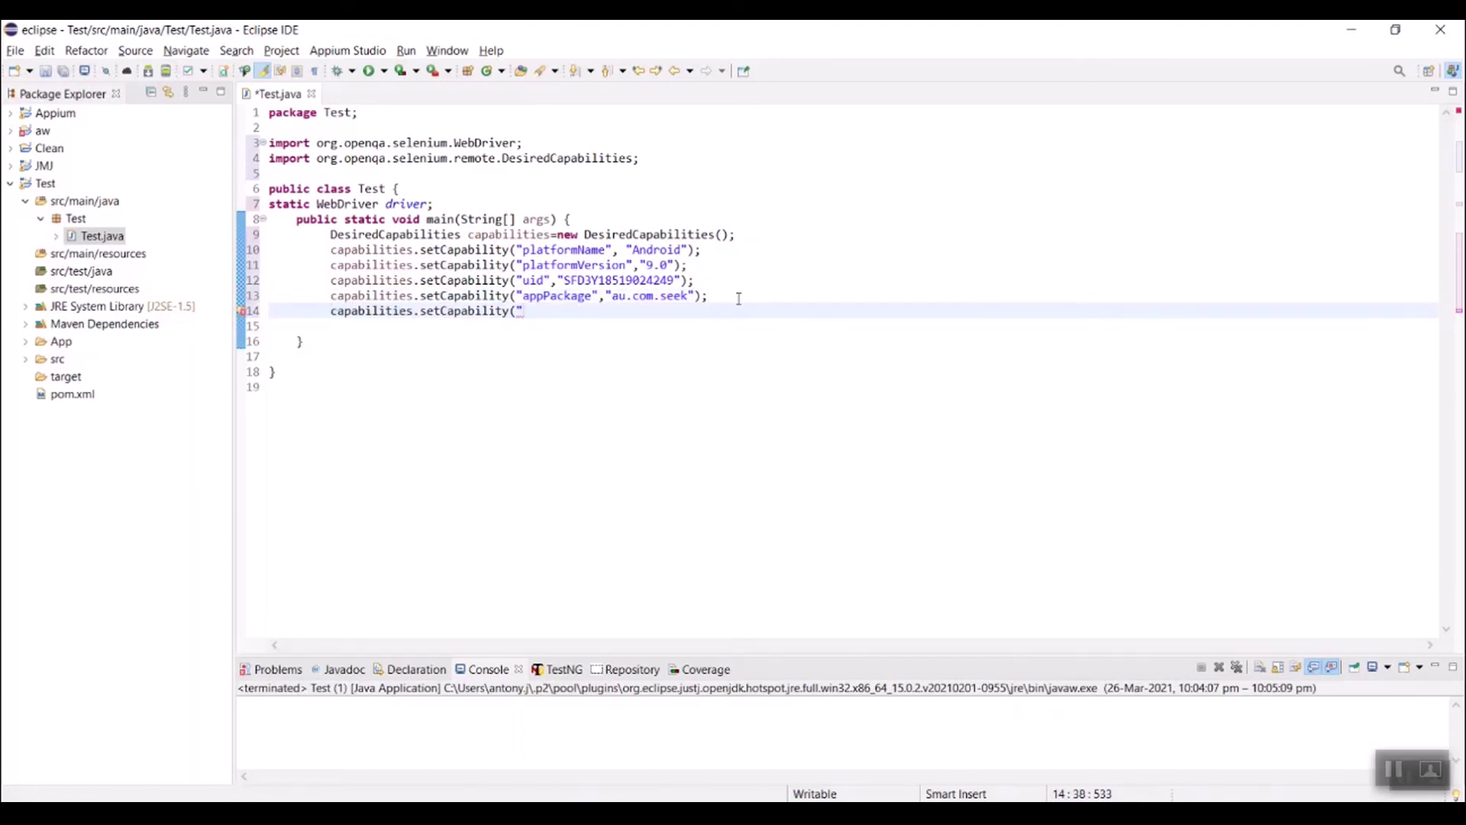
Step: Write setCapability("appActivity","") on line 14, leaving the value empty
text(appActivity",")
click(676, 305)
text())
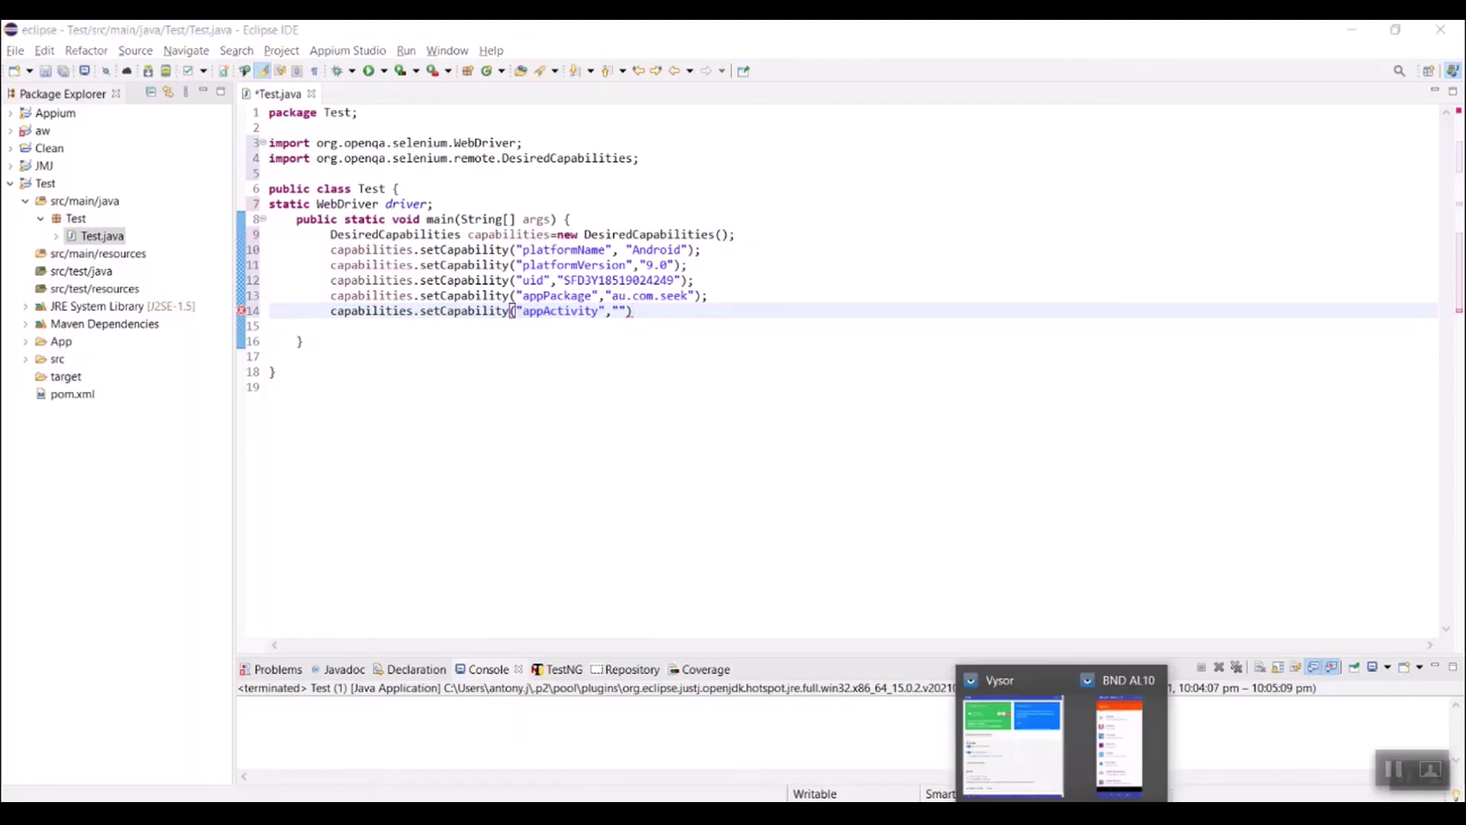
click(1112, 734)
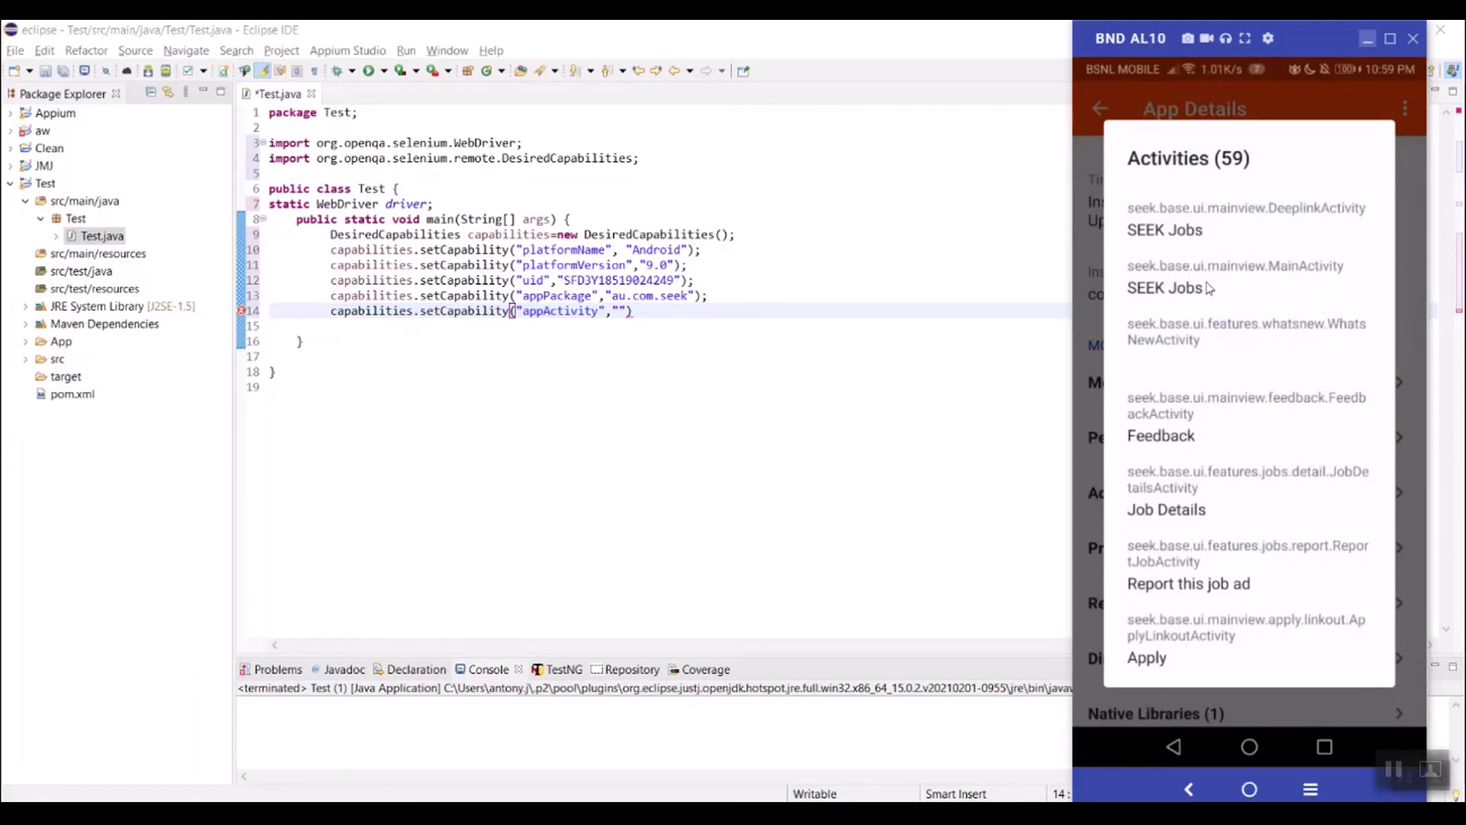
click(620, 310)
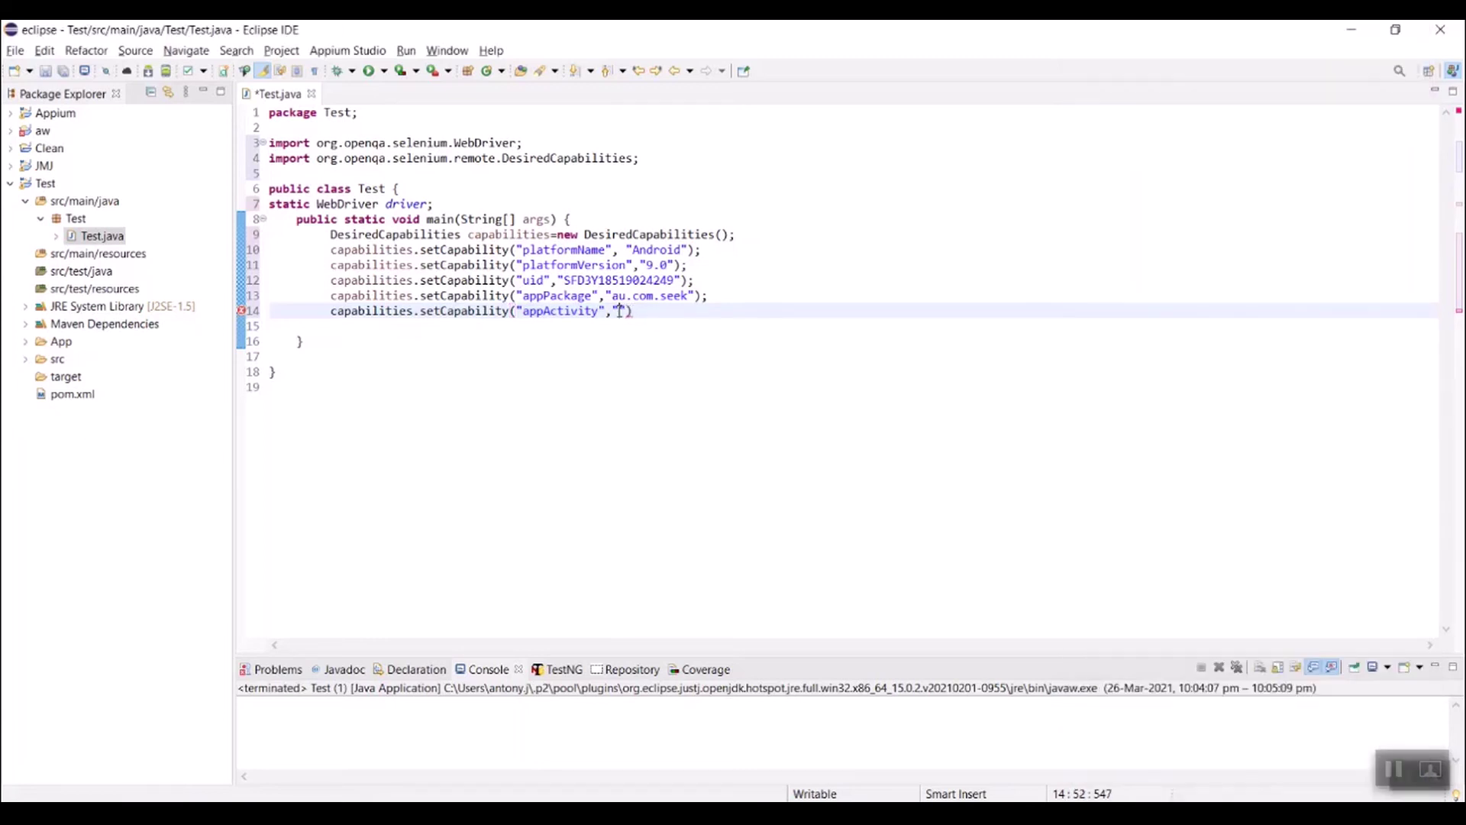
Step: Fill the appActivity value with seek.base.ui.mainview.MainActivity and end the line with );
text(seek.base.ui.mainv)
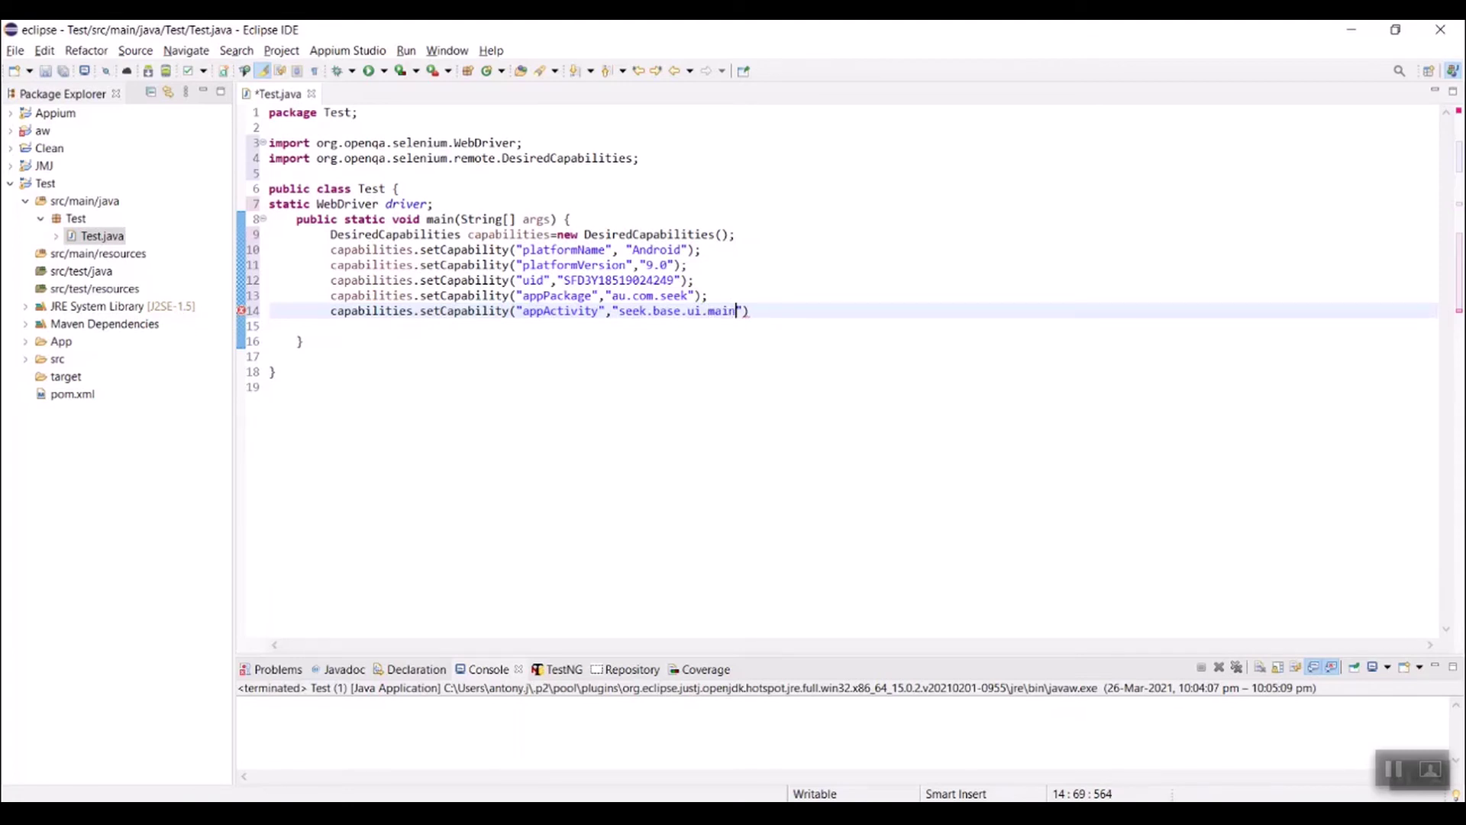
text(iew.MainActivit)
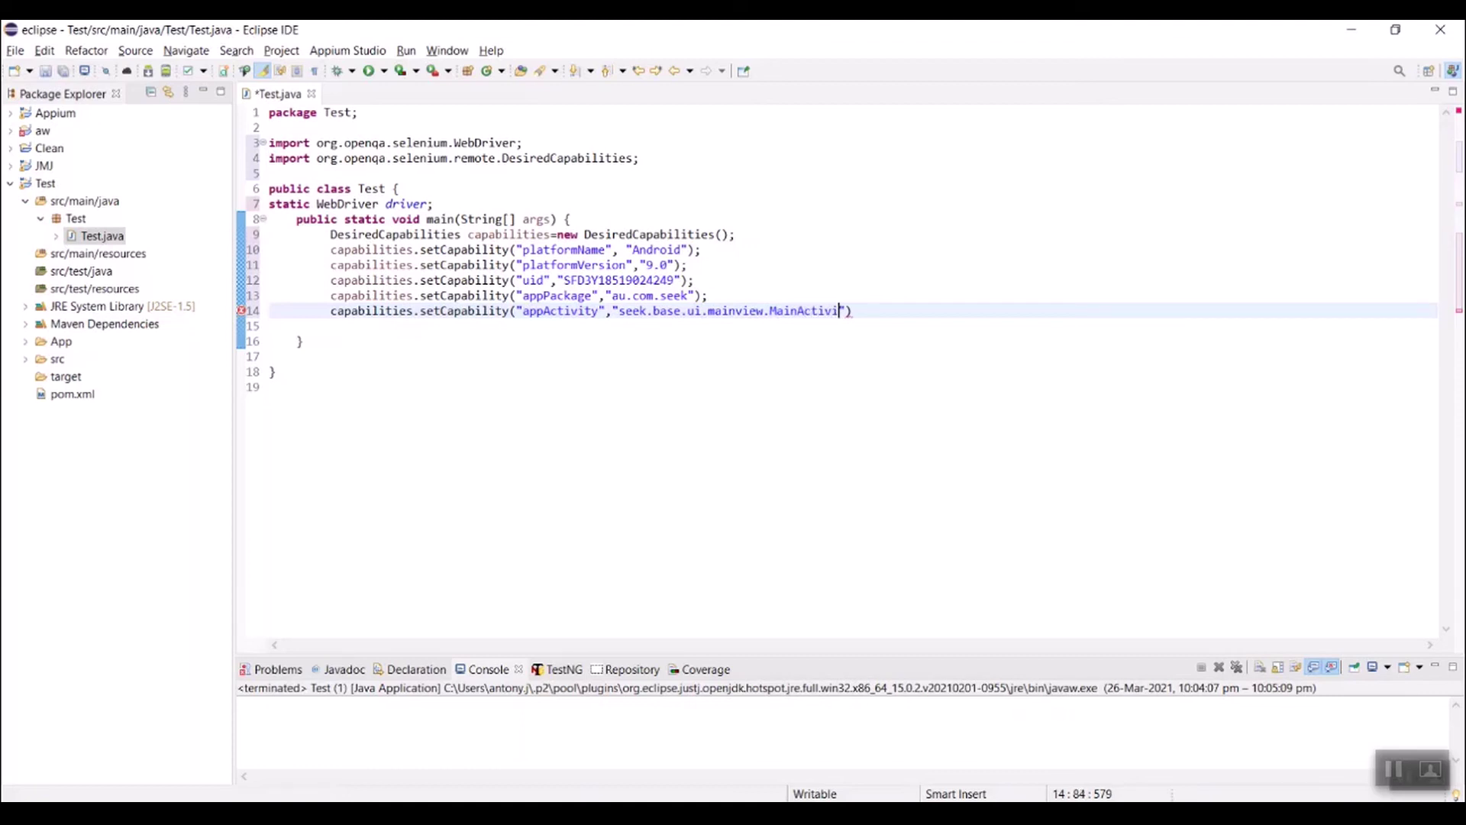
text(y");)
key(Return)
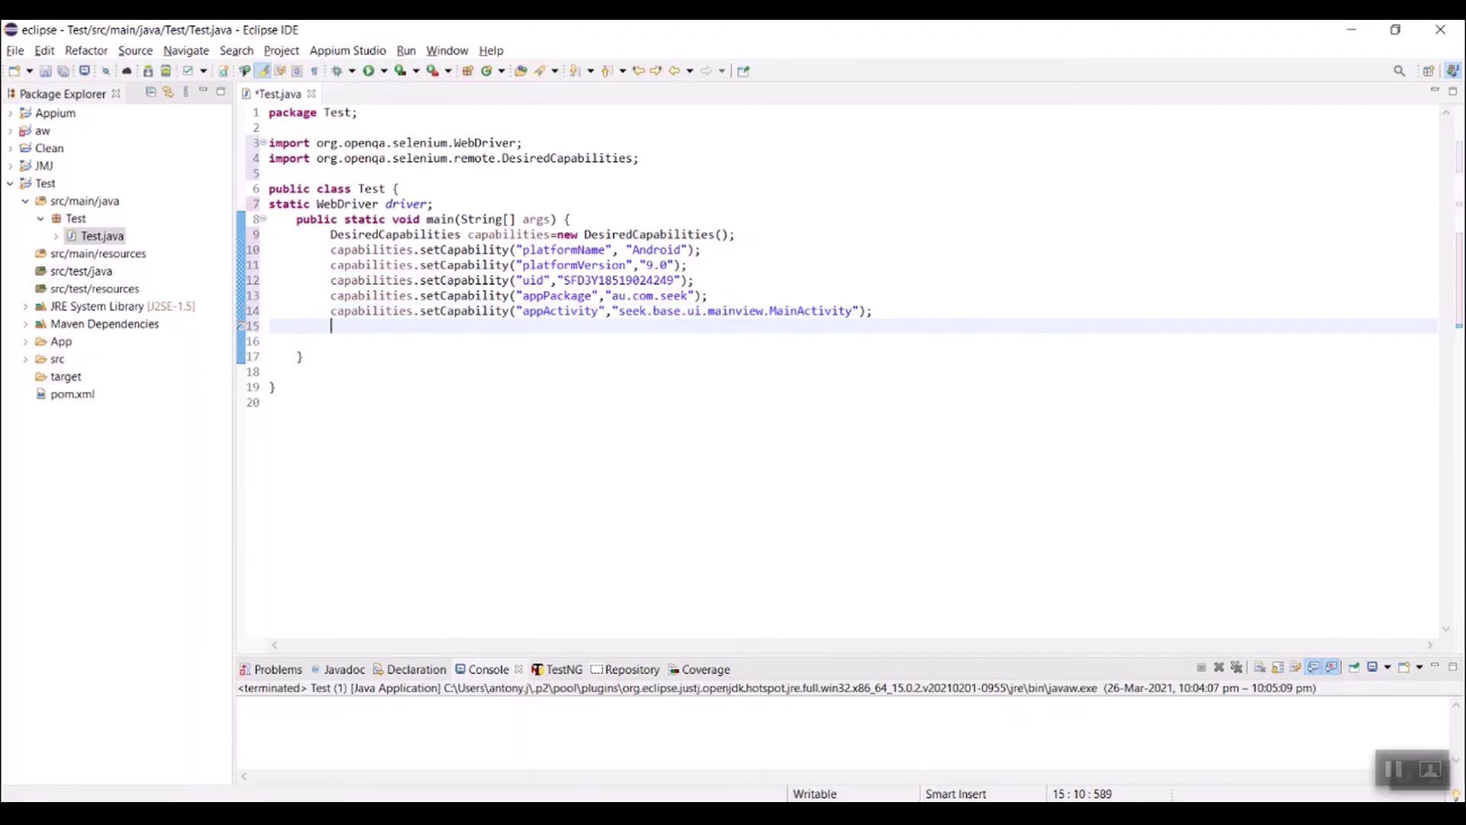
text(iver=)
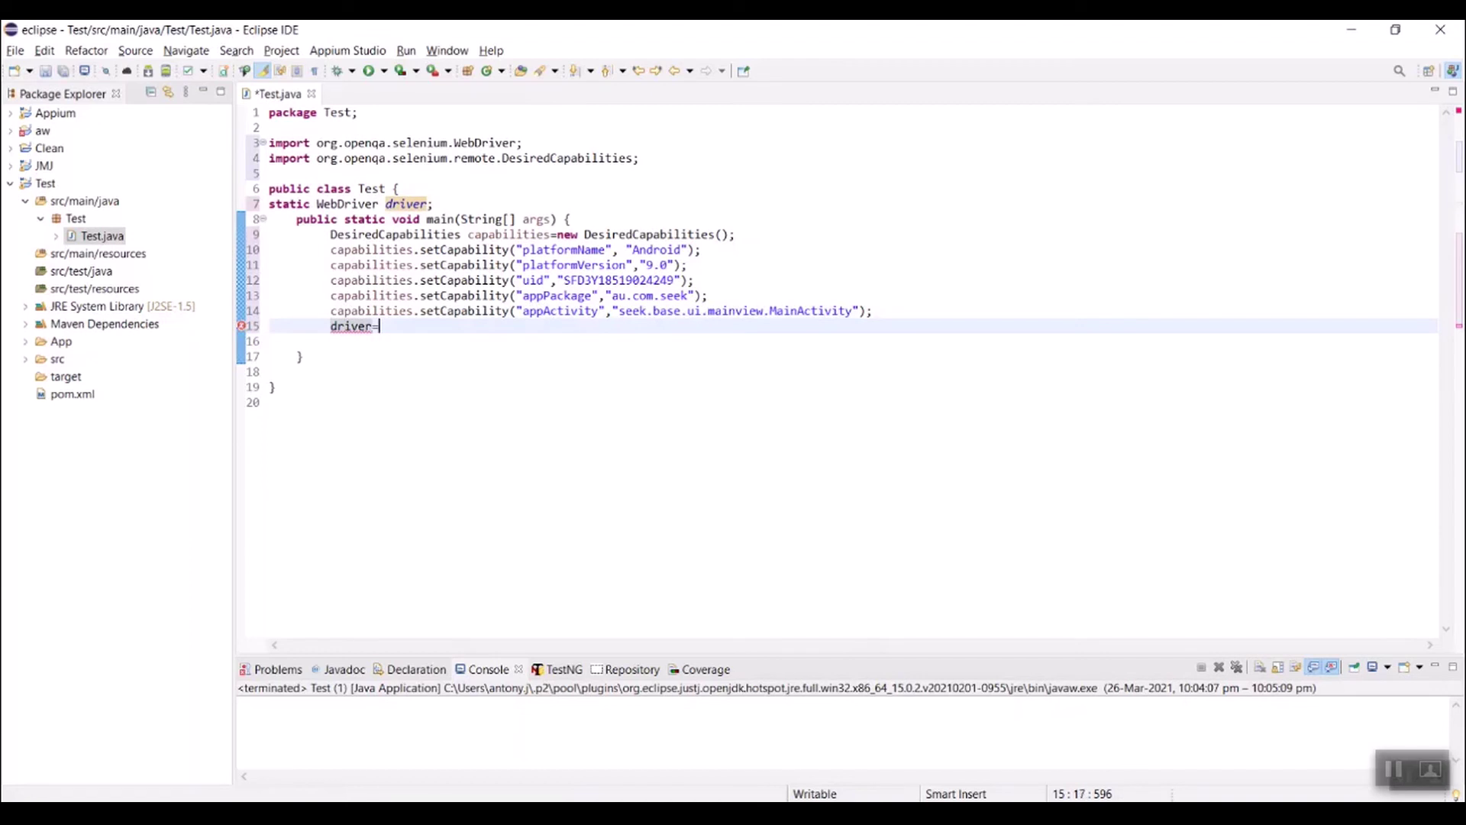
text(new )
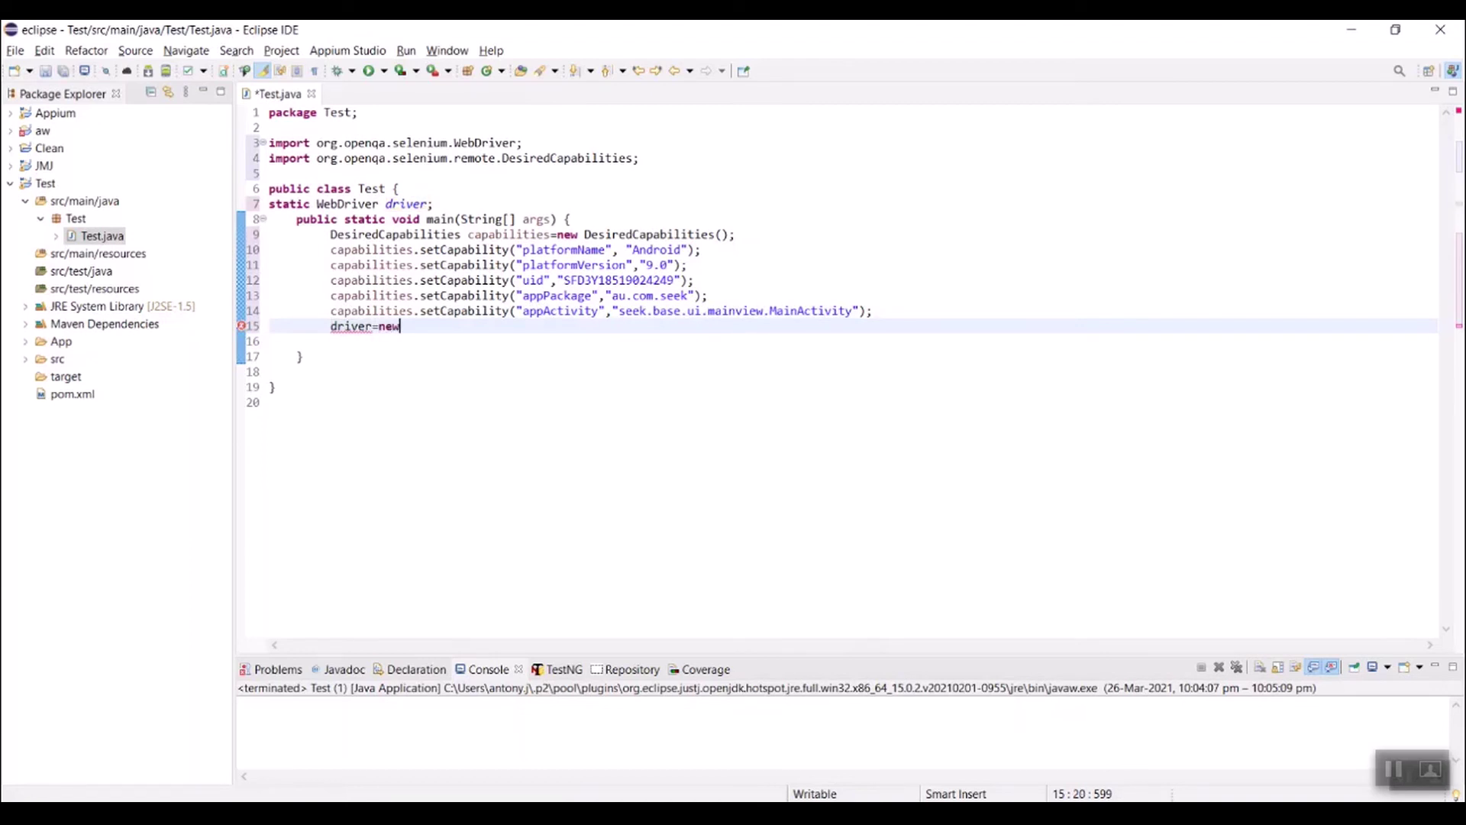
text(RemoteWeb)
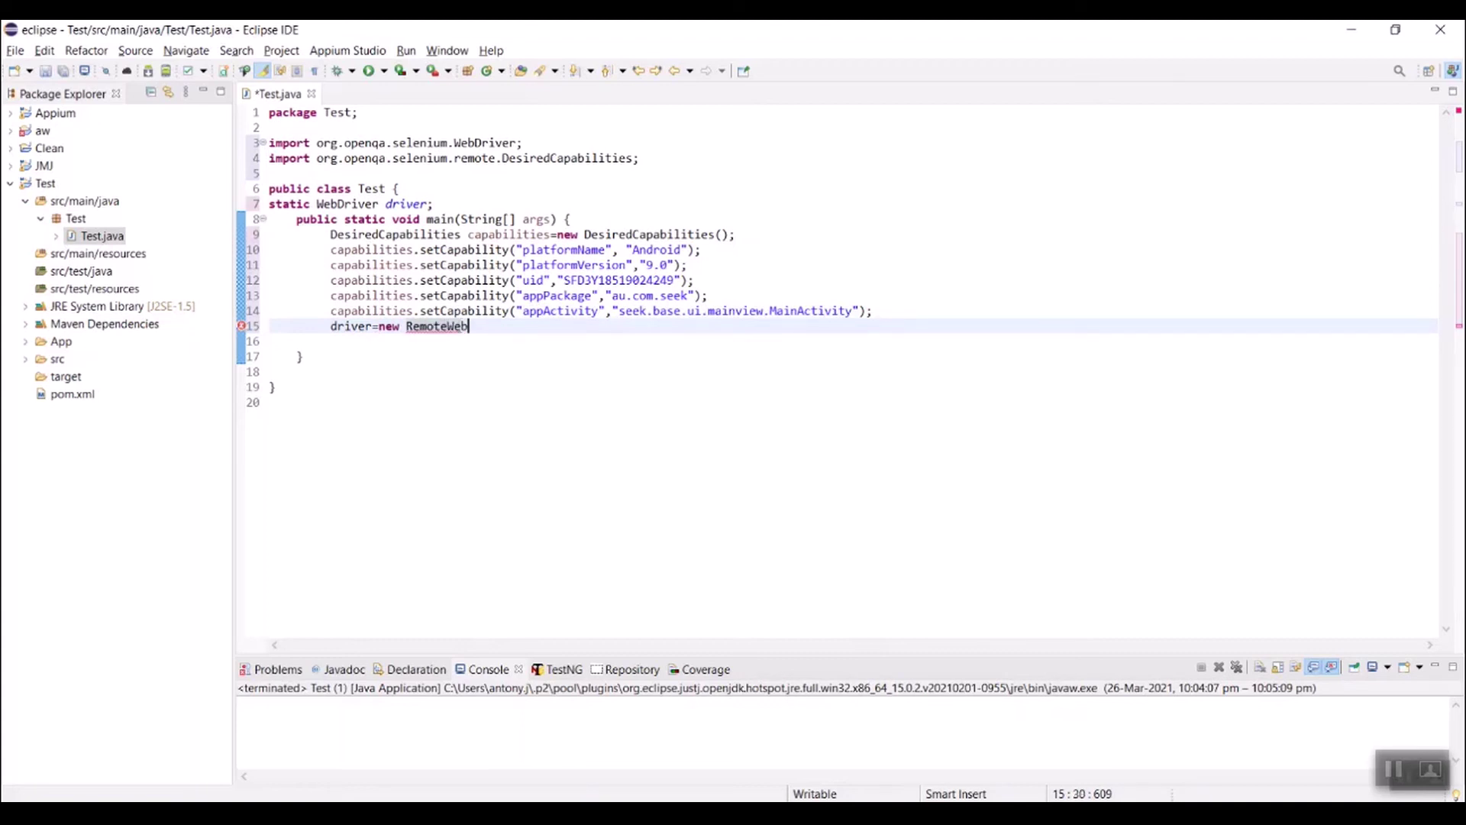
text(Driver()
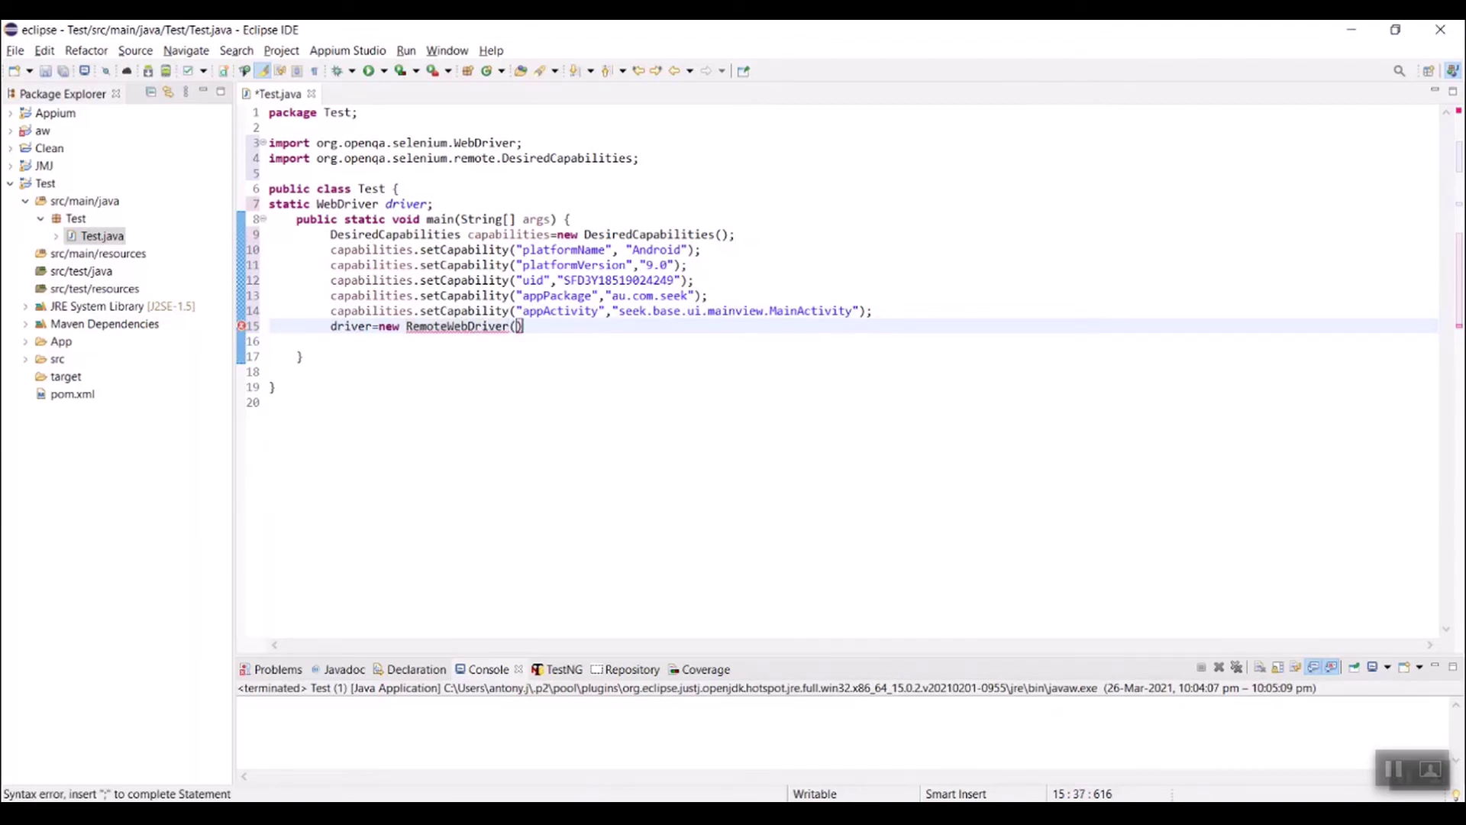
text(new )
text(URL)
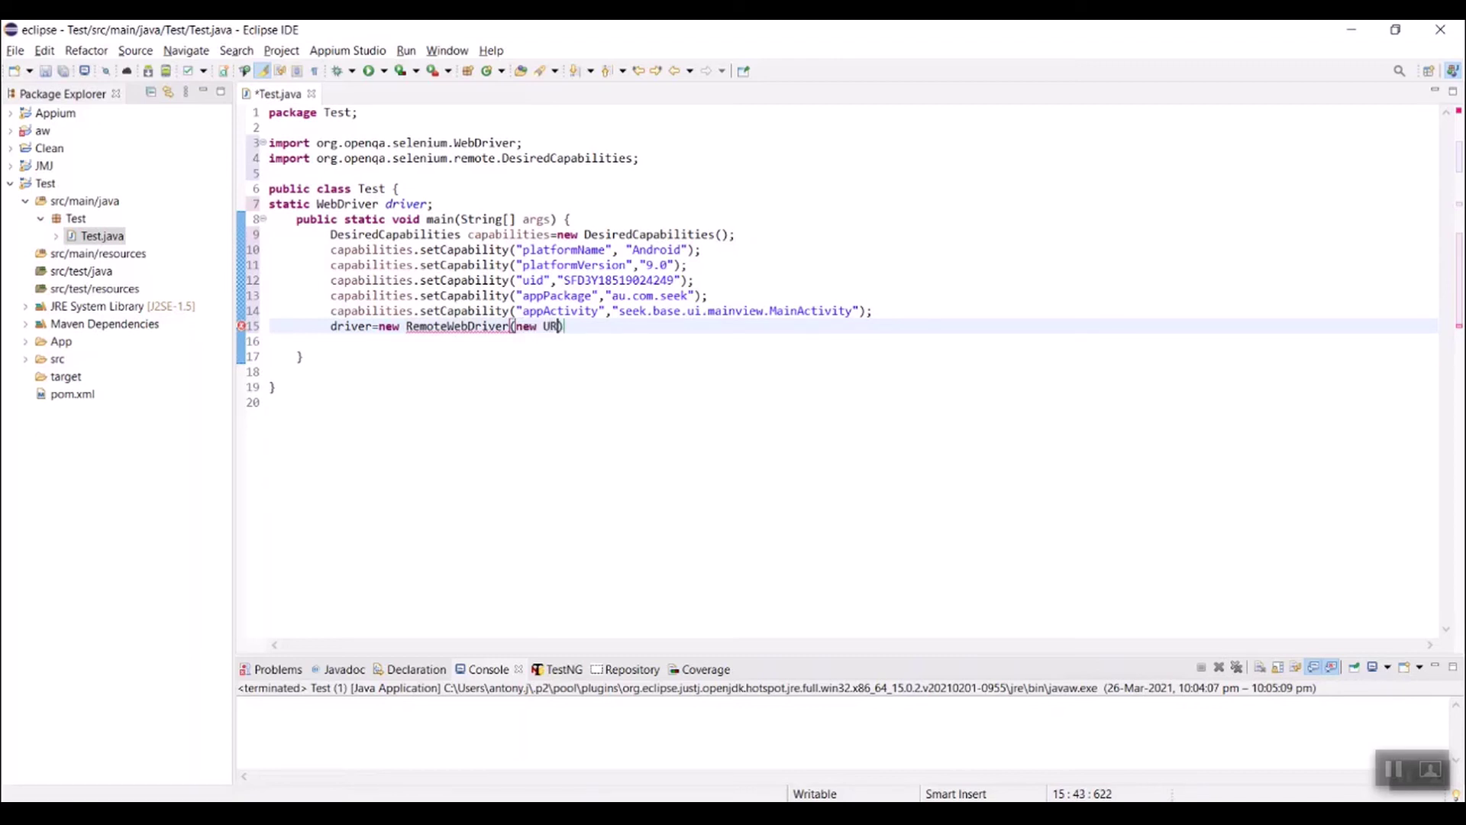
text((")
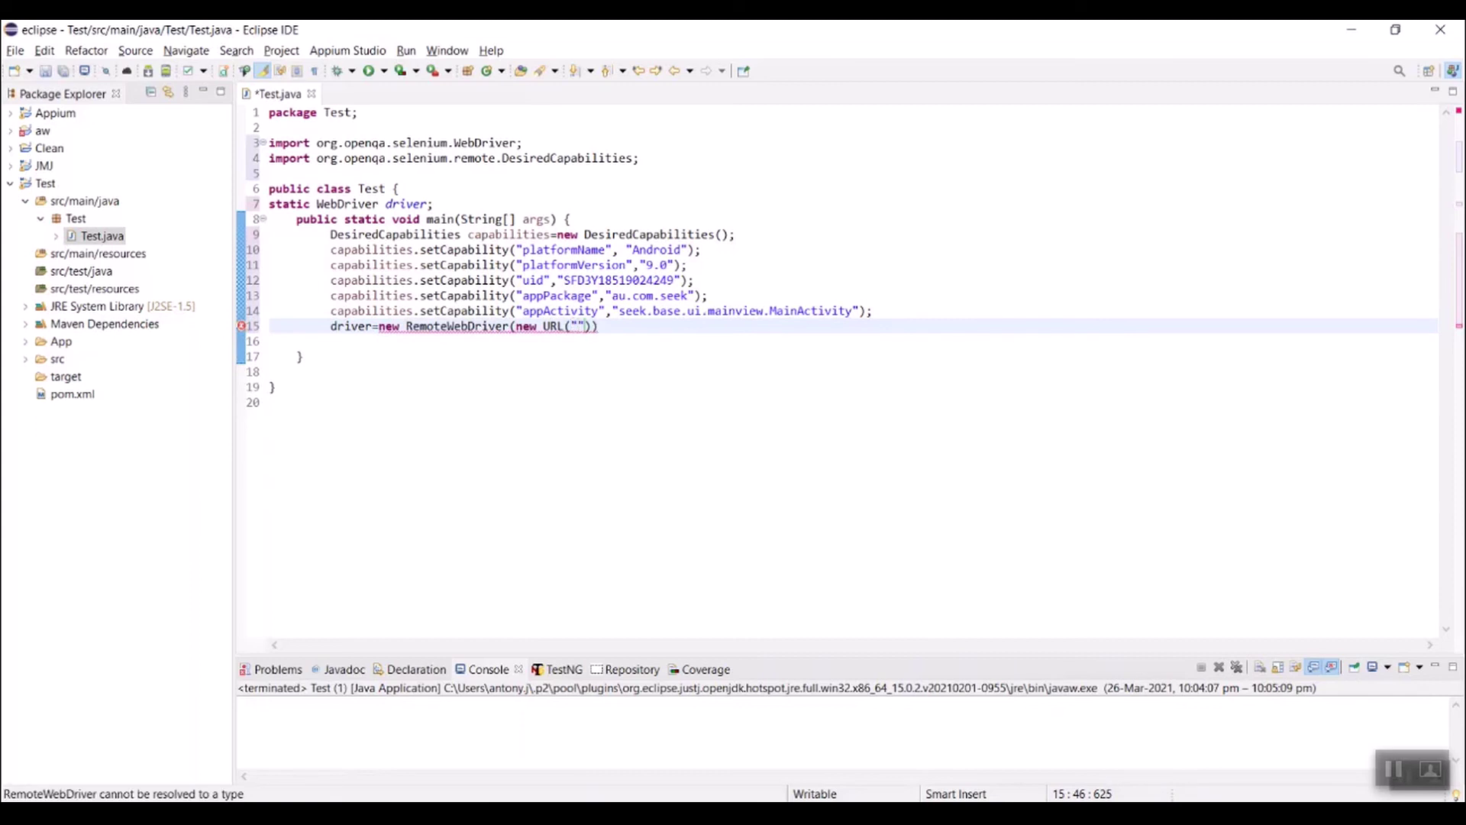
text(http://127.0.0)
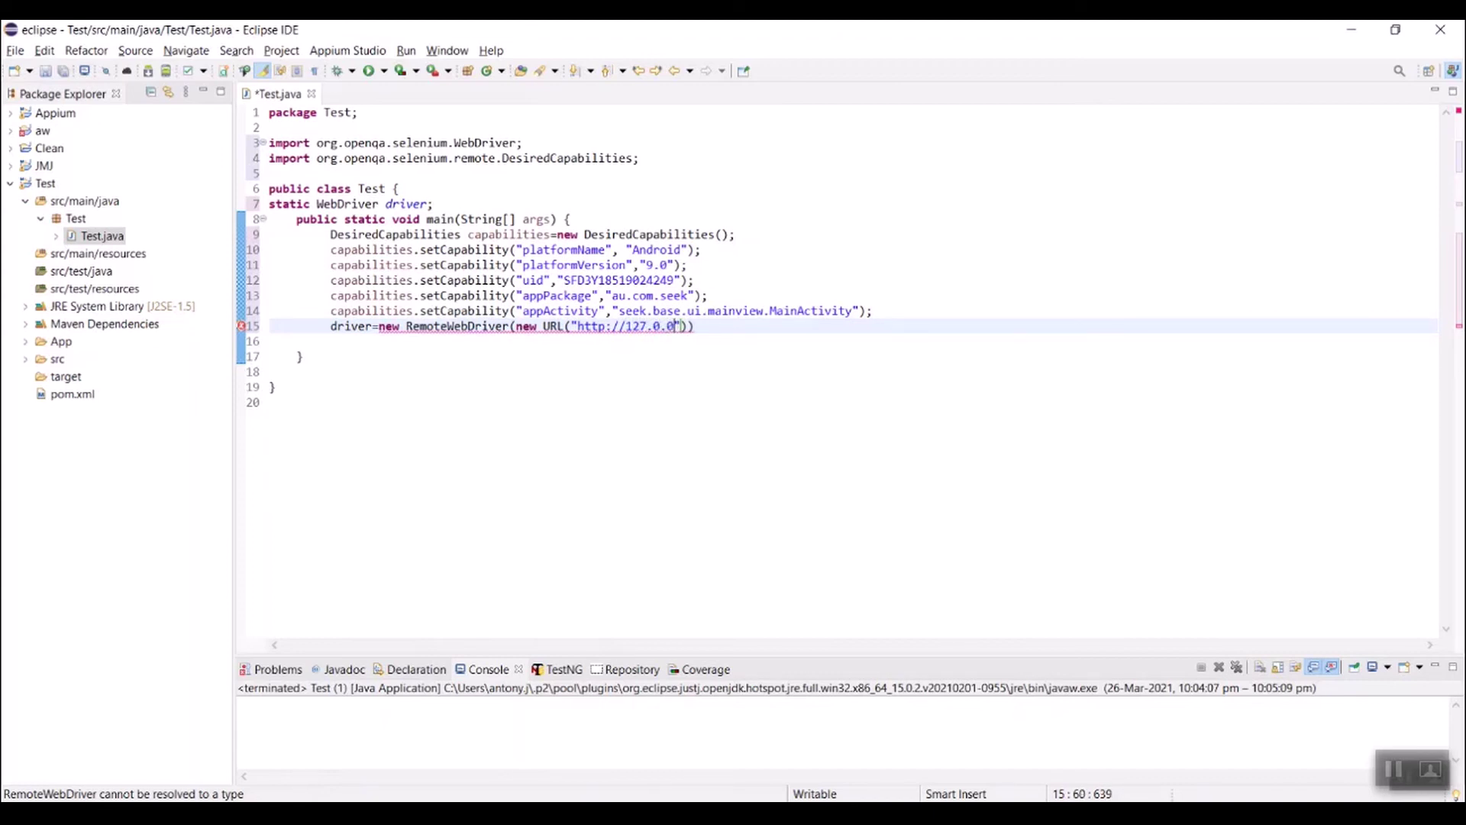
text(.1:4723/wd/hub)
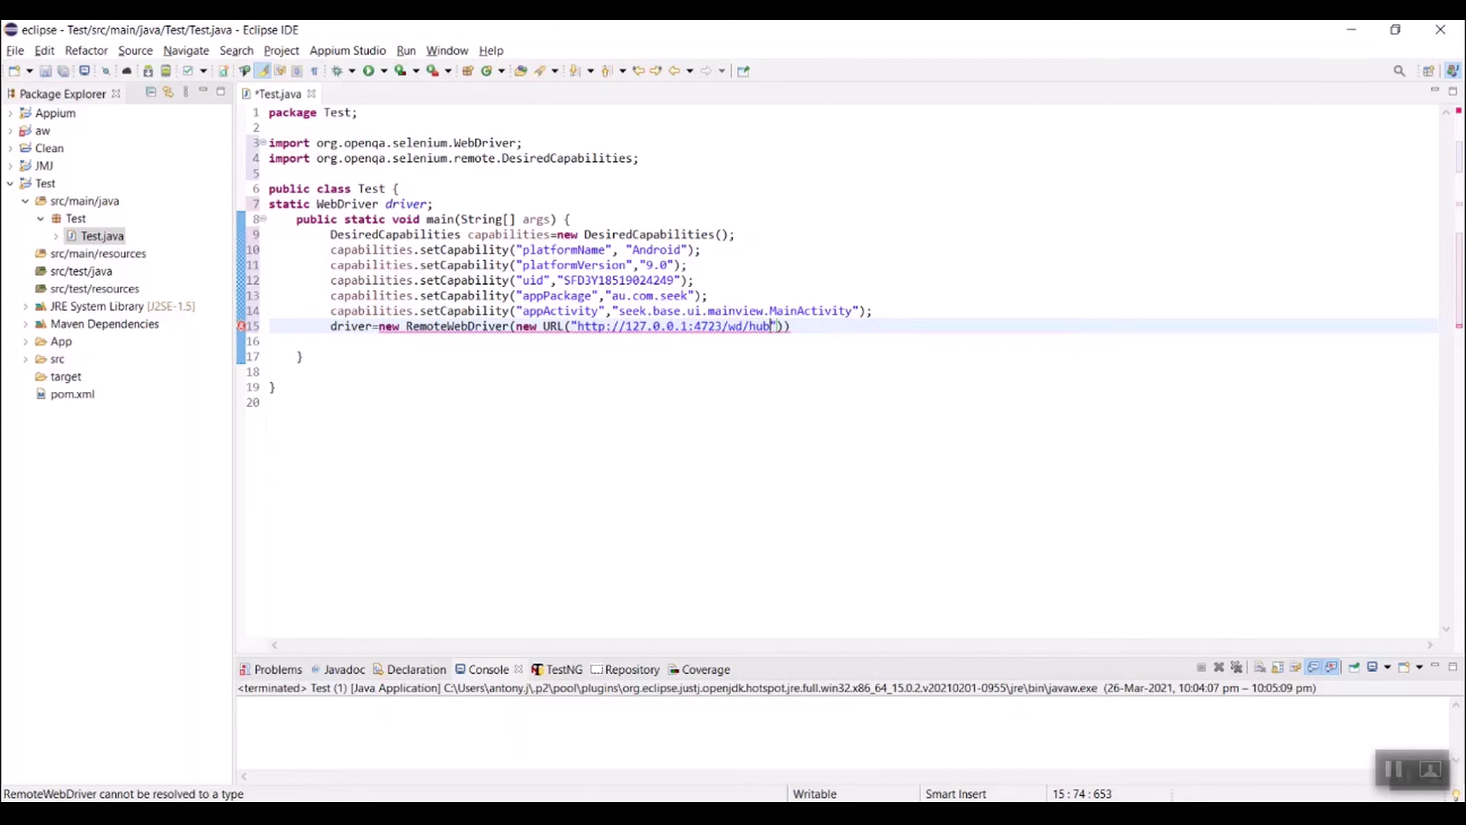
text(")
click(787, 327)
text())
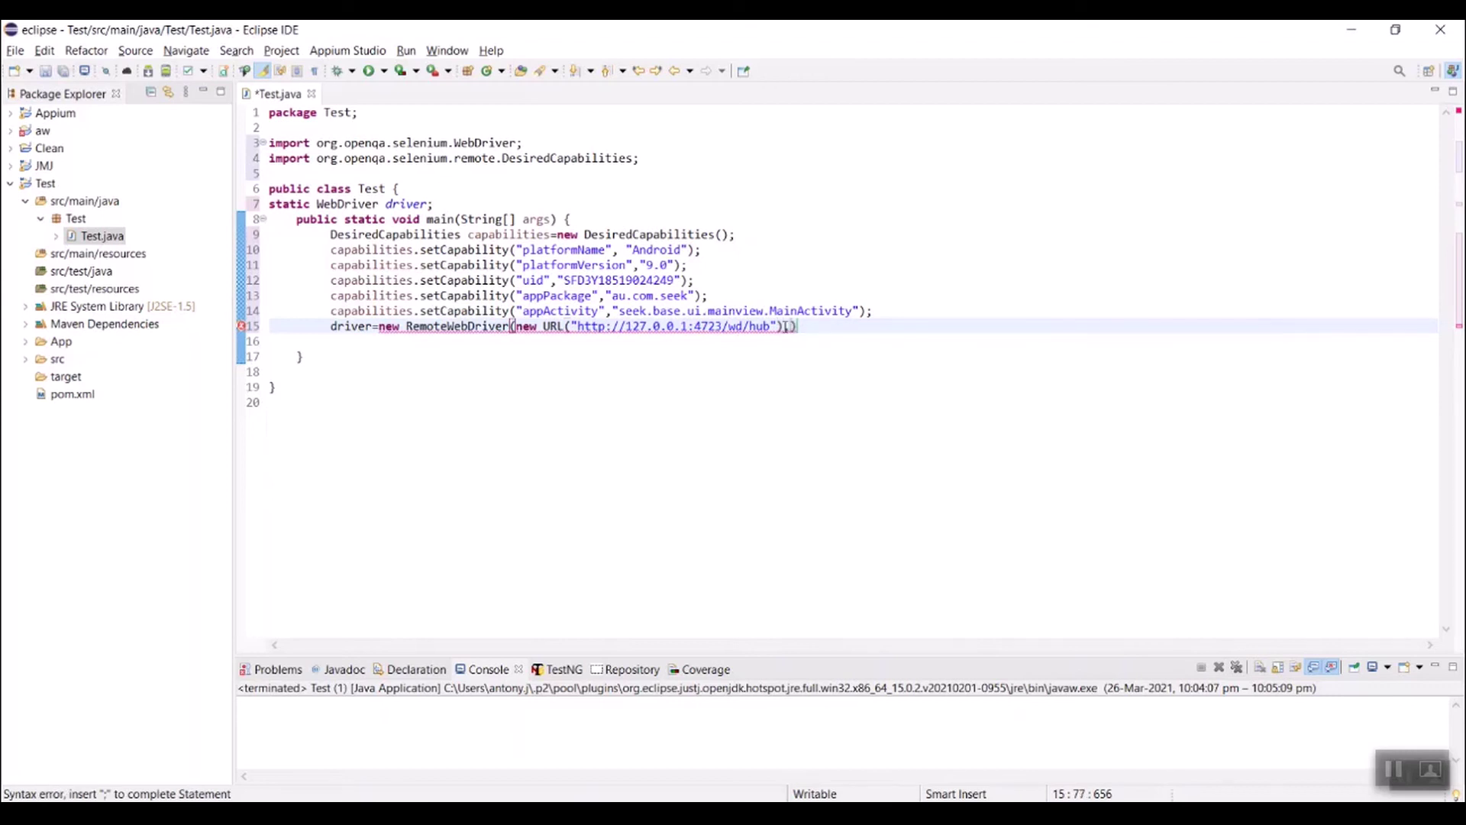
text(,)
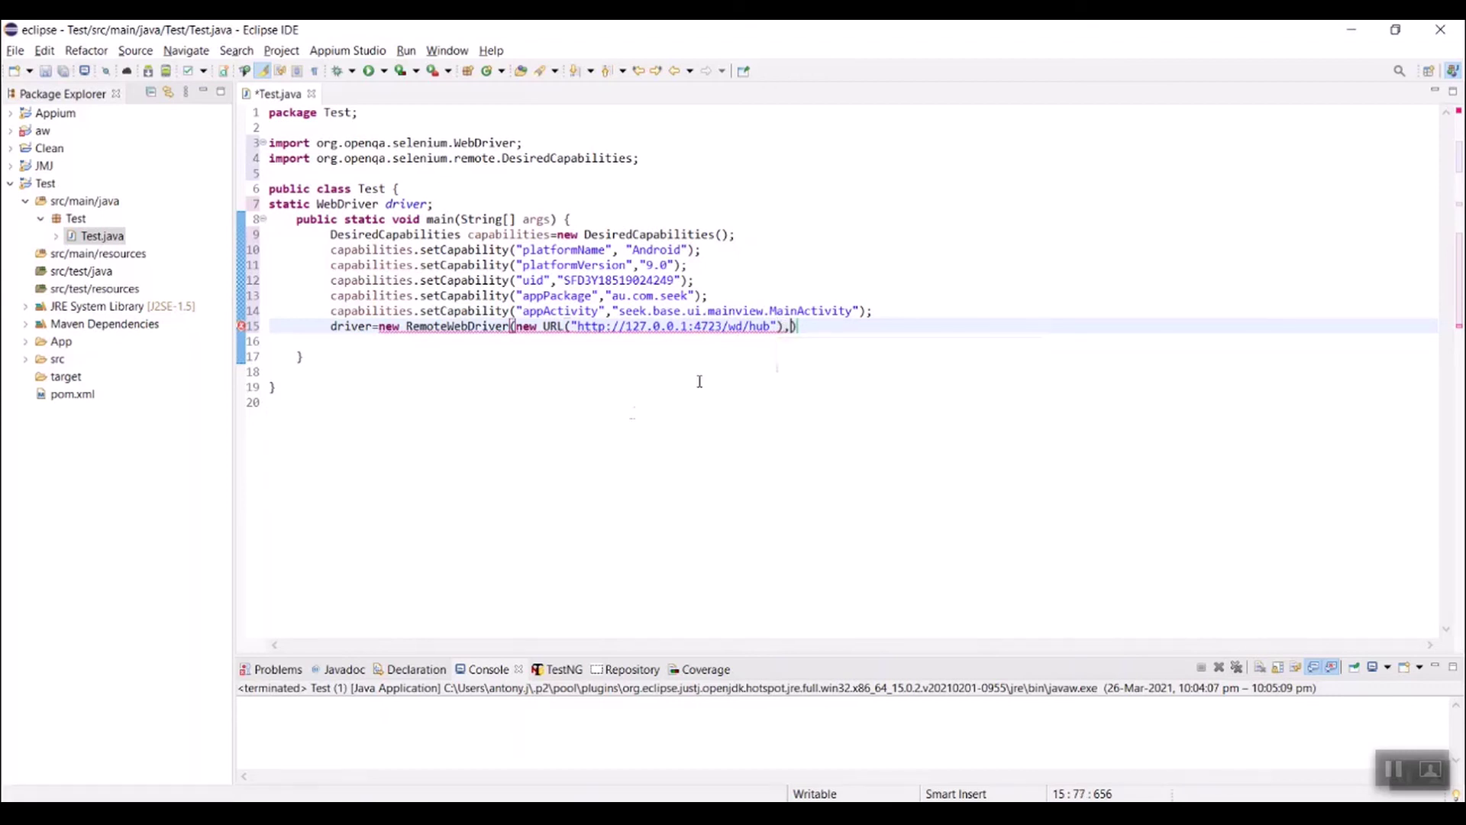
double_click(380, 311)
key(ctrl+c)
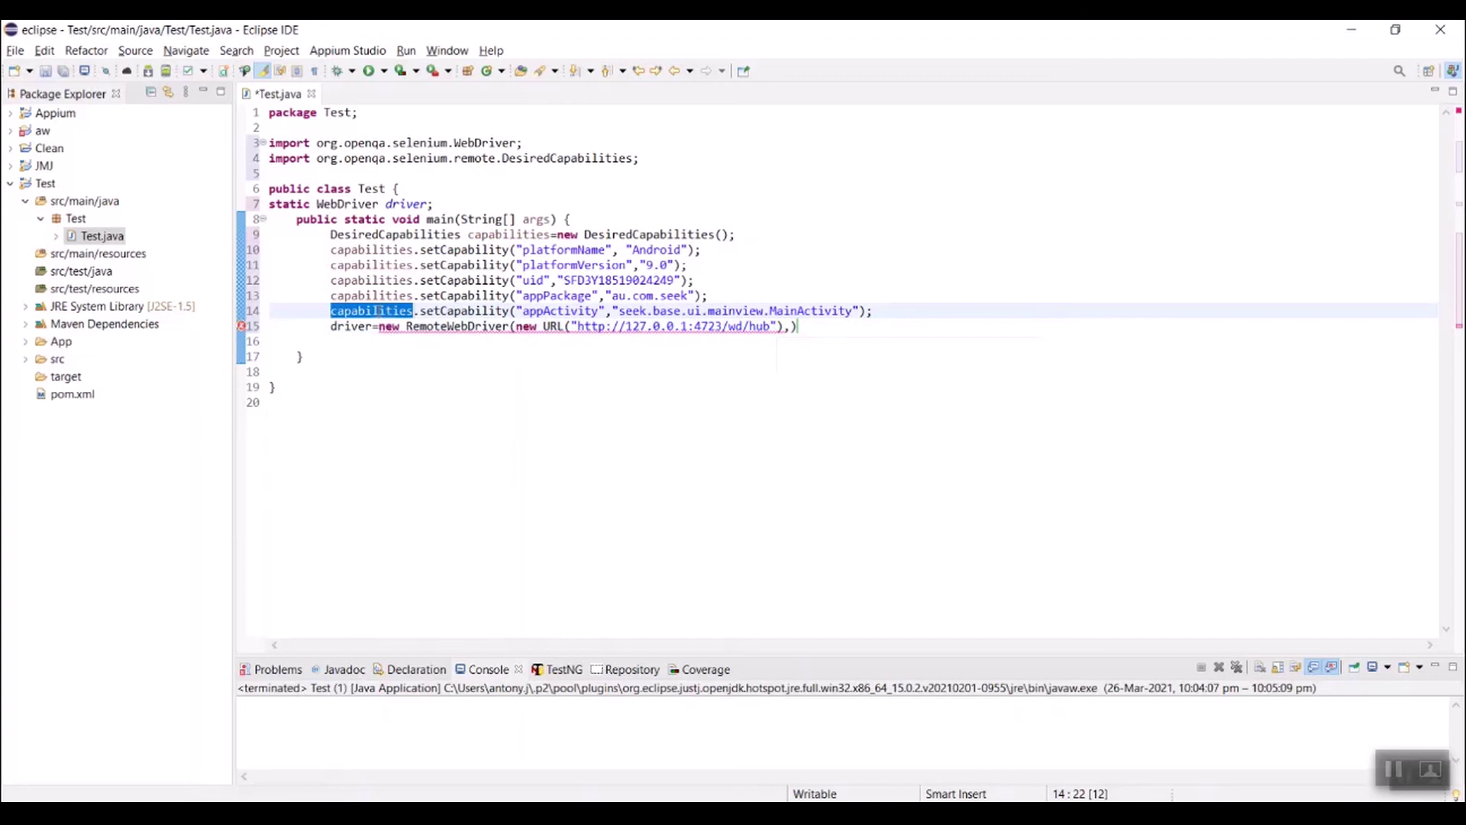
click(795, 327)
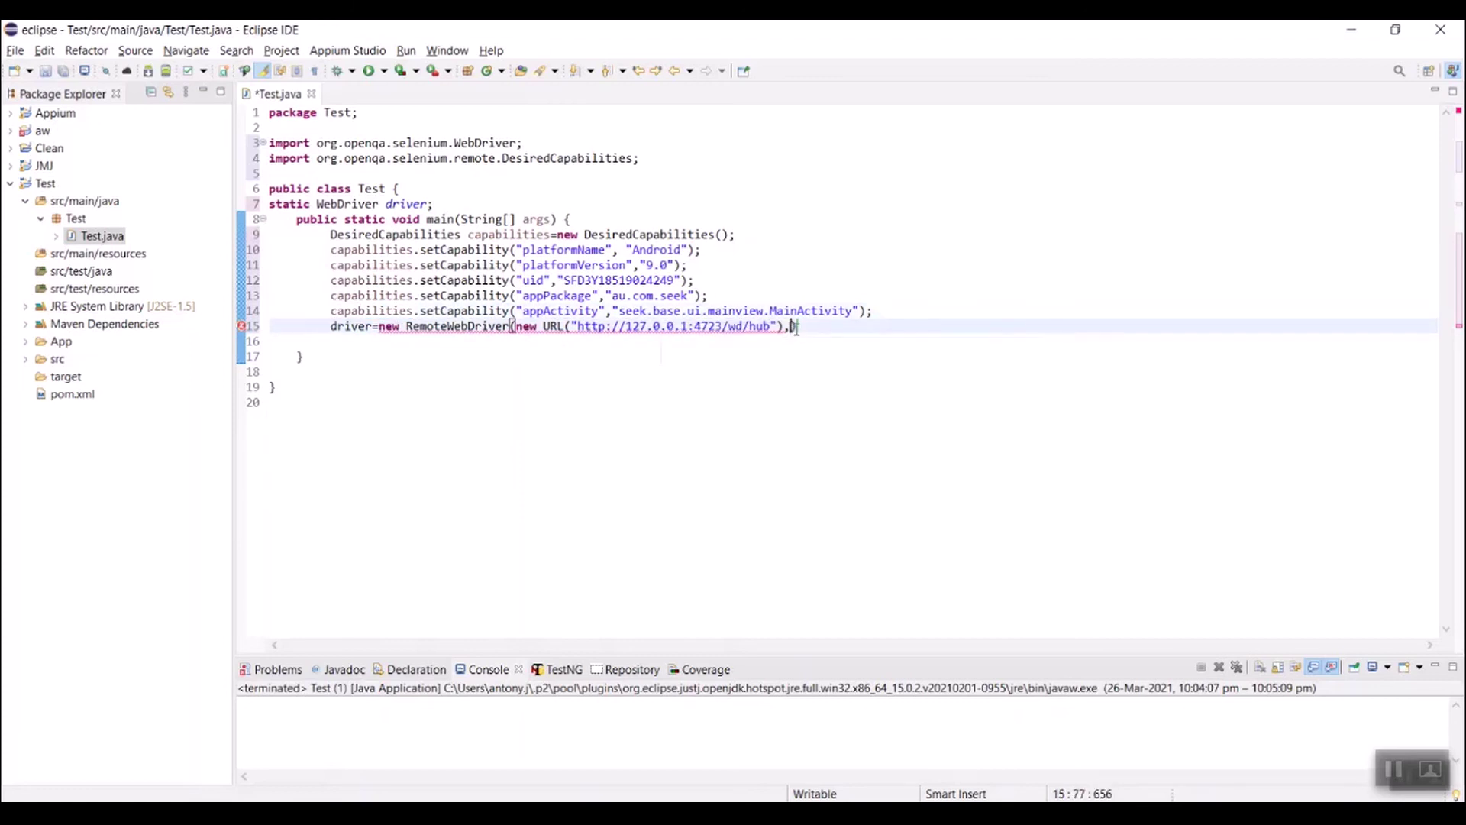
key(ctrl+v)
text())
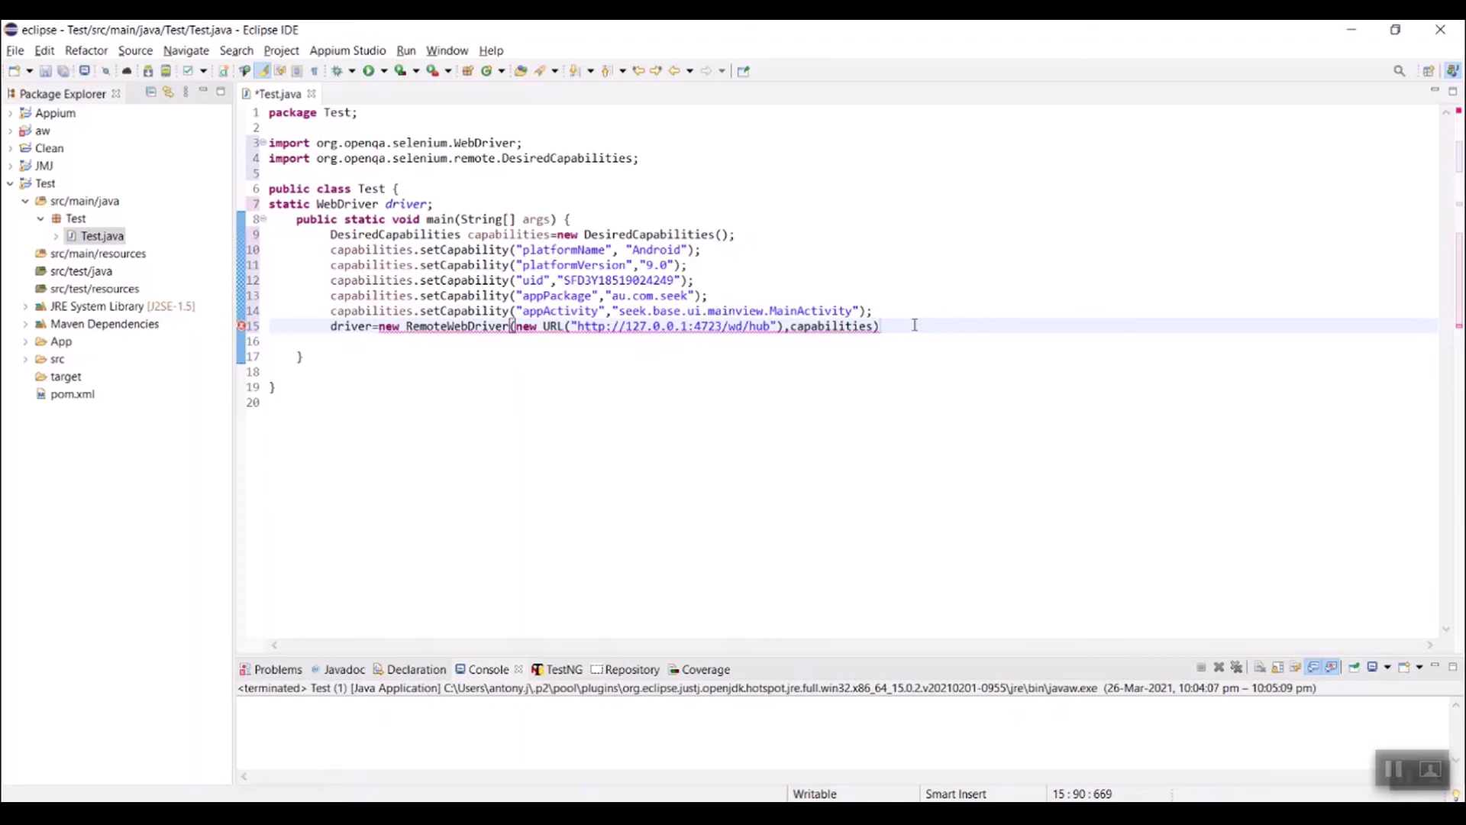
text(;)
Step: Import RemoteWebDriver and java.net.URL, then surround the driver line with try/catch
mouse_move(469, 330)
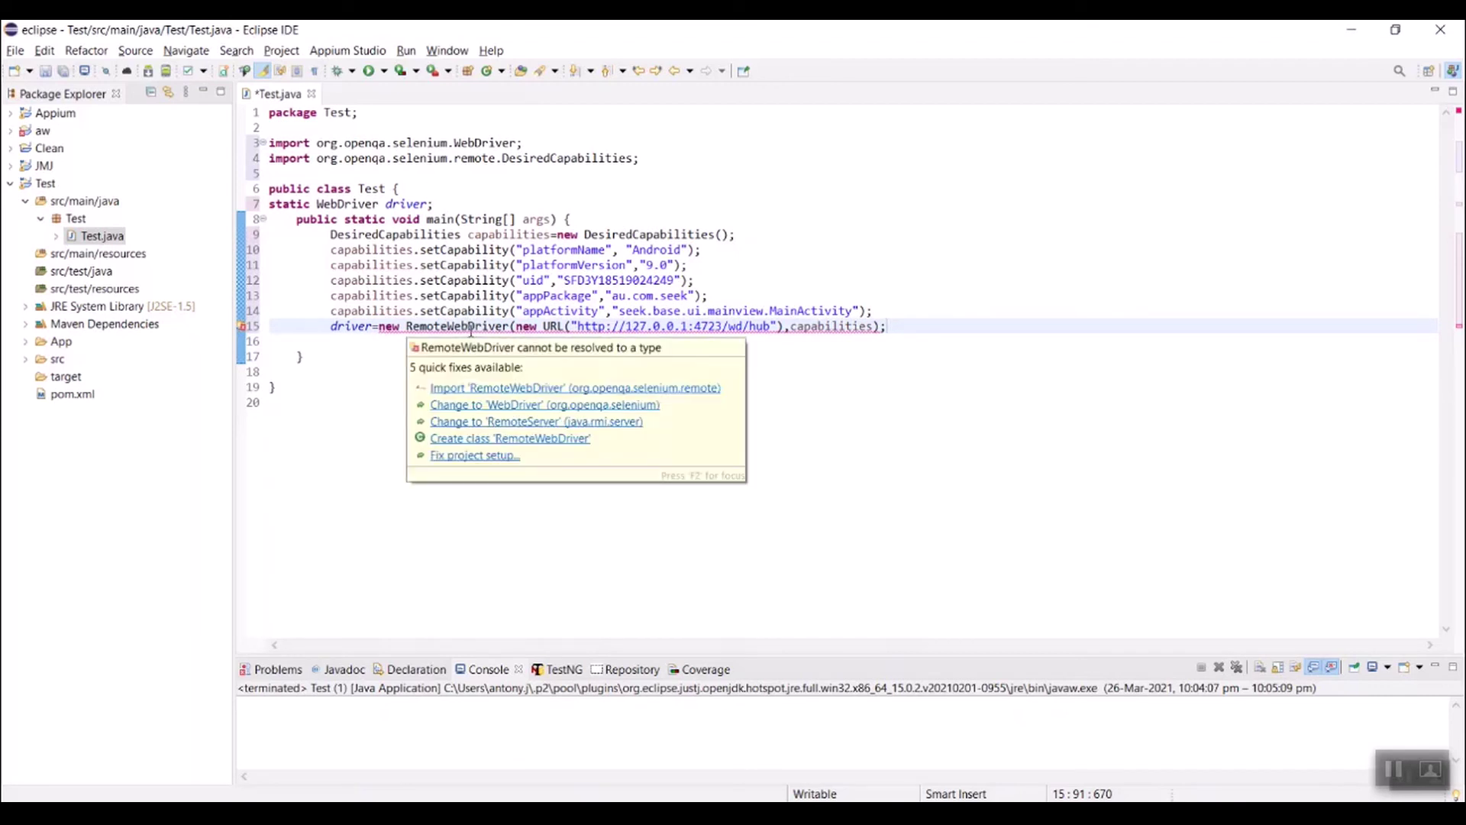
click(661, 388)
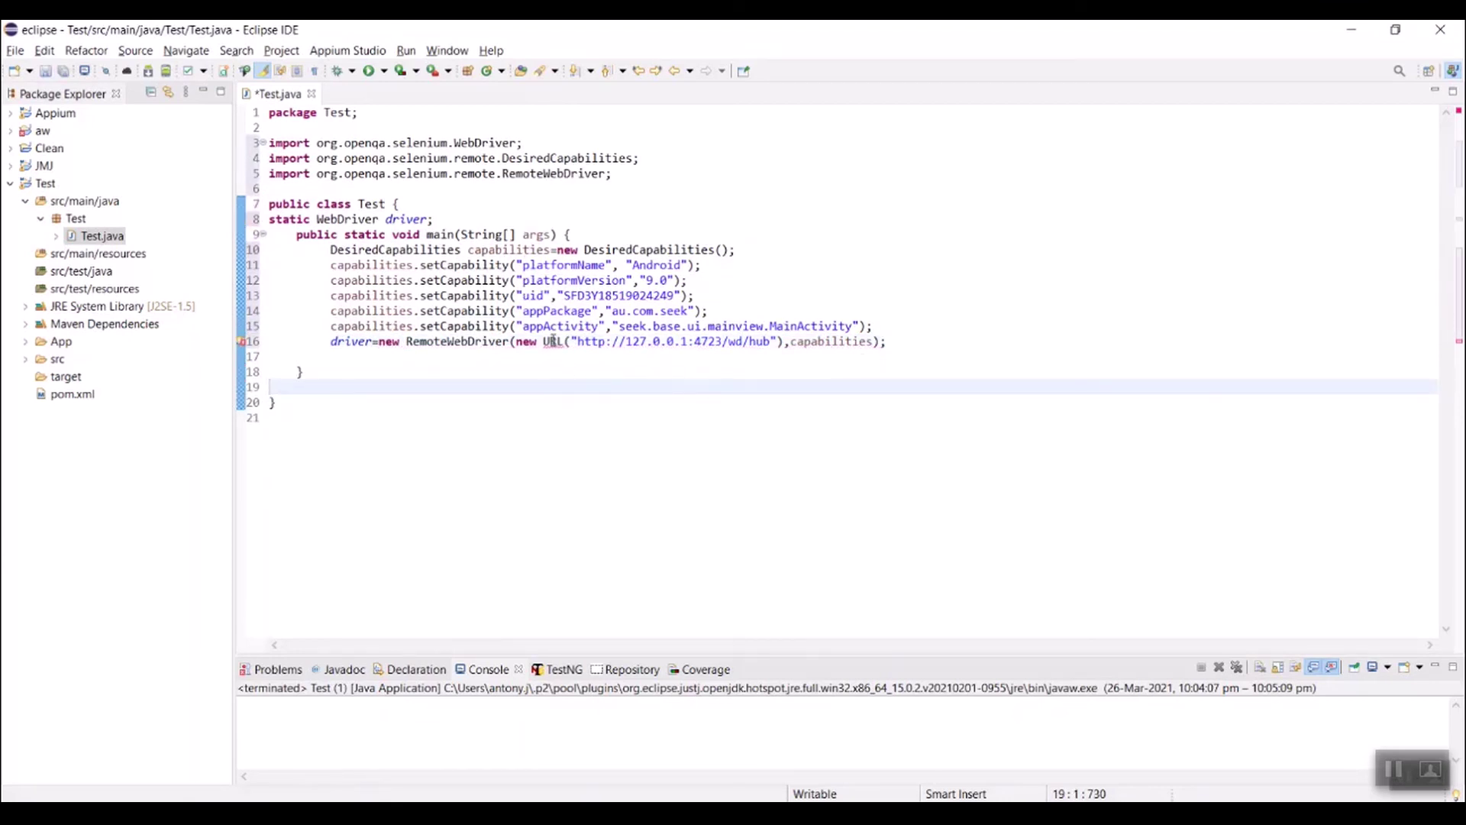
mouse_move(552, 340)
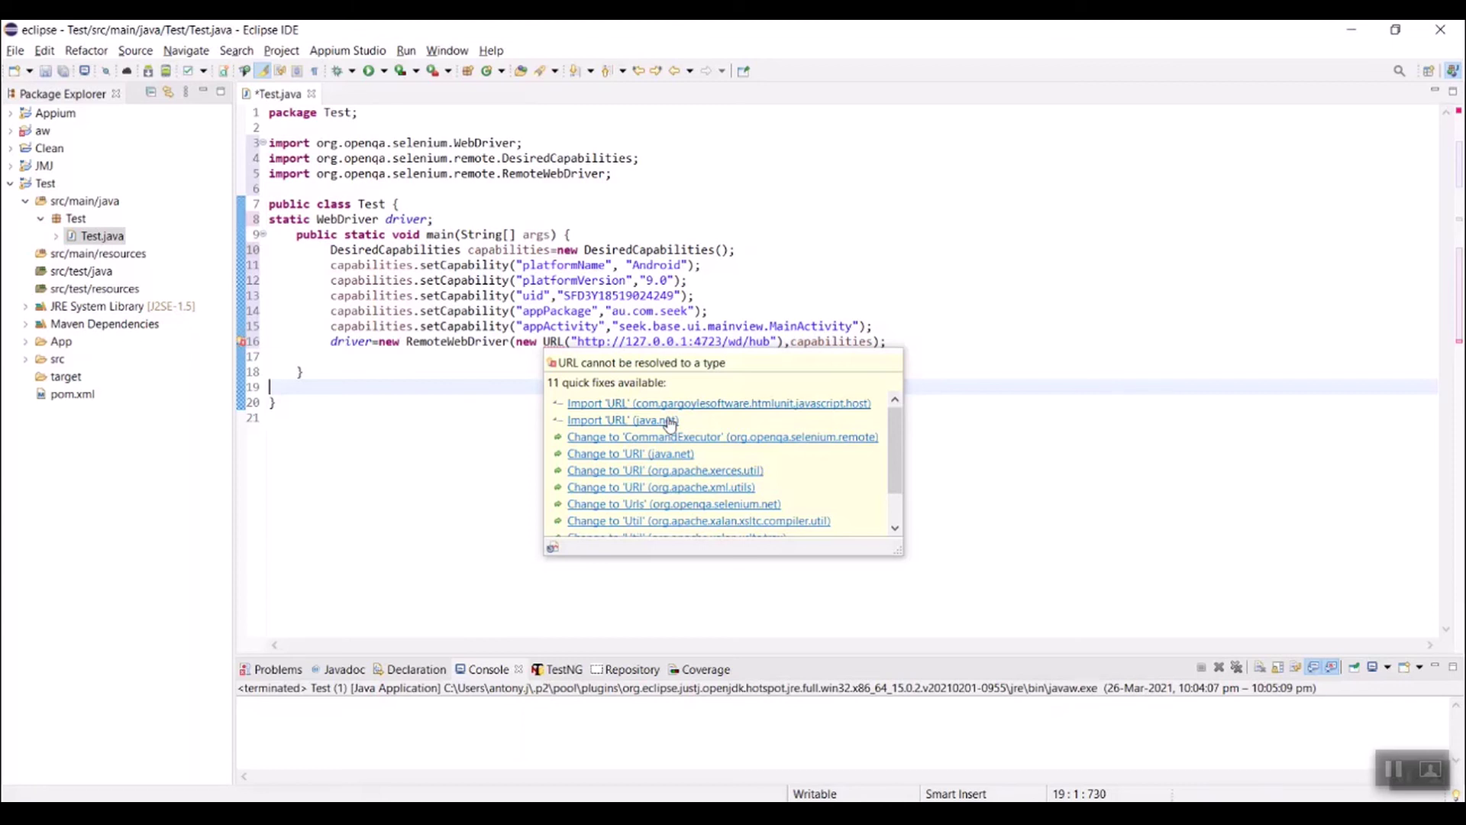
click(670, 421)
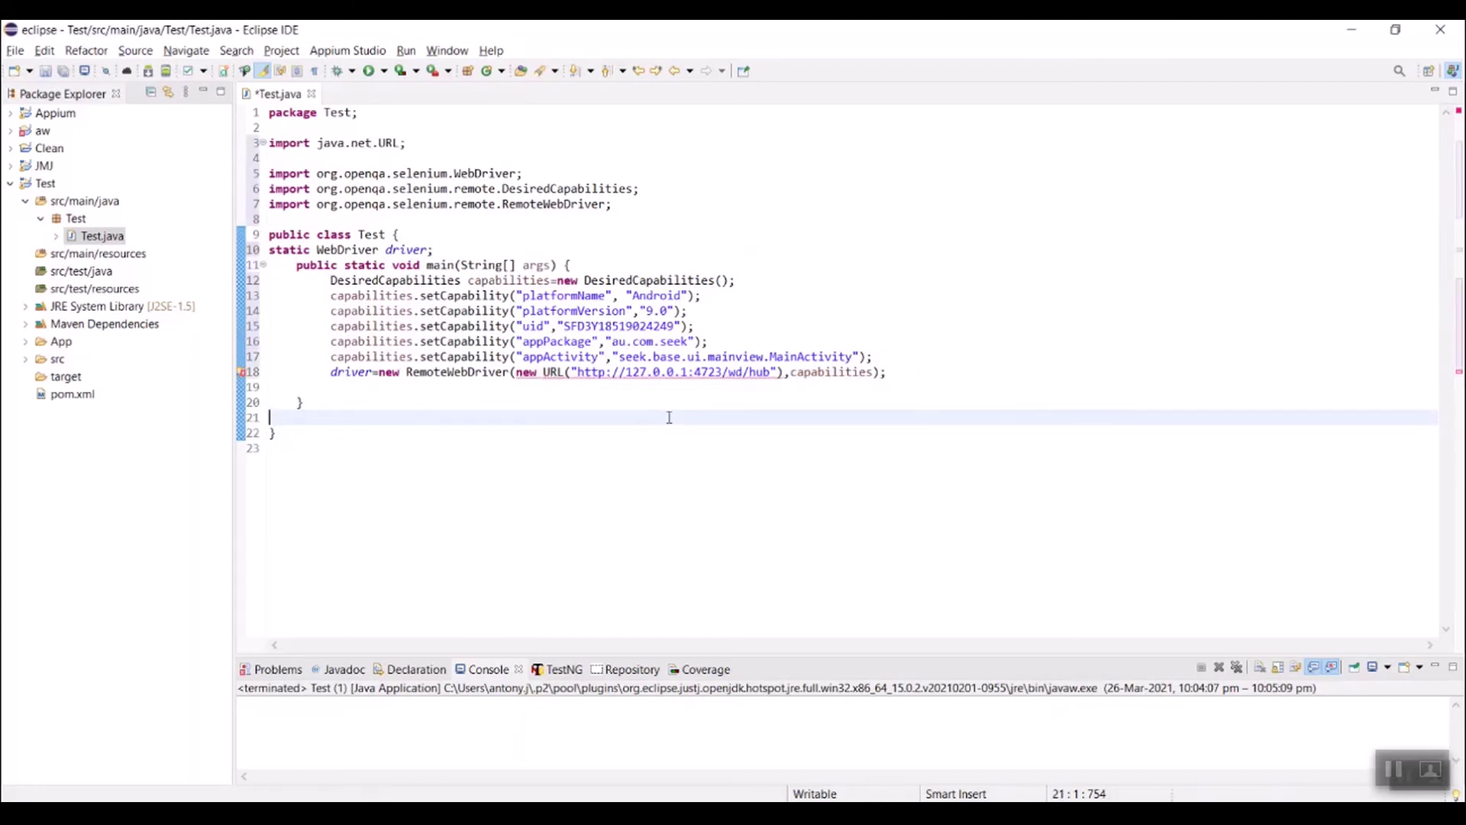
mouse_move(620, 372)
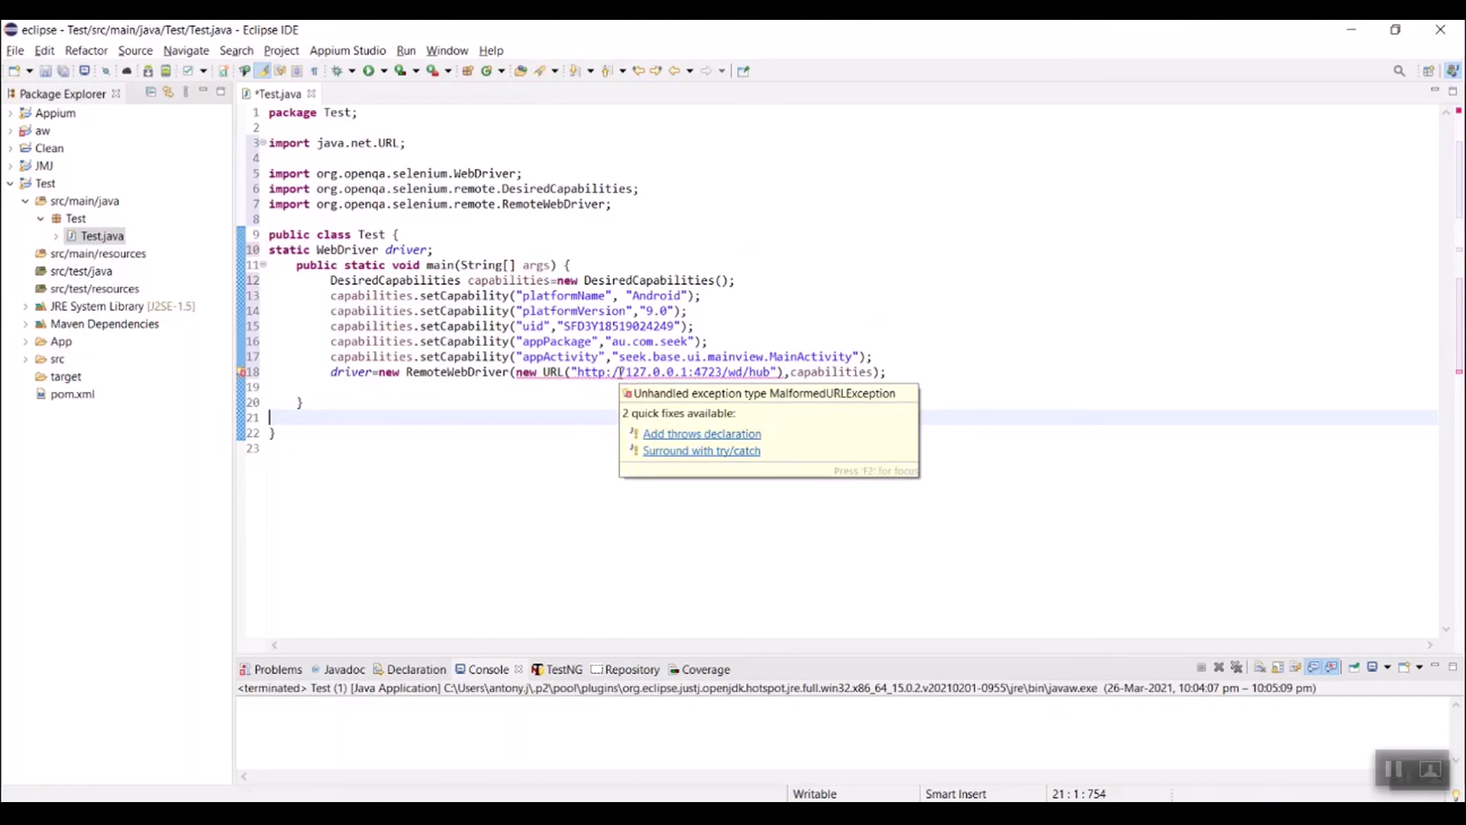
click(684, 452)
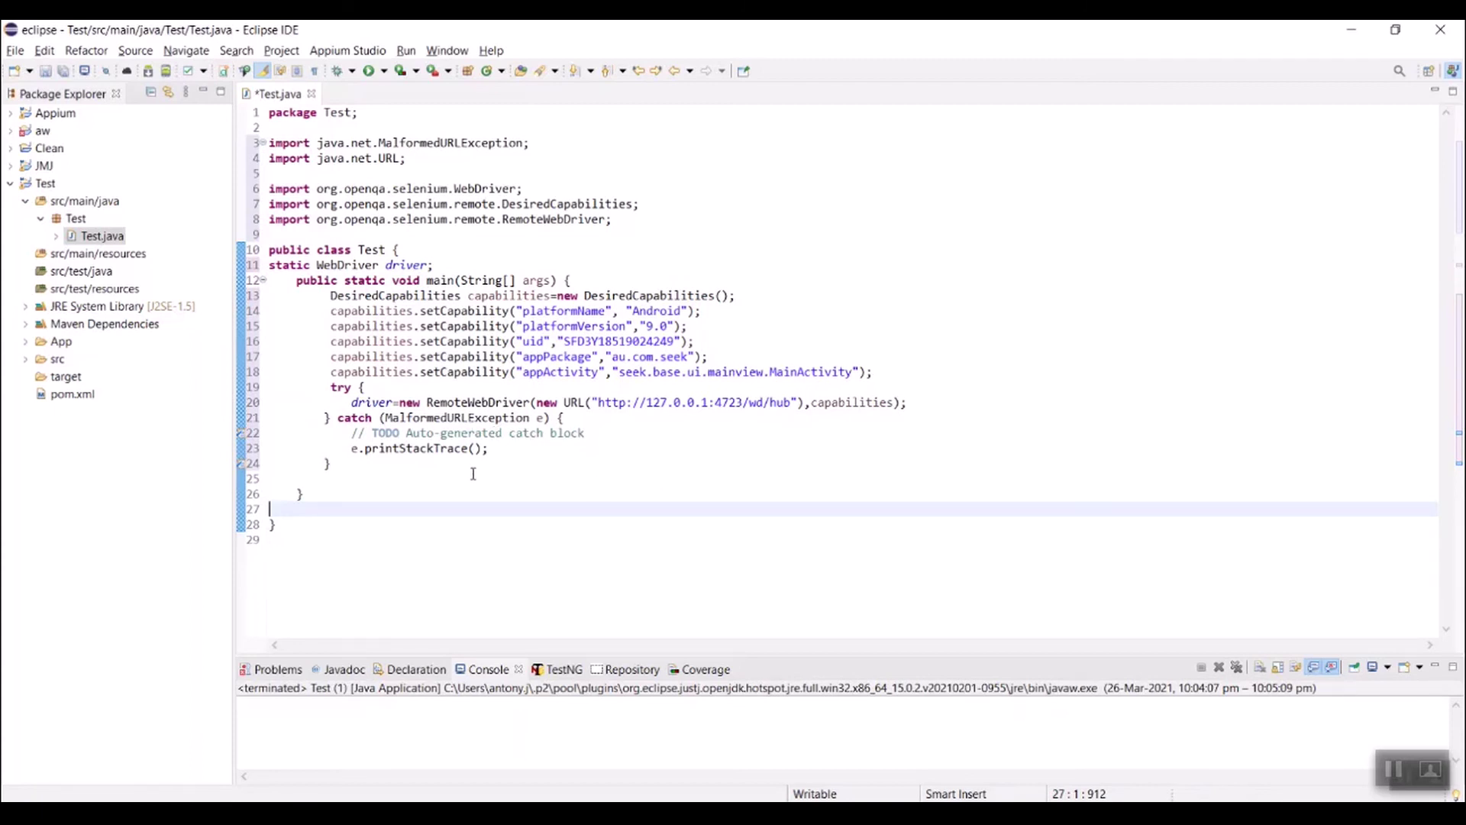
Step: Add blank lines after the catch block for the next statement
click(565, 420)
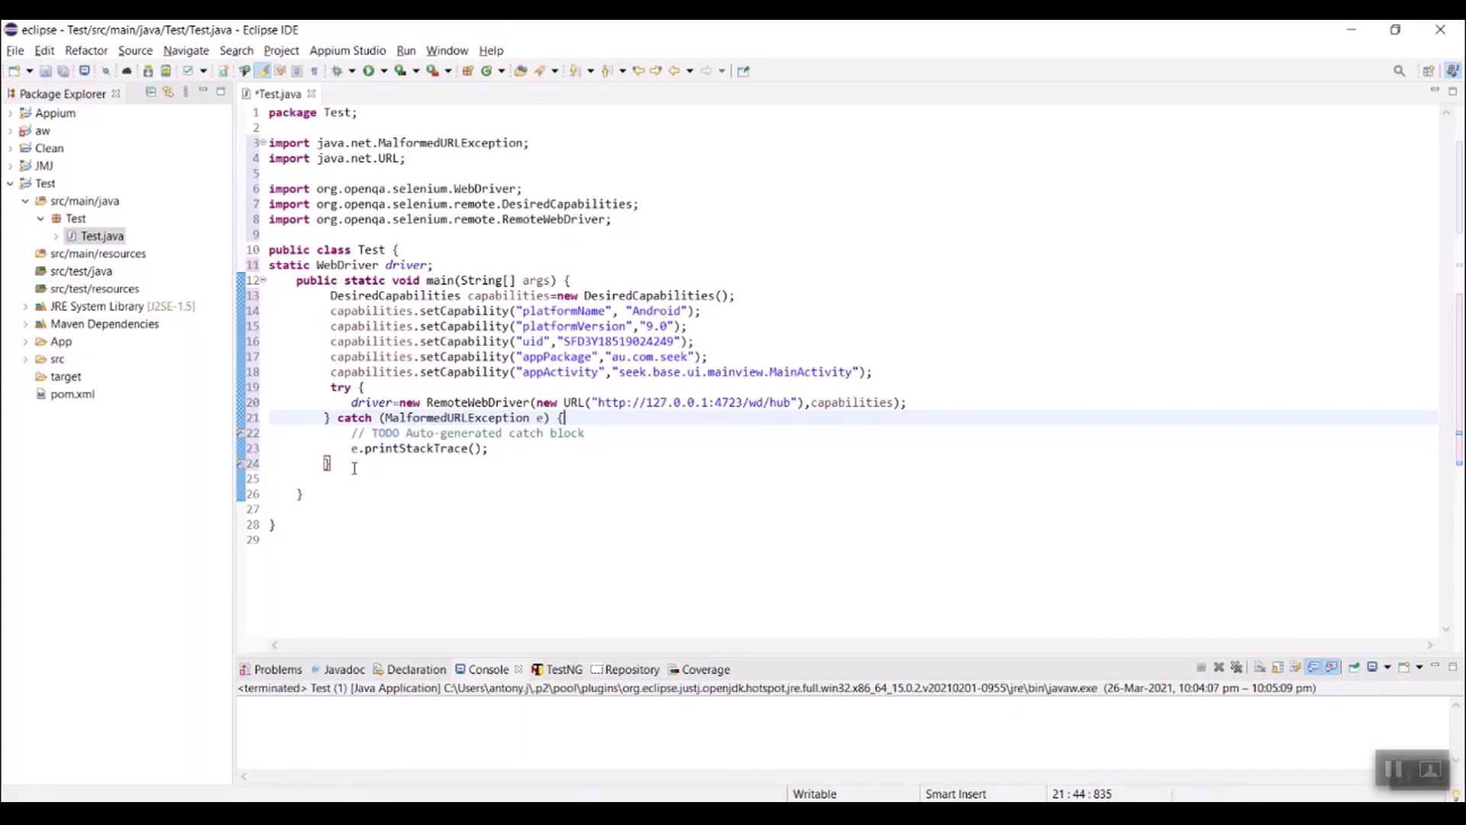
click(349, 469)
key(Return)
key(Return)
key(Return)
key(Return)
key(Return)
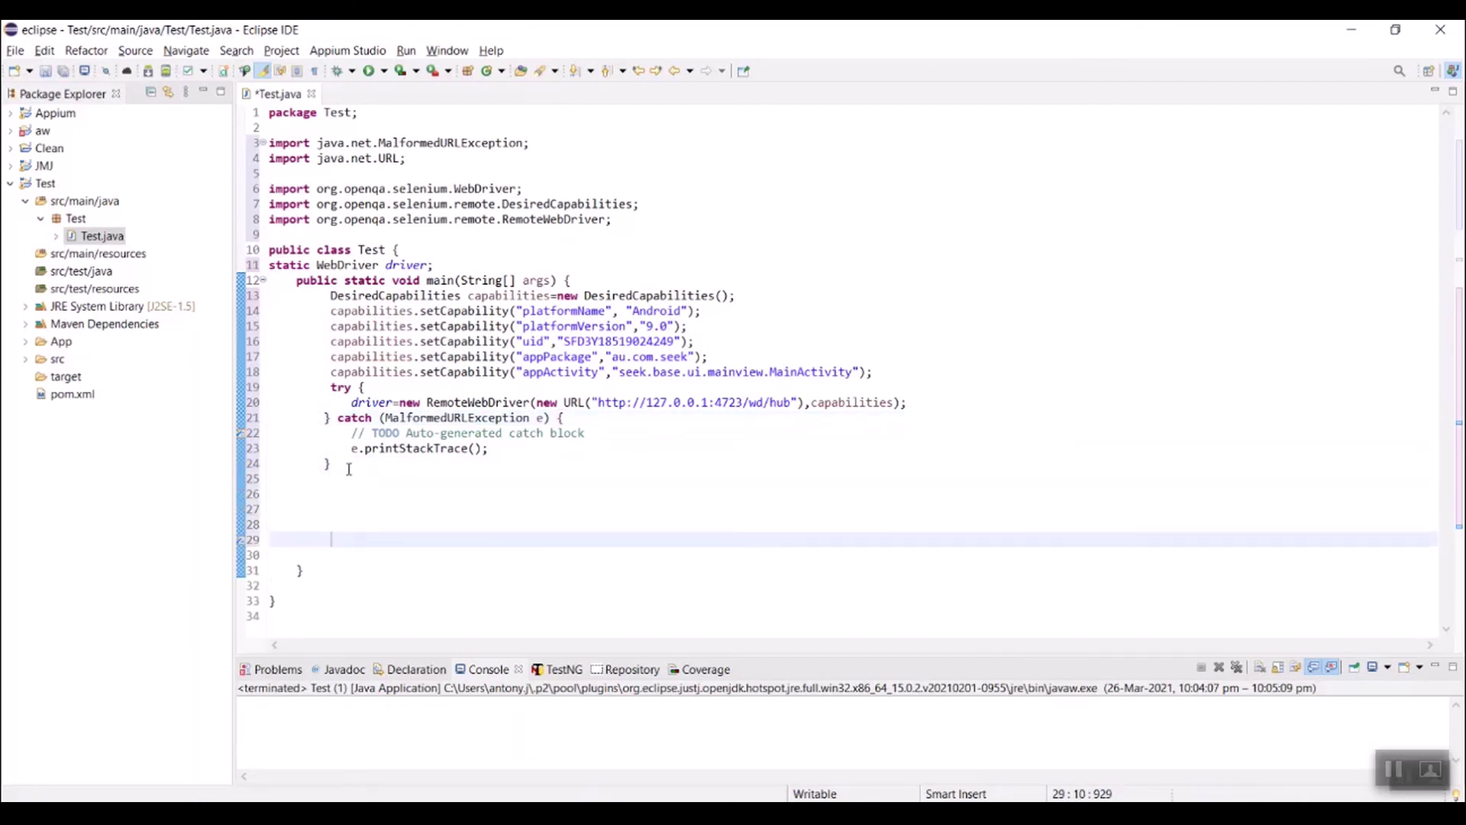
click(342, 508)
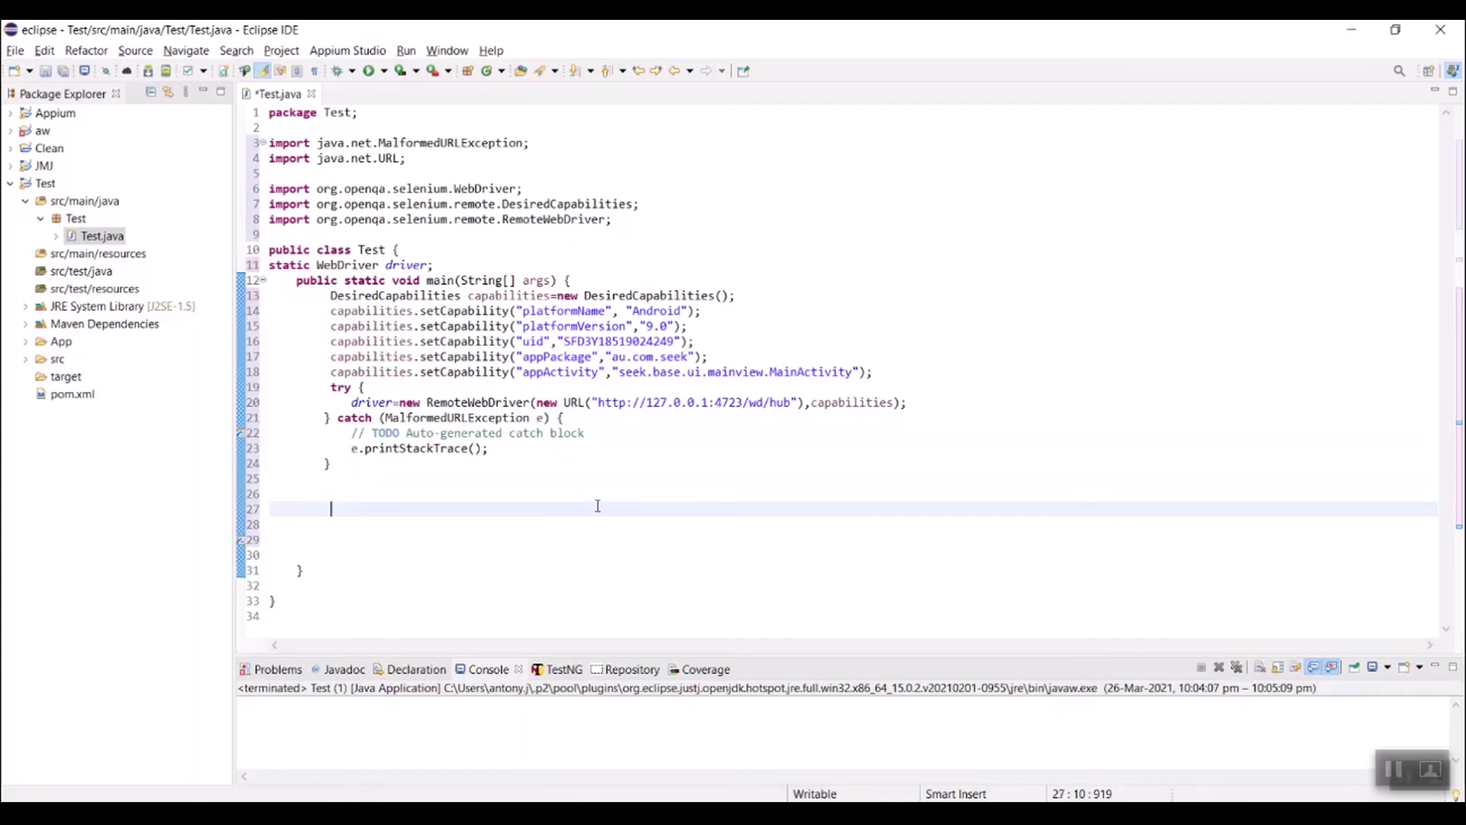
Step: Write driver.findElement(By.id("")) on line 28, then select the word appPackage on line 18
text(driver.f)
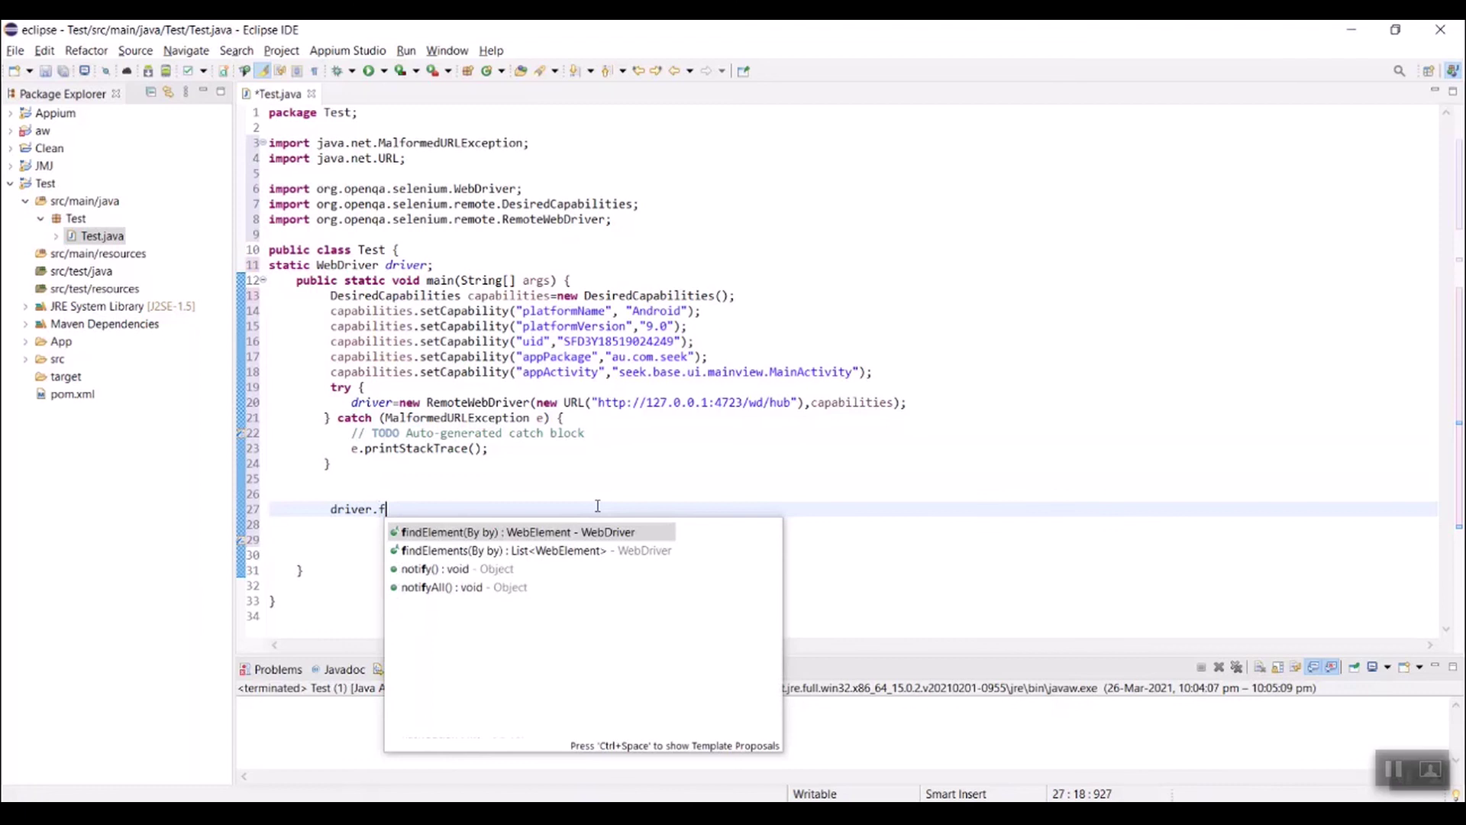
key(Return)
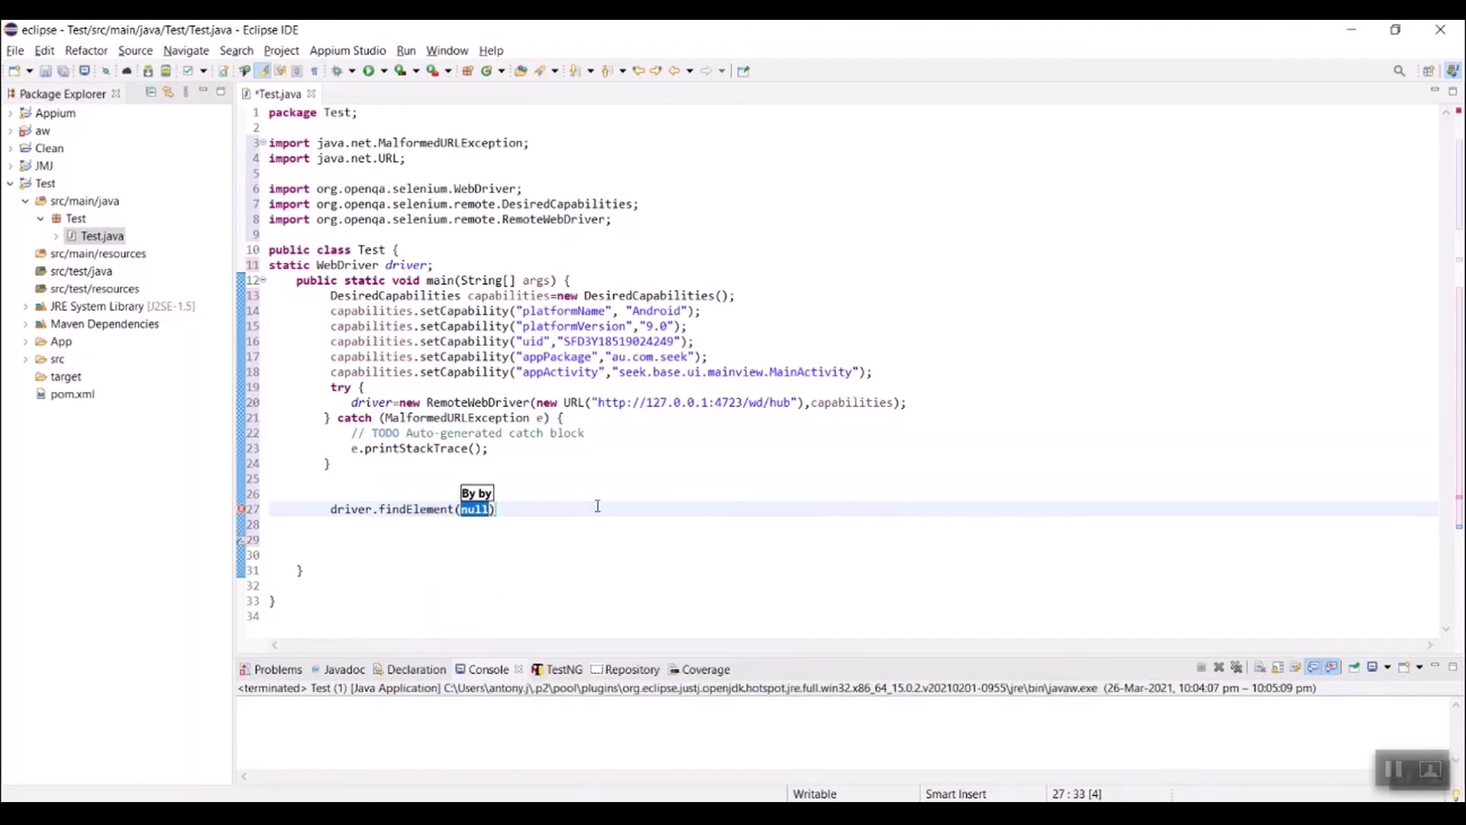
text(Bu)
key(BackSpace)
text(y)
text(.i)
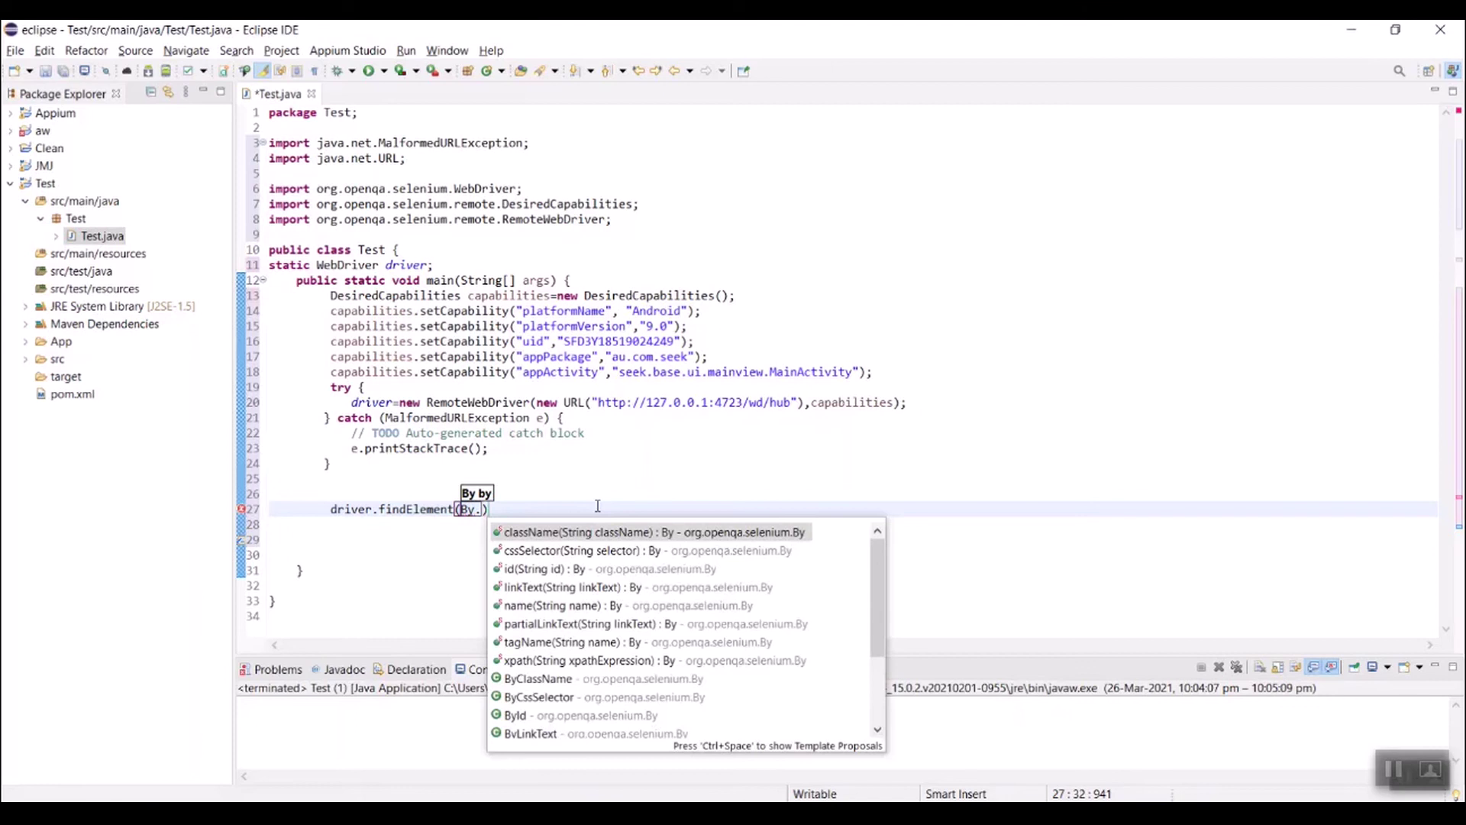
text(d)
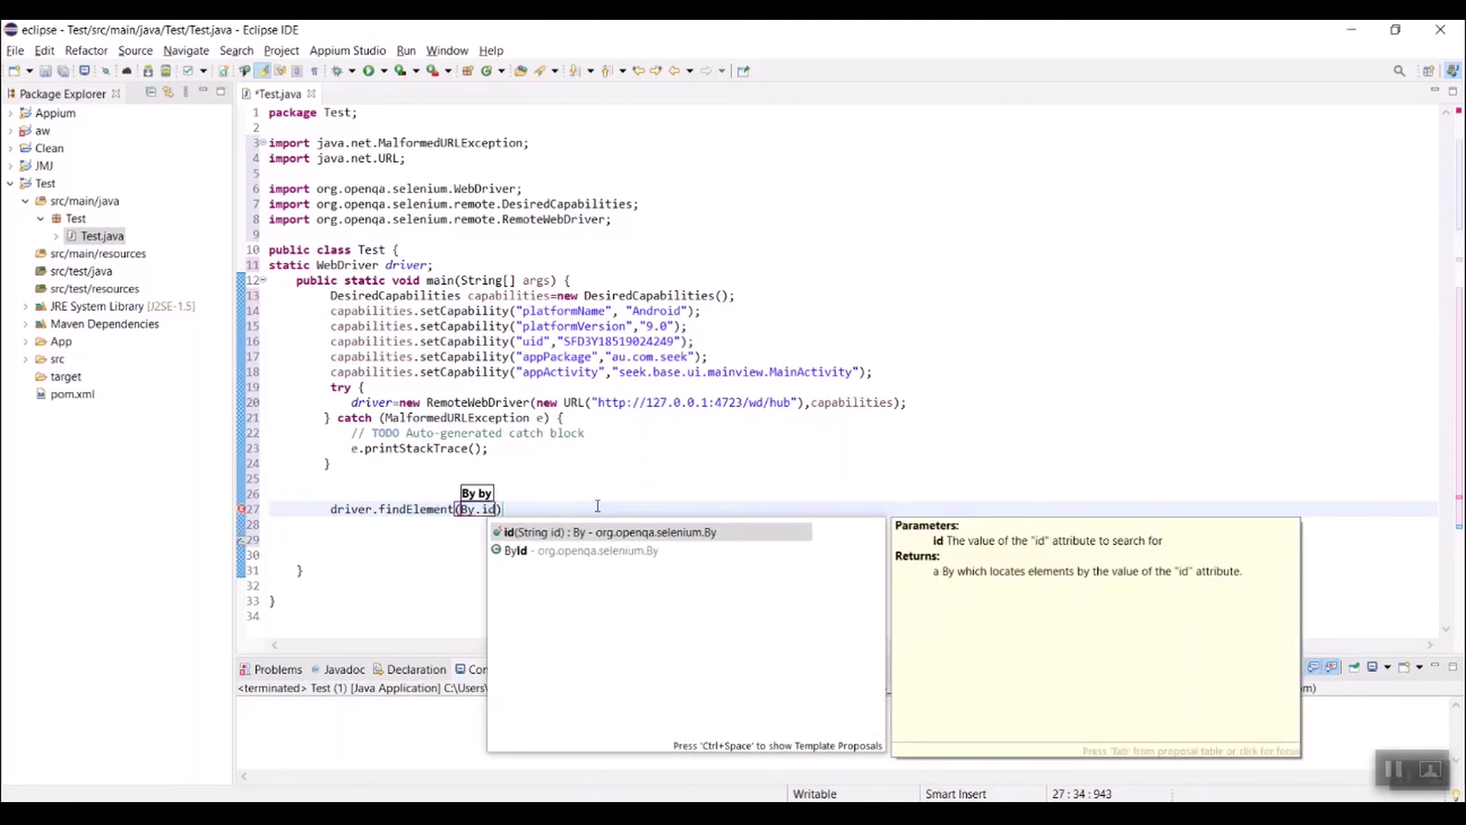
key(Return)
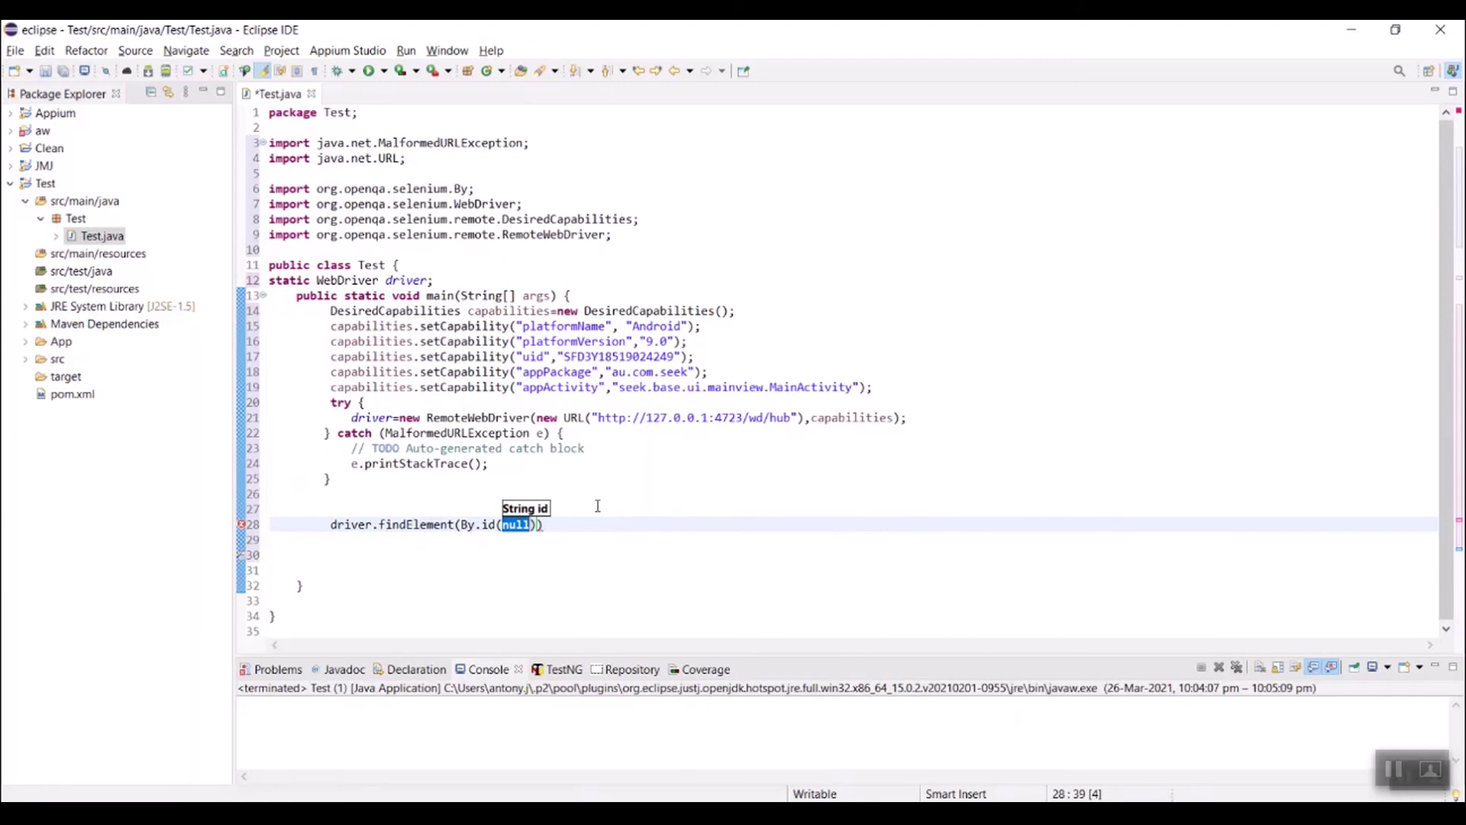
text(")
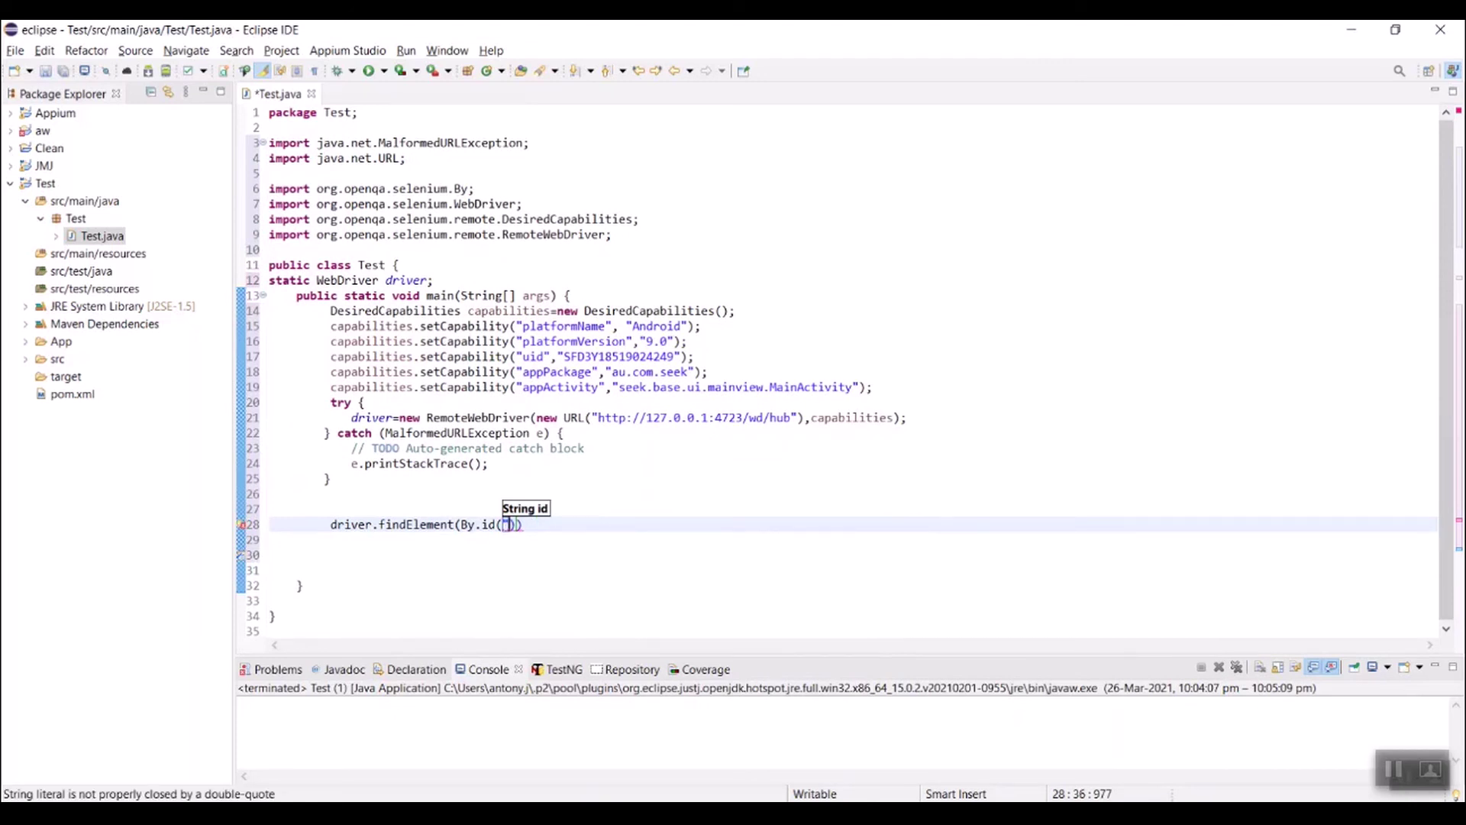
click(562, 535)
click(524, 525)
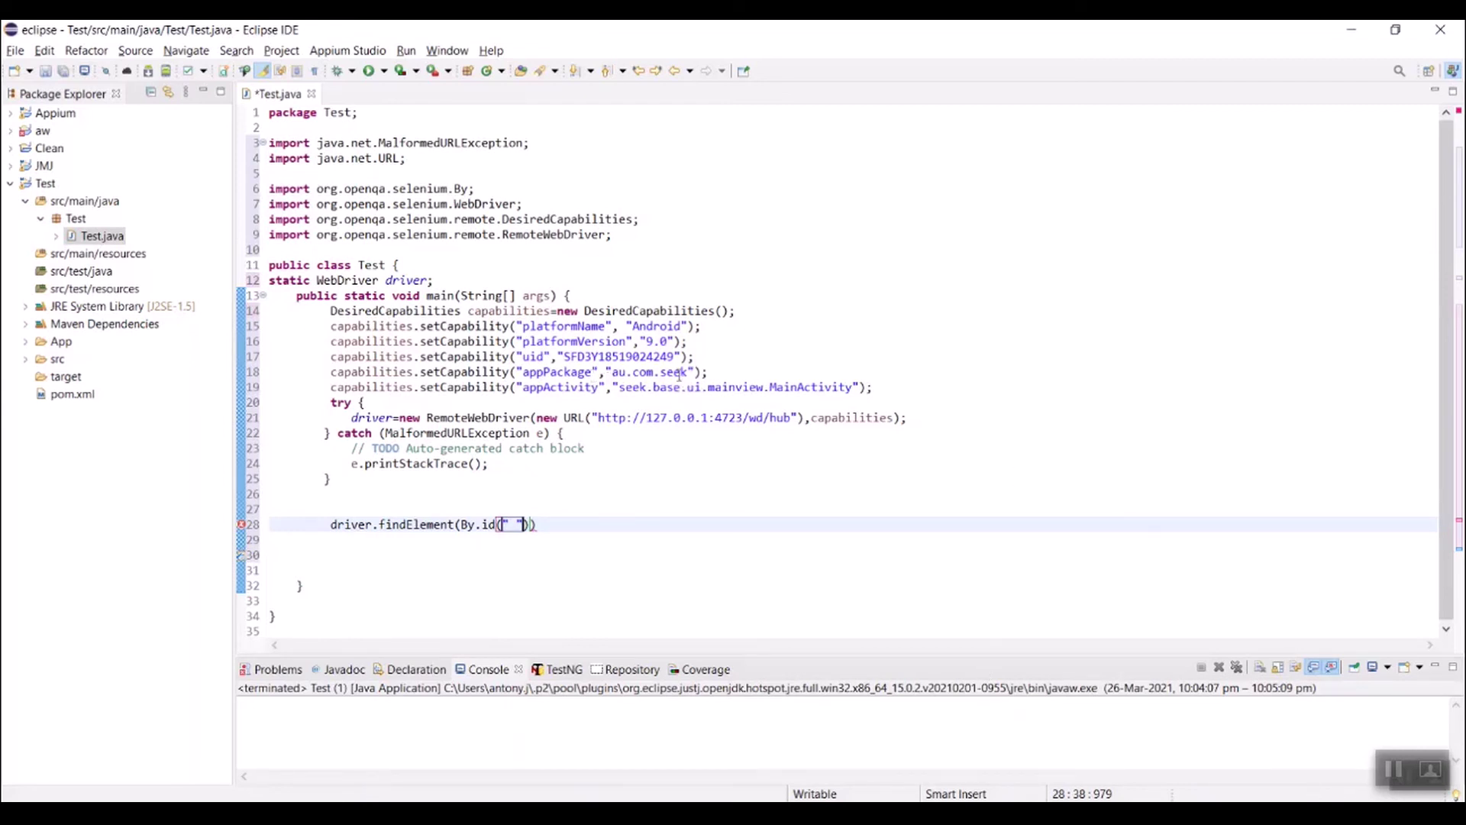
double_click(587, 372)
key(ctrl+c)
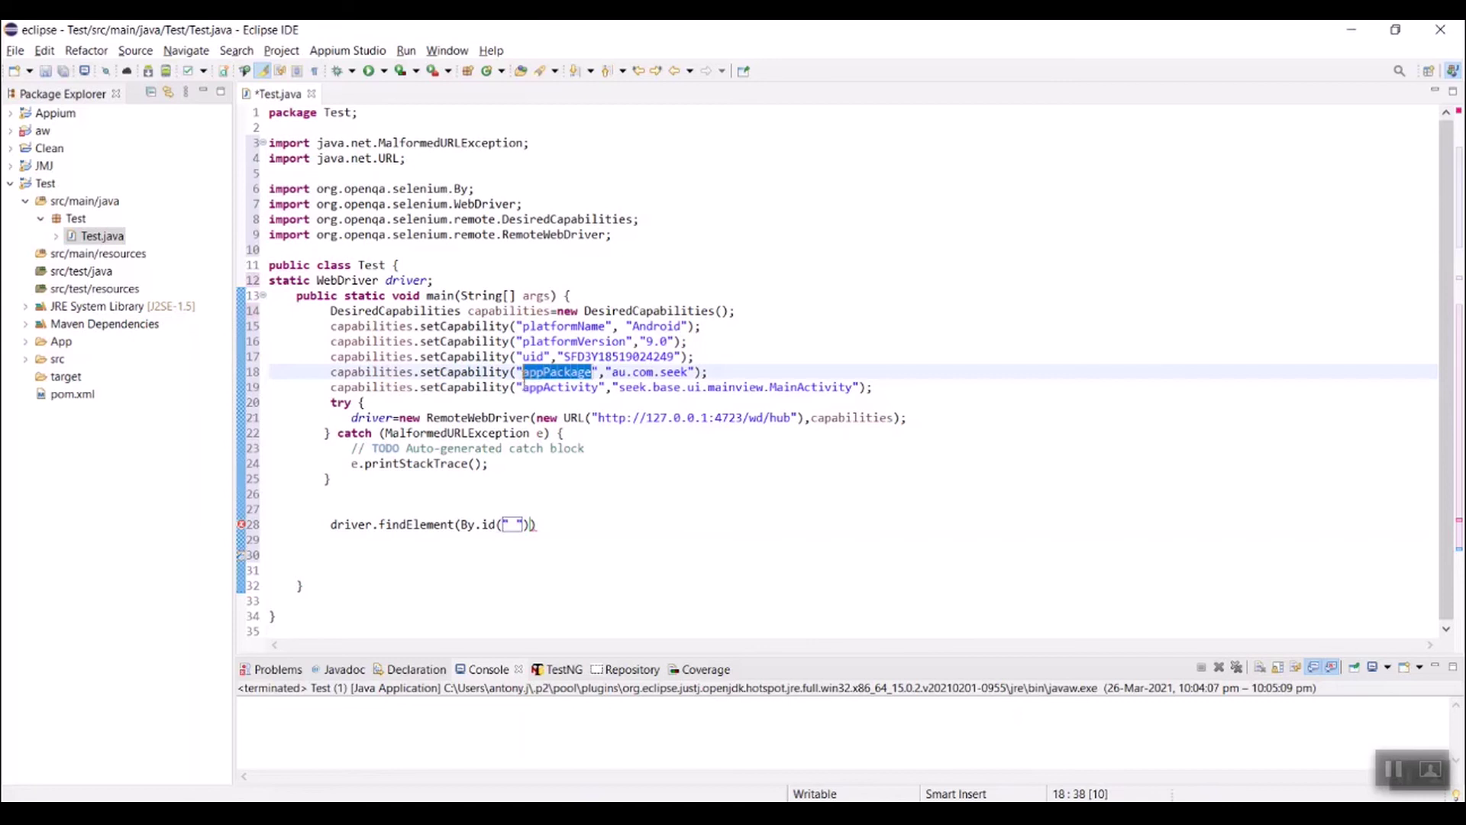
Step: Add an appPackage capability with value au.com.seek in Appium Inspector
click(974, 814)
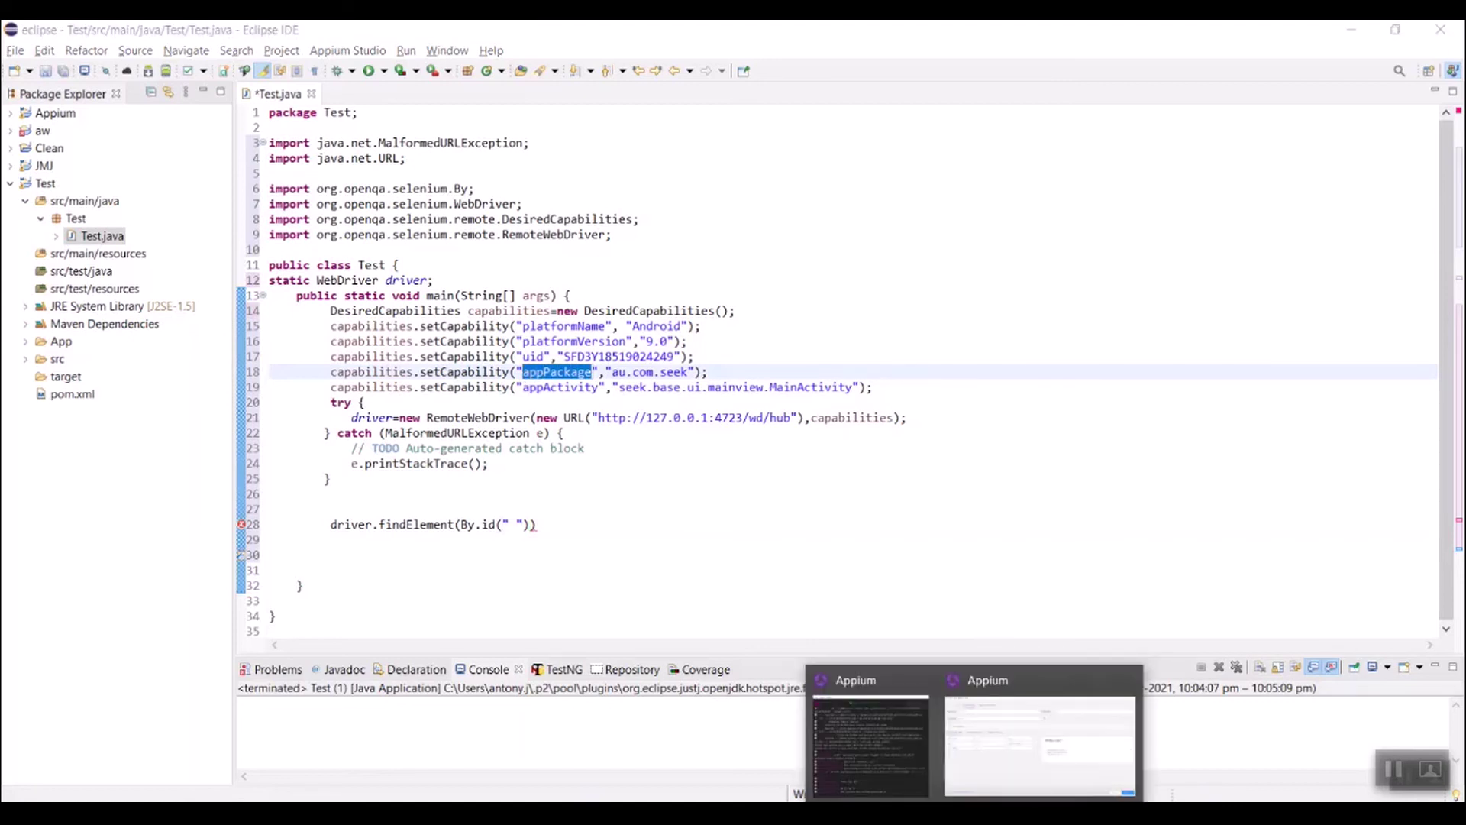
click(1038, 745)
click(543, 448)
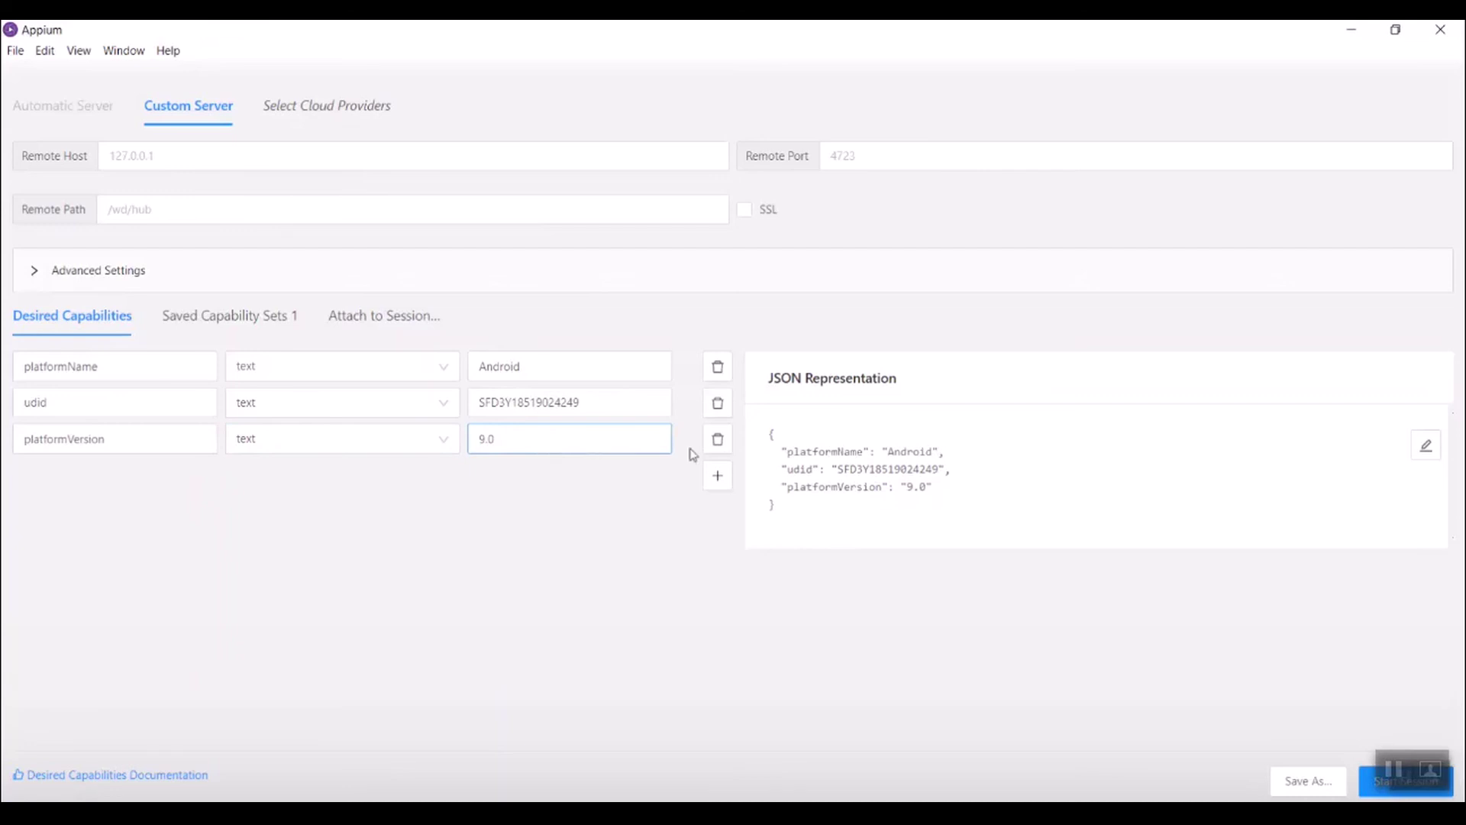
click(718, 479)
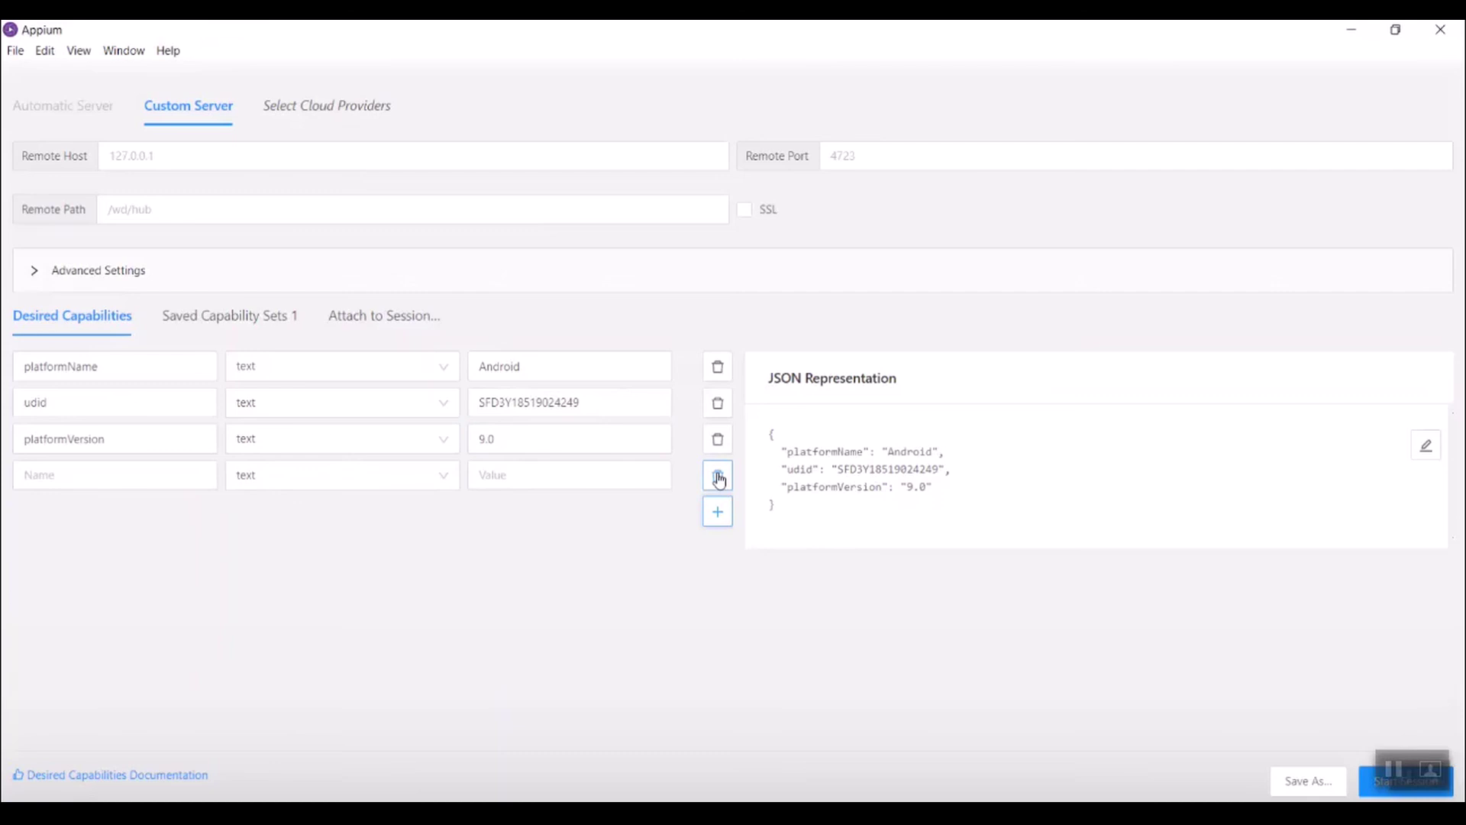
key(ctrl+v)
key(alt+Tab)
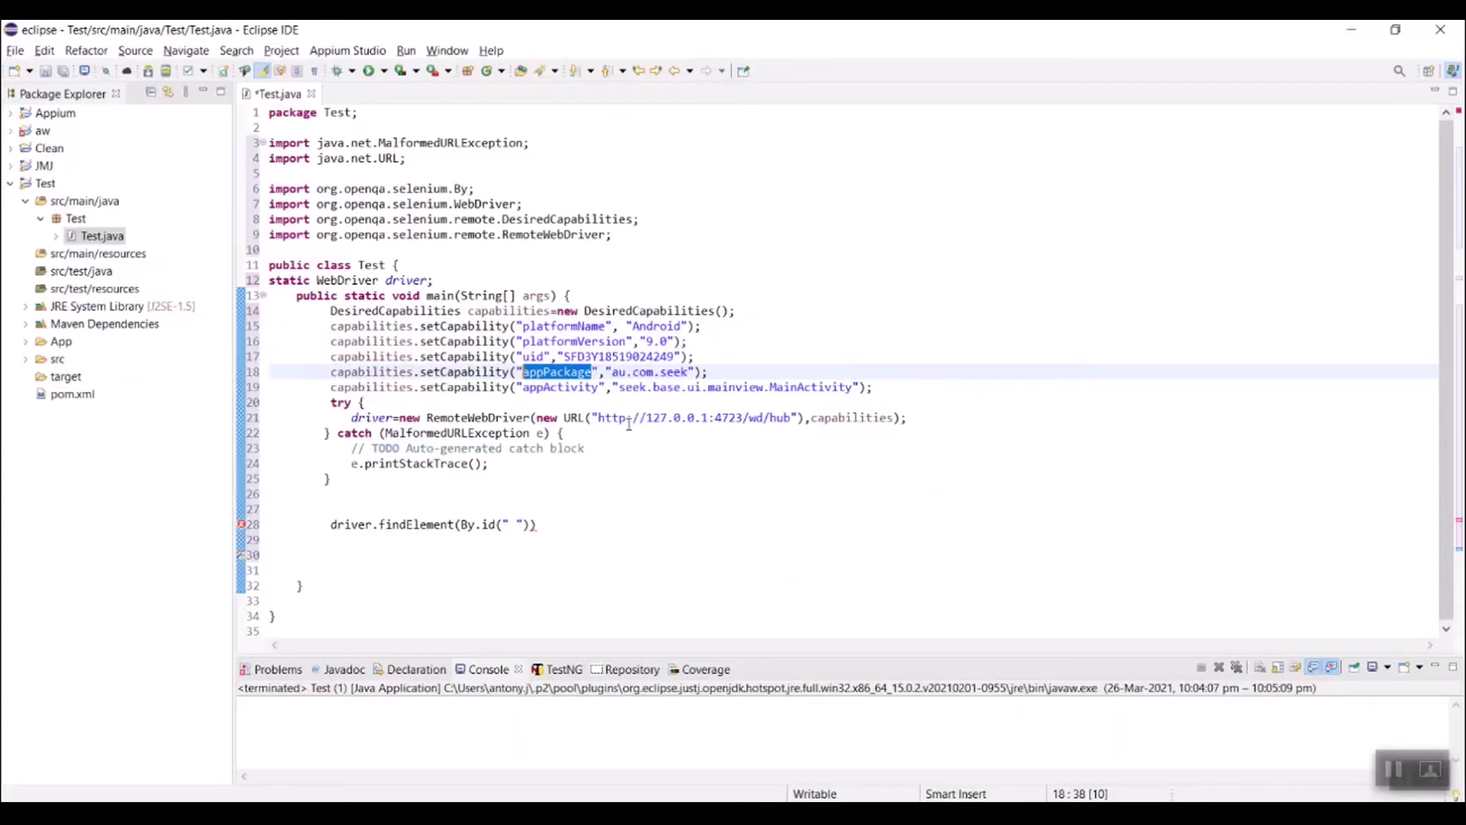
drag(613, 372, 690, 372)
key(ctrl+c)
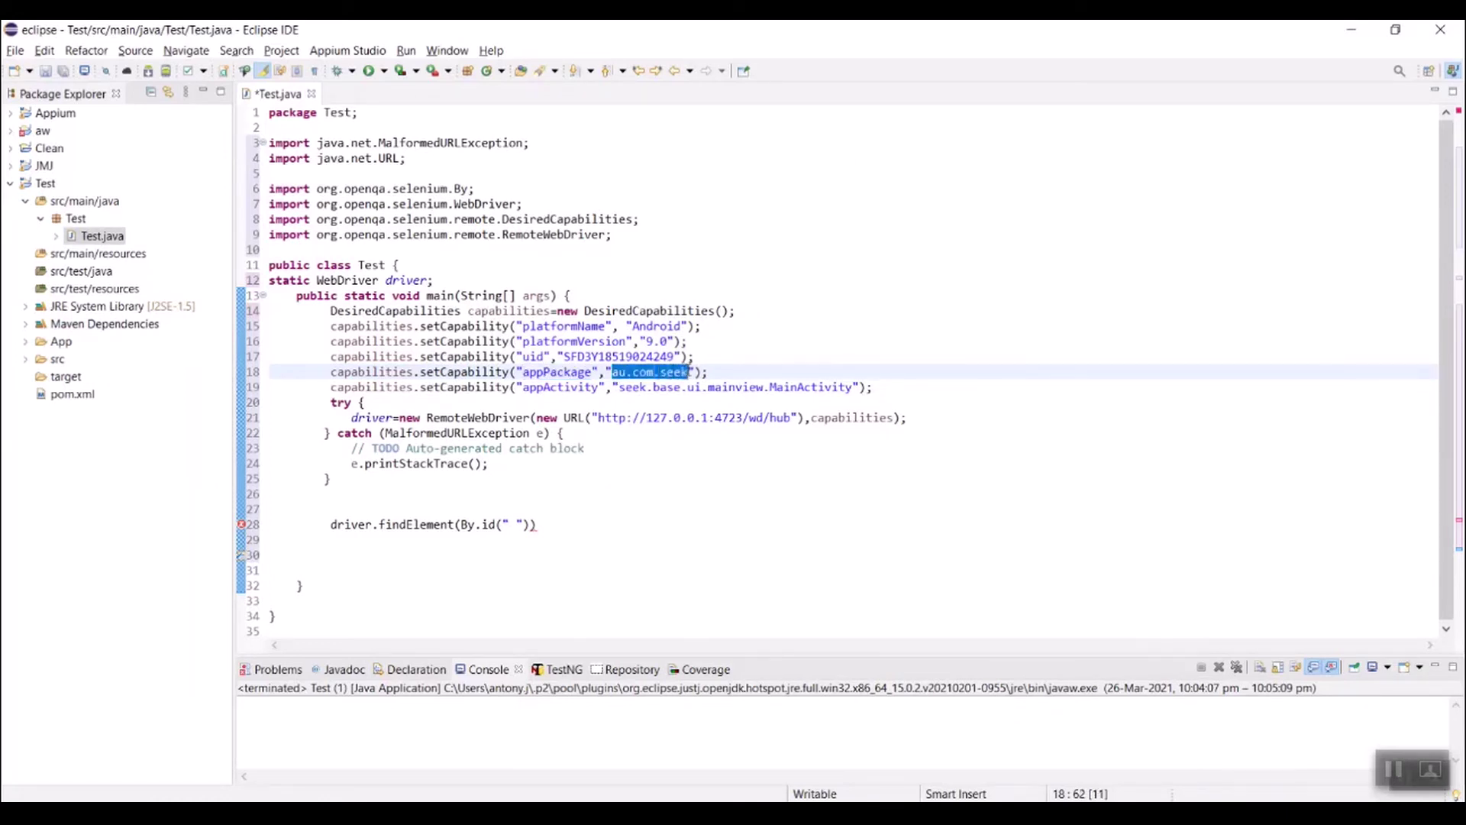
key(alt+Tab)
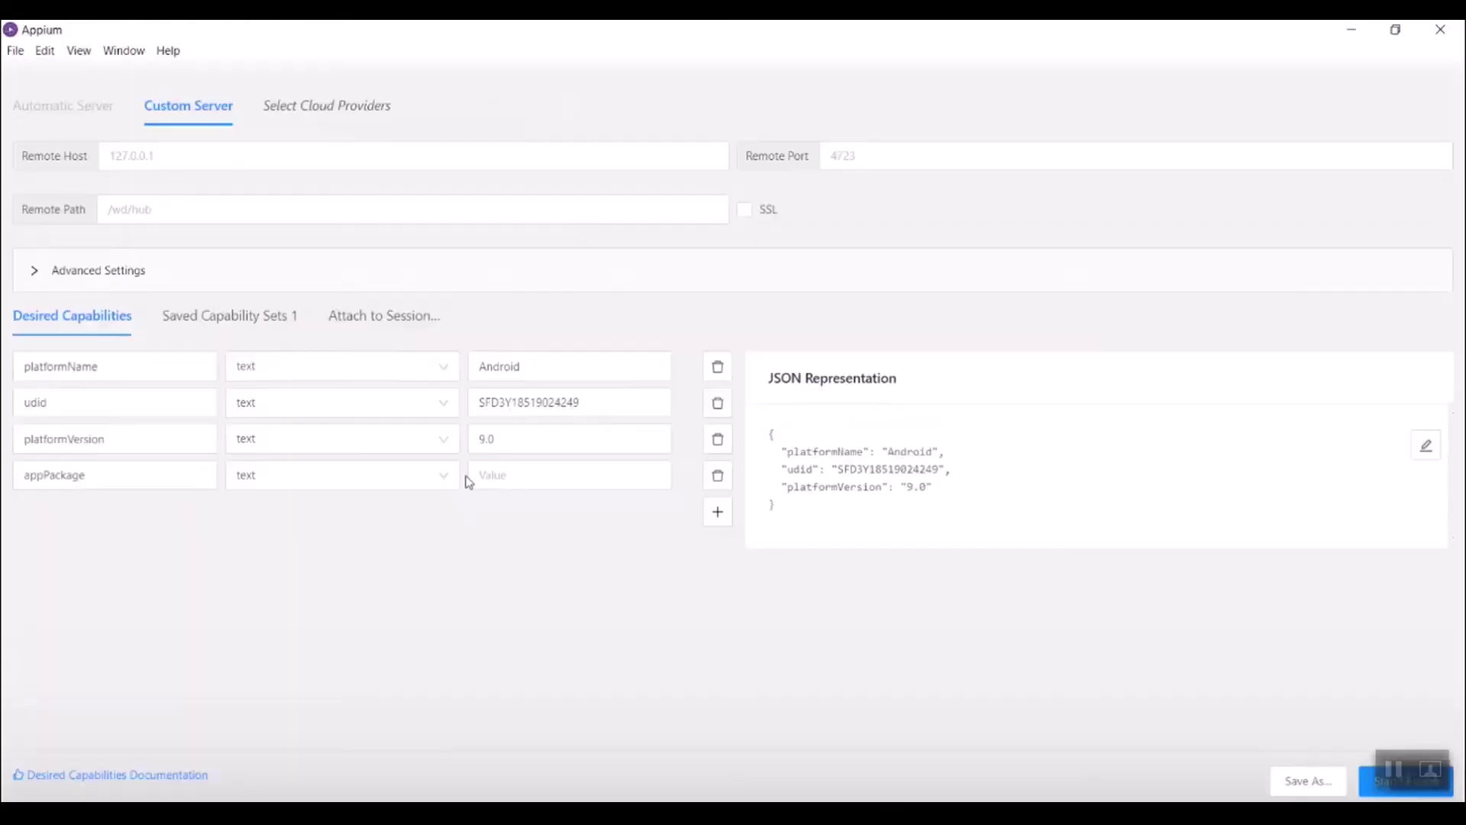
click(483, 474)
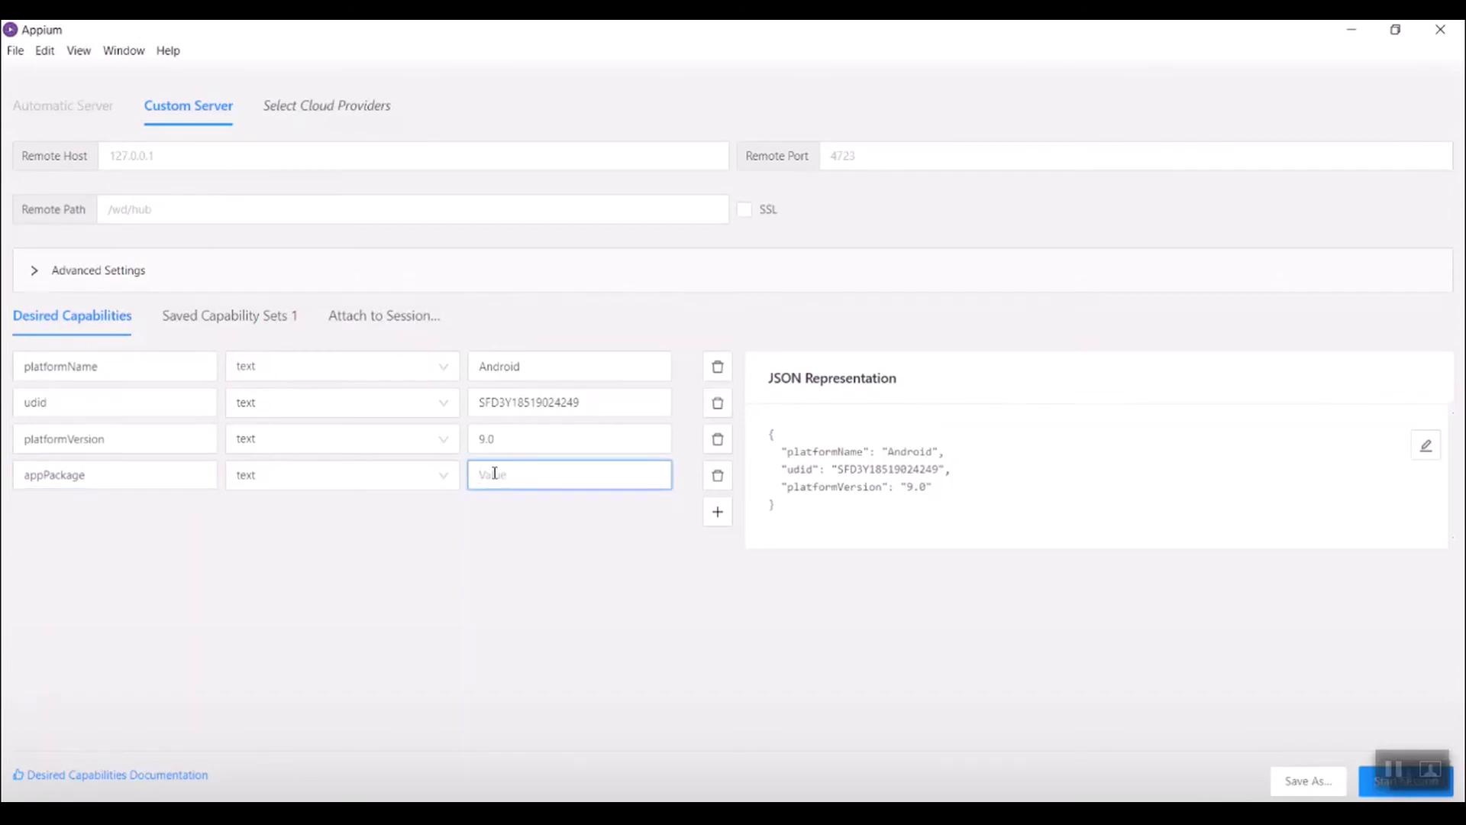
key(ctrl+v)
key(Tab)
key(Tab)
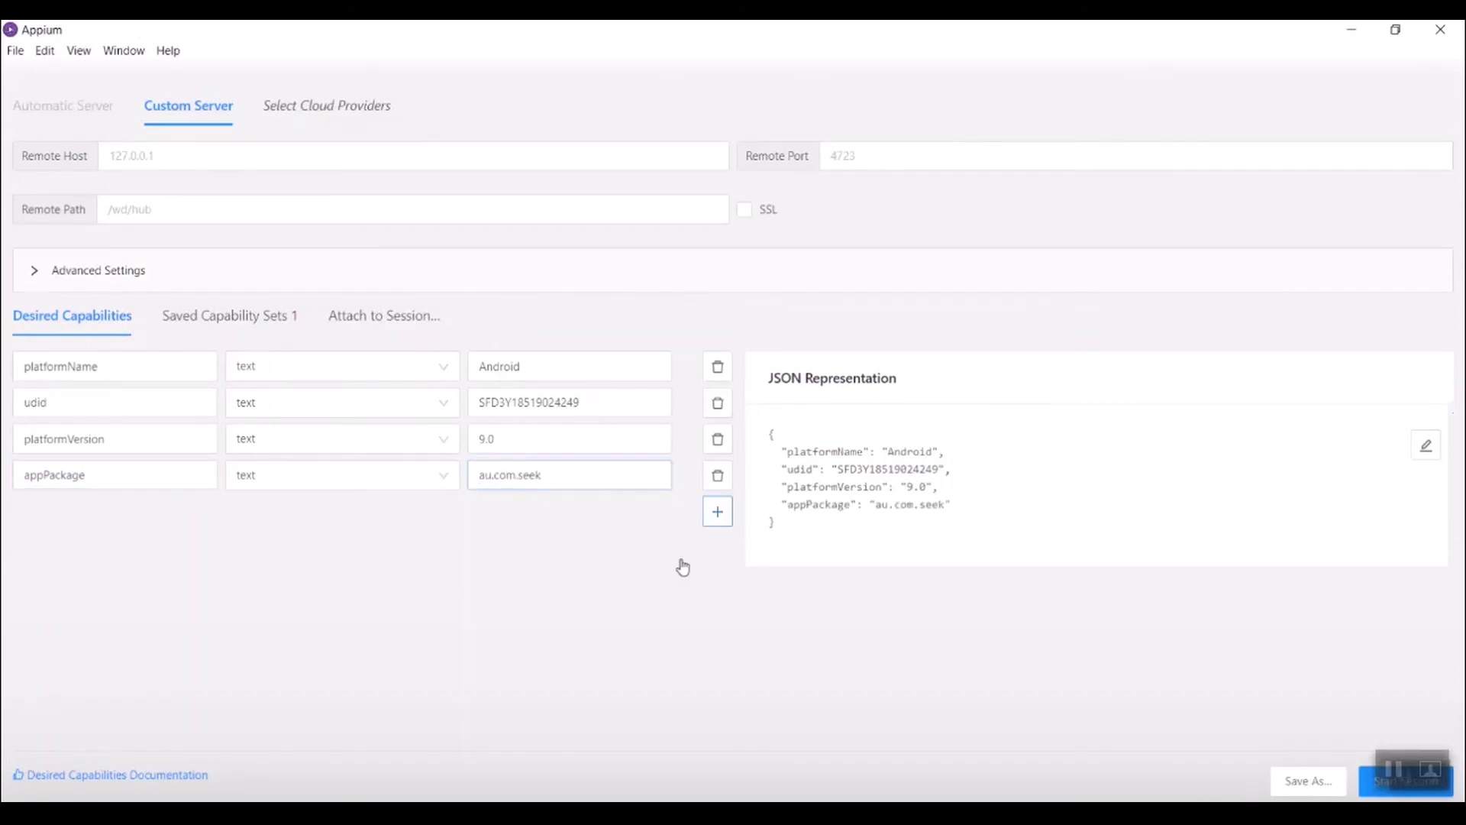
key(Return)
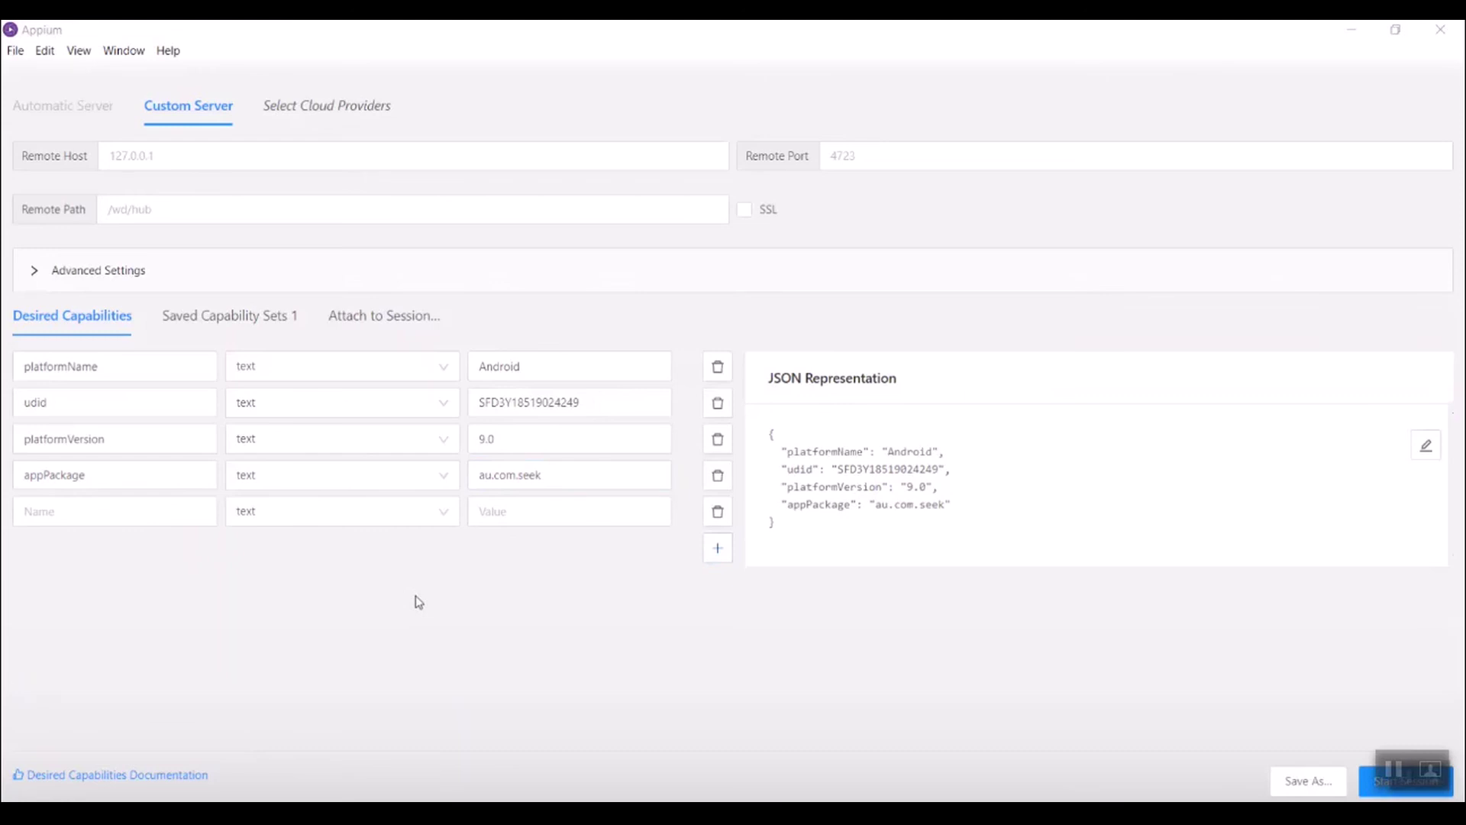
Step: Add an appActivity capability with value seek.base.ui.mainview.MainActivity
key(alt+Tab)
double_click(560, 388)
key(ctrl+c)
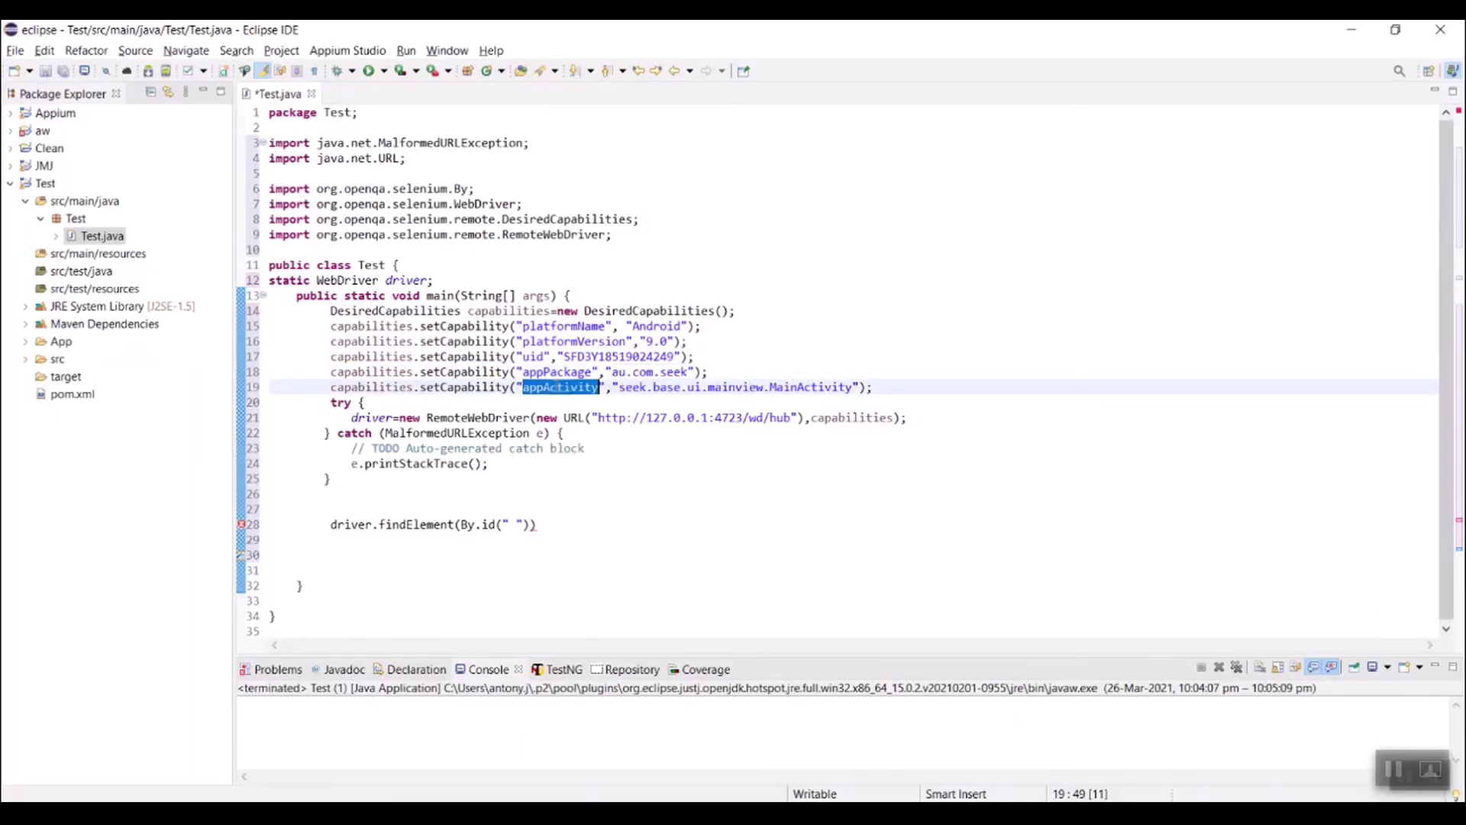
key(alt+Tab)
click(150, 502)
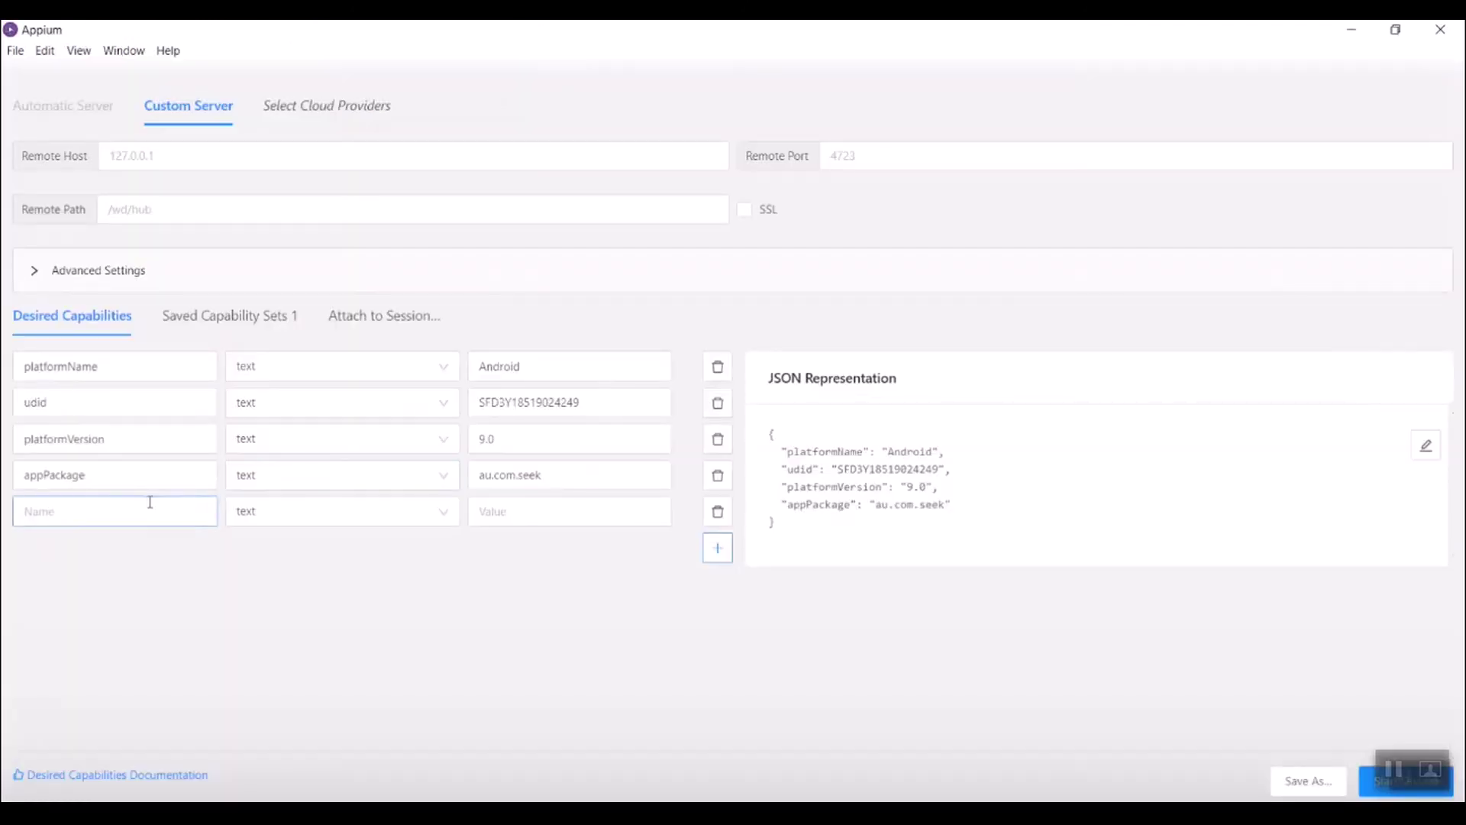
key(ctrl+v)
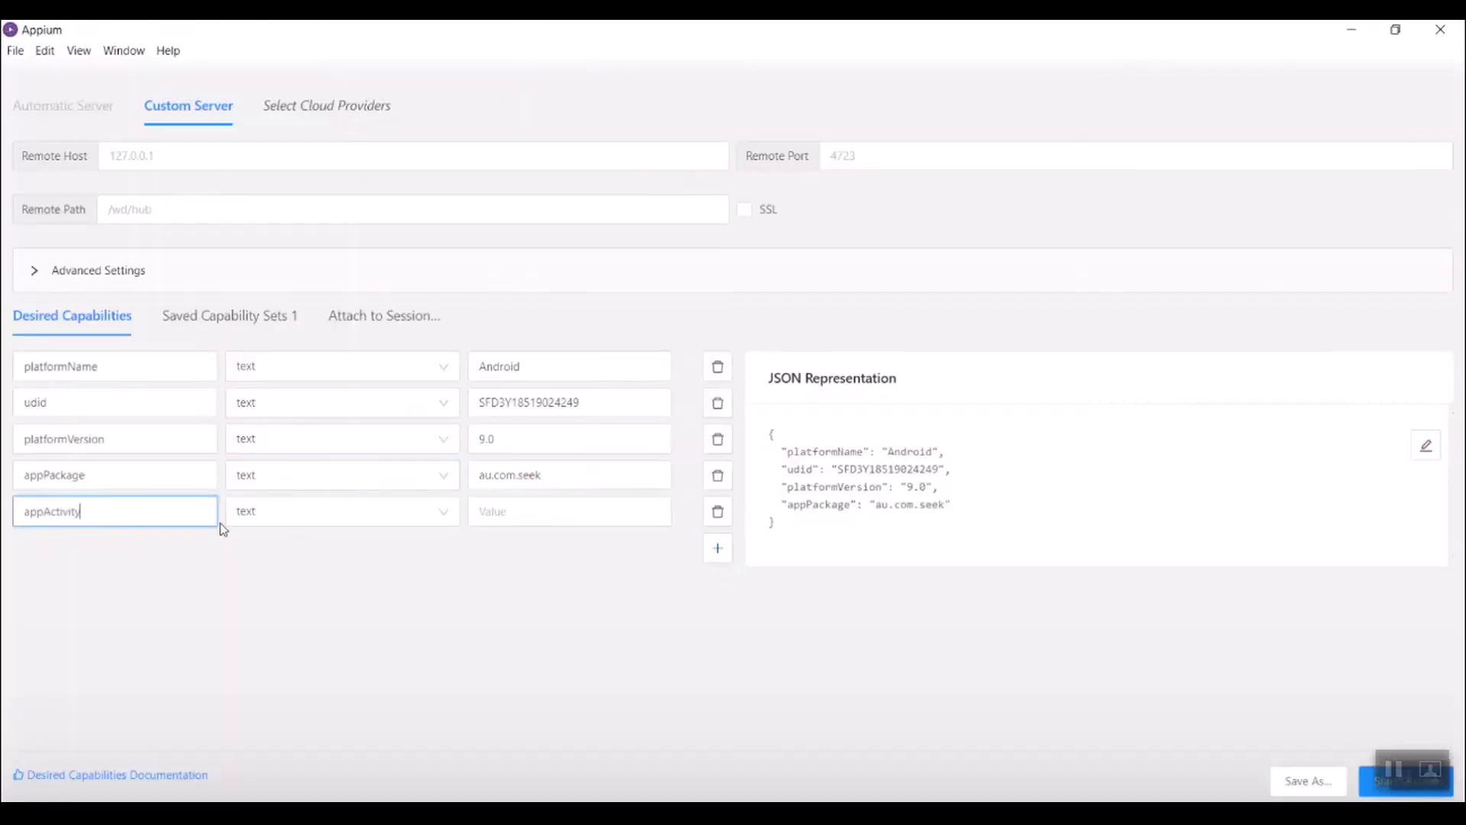
key(alt+Tab)
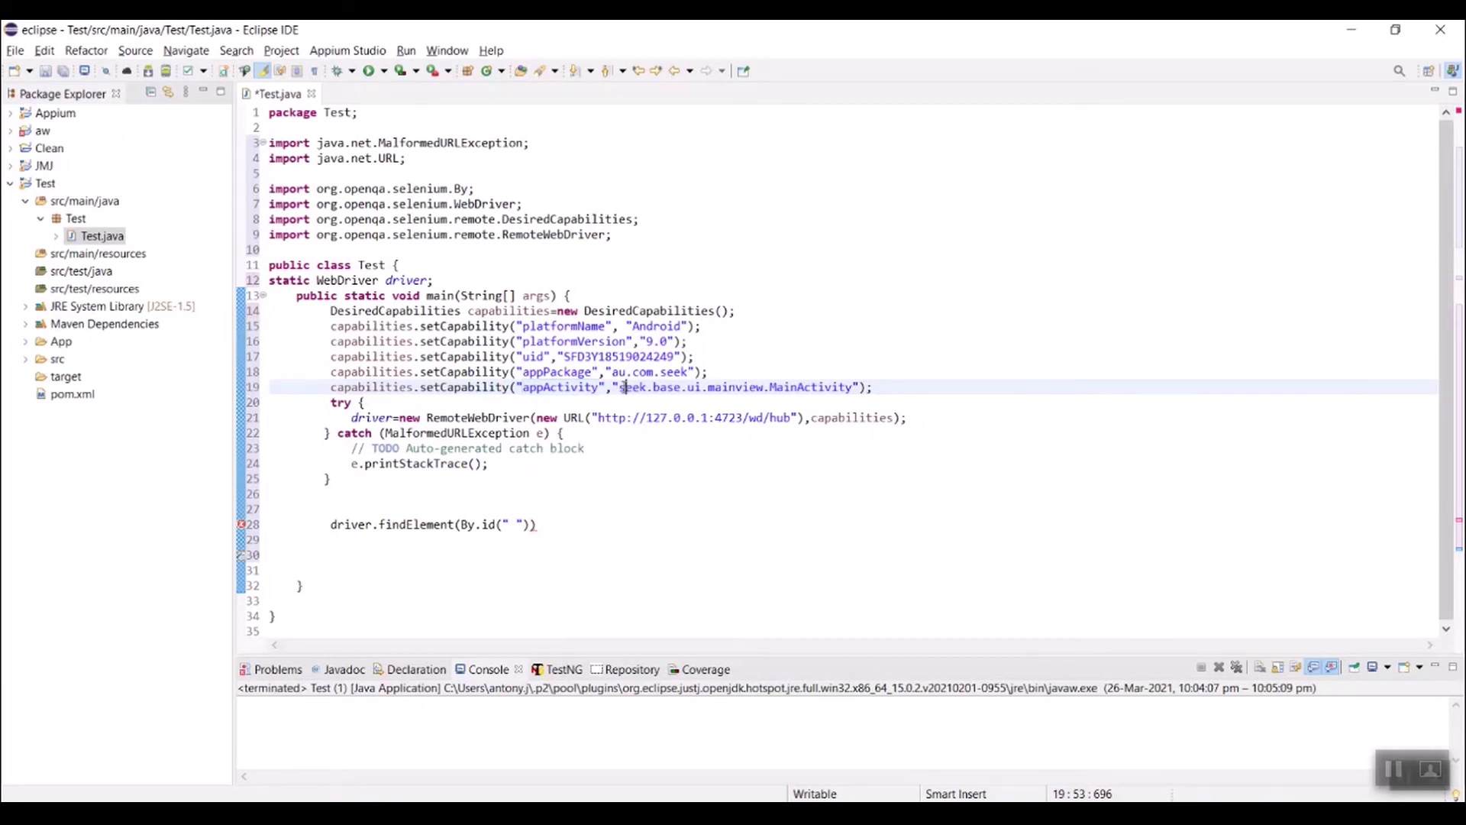
drag(620, 387, 851, 391)
key(ctrl+c)
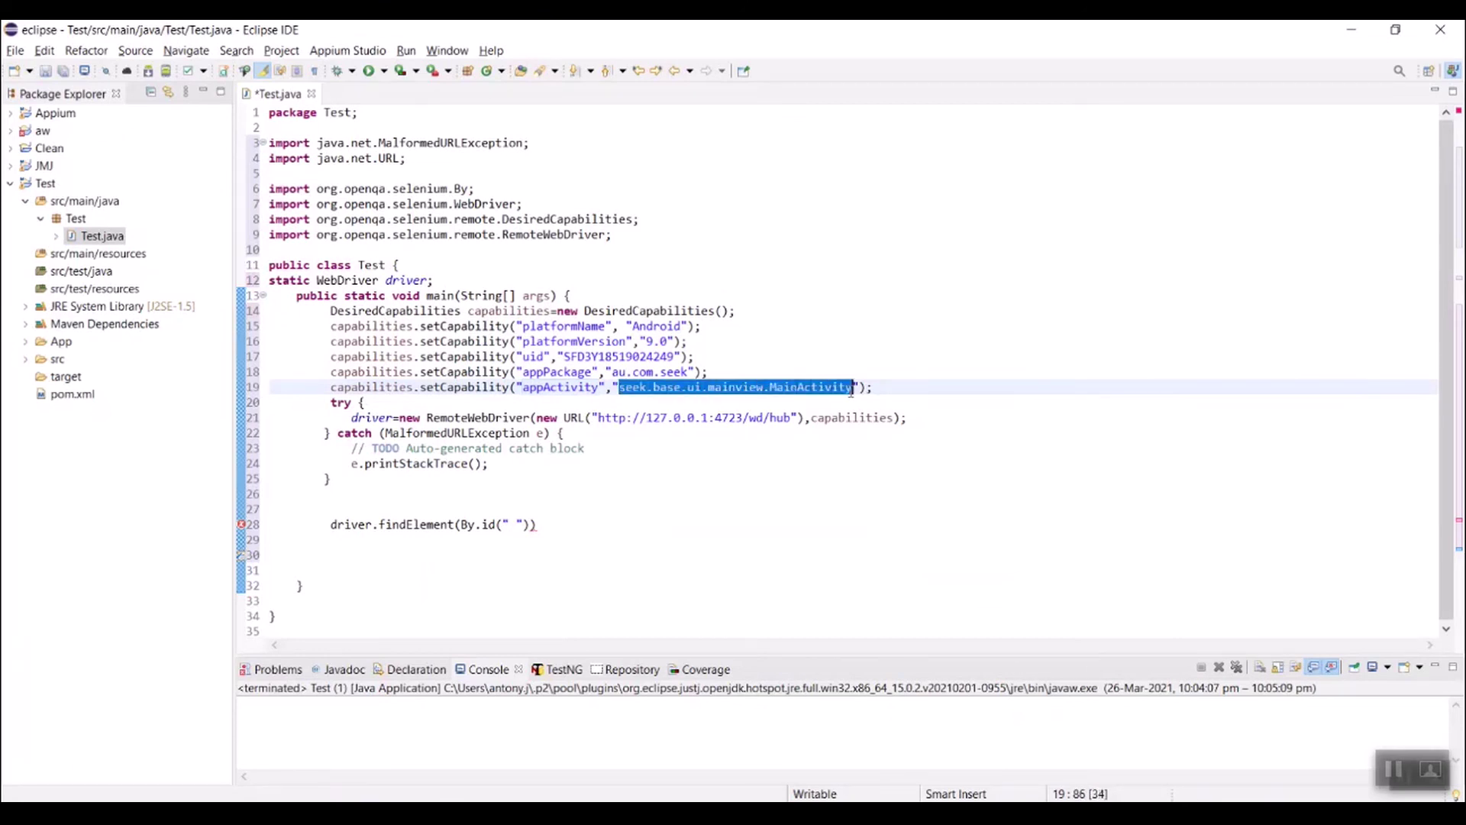
key(alt+Tab)
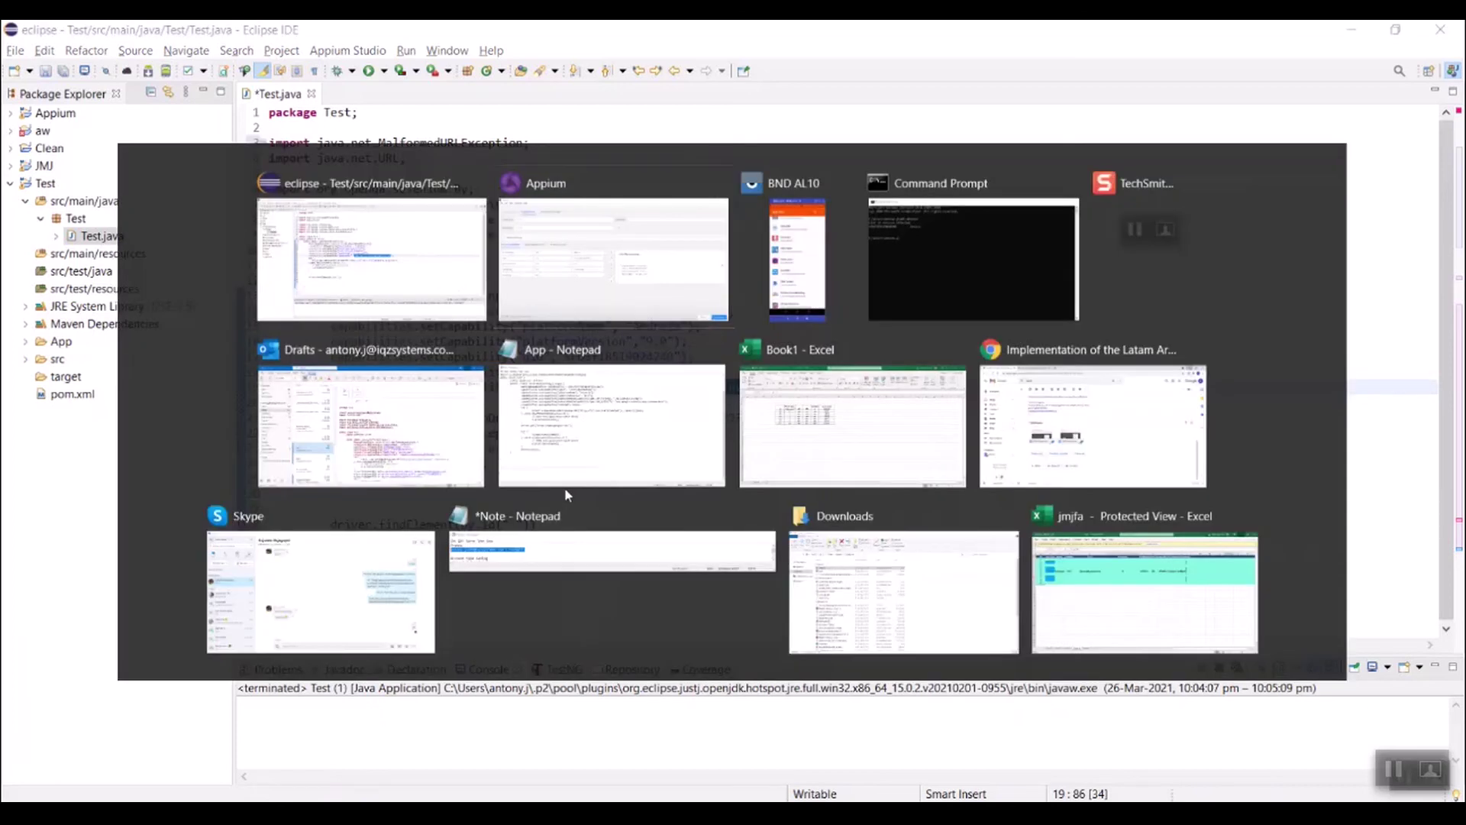
click(573, 510)
key(ctrl+v)
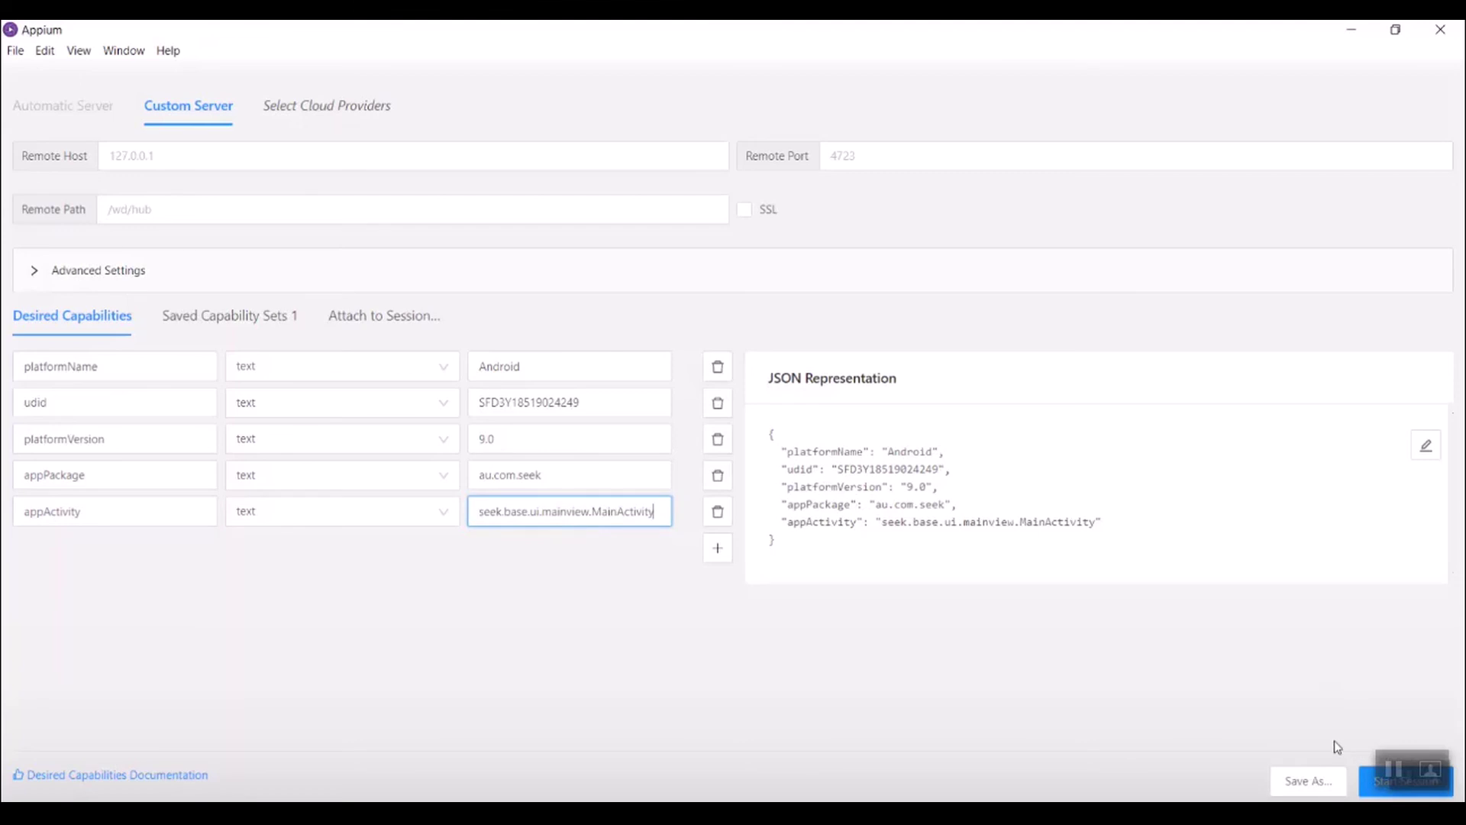
click(1369, 792)
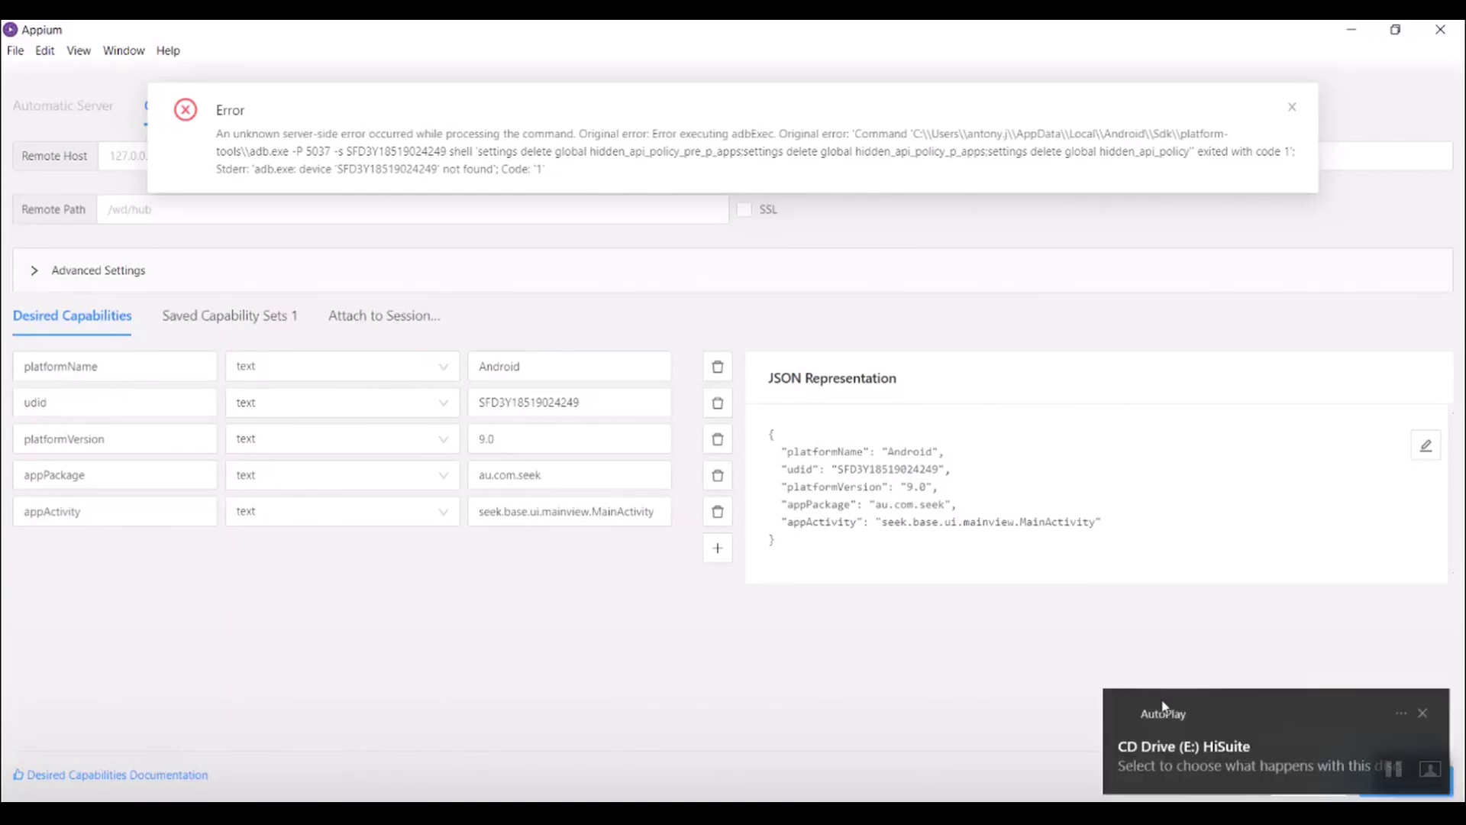
click(1293, 107)
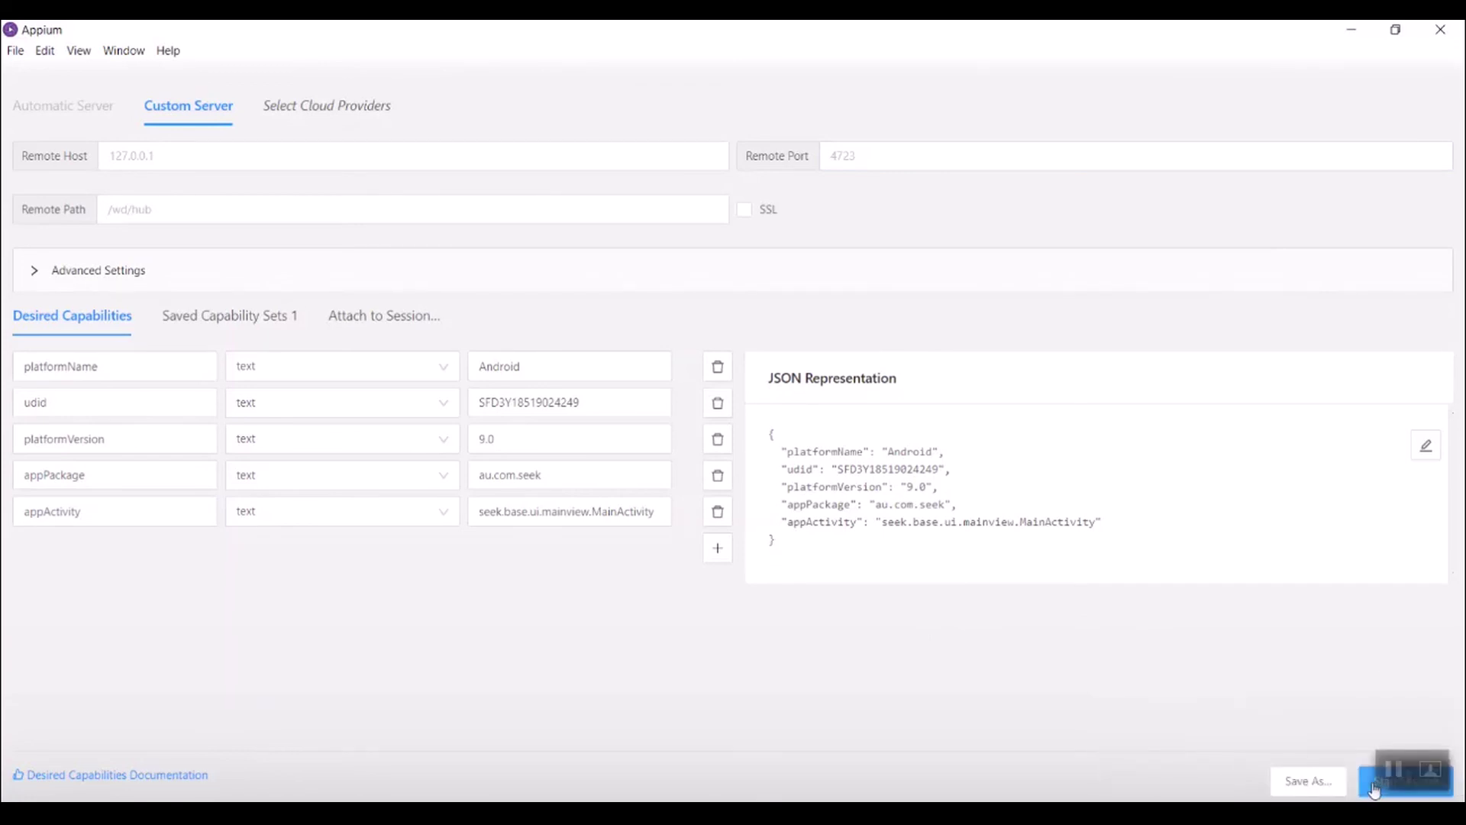
Step: Start the Appium session and copy the Email field's id au.com.seek:id/input_email
click(1373, 789)
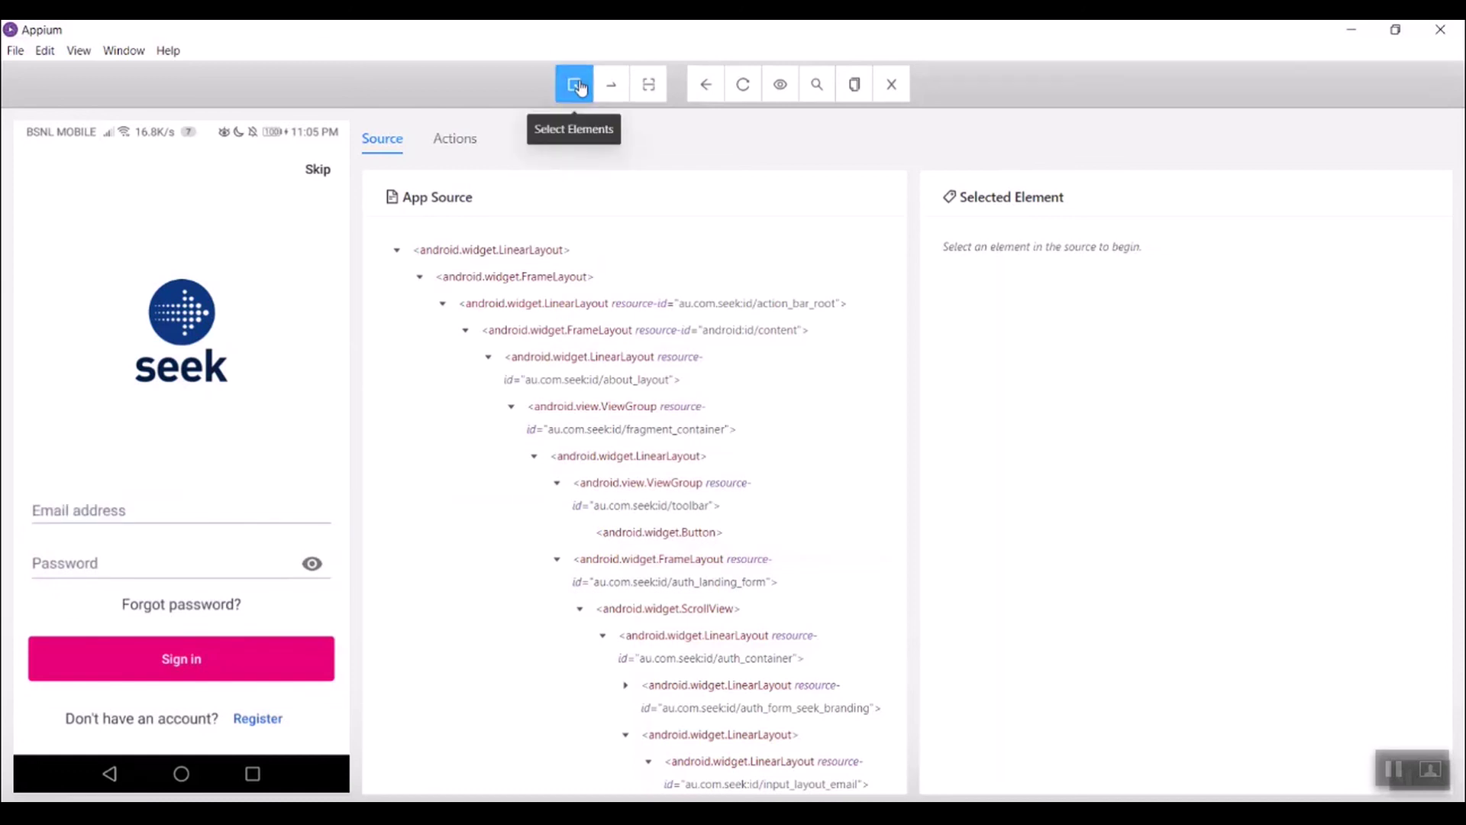
click(111, 515)
drag(1191, 337, 1048, 341)
key(ctrl+c)
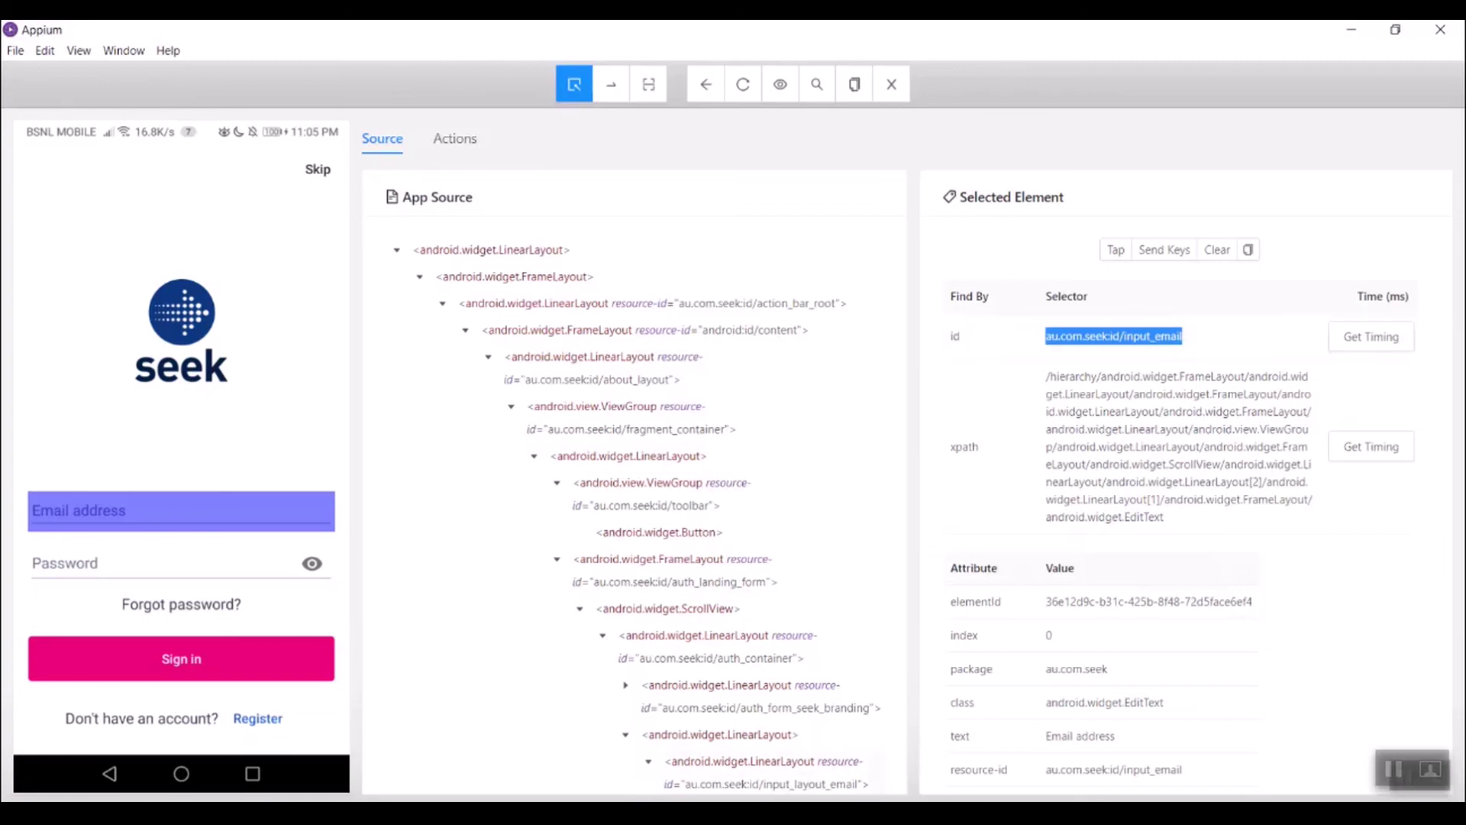
key(alt+Tab)
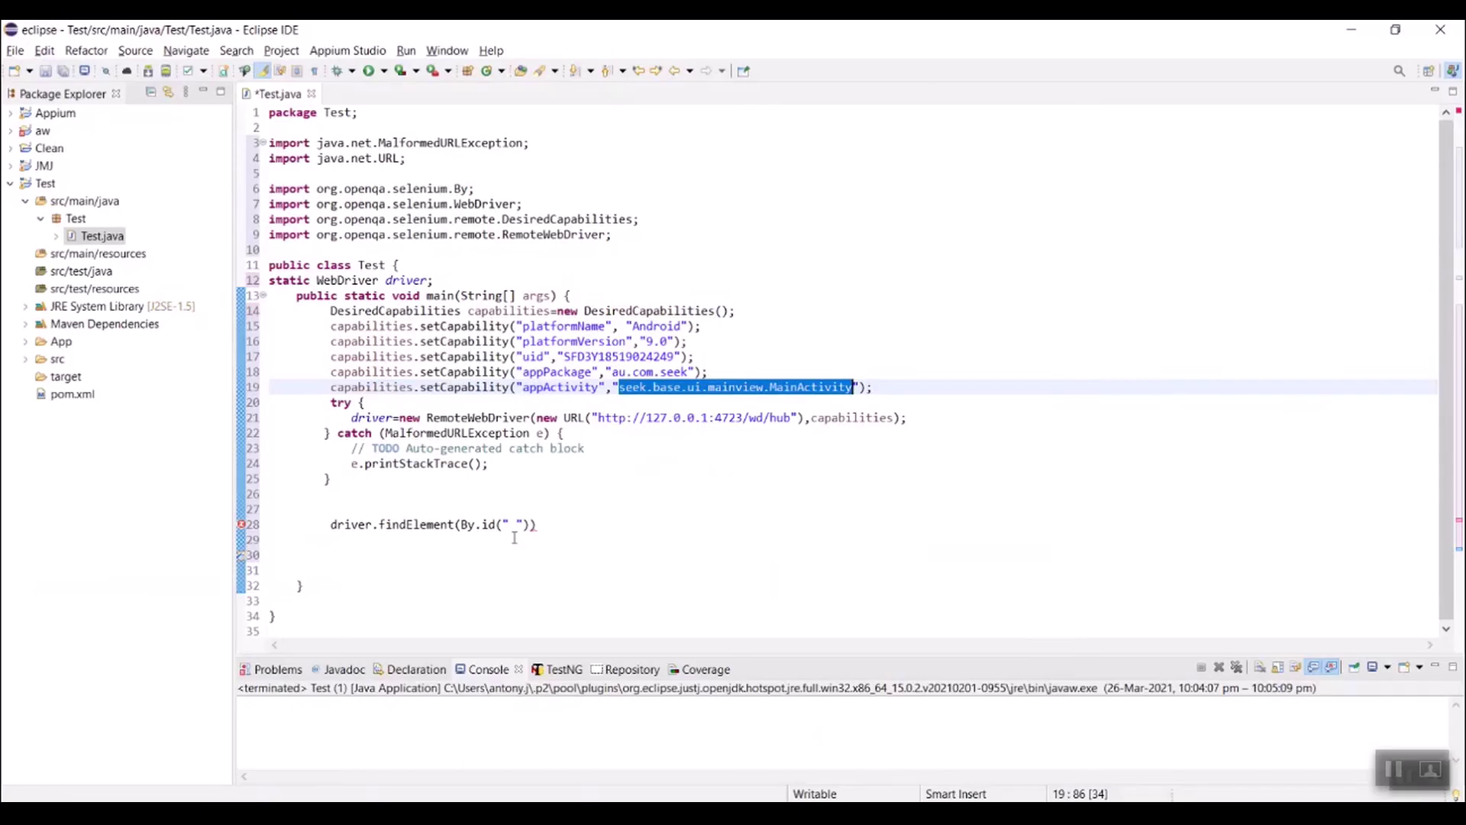
Step: Make line 28 target au.com.seek:id/input_email and sendKeys the test email address
click(514, 527)
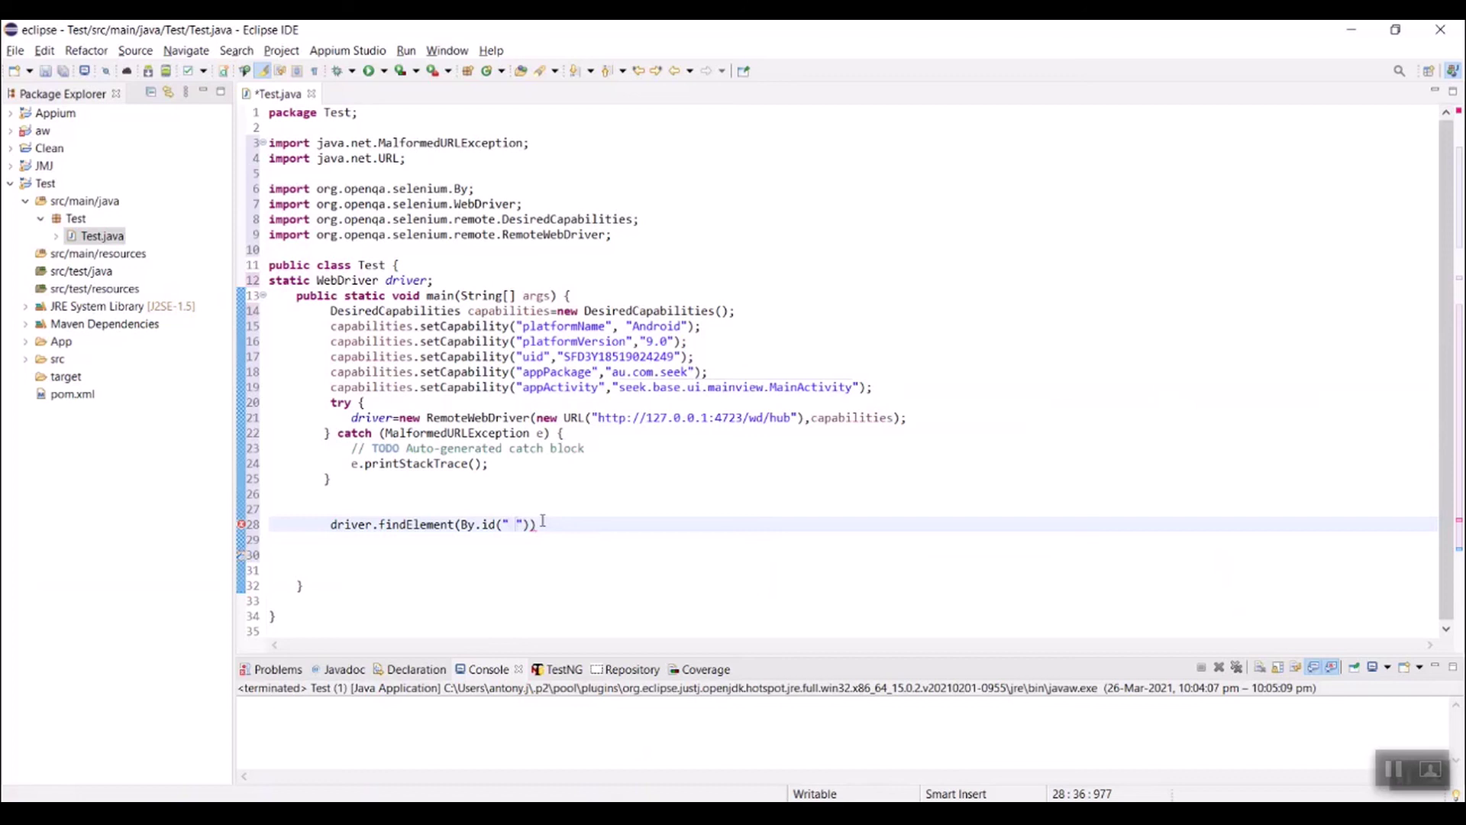
key(ctrl+v)
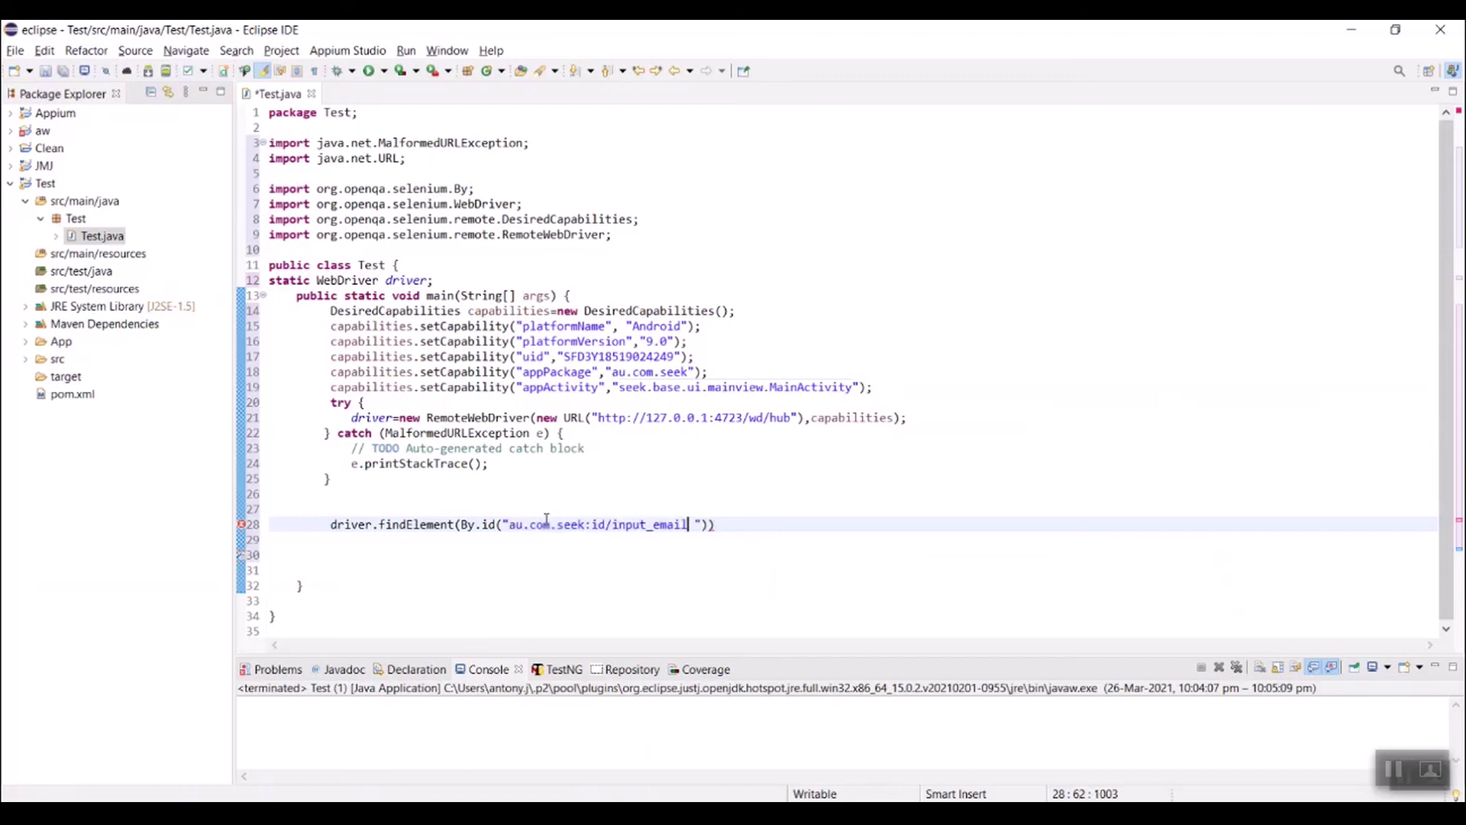
key(Delete)
click(729, 527)
text(;)
key(BackSpace)
text(.s)
key(Return)
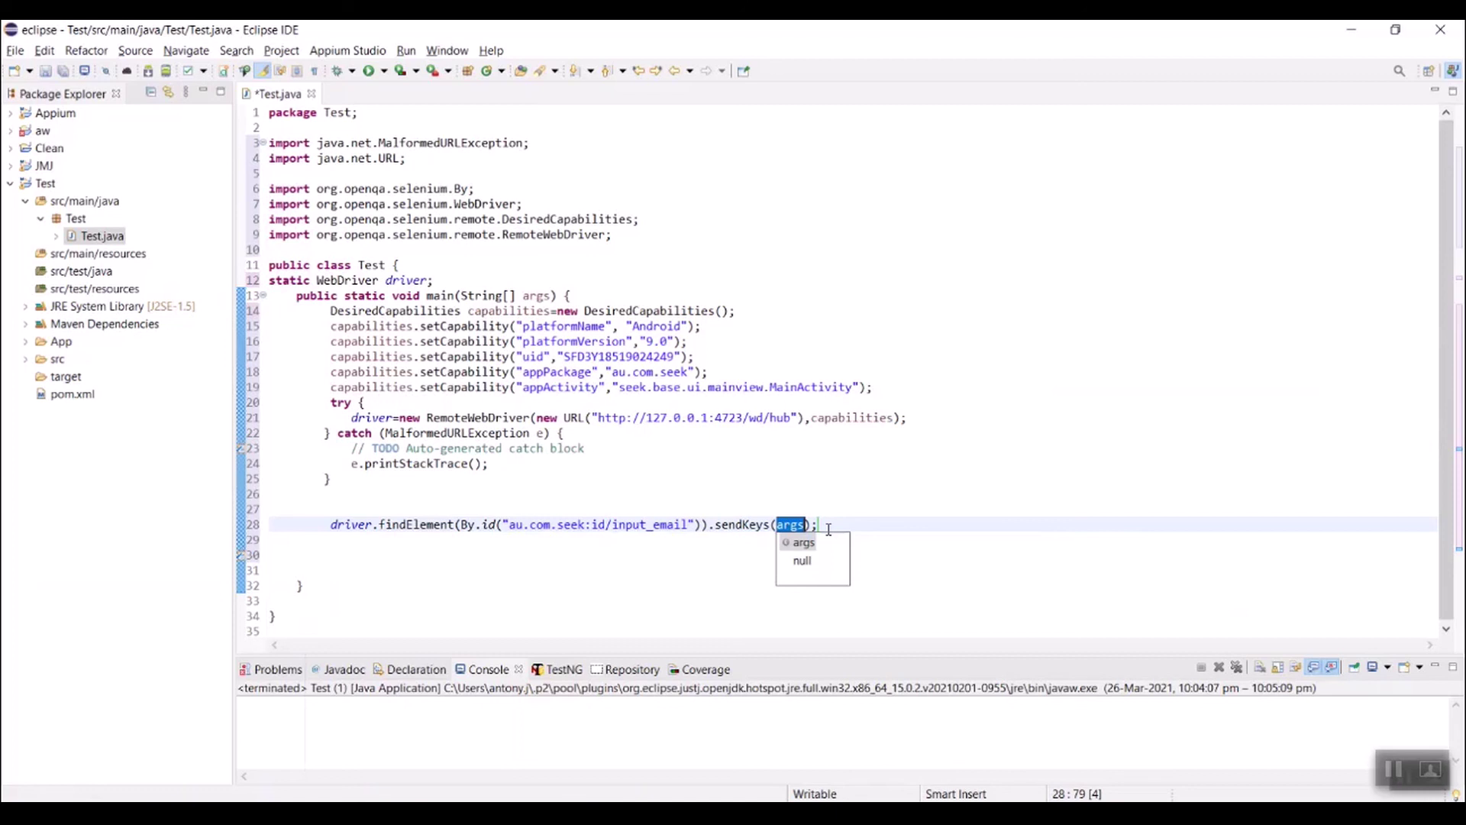
text(")
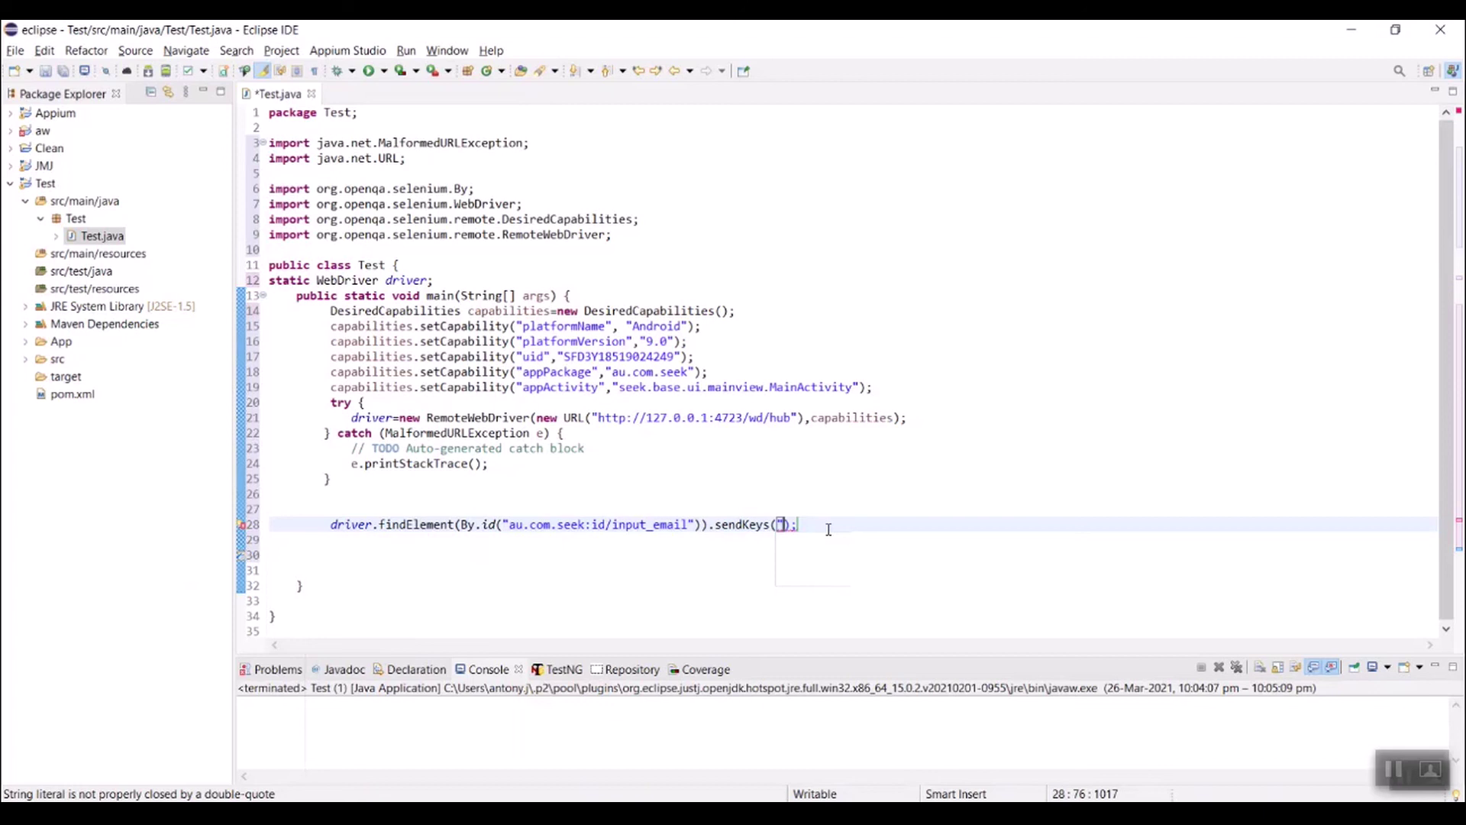
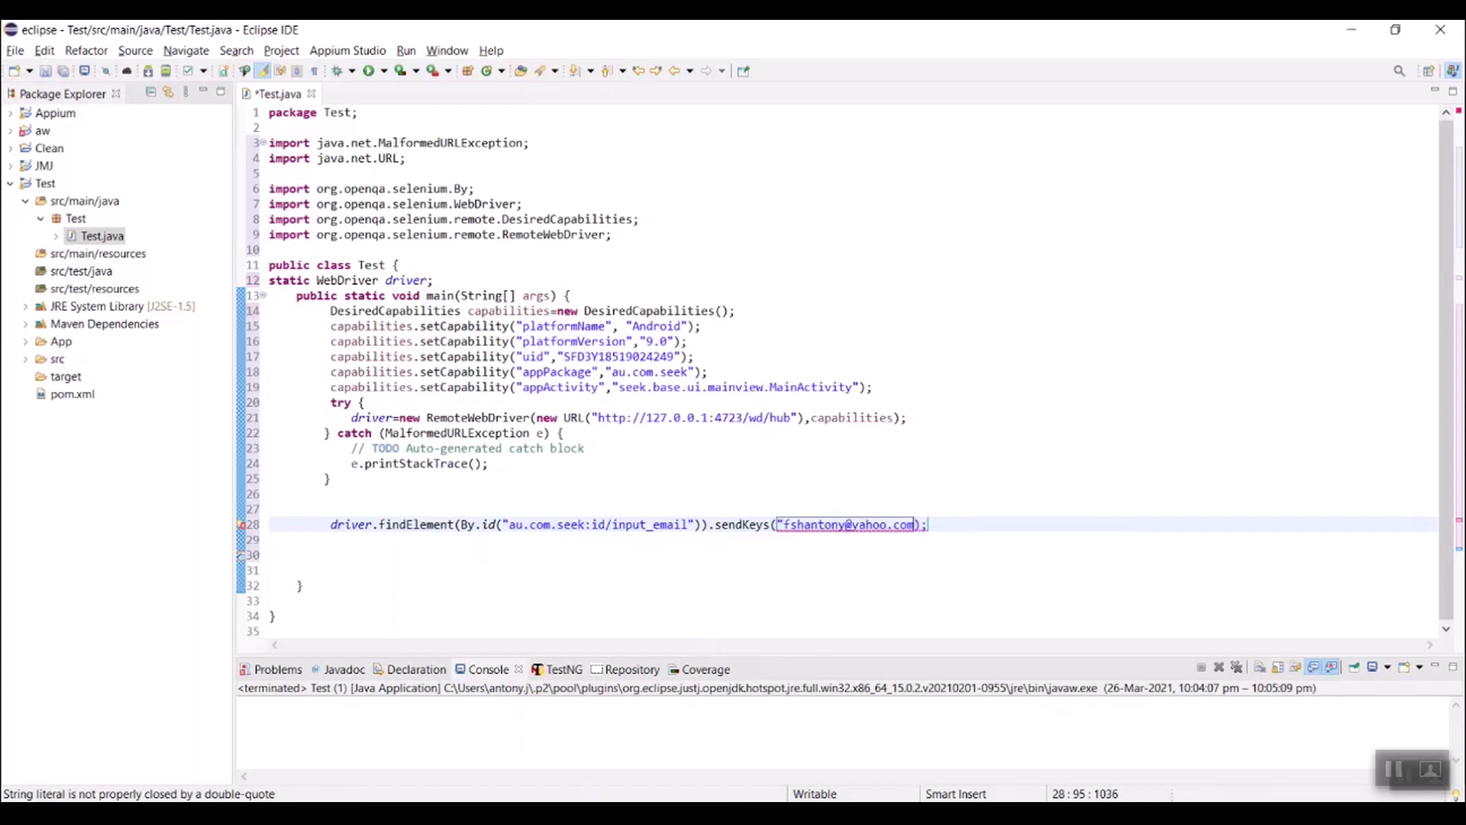
text(")
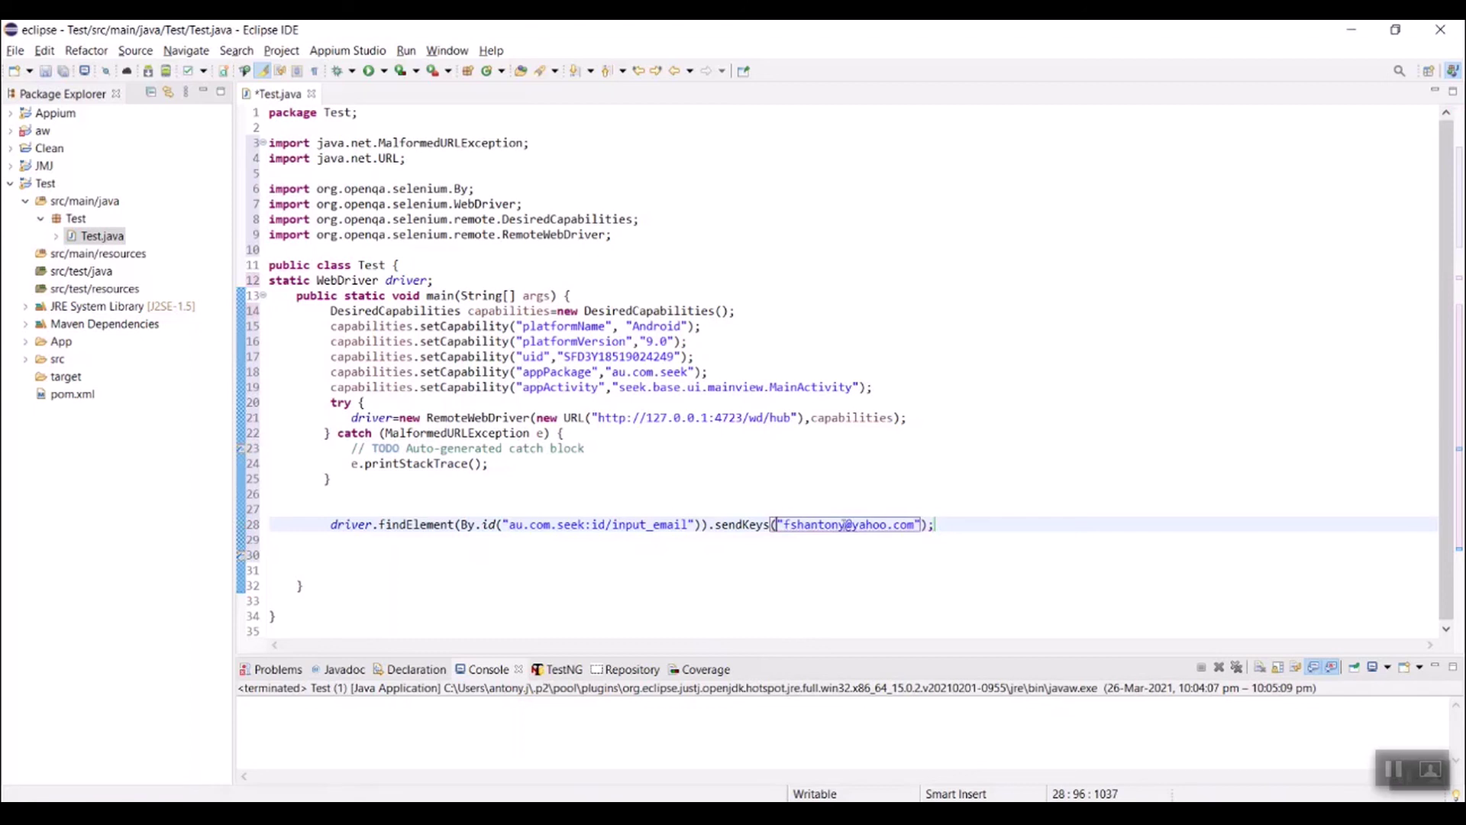
text();)
Step: Duplicate line 28 as line 29, sending the test password with an empty id
drag(985, 526, 330, 526)
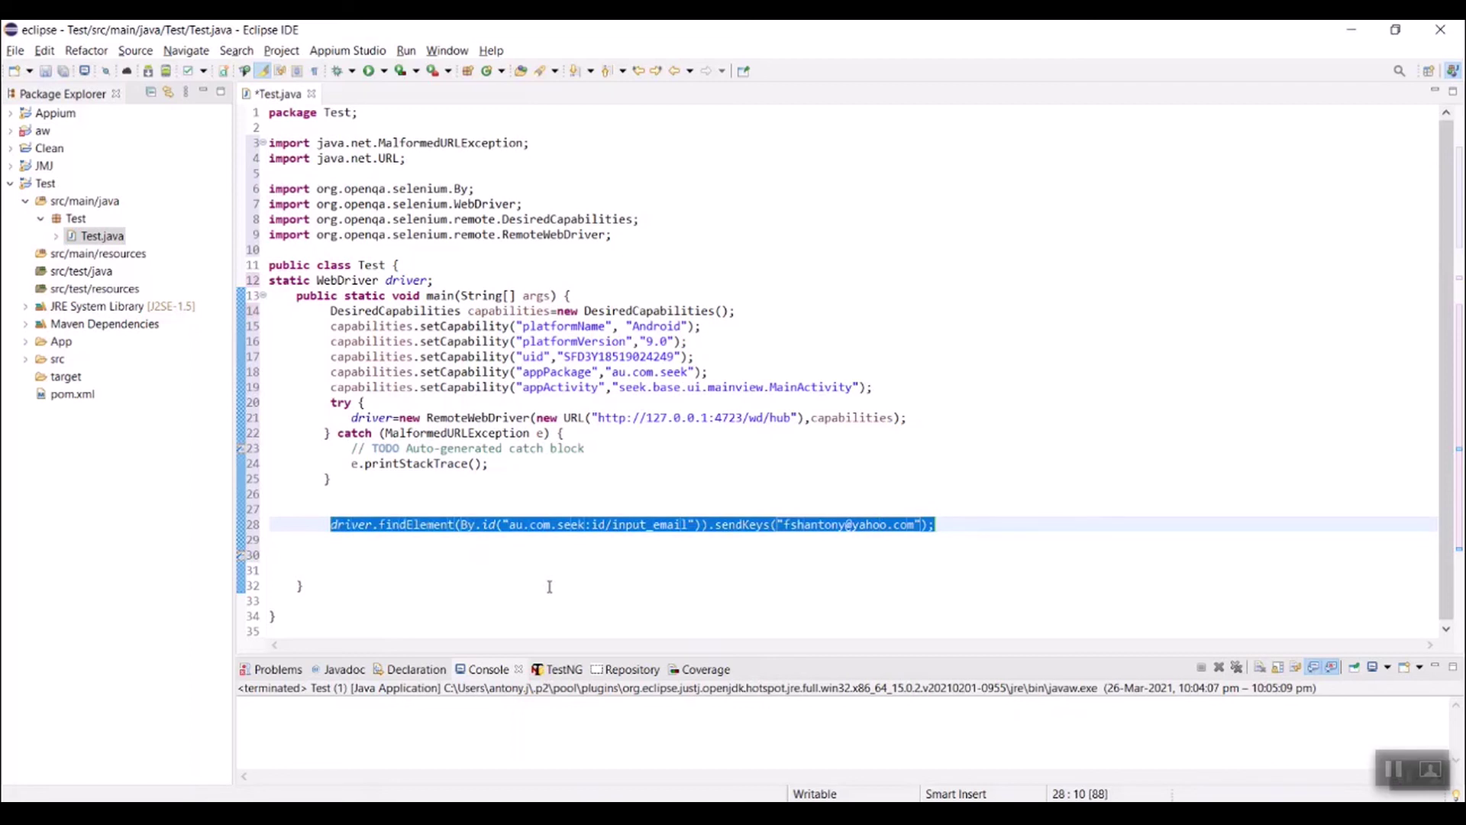
key(ctrl+c)
click(340, 547)
key(ctrl+v)
drag(688, 541, 511, 542)
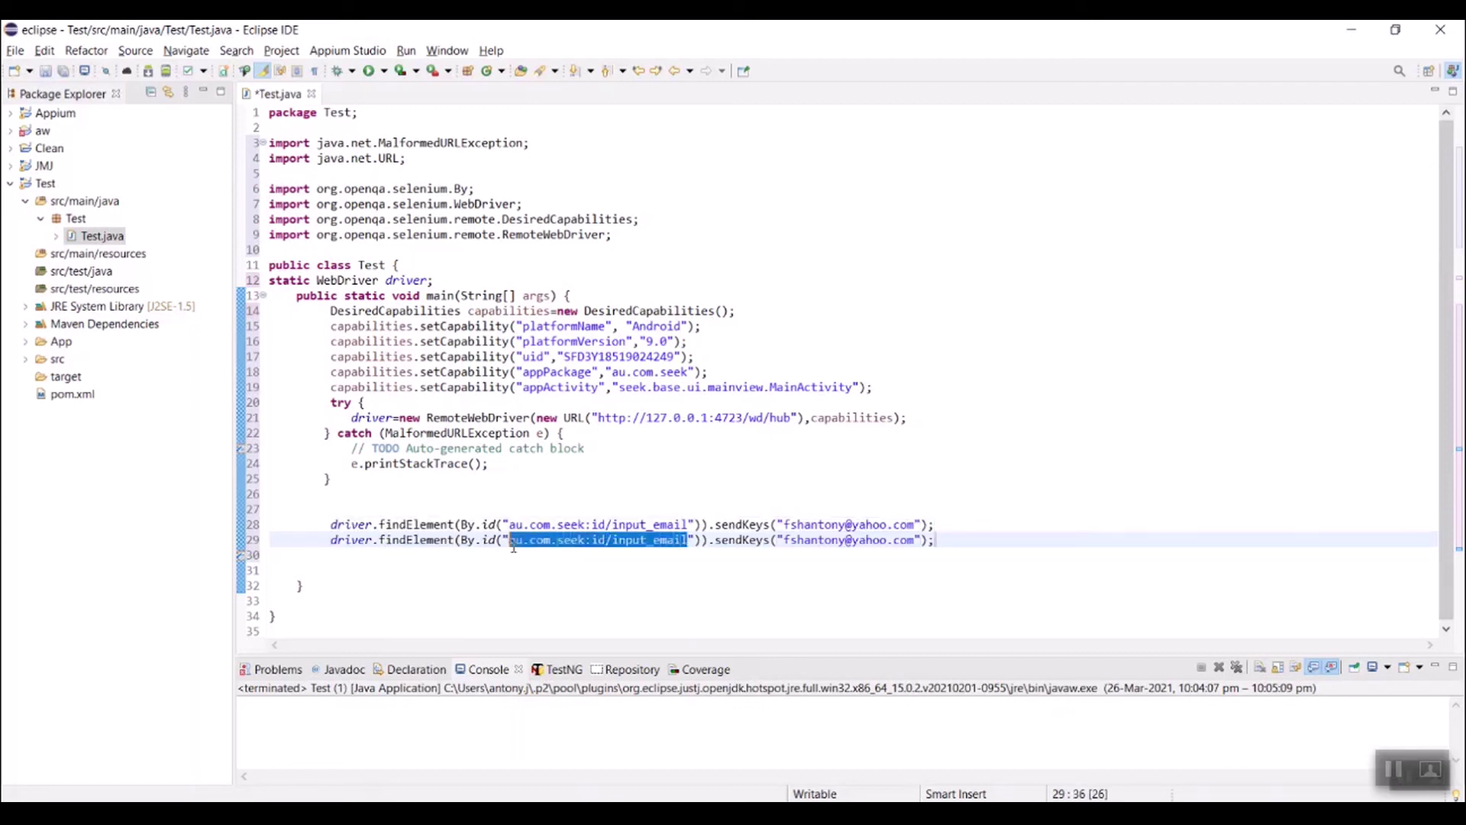
drag(741, 541, 607, 540)
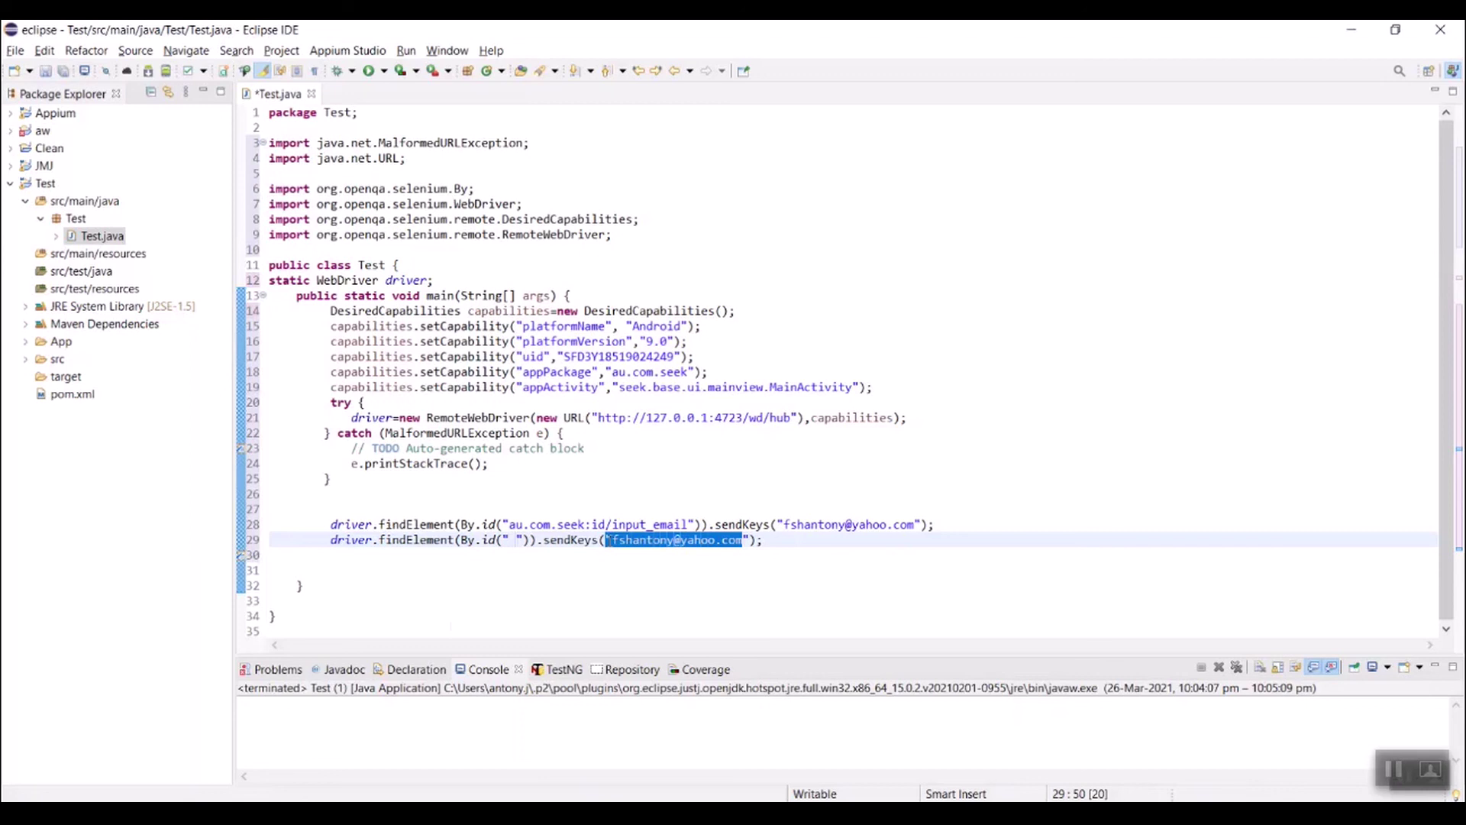
key(BackSpace)
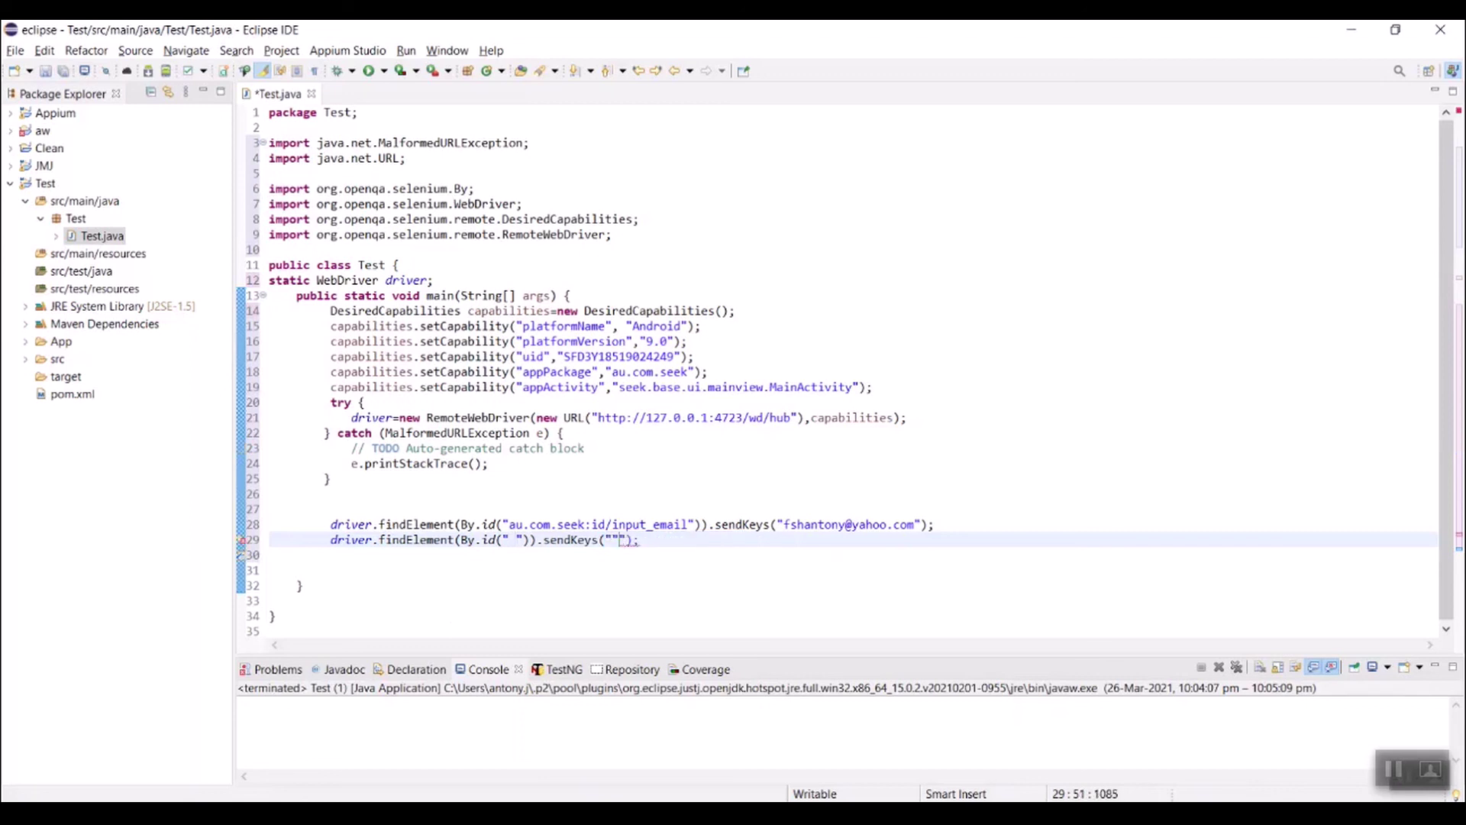
click(506, 540)
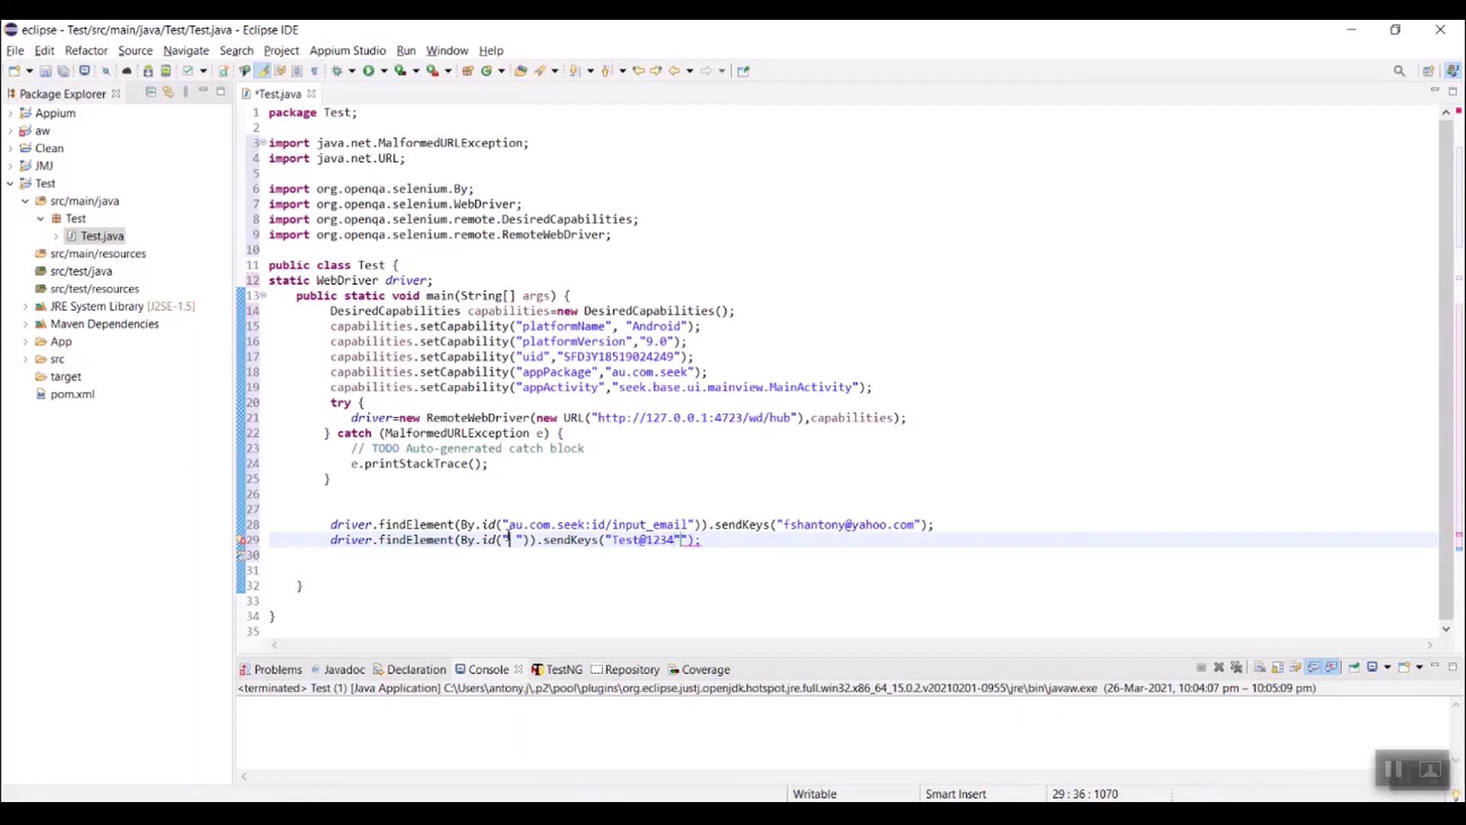
click(975, 812)
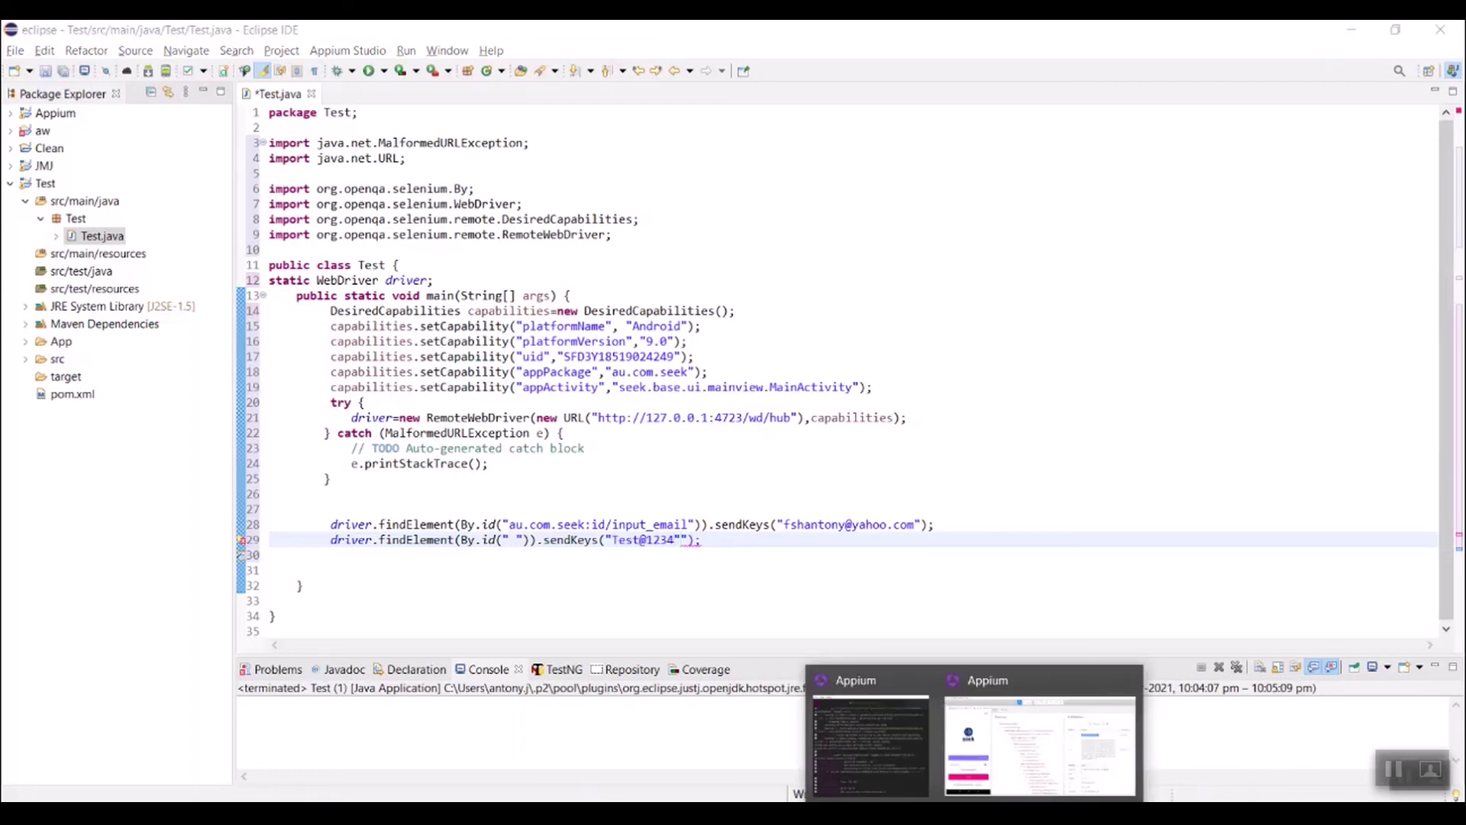
Step: Copy the Password field's id au.com.seek:id/input_password into By.id on line 29
click(1040, 745)
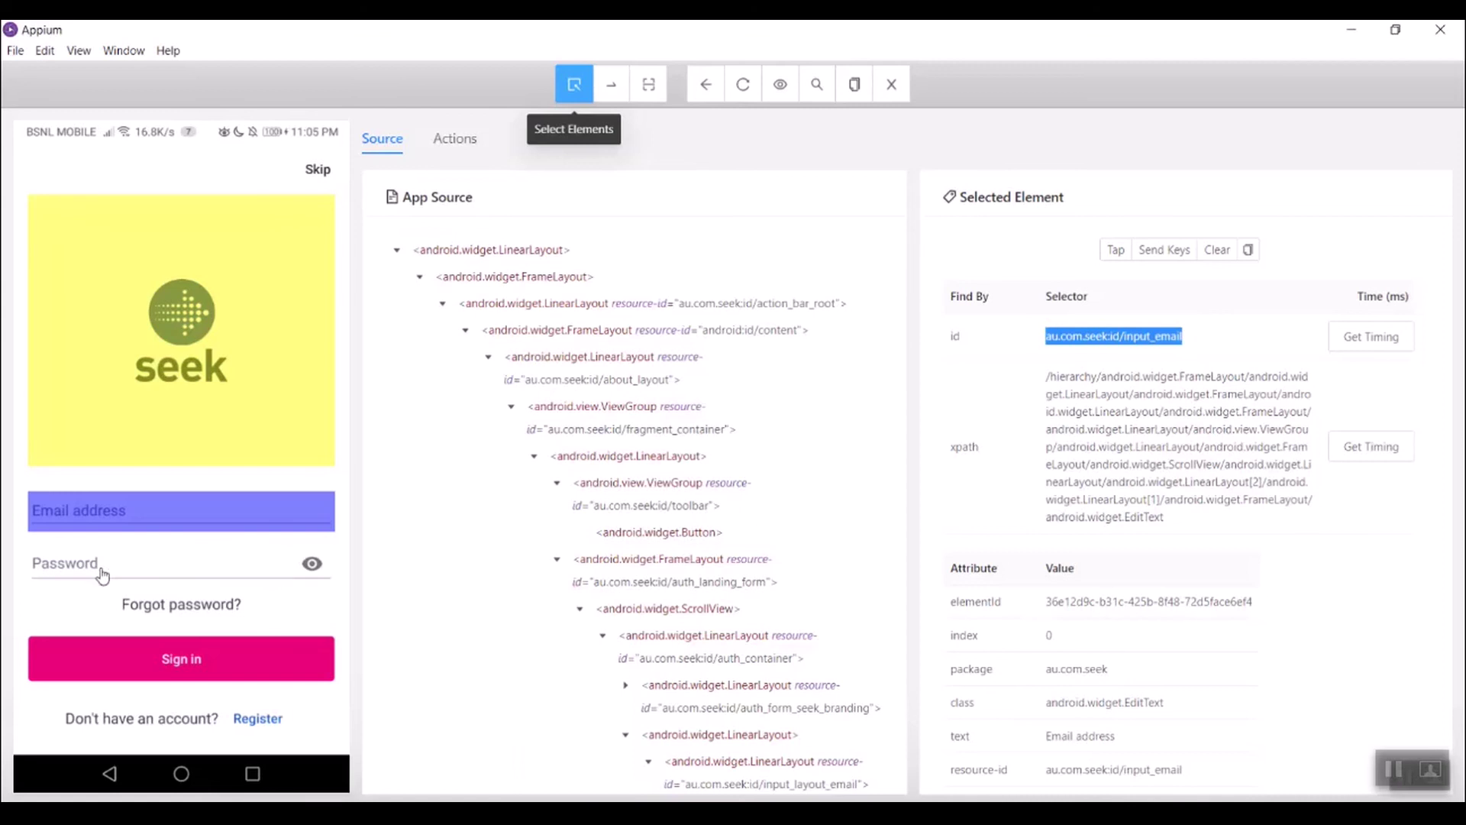
click(121, 572)
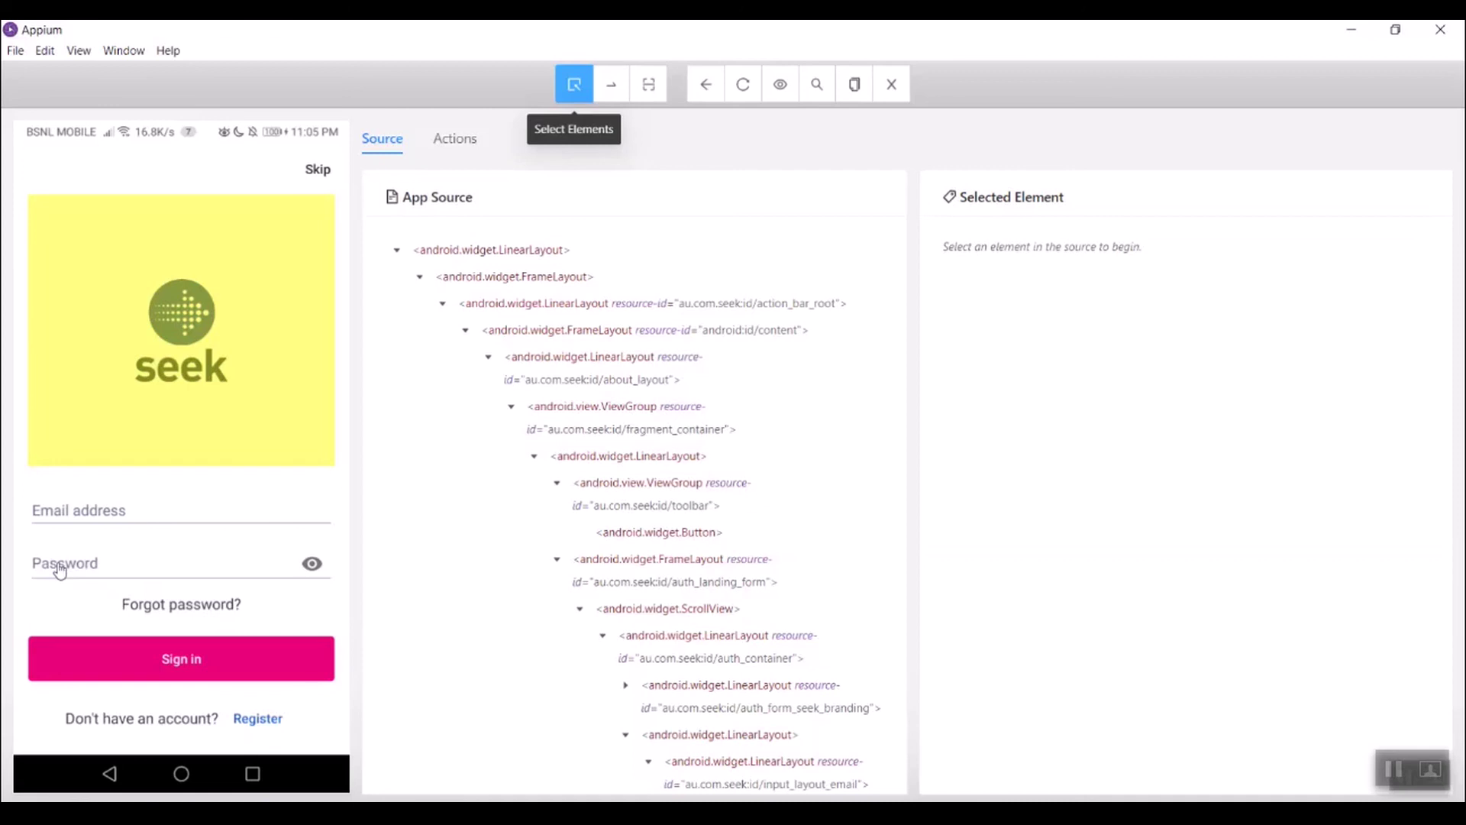
click(59, 571)
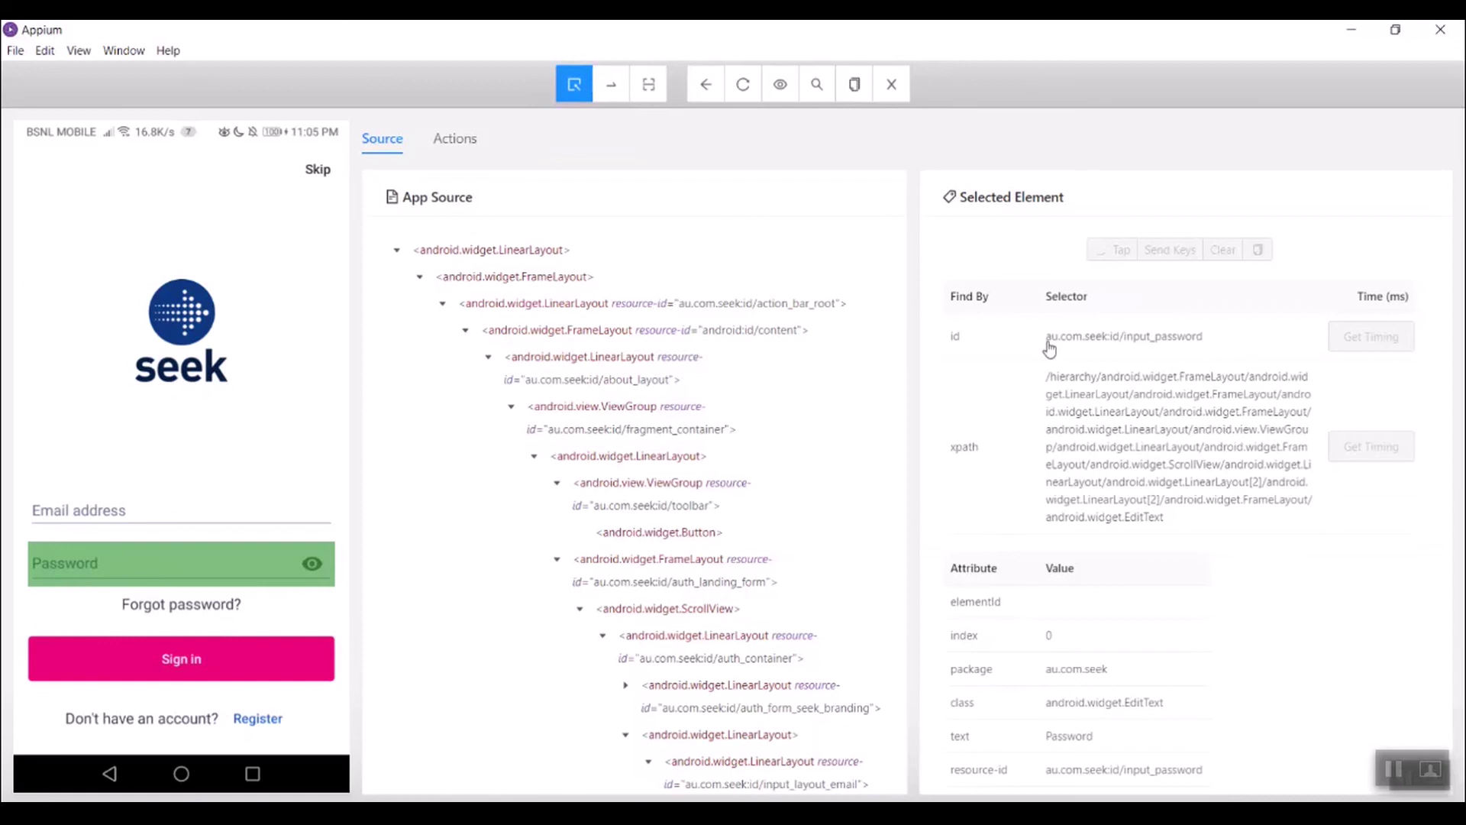
drag(1047, 338, 1214, 341)
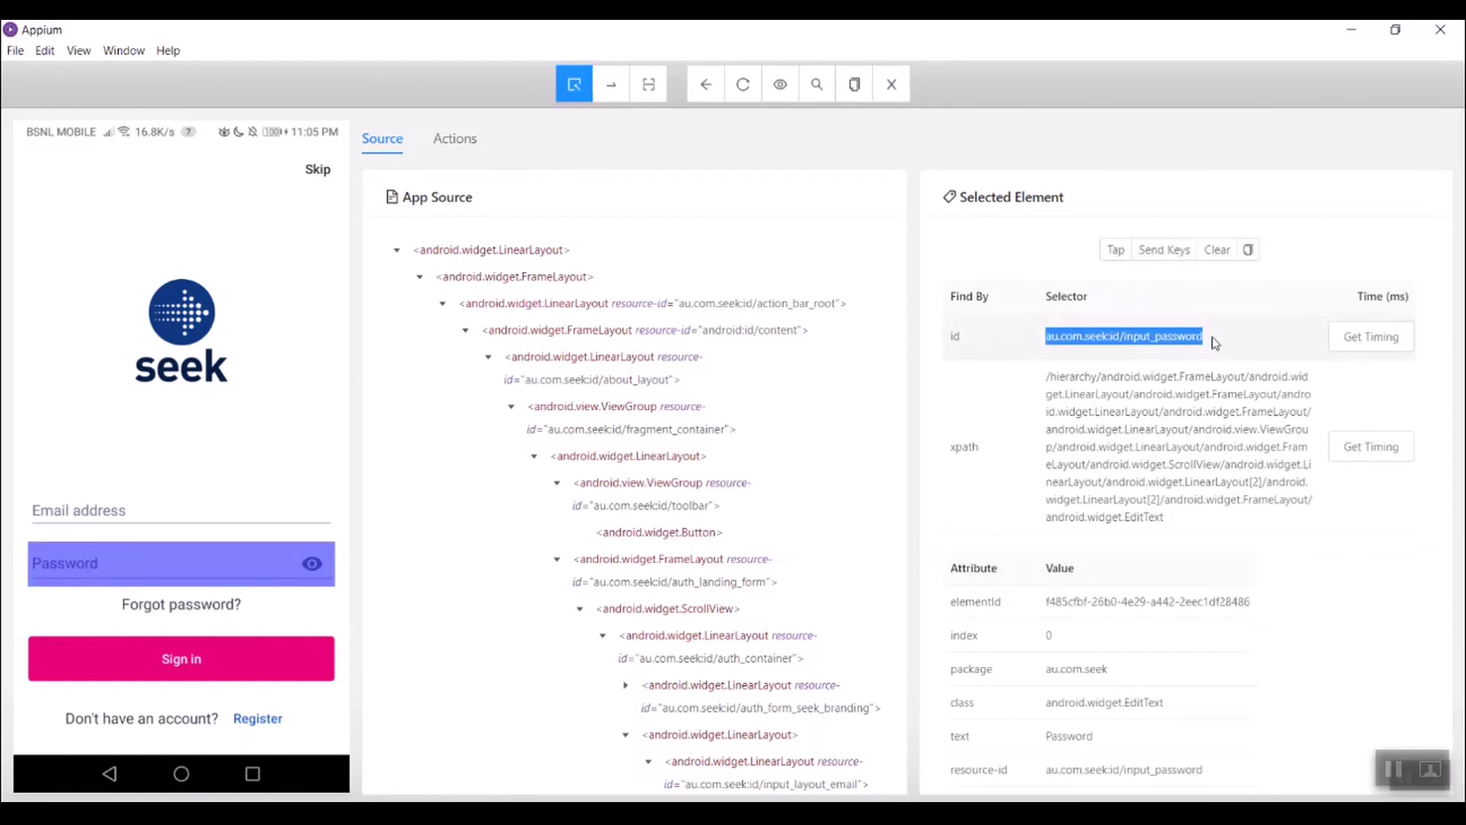
key(alt+Tab)
key(ctrl+v)
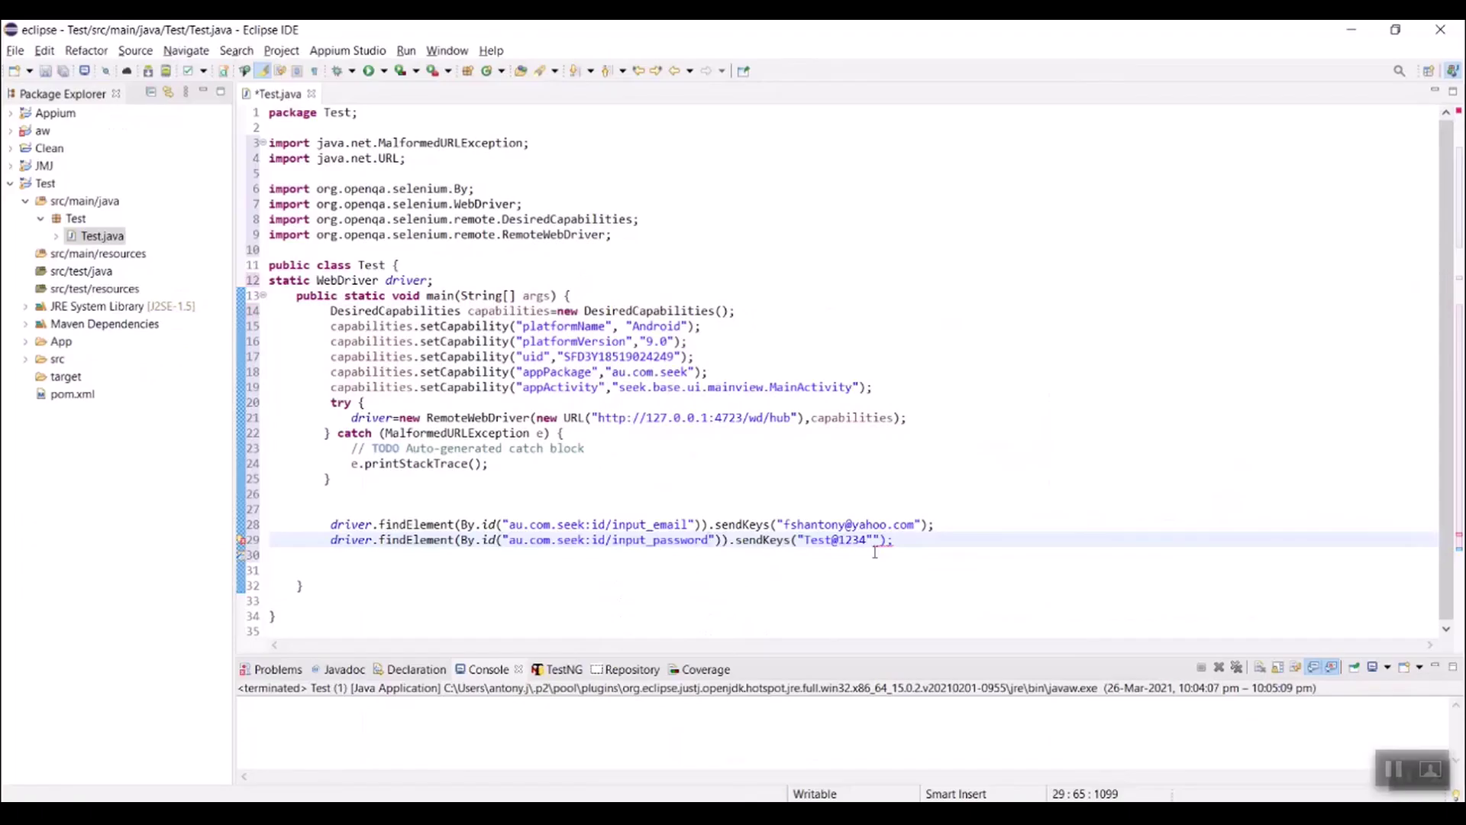
Step: Close the password string on line 29 and paste a findElement(By.id(...input_password)) call on line 30
mouse_move(891, 542)
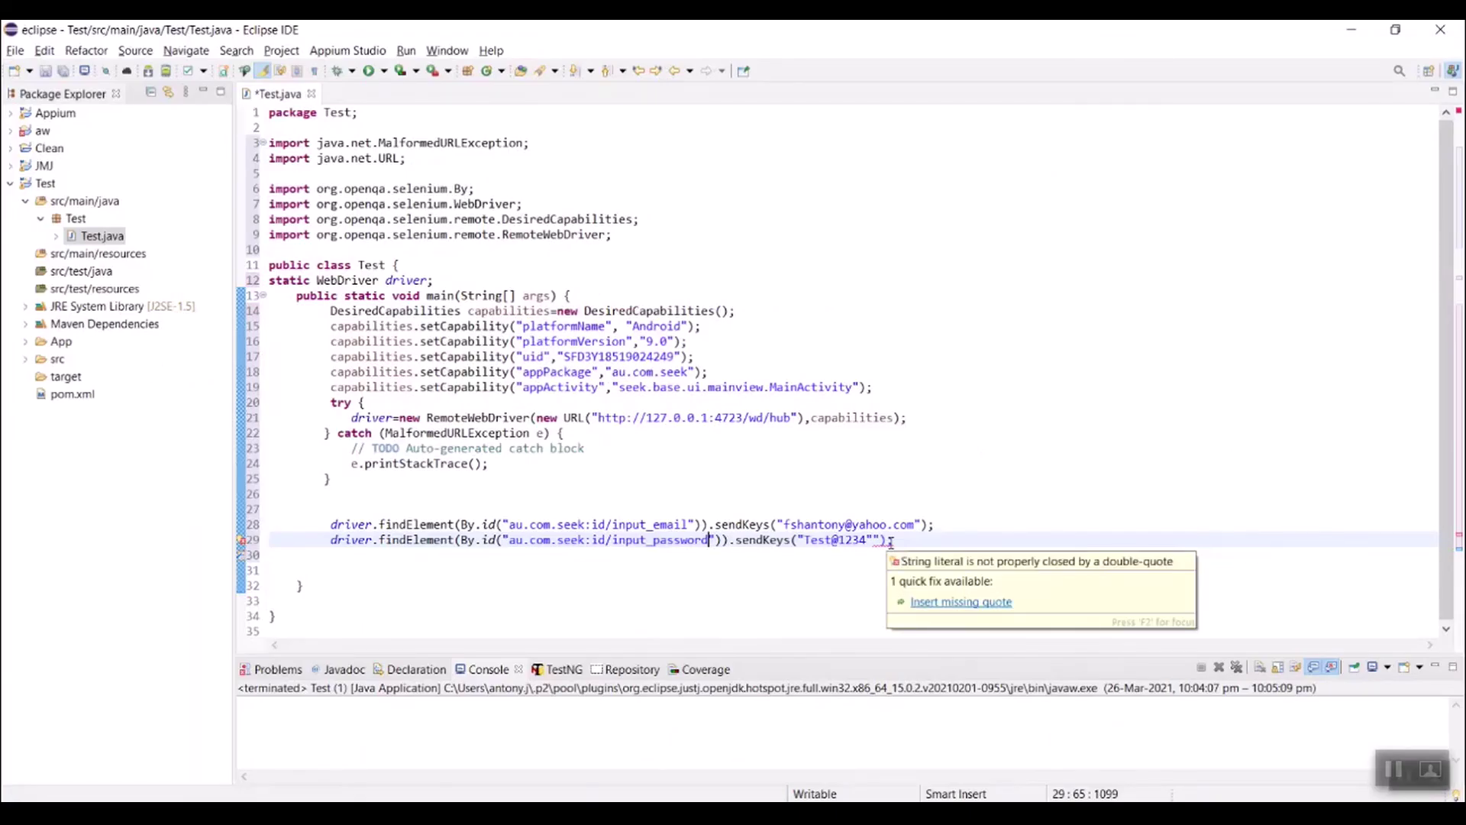
key(End)
key(Left)
key(Left)
key(Left)
key(BackSpace)
key(End)
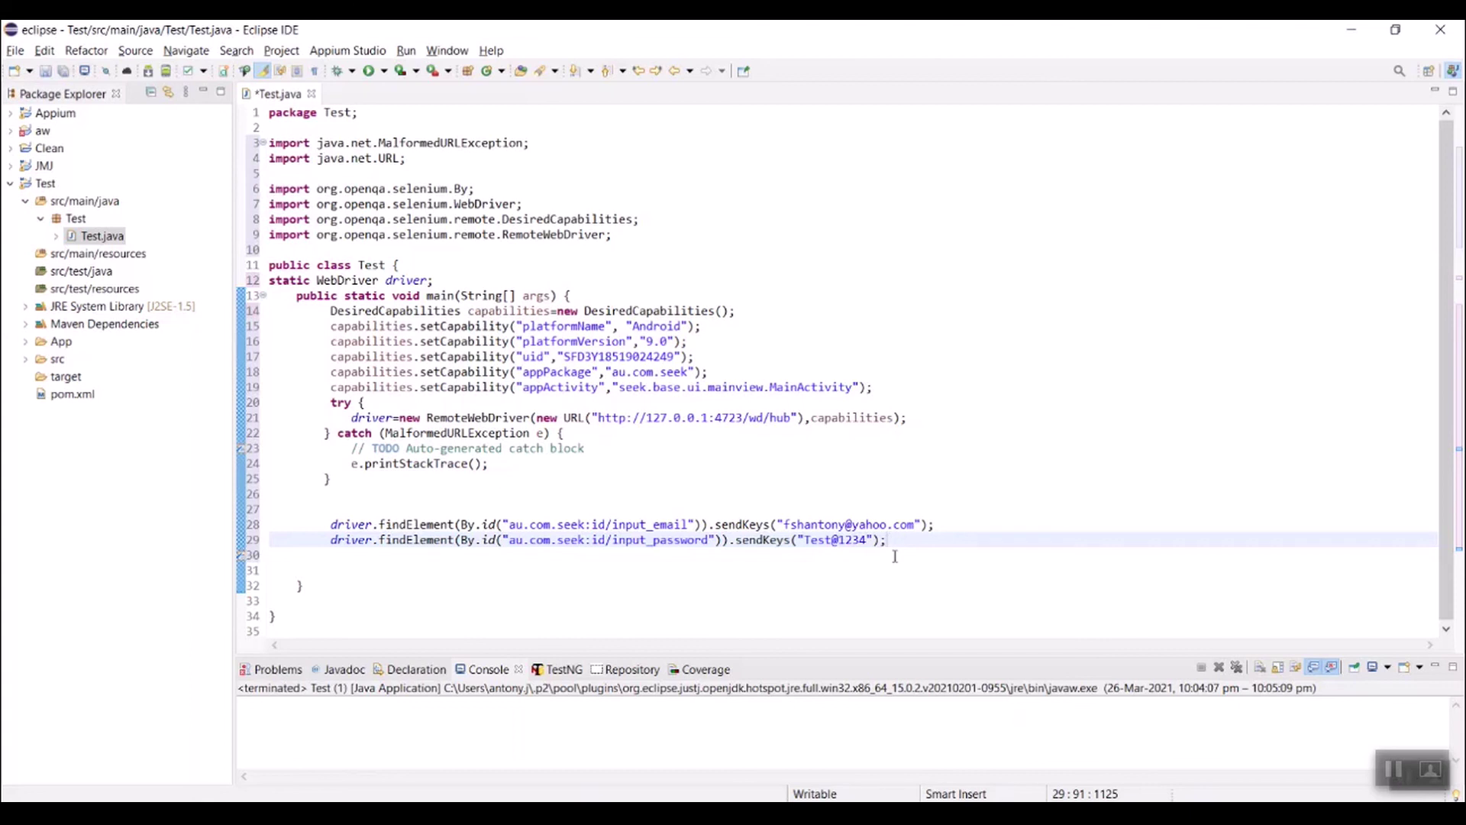
key(Return)
key(ctrl+v)
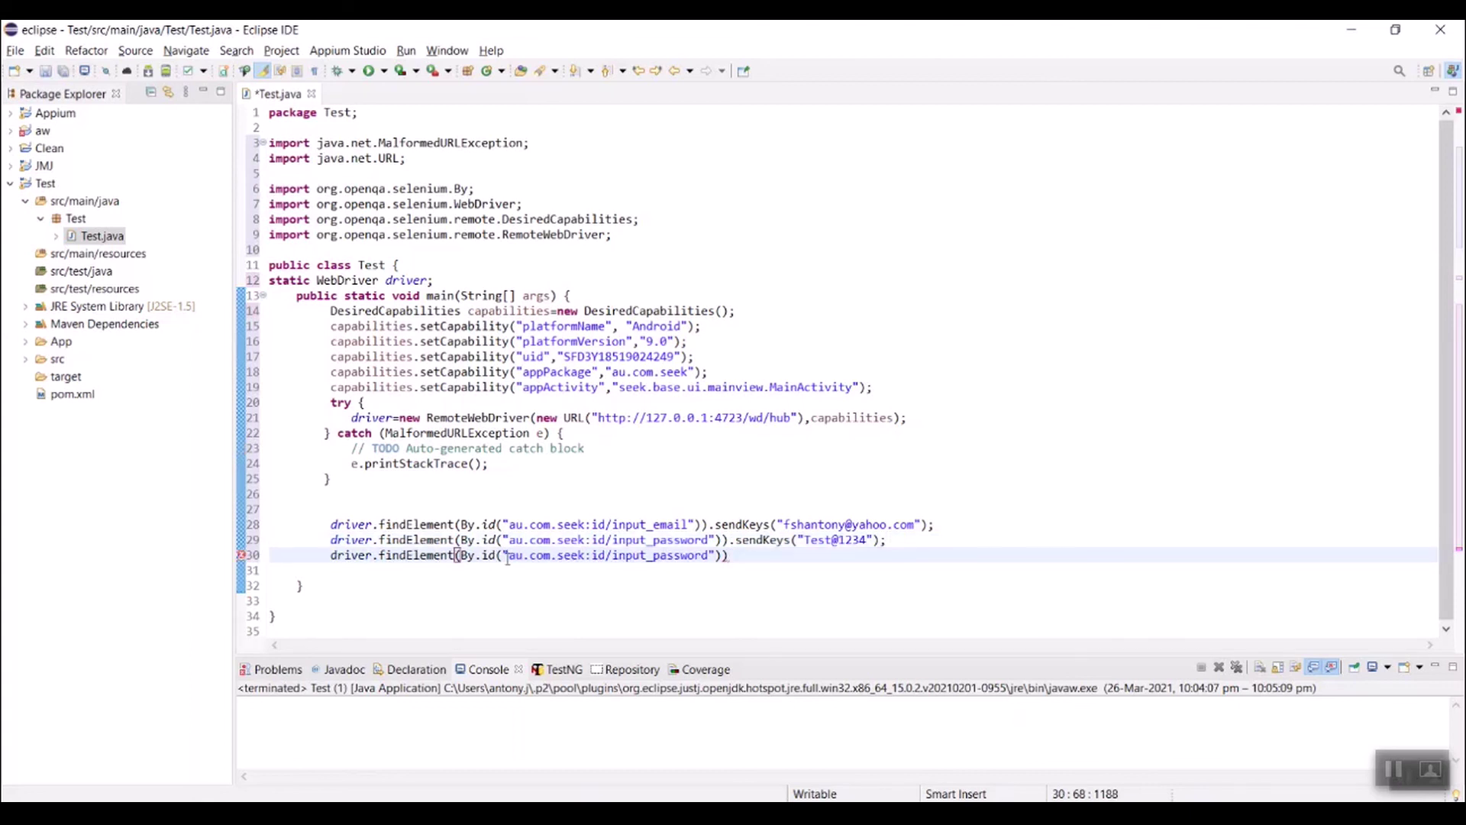
key(alt+Tab)
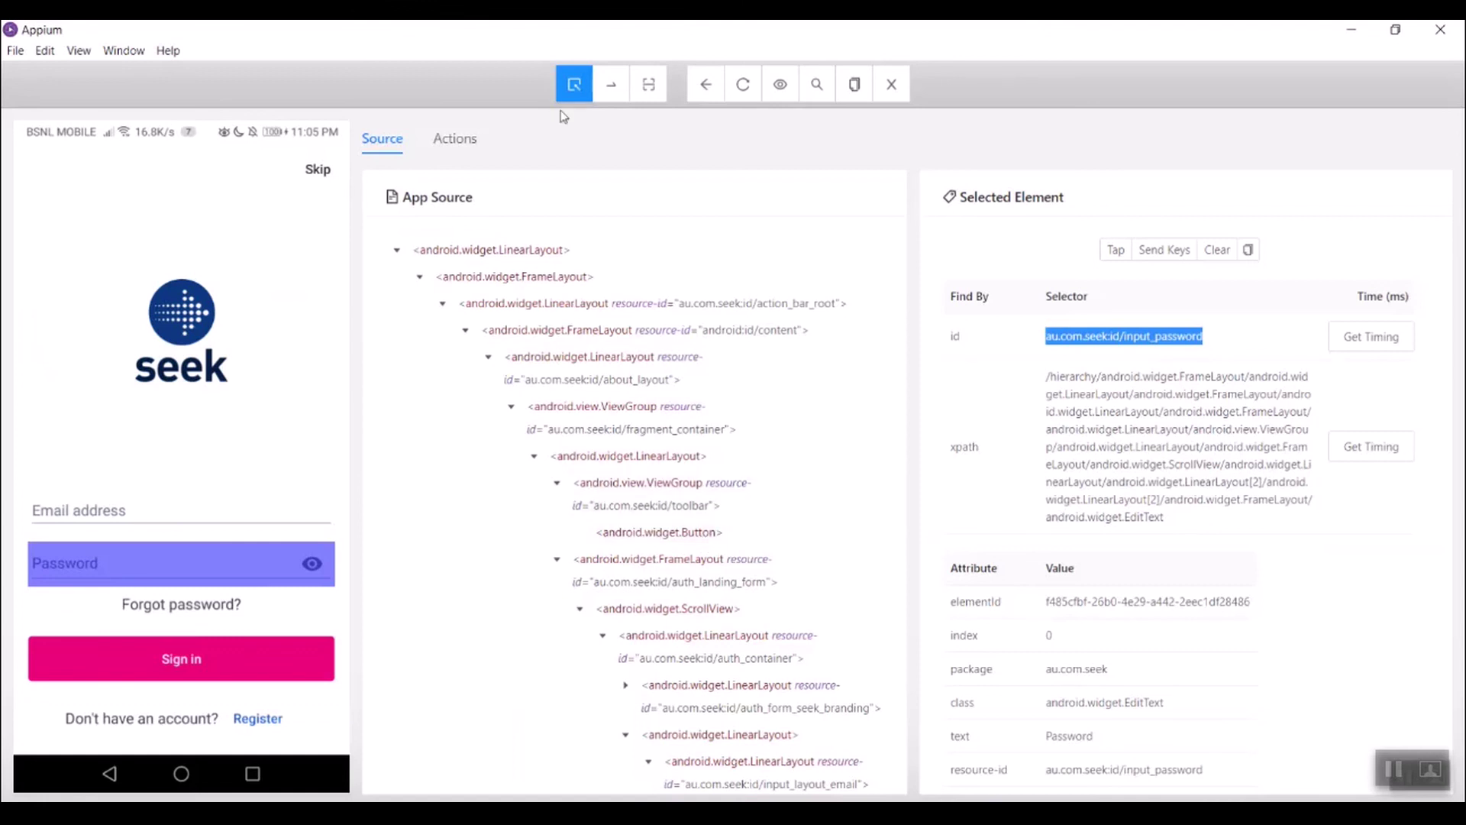
Step: Copy the Sign in button's id, au.com.seek:id/btn_submit, from Appium Inspector and return to Eclipse
click(182, 666)
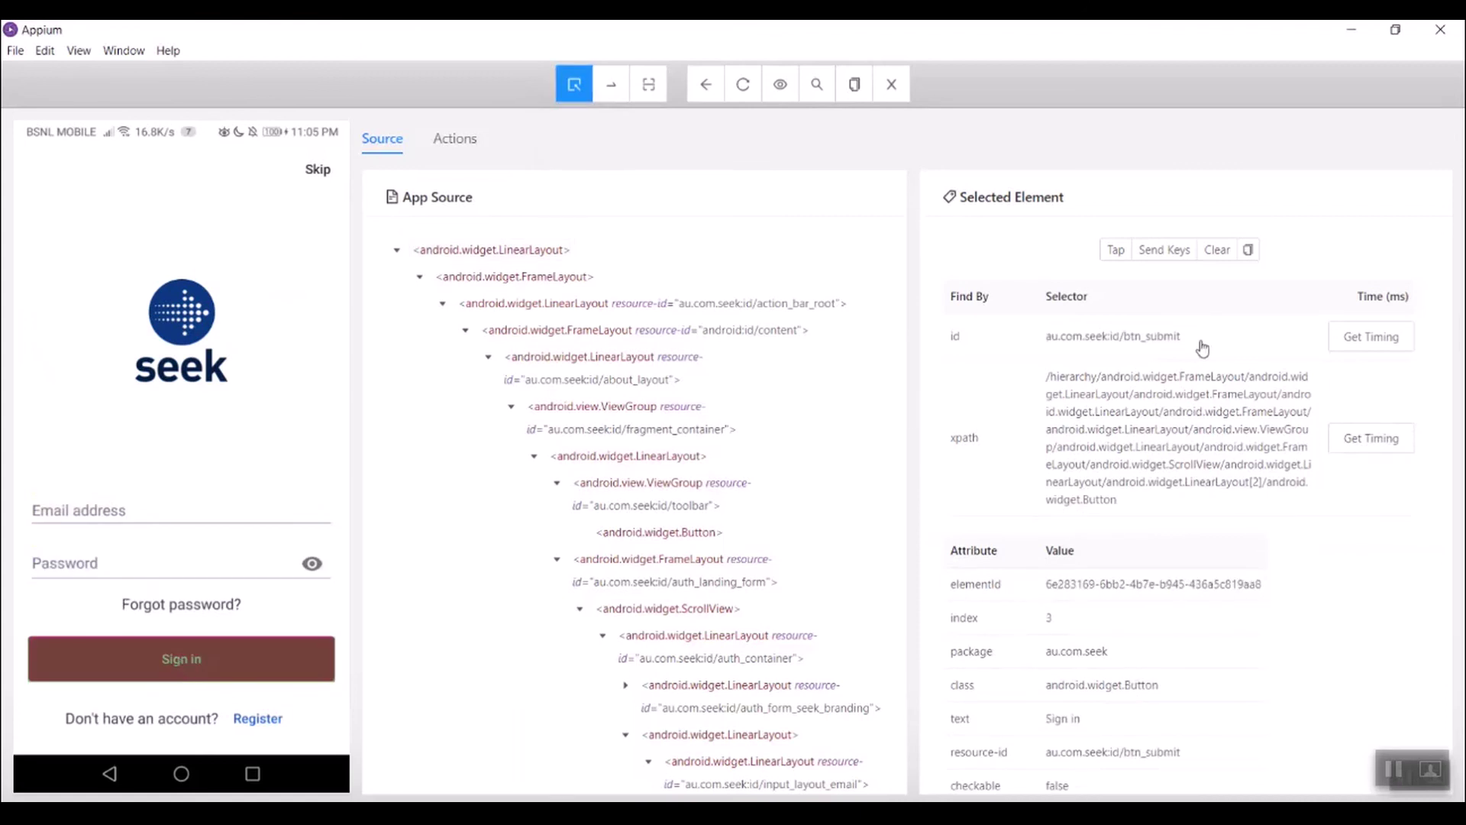
key(alt+Tab)
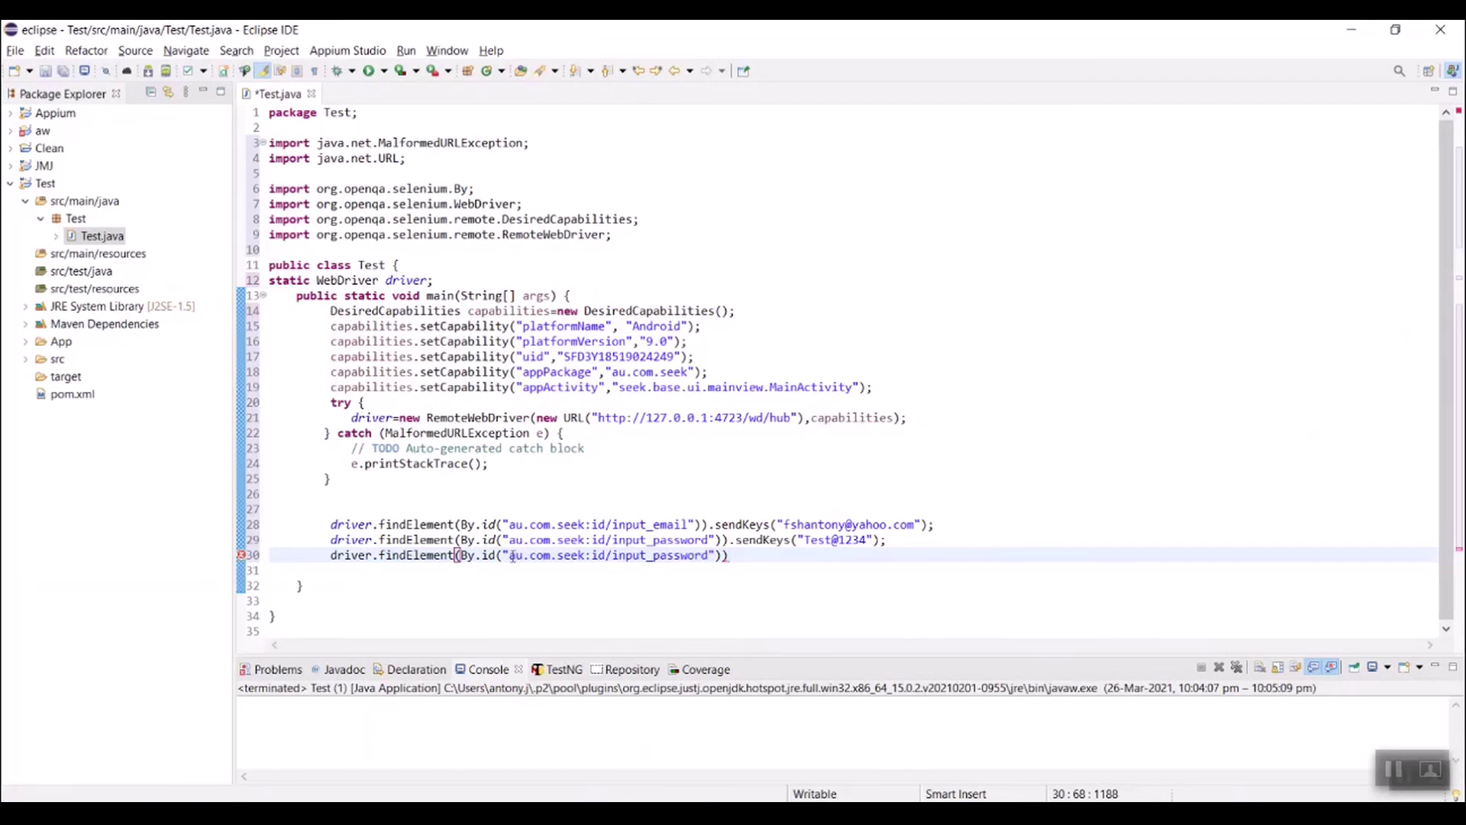
Step: Point line 30 at au.com.seek:id/btn_submit, call .click() on it, and save Test.java
drag(511, 556, 712, 551)
key(ctrl+v)
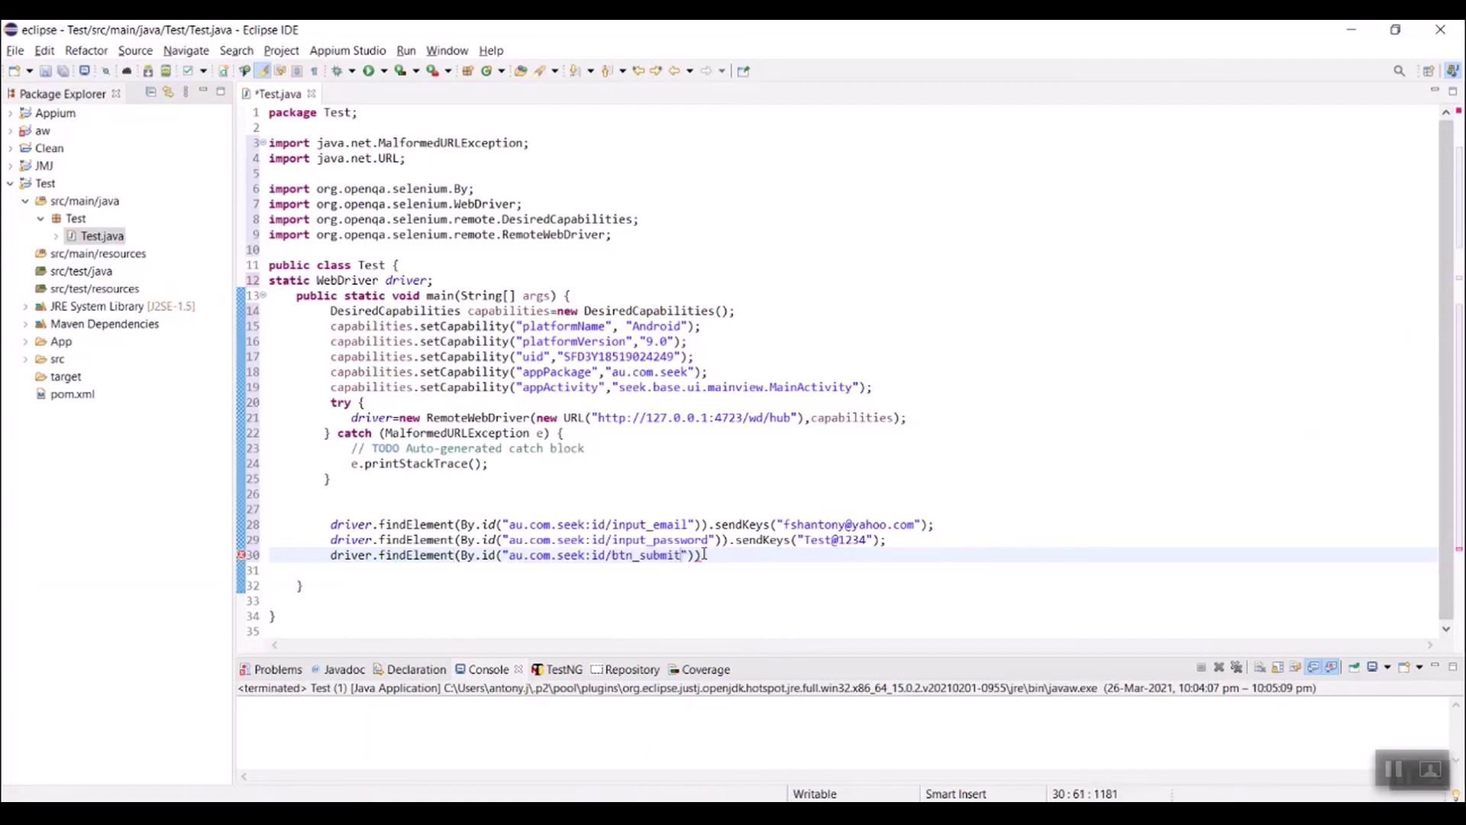
click(718, 558)
text(;)
key(BackSpace)
text(.)
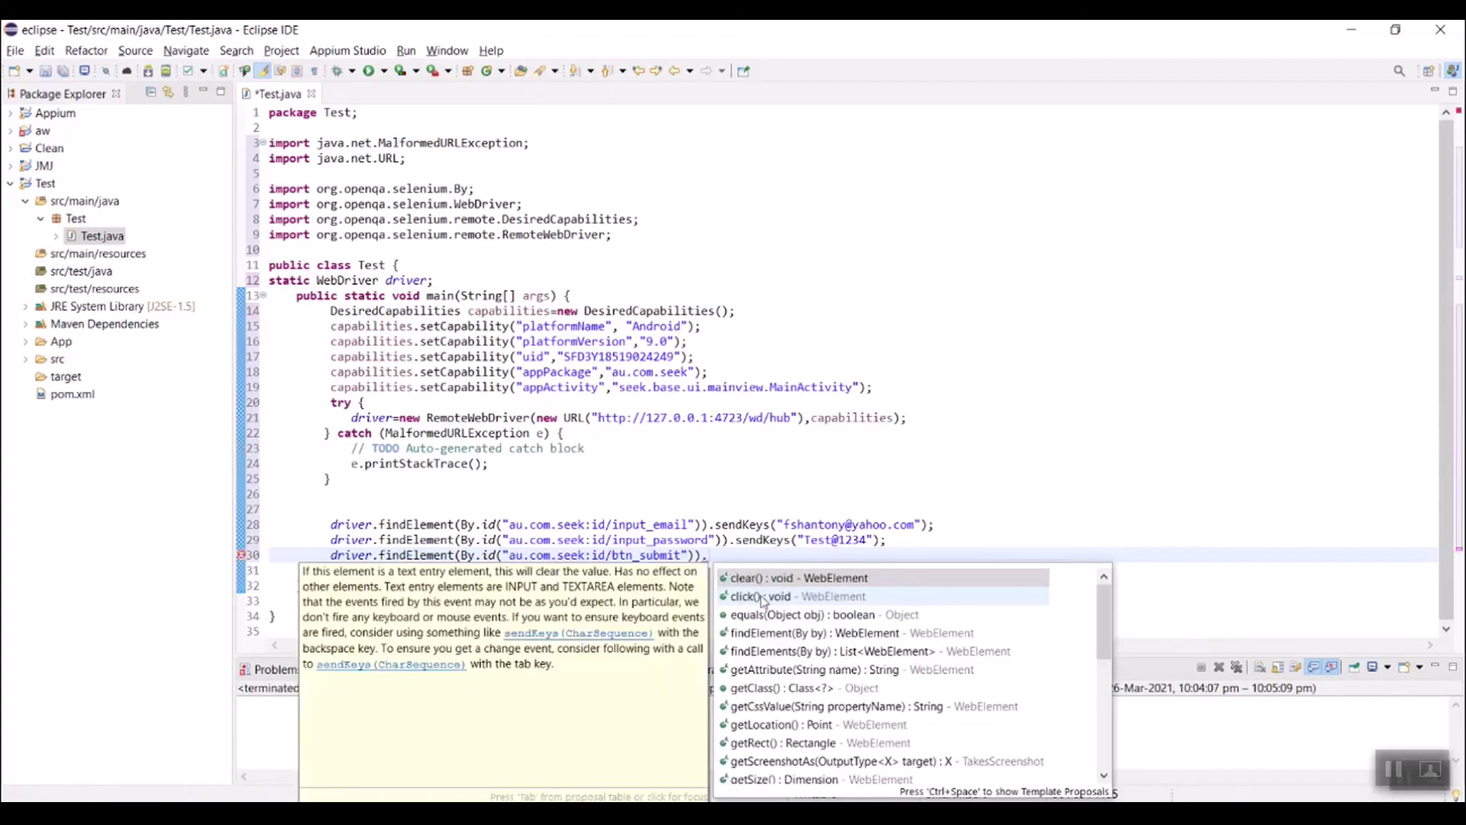
double_click(761, 596)
key(ctrl+s)
Step: Add driver.quit() on line 31 to end the script
mouse_move(738, 540)
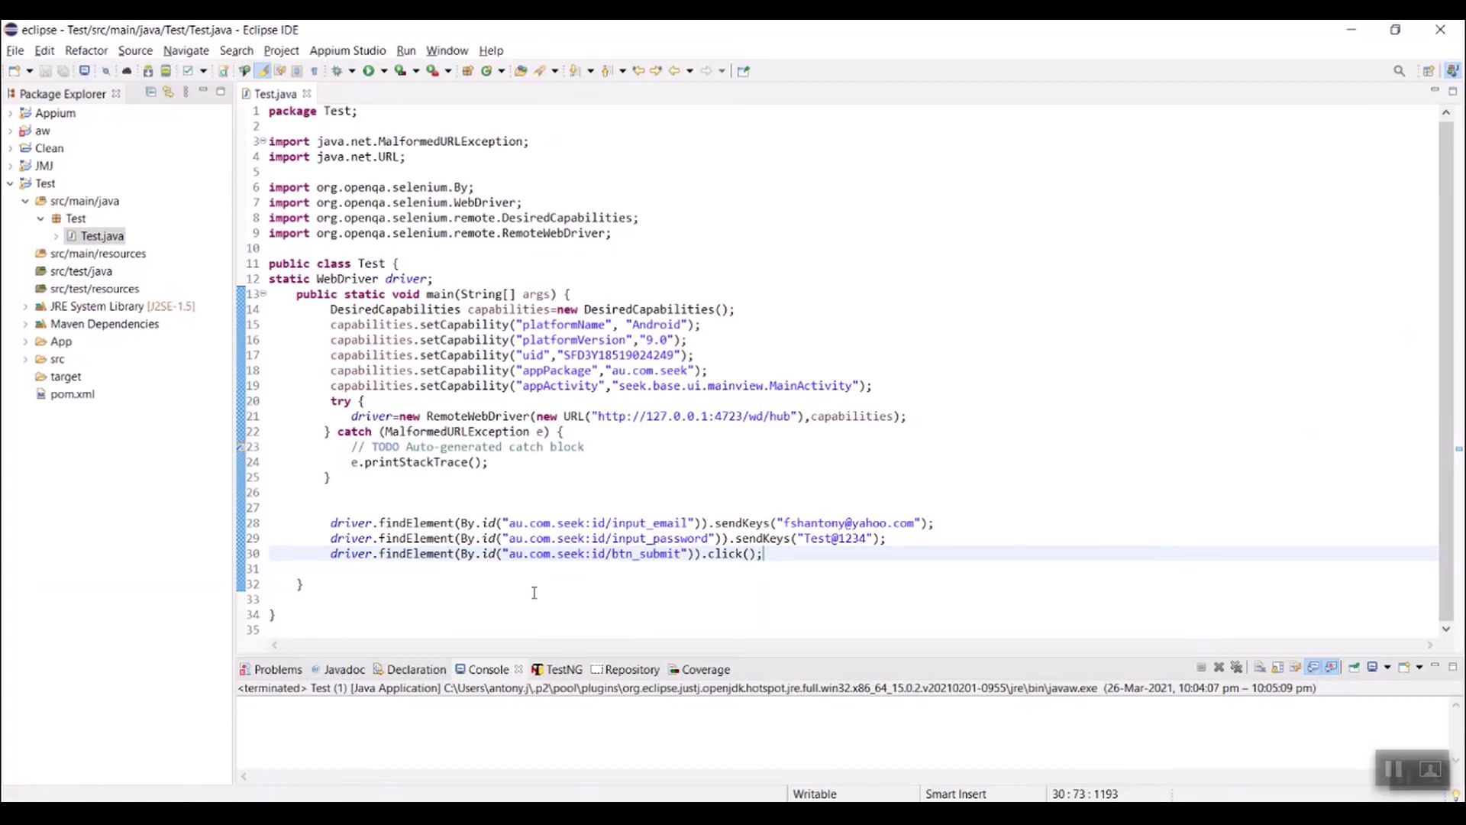
click(421, 568)
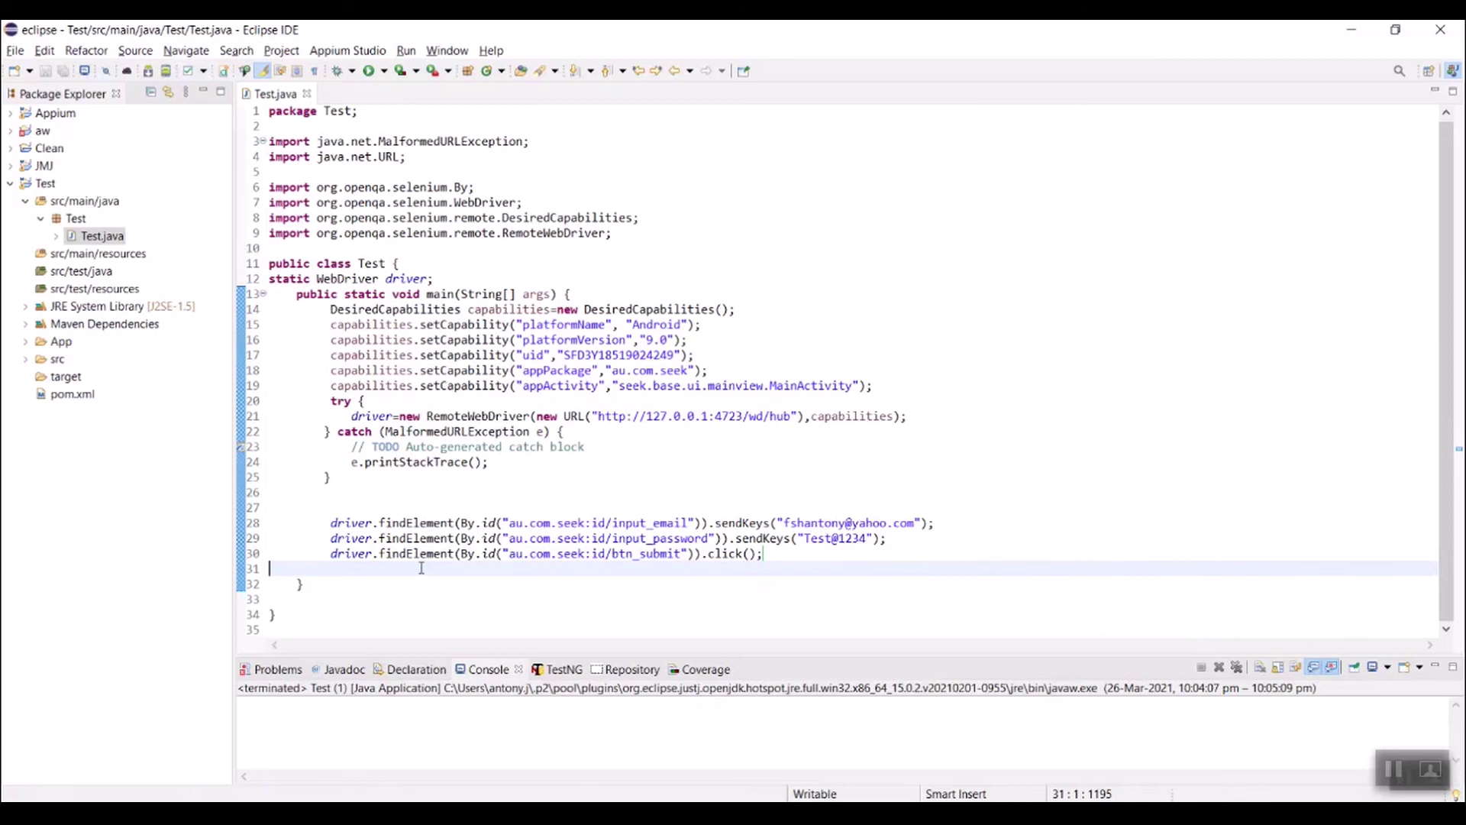
text(dr)
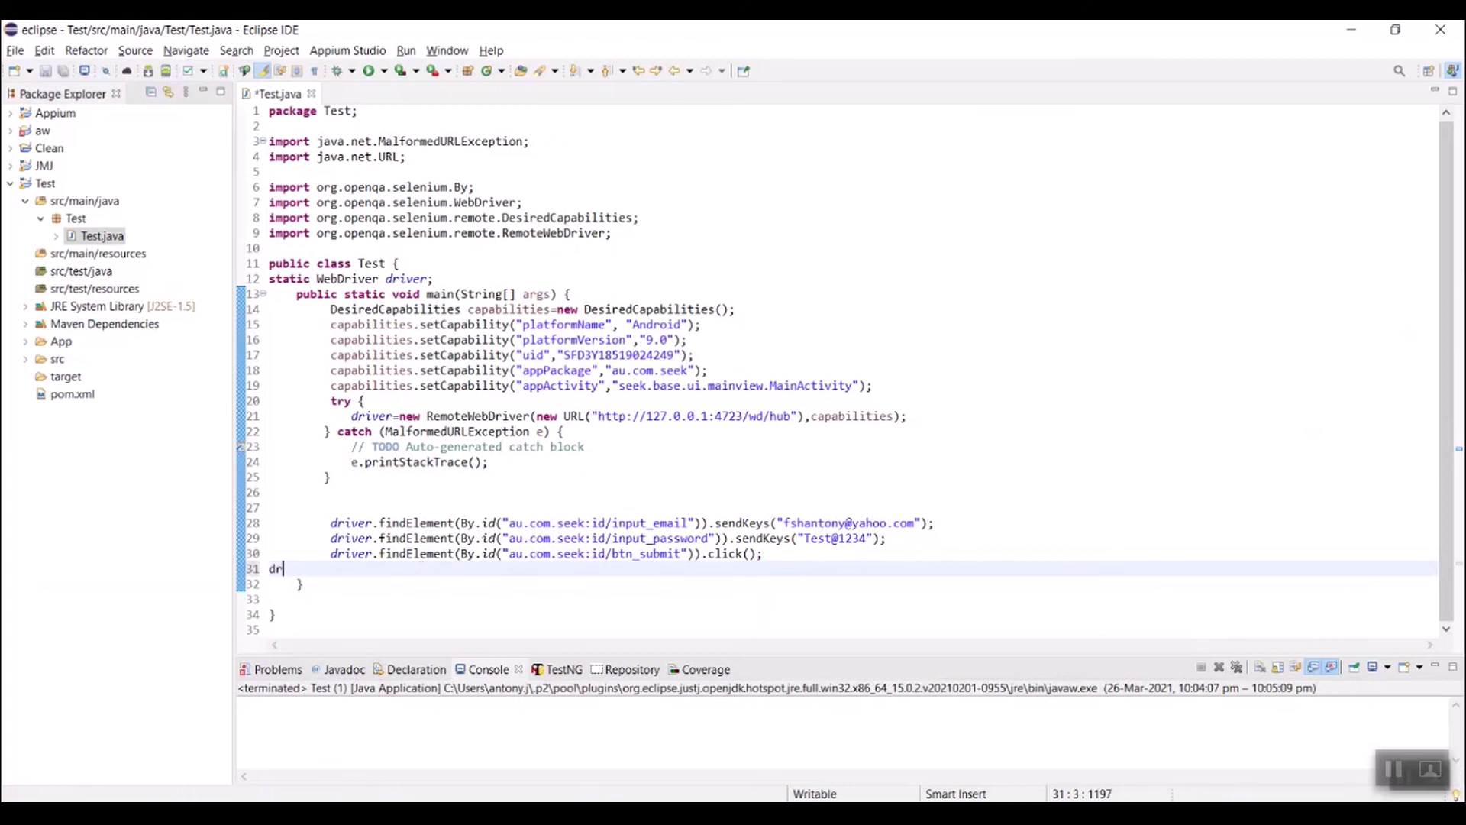
text(iver)
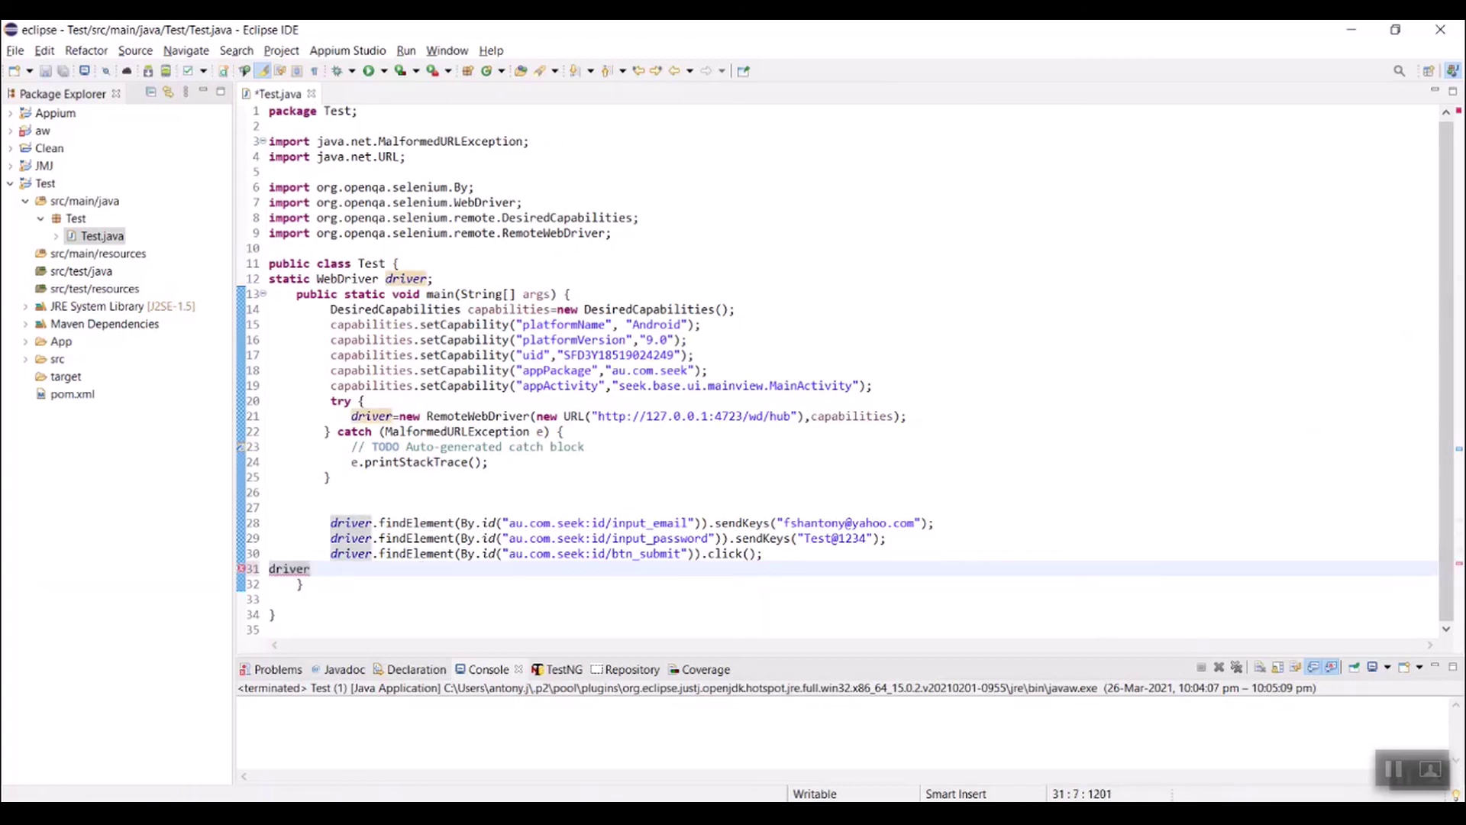
text(.)
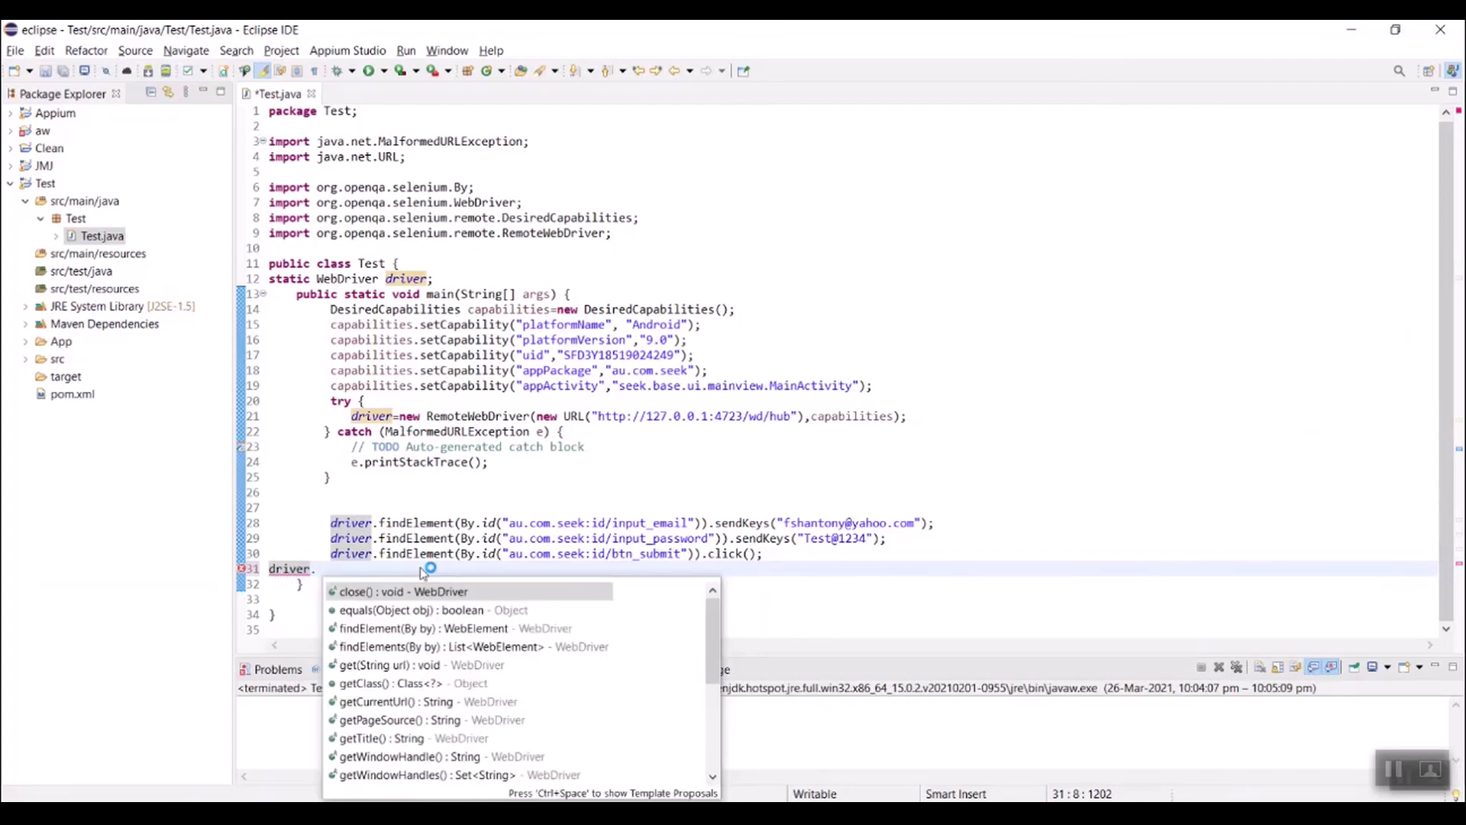
text(q)
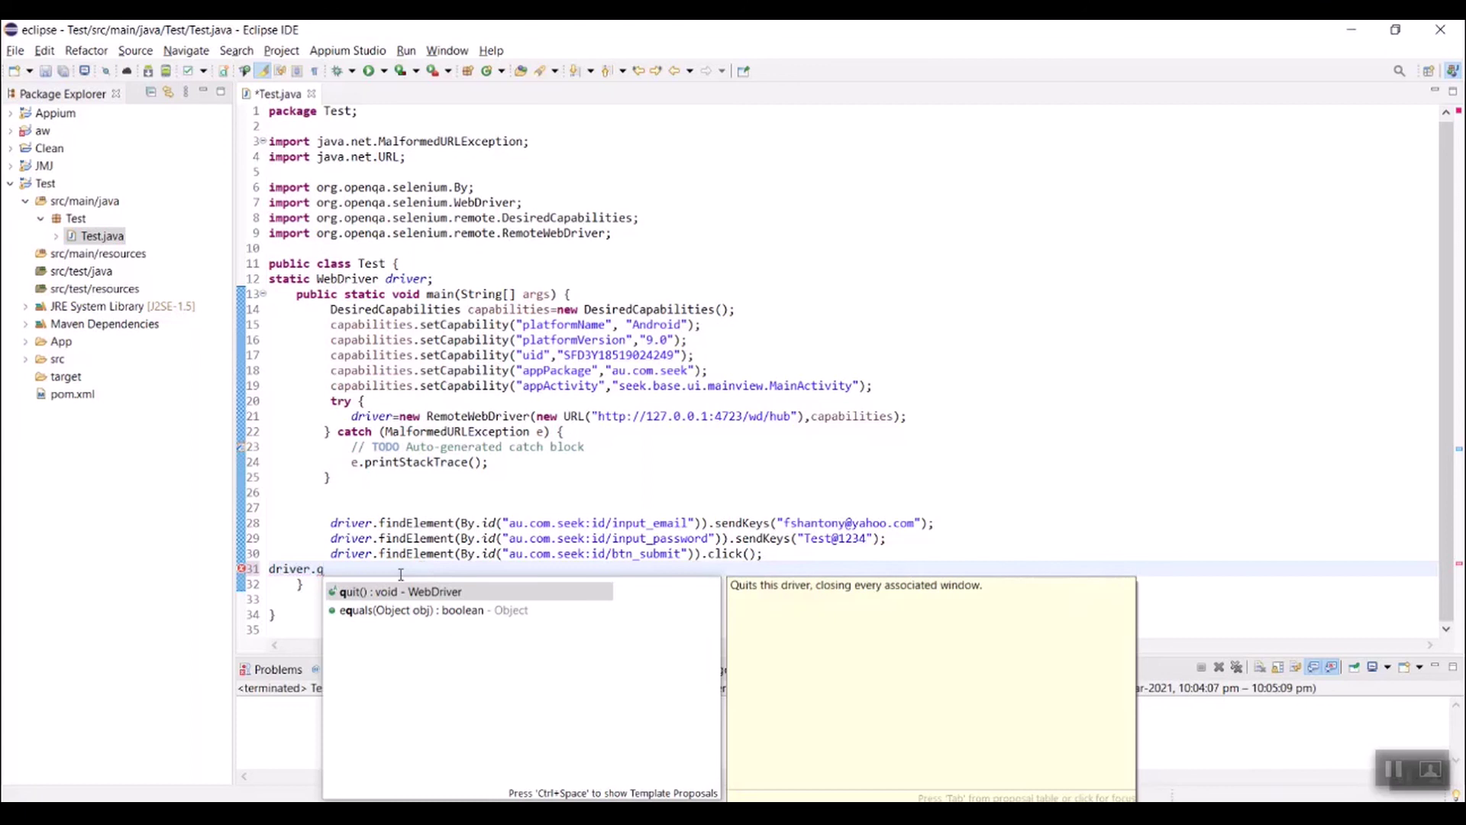
key(Return)
Step: Insert a new line above driver.quit() and start typing Thread.sleep
click(798, 564)
key(Return)
key(Return)
key(Return)
key(Return)
key(Up)
key(Up)
text(Threa)
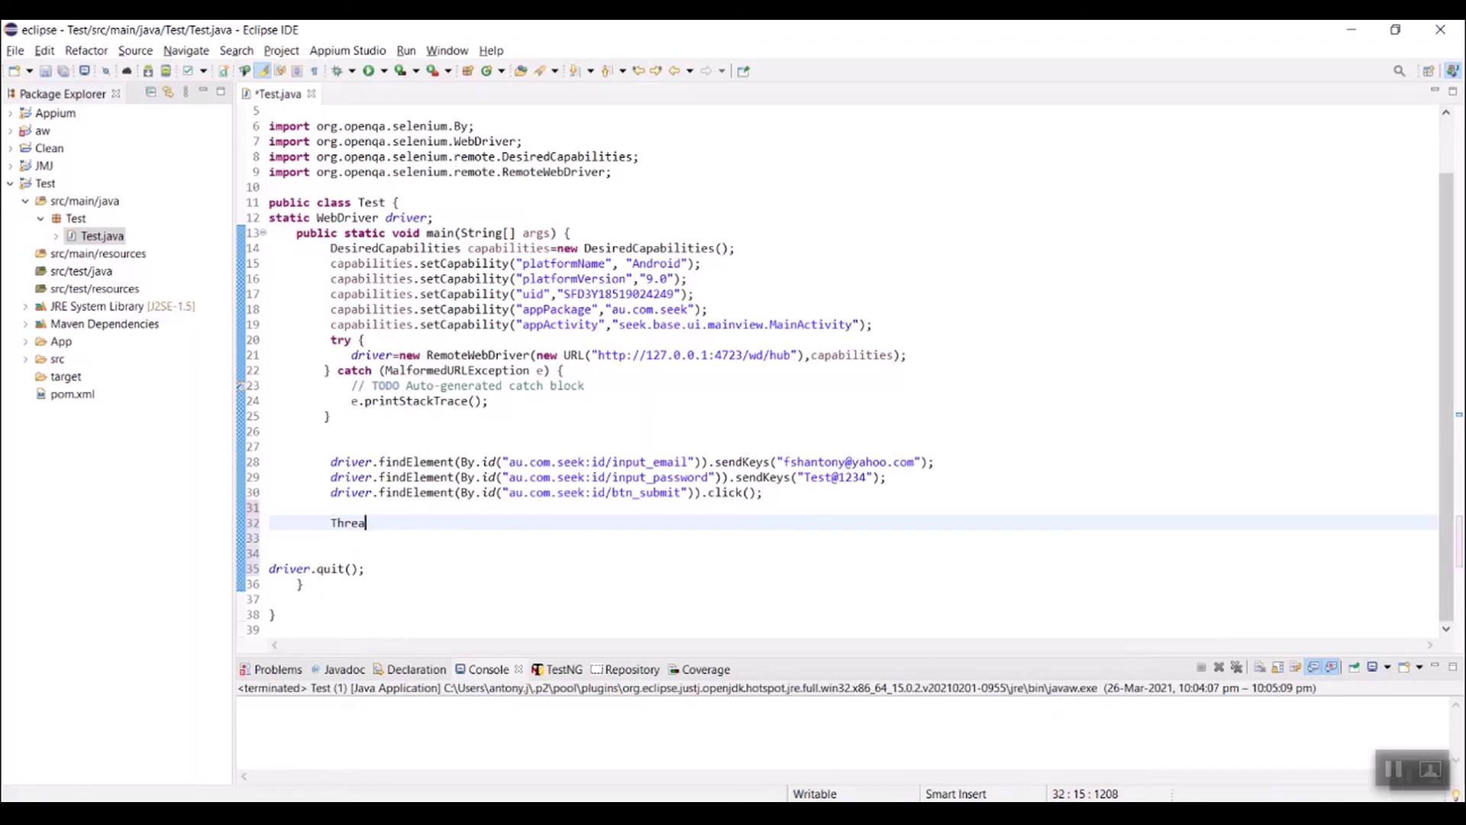
text(d.c)
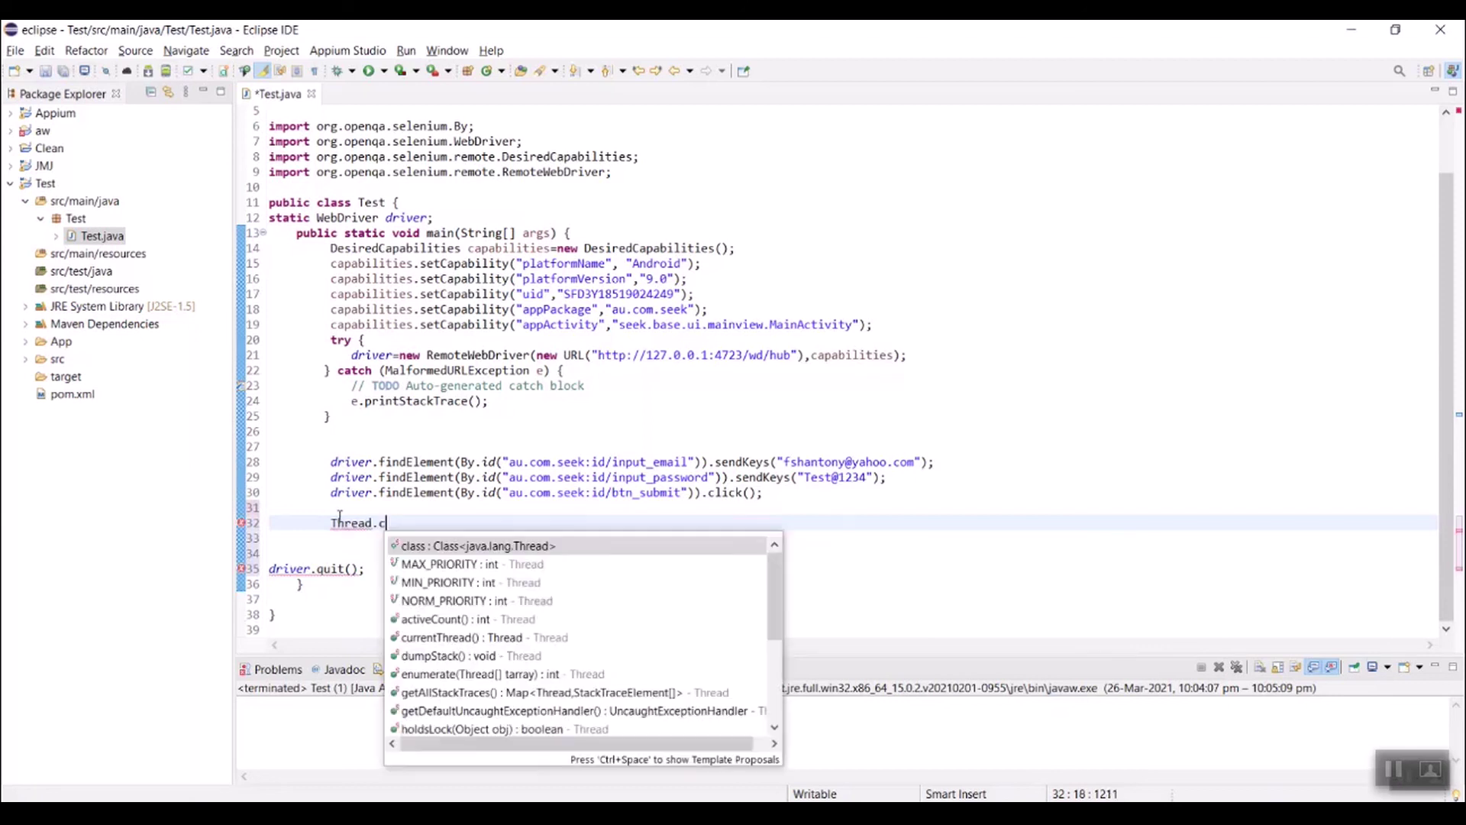
key(BackSpace)
text(sleep)
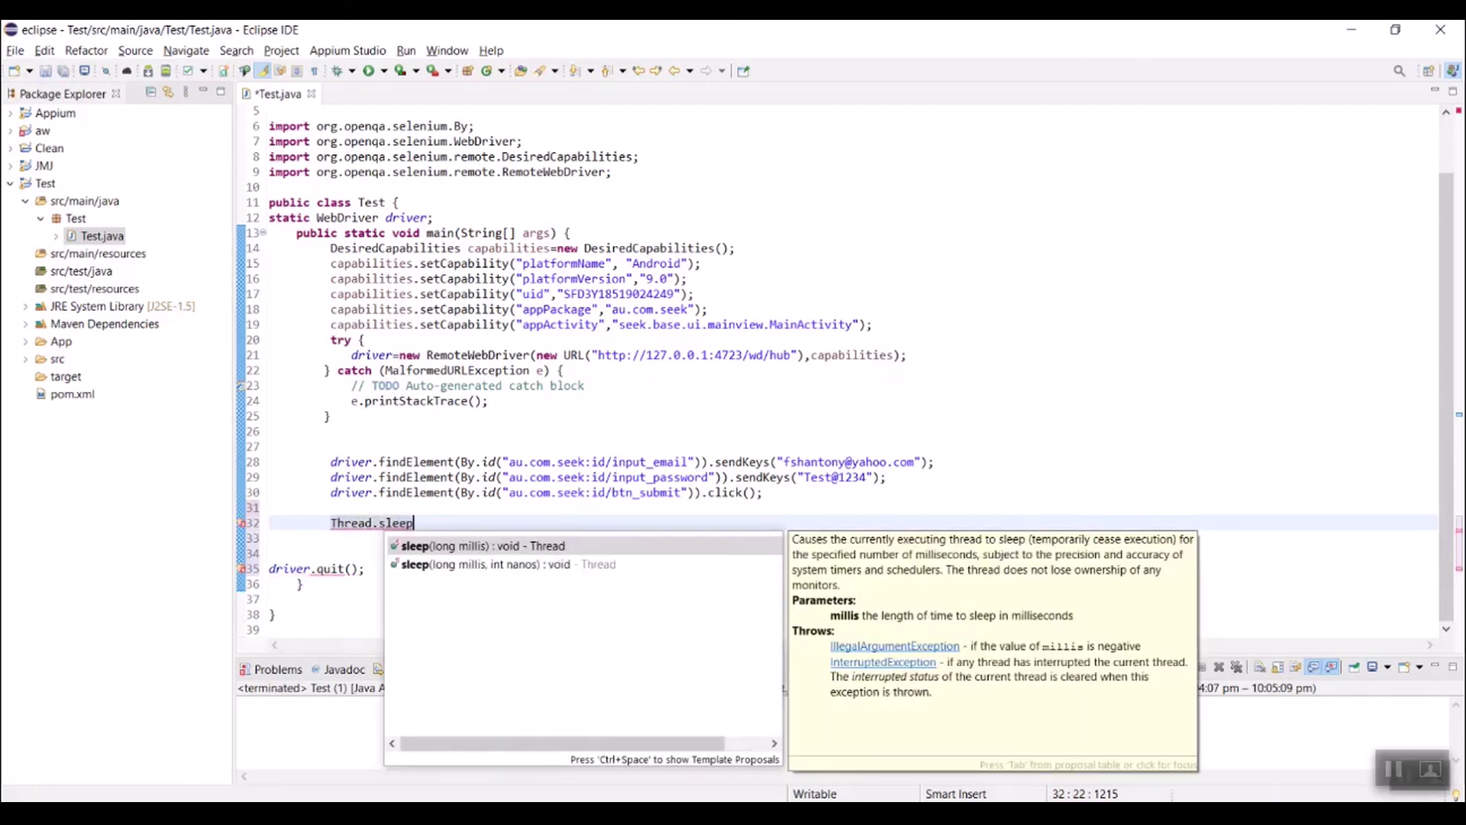